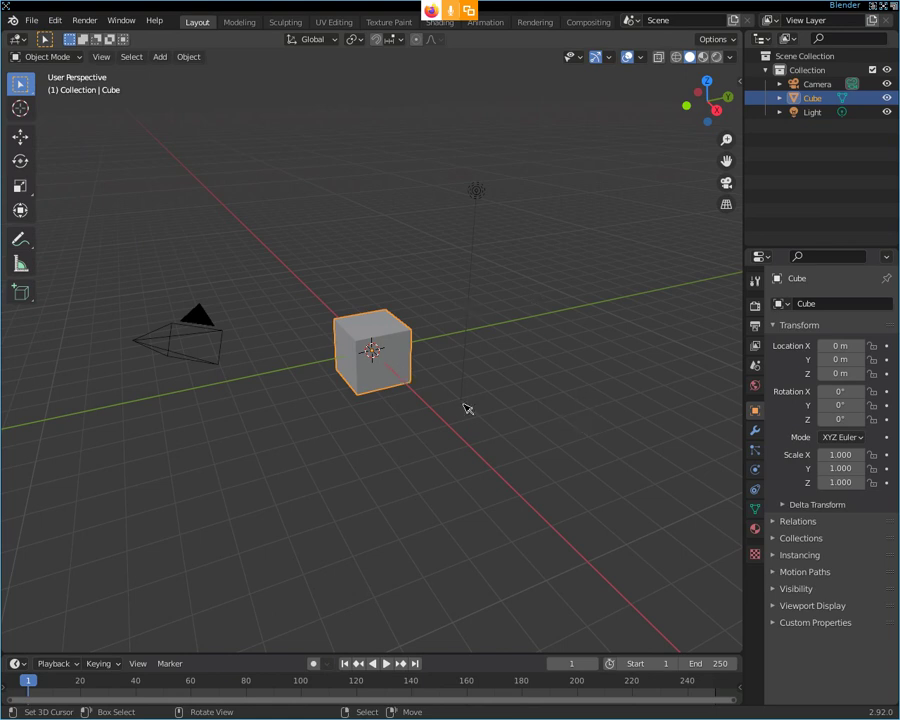
Step: Run Subdivide three times on the whole cube in Edit Mode, then return to Object Mode
{"action": "mouse_move", "coordinate": [437, 381]}
{"action": "middle_mouse_down"}
{"action": "mouse_move", "coordinate": [461, 423]}
{"action": "mouse_move", "coordinate": [486, 424]}
{"action": "middle_mouse_up"}
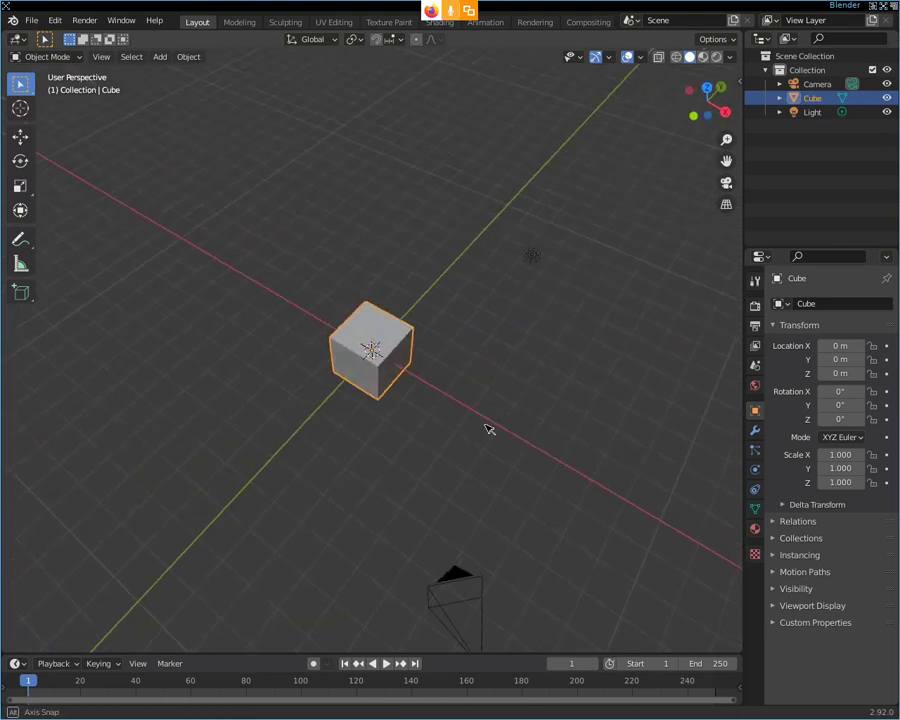
{"action": "scroll", "coordinate": [442, 424], "scroll_direction": "up", "scroll_amount": 2}
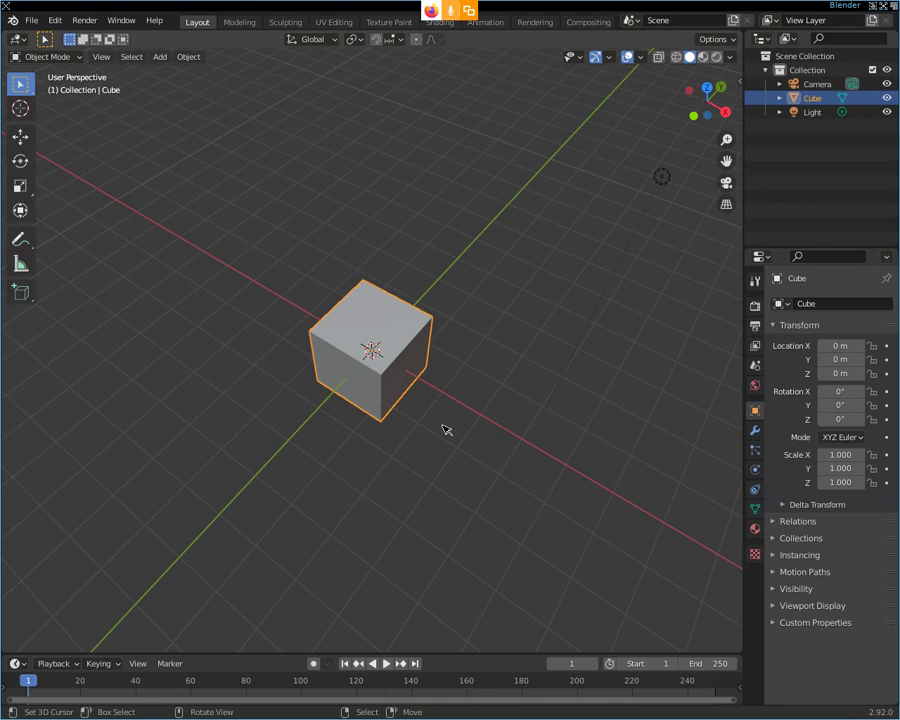
{"action": "key", "text": "Tab"}
{"action": "mouse_move", "coordinate": [548, 400]}
{"action": "middle_mouse_down"}
{"action": "mouse_move", "coordinate": [521, 329]}
{"action": "mouse_move", "coordinate": [527, 360]}
{"action": "mouse_move", "coordinate": [504, 366]}
{"action": "middle_mouse_up"}
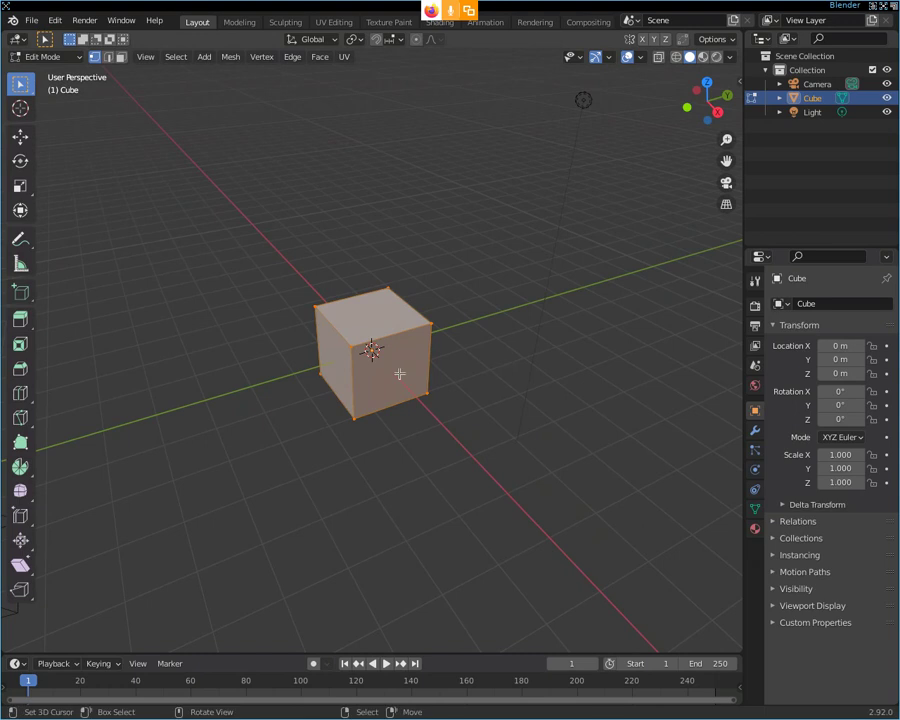
{"action": "key", "text": "F3"}
{"action": "type", "text": "sub"}
{"action": "key", "text": "Return"}
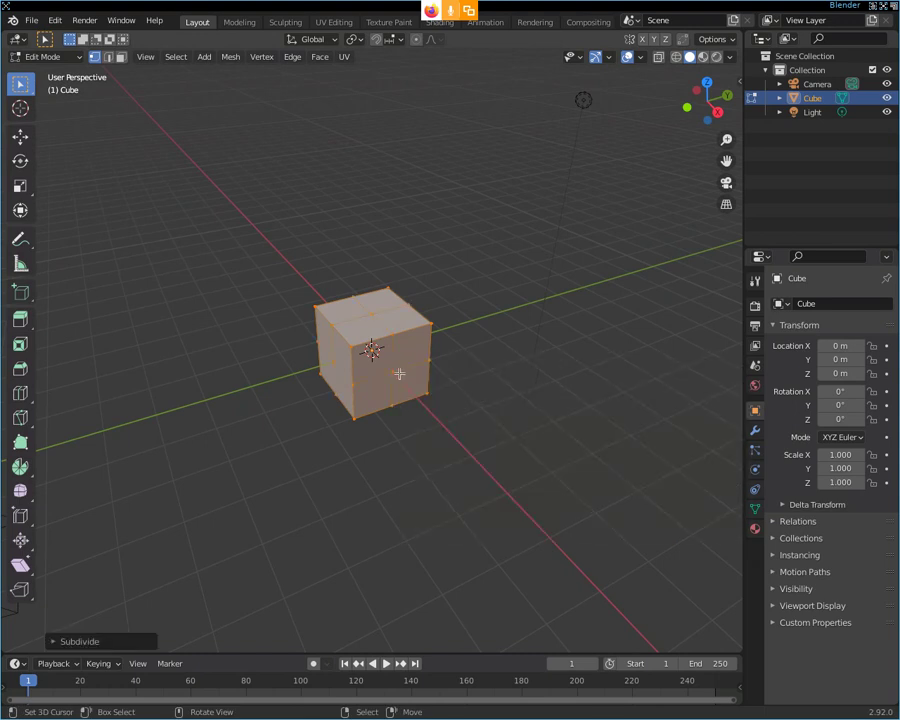
{"action": "key", "text": "F3"}
{"action": "key", "text": "Return"}
{"action": "key", "text": "Tab"}
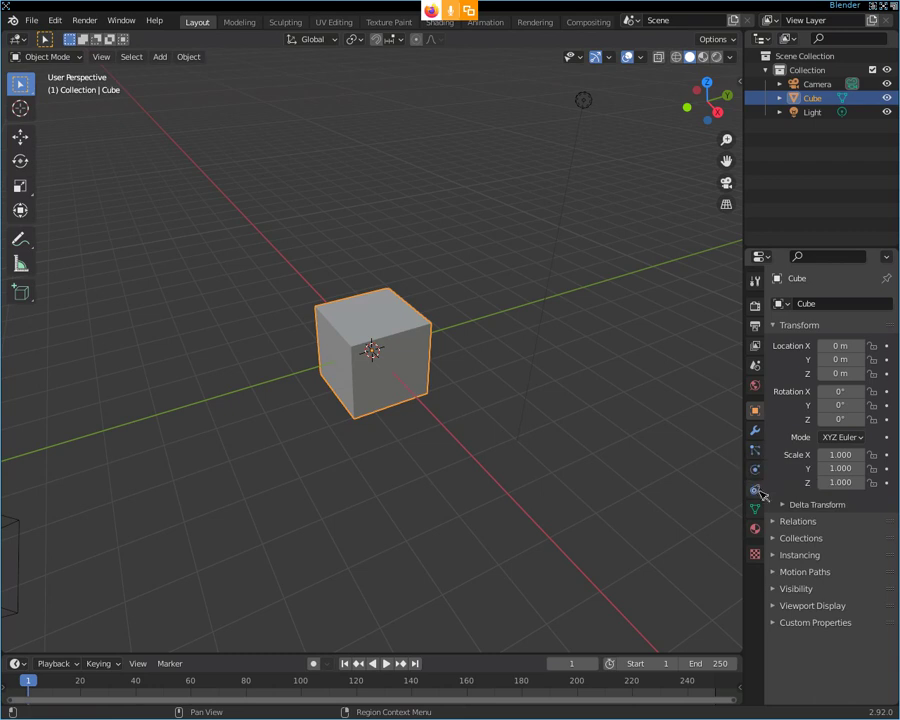
Step: Add a Basis shape key and a second shape key, Key 1, in the cube's Object Data properties
{"action": "left_click", "coordinate": [760, 510]}
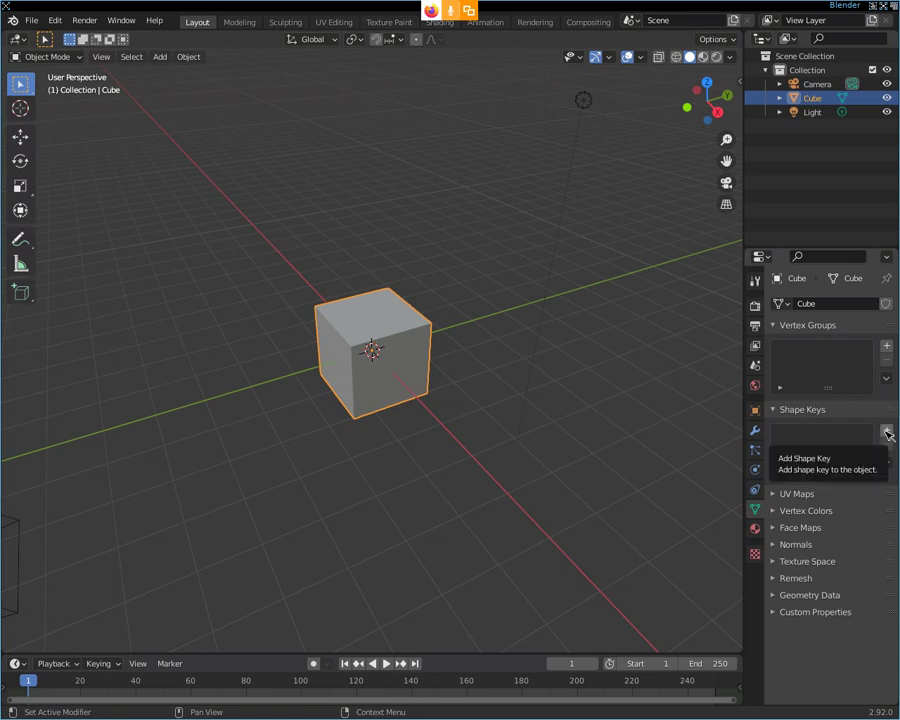
{"action": "left_click", "coordinate": [886, 431]}
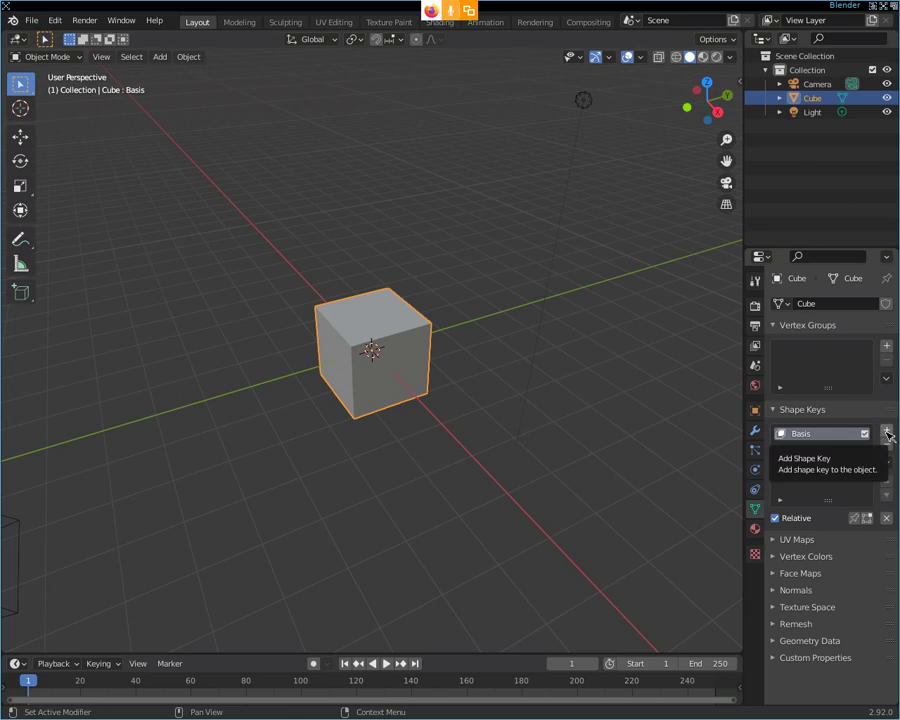
{"action": "left_click", "coordinate": [886, 431]}
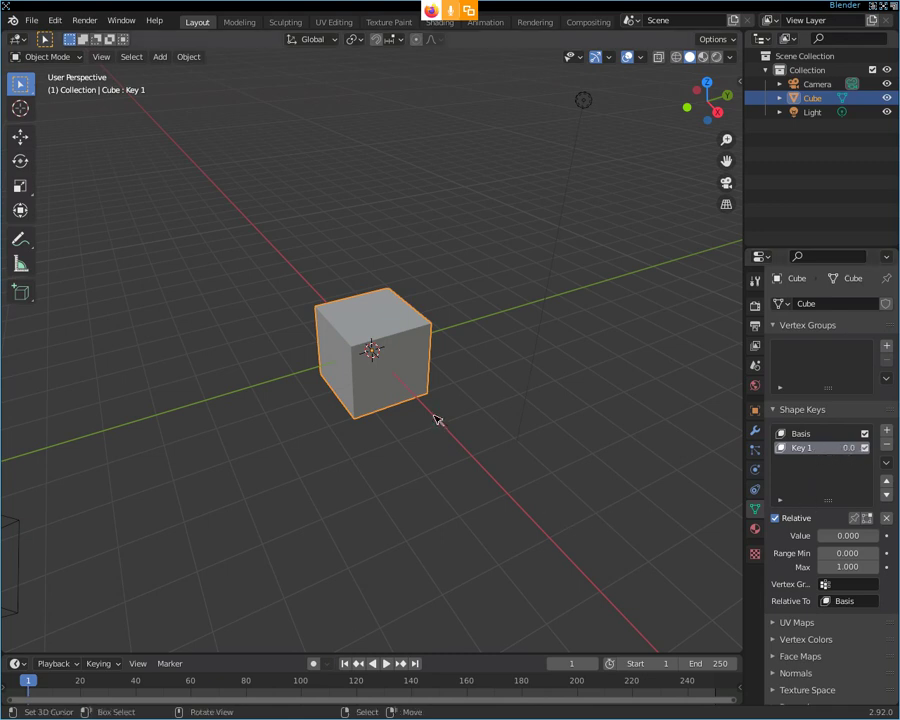
{"action": "key", "text": "Tab"}
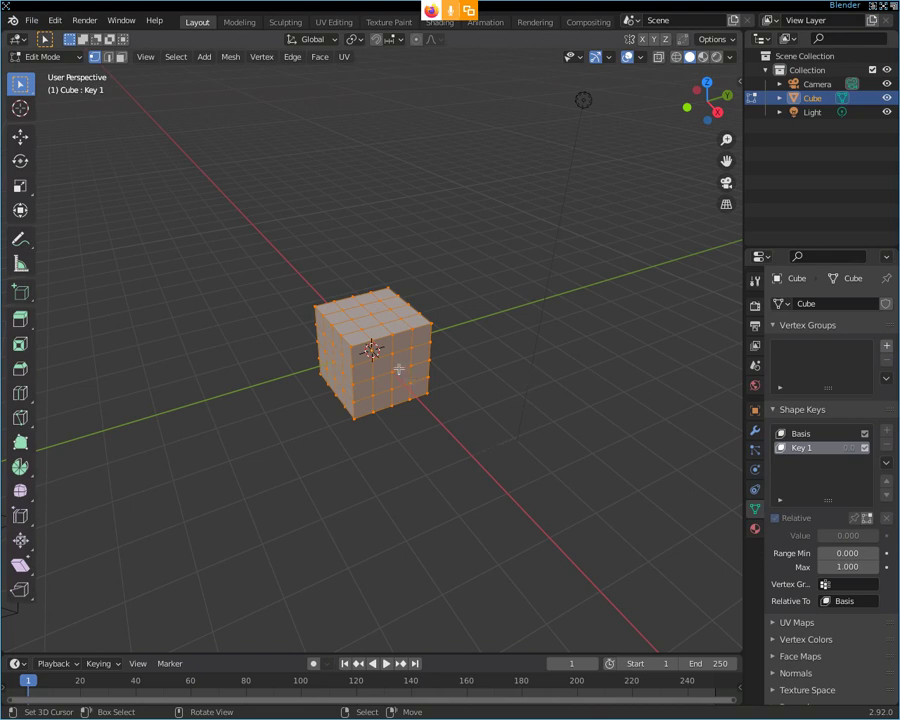
Step: With proportional editing on, pull one front-face vertex out along X into a spike
{"action": "left_click", "coordinate": [418, 40]}
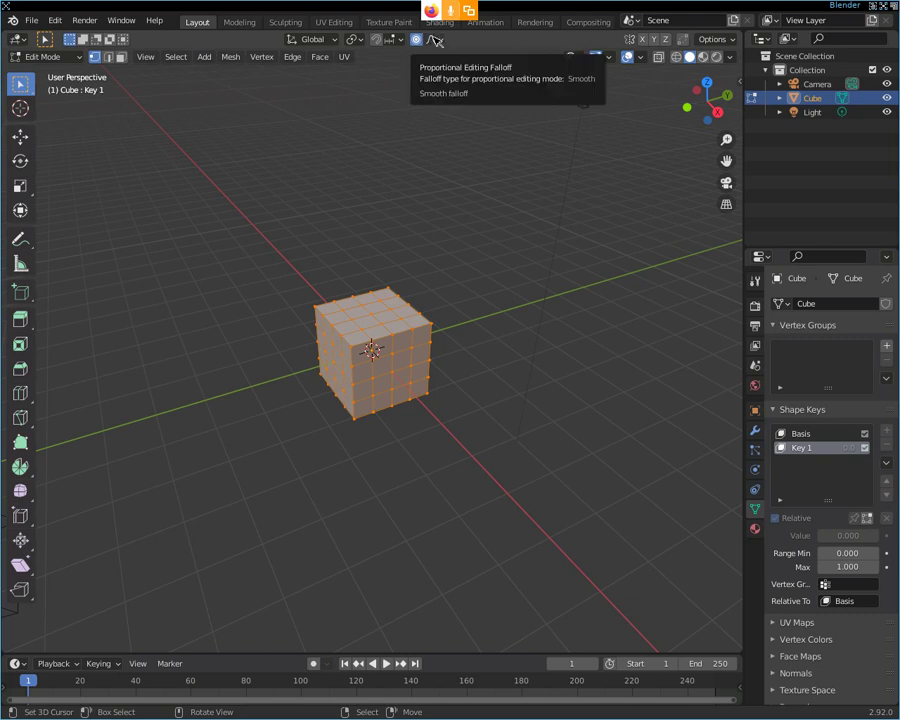
{"action": "scroll", "coordinate": [430, 41], "scroll_direction": "down", "scroll_amount": 4, "text": "ctrl"}
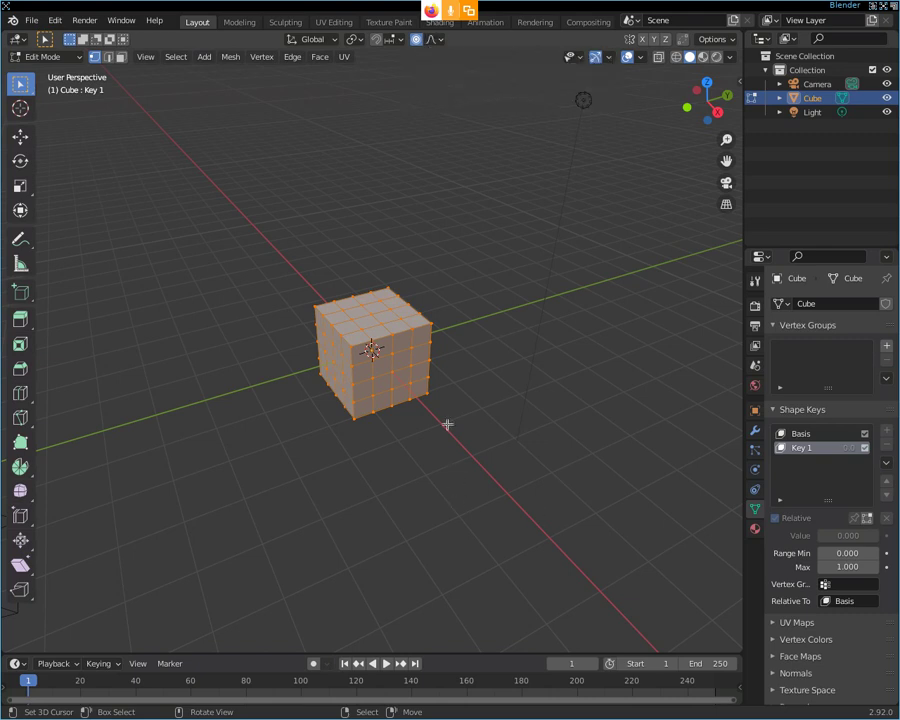
{"action": "key", "text": "alt"}
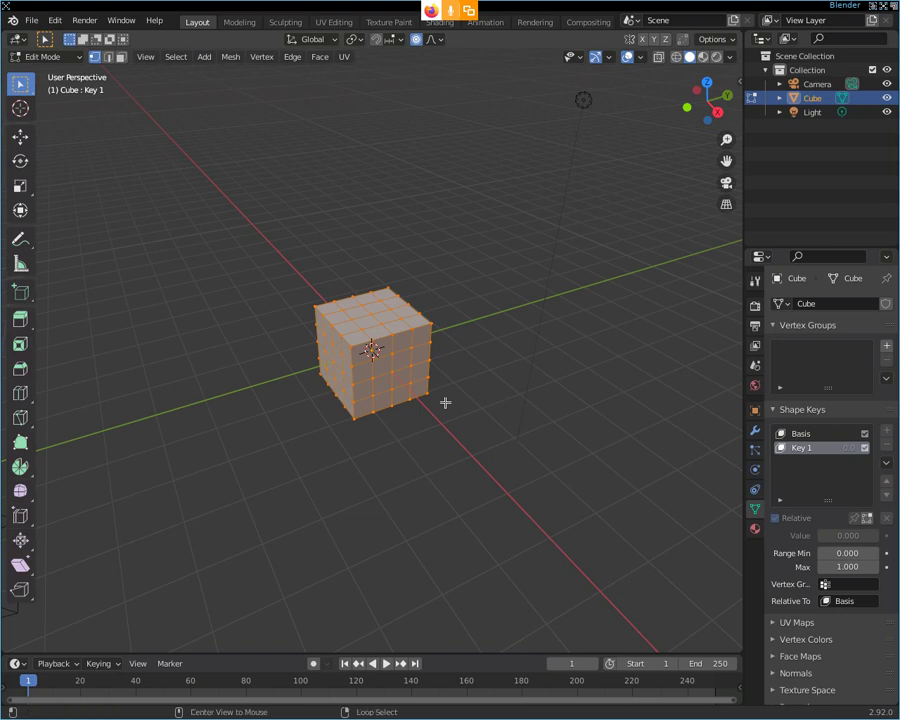
{"action": "key", "text": "alt+a"}
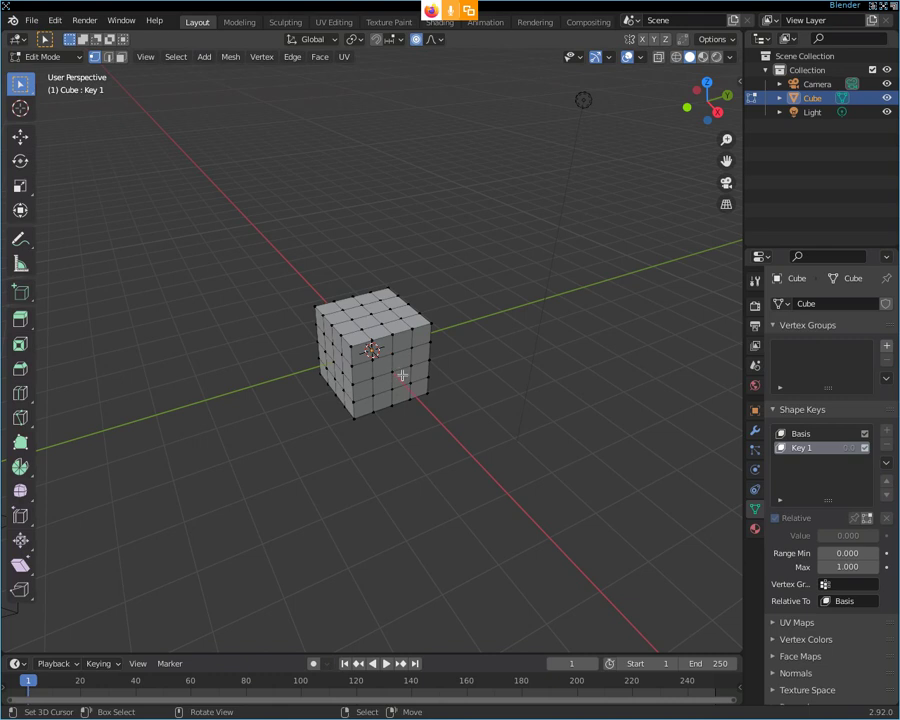
{"action": "key", "text": "b"}
{"action": "left_click_drag", "start_coordinate": [385, 362], "coordinate": [405, 382]}
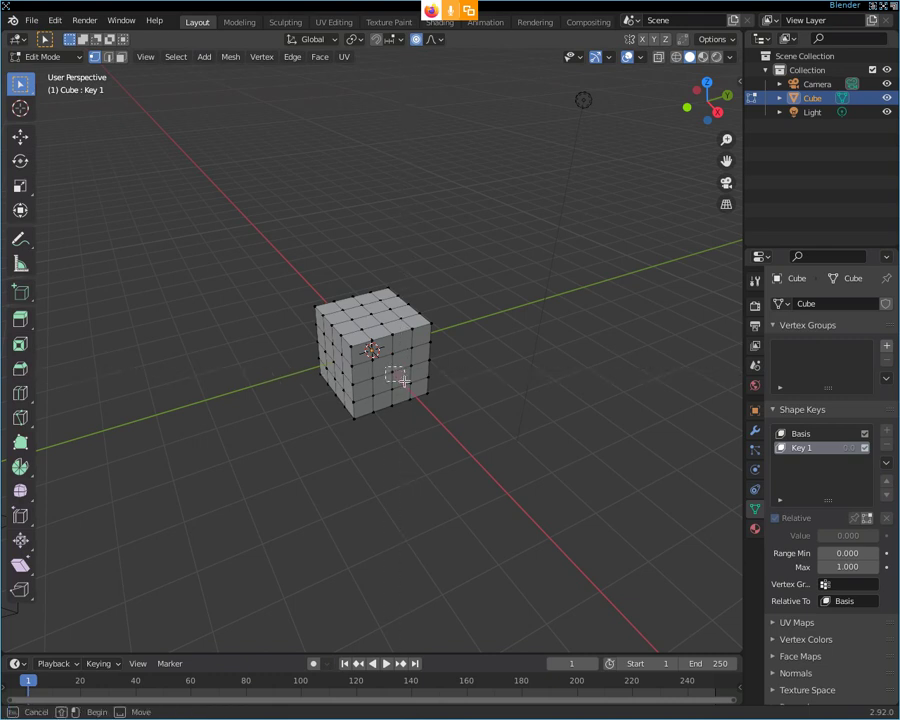
{"action": "key", "text": "g"}
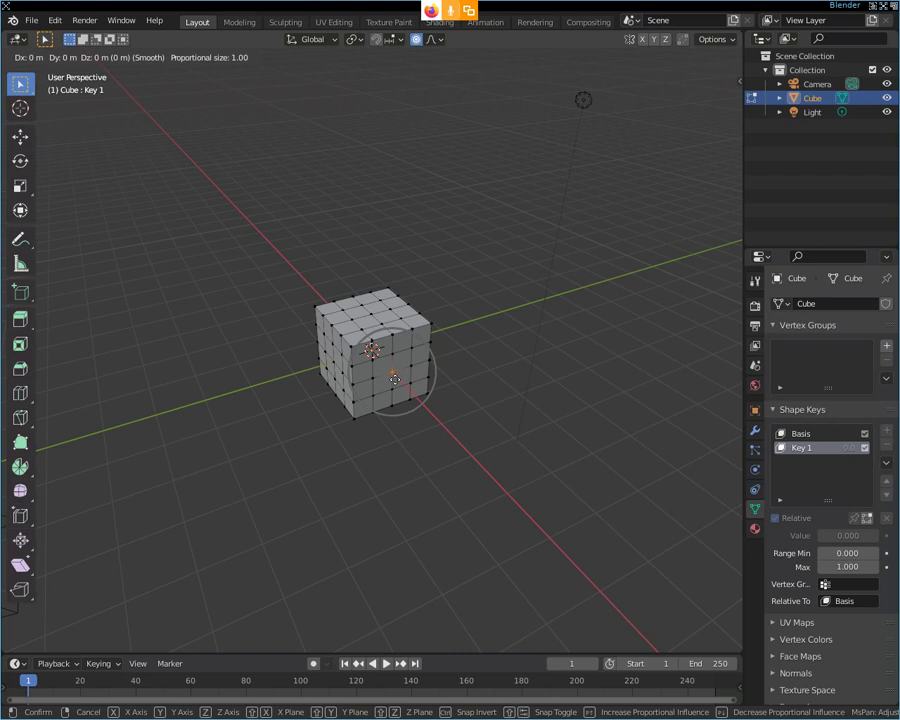
{"action": "key", "text": "x"}
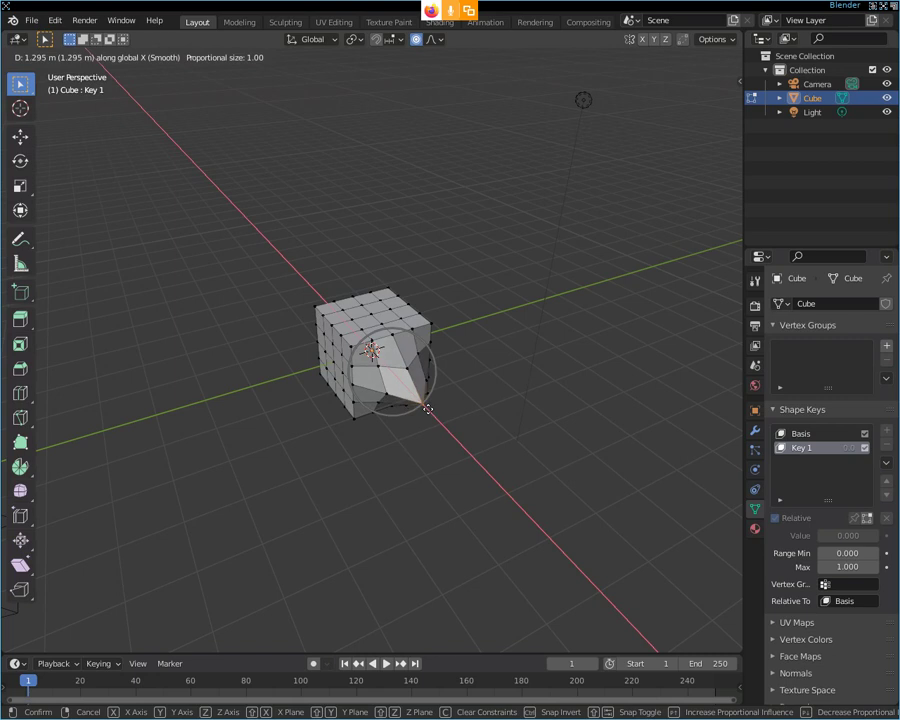
{"action": "left_click", "coordinate": [436, 413]}
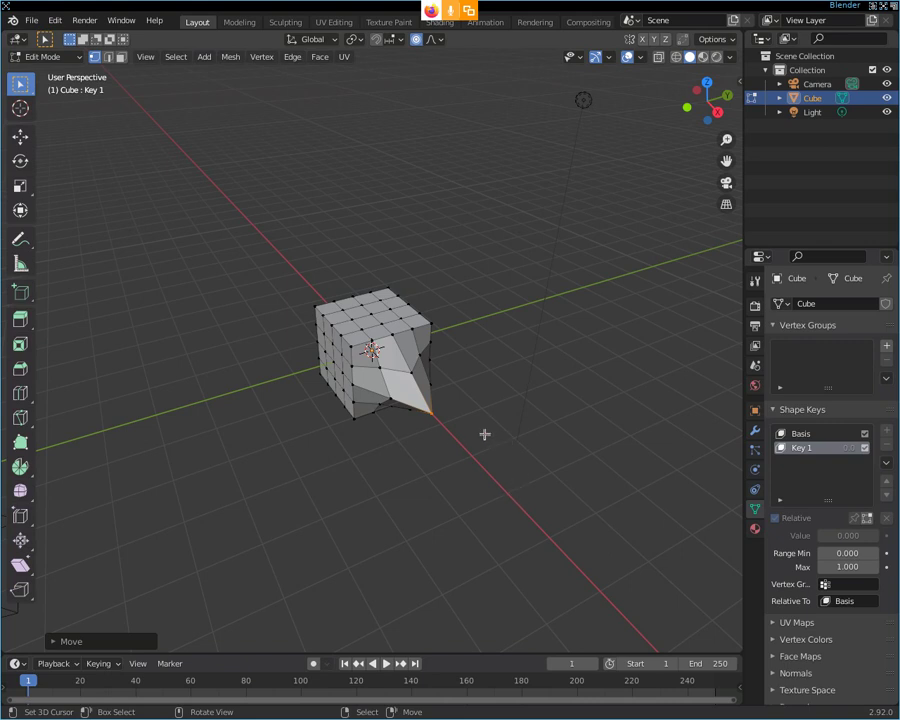
{"action": "key", "text": "Tab"}
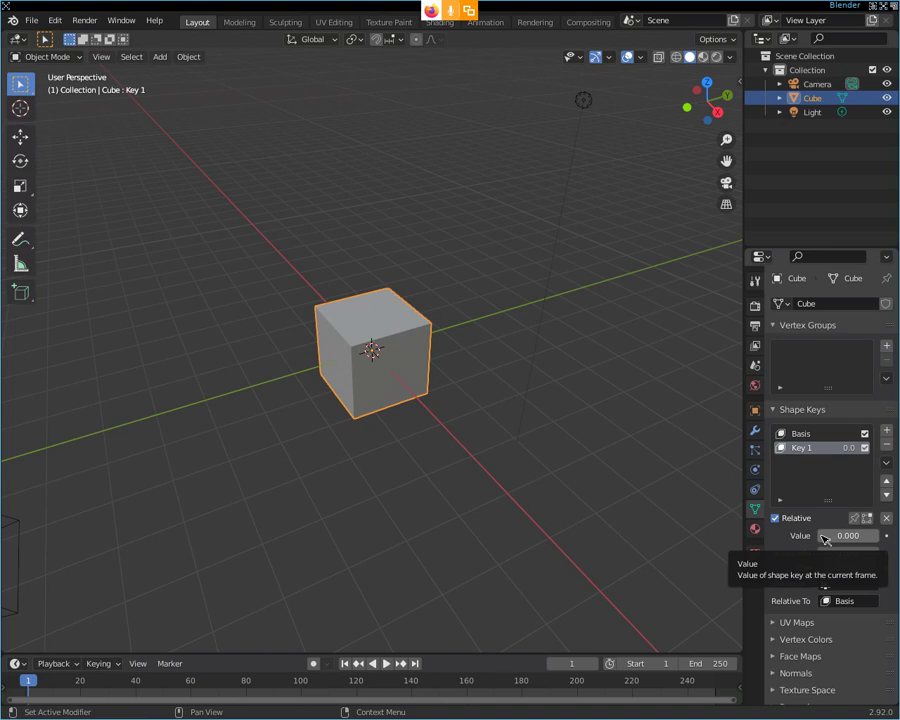
Step: Test the Key 1 slider, then keyframe its value at 0 on frame 1
{"action": "mouse_move", "coordinate": [824, 539]}
{"action": "left_mouse_down"}
{"action": "mouse_move", "coordinate": [880, 536]}
{"action": "mouse_move", "coordinate": [824, 536]}
{"action": "left_mouse_up"}
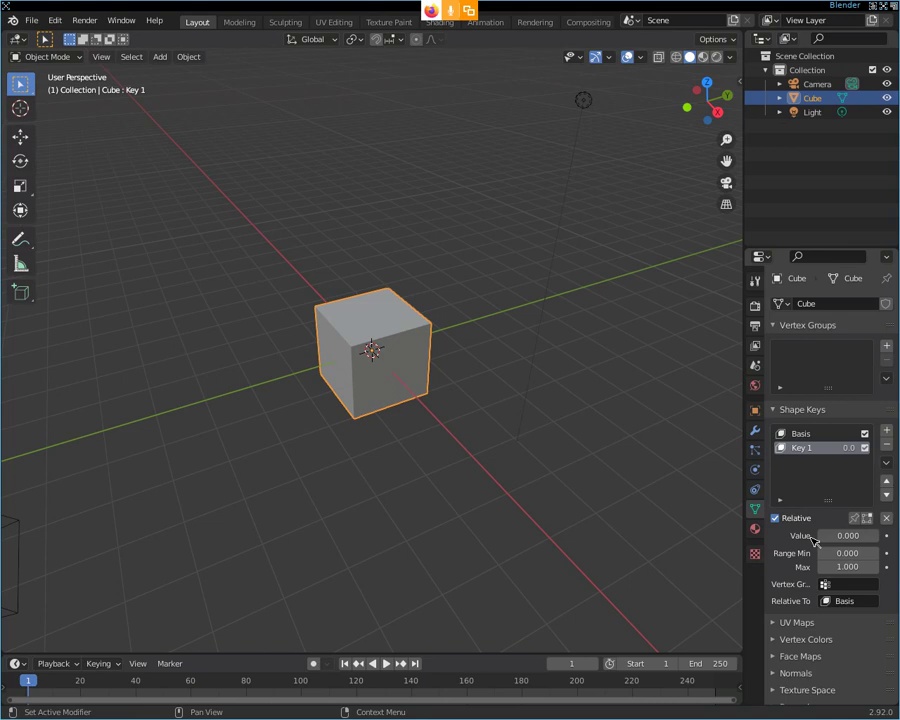
{"action": "left_click_drag", "start_coordinate": [813, 541], "coordinate": [835, 537]}
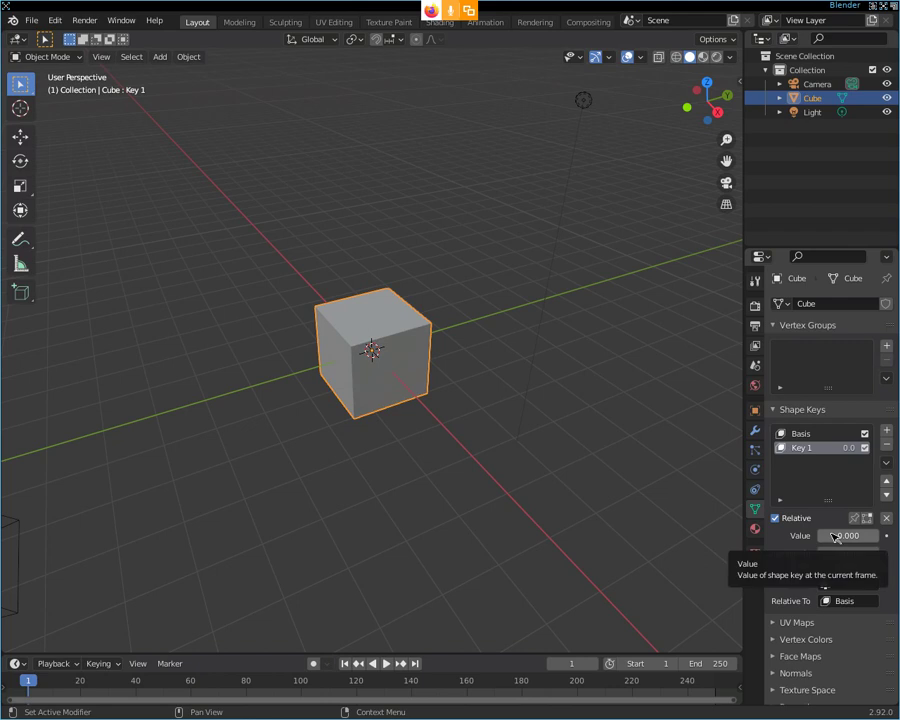
{"action": "key", "text": "i"}
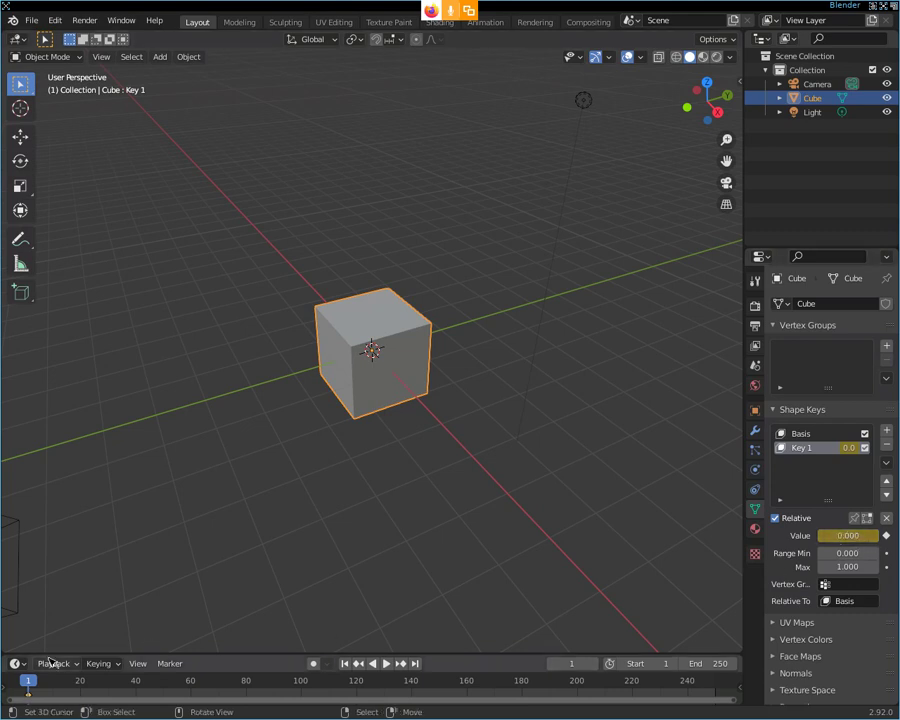
Step: Keyframe Key 1 at 1.000 on frame 25, then play the animation from the start
{"action": "mouse_move", "coordinate": [32, 686]}
{"action": "left_mouse_down"}
{"action": "mouse_move", "coordinate": [110, 684]}
{"action": "mouse_move", "coordinate": [97, 687]}
{"action": "left_mouse_up"}
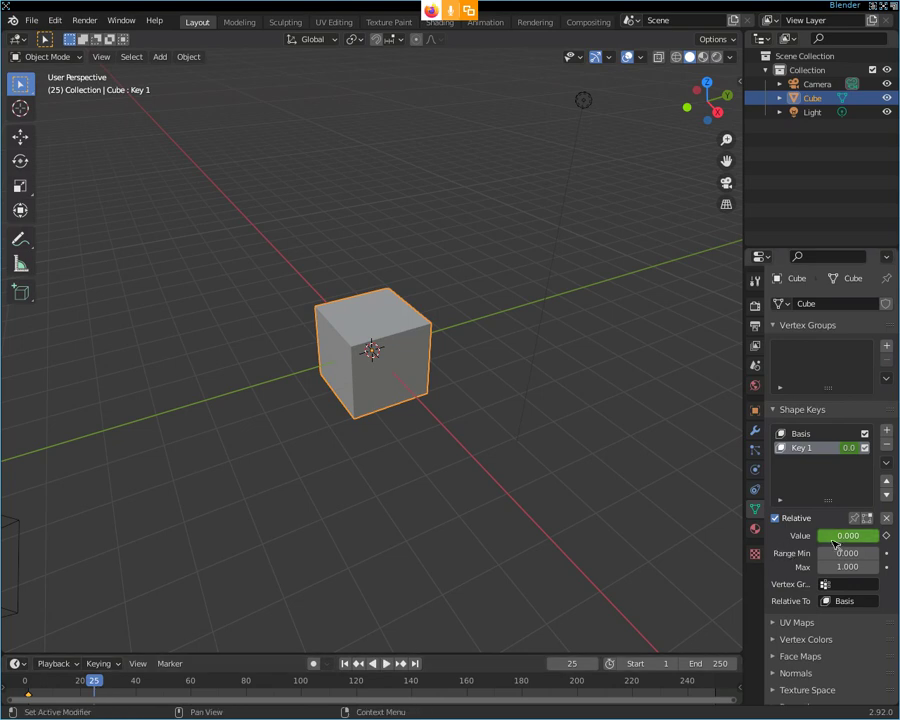
{"action": "left_click_drag", "start_coordinate": [818, 537], "coordinate": [880, 537]}
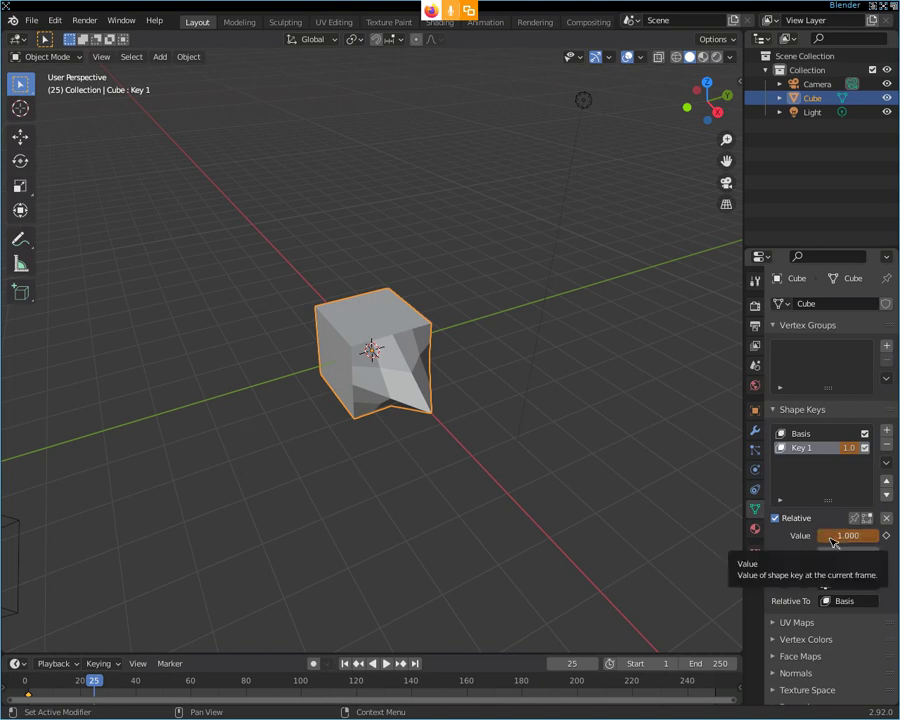
{"action": "key", "text": "i"}
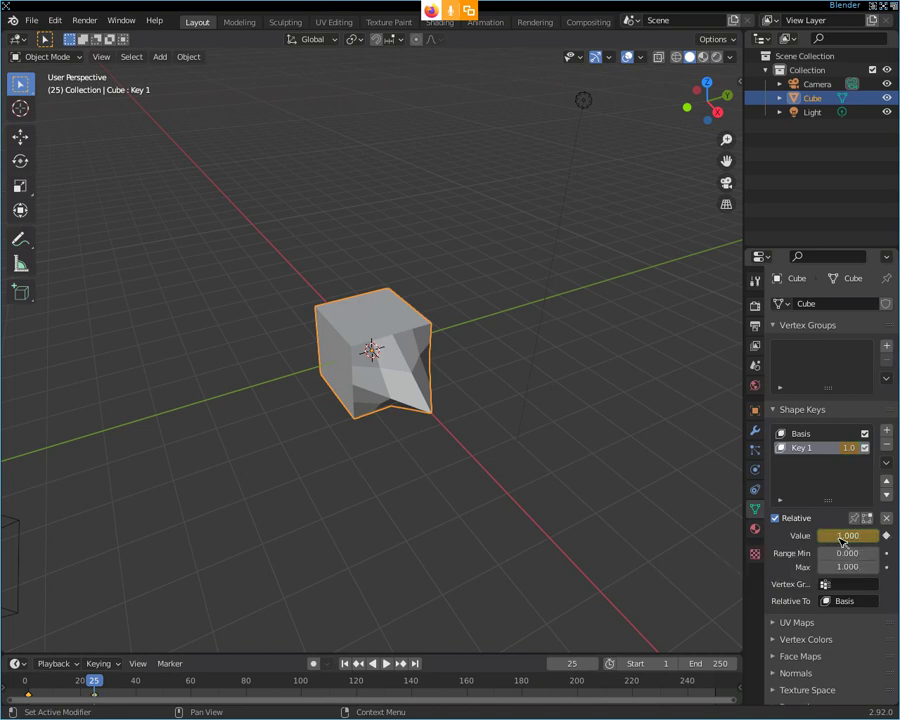
{"action": "left_click", "coordinate": [100, 681]}
{"action": "key", "text": "space"}
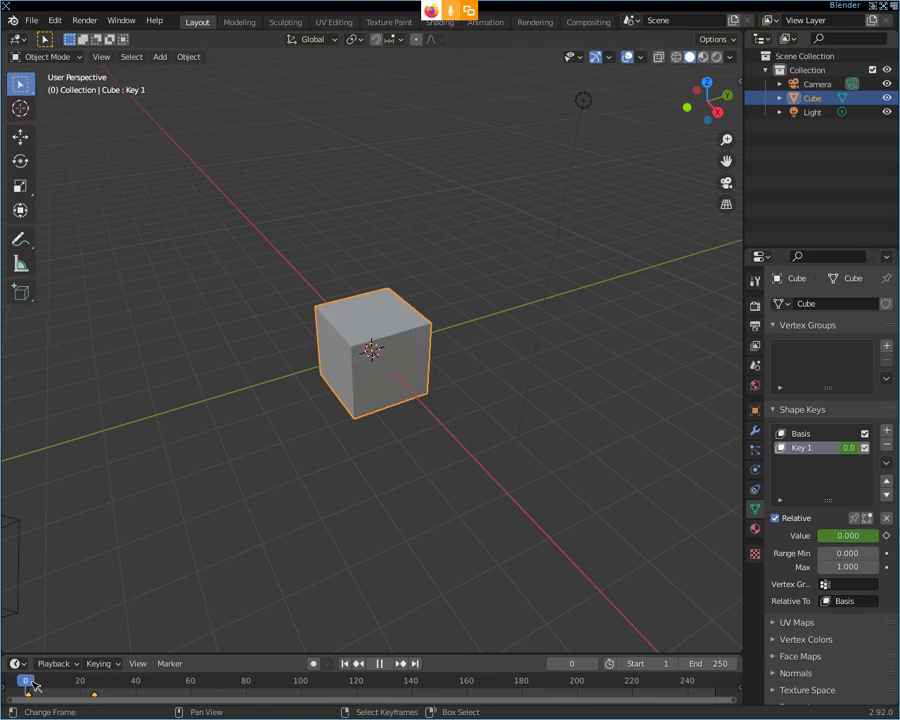
Step: Scrub and play the timeline to watch the cube morph into the spike, then stop playback
{"action": "mouse_move", "coordinate": [108, 695]}
{"action": "left_mouse_down"}
{"action": "mouse_move", "coordinate": [28, 700]}
{"action": "mouse_move", "coordinate": [99, 701]}
{"action": "left_mouse_up"}
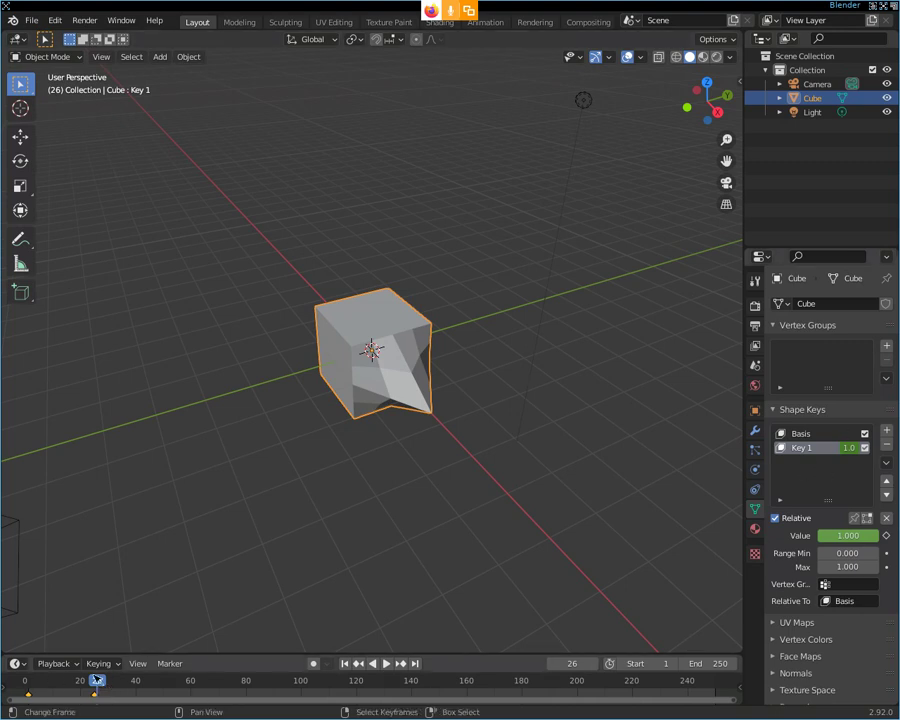
{"action": "key", "text": "space"}
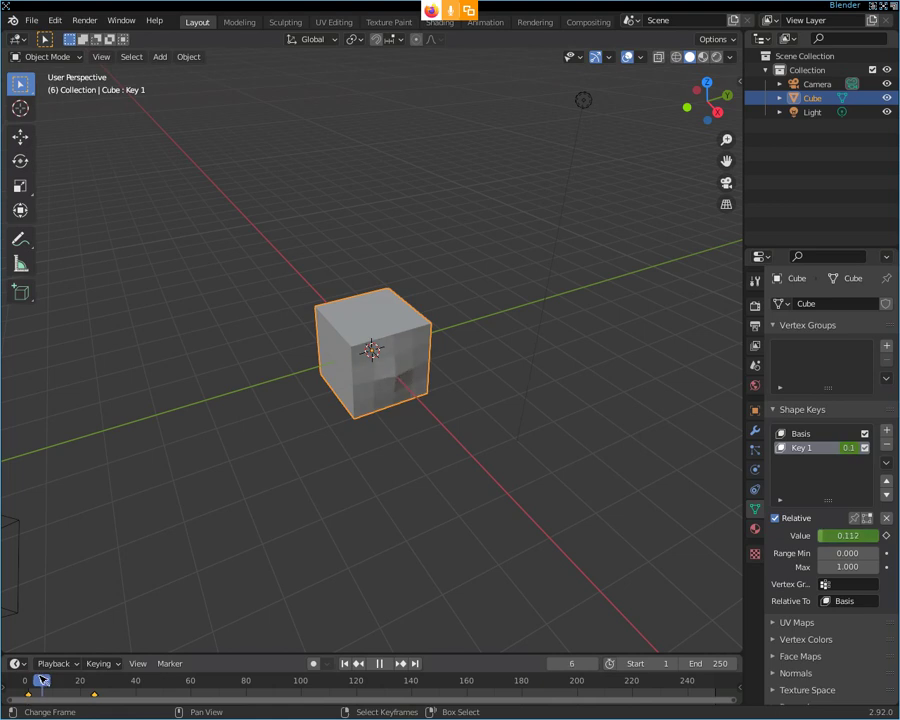
{"action": "left_click_drag", "start_coordinate": [100, 690], "coordinate": [30, 708]}
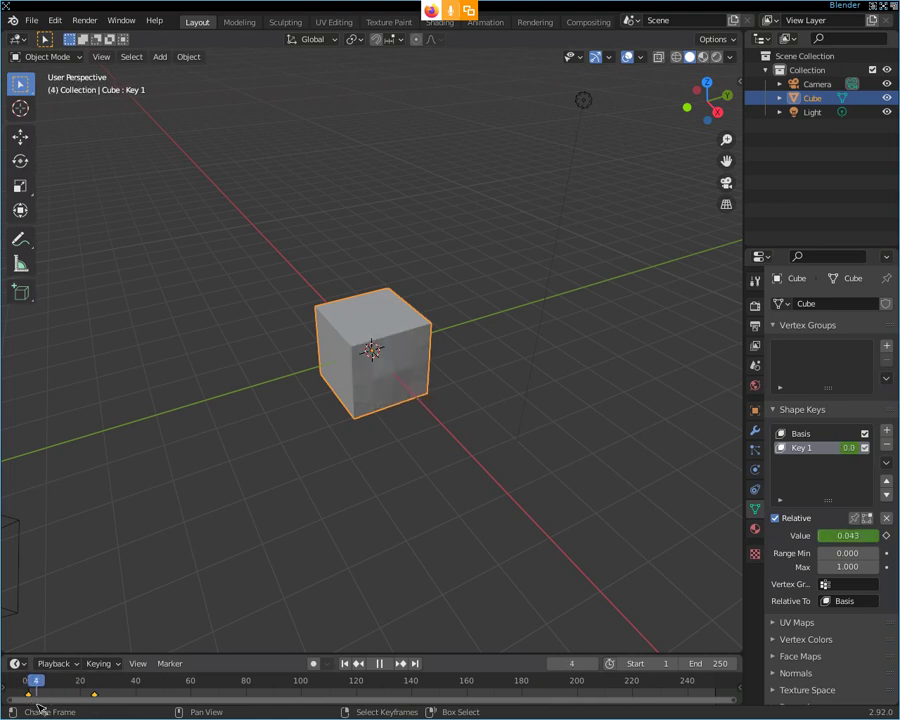
{"action": "key", "text": "space"}
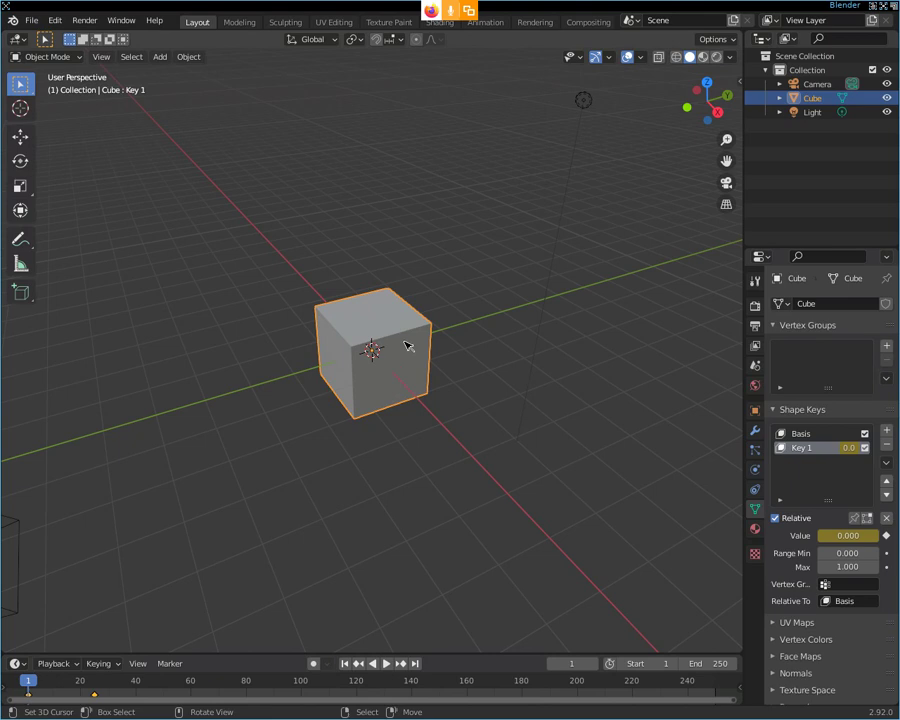
Step: Delete the cube and add a new mesh Plane through the 'add plane' search
{"action": "key", "text": "x"}
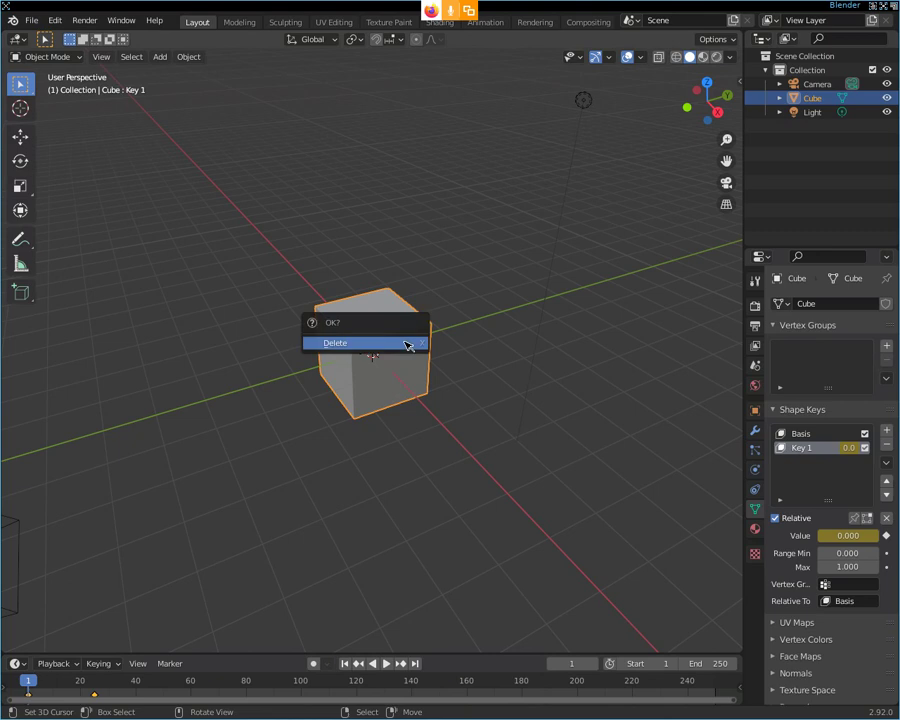
{"action": "left_click", "coordinate": [408, 344]}
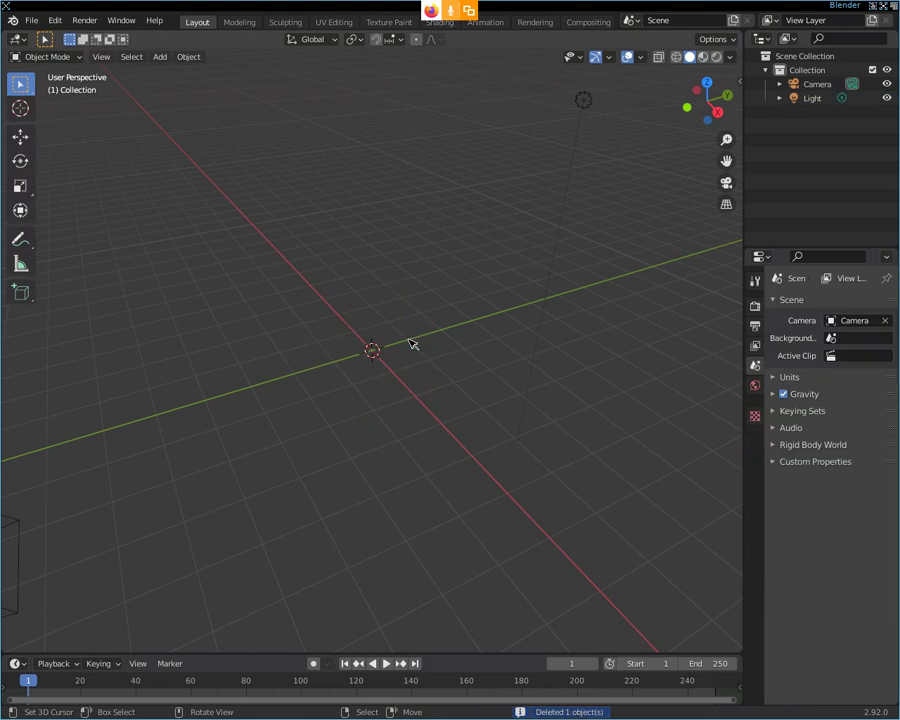
{"action": "key", "text": "F3"}
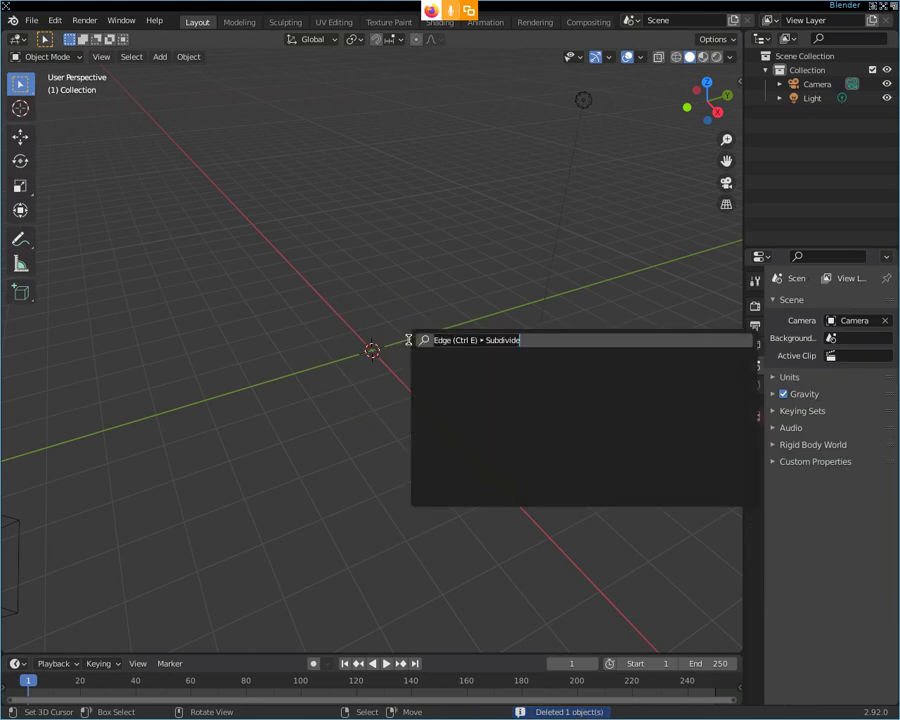
{"action": "type", "text": "add pla"}
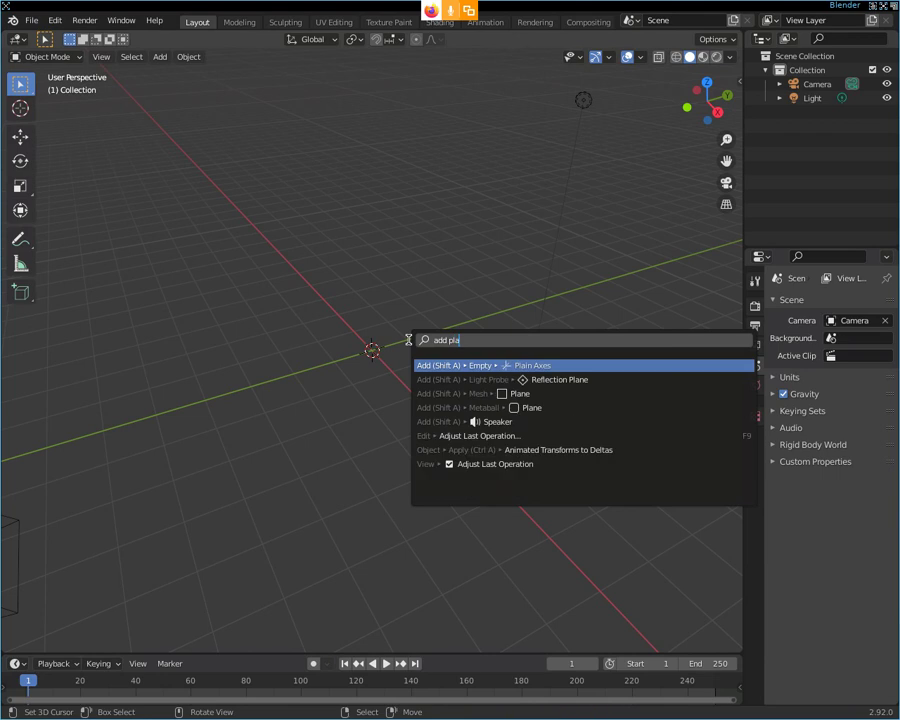
{"action": "type", "text": "ne"}
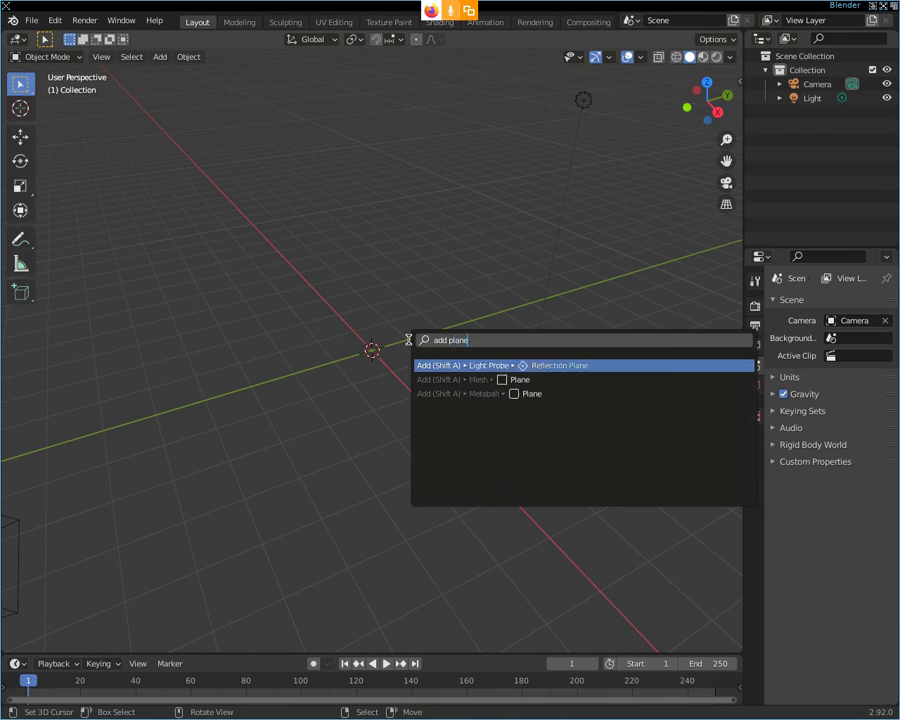
{"action": "left_click", "coordinate": [512, 378]}
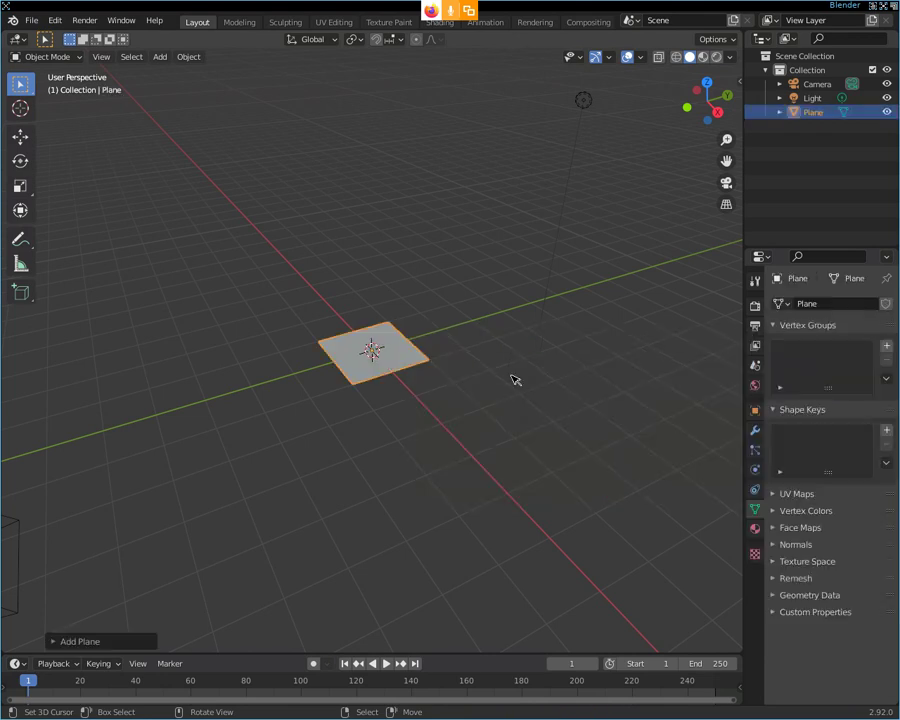
Step: Scale the plane by 2 and then by 1.5, about three times its default size
{"action": "key", "text": "s"}
{"action": "key", "text": "2"}
{"action": "key", "text": "Return"}
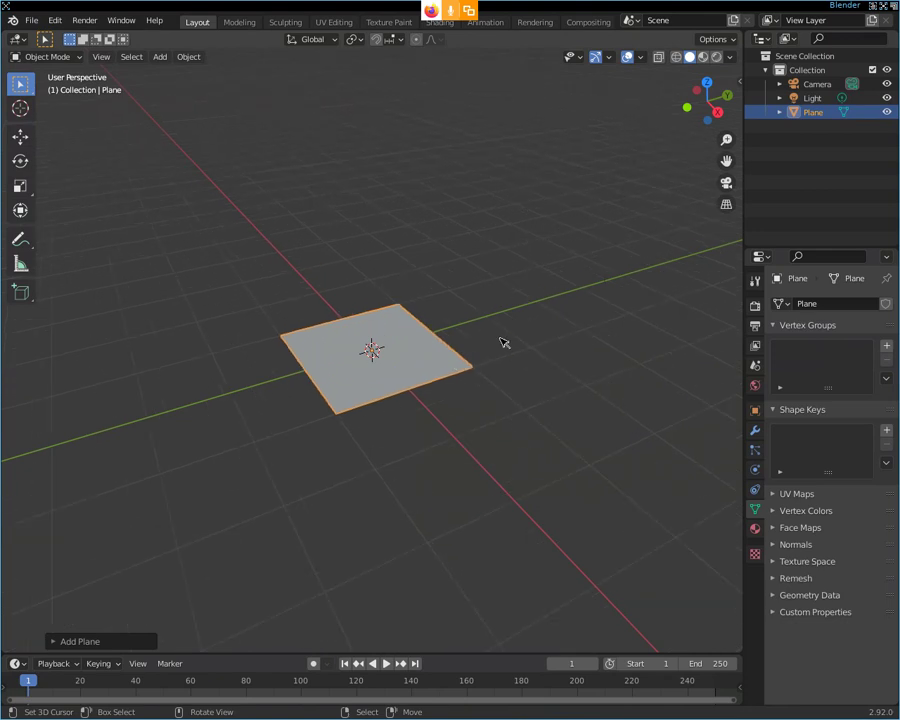
{"action": "type", "text": "s1.5"}
{"action": "key", "text": "Return"}
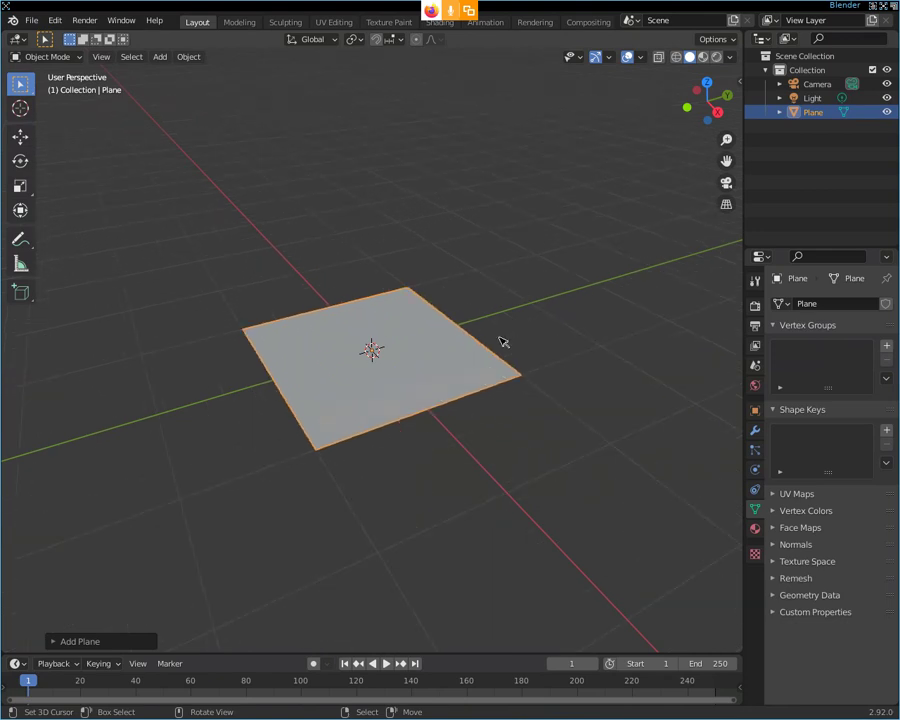
{"action": "key", "text": "Tab"}
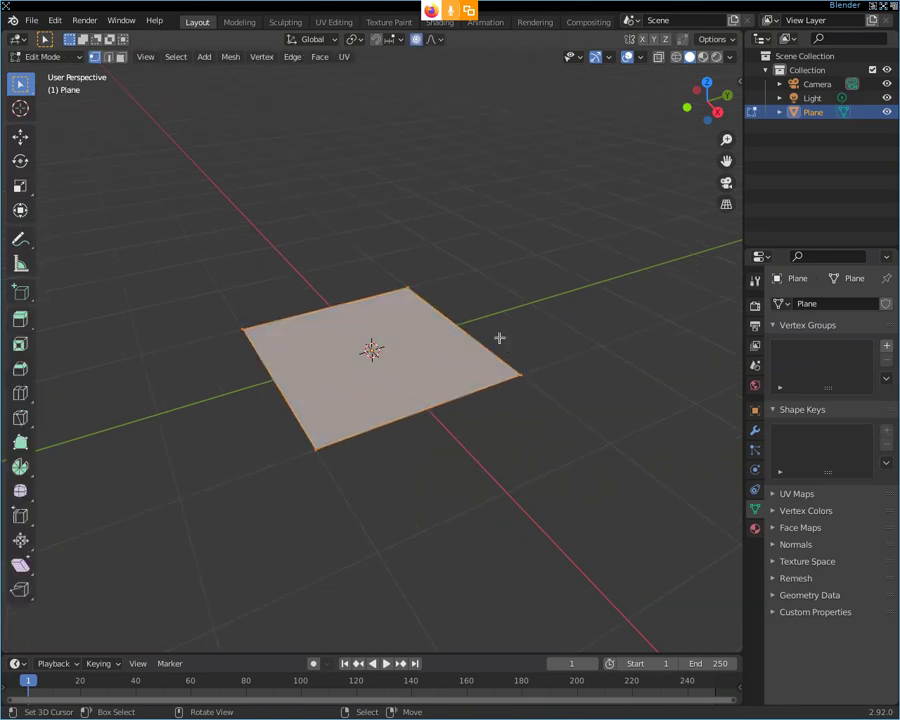
Step: Extrude the plane slightly for thickness, then scale the whole object by 10
{"action": "key", "text": "e"}
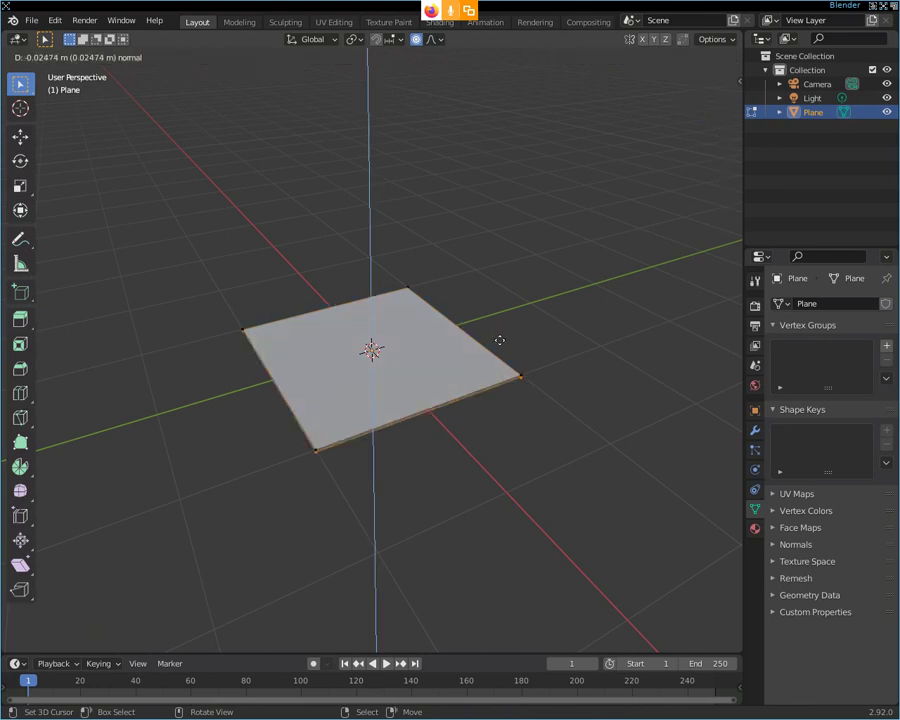
{"action": "left_click", "coordinate": [497, 339]}
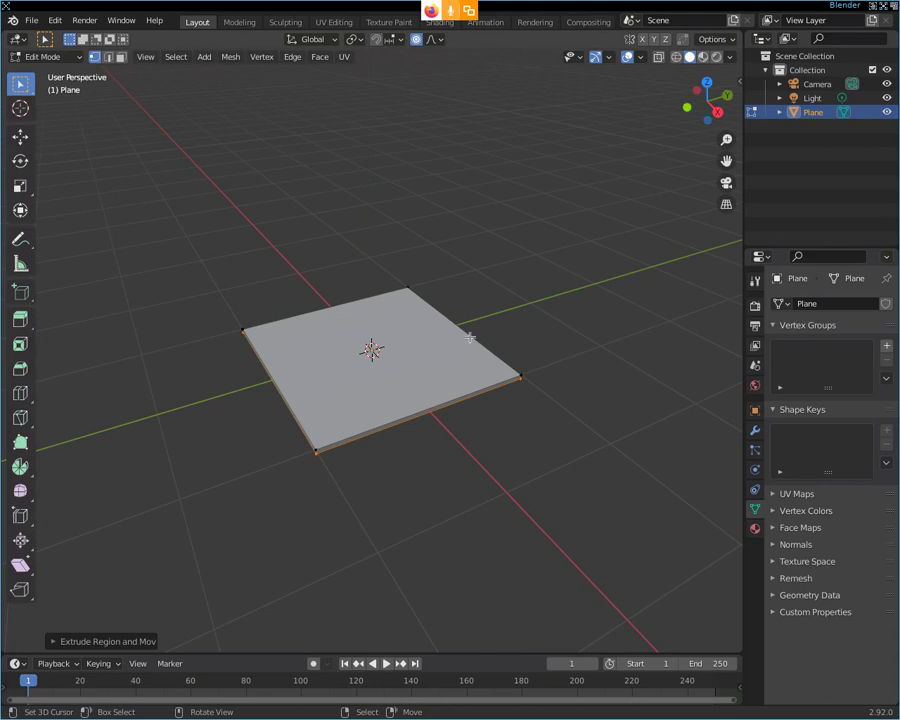
{"action": "key", "text": "Tab"}
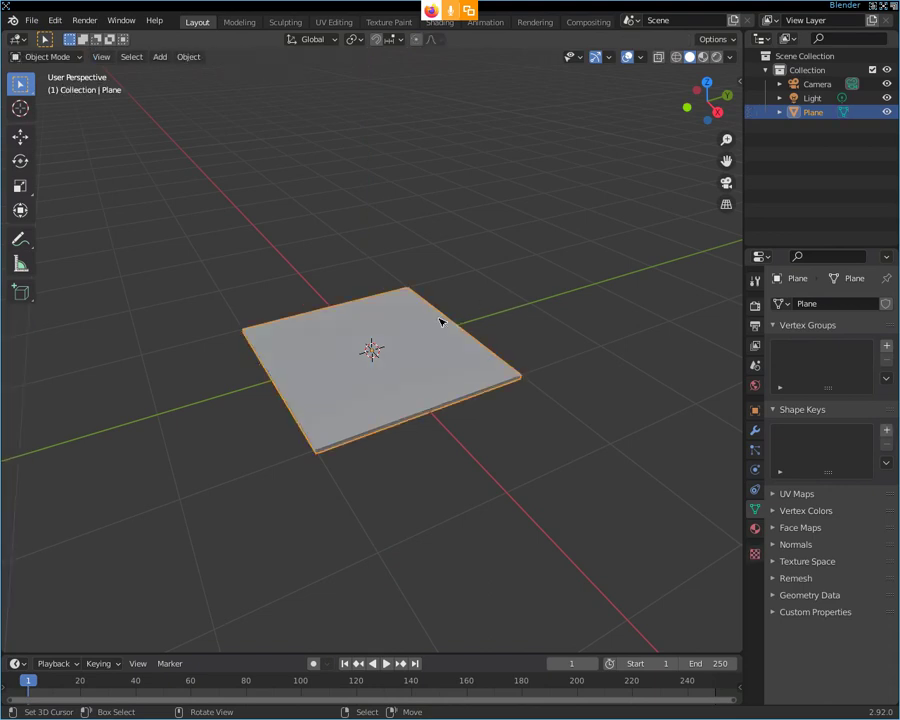
{"action": "key", "text": "s"}
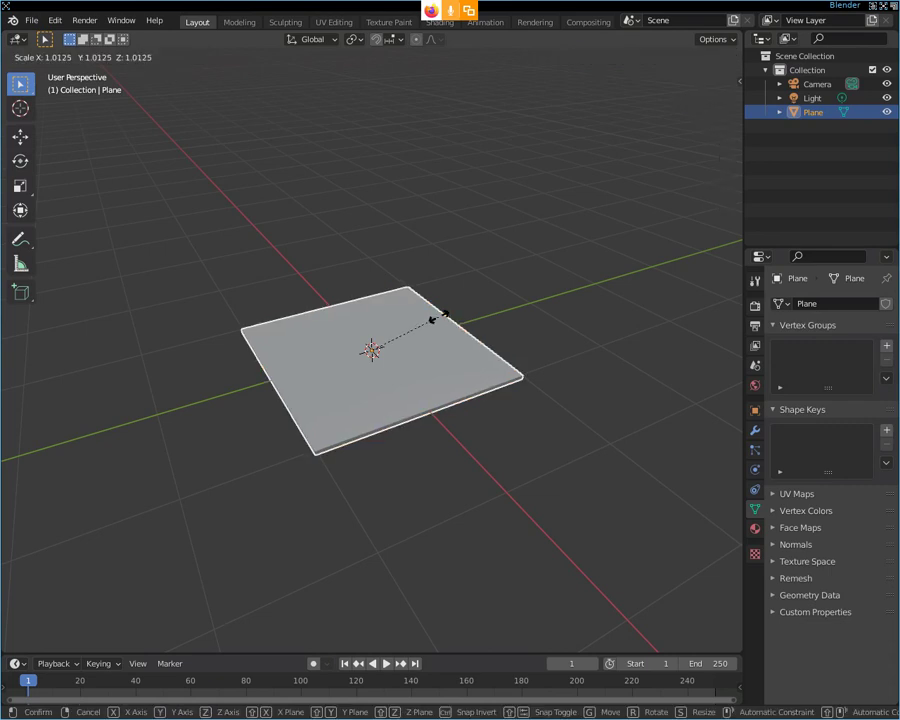
{"action": "type", "text": "10"}
{"action": "key", "text": "Return"}
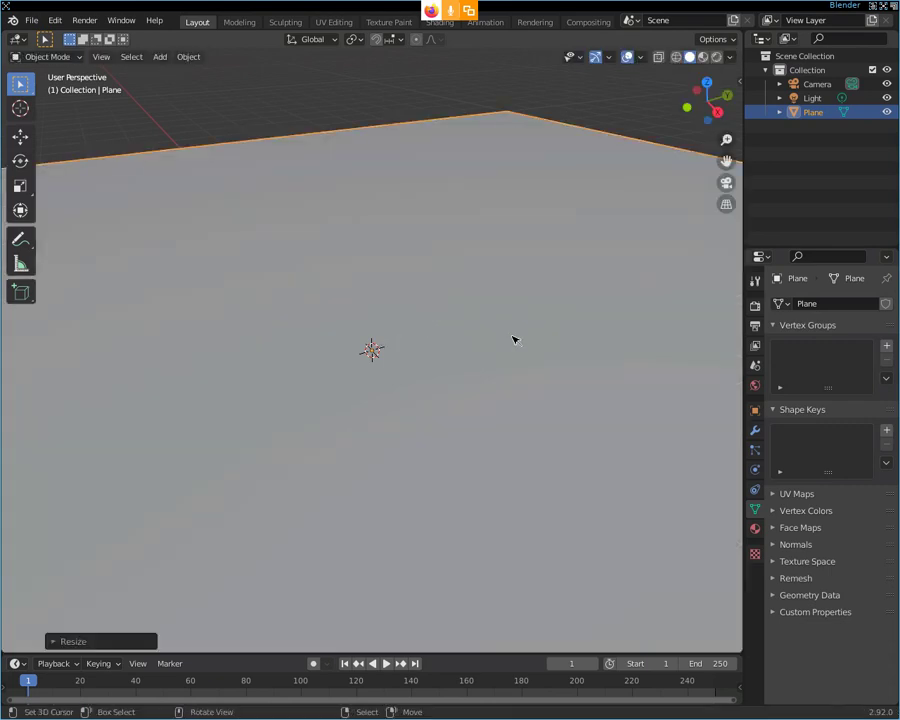
{"action": "scroll", "coordinate": [522, 328], "scroll_direction": "down", "scroll_amount": 1}
{"action": "scroll", "coordinate": [527, 333], "scroll_direction": "down", "scroll_amount": 4}
{"action": "key", "text": "Tab"}
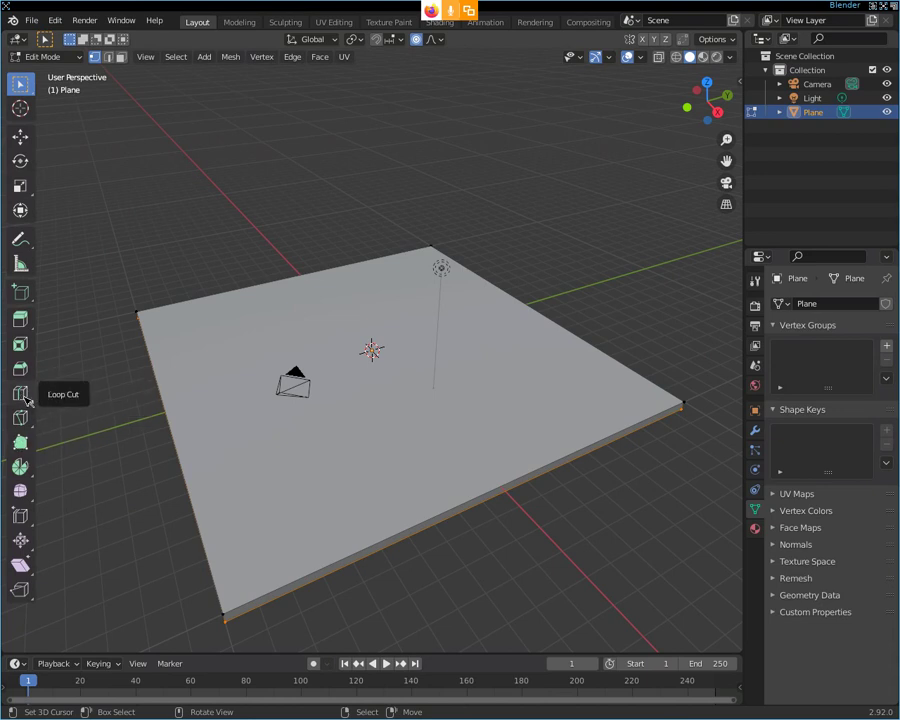
Step: Add four loop cuts across the plane in both directions, sliding them close to the centre
{"action": "left_click", "coordinate": [25, 398]}
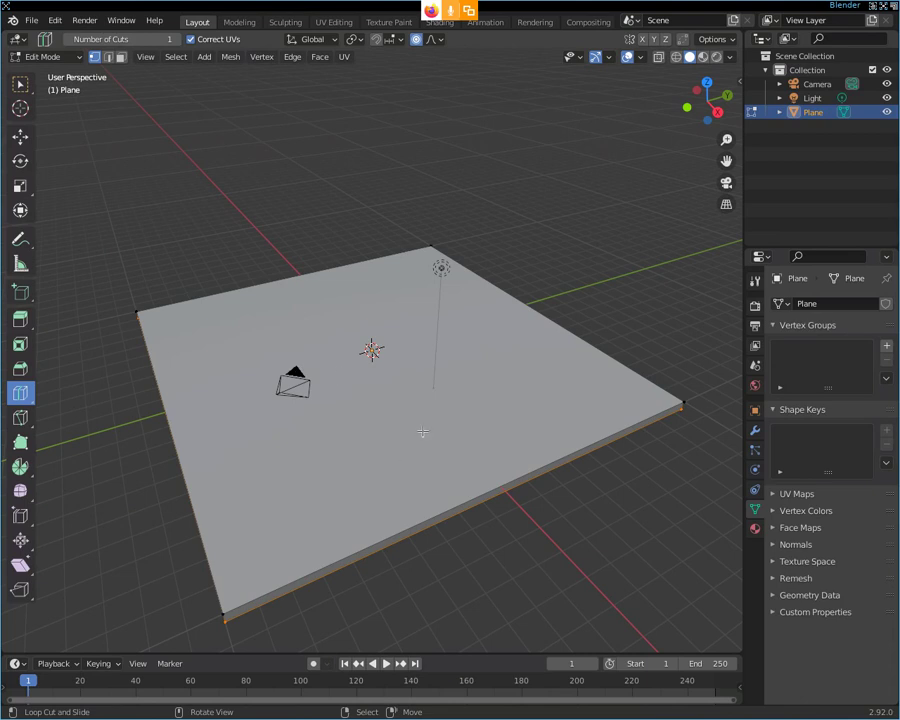
{"action": "mouse_move", "coordinate": [310, 297]}
{"action": "left_mouse_down"}
{"action": "mouse_move", "coordinate": [295, 301]}
{"action": "mouse_move", "coordinate": [306, 305]}
{"action": "left_mouse_up"}
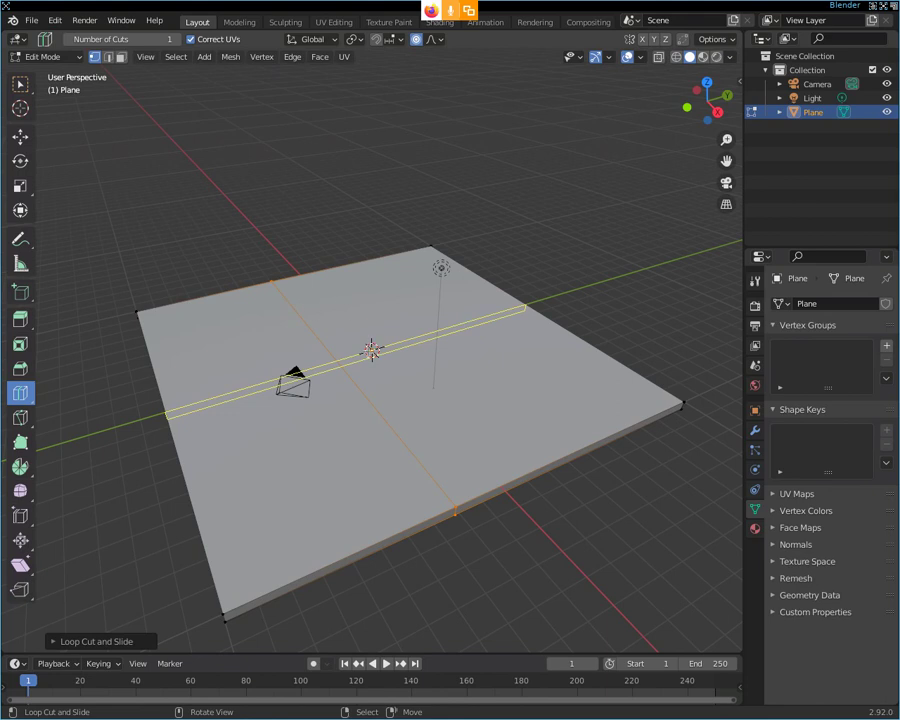
{"action": "left_click_drag", "start_coordinate": [362, 351], "coordinate": [338, 323]}
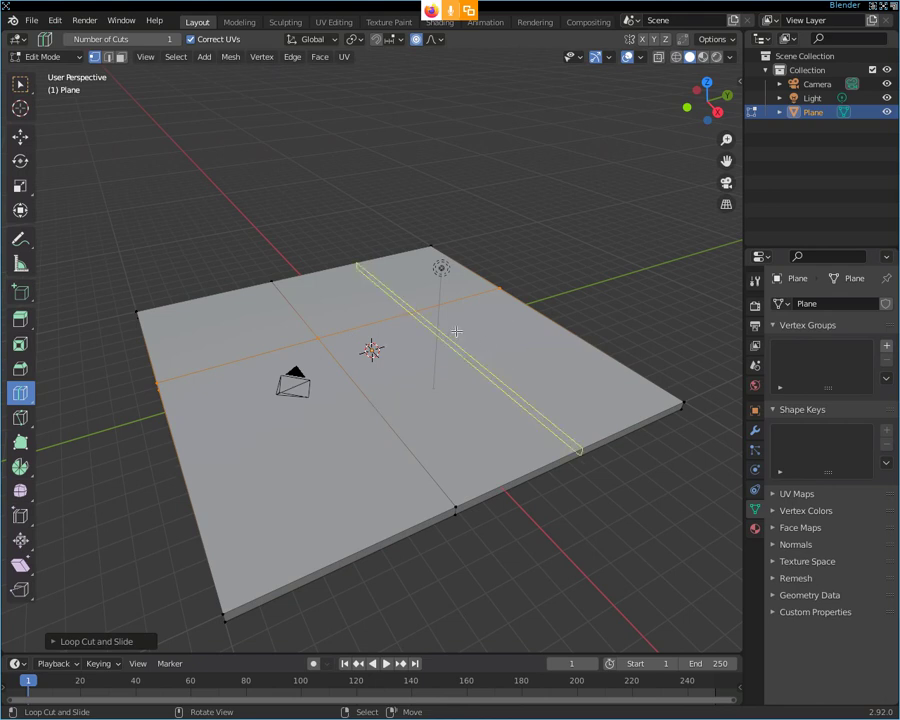
{"action": "left_click_drag", "start_coordinate": [422, 340], "coordinate": [358, 358]}
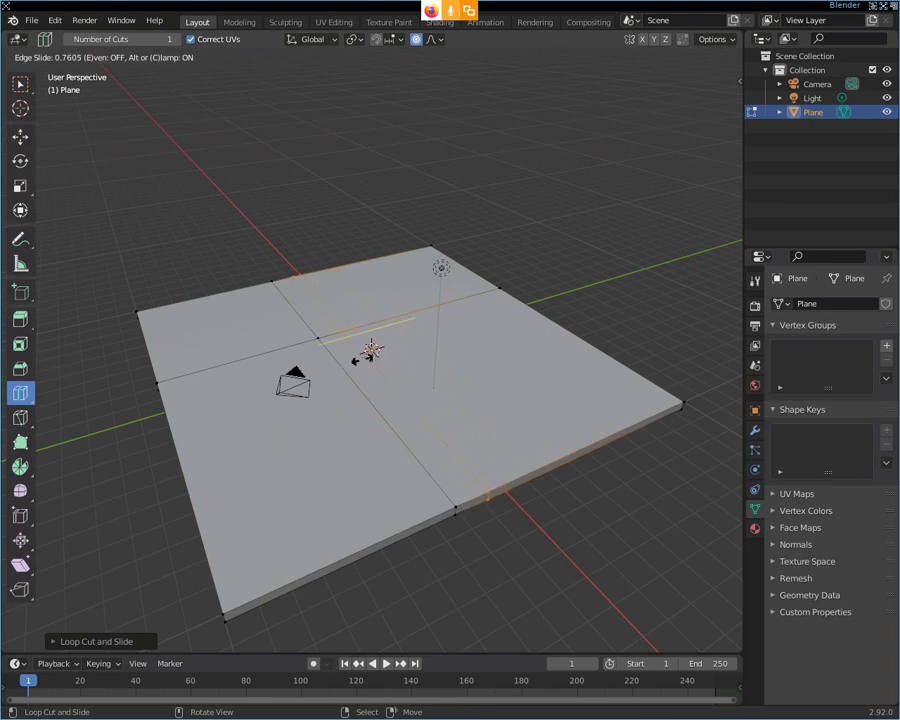
{"action": "left_click", "coordinate": [355, 360]}
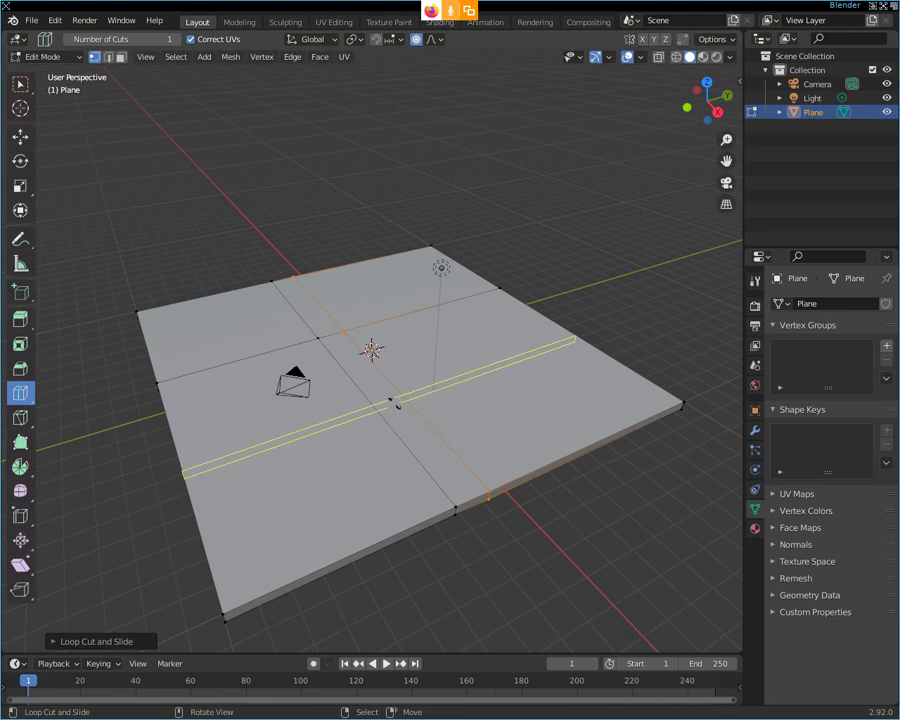
{"action": "left_click_drag", "start_coordinate": [395, 403], "coordinate": [338, 345]}
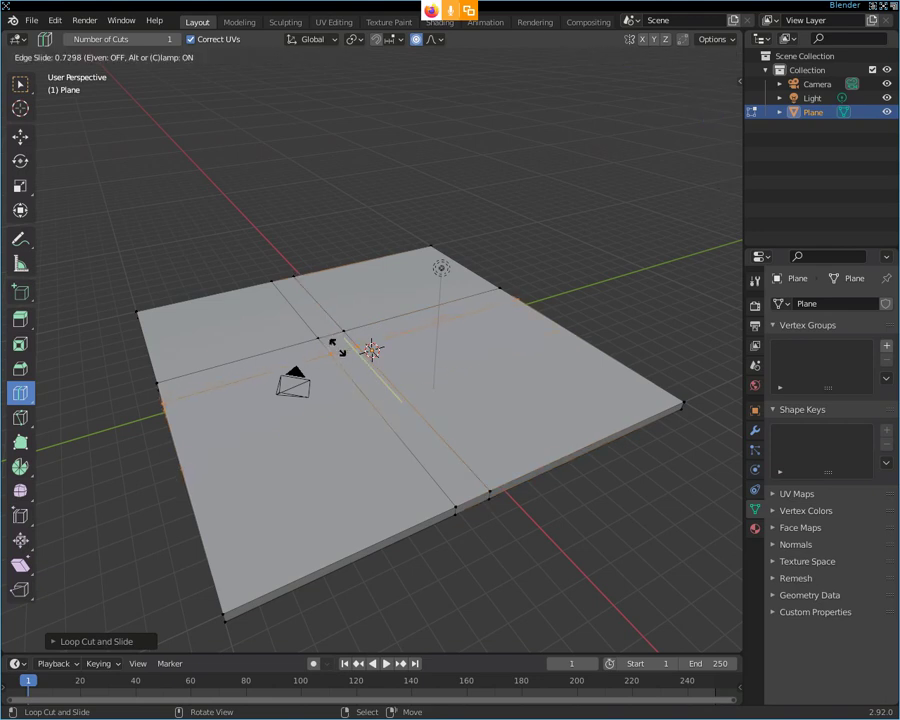
{"action": "left_click", "coordinate": [337, 346]}
{"action": "scroll", "coordinate": [337, 346], "scroll_direction": "up", "scroll_amount": 5}
{"action": "middle_click_drag", "start_coordinate": [337, 346], "coordinate": [300, 300]}
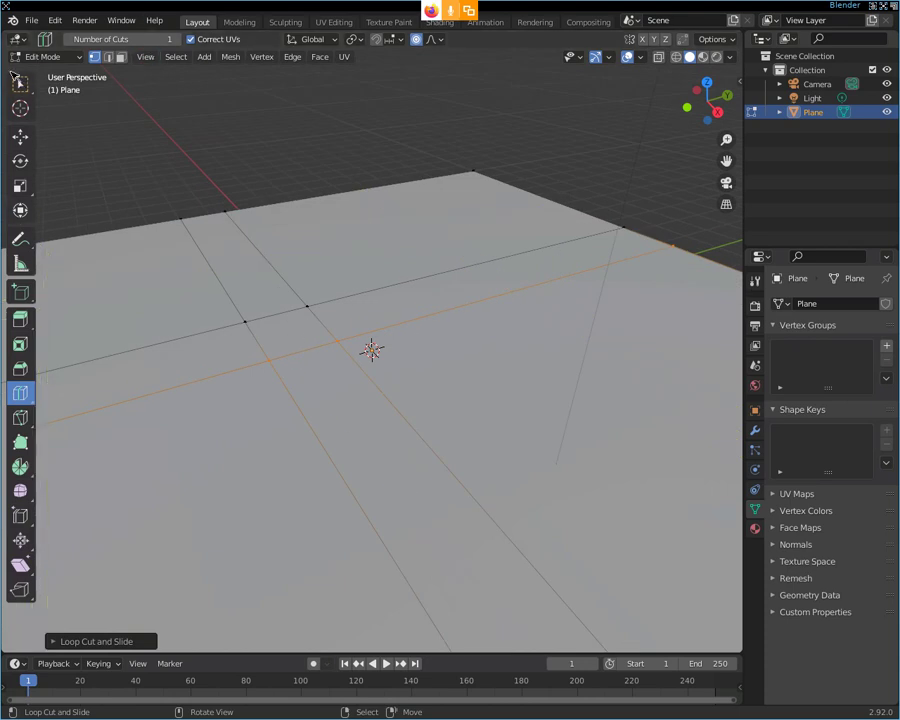
Step: In Face select mode, pick the small centre square and delete its edges
{"action": "left_click", "coordinate": [121, 57]}
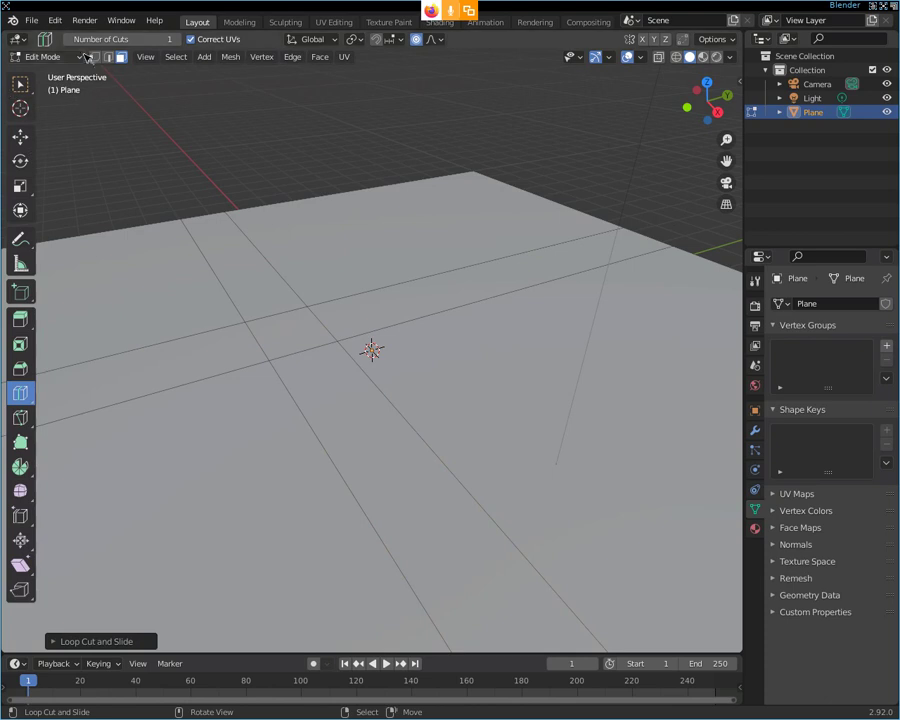
{"action": "left_click", "coordinate": [24, 87]}
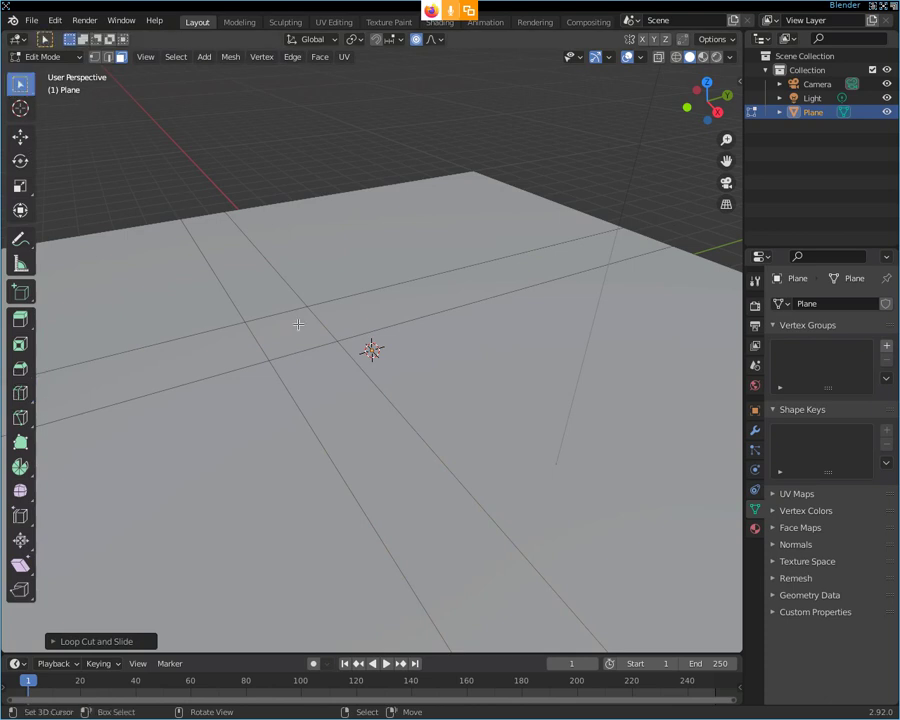
{"action": "left_click", "coordinate": [304, 337]}
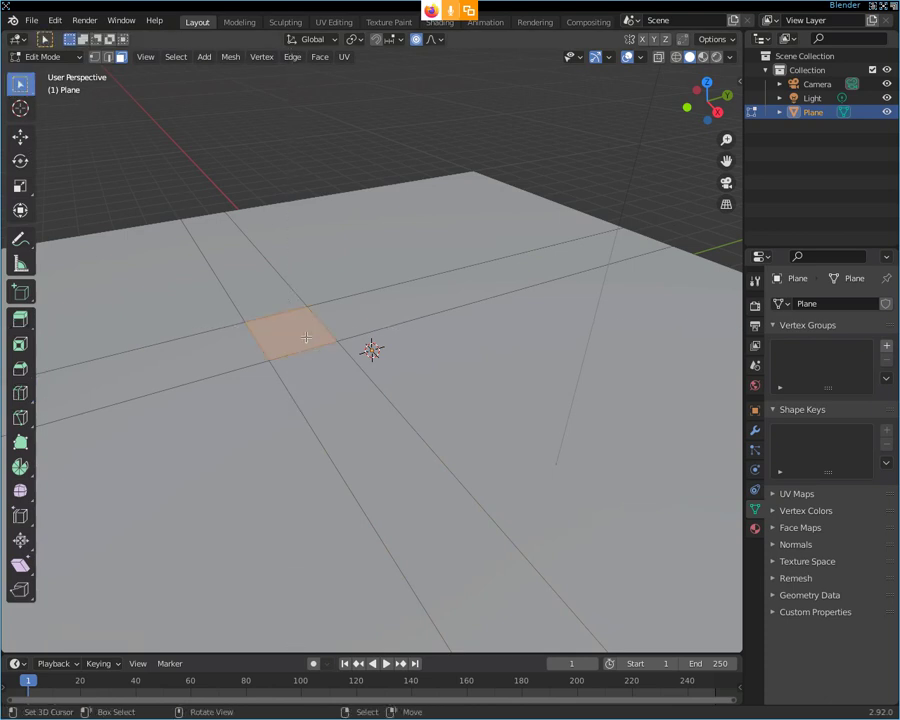
{"action": "key", "text": "x"}
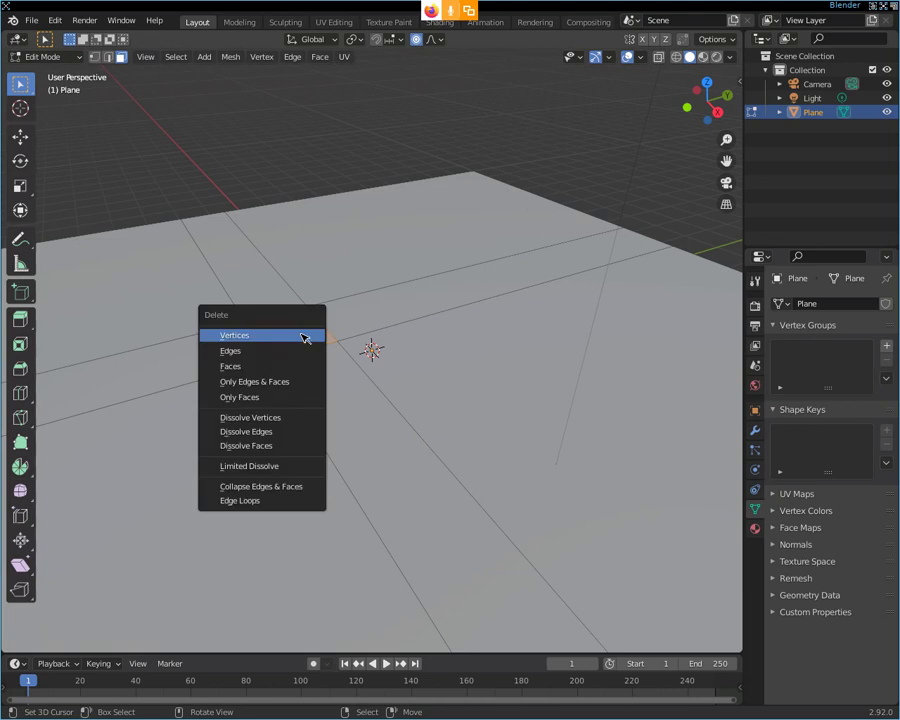
{"action": "left_click", "coordinate": [292, 351]}
{"action": "middle_click_drag", "start_coordinate": [295, 331], "coordinate": [301, 359]}
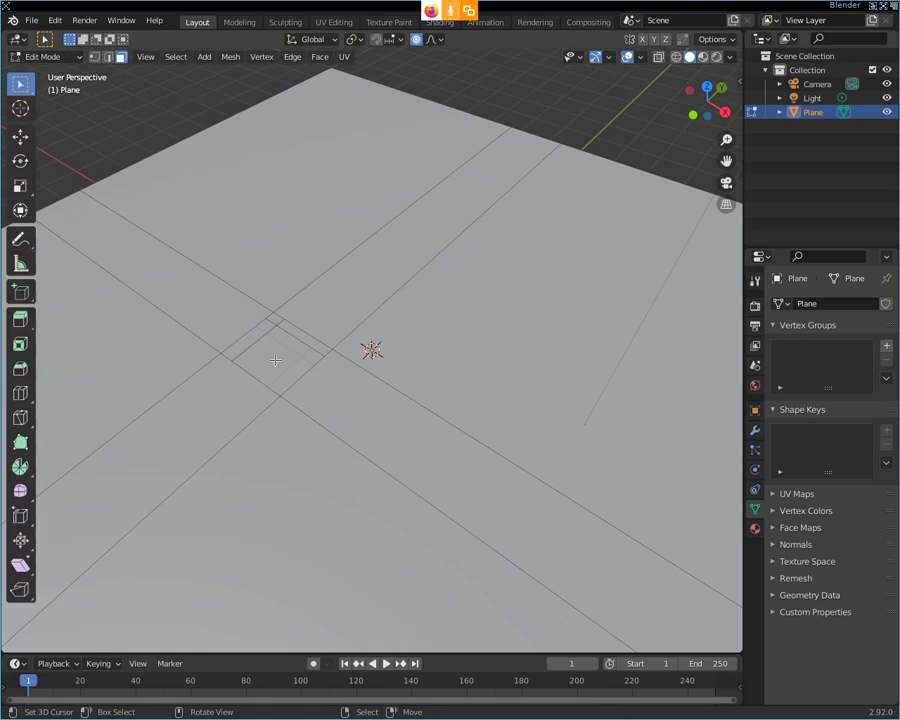
{"action": "left_click", "coordinate": [289, 364]}
Step: Delete the selected centre face to open a square hole in the plane
{"action": "key", "text": "x"}
{"action": "left_click", "coordinate": [293, 367]}
{"action": "mouse_move", "coordinate": [291, 363]}
{"action": "middle_mouse_down", "text": "alt"}
{"action": "mouse_move", "coordinate": [446, 331]}
{"action": "mouse_move", "coordinate": [366, 410]}
{"action": "mouse_move", "coordinate": [284, 396]}
{"action": "mouse_move", "coordinate": [218, 294]}
{"action": "mouse_move", "coordinate": [329, 315]}
{"action": "mouse_move", "coordinate": [392, 297]}
{"action": "mouse_move", "coordinate": [517, 310]}
{"action": "mouse_move", "coordinate": [227, 339]}
{"action": "mouse_move", "coordinate": [130, 327]}
{"action": "mouse_move", "coordinate": [150, 306]}
{"action": "mouse_move", "coordinate": [154, 282]}
{"action": "mouse_move", "coordinate": [138, 334]}
{"action": "mouse_move", "coordinate": [149, 321]}
{"action": "mouse_move", "coordinate": [150, 341]}
{"action": "middle_mouse_up", "text": "alt"}
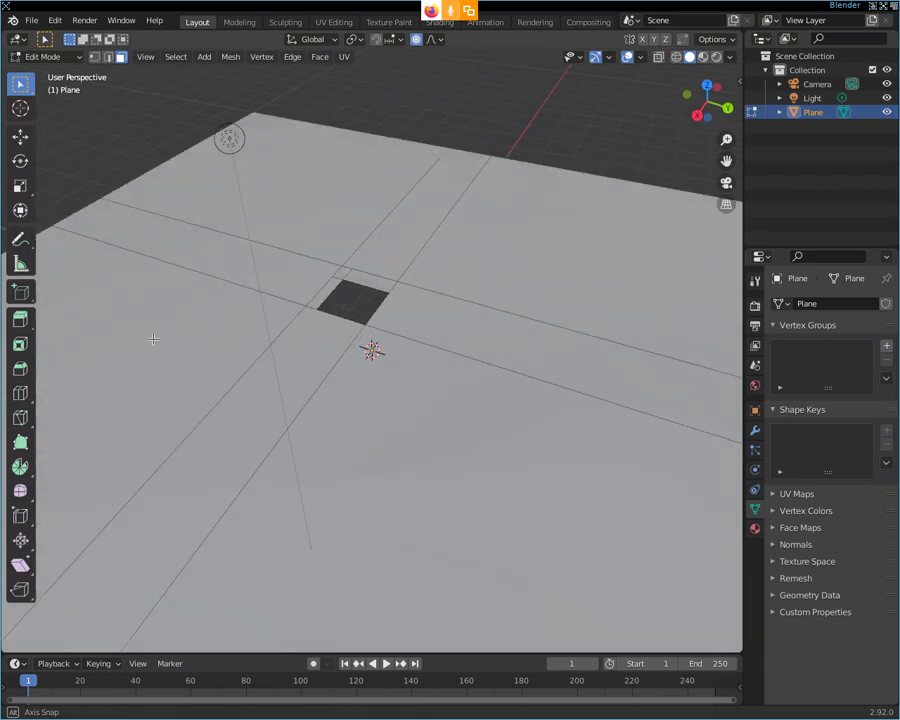
Step: Turn on X-ray to reveal hidden edges and orbit around the plane
{"action": "left_click", "coordinate": [659, 57]}
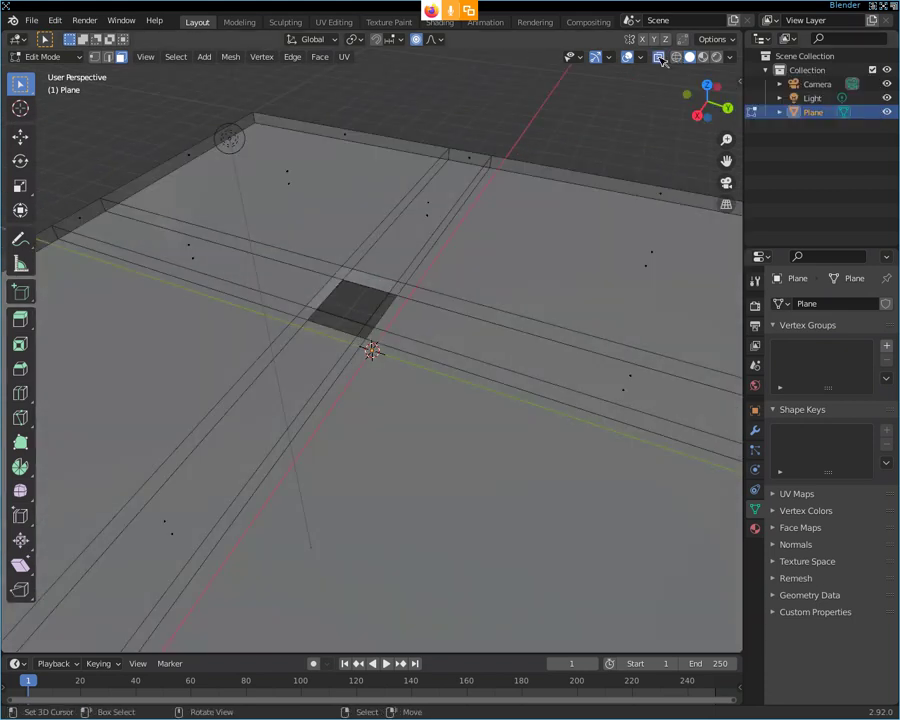
{"action": "mouse_move", "coordinate": [275, 203]}
{"action": "middle_mouse_down", "text": "alt"}
{"action": "mouse_move", "coordinate": [301, 298]}
{"action": "mouse_move", "coordinate": [207, 297]}
{"action": "mouse_move", "coordinate": [179, 283]}
{"action": "mouse_move", "coordinate": [204, 280]}
{"action": "middle_mouse_up", "text": "alt"}
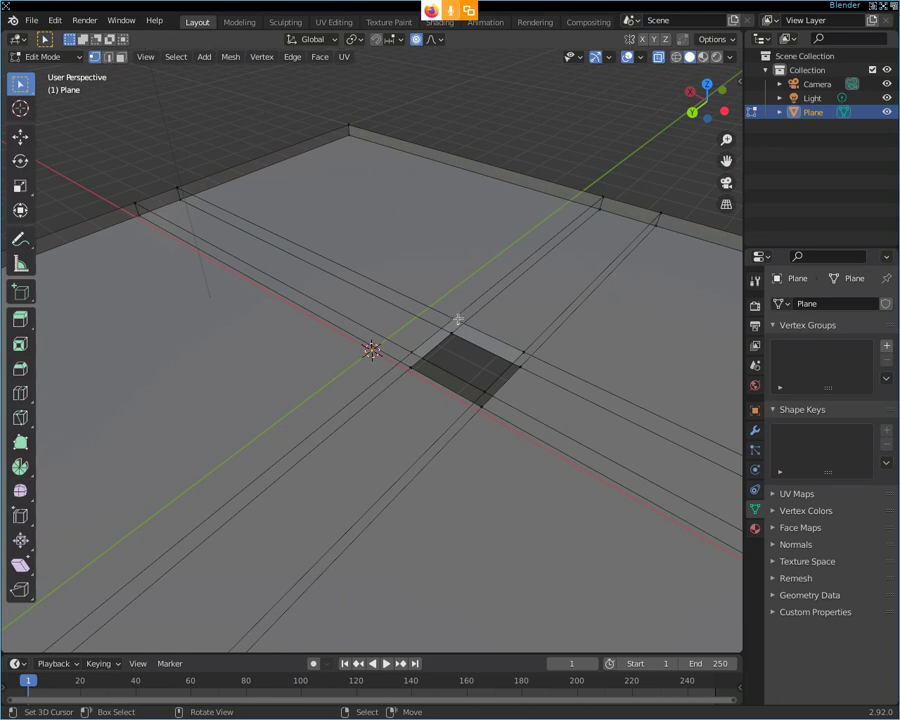
{"action": "key", "text": "ctrl+r"}
{"action": "key", "text": "b"}
{"action": "key", "text": "Escape"}
{"action": "key", "text": "b"}
{"action": "key", "text": "Escape"}
{"action": "key", "text": "b"}
{"action": "key", "text": "Escape"}
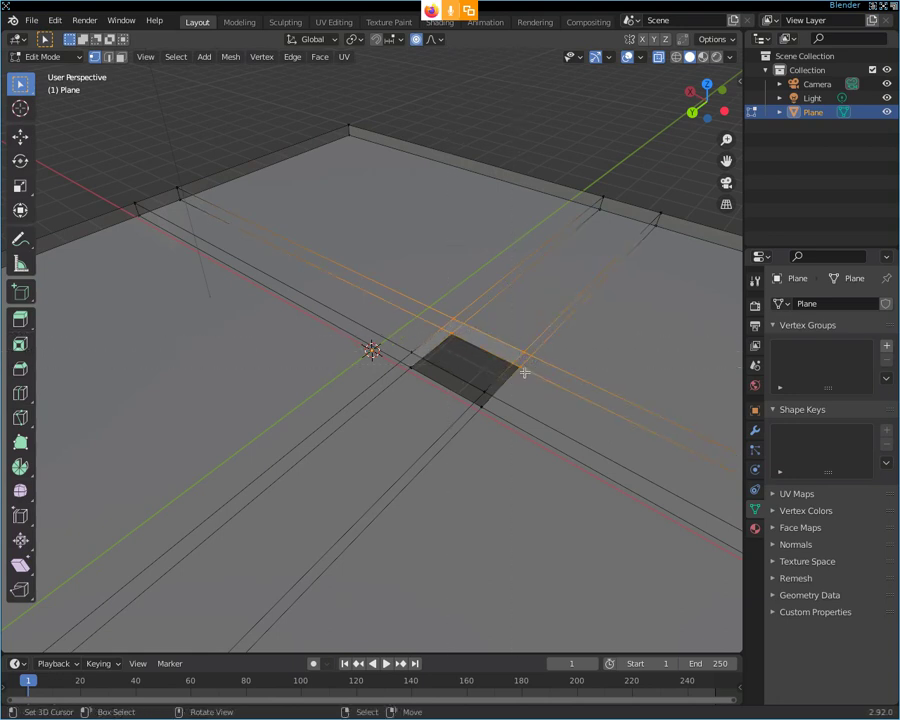
Step: Box-select two corner vertices of the square hole
{"action": "middle_click_drag", "start_coordinate": [478, 361], "coordinate": [371, 345]}
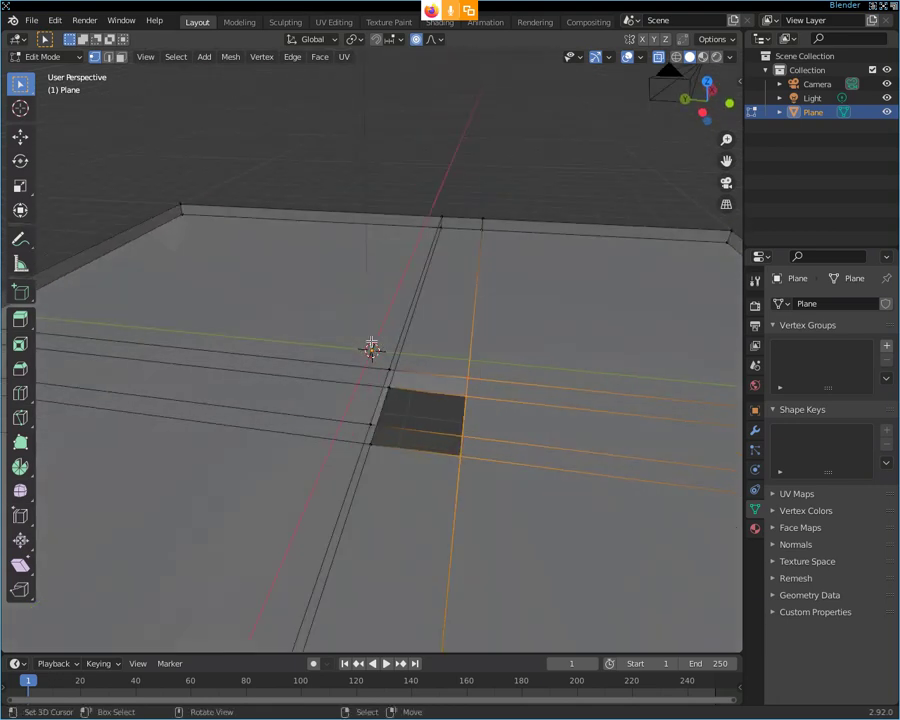
{"action": "key", "text": "b"}
{"action": "left_click", "coordinate": [369, 345]}
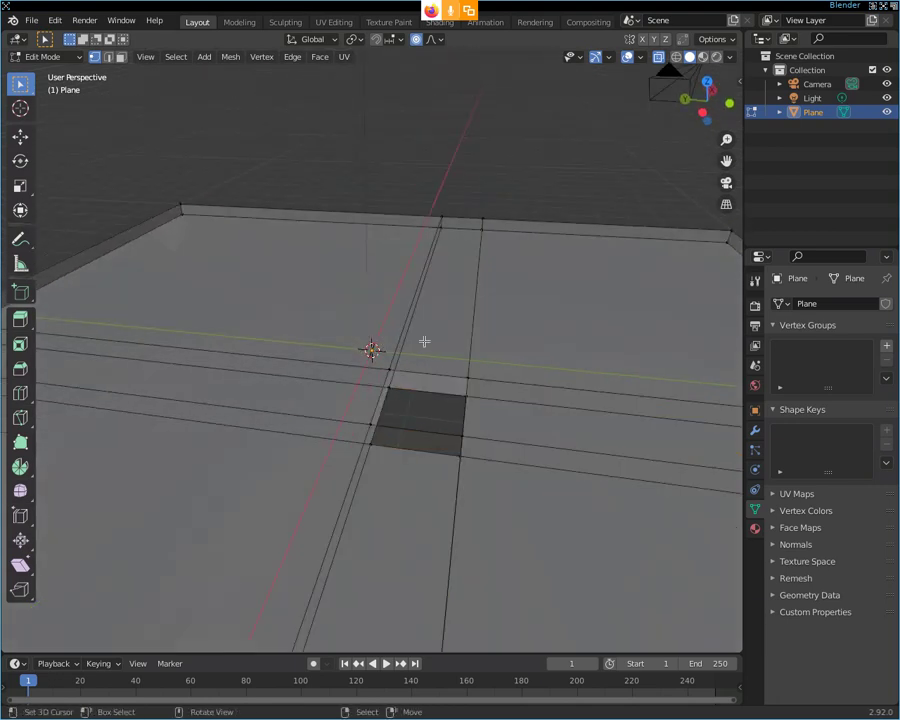
{"action": "key", "text": "o"}
{"action": "key", "text": "b"}
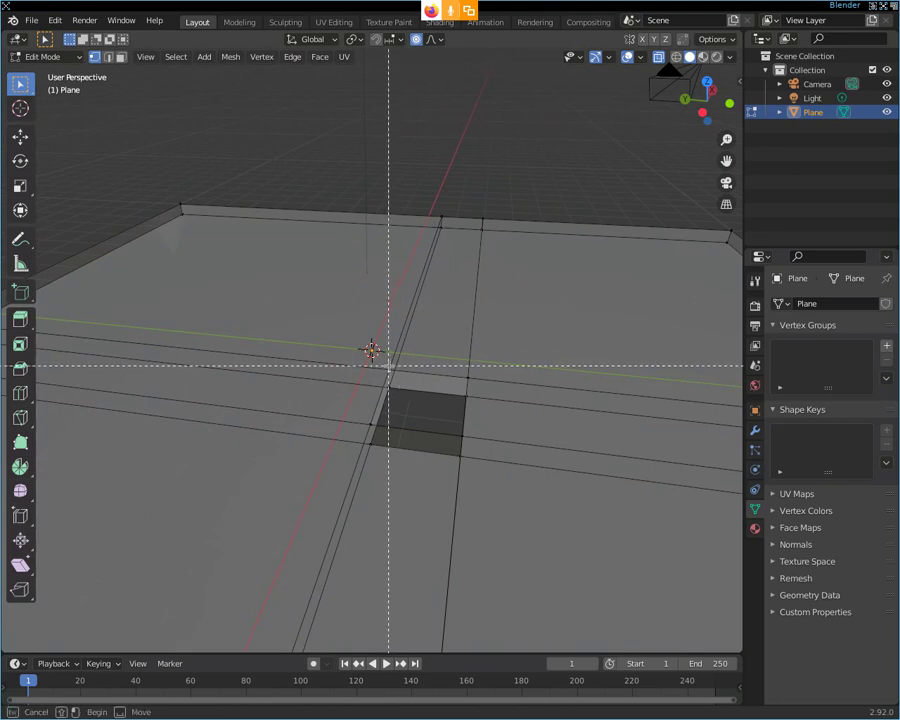
{"action": "left_click", "coordinate": [386, 383]}
{"action": "key", "text": "b"}
{"action": "key", "text": "b"}
{"action": "left_click_drag", "start_coordinate": [464, 374], "coordinate": [469, 389]}
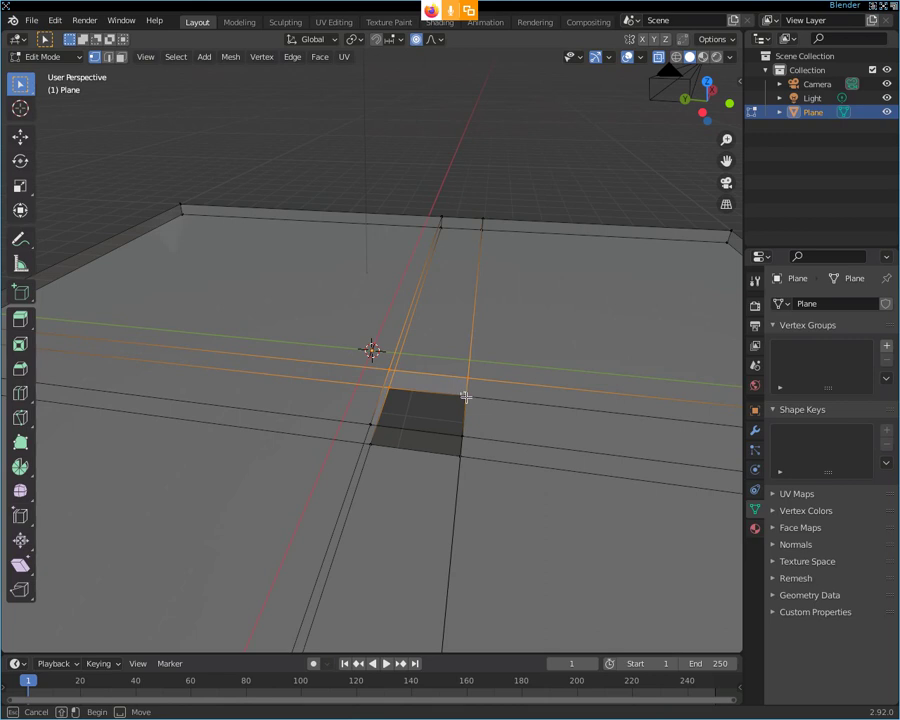
Step: From a lower angle, clear the selection and box-select the hole's left and right corner vertices
{"action": "mouse_move", "coordinate": [460, 372]}
{"action": "middle_mouse_down"}
{"action": "mouse_move", "coordinate": [437, 355]}
{"action": "mouse_move", "coordinate": [441, 387]}
{"action": "middle_mouse_up"}
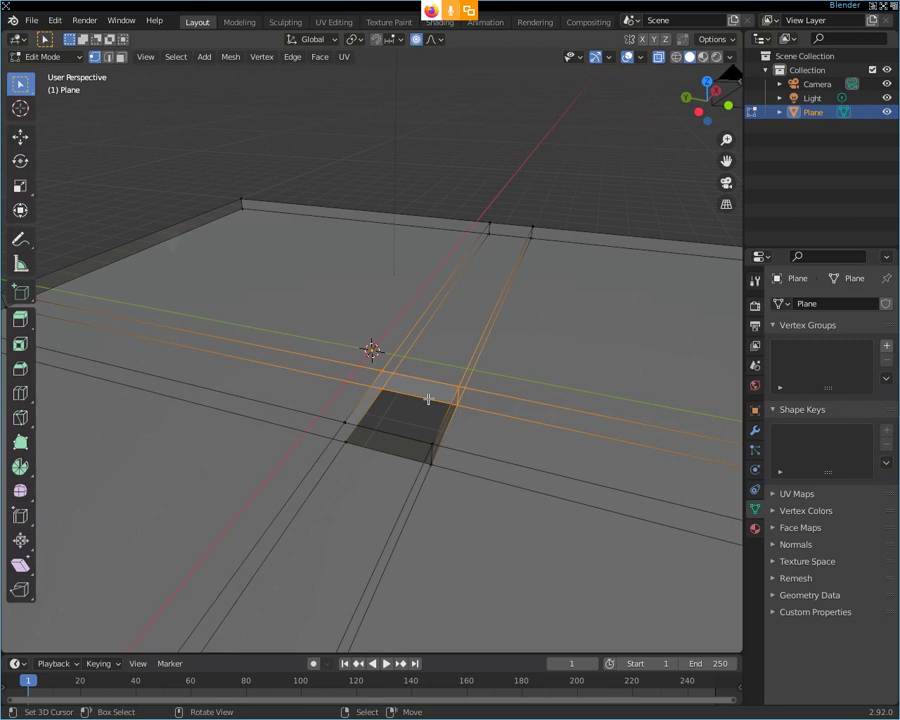
{"action": "middle_click_drag", "start_coordinate": [424, 402], "coordinate": [274, 383]}
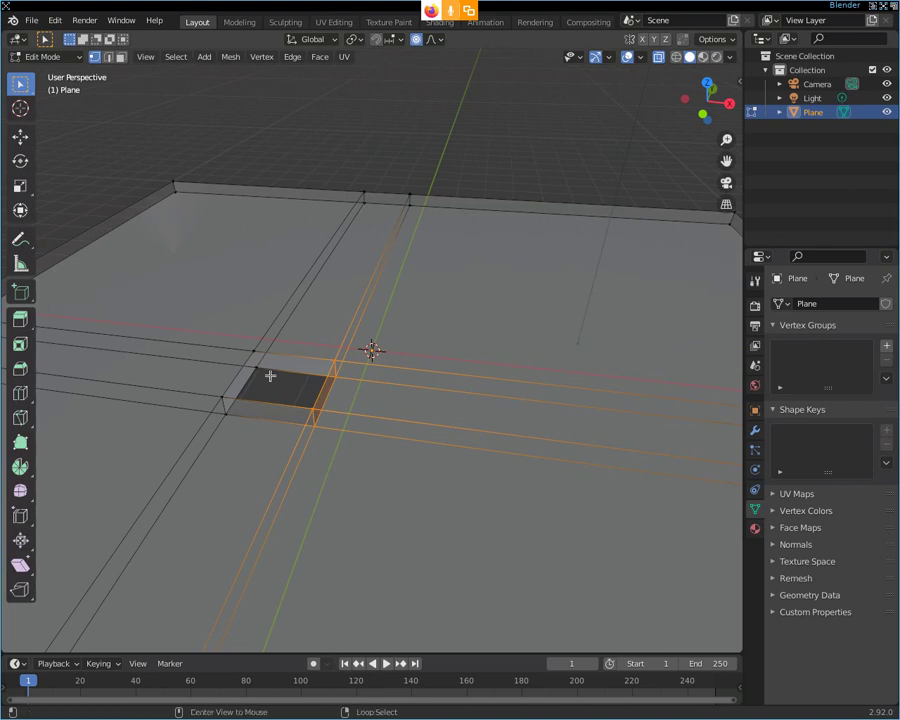
{"action": "key", "text": "alt+b"}
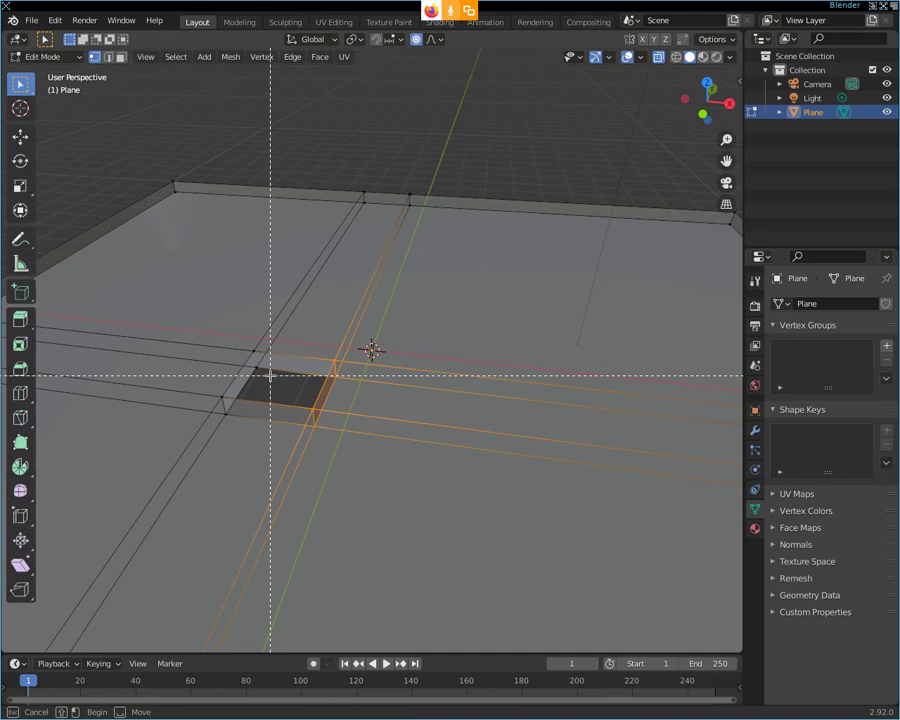
{"action": "key", "text": "Escape"}
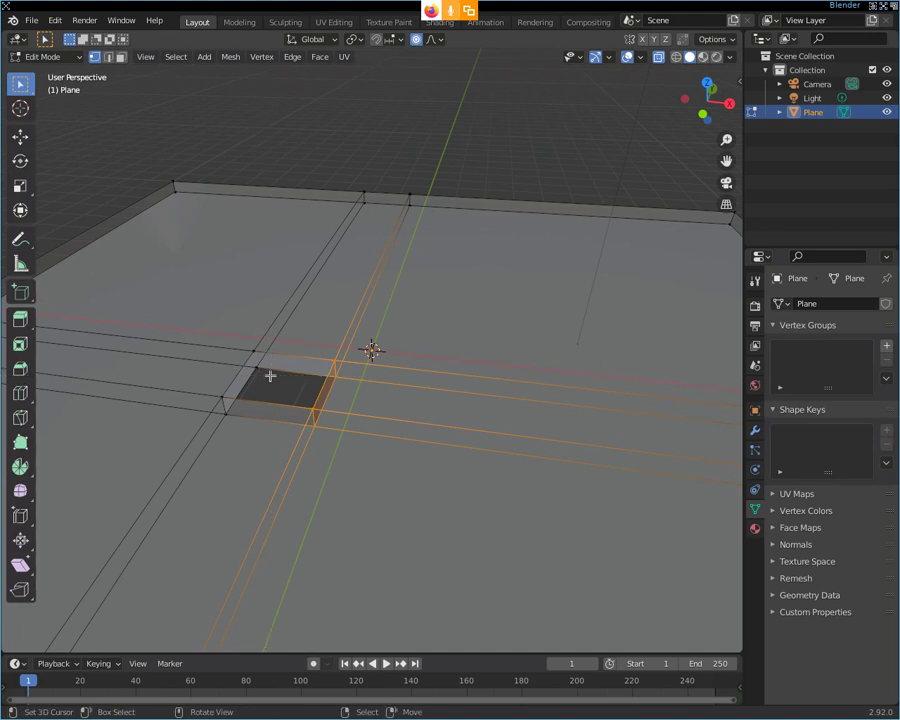
{"action": "key", "text": "alt+a"}
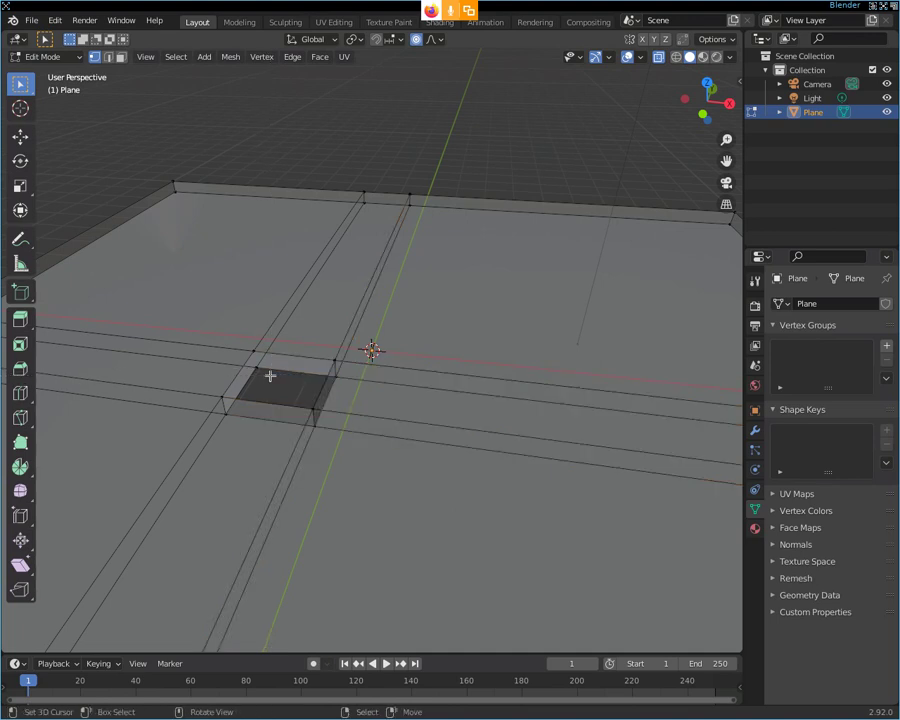
{"action": "key", "text": "alt+b"}
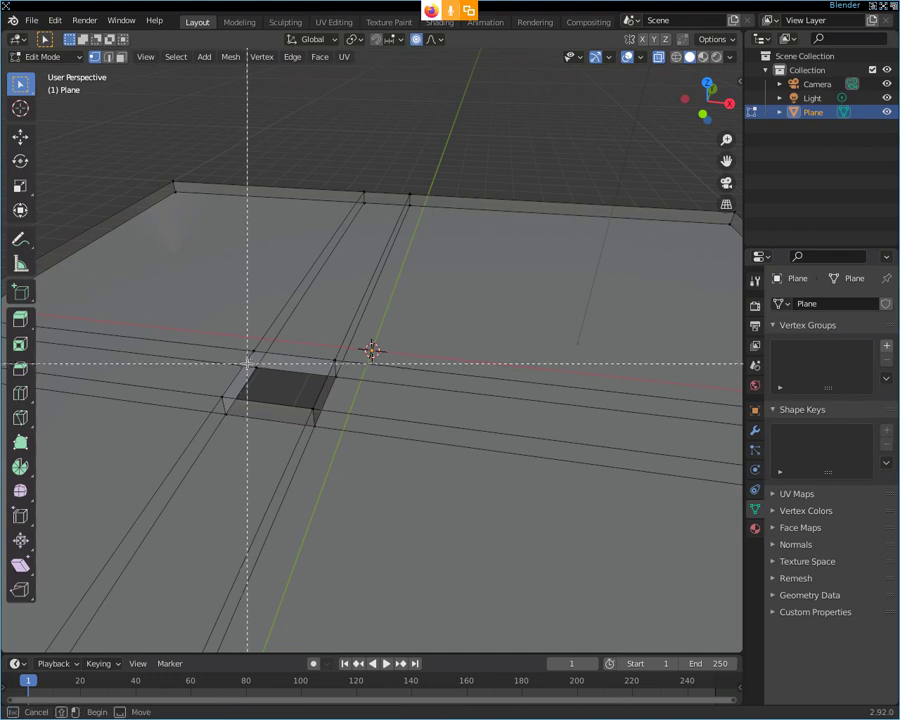
{"action": "left_click_drag", "start_coordinate": [250, 346], "coordinate": [262, 358]}
{"action": "key", "text": "b"}
{"action": "left_click_drag", "start_coordinate": [330, 356], "coordinate": [342, 368]}
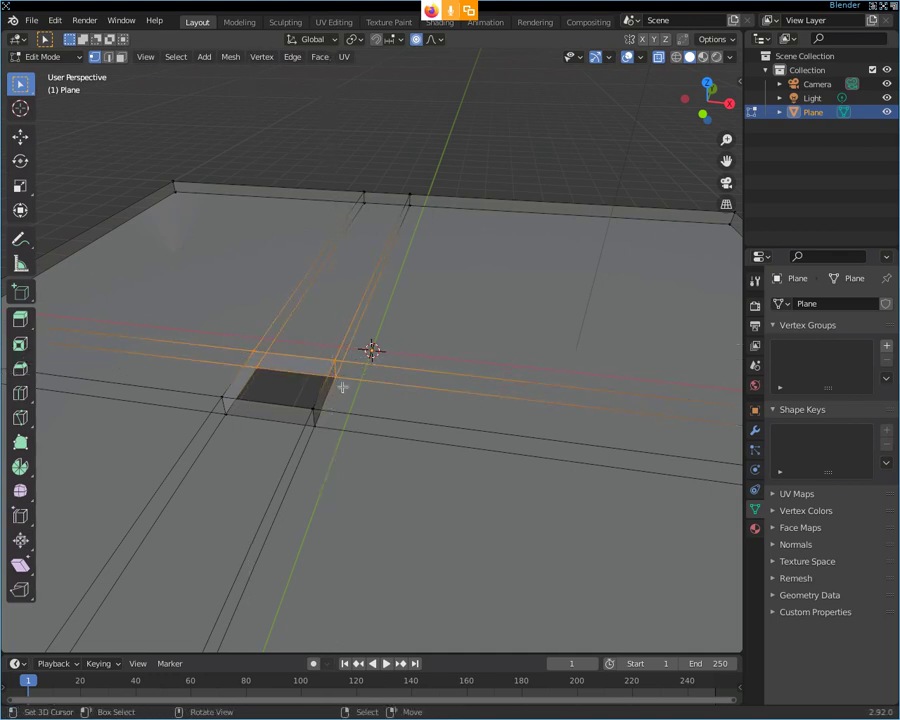
{"action": "mouse_move", "coordinate": [291, 382]}
{"action": "middle_mouse_down"}
{"action": "mouse_move", "coordinate": [233, 392]}
{"action": "mouse_move", "coordinate": [207, 361]}
{"action": "middle_mouse_up"}
Step: Clear the selection, try Material Preview on the plane, then go back to Solid shading
{"action": "key", "text": "alt+a"}
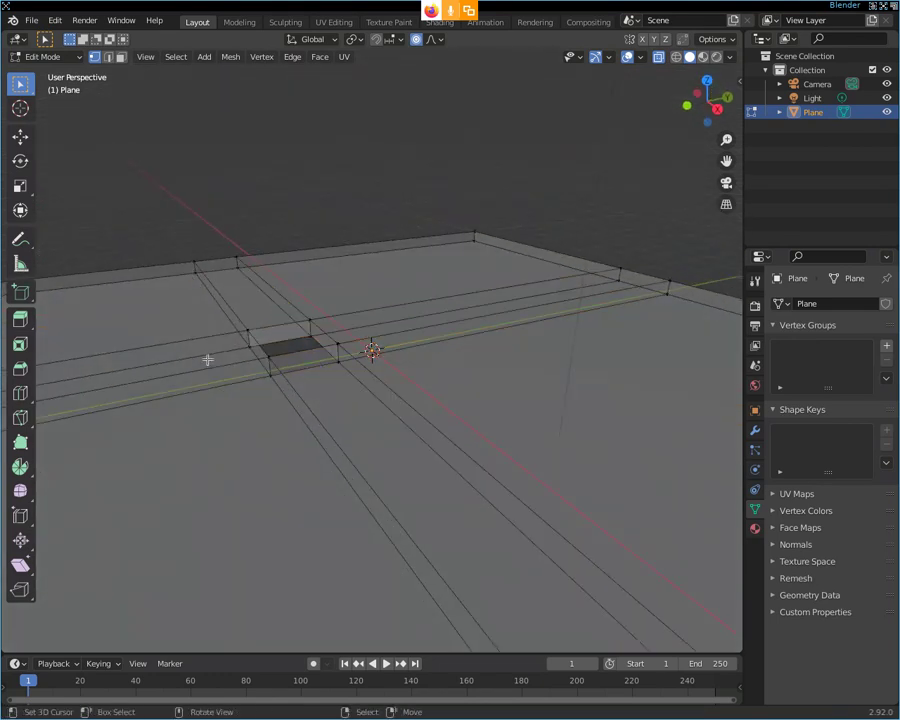
{"action": "middle_click_drag", "start_coordinate": [298, 318], "coordinate": [260, 350]}
{"action": "scroll", "coordinate": [344, 283], "scroll_direction": "up", "scroll_amount": 3}
{"action": "mouse_move", "coordinate": [315, 281]}
{"action": "middle_mouse_down"}
{"action": "mouse_move", "coordinate": [277, 267]}
{"action": "mouse_move", "coordinate": [279, 249]}
{"action": "mouse_move", "coordinate": [360, 266]}
{"action": "mouse_move", "coordinate": [464, 263]}
{"action": "mouse_move", "coordinate": [323, 348]}
{"action": "middle_mouse_up"}
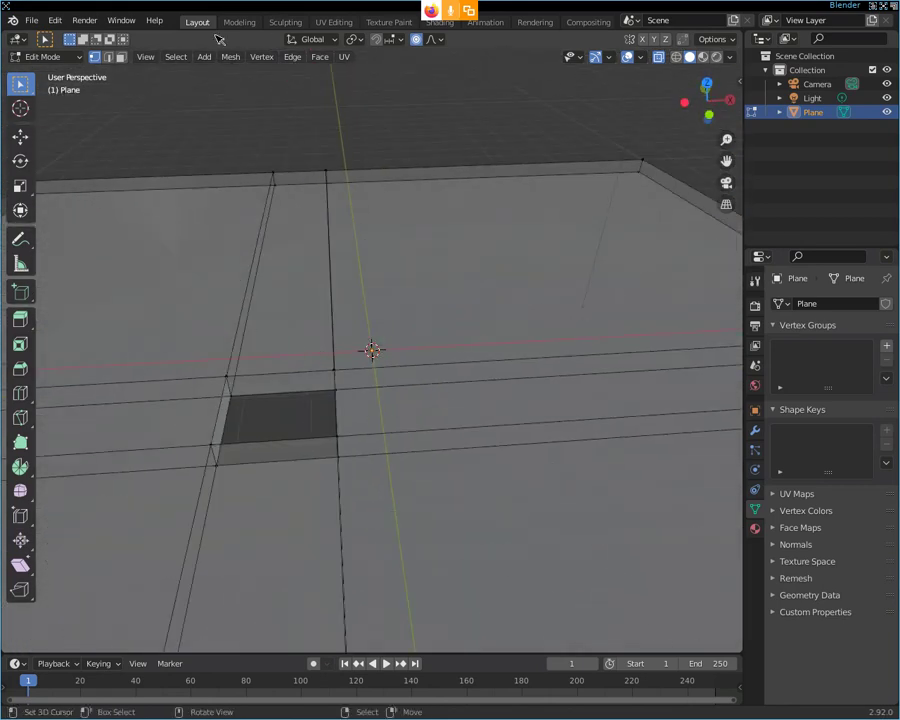
{"action": "left_click", "coordinate": [702, 57]}
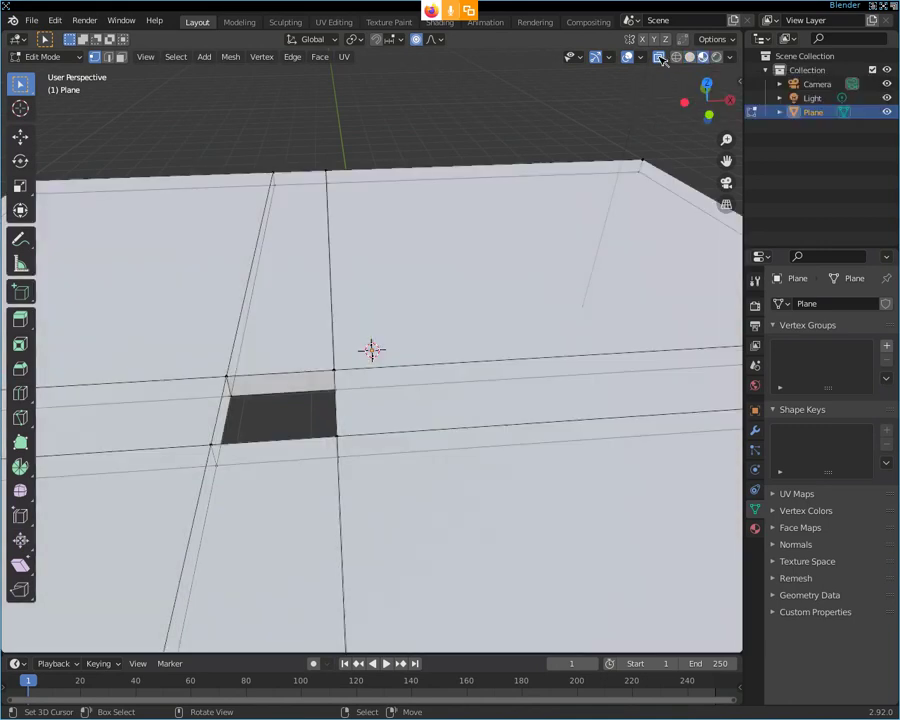
{"action": "left_click", "coordinate": [688, 57]}
Step: Box-select the hole's back corner vertices and the vertices along its back wall
{"action": "mouse_move", "coordinate": [408, 255]}
{"action": "middle_mouse_down"}
{"action": "mouse_move", "coordinate": [249, 323]}
{"action": "mouse_move", "coordinate": [207, 276]}
{"action": "mouse_move", "coordinate": [246, 293]}
{"action": "mouse_move", "coordinate": [472, 307]}
{"action": "mouse_move", "coordinate": [540, 261]}
{"action": "mouse_move", "coordinate": [364, 301]}
{"action": "mouse_move", "coordinate": [387, 326]}
{"action": "mouse_move", "coordinate": [300, 322]}
{"action": "mouse_move", "coordinate": [303, 303]}
{"action": "middle_mouse_up"}
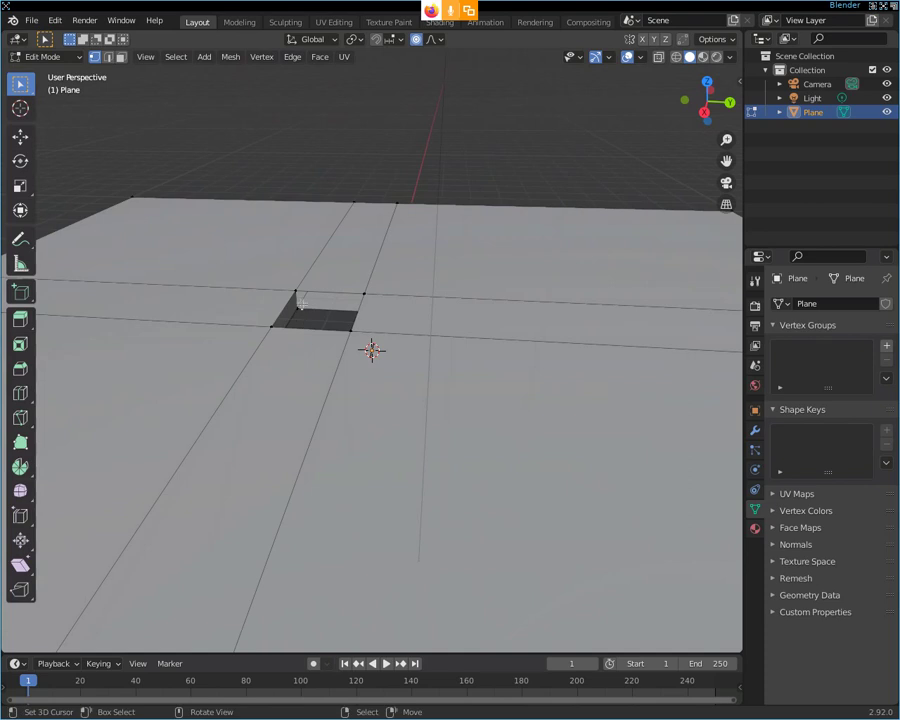
{"action": "key", "text": "b"}
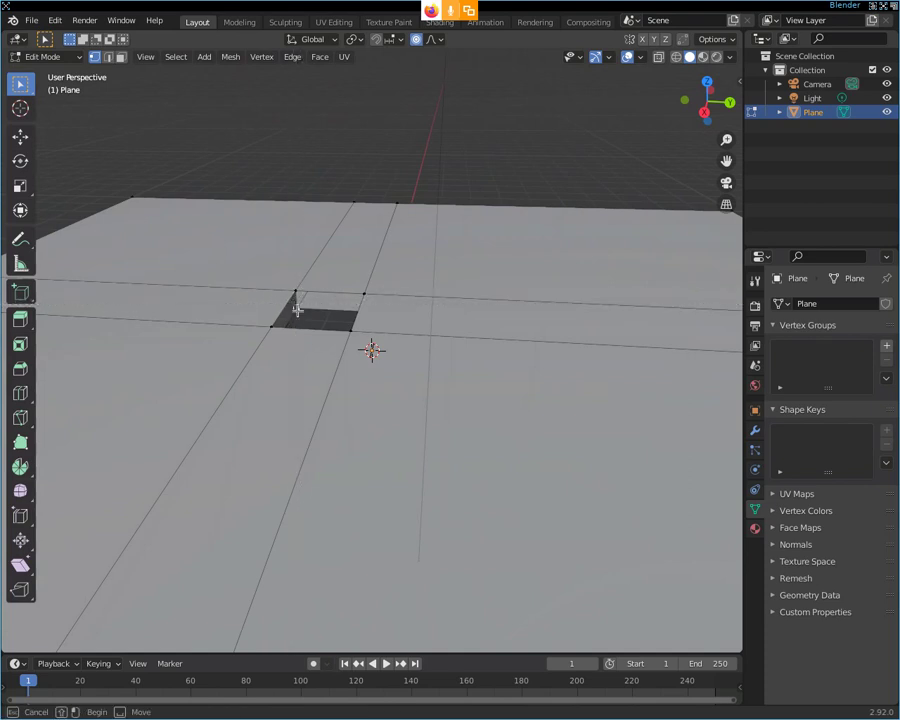
{"action": "left_click_drag", "start_coordinate": [288, 286], "coordinate": [372, 302]}
{"action": "key", "text": "b"}
{"action": "middle_click_drag", "start_coordinate": [335, 322], "coordinate": [368, 314]}
{"action": "key", "text": "b"}
{"action": "left_click_drag", "start_coordinate": [315, 321], "coordinate": [324, 334]}
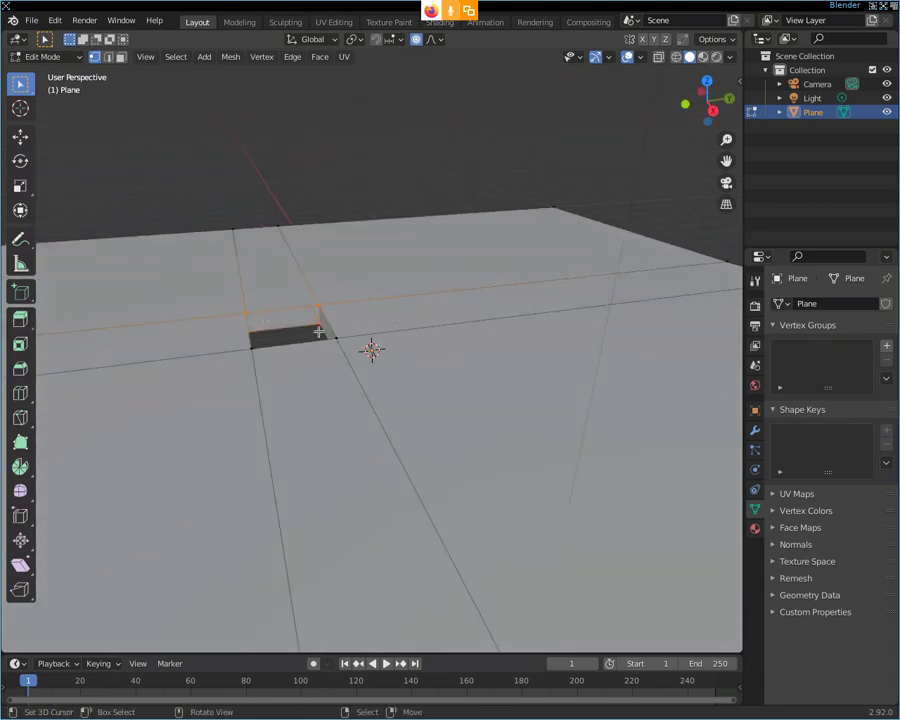
{"action": "mouse_move", "coordinate": [430, 298]}
{"action": "middle_mouse_down"}
{"action": "mouse_move", "coordinate": [370, 377]}
{"action": "mouse_move", "coordinate": [233, 347]}
{"action": "middle_mouse_up"}
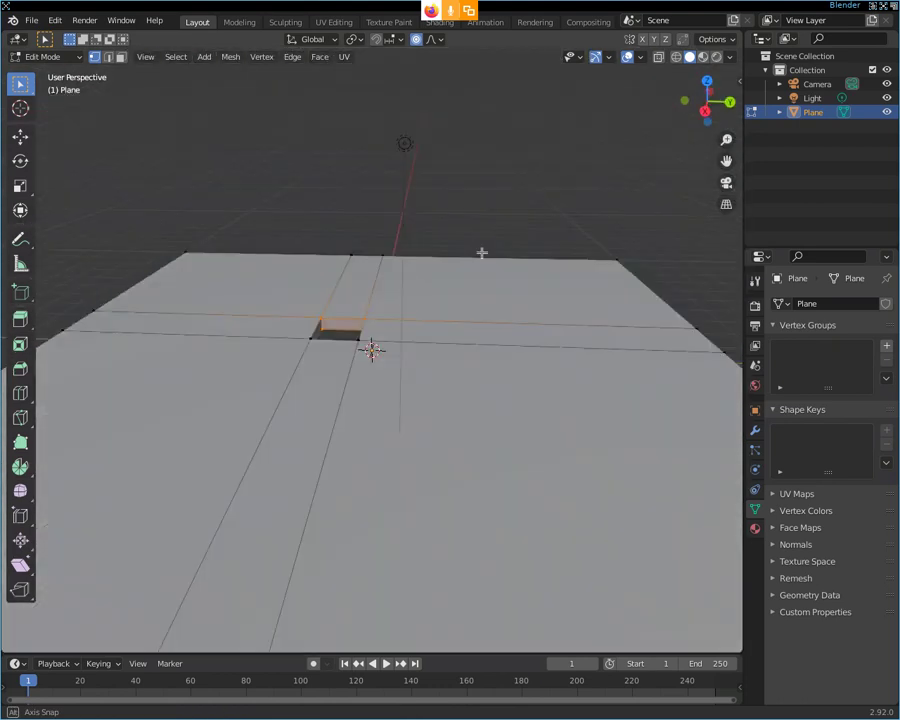
{"action": "middle_click_drag", "start_coordinate": [233, 347], "coordinate": [498, 266]}
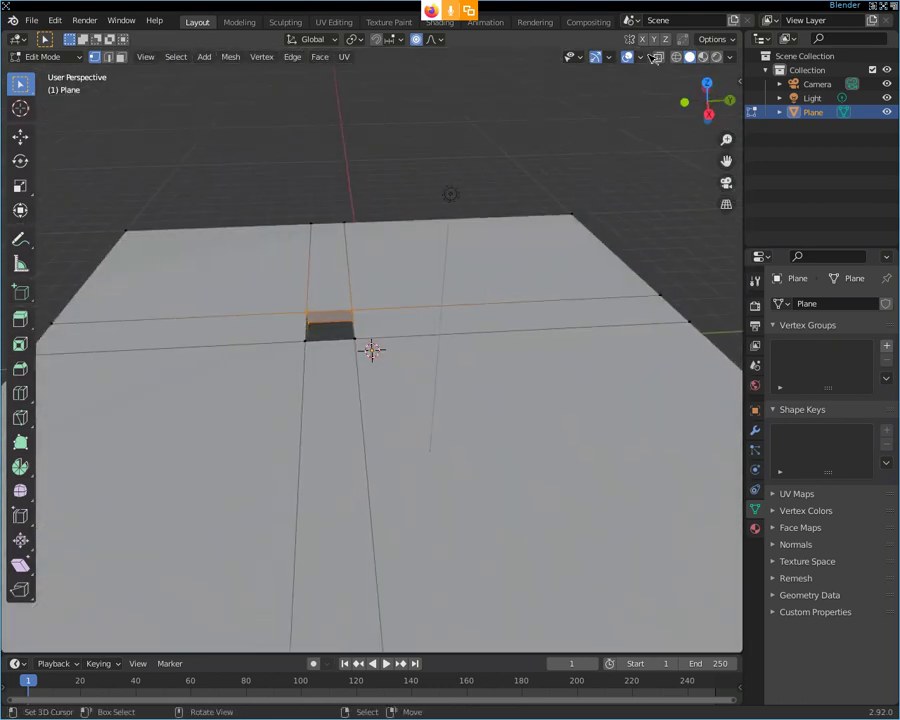
Step: Turn on face normals in Viewport Overlays and set Normals Size to 0.53
{"action": "left_click", "coordinate": [640, 56]}
{"action": "left_click", "coordinate": [585, 565]}
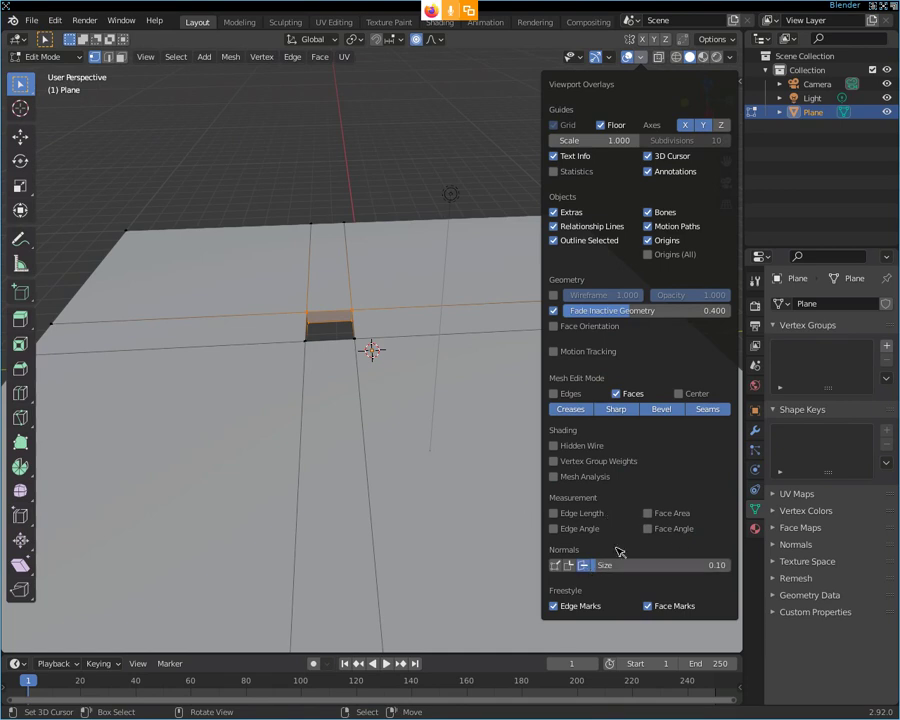
{"action": "left_click_drag", "start_coordinate": [597, 567], "coordinate": [622, 567]}
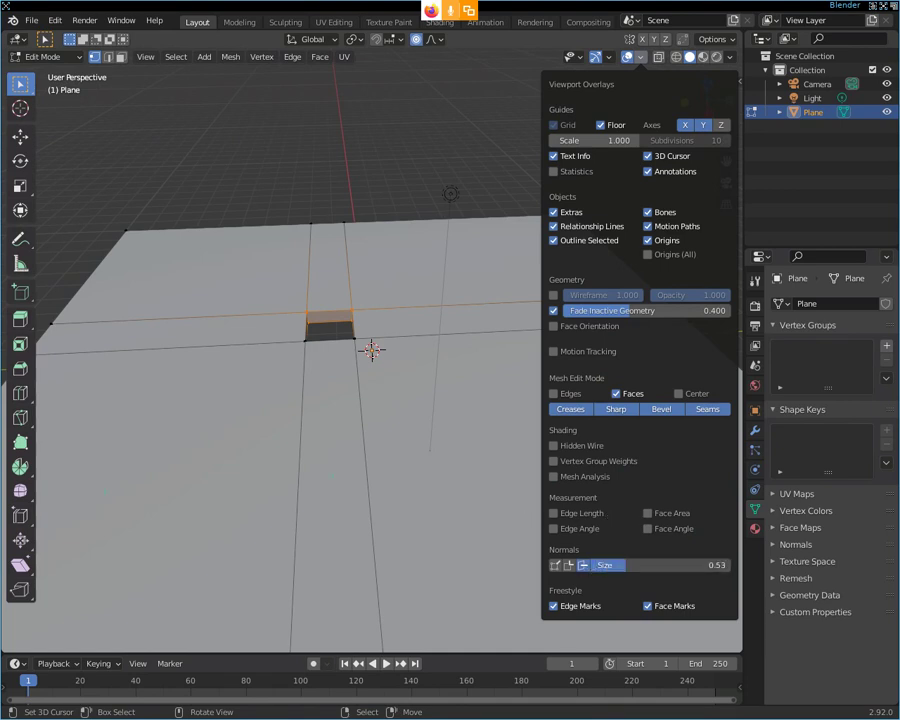
{"action": "mouse_move", "coordinate": [393, 430]}
{"action": "middle_mouse_down"}
{"action": "mouse_move", "coordinate": [298, 349]}
{"action": "mouse_move", "coordinate": [180, 360]}
{"action": "mouse_move", "coordinate": [156, 328]}
{"action": "mouse_move", "coordinate": [106, 330]}
{"action": "mouse_move", "coordinate": [128, 313]}
{"action": "mouse_move", "coordinate": [205, 344]}
{"action": "mouse_move", "coordinate": [355, 349]}
{"action": "mouse_move", "coordinate": [365, 348]}
{"action": "mouse_move", "coordinate": [363, 337]}
{"action": "middle_mouse_up"}
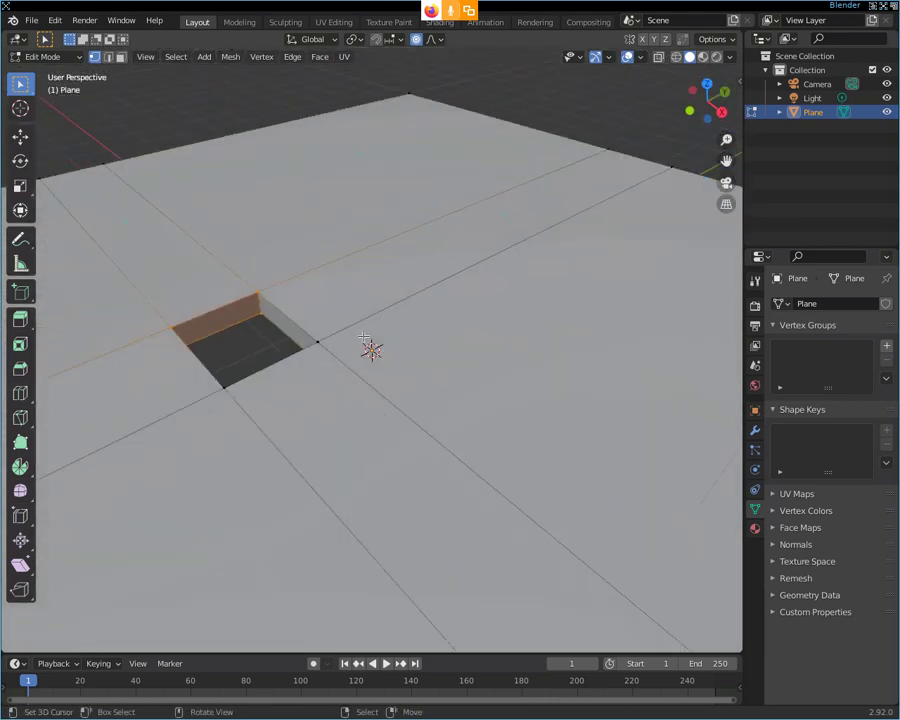
{"action": "scroll", "coordinate": [410, 287], "scroll_direction": "down", "scroll_amount": 2}
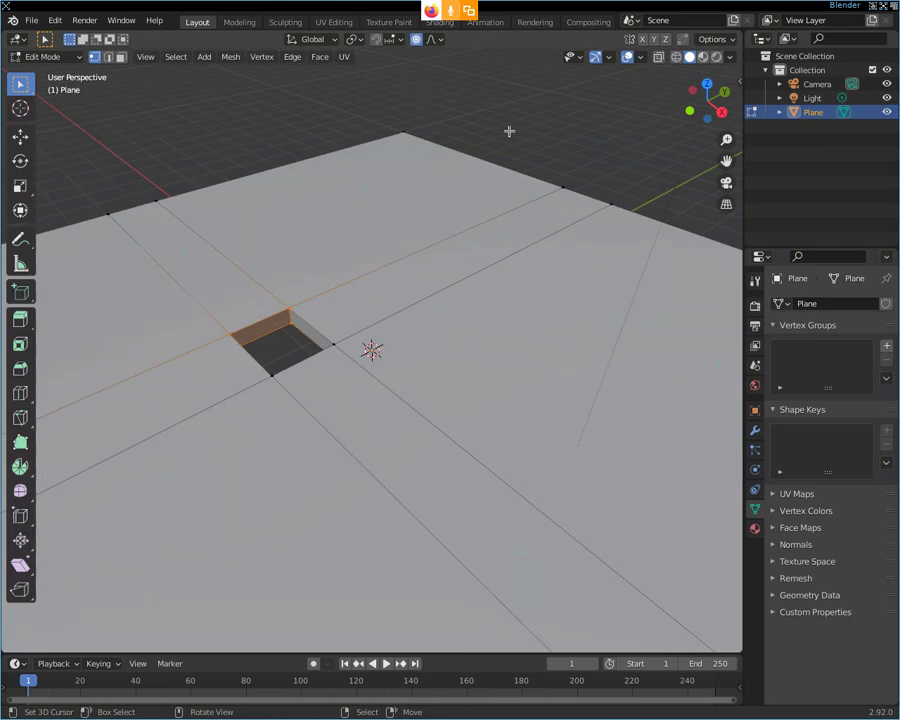
Step: Flip the selected normals using the F3 search for 'normal'
{"action": "key", "text": "F3"}
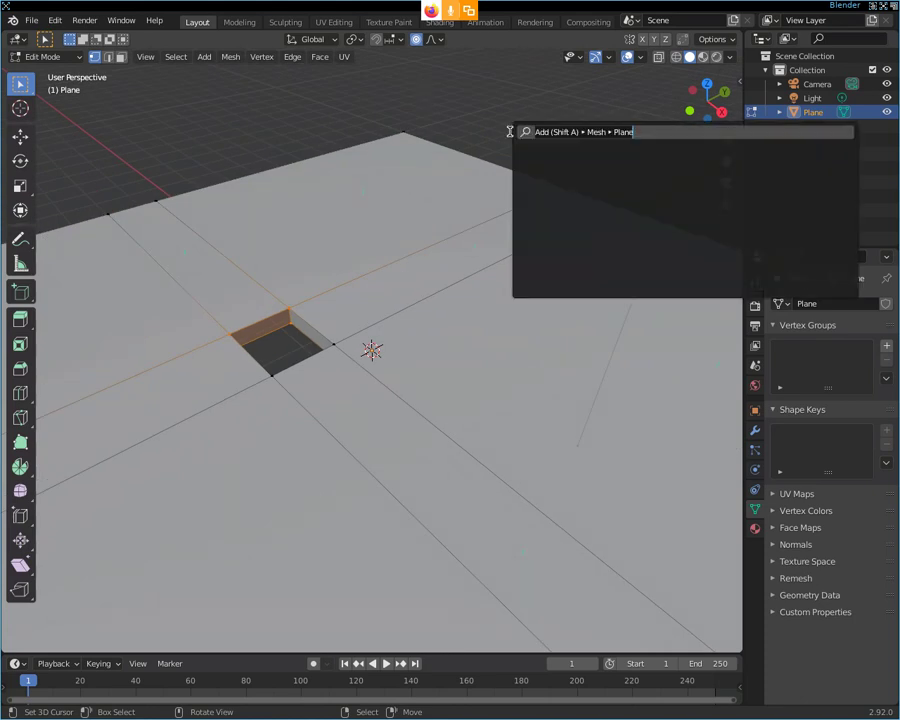
{"action": "type", "text": "normal"}
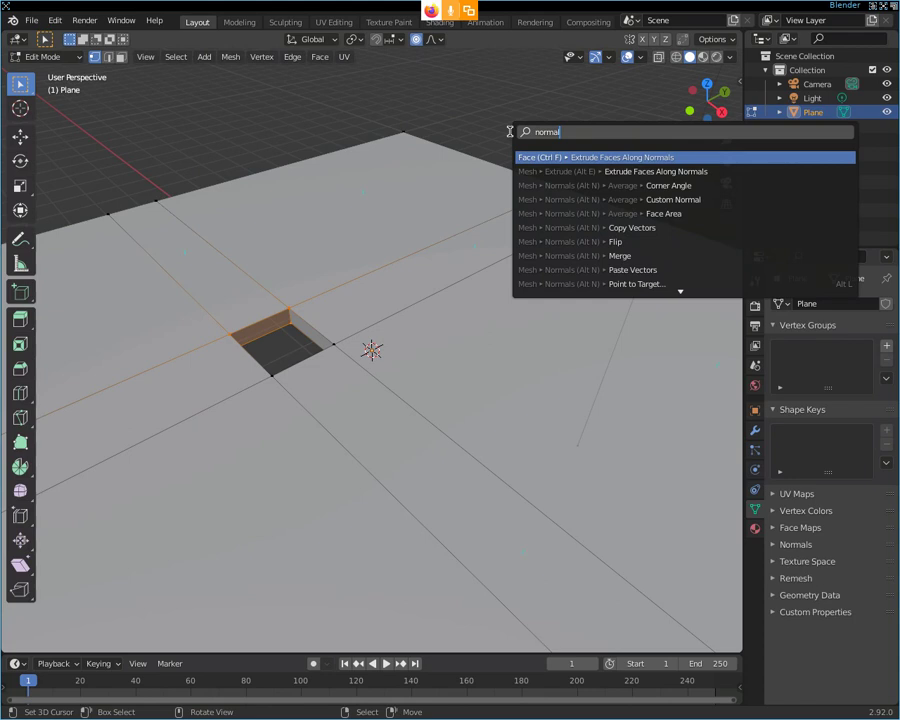
{"action": "key", "text": "Down"}
{"action": "key", "text": "Down"}
{"action": "key", "text": "Down"}
{"action": "key", "text": "Down"}
{"action": "key", "text": "Down"}
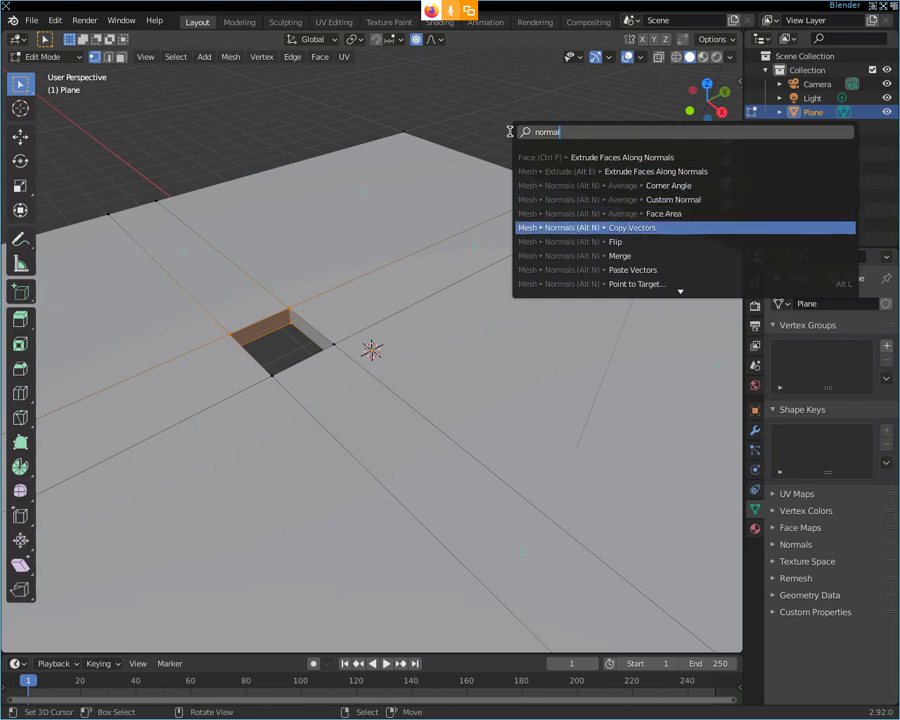
{"action": "key", "text": "Down"}
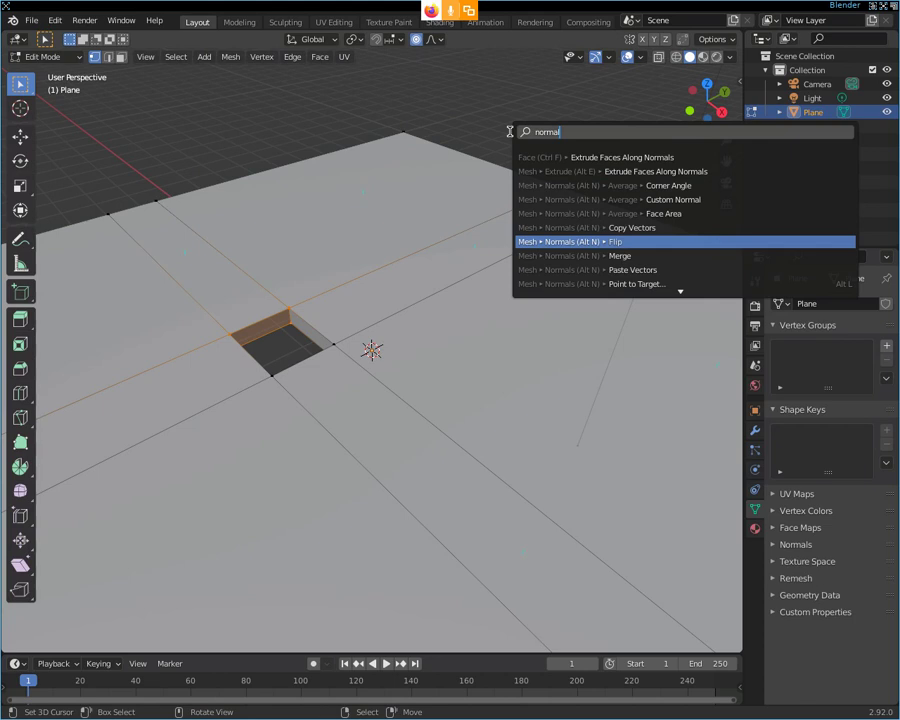
{"action": "key", "text": "Return"}
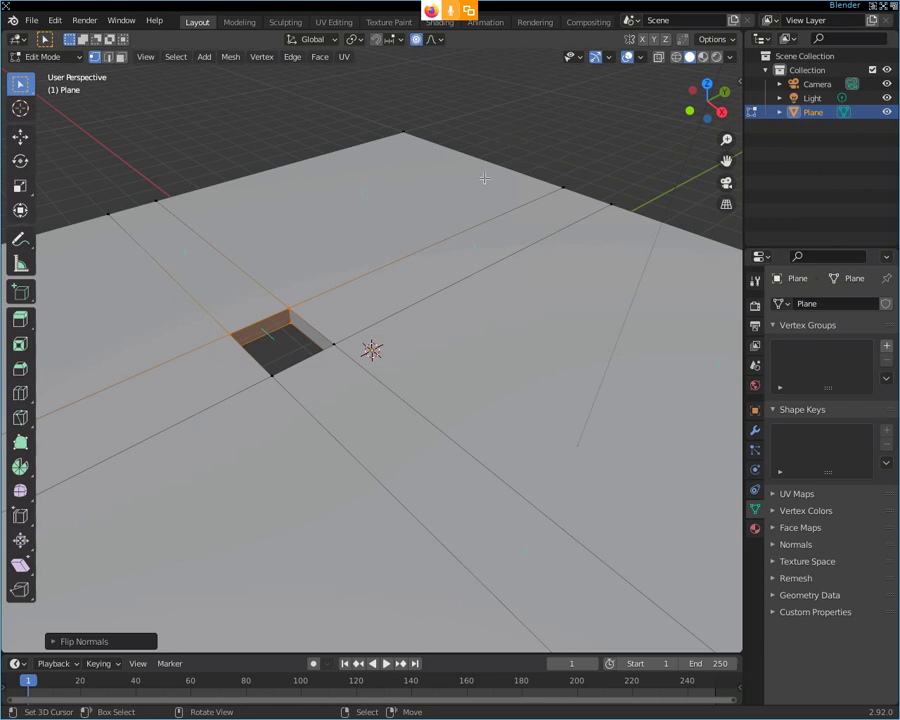
{"action": "mouse_move", "coordinate": [510, 131]}
{"action": "middle_mouse_down"}
{"action": "mouse_move", "coordinate": [190, 345]}
{"action": "mouse_move", "coordinate": [151, 328]}
{"action": "mouse_move", "coordinate": [118, 350]}
{"action": "middle_mouse_up"}
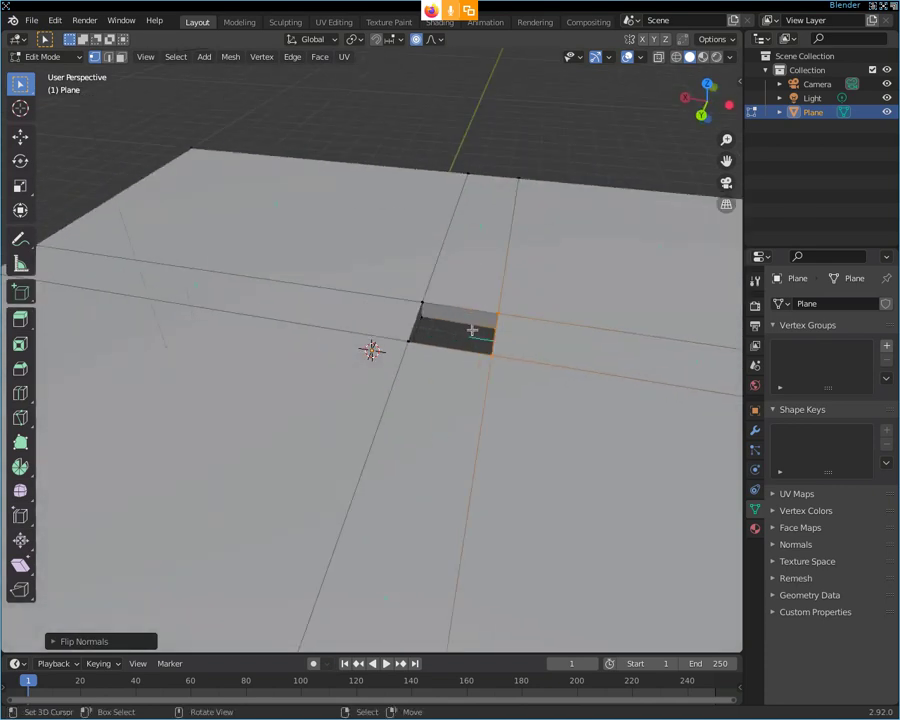
Step: Clear the mesh selection after trying select-all, box and circle selection
{"action": "key", "text": "a"}
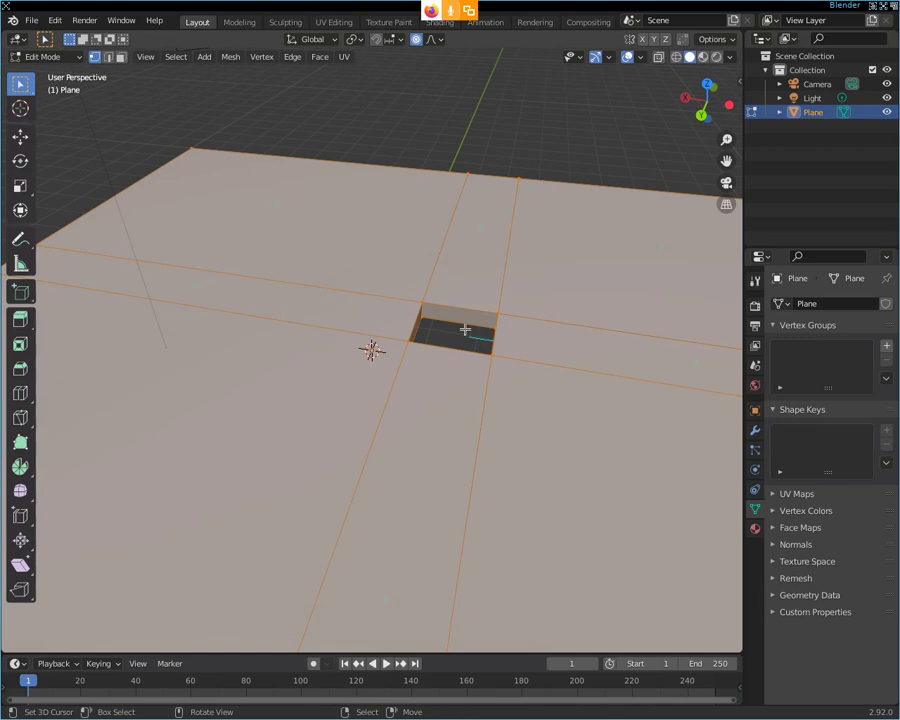
{"action": "key", "text": "b"}
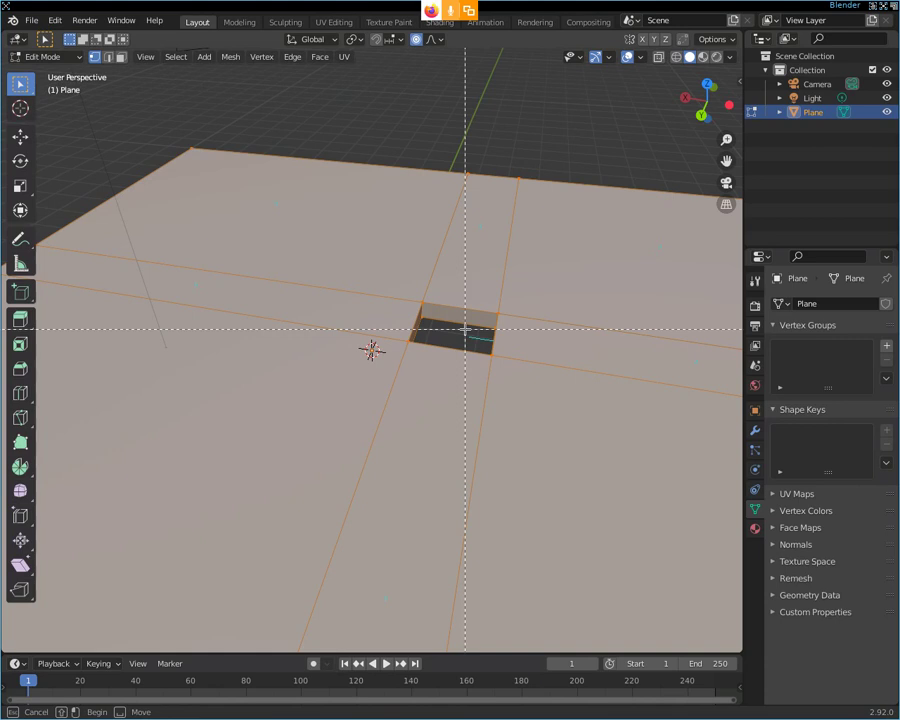
{"action": "key", "text": "Escape"}
{"action": "key", "text": "alt+a"}
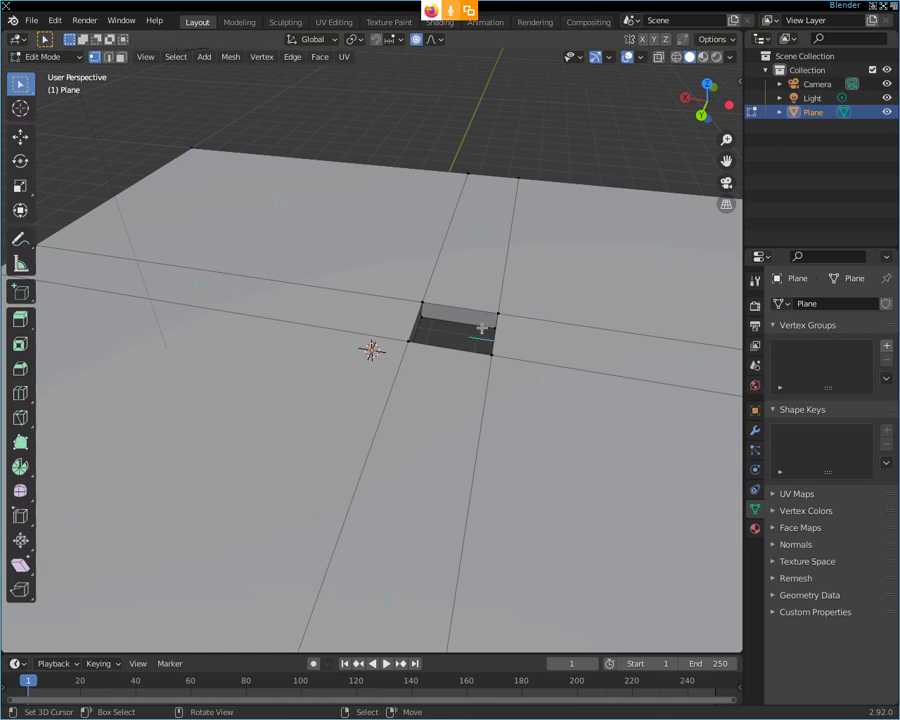
{"action": "key", "text": "b"}
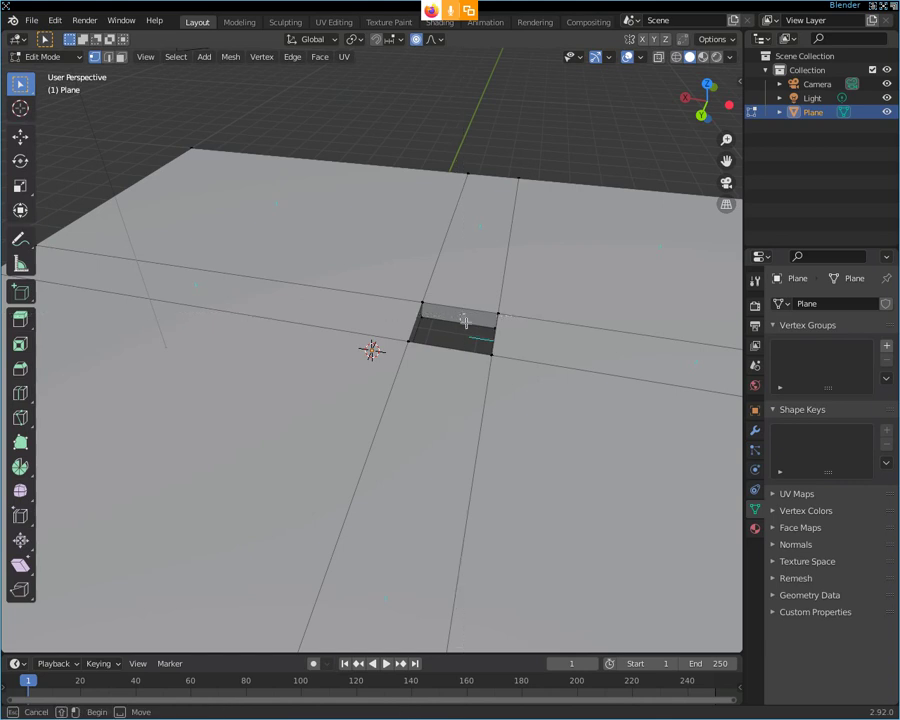
{"action": "key", "text": "Escape"}
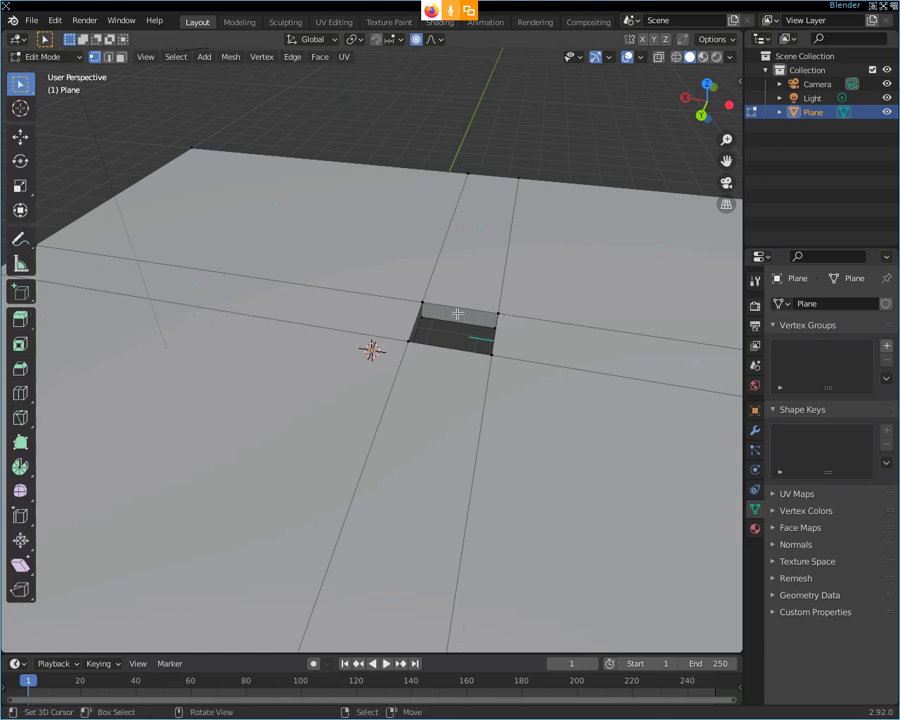
{"action": "key", "text": "b"}
{"action": "key", "text": "Escape"}
{"action": "key", "text": "c"}
{"action": "key", "text": "Escape"}
Step: Switch to face select mode and box-select the hole's inner wall faces
{"action": "left_click", "coordinate": [121, 57]}
{"action": "key", "text": "b"}
{"action": "left_click_drag", "start_coordinate": [448, 309], "coordinate": [470, 344]}
{"action": "middle_click_drag", "start_coordinate": [470, 344], "coordinate": [310, 343]}
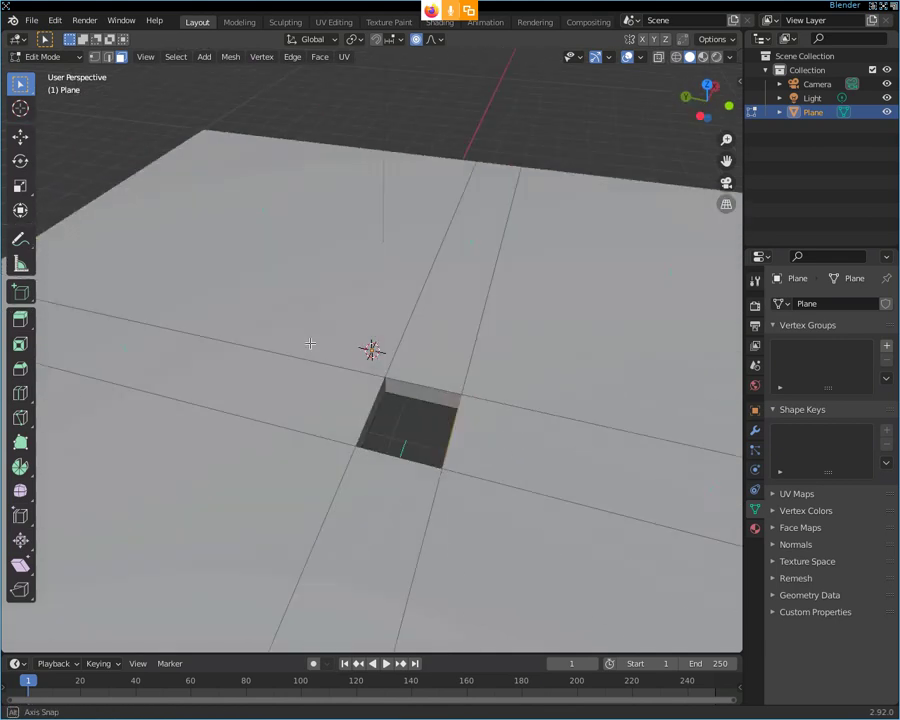
{"action": "key", "text": "b"}
{"action": "left_click_drag", "start_coordinate": [416, 390], "coordinate": [428, 402]}
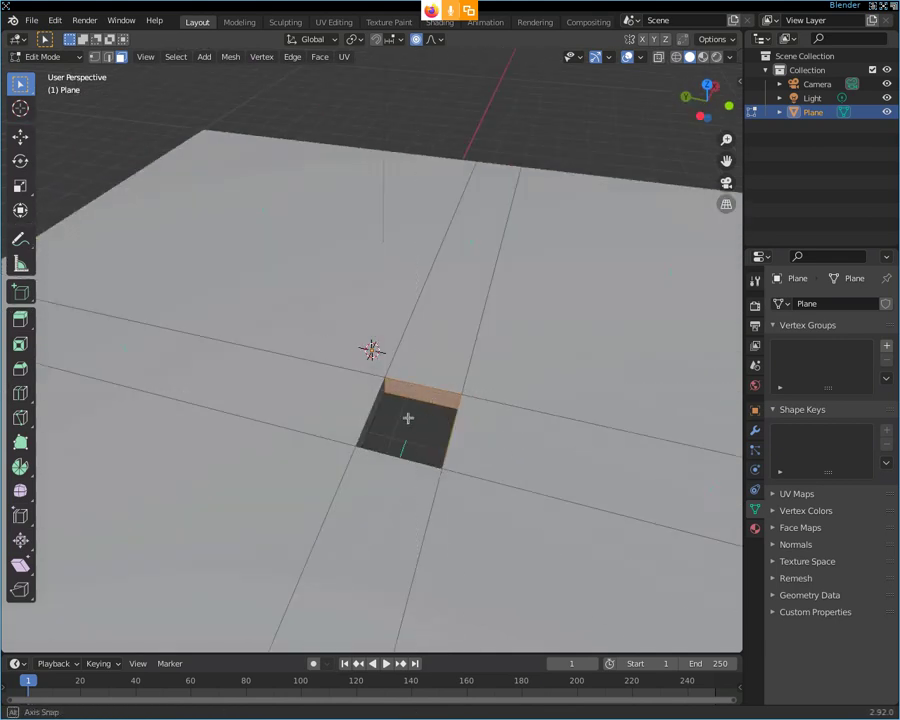
{"action": "middle_click_drag", "start_coordinate": [410, 414], "coordinate": [321, 398]}
{"action": "key", "text": "b"}
{"action": "left_click_drag", "start_coordinate": [310, 390], "coordinate": [316, 394]}
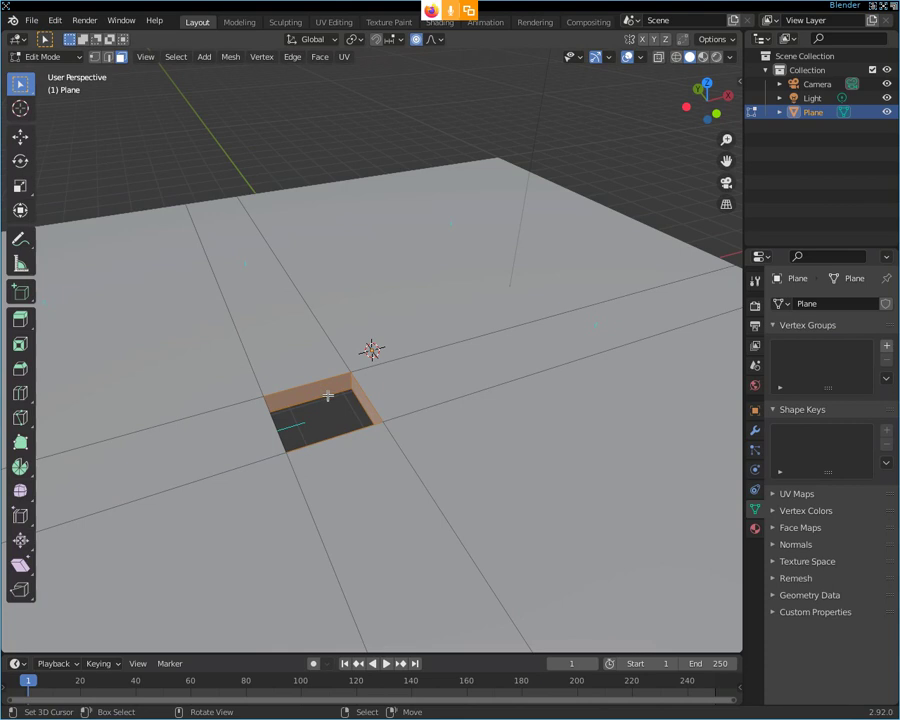
Step: Flip the normals of the selected hole wall faces
{"action": "key", "text": "F3"}
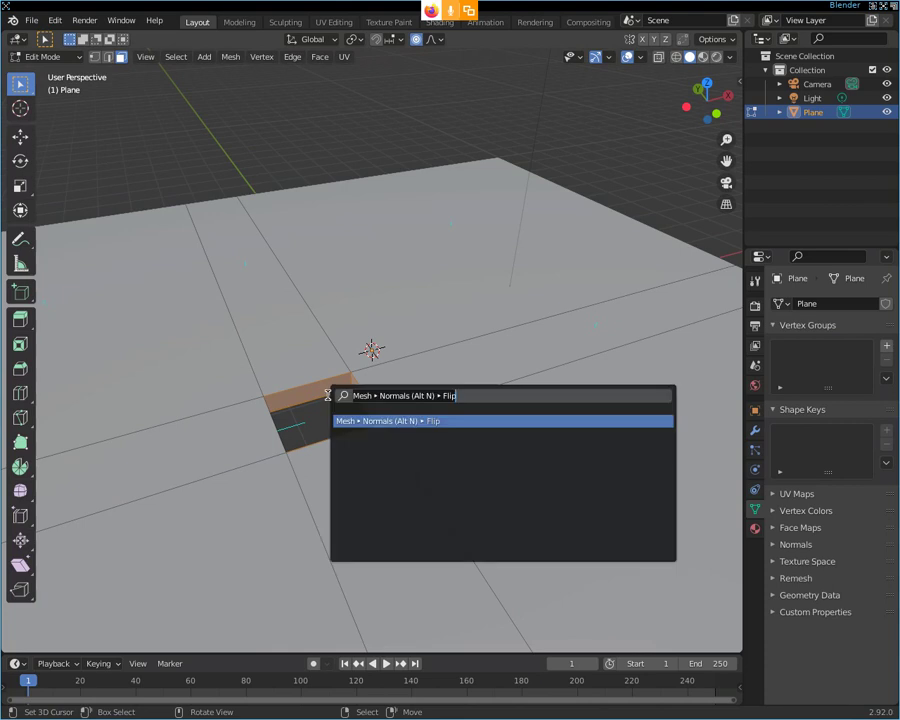
{"action": "key", "text": "Return"}
{"action": "scroll", "coordinate": [412, 371], "scroll_direction": "up", "scroll_amount": 2}
{"action": "mouse_move", "coordinate": [546, 356]}
{"action": "middle_mouse_down"}
{"action": "mouse_move", "coordinate": [536, 279]}
{"action": "mouse_move", "coordinate": [488, 285]}
{"action": "mouse_move", "coordinate": [463, 263]}
{"action": "mouse_move", "coordinate": [478, 233]}
{"action": "mouse_move", "coordinate": [439, 354]}
{"action": "mouse_move", "coordinate": [424, 364]}
{"action": "mouse_move", "coordinate": [402, 335]}
{"action": "mouse_move", "coordinate": [428, 356]}
{"action": "mouse_move", "coordinate": [482, 331]}
{"action": "mouse_move", "coordinate": [474, 321]}
{"action": "mouse_move", "coordinate": [536, 243]}
{"action": "mouse_move", "coordinate": [580, 315]}
{"action": "mouse_move", "coordinate": [623, 319]}
{"action": "middle_mouse_up"}
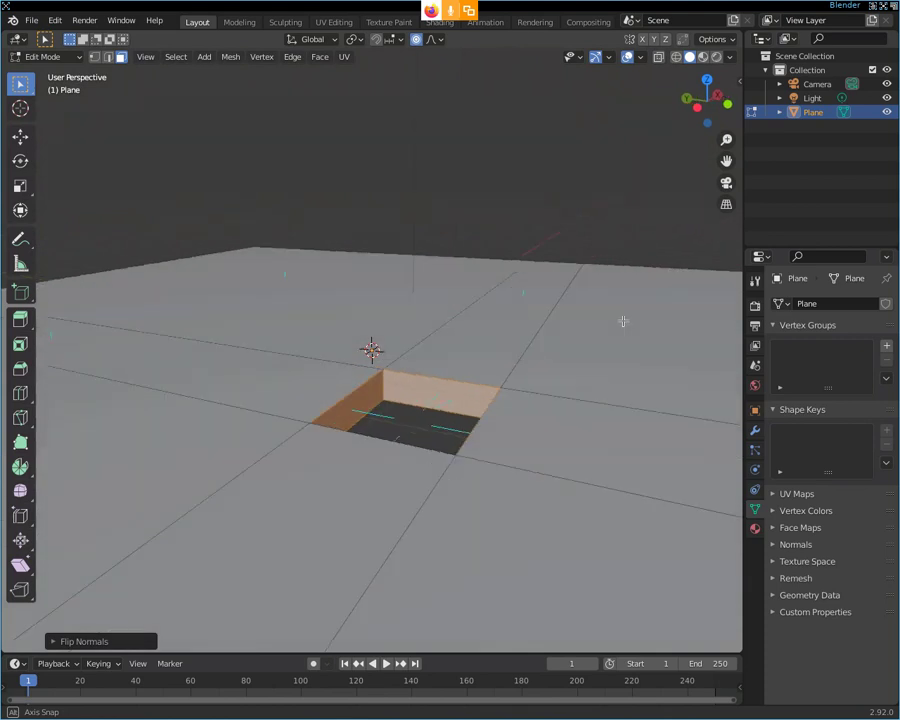
Step: Flip the normals of the currently selected wall faces once more
{"action": "key", "text": "b"}
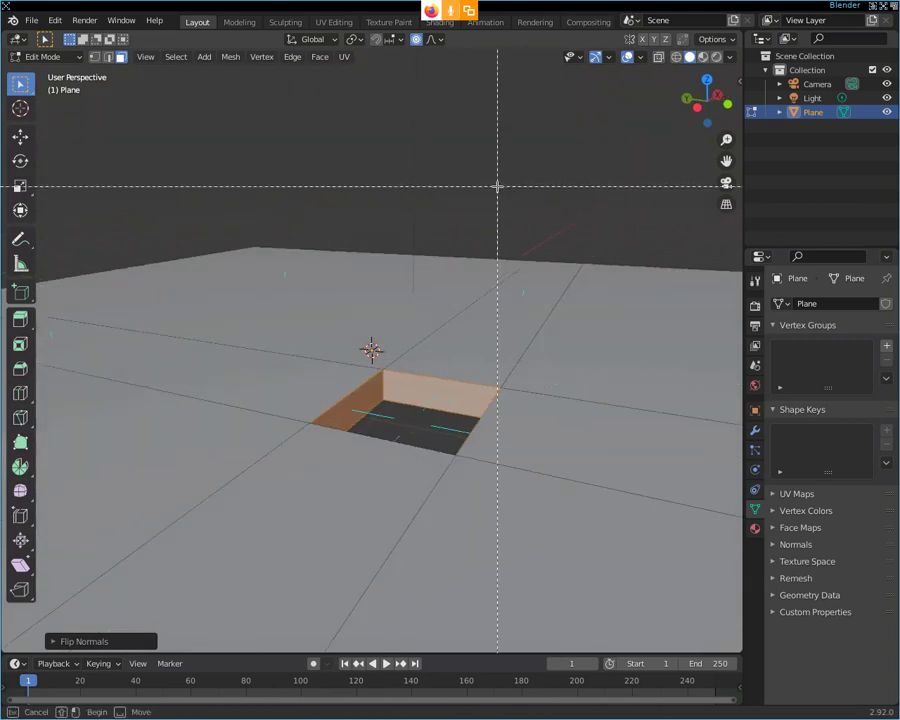
{"action": "key", "text": "Escape"}
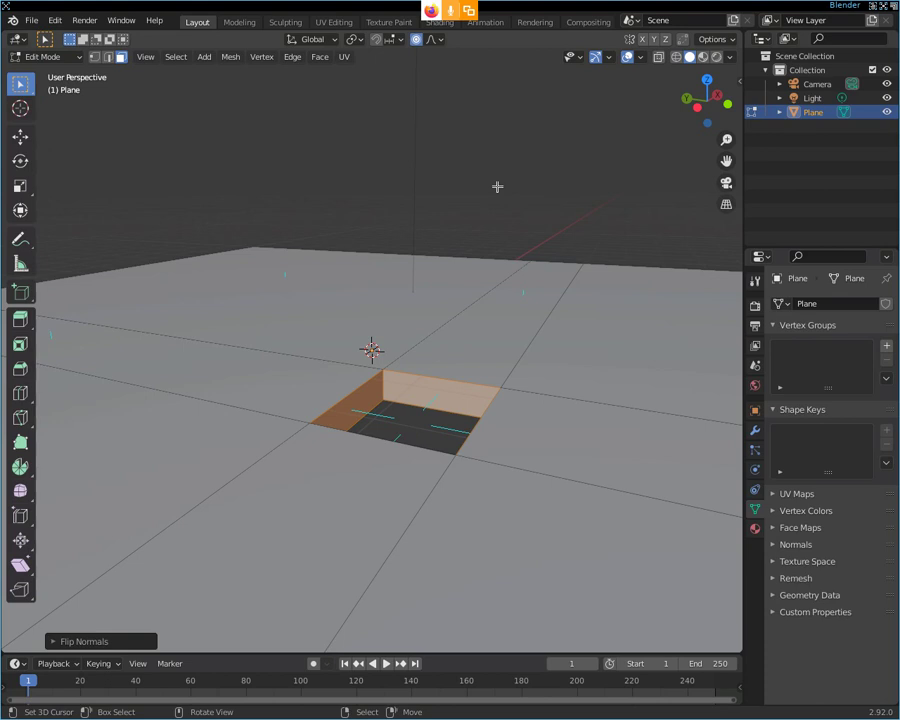
{"action": "key", "text": "ctrl"}
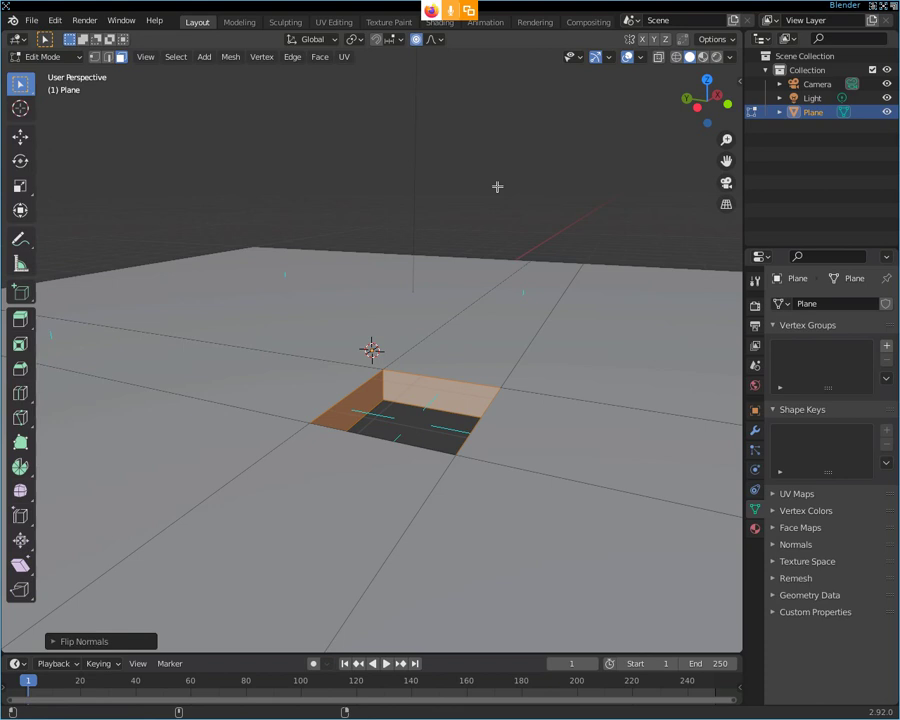
{"action": "key", "text": "F3"}
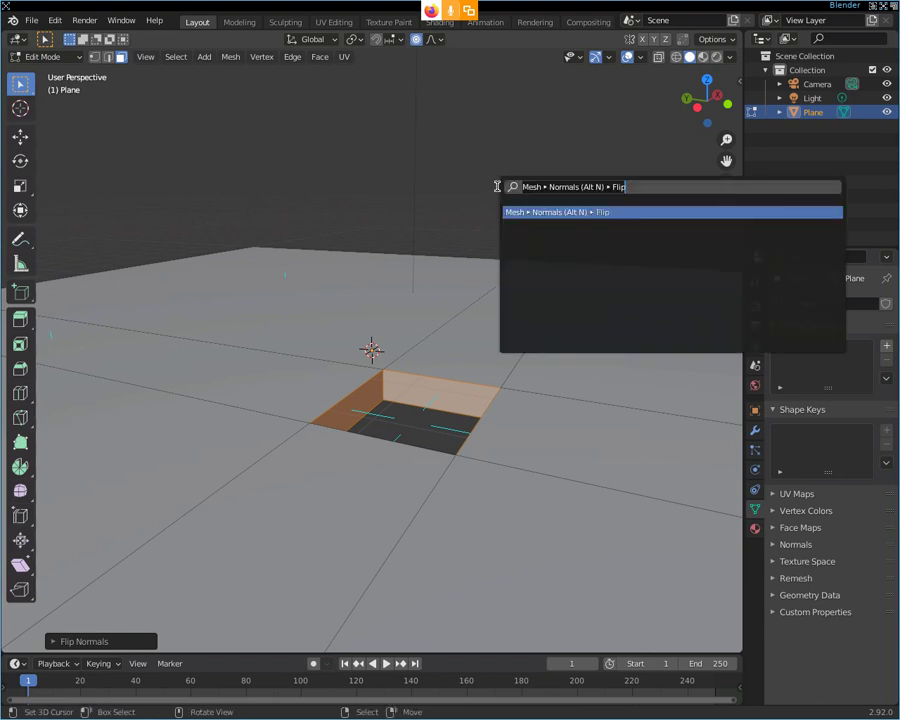
{"action": "key", "text": "Return"}
{"action": "middle_click_drag", "start_coordinate": [512, 227], "coordinate": [260, 283]}
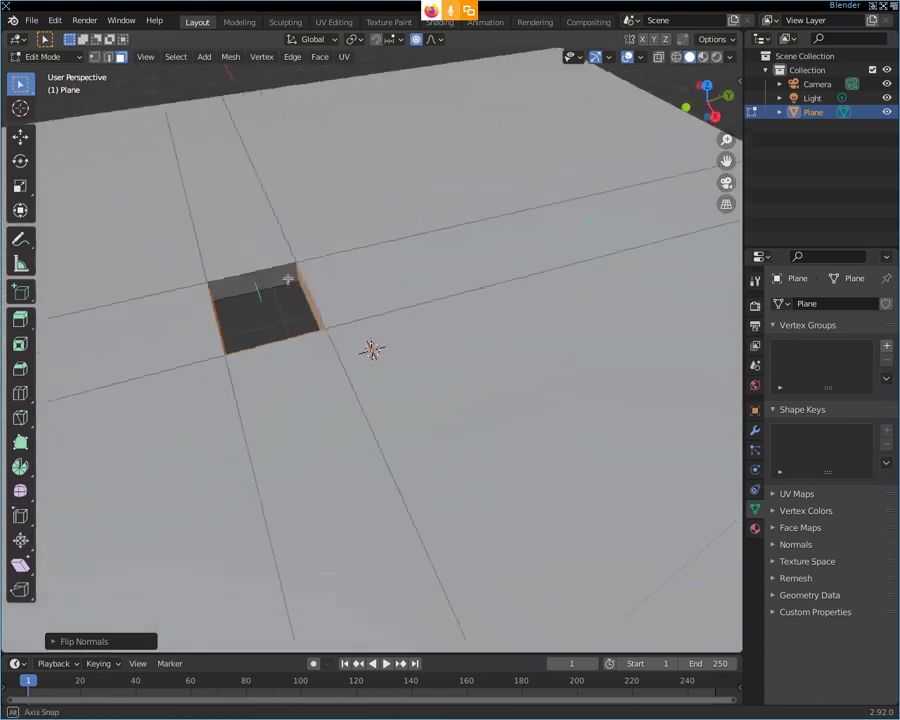
Step: Select the hole's upper wall face, flip its normals, then flip them back
{"action": "left_click", "coordinate": [270, 277]}
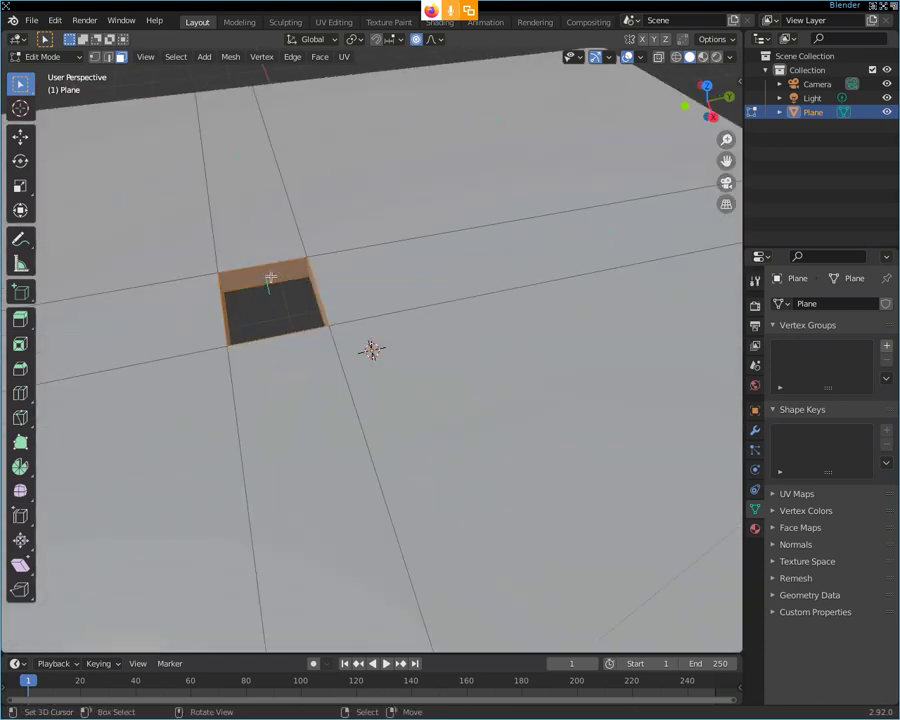
{"action": "key", "text": "F3"}
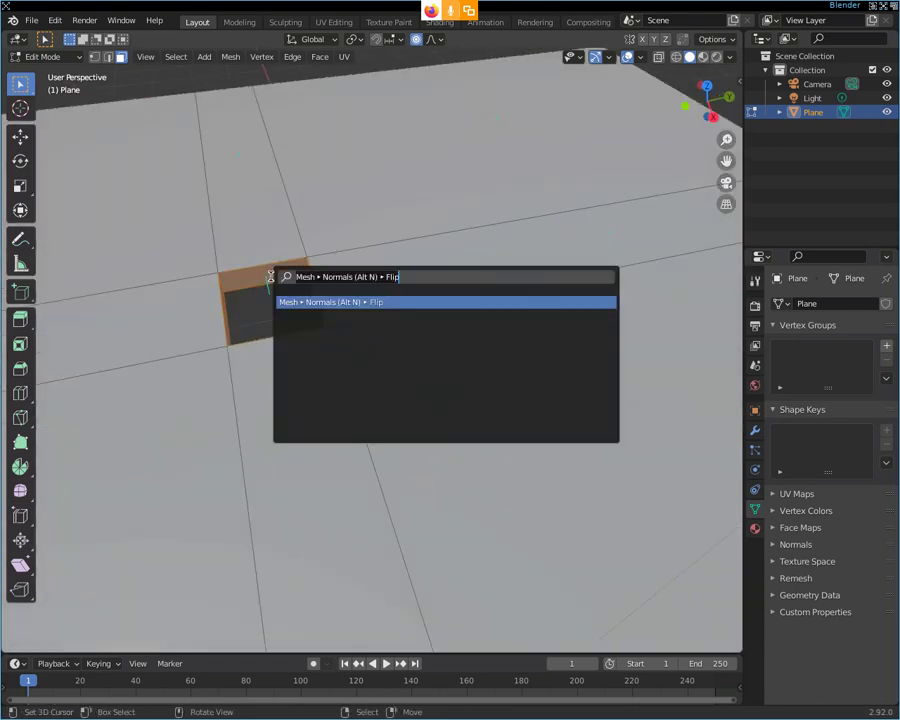
{"action": "key", "text": "Return"}
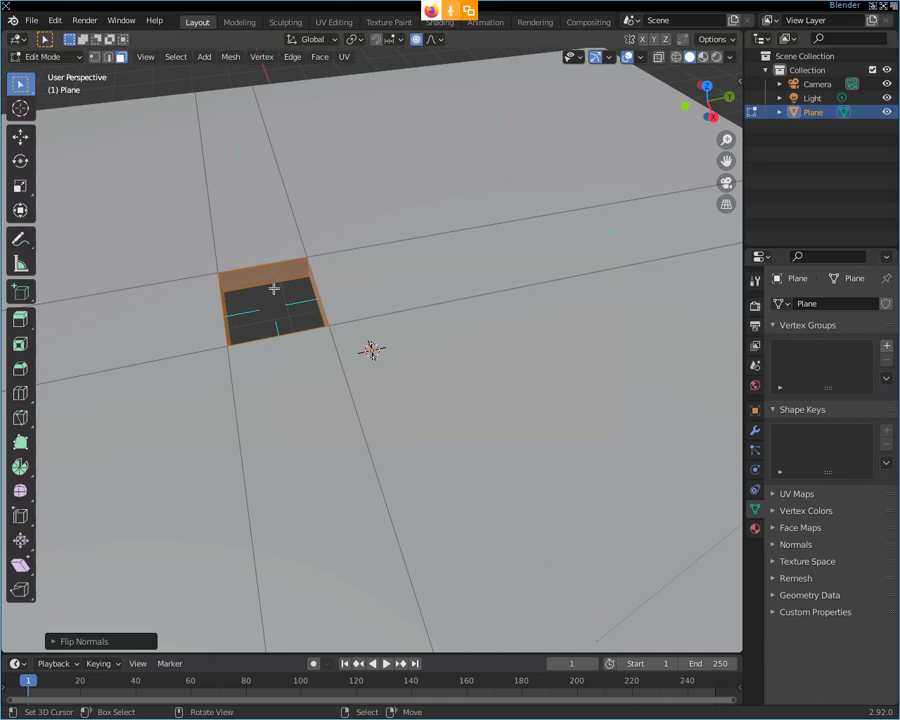
{"action": "key", "text": "F3"}
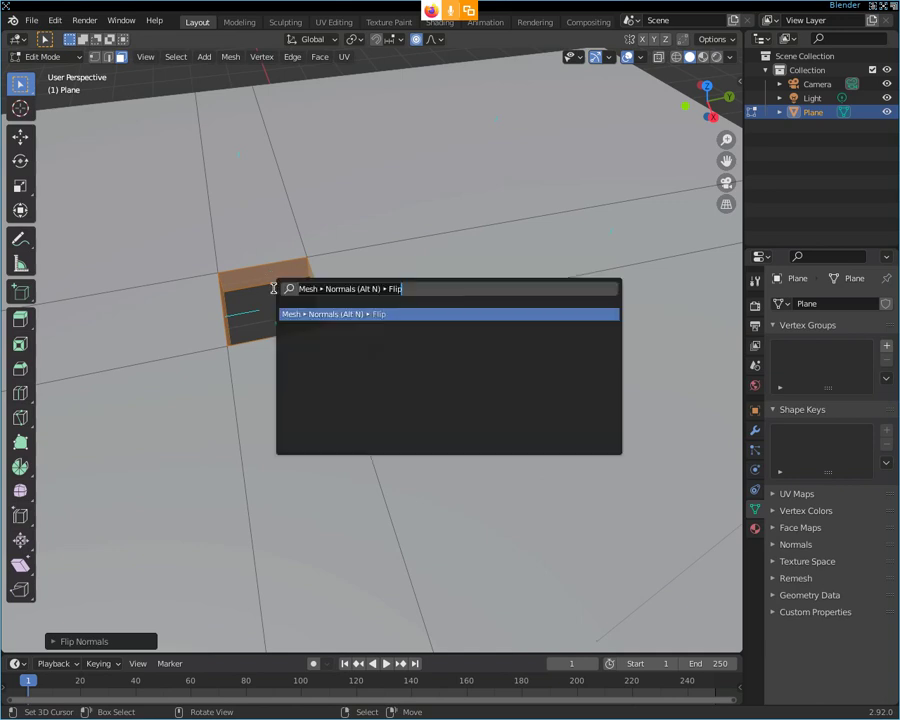
{"action": "key", "text": "Return"}
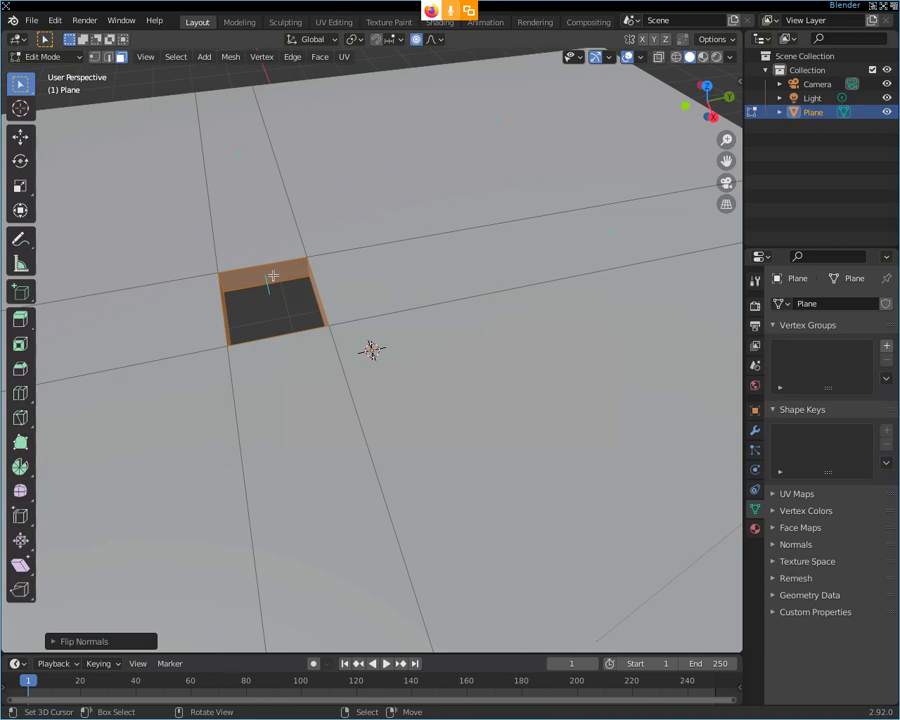
Step: Narrow the selection to the far wall face and flip its normals
{"action": "key", "text": "b"}
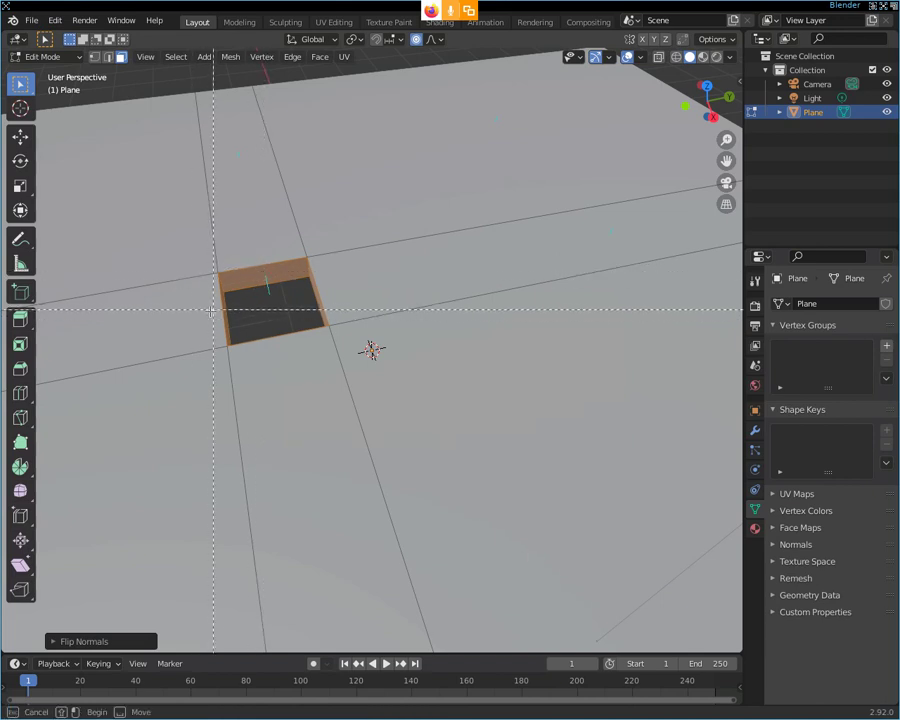
{"action": "middle_click_drag", "start_coordinate": [216, 300], "coordinate": [333, 357]}
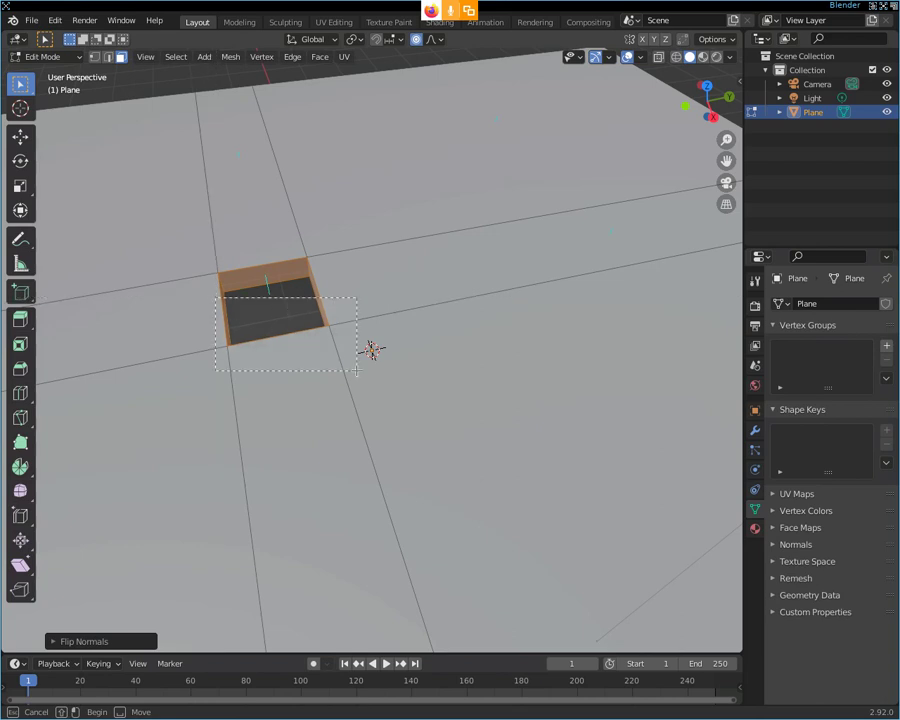
{"action": "key", "text": "F3"}
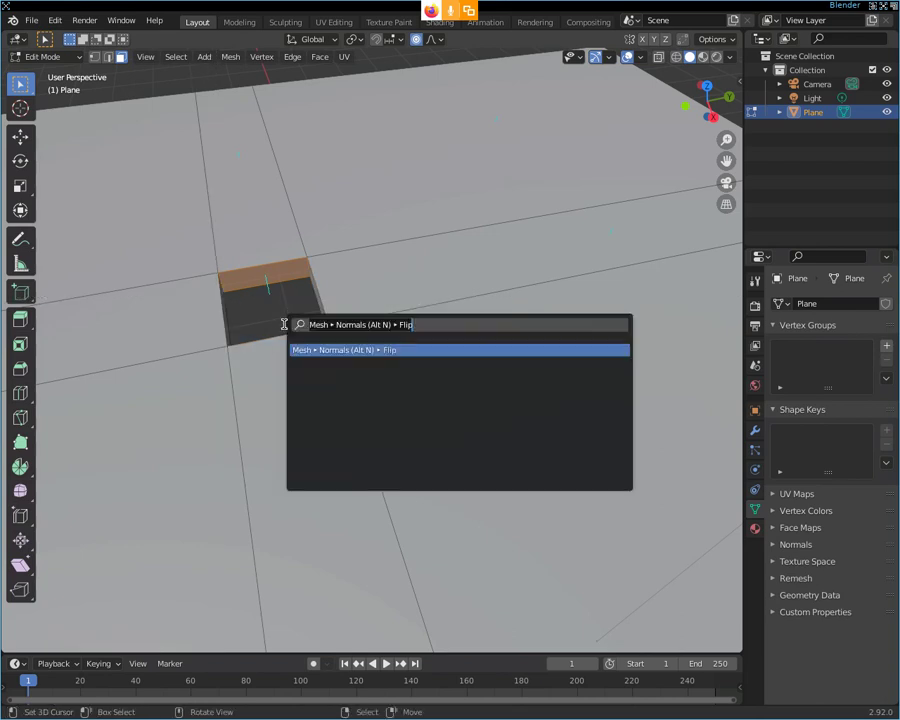
{"action": "key", "text": "Return"}
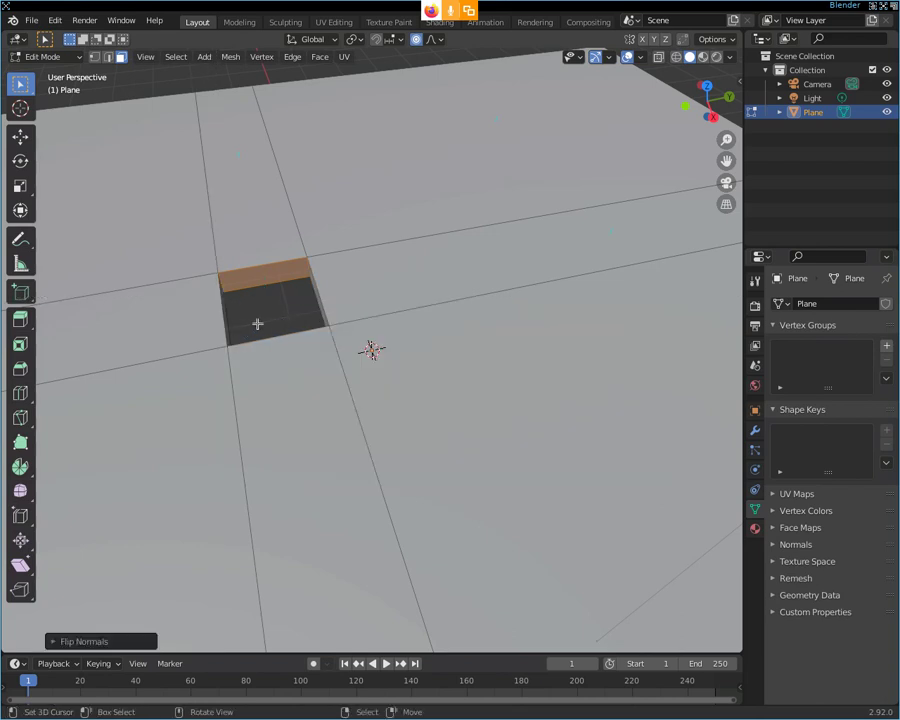
Step: Select the whole plane mesh and flip all its normals
{"action": "key", "text": "a"}
{"action": "key", "text": "F3"}
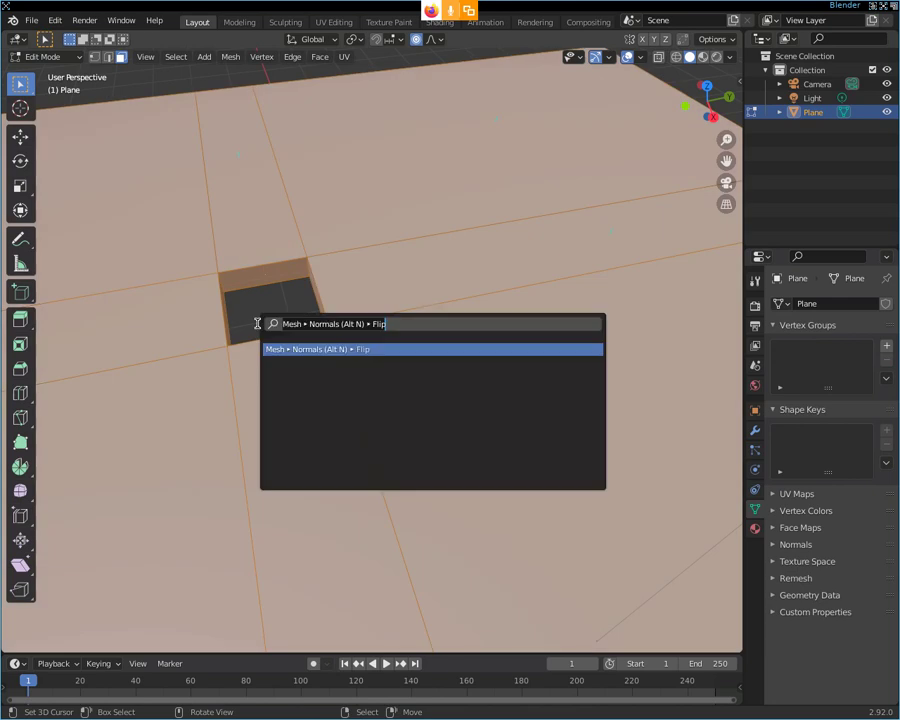
{"action": "key", "text": "Return"}
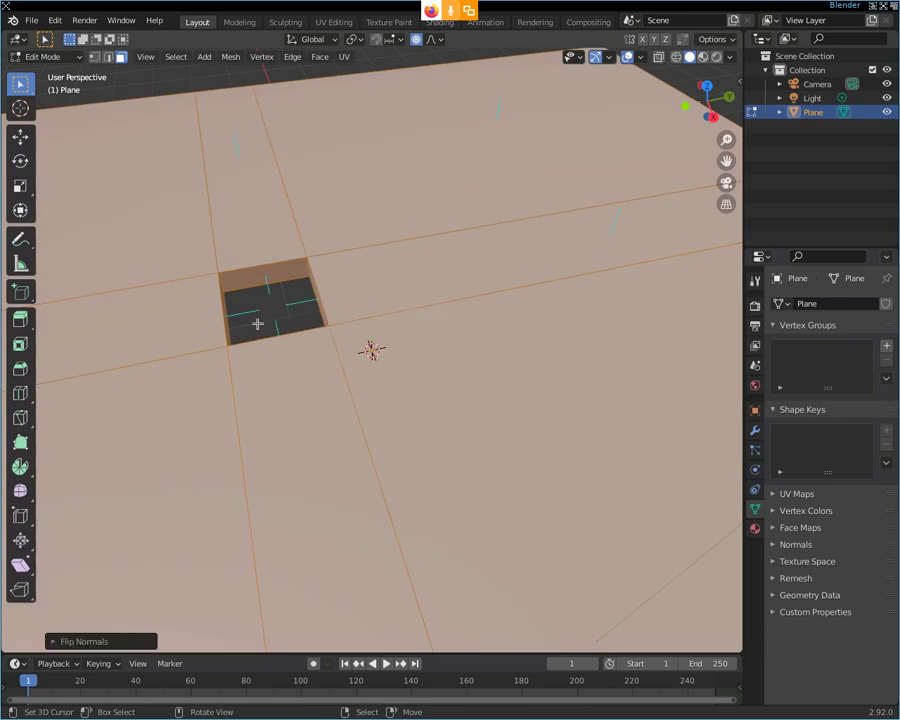
Step: Orbit and zoom around the slab to inspect the hole from several angles
{"action": "middle_click_drag", "start_coordinate": [440, 298], "coordinate": [404, 232]}
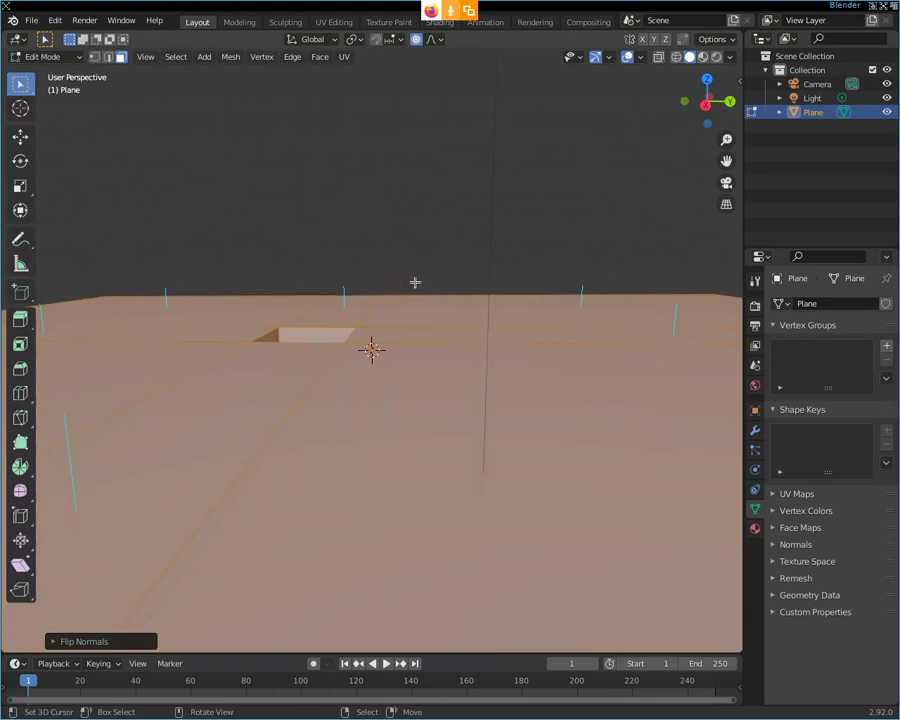
{"action": "scroll", "coordinate": [502, 372], "scroll_direction": "down", "scroll_amount": 3}
{"action": "scroll", "coordinate": [502, 372], "scroll_direction": "down", "scroll_amount": 2}
{"action": "mouse_move", "coordinate": [486, 362]}
{"action": "middle_mouse_down"}
{"action": "mouse_move", "coordinate": [442, 365]}
{"action": "mouse_move", "coordinate": [565, 369]}
{"action": "middle_mouse_up"}
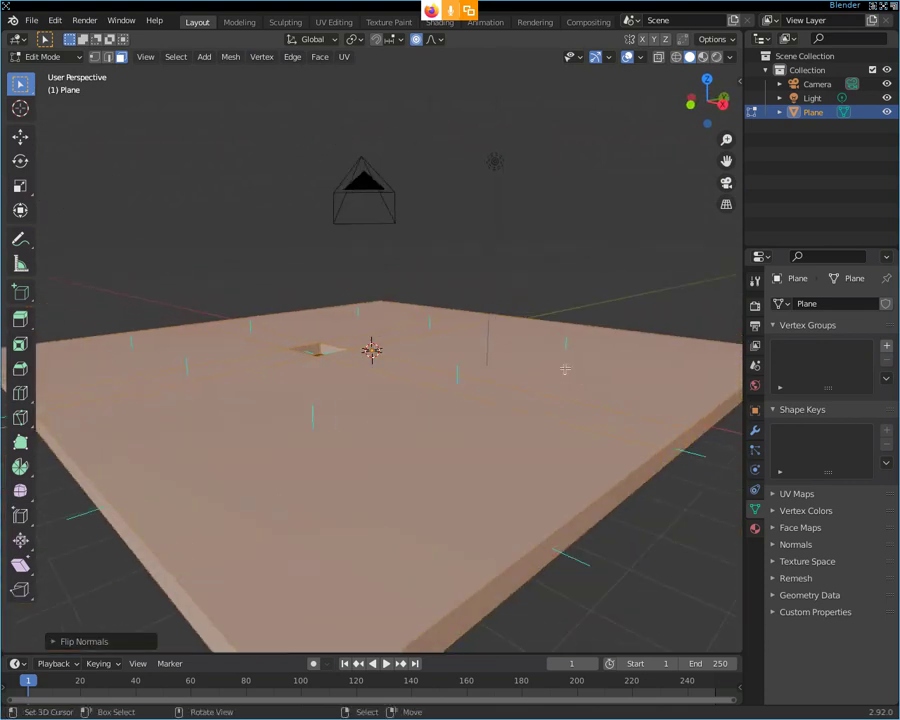
{"action": "scroll", "coordinate": [454, 422], "scroll_direction": "down", "scroll_amount": 3}
{"action": "mouse_move", "coordinate": [454, 422]}
{"action": "middle_mouse_down"}
{"action": "mouse_move", "coordinate": [430, 384]}
{"action": "mouse_move", "coordinate": [424, 461]}
{"action": "middle_mouse_up"}
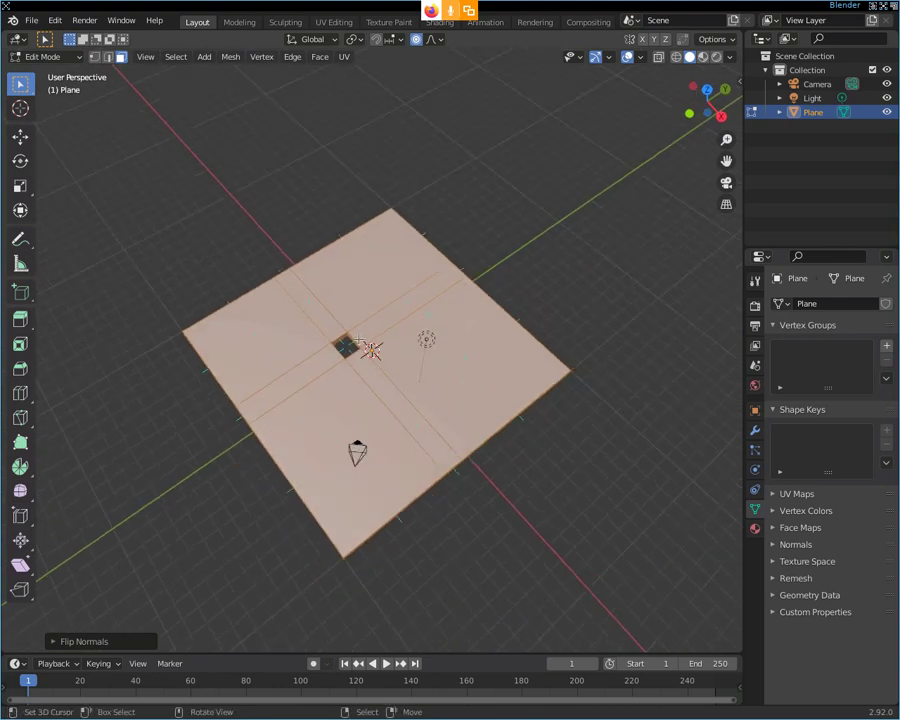
{"action": "scroll", "coordinate": [337, 308], "scroll_direction": "up", "scroll_amount": 4}
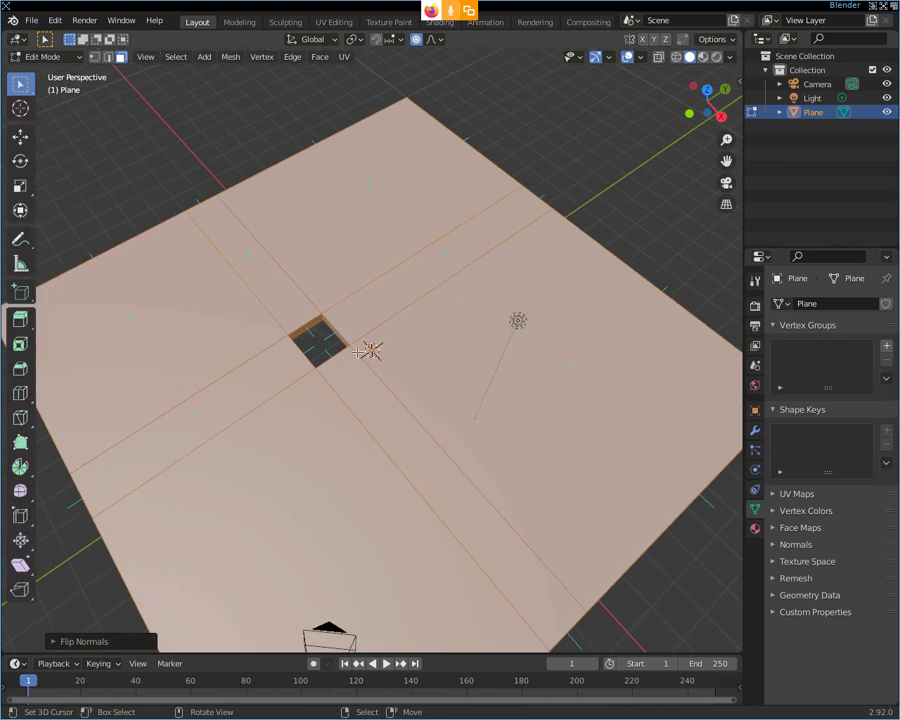
{"action": "middle_click_drag", "start_coordinate": [359, 414], "coordinate": [338, 318]}
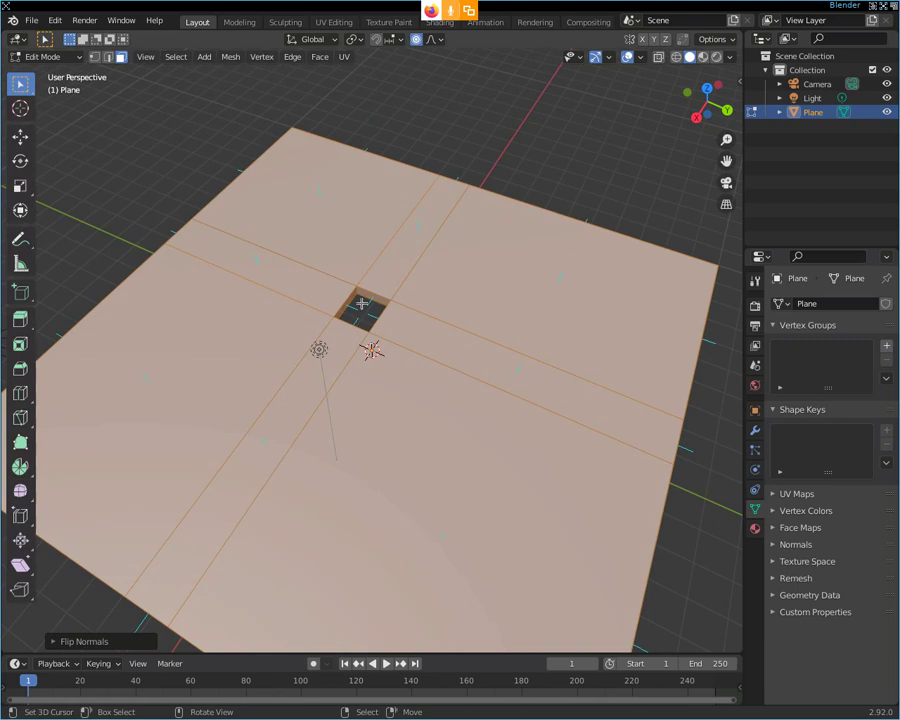
{"action": "middle_click_drag", "start_coordinate": [287, 296], "coordinate": [260, 352]}
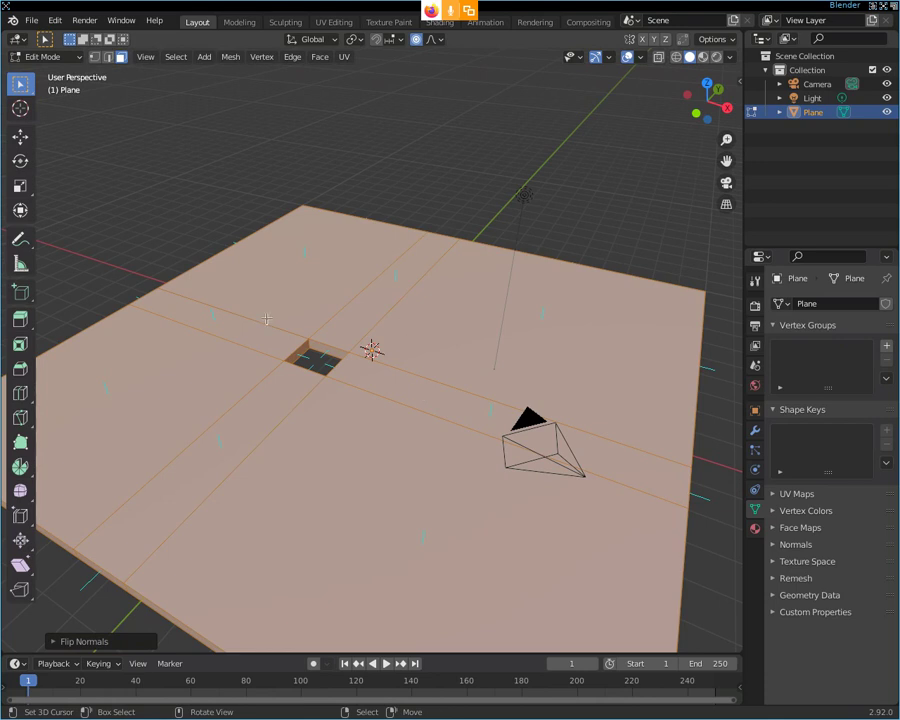
{"action": "middle_click_drag", "start_coordinate": [323, 304], "coordinate": [334, 316]}
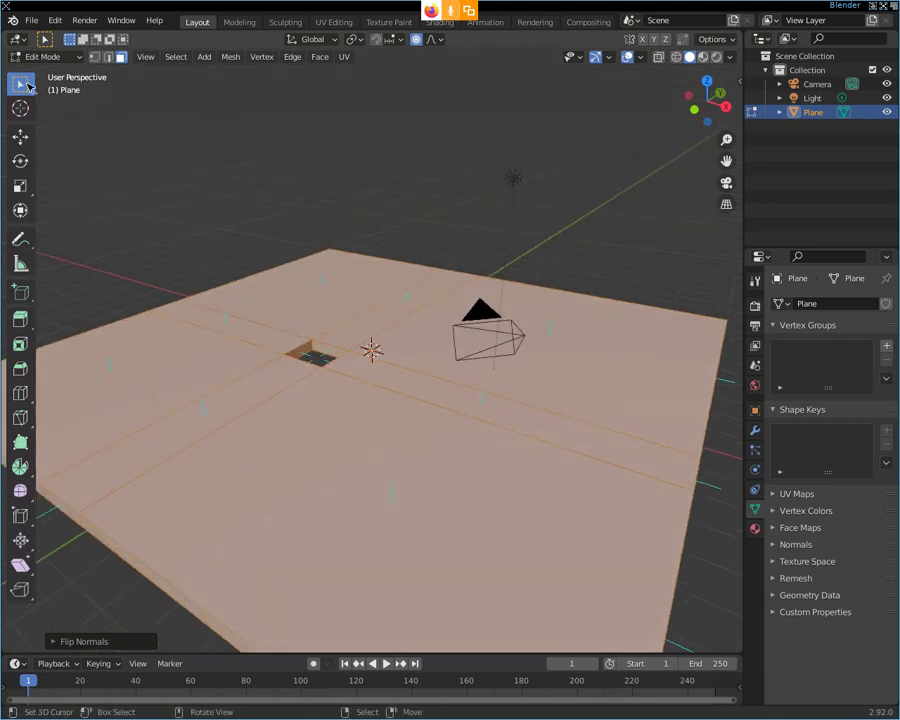
{"action": "mouse_move", "coordinate": [155, 214]}
{"action": "middle_mouse_down"}
{"action": "mouse_move", "coordinate": [251, 303]}
{"action": "mouse_move", "coordinate": [173, 315]}
{"action": "middle_mouse_up"}
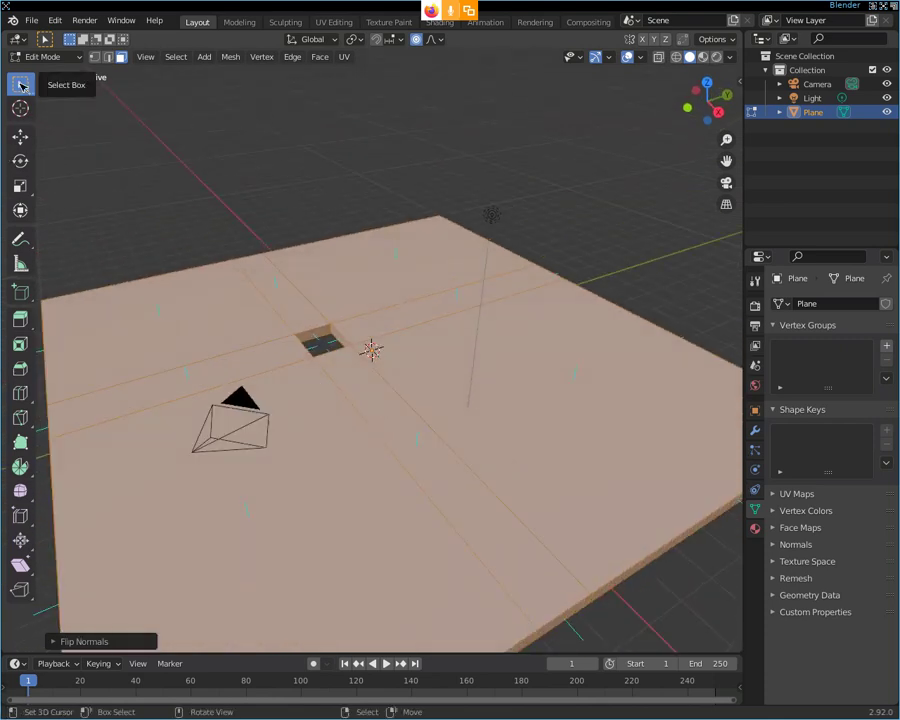
Step: Deselect all of the plane's geometry and return to Object Mode
{"action": "left_click", "coordinate": [489, 215]}
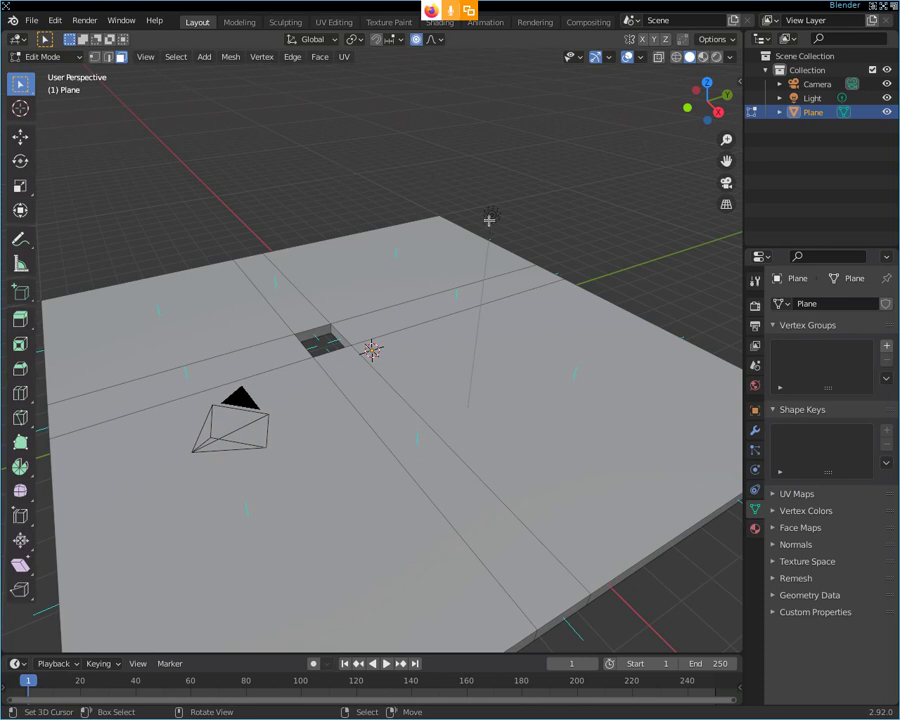
{"action": "key", "text": "b"}
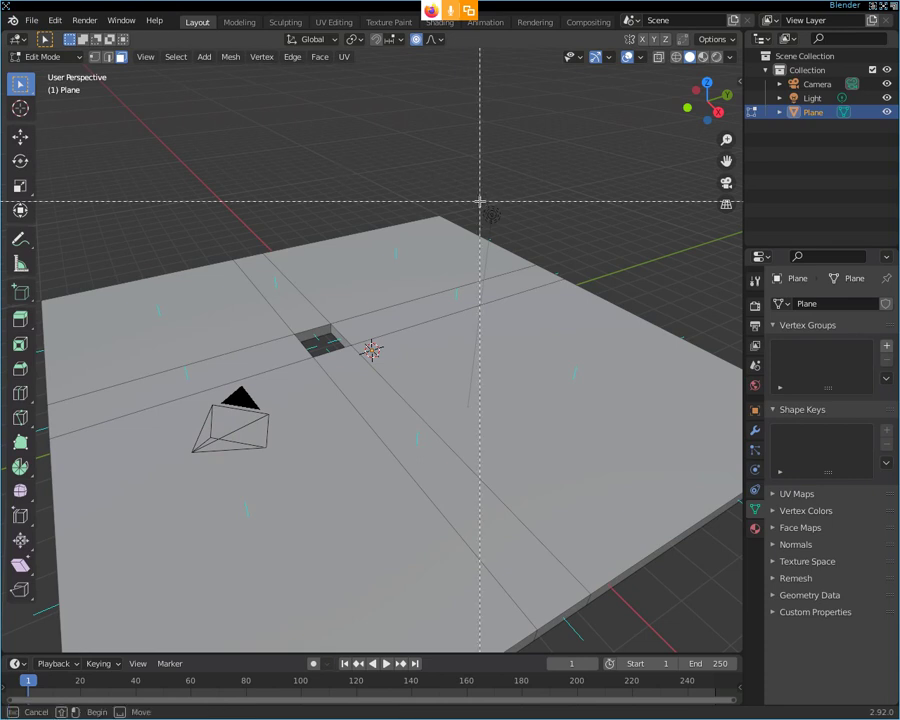
{"action": "key", "text": "Escape"}
{"action": "key", "text": "Tab"}
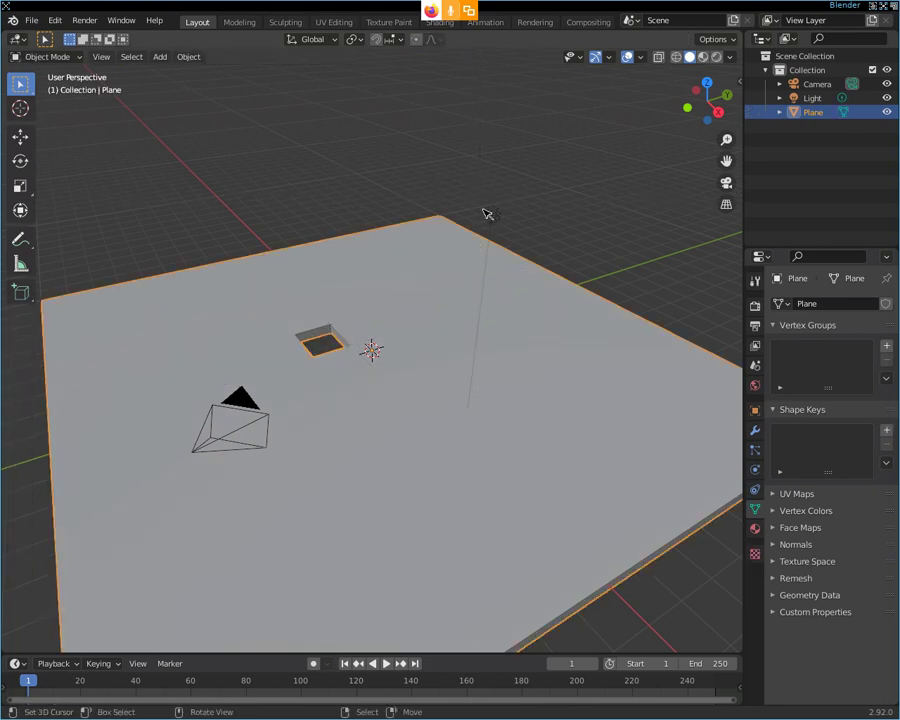
Step: Select the point light and move it down below the plane
{"action": "left_click", "coordinate": [492, 216]}
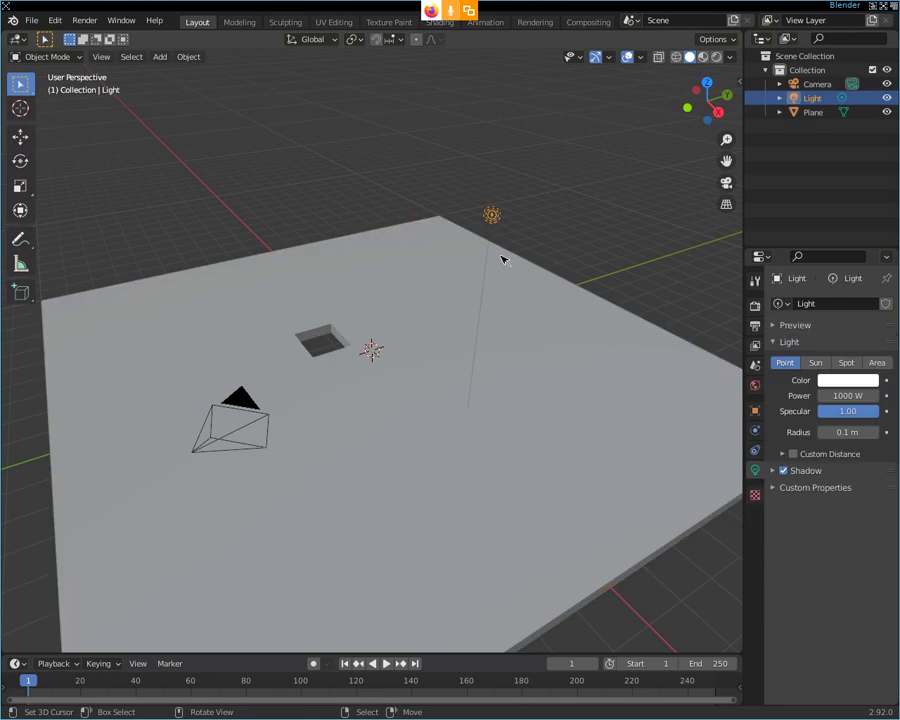
{"action": "scroll", "coordinate": [576, 313], "scroll_direction": "down", "scroll_amount": 4}
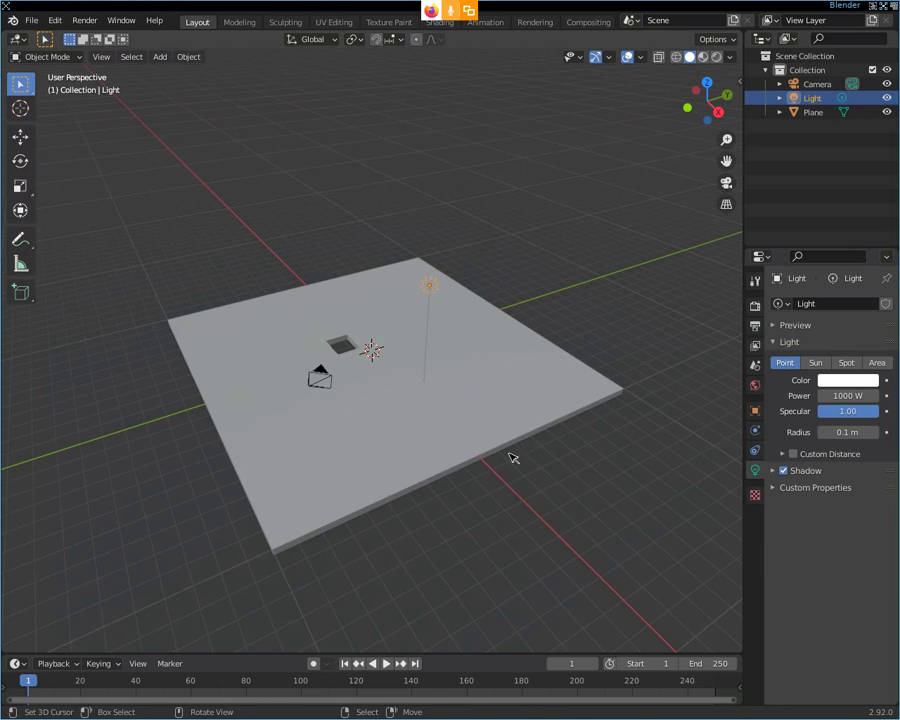
{"action": "mouse_move", "coordinate": [488, 500]}
{"action": "middle_mouse_down"}
{"action": "mouse_move", "coordinate": [548, 465]}
{"action": "mouse_move", "coordinate": [538, 474]}
{"action": "middle_mouse_up"}
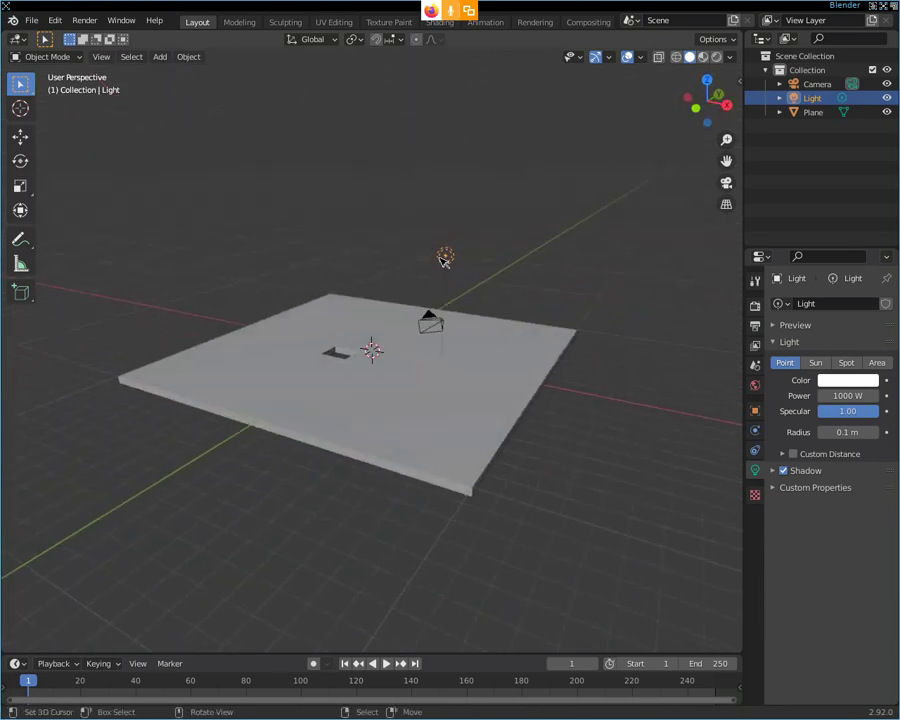
{"action": "key", "text": "g"}
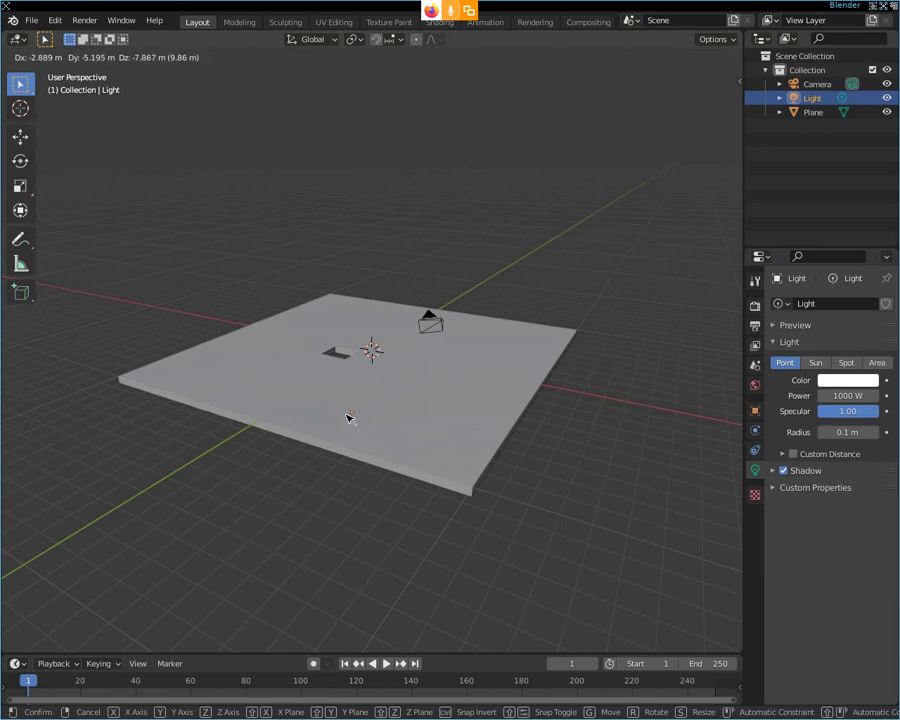
{"action": "left_click", "coordinate": [349, 418]}
Step: Reposition the light in line with the square hole and check it from underneath
{"action": "mouse_move", "coordinate": [462, 484]}
{"action": "middle_mouse_down"}
{"action": "mouse_move", "coordinate": [416, 388]}
{"action": "mouse_move", "coordinate": [458, 311]}
{"action": "mouse_move", "coordinate": [420, 287]}
{"action": "middle_mouse_up"}
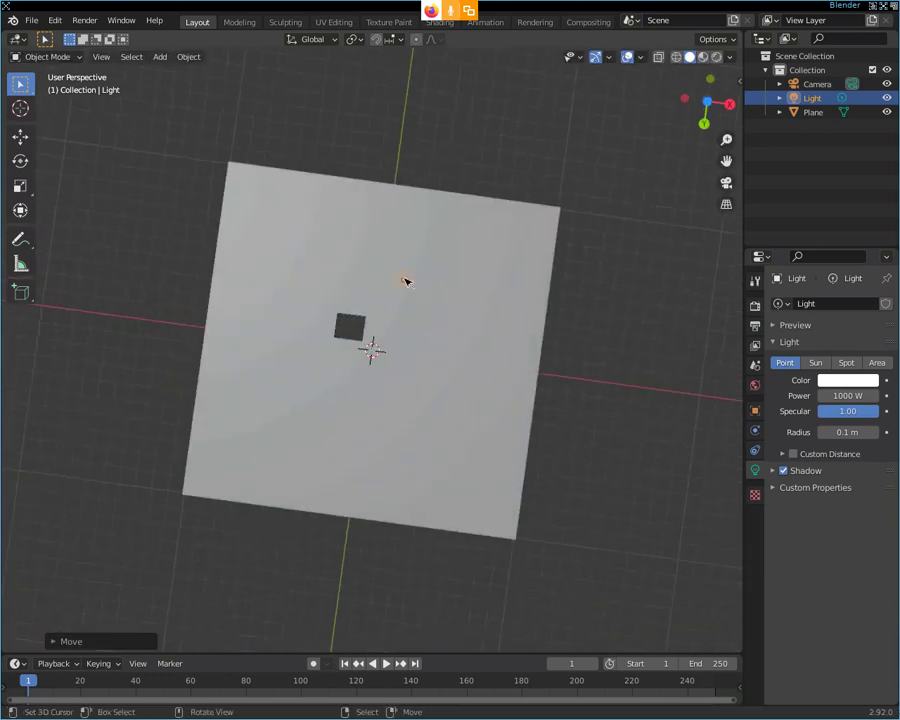
{"action": "key", "text": "g"}
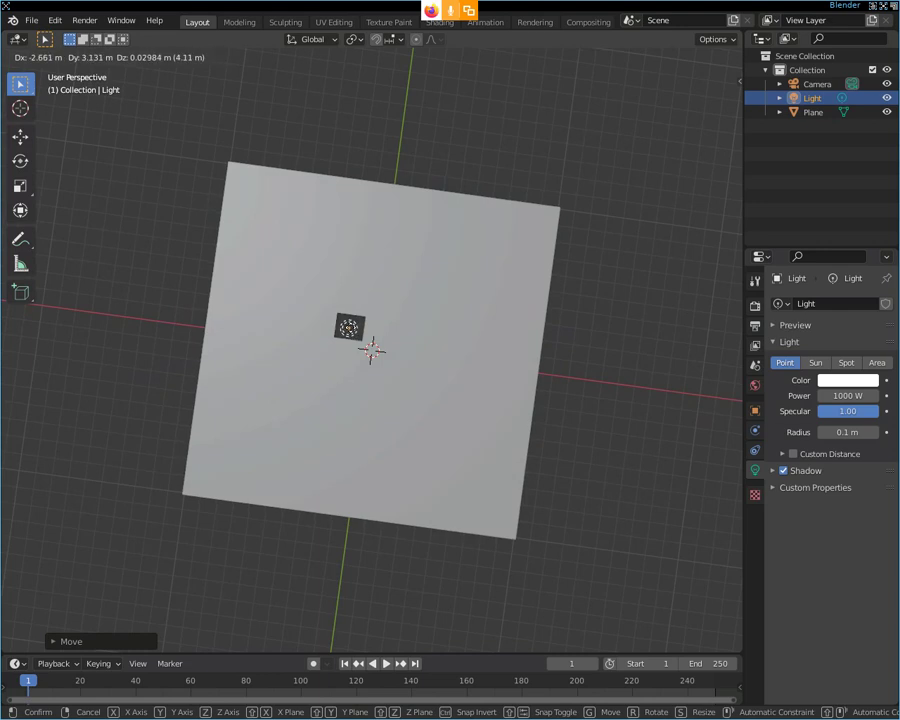
{"action": "left_click", "coordinate": [428, 328]}
{"action": "mouse_move", "coordinate": [428, 328]}
{"action": "middle_mouse_down"}
{"action": "mouse_move", "coordinate": [409, 420]}
{"action": "mouse_move", "coordinate": [327, 504]}
{"action": "mouse_move", "coordinate": [291, 440]}
{"action": "mouse_move", "coordinate": [330, 454]}
{"action": "mouse_move", "coordinate": [287, 457]}
{"action": "mouse_move", "coordinate": [398, 432]}
{"action": "middle_mouse_up"}
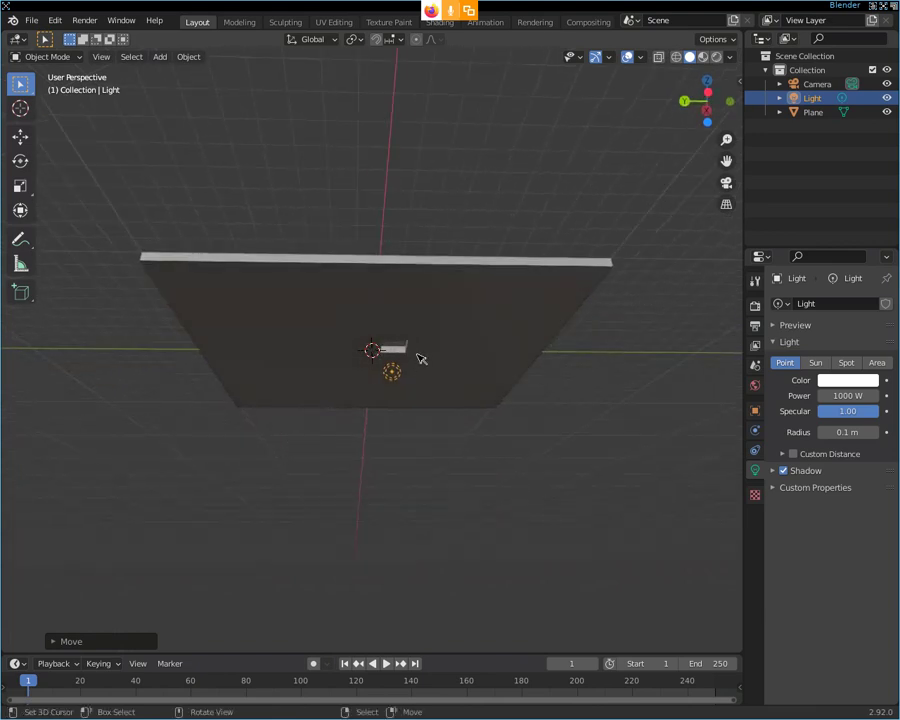
{"action": "mouse_move", "coordinate": [408, 326]}
{"action": "middle_mouse_down"}
{"action": "mouse_move", "coordinate": [437, 303]}
{"action": "mouse_move", "coordinate": [313, 378]}
{"action": "mouse_move", "coordinate": [221, 416]}
{"action": "mouse_move", "coordinate": [251, 436]}
{"action": "mouse_move", "coordinate": [262, 386]}
{"action": "mouse_move", "coordinate": [235, 358]}
{"action": "middle_mouse_up"}
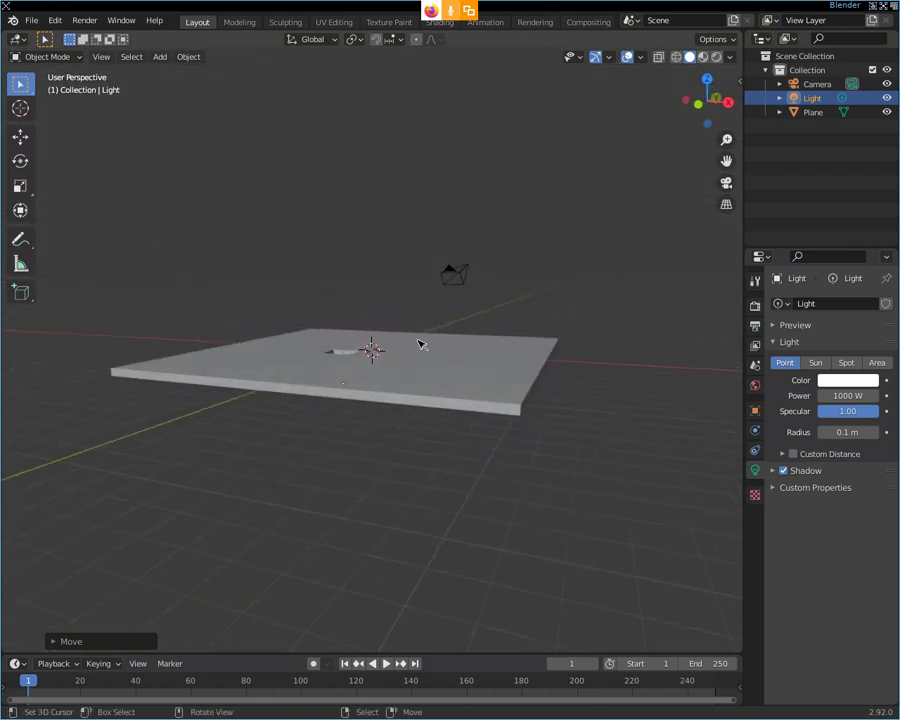
{"action": "middle_click_drag", "start_coordinate": [478, 352], "coordinate": [432, 354]}
{"action": "scroll", "coordinate": [432, 353], "scroll_direction": "up", "scroll_amount": 5}
{"action": "scroll", "coordinate": [430, 350], "scroll_direction": "down", "scroll_amount": 5}
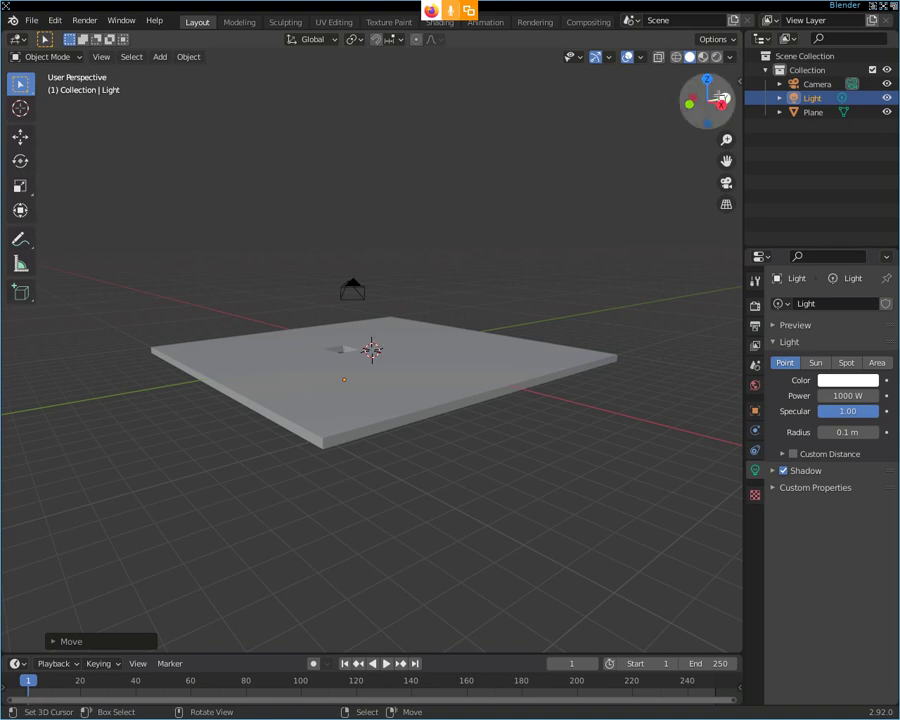
Step: In the sidebar's View tab, set the 3D Cursor Location Z to 1.4 m
{"action": "left_click", "coordinate": [741, 81]}
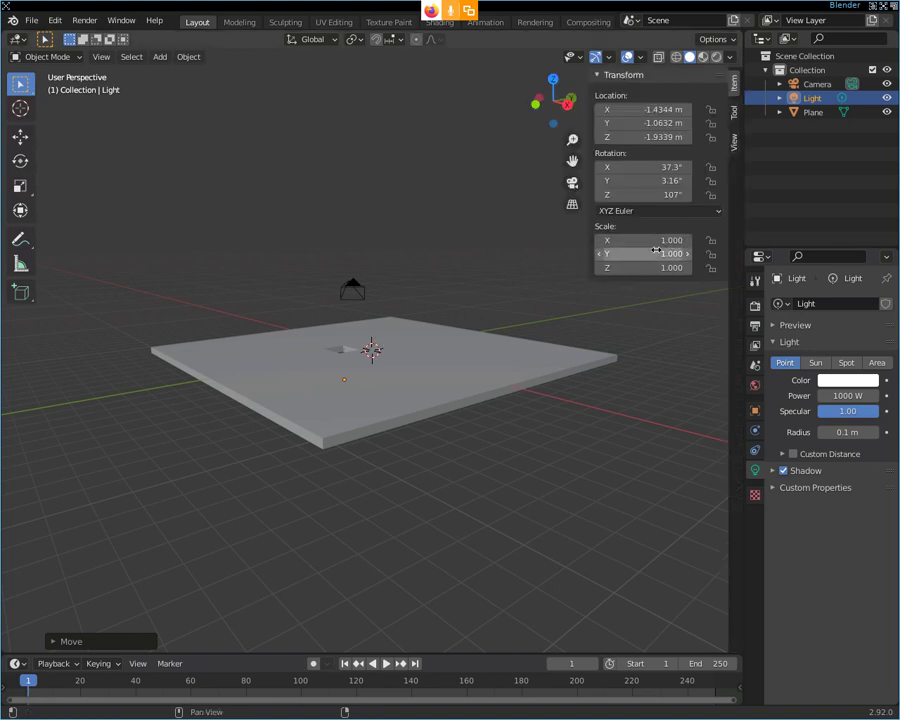
{"action": "left_click", "coordinate": [733, 143]}
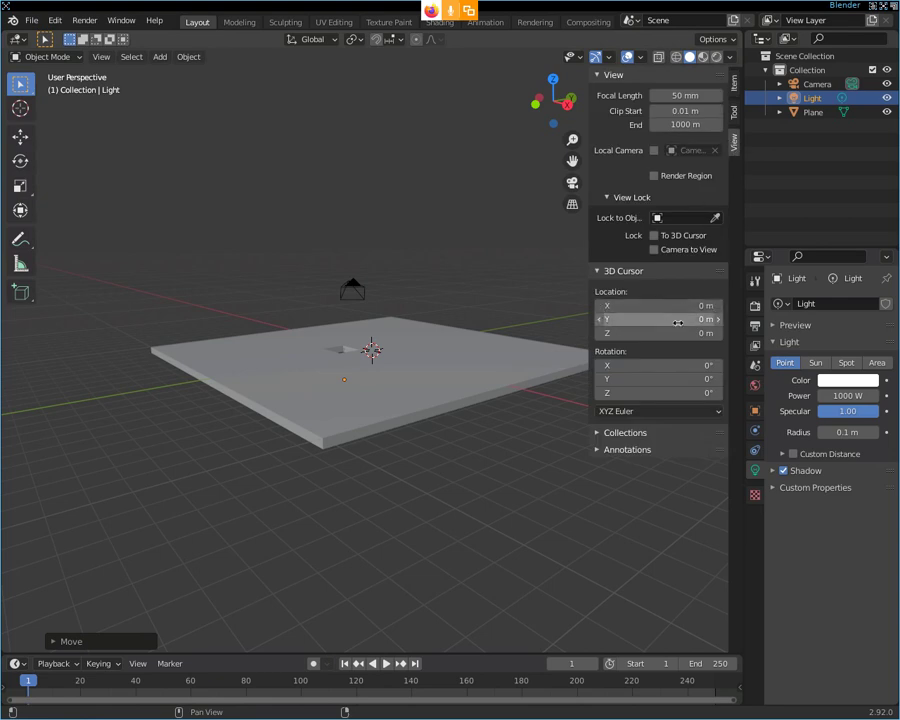
{"action": "mouse_move", "coordinate": [678, 333]}
{"action": "left_mouse_down"}
{"action": "mouse_move", "coordinate": [722, 333]}
{"action": "mouse_move", "coordinate": [654, 333]}
{"action": "mouse_move", "coordinate": [688, 333]}
{"action": "left_mouse_up"}
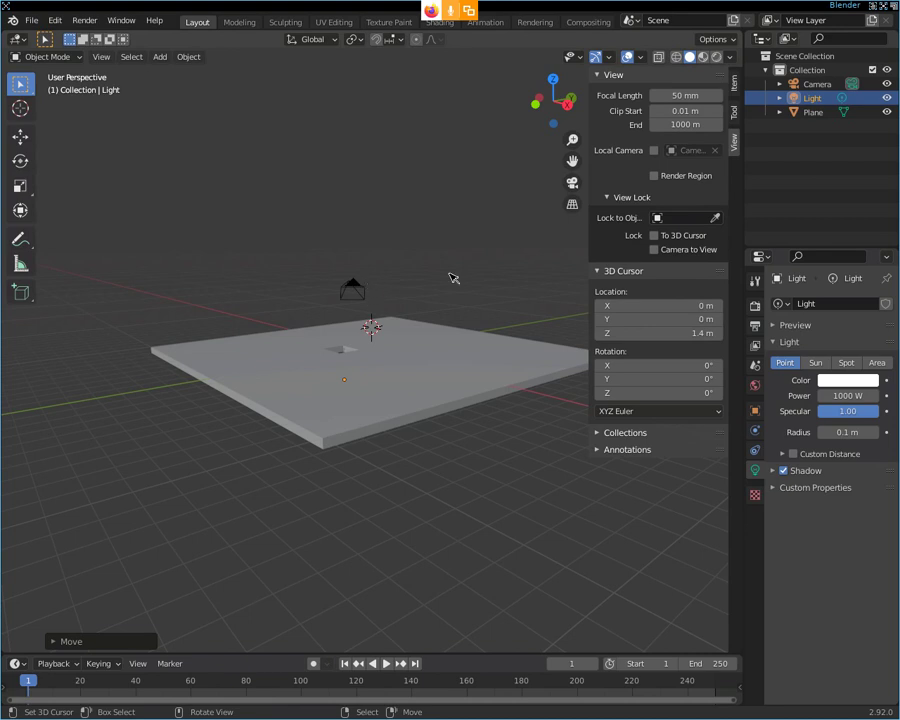
Step: Add a cube at the 3D cursor via the 'add cube' search, then search 'toggle quad'
{"action": "key", "text": "F3"}
{"action": "type", "text": "a"}
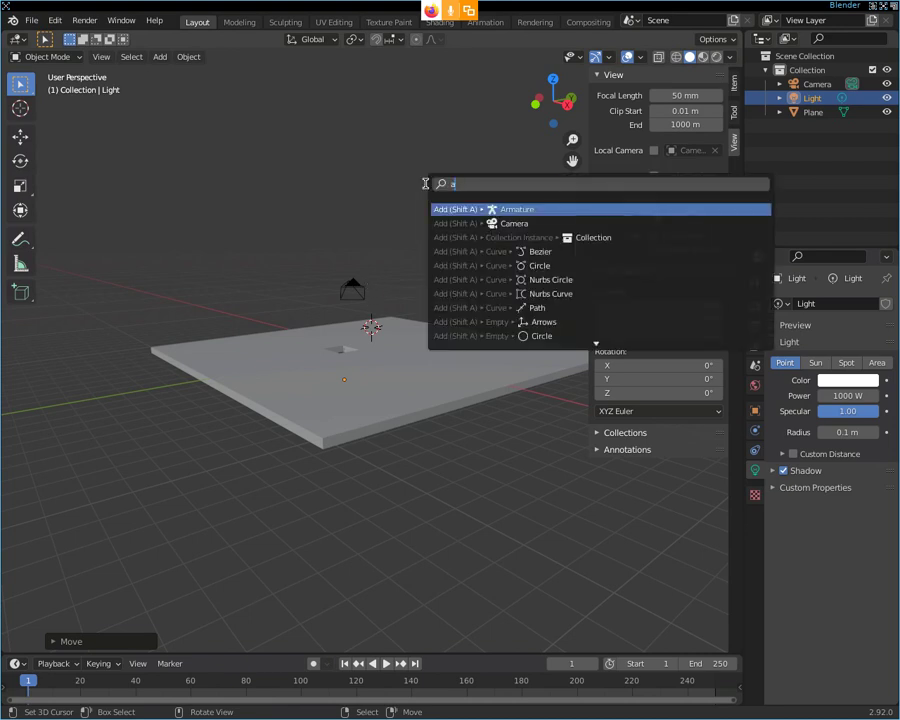
{"action": "type", "text": "dd cube"}
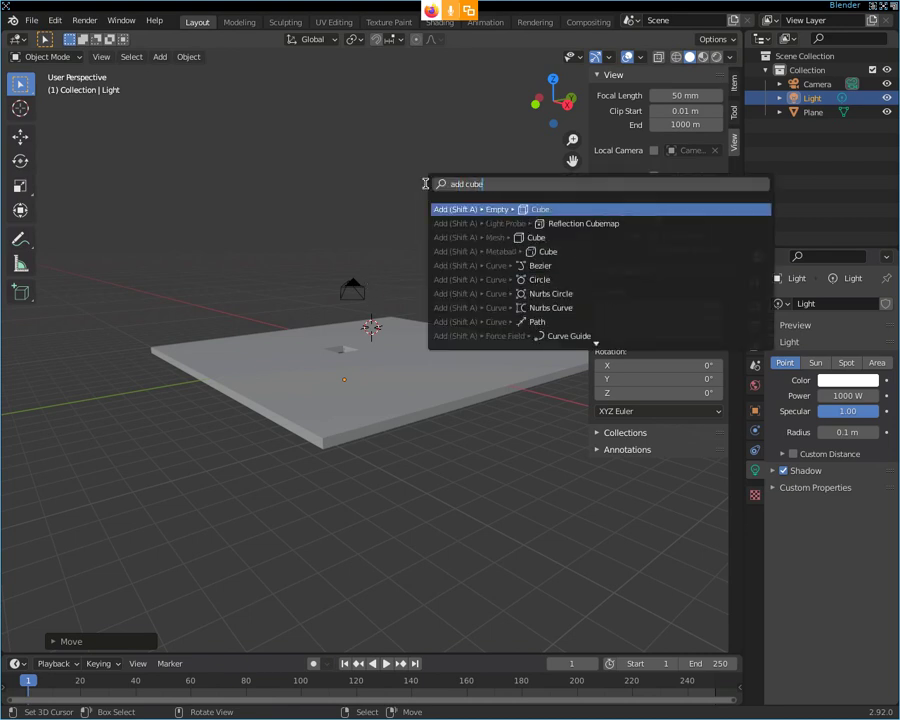
{"action": "left_click", "coordinate": [497, 238]}
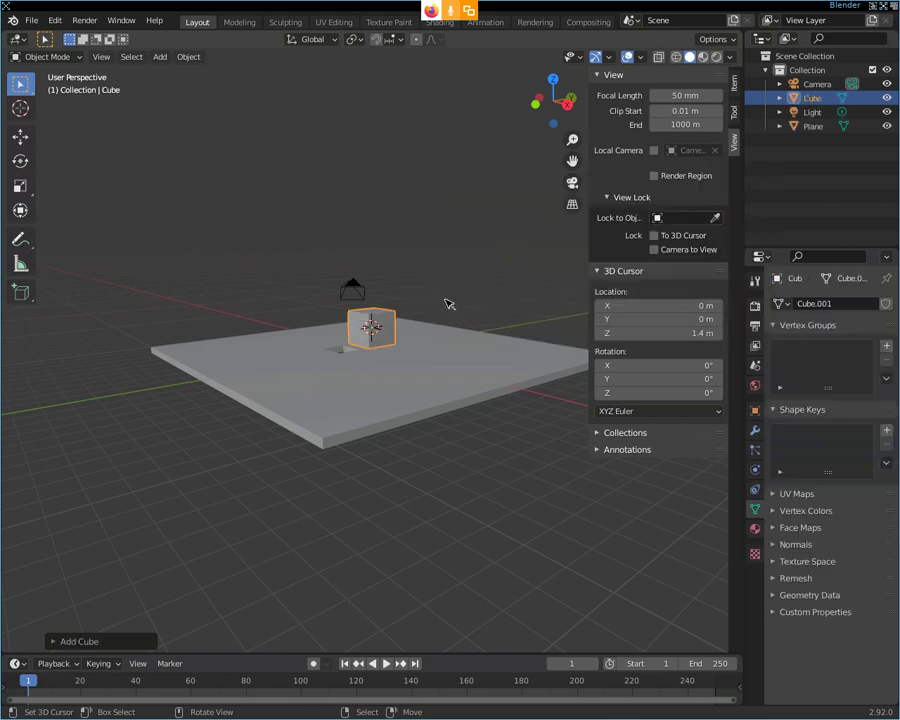
{"action": "scroll", "coordinate": [449, 303], "scroll_direction": "up", "scroll_amount": 4}
{"action": "scroll", "coordinate": [449, 303], "scroll_direction": "up", "scroll_amount": 1}
{"action": "scroll", "coordinate": [449, 303], "scroll_direction": "up", "scroll_amount": 4}
{"action": "scroll", "coordinate": [449, 300], "scroll_direction": "down", "scroll_amount": 3}
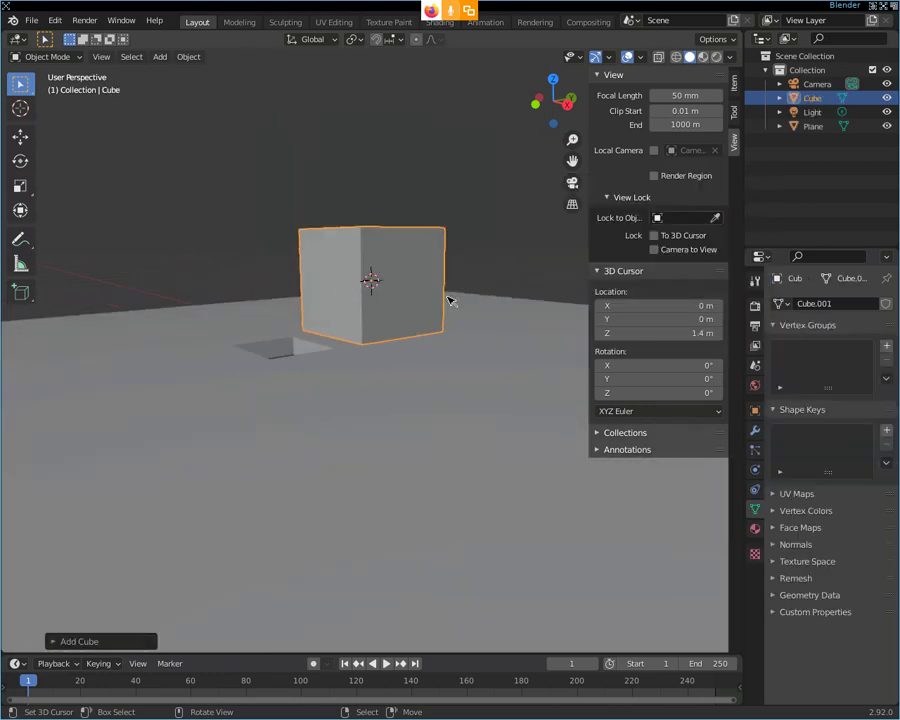
{"action": "middle_click_drag", "start_coordinate": [526, 267], "coordinate": [460, 257]}
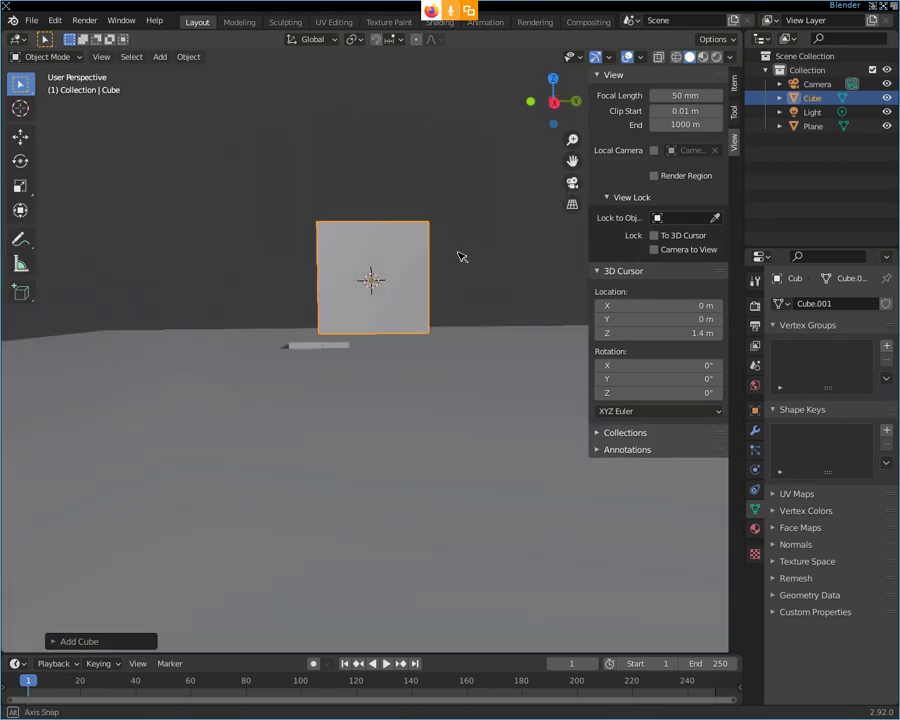
{"action": "scroll", "coordinate": [458, 255], "scroll_direction": "down", "scroll_amount": 3}
{"action": "middle_click_drag", "start_coordinate": [458, 255], "coordinate": [456, 272]}
{"action": "key", "text": "F3"}
{"action": "type", "text": "toggle quad"}
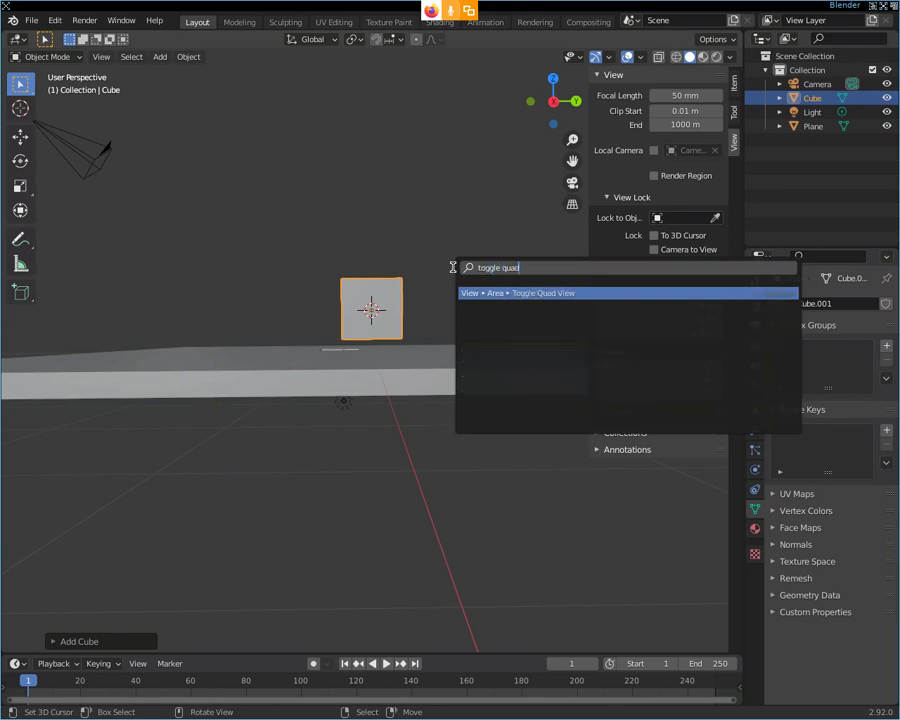
Step: Switch to quad view, move the cube up above the plane, and begin scaling it
{"action": "key", "text": "Return"}
{"action": "mouse_move", "coordinate": [500, 322]}
{"action": "middle_mouse_down"}
{"action": "mouse_move", "coordinate": [498, 293]}
{"action": "mouse_move", "coordinate": [534, 295]}
{"action": "mouse_move", "coordinate": [376, 207]}
{"action": "middle_mouse_up"}
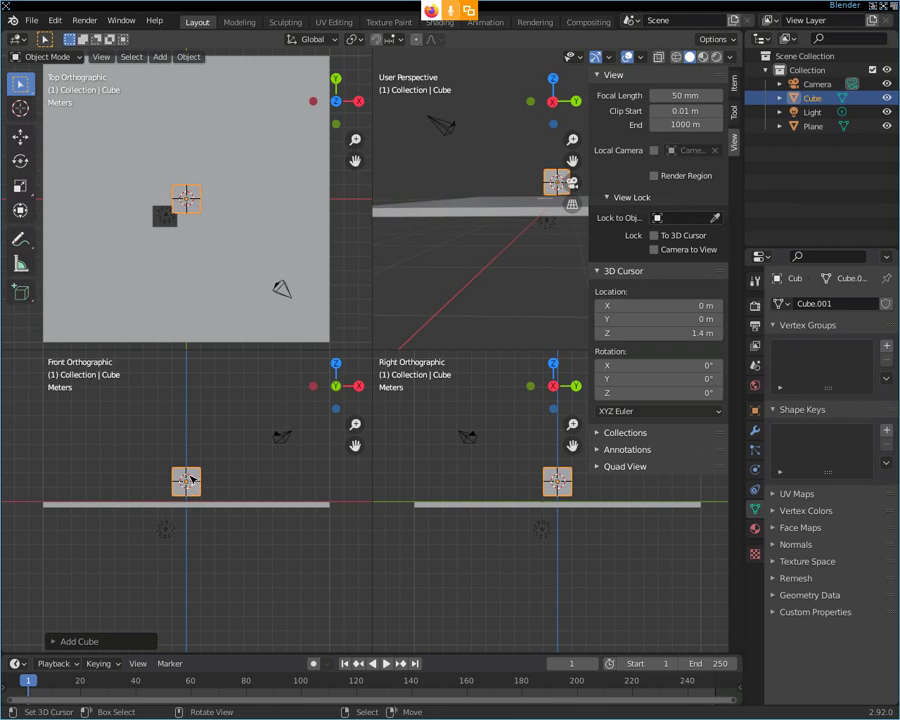
{"action": "key", "text": "g"}
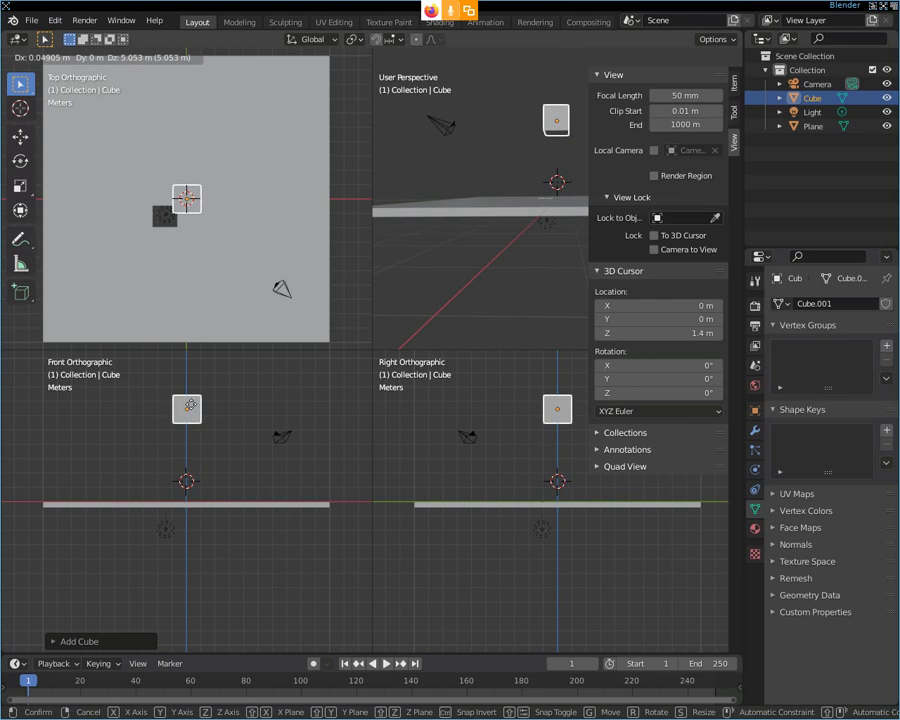
{"action": "left_click", "coordinate": [190, 405]}
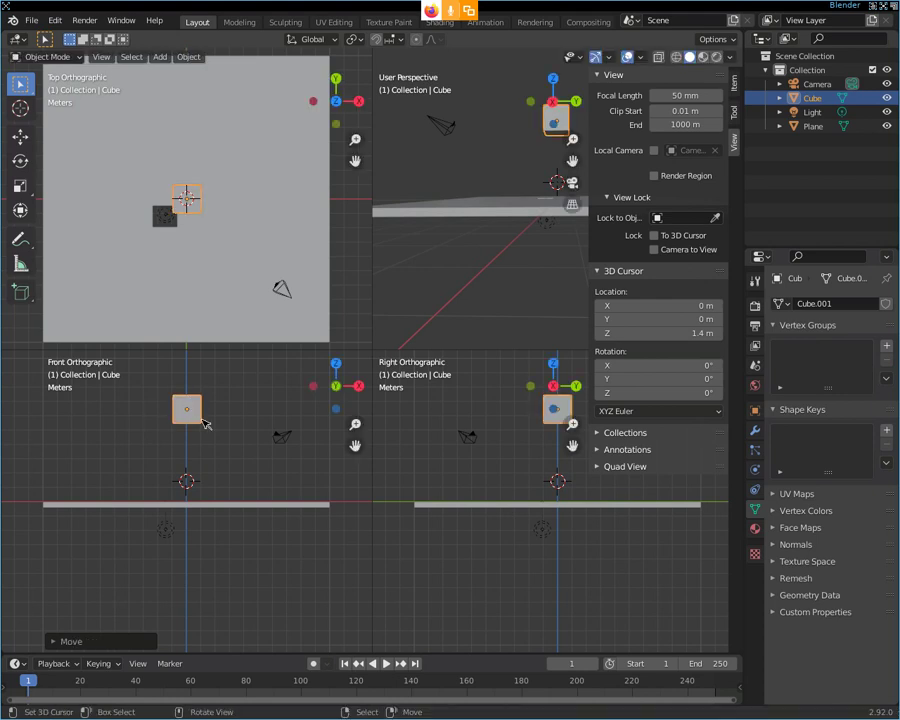
{"action": "key", "text": "s"}
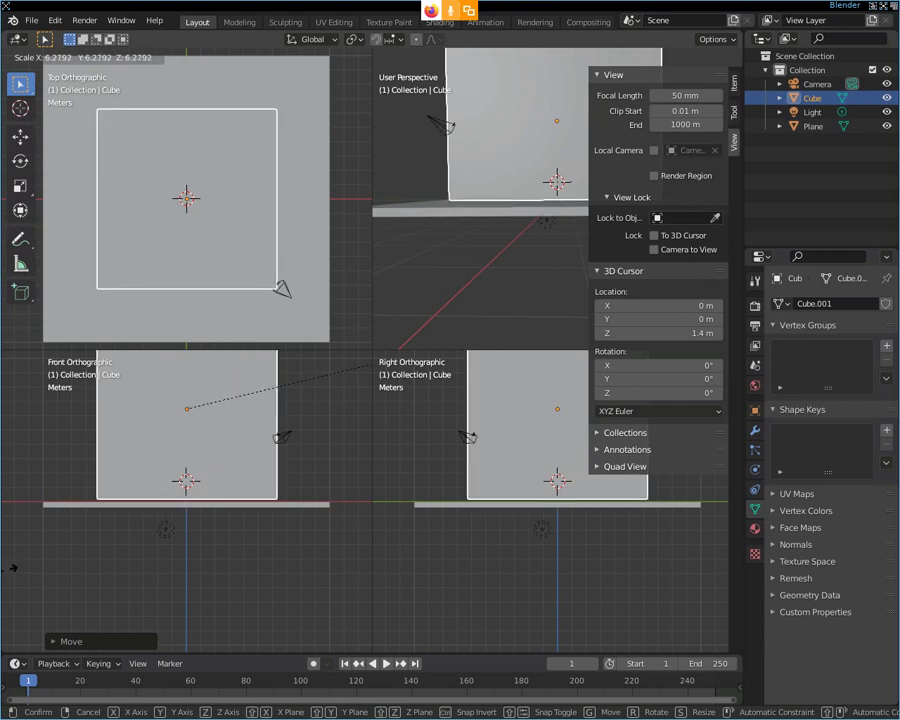
Step: Confirm the cube's enlarged scale and orbit around the large box
{"action": "left_click", "coordinate": [12, 568]}
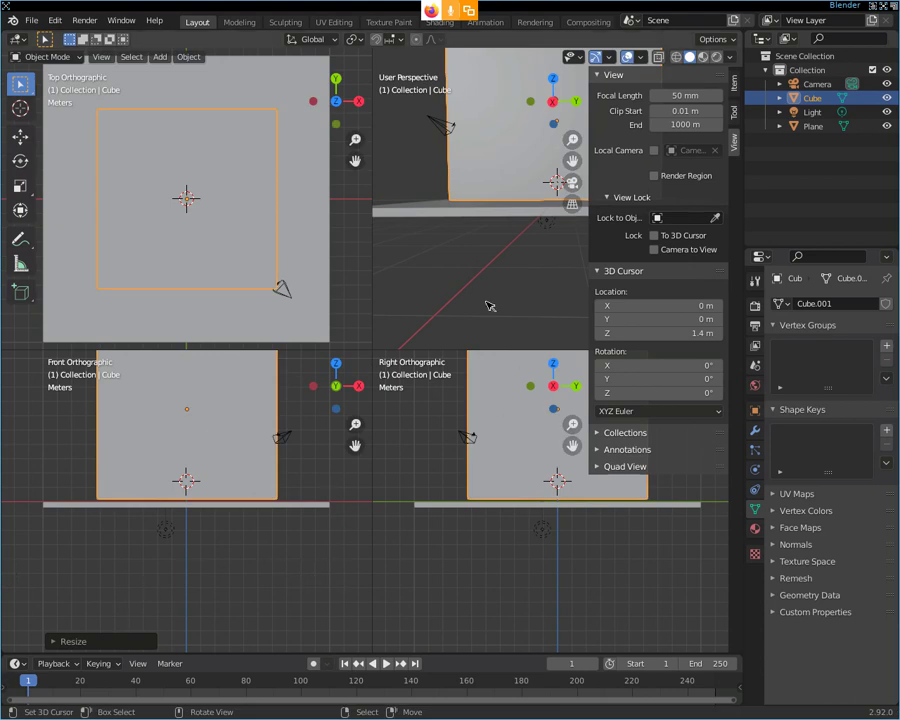
{"action": "mouse_move", "coordinate": [500, 260]}
{"action": "middle_mouse_down"}
{"action": "mouse_move", "coordinate": [503, 270]}
{"action": "mouse_move", "coordinate": [713, 263]}
{"action": "mouse_move", "coordinate": [410, 273]}
{"action": "middle_mouse_up"}
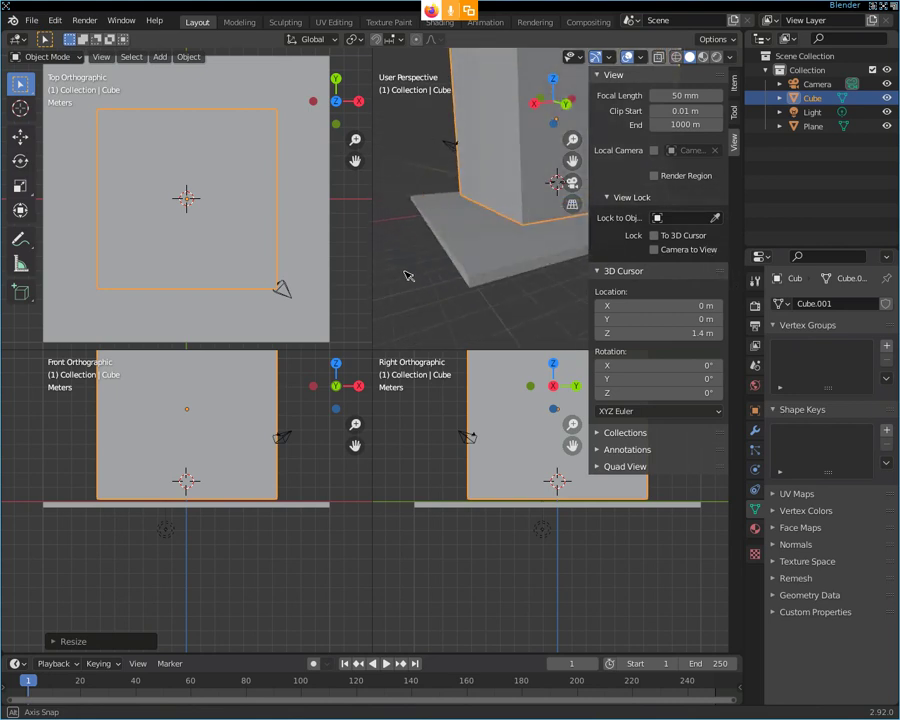
{"action": "mouse_move", "coordinate": [468, 318]}
{"action": "middle_mouse_down"}
{"action": "mouse_move", "coordinate": [522, 316]}
{"action": "mouse_move", "coordinate": [492, 325]}
{"action": "mouse_move", "coordinate": [466, 372]}
{"action": "mouse_move", "coordinate": [410, 341]}
{"action": "mouse_move", "coordinate": [660, 318]}
{"action": "middle_mouse_up"}
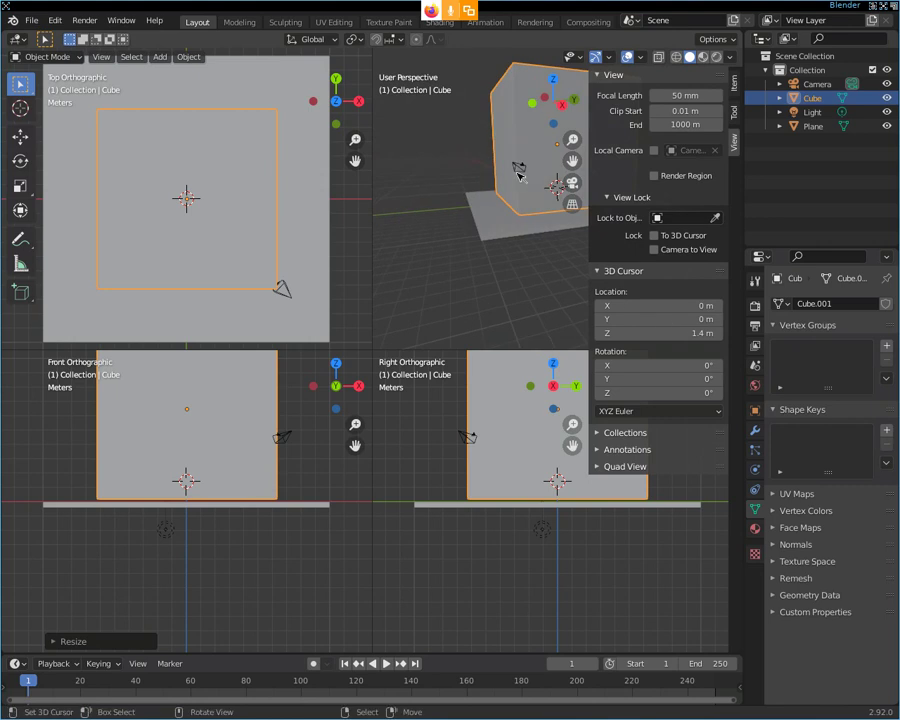
Step: Select the camera and move it to a new position
{"action": "left_click", "coordinate": [520, 169]}
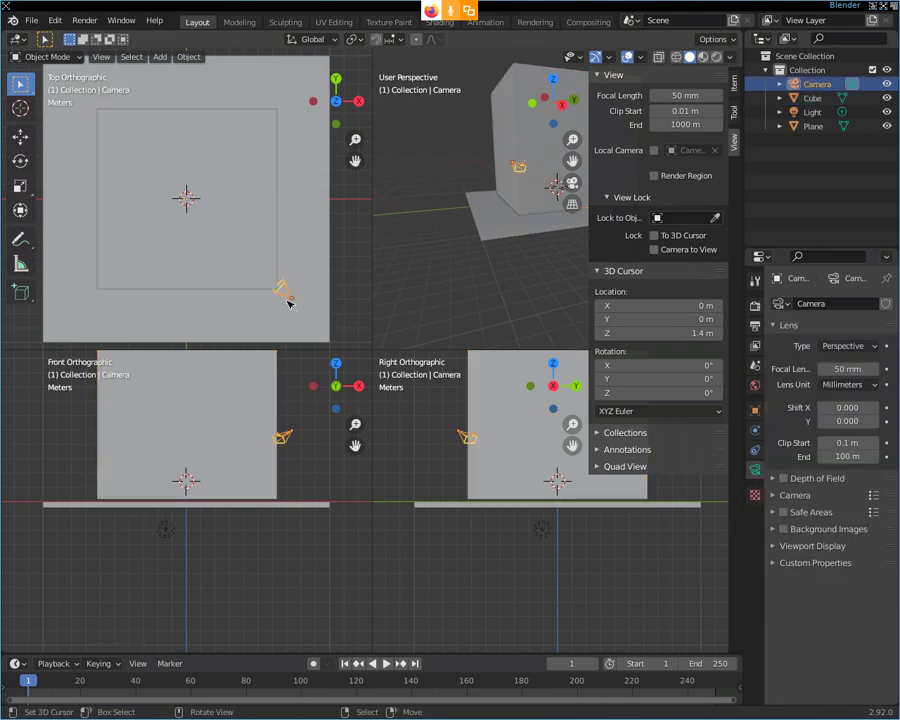
{"action": "key", "text": "g"}
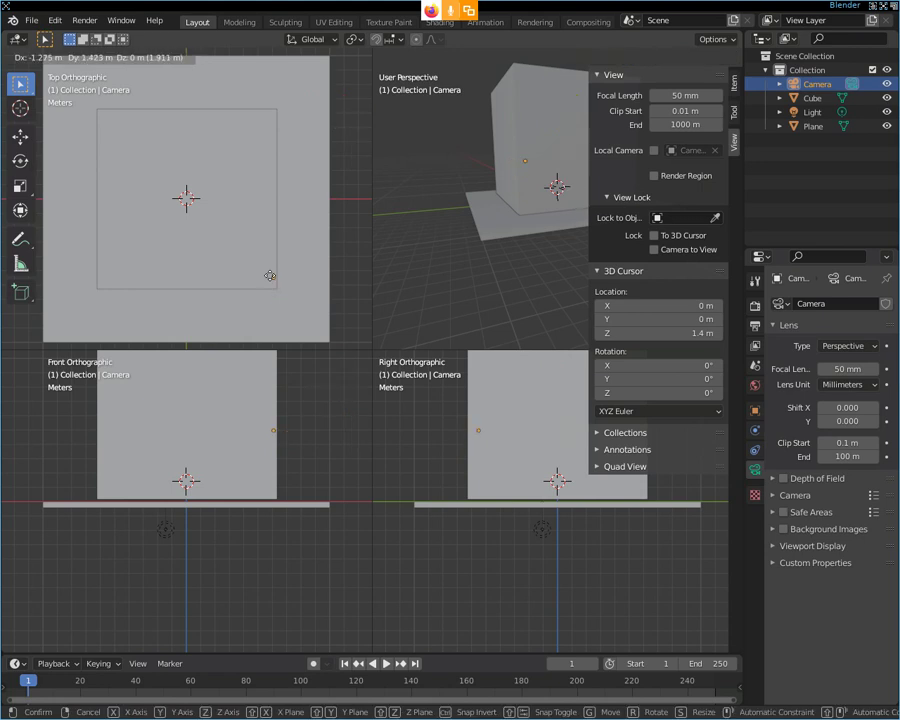
{"action": "left_click", "coordinate": [268, 282]}
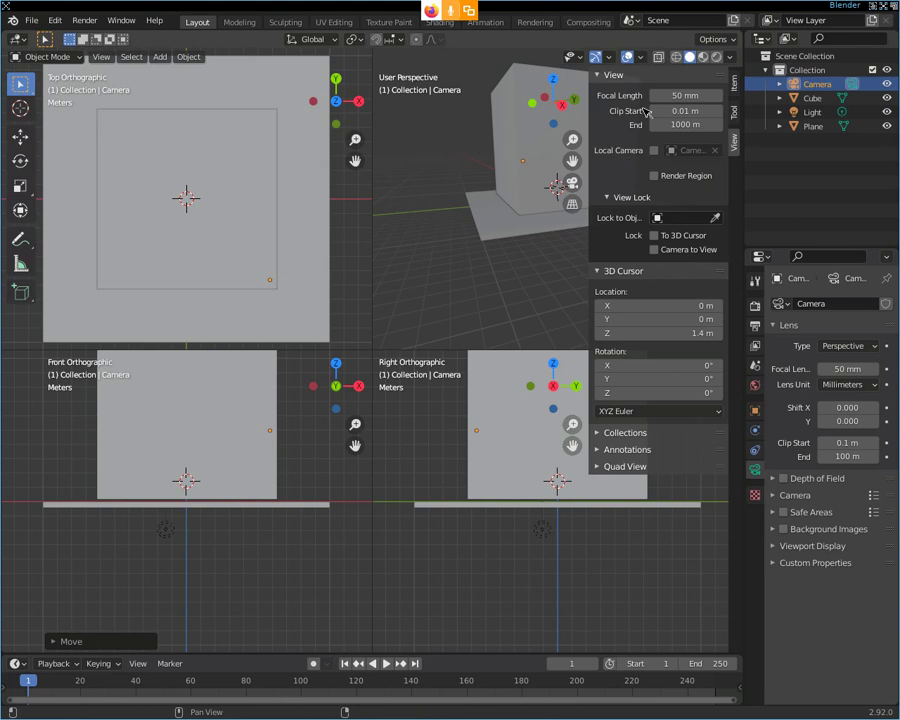
Step: Switch the viewports to wireframe and look through the camera in the perspective view
{"action": "left_click", "coordinate": [677, 57]}
{"action": "middle_click_drag", "start_coordinate": [475, 260], "coordinate": [490, 288]}
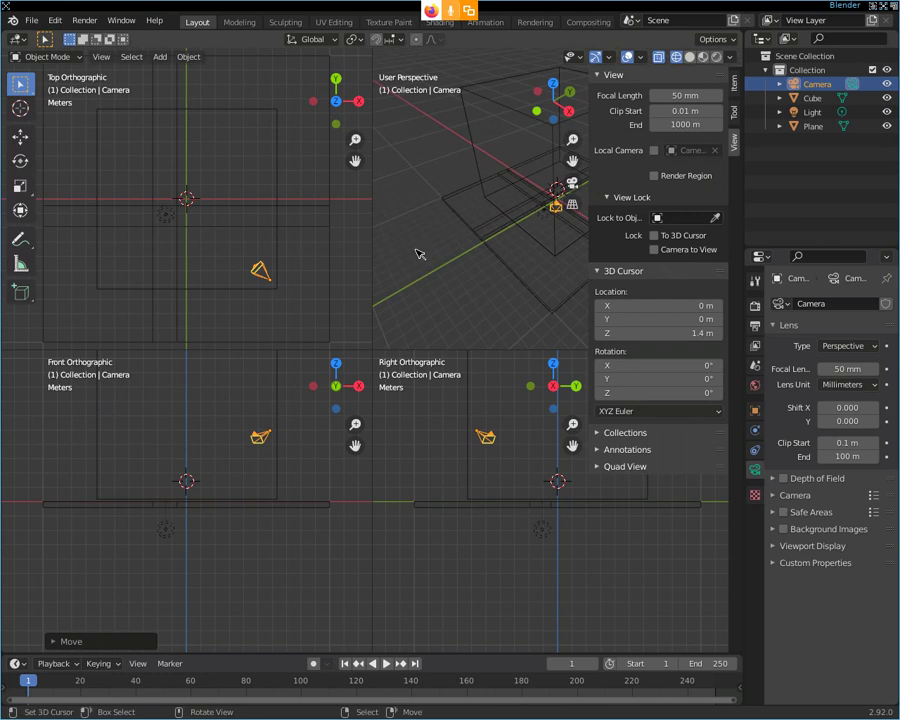
{"action": "left_click", "coordinate": [571, 183]}
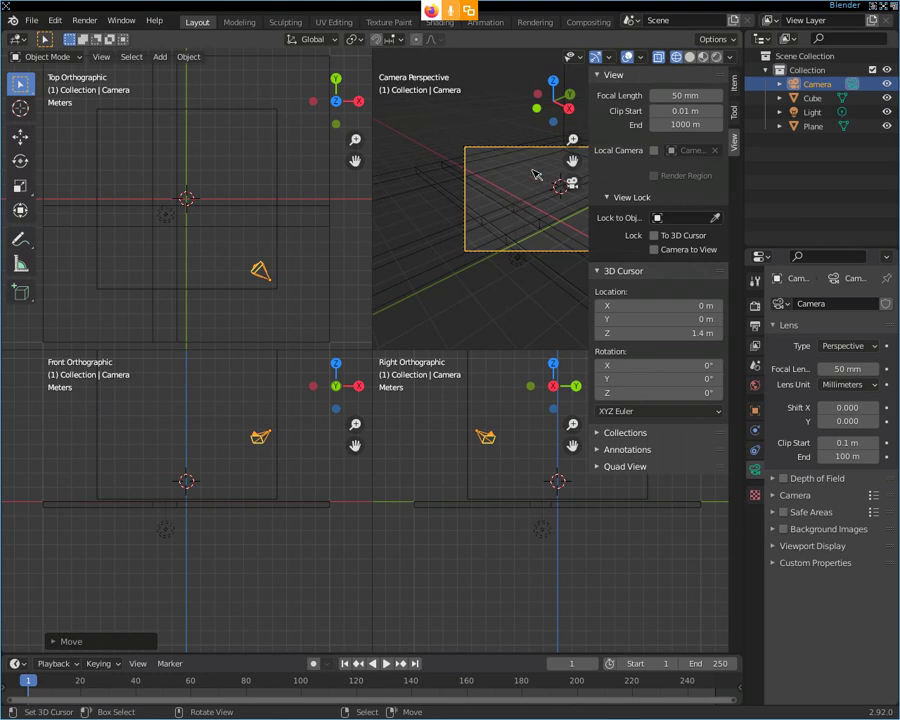
Step: Fine-tune the camera's position inside the box and reselect the camera frame
{"action": "key", "text": "g"}
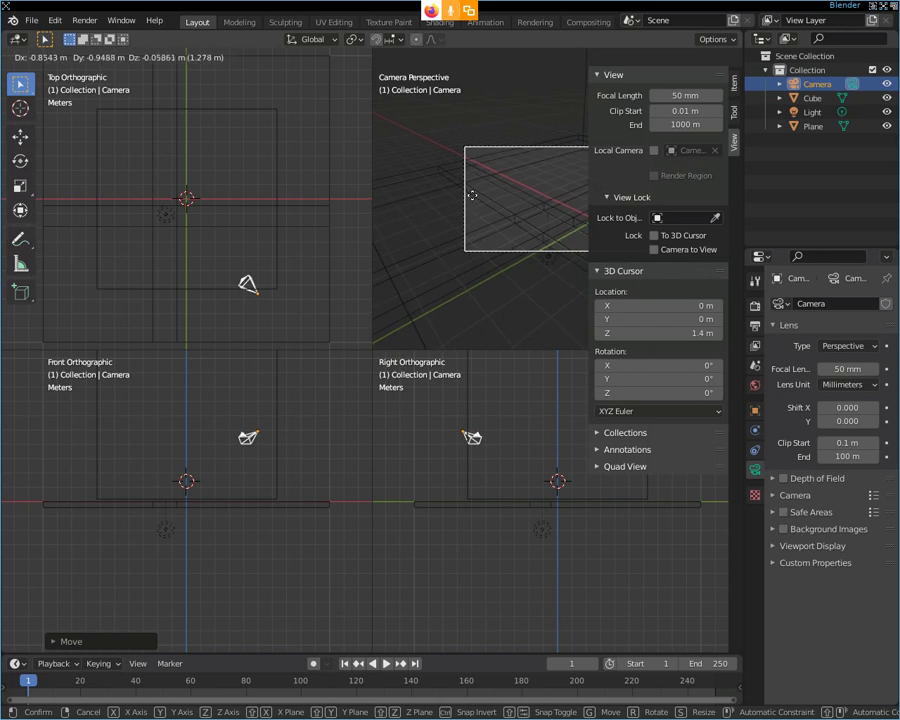
{"action": "left_click", "coordinate": [472, 195]}
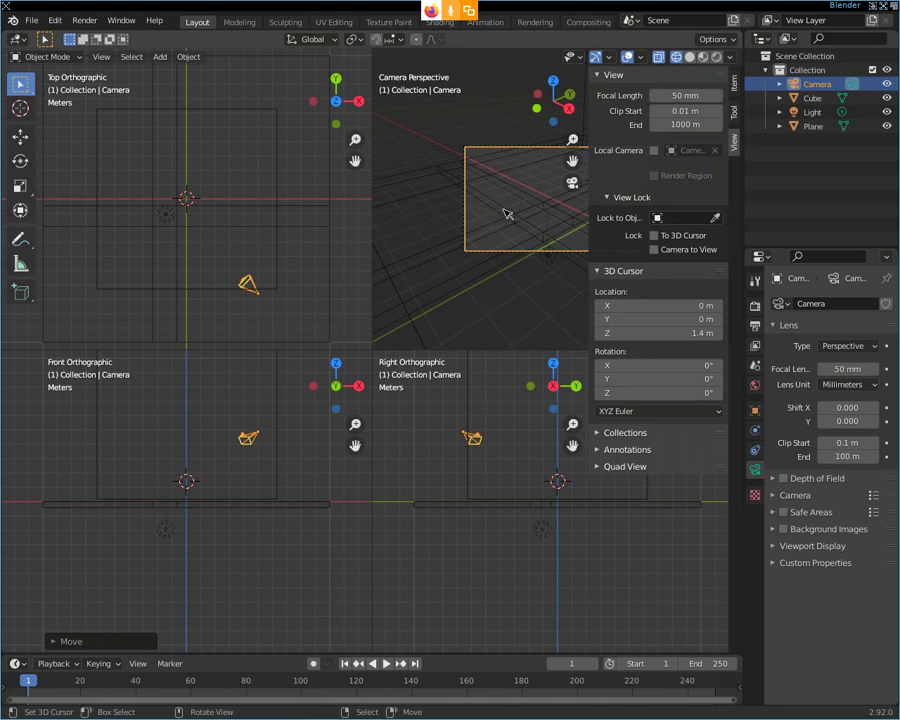
{"action": "key", "text": "KP_8"}
{"action": "key", "text": "KP_8"}
{"action": "key", "text": "KP_8"}
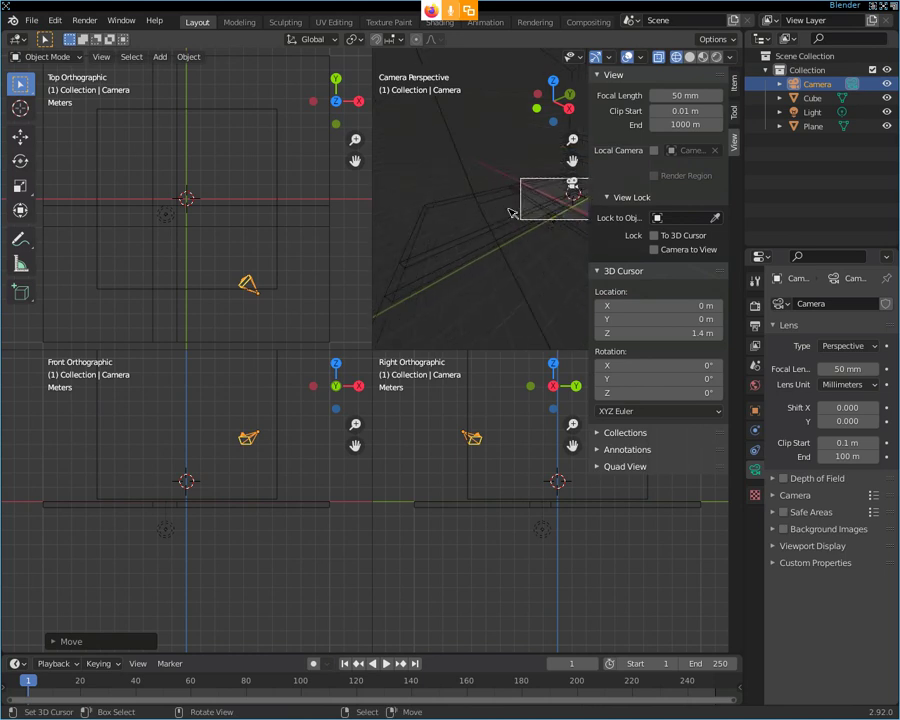
{"action": "key", "text": "KP_8"}
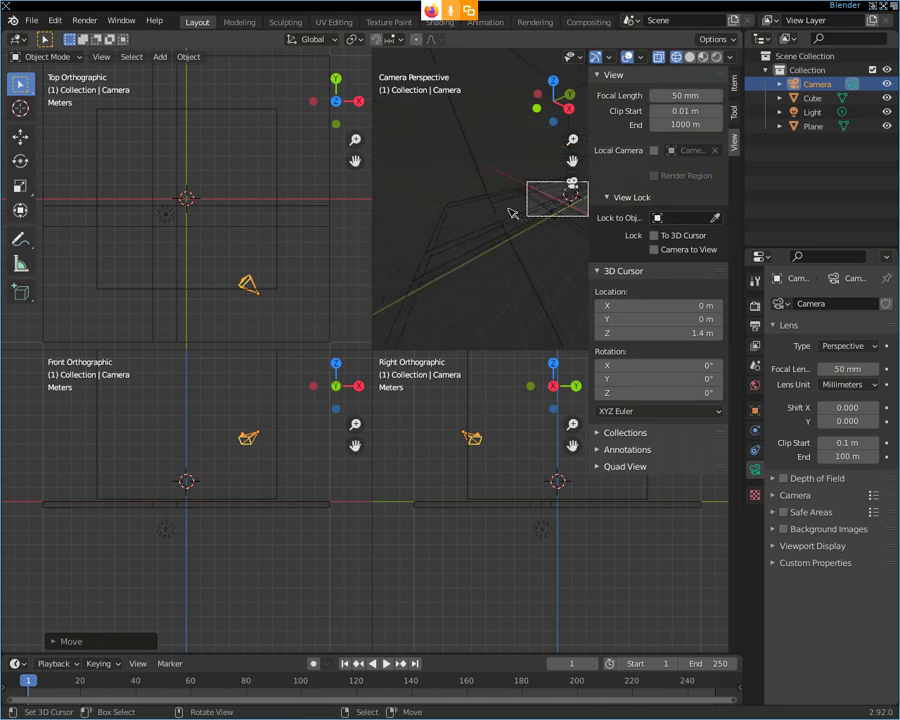
{"action": "left_click", "coordinate": [512, 212], "text": "shift"}
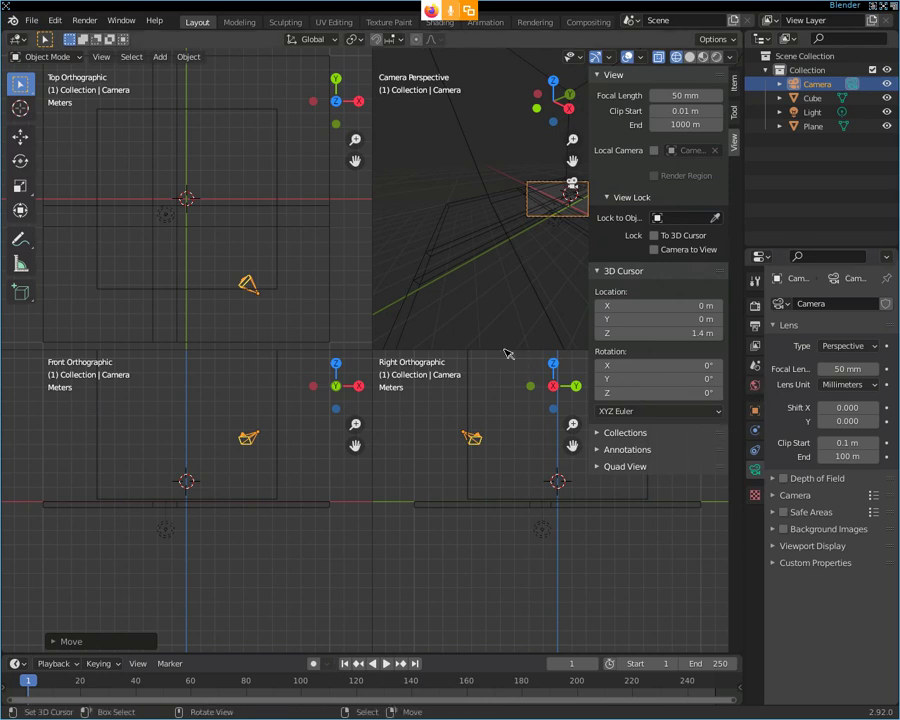
Step: Run Toggle Quad View from F3 search to get one large camera viewport
{"action": "key", "text": "F3"}
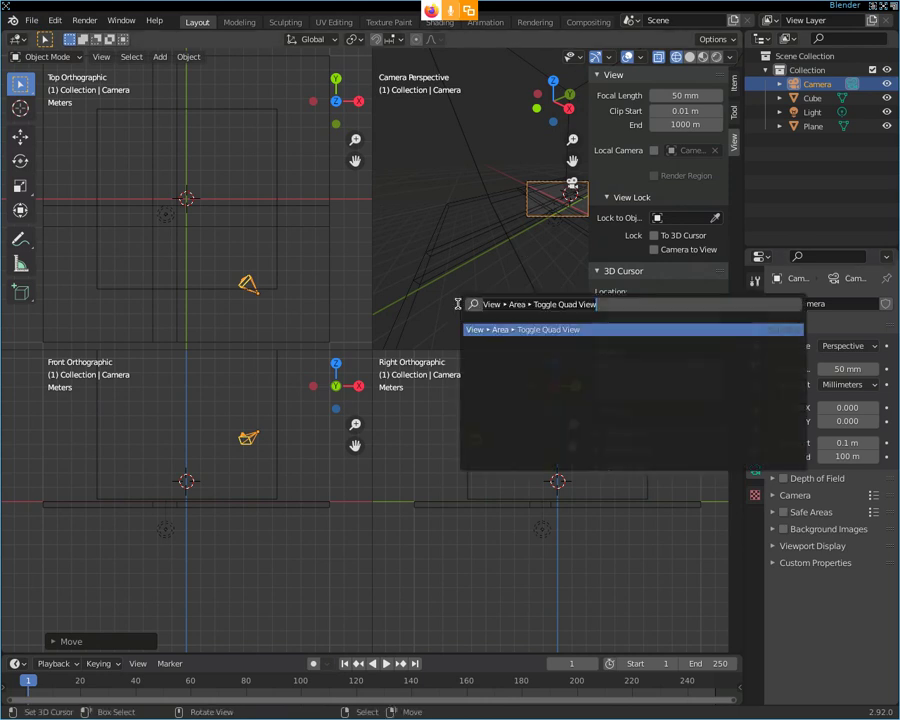
{"action": "type", "text": "tog"}
{"action": "key", "text": "BackSpace"}
{"action": "type", "text": "gg"}
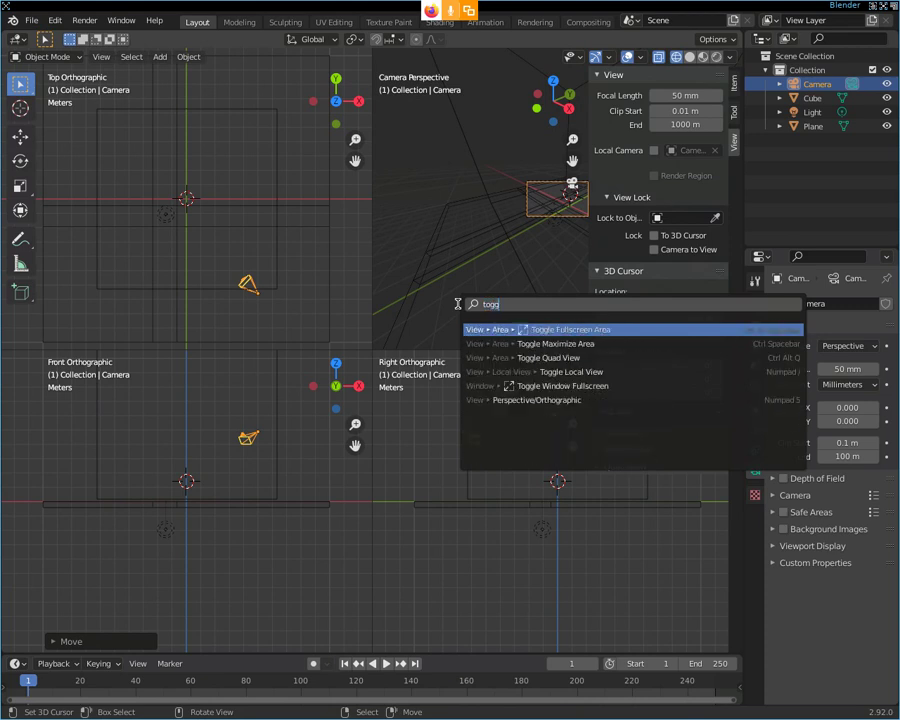
{"action": "type", "text": "le quad"}
{"action": "key", "text": "Return"}
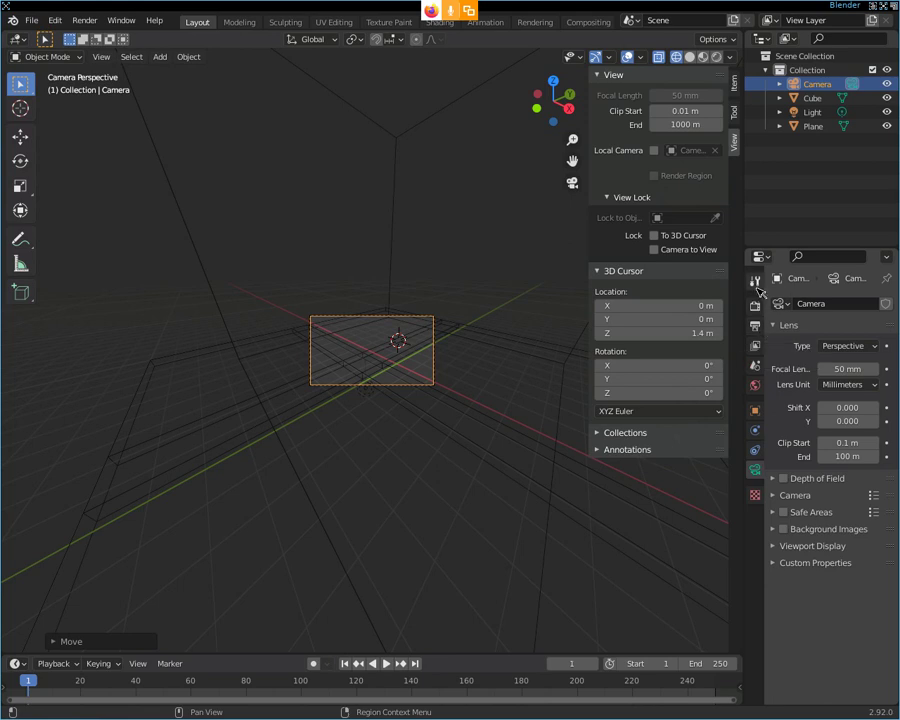
Step: Set the render engine to Cycles with GPU Compute as the device
{"action": "left_click", "coordinate": [757, 306]}
{"action": "left_click", "coordinate": [858, 303]}
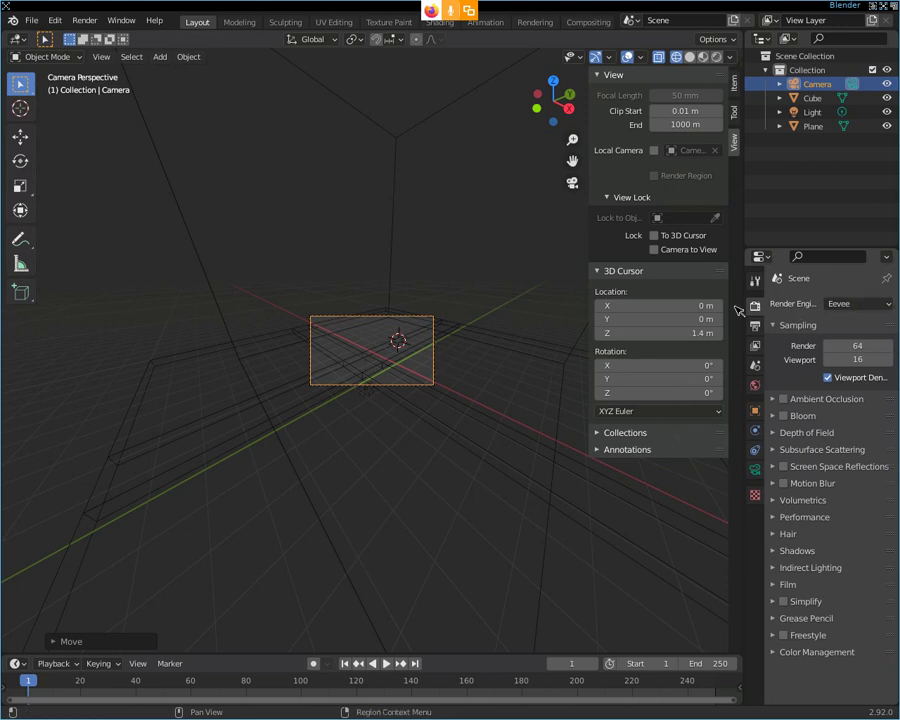
{"action": "left_click", "coordinate": [858, 303]}
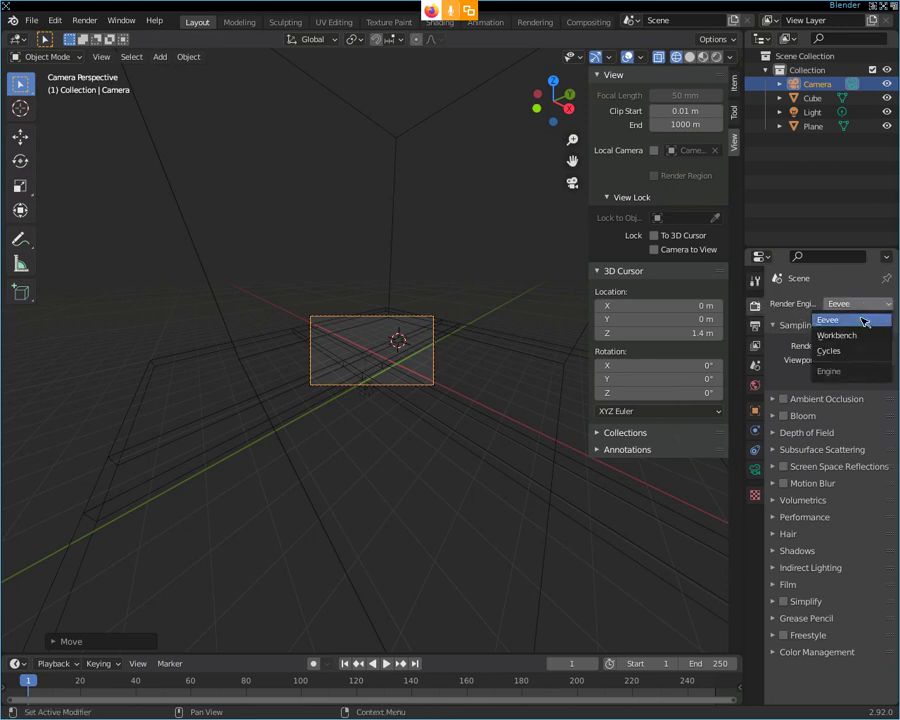
{"action": "left_click", "coordinate": [865, 351]}
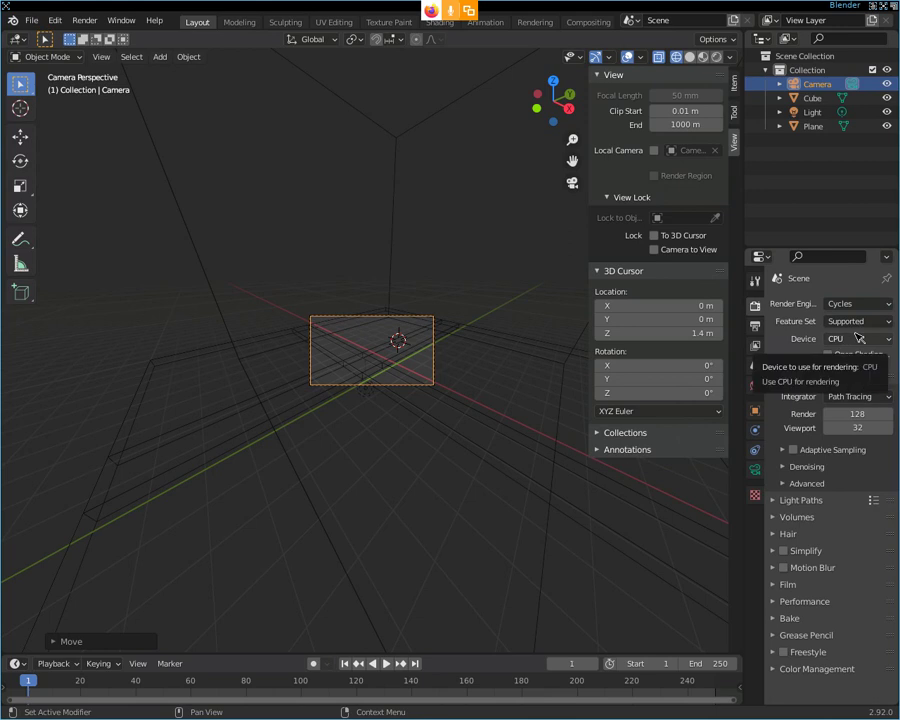
{"action": "left_click", "coordinate": [858, 338]}
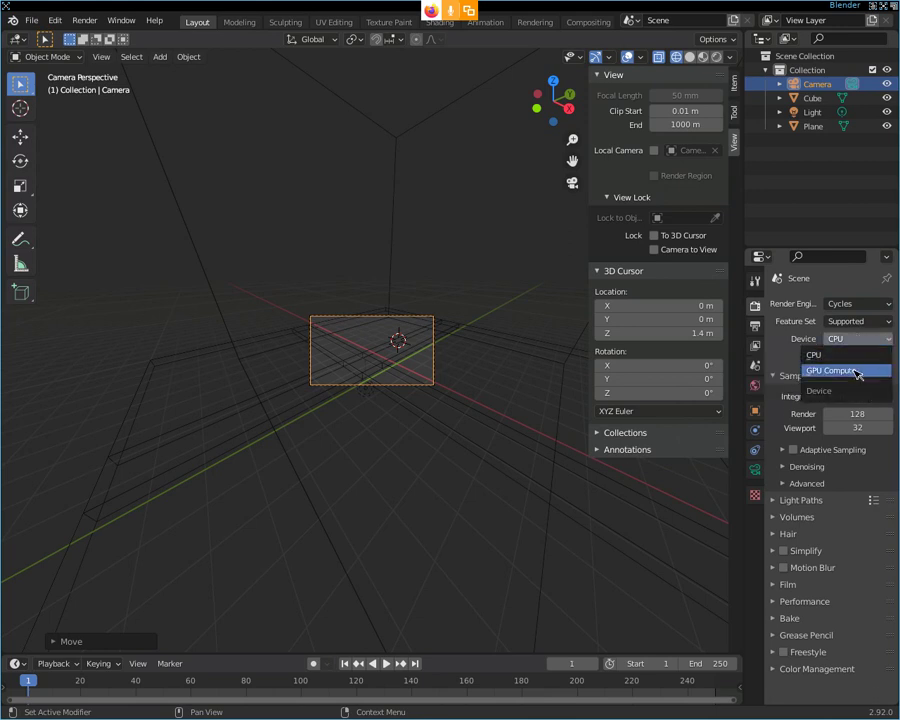
{"action": "left_click", "coordinate": [858, 370]}
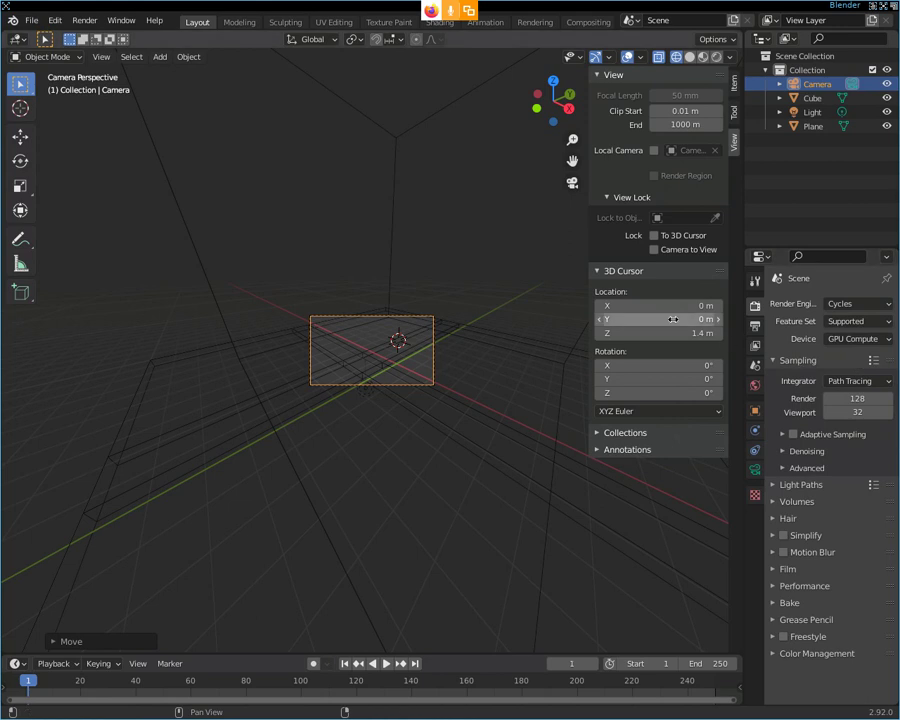
Step: Deselect the camera and select the big box Cube
{"action": "left_click", "coordinate": [758, 330]}
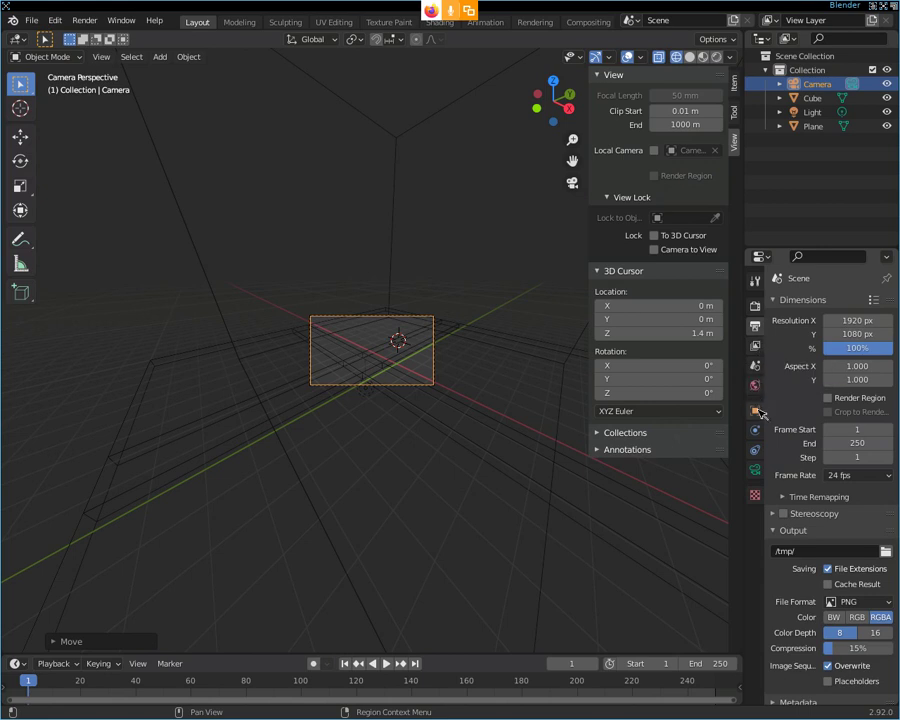
{"action": "left_click", "coordinate": [344, 183]}
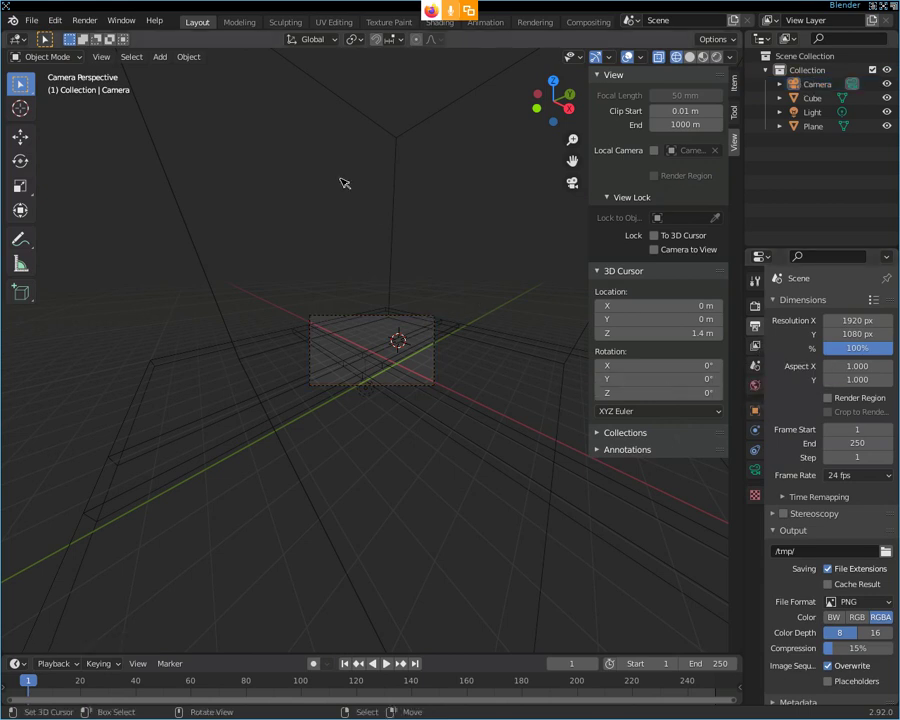
{"action": "left_click", "coordinate": [407, 166]}
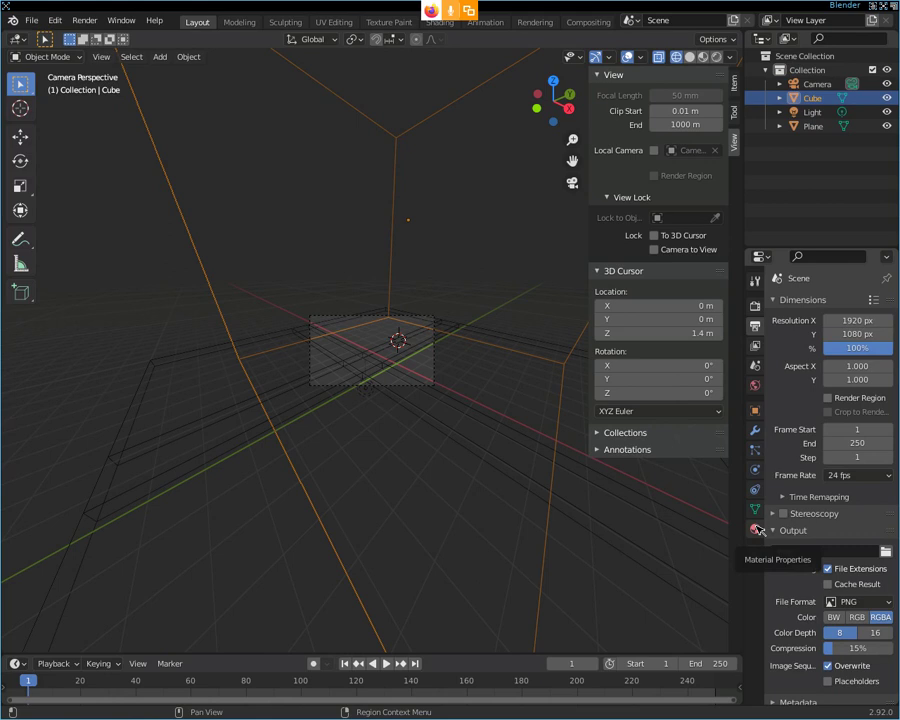
Step: Split the 3D view horizontally into top and bottom areas
{"action": "left_click", "coordinate": [757, 528]}
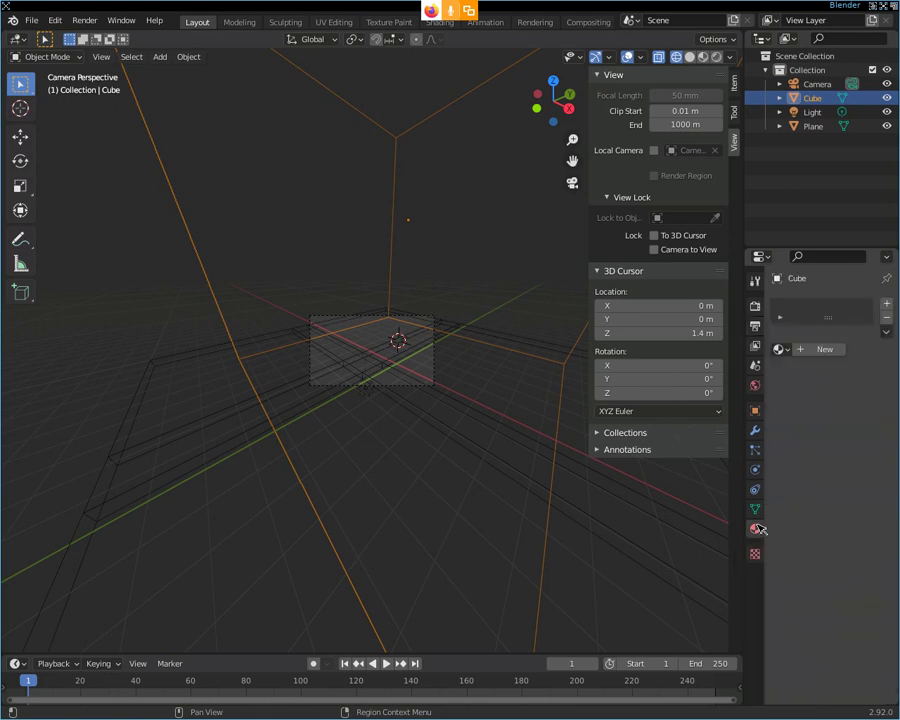
{"action": "right_click", "coordinate": [745, 392]}
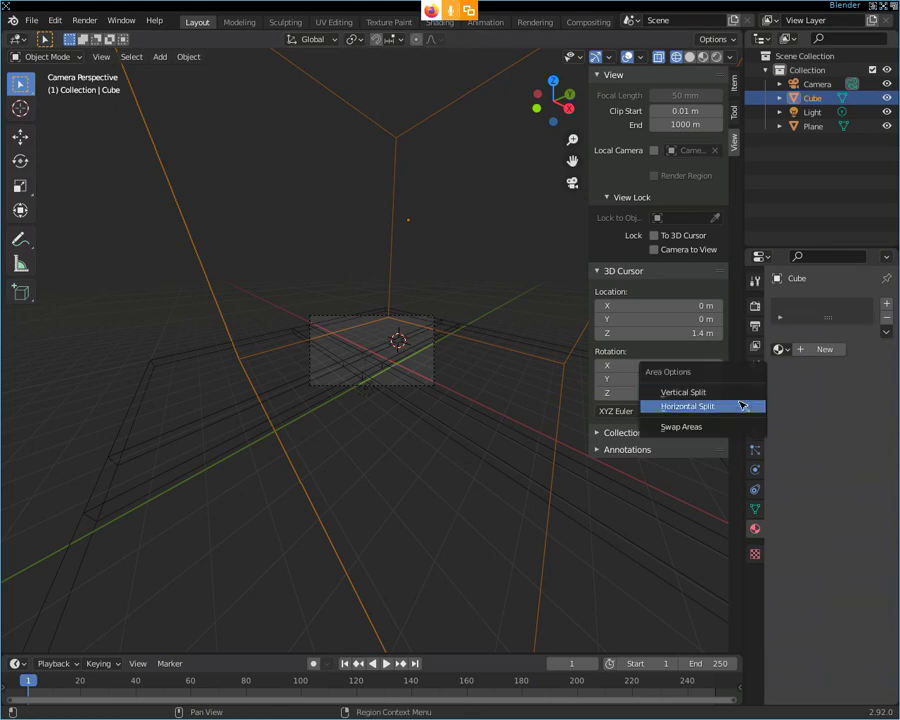
{"action": "left_click", "coordinate": [742, 404]}
{"action": "left_click", "coordinate": [530, 376]}
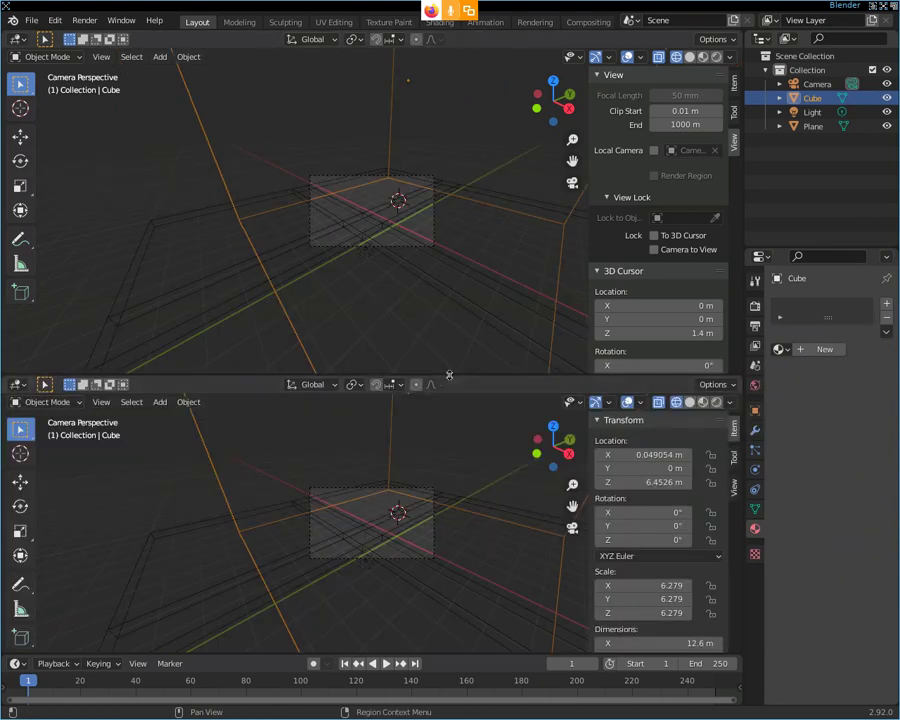
{"action": "left_click", "coordinate": [446, 327]}
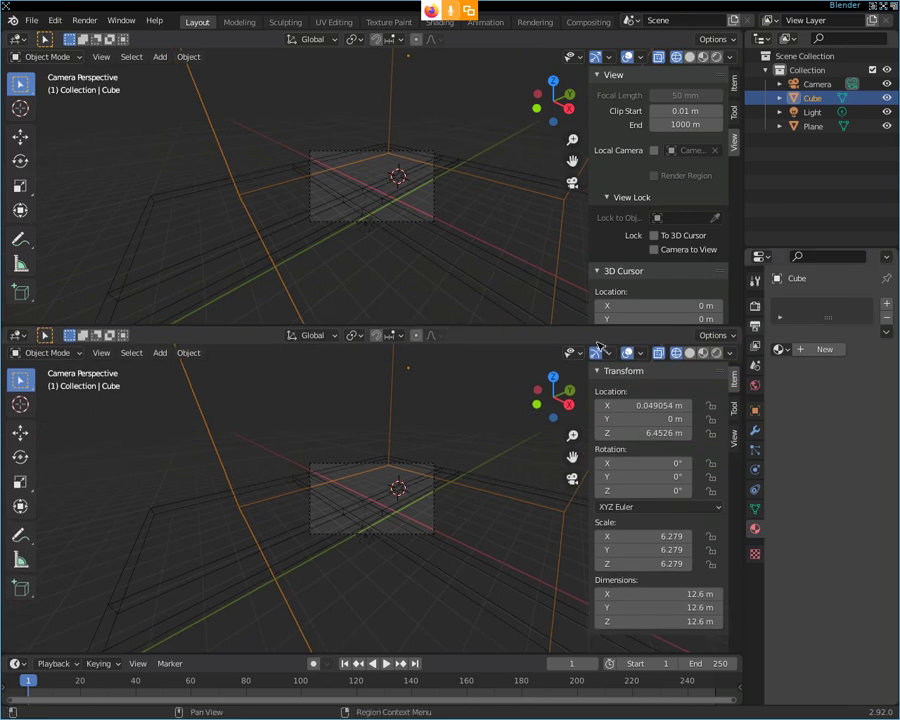
Step: Create a new material for the Cube and show it in a Shader Editor below
{"action": "left_click", "coordinate": [823, 350]}
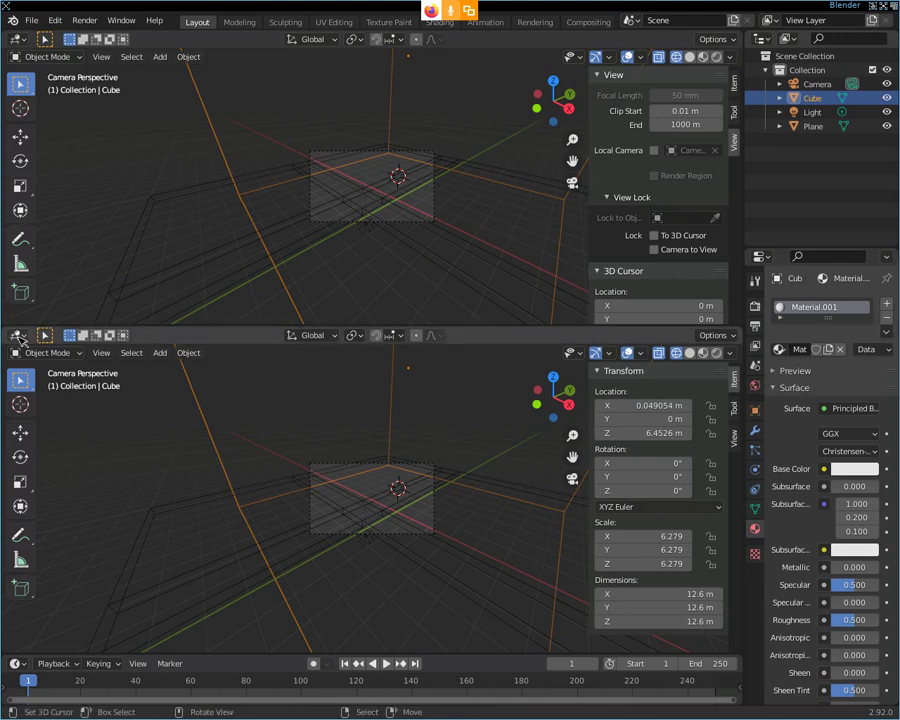
{"action": "left_click", "coordinate": [18, 336]}
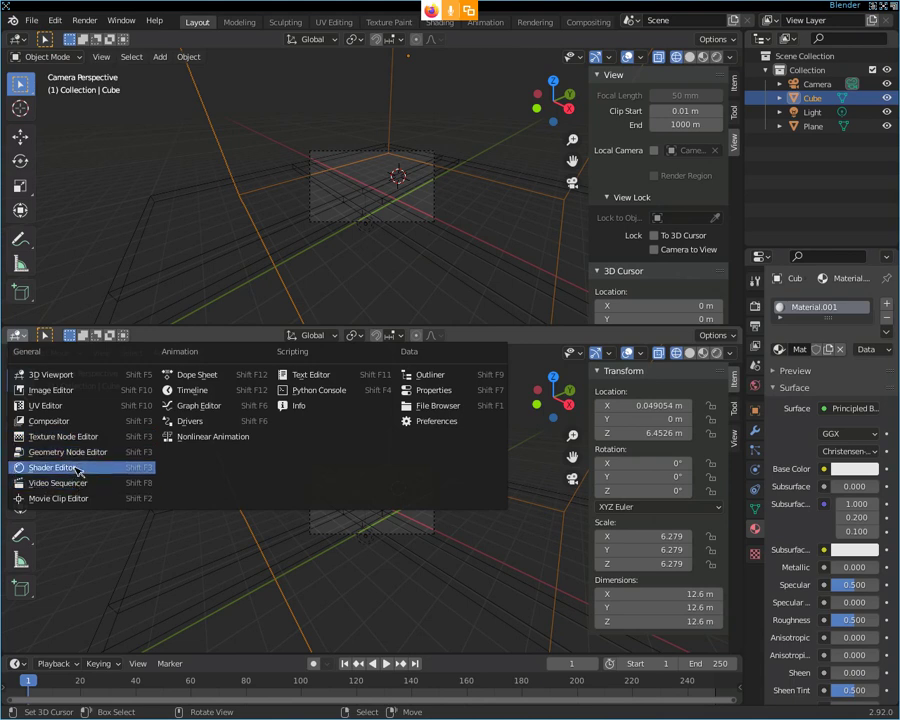
{"action": "left_click", "coordinate": [133, 469]}
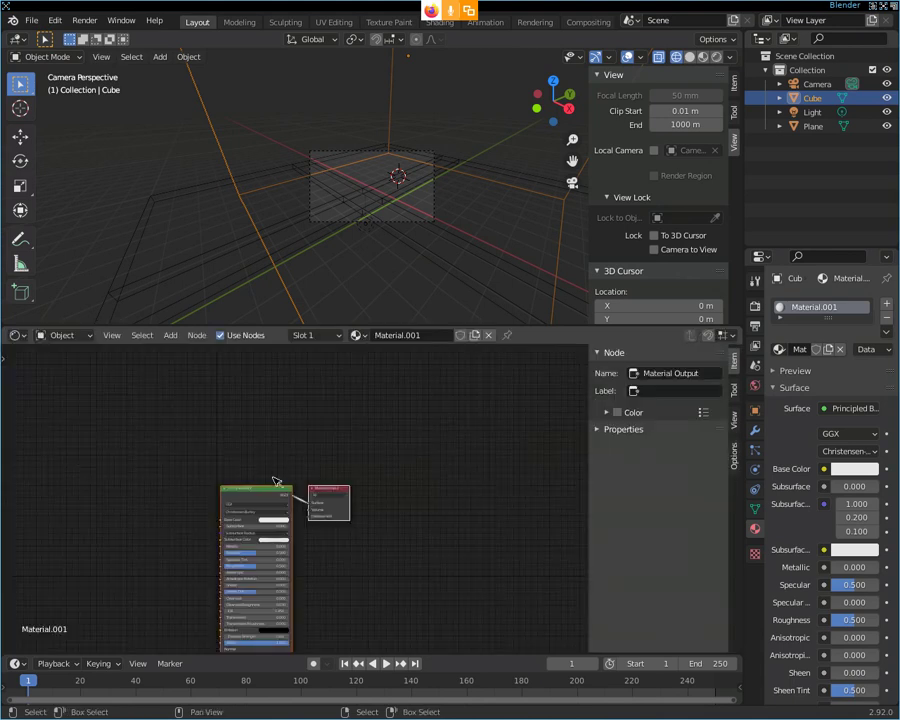
{"action": "scroll", "coordinate": [274, 476], "scroll_direction": "up", "scroll_amount": 1}
{"action": "scroll", "coordinate": [320, 516], "scroll_direction": "up", "scroll_amount": 2}
{"action": "scroll", "coordinate": [326, 516], "scroll_direction": "up", "scroll_amount": 1}
{"action": "scroll", "coordinate": [398, 516], "scroll_direction": "up", "scroll_amount": 1}
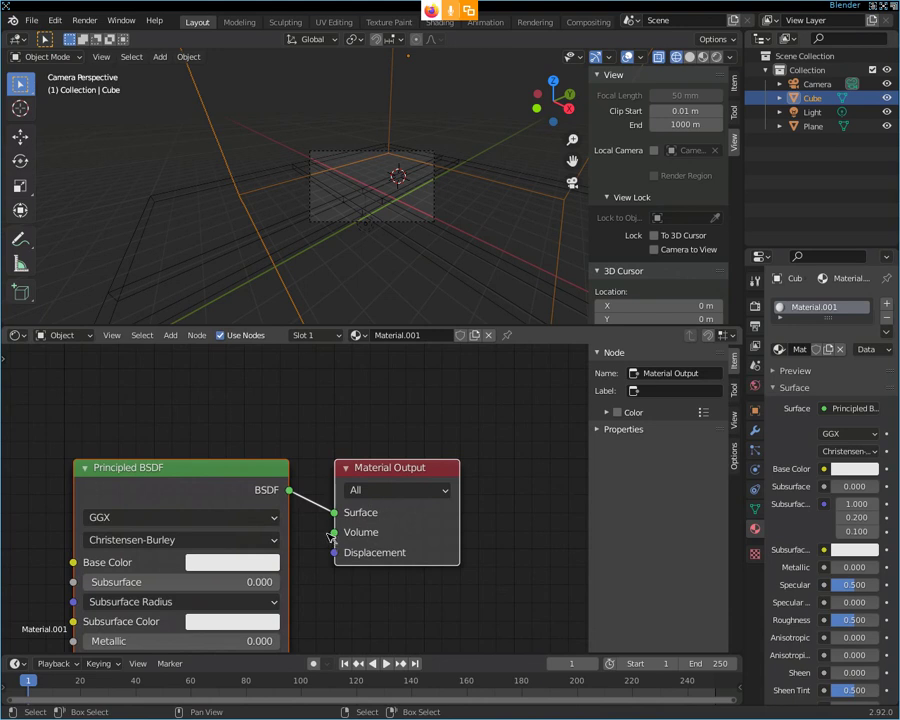
Step: Delete the Principled BSDF node, leaving only Material Output
{"action": "mouse_move", "coordinate": [251, 472]}
{"action": "left_mouse_down"}
{"action": "mouse_move", "coordinate": [352, 375]}
{"action": "mouse_move", "coordinate": [336, 374]}
{"action": "left_mouse_up"}
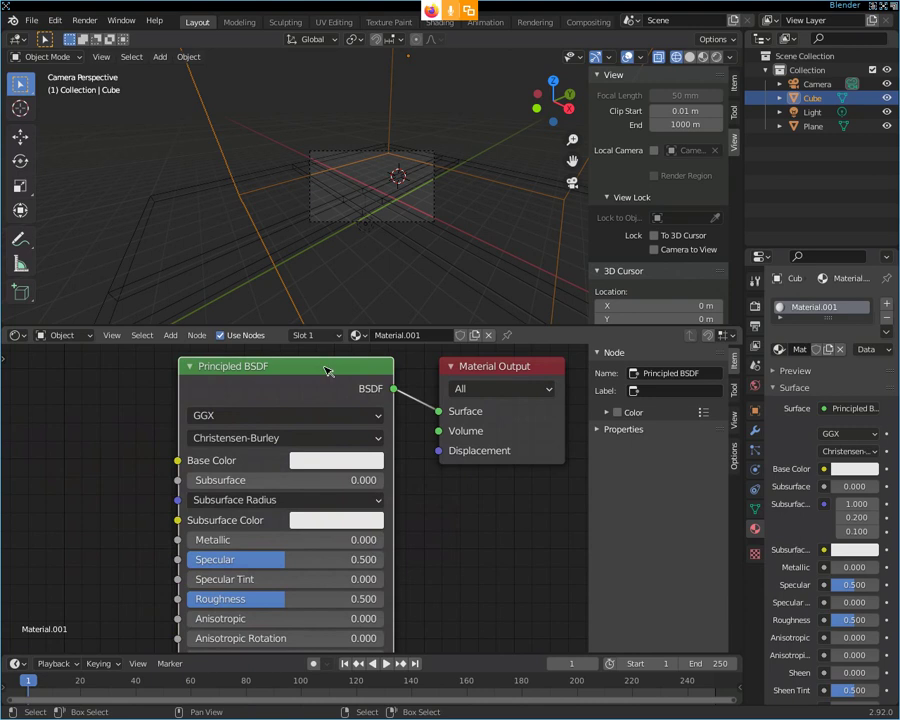
{"action": "key", "text": "Delete"}
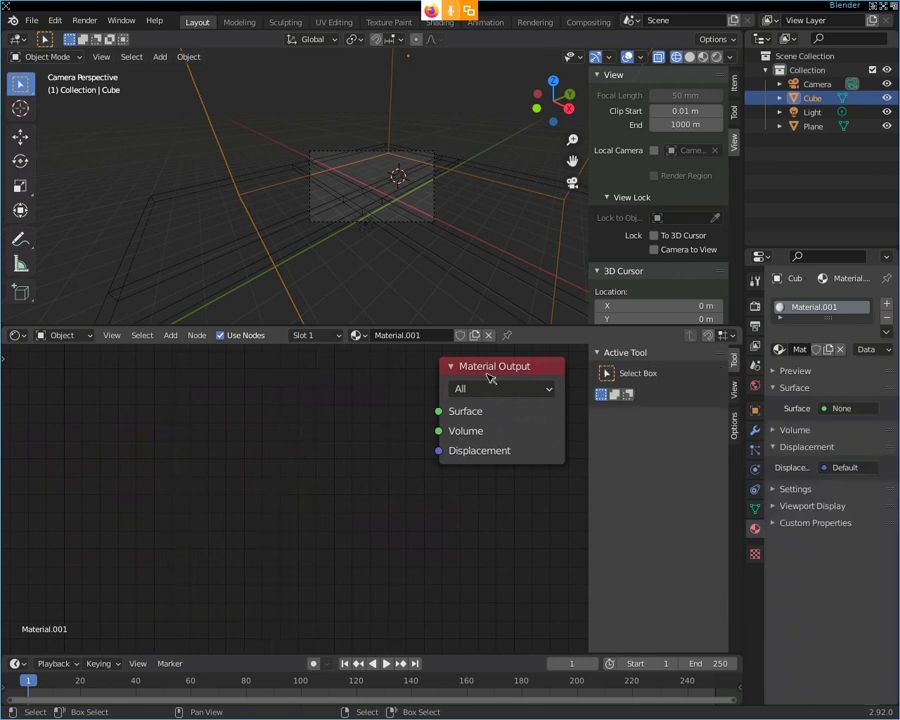
{"action": "left_click_drag", "start_coordinate": [490, 377], "coordinate": [479, 413]}
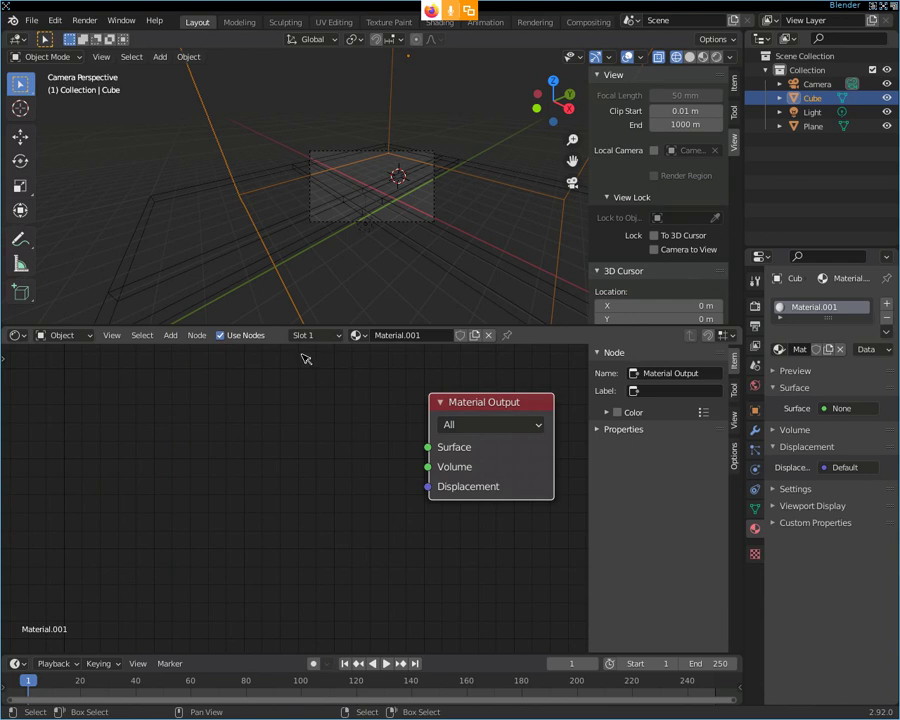
Step: Add a Volume Scatter node to the left of Material Output
{"action": "left_click", "coordinate": [170, 335]}
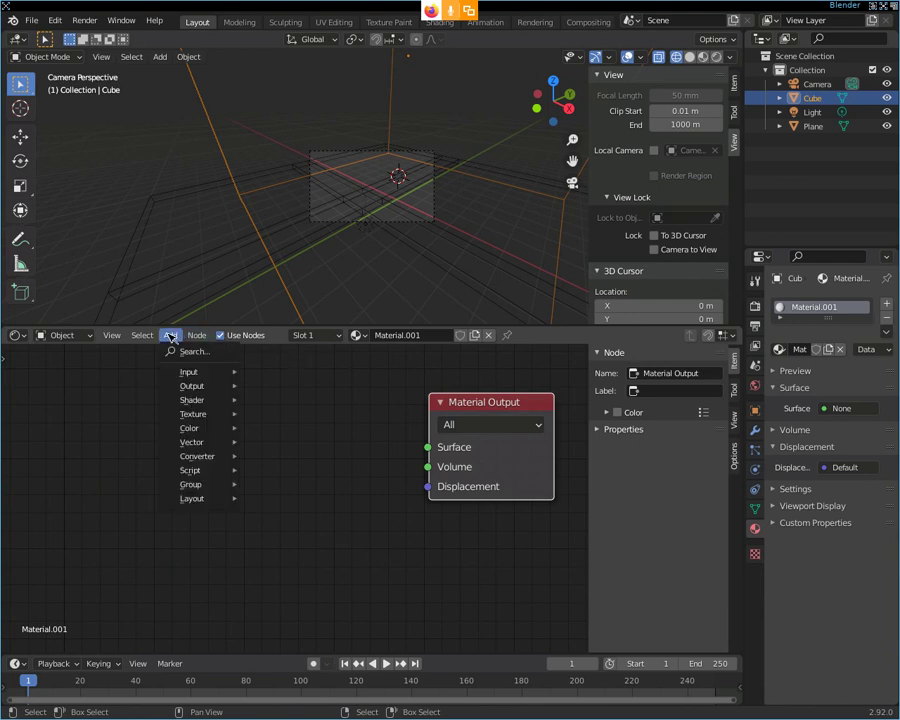
{"action": "left_click", "coordinate": [213, 401]}
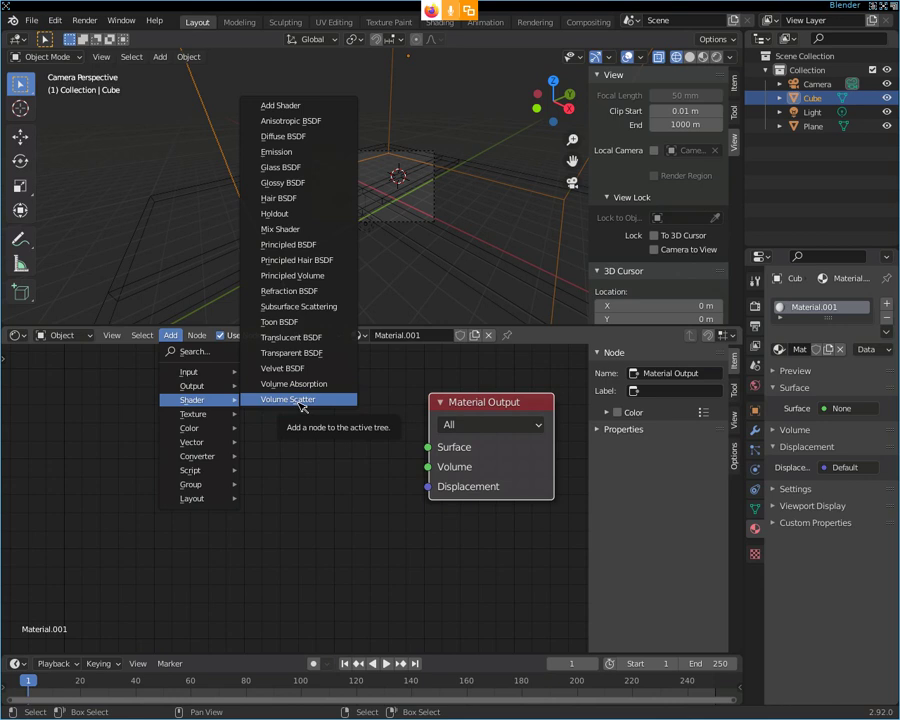
{"action": "left_click", "coordinate": [301, 406]}
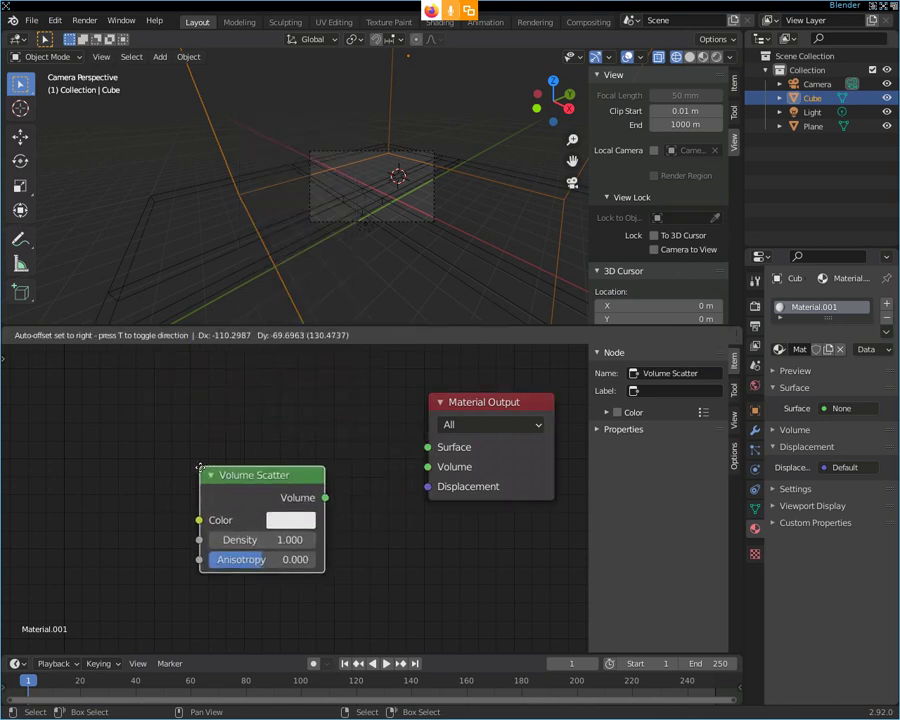
{"action": "left_click", "coordinate": [231, 404]}
Step: Add a Volume Absorption node above Volume Scatter and shift both nodes left
{"action": "left_click", "coordinate": [170, 335]}
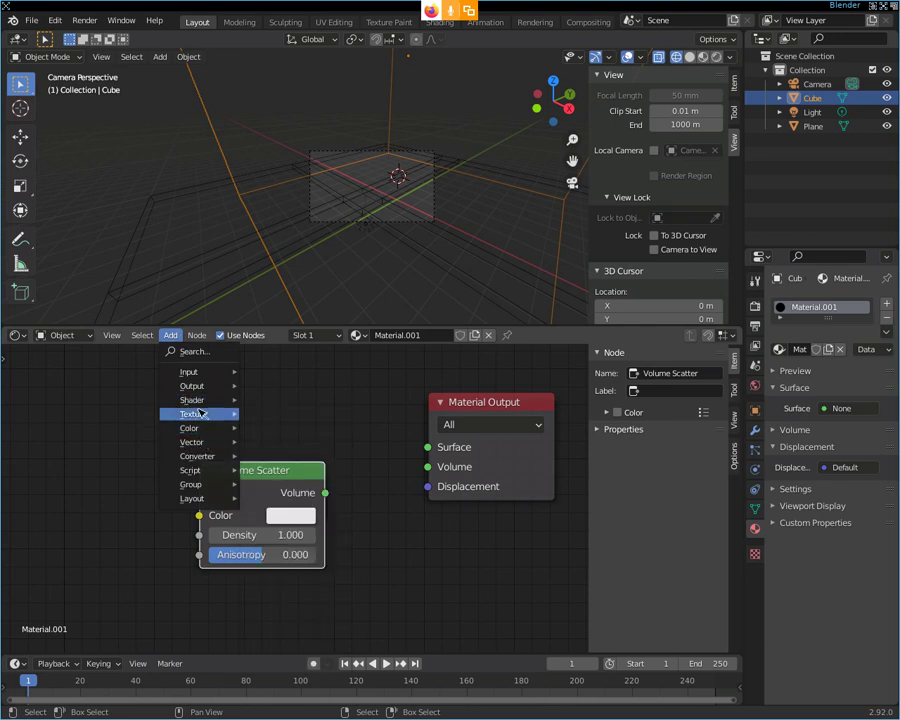
{"action": "mouse_move", "coordinate": [192, 400]}
{"action": "left_click", "coordinate": [300, 383]}
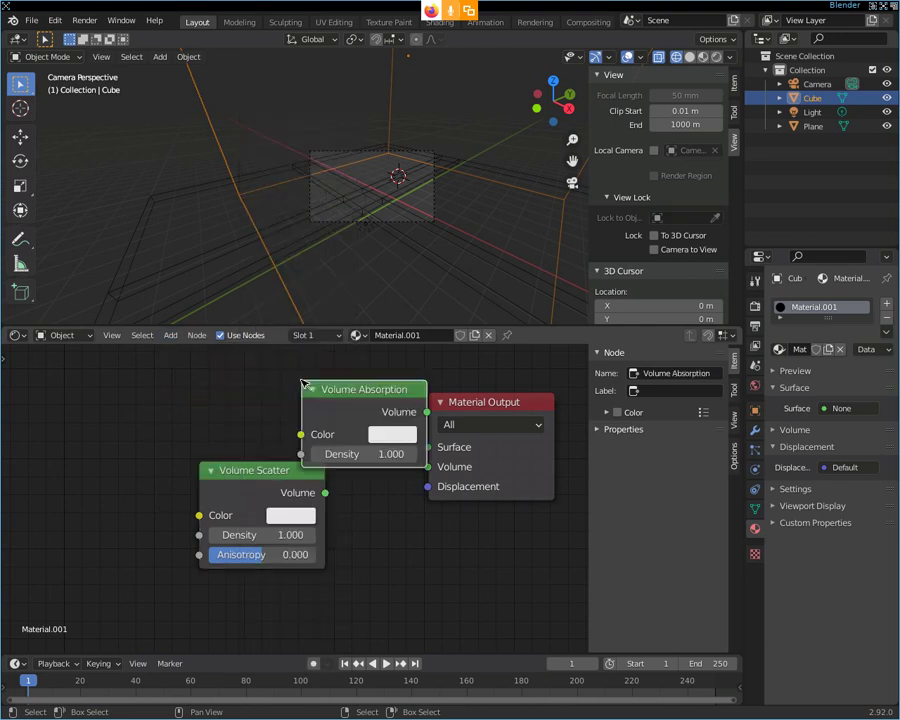
{"action": "left_click", "coordinate": [202, 645]}
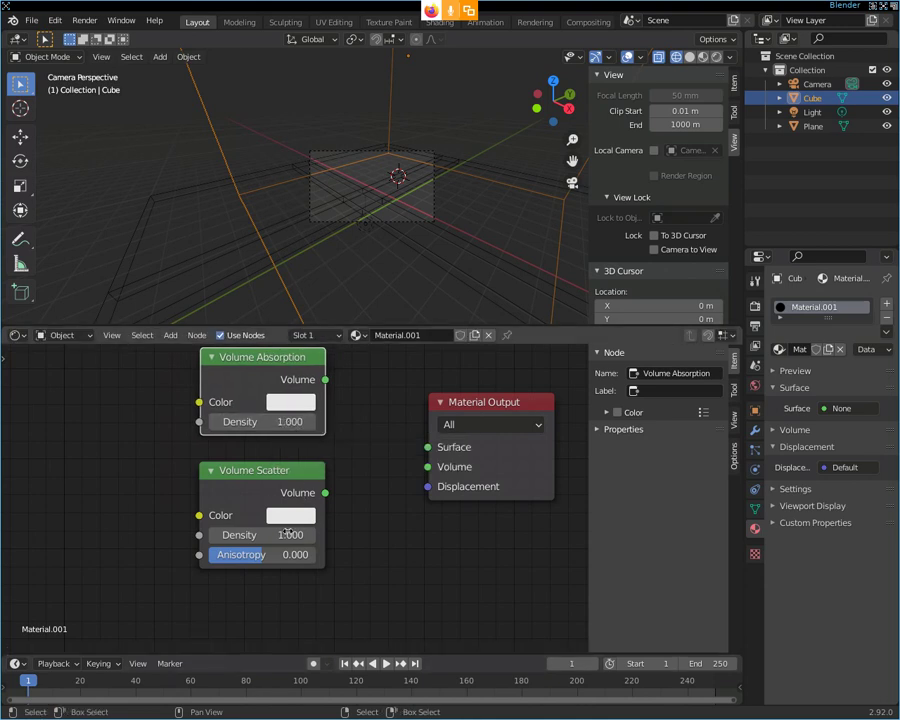
{"action": "left_click_drag", "start_coordinate": [289, 470], "coordinate": [251, 470]}
{"action": "left_click_drag", "start_coordinate": [260, 357], "coordinate": [222, 357]}
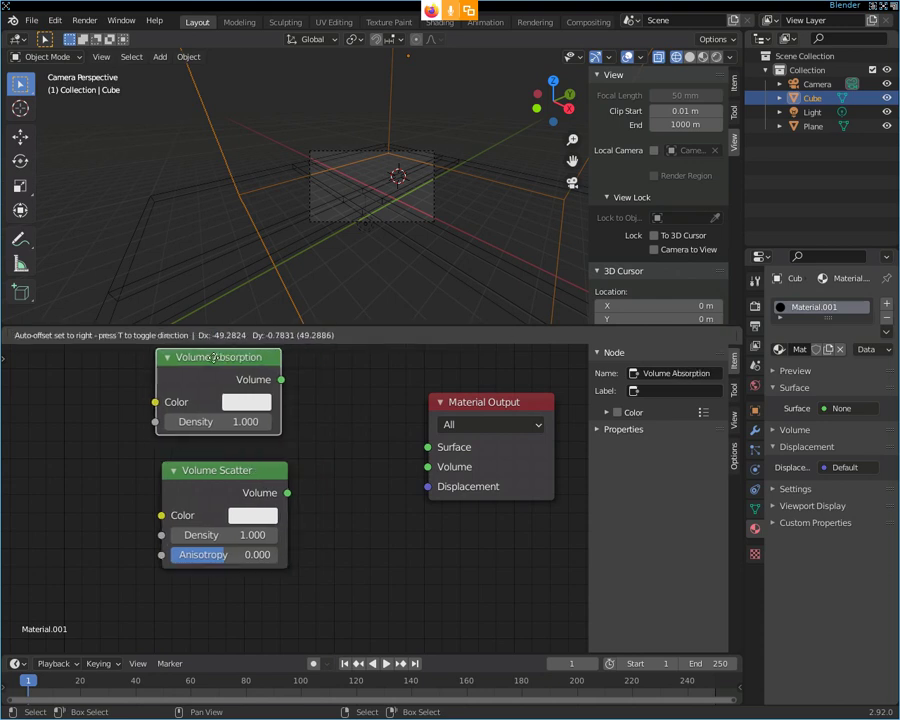
{"action": "left_click", "coordinate": [170, 335]}
{"action": "mouse_move", "coordinate": [195, 400]}
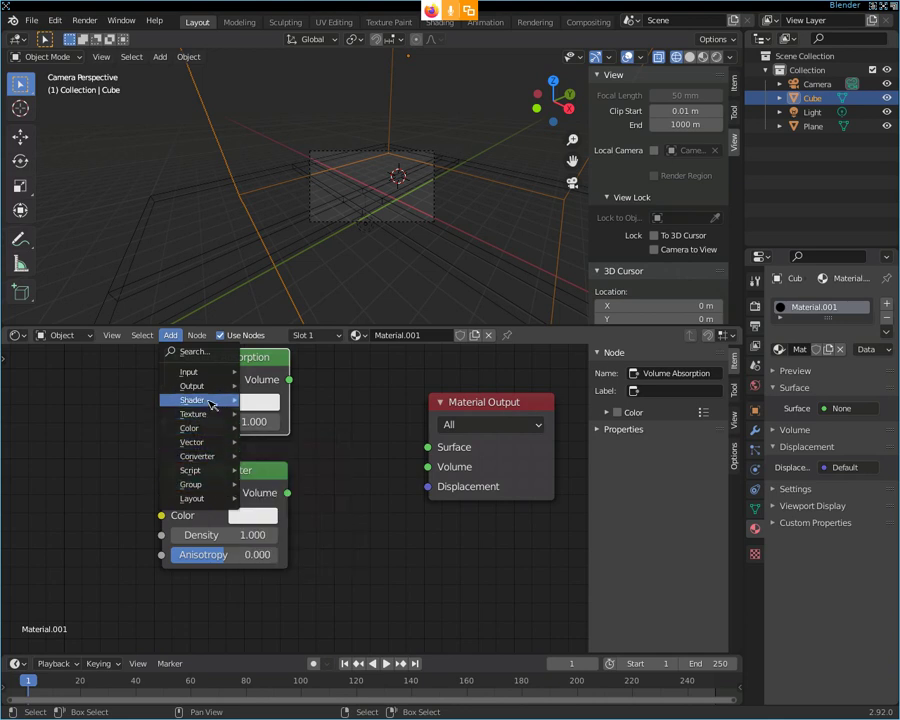
Step: Add a Mix Shader combining Volume Absorption and Volume Scatter into Material Output's Volume
{"action": "left_click", "coordinate": [291, 230]}
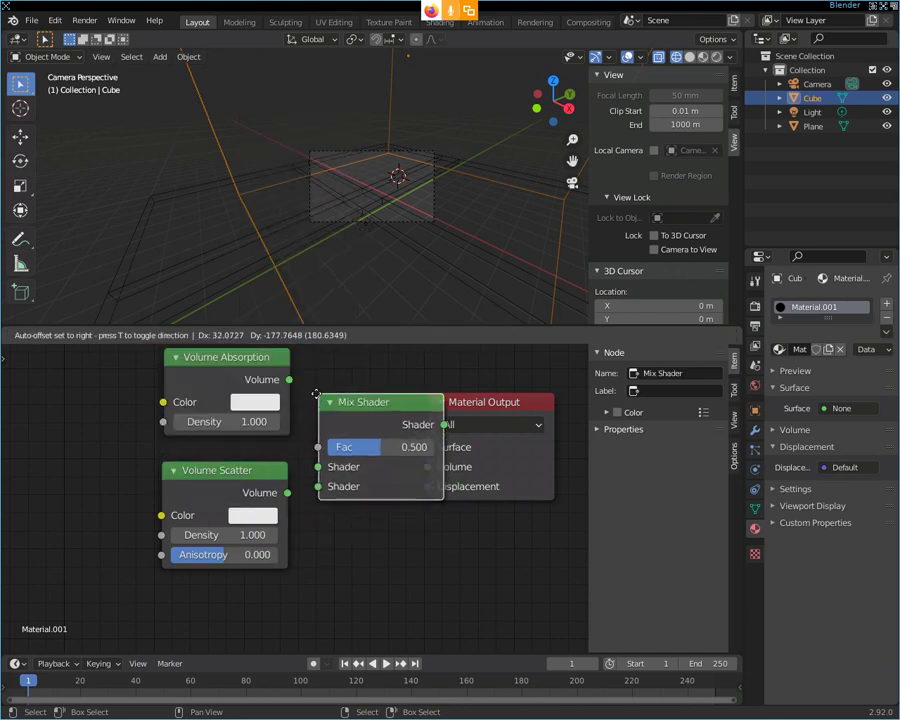
{"action": "left_click", "coordinate": [345, 383]}
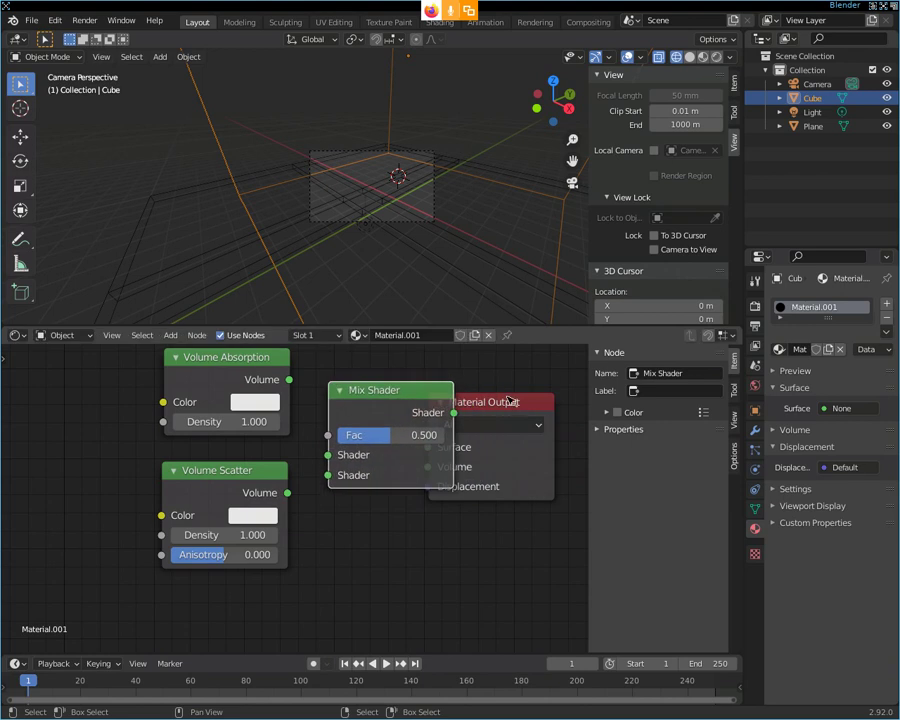
{"action": "left_click_drag", "start_coordinate": [510, 402], "coordinate": [560, 365]}
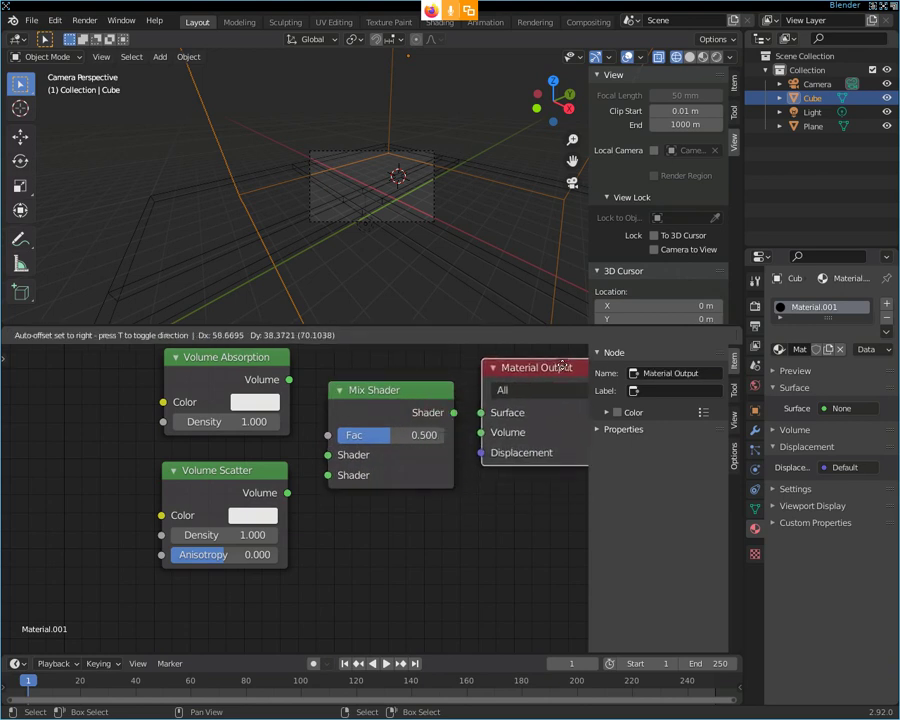
{"action": "left_click_drag", "start_coordinate": [560, 365], "coordinate": [563, 643]}
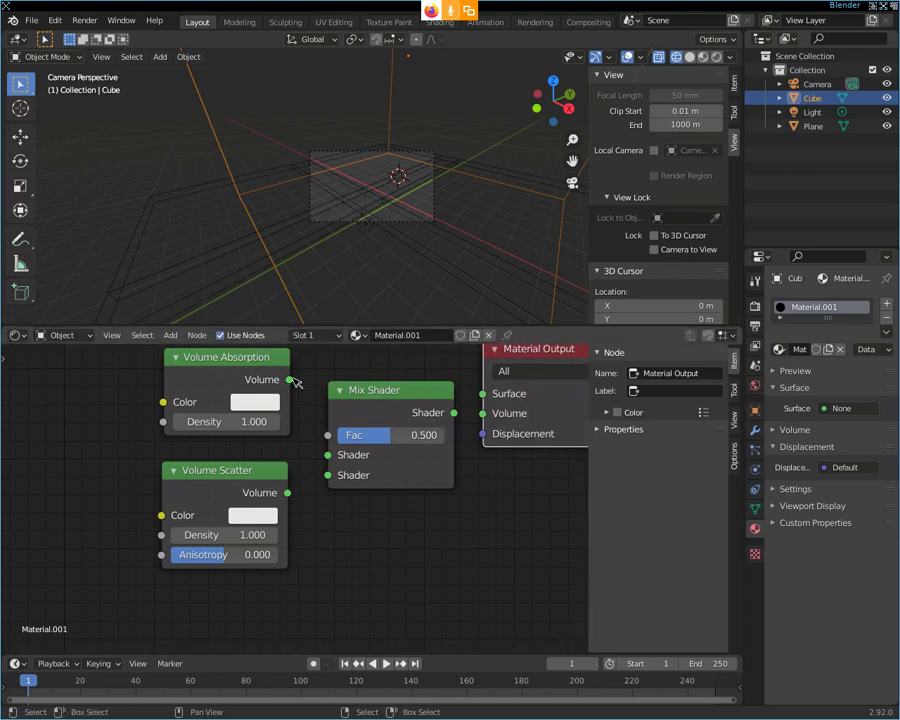
{"action": "left_click_drag", "start_coordinate": [290, 380], "coordinate": [327, 455]}
{"action": "left_click_drag", "start_coordinate": [288, 494], "coordinate": [328, 475]}
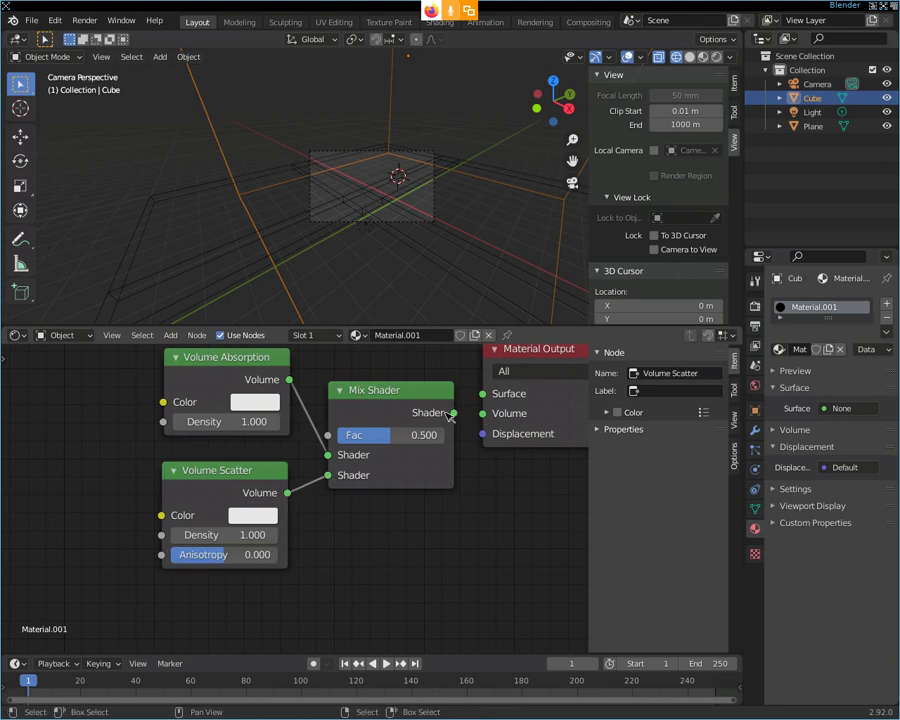
{"action": "left_click_drag", "start_coordinate": [455, 413], "coordinate": [485, 413]}
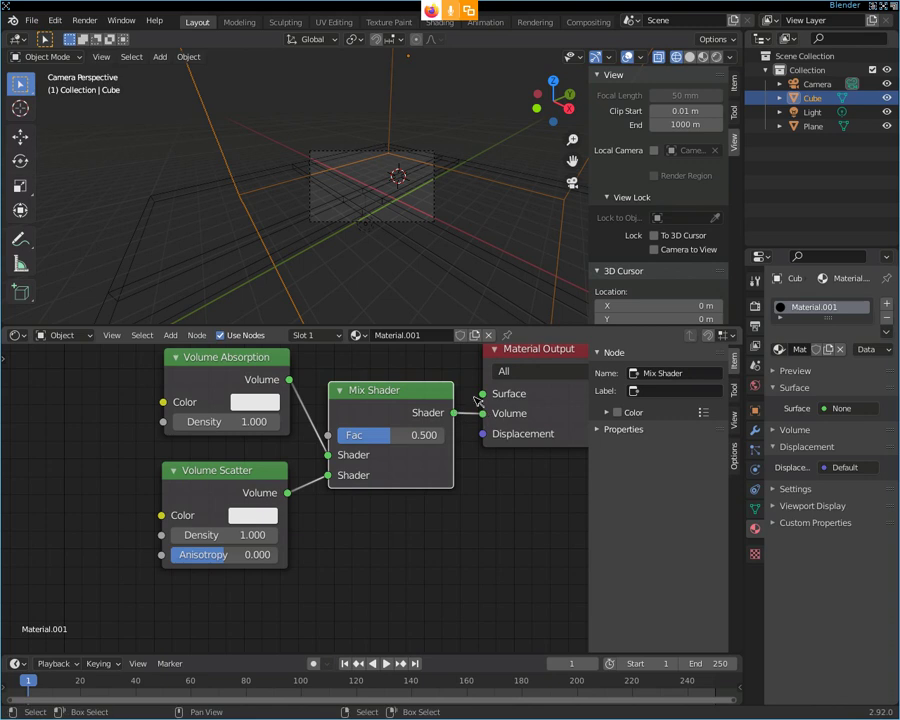
Step: Tidy the node positions and raise the Mix Shader Fac to 0.783
{"action": "key", "text": "g"}
{"action": "left_click", "coordinate": [481, 406]}
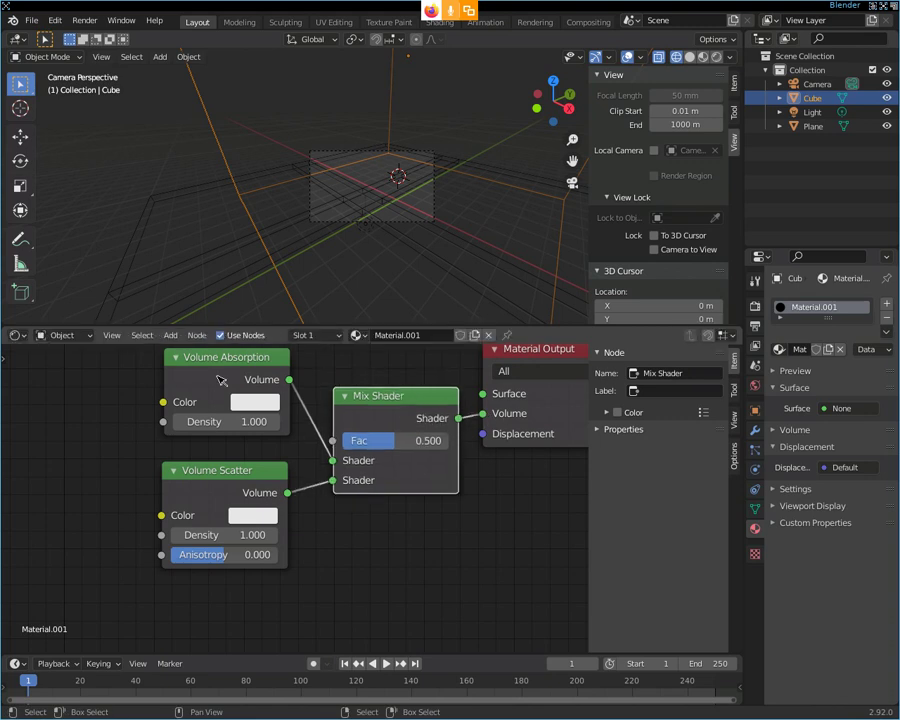
{"action": "left_click_drag", "start_coordinate": [214, 362], "coordinate": [201, 363]}
{"action": "left_click_drag", "start_coordinate": [240, 477], "coordinate": [224, 478]}
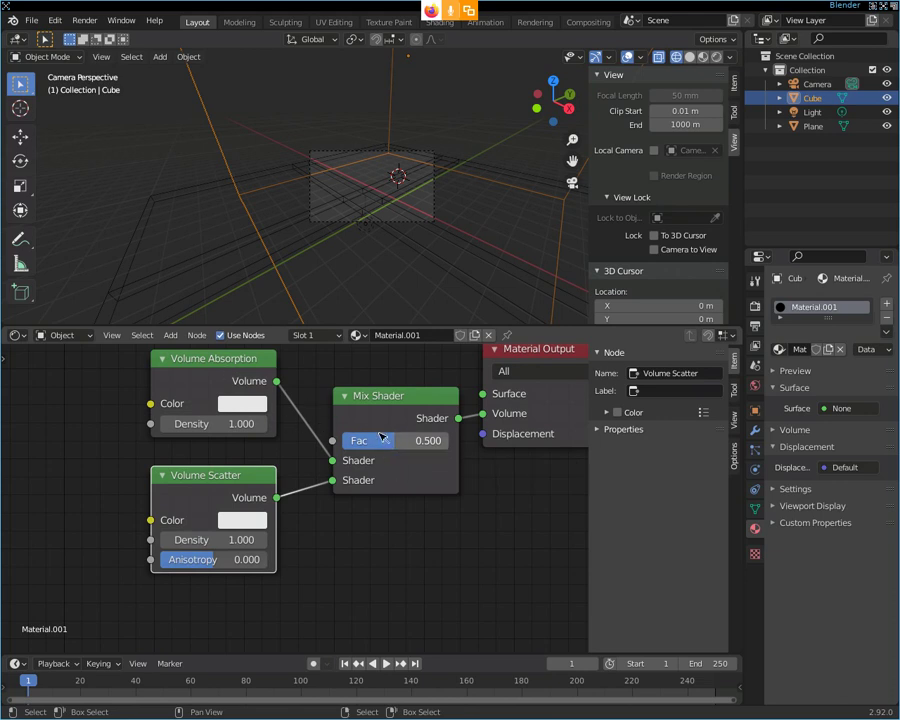
{"action": "left_click_drag", "start_coordinate": [379, 437], "coordinate": [406, 437]}
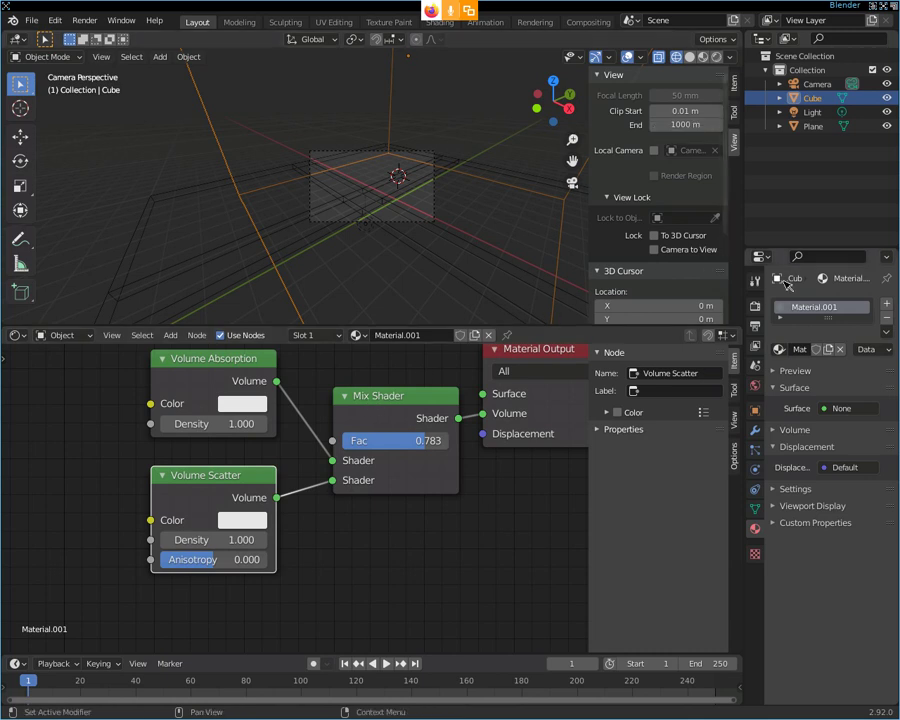
Step: Render frame 1 in Cycles and zoom out to see the whole render
{"action": "left_click", "coordinate": [756, 305]}
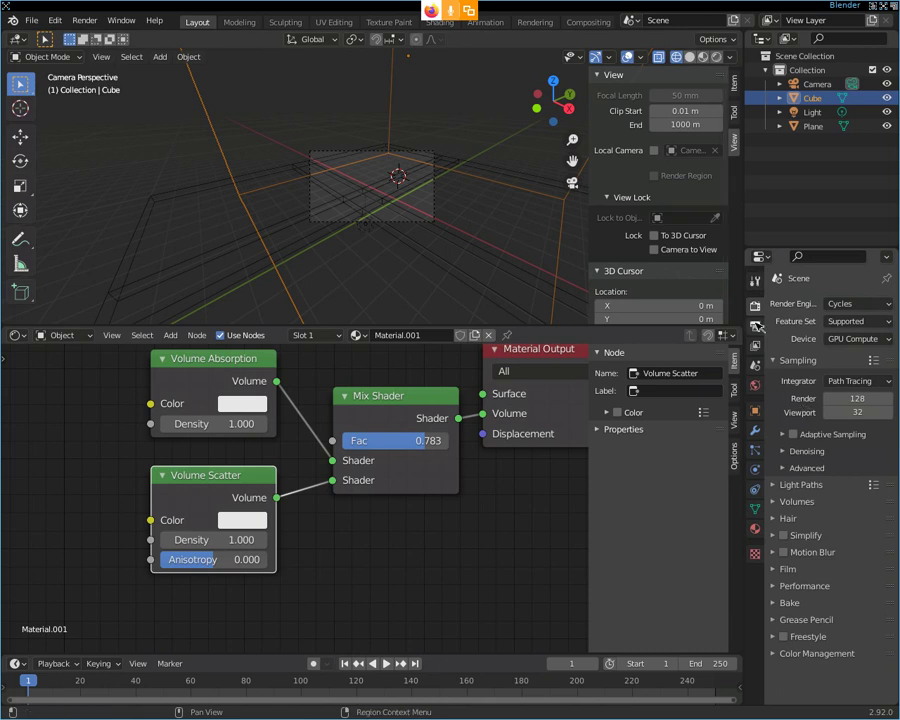
{"action": "left_click", "coordinate": [757, 326]}
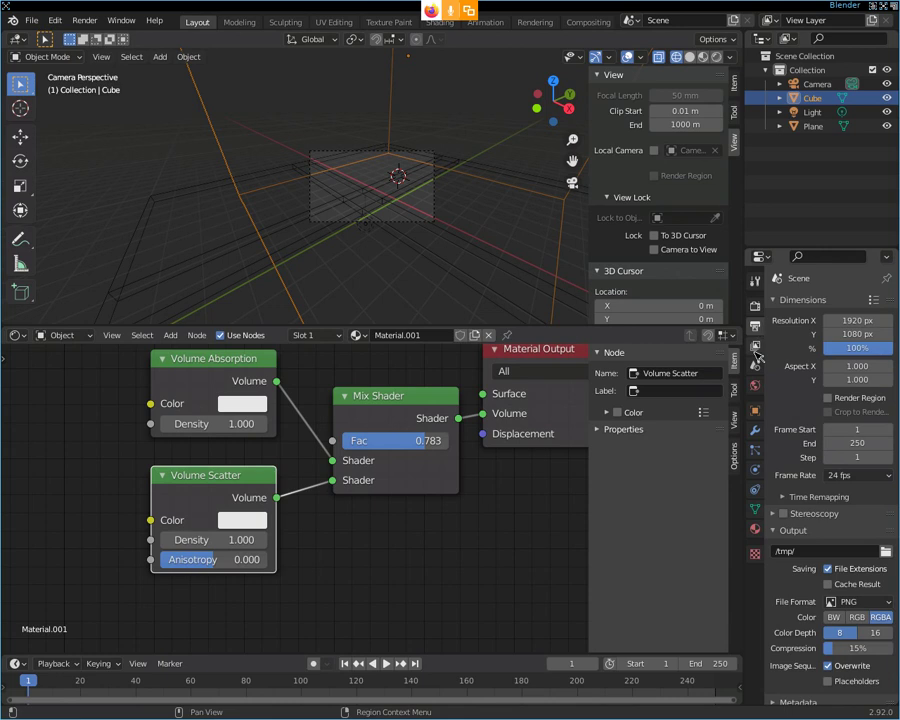
{"action": "left_click", "coordinate": [80, 20]}
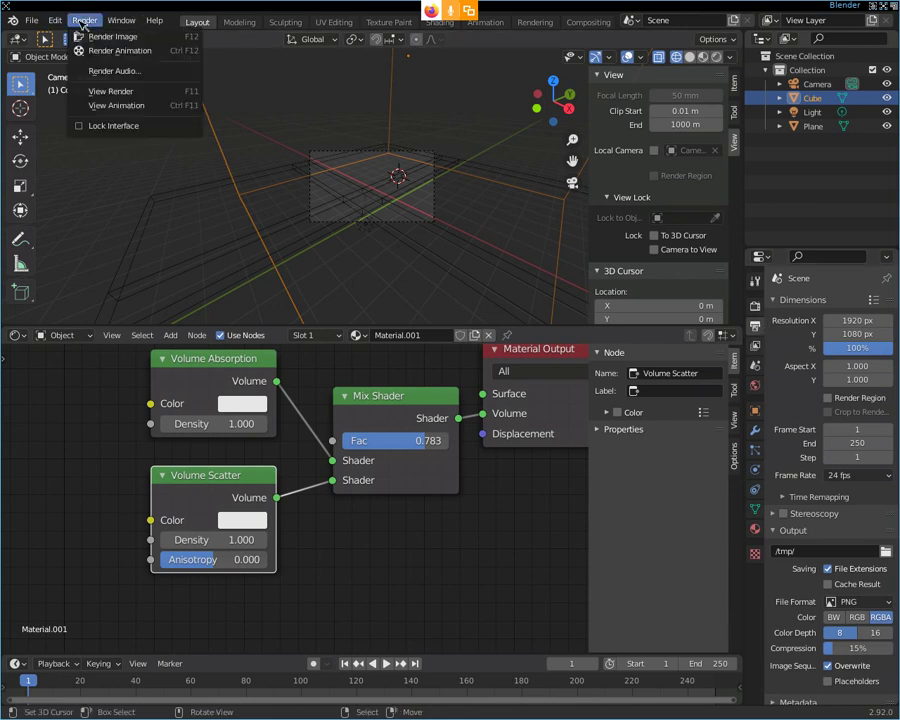
{"action": "left_click", "coordinate": [131, 36]}
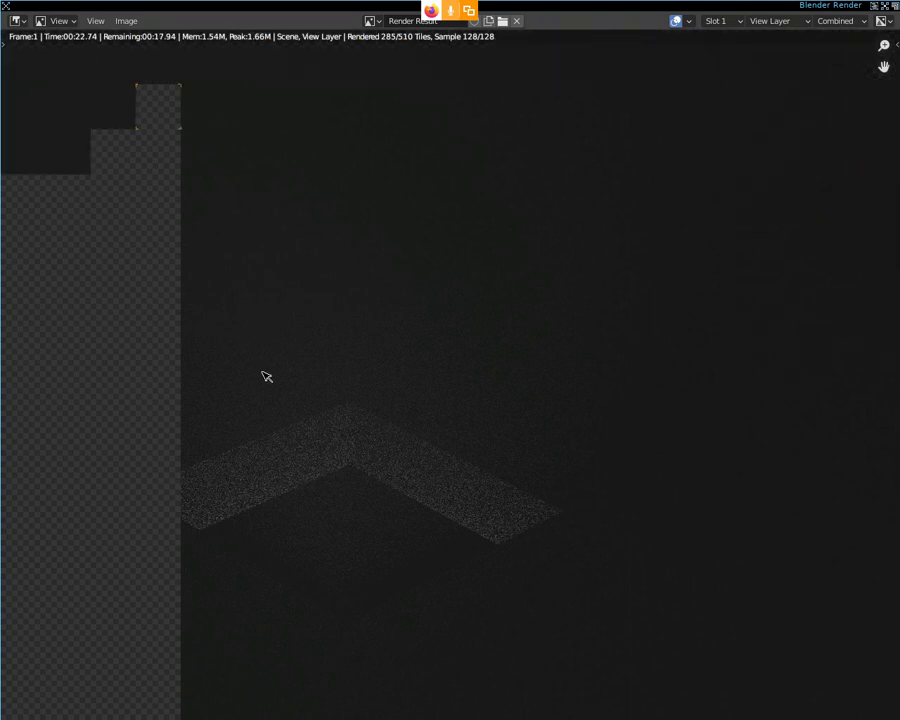
{"action": "scroll", "coordinate": [283, 360], "scroll_direction": "down", "scroll_amount": 3}
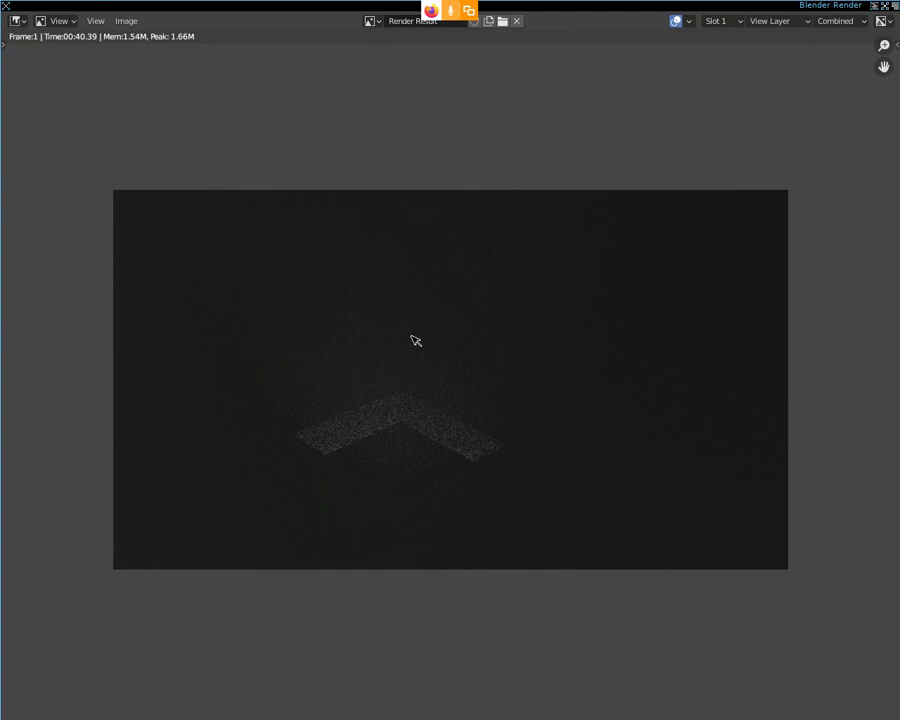
Step: Close the render, lower the Mix Shader Fac to 0.317, and switch the viewport to Rendered shading
{"action": "key", "text": "Escape"}
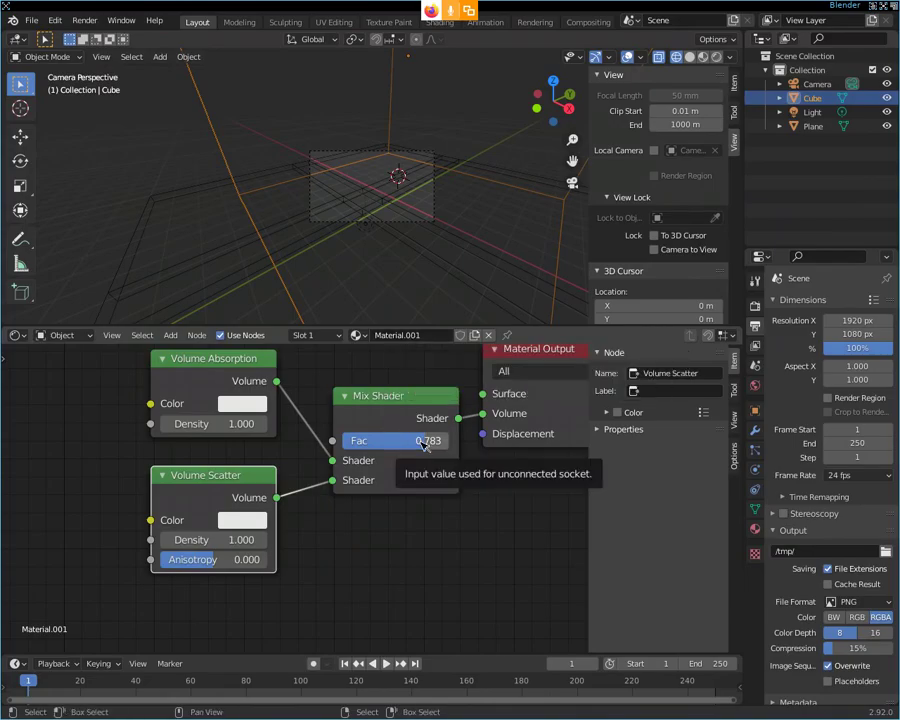
{"action": "left_click_drag", "start_coordinate": [423, 446], "coordinate": [374, 446]}
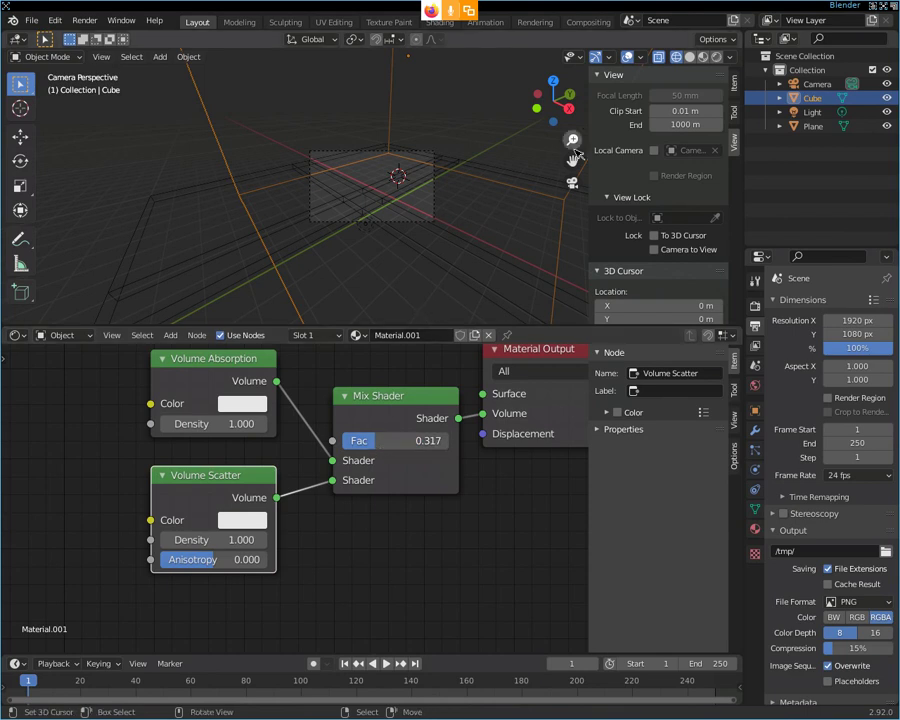
{"action": "left_click", "coordinate": [718, 57]}
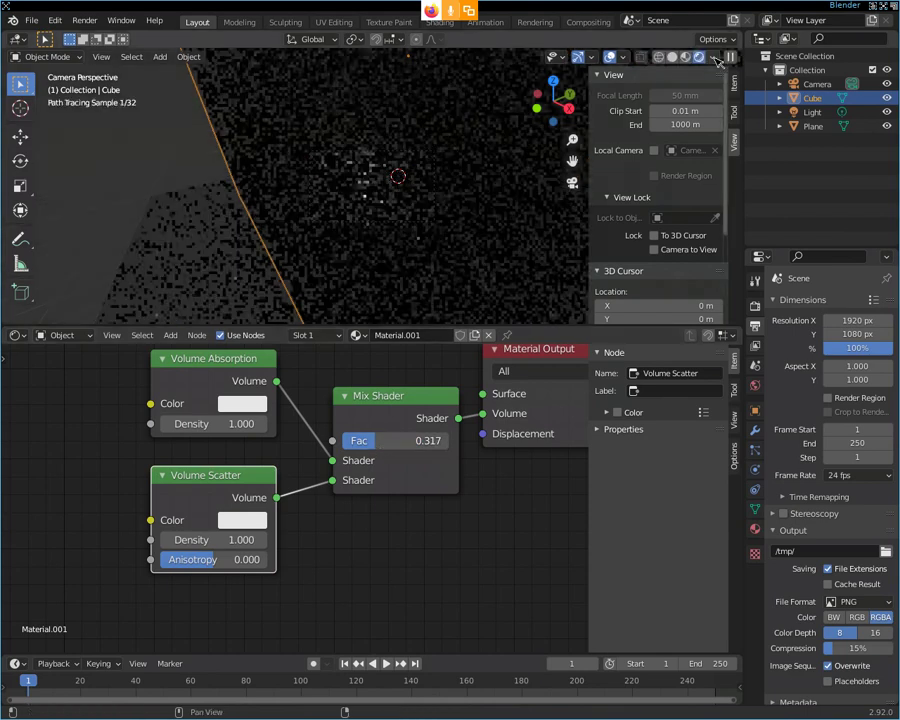
Step: Fine-tune the Mix Shader Fac down to 0.208
{"action": "left_click", "coordinate": [375, 442]}
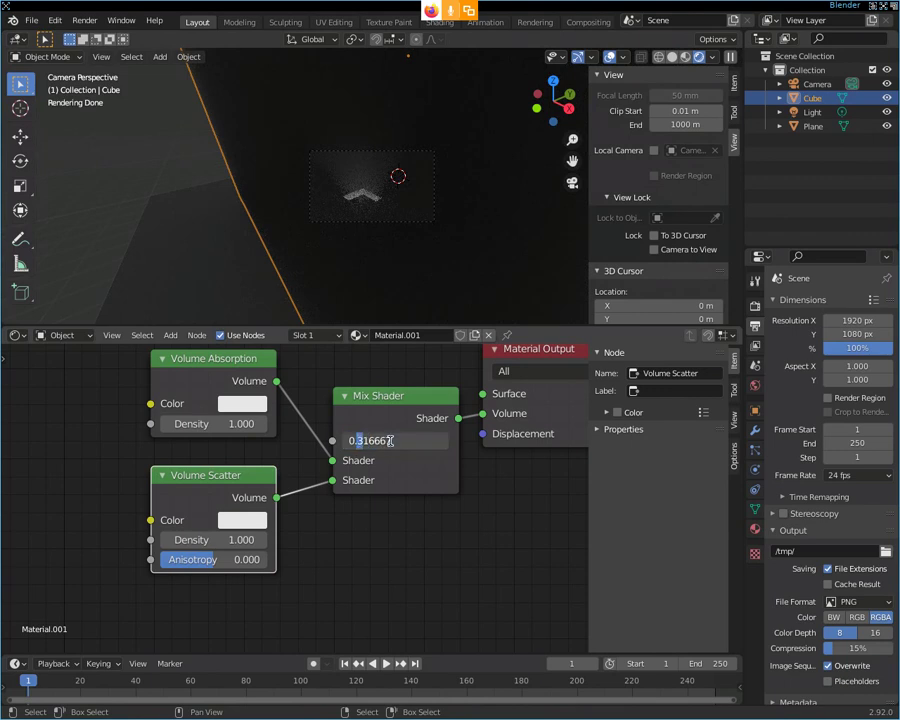
{"action": "key", "text": "Return"}
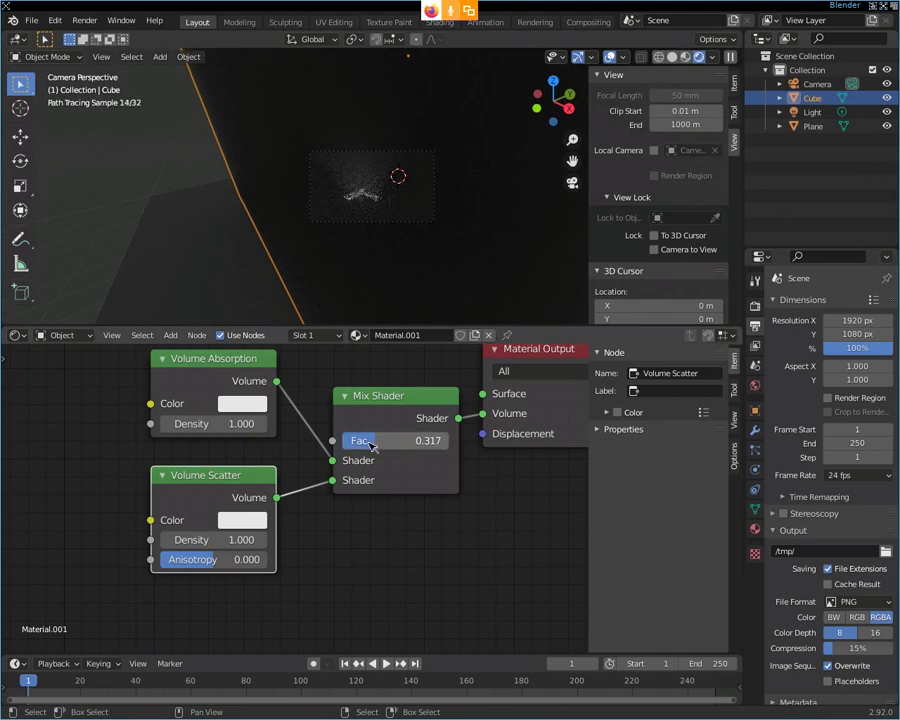
{"action": "left_click", "coordinate": [372, 442]}
{"action": "left_click", "coordinate": [426, 442]}
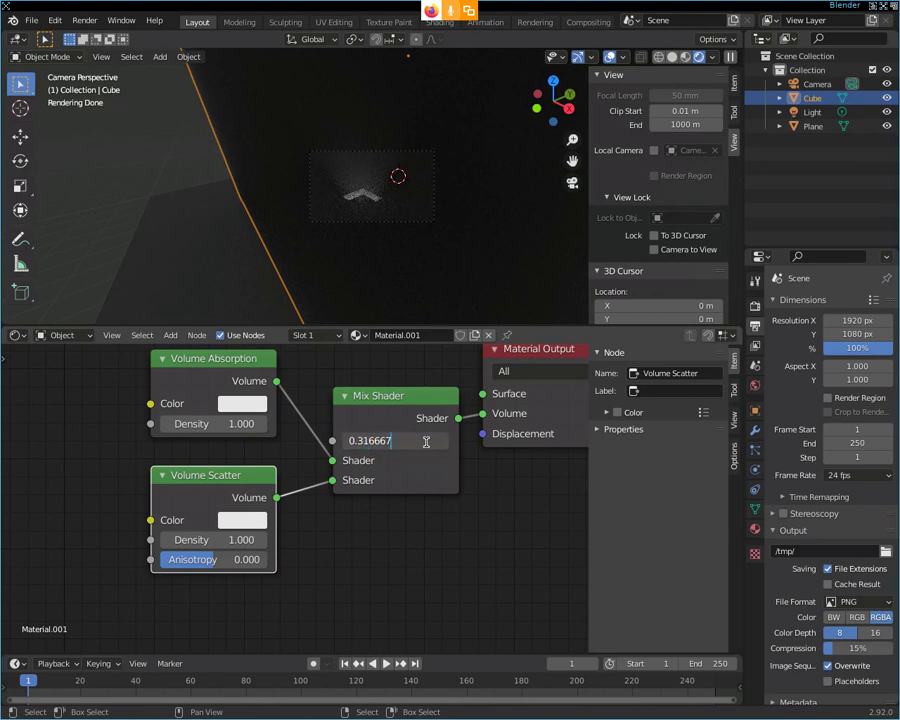
{"action": "key", "text": "Return"}
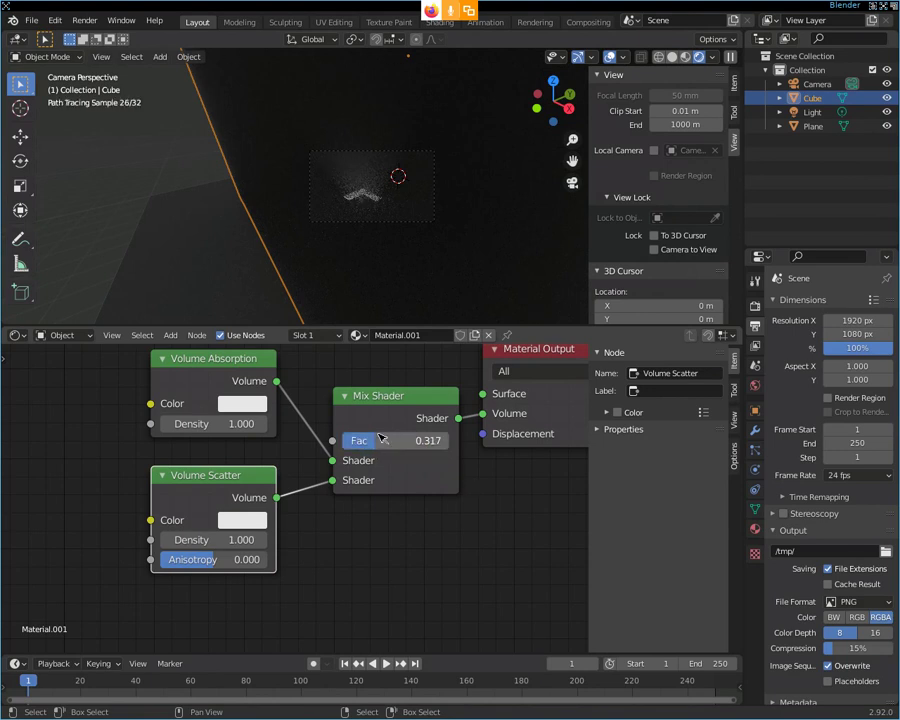
{"action": "left_click_drag", "start_coordinate": [380, 437], "coordinate": [363, 440]}
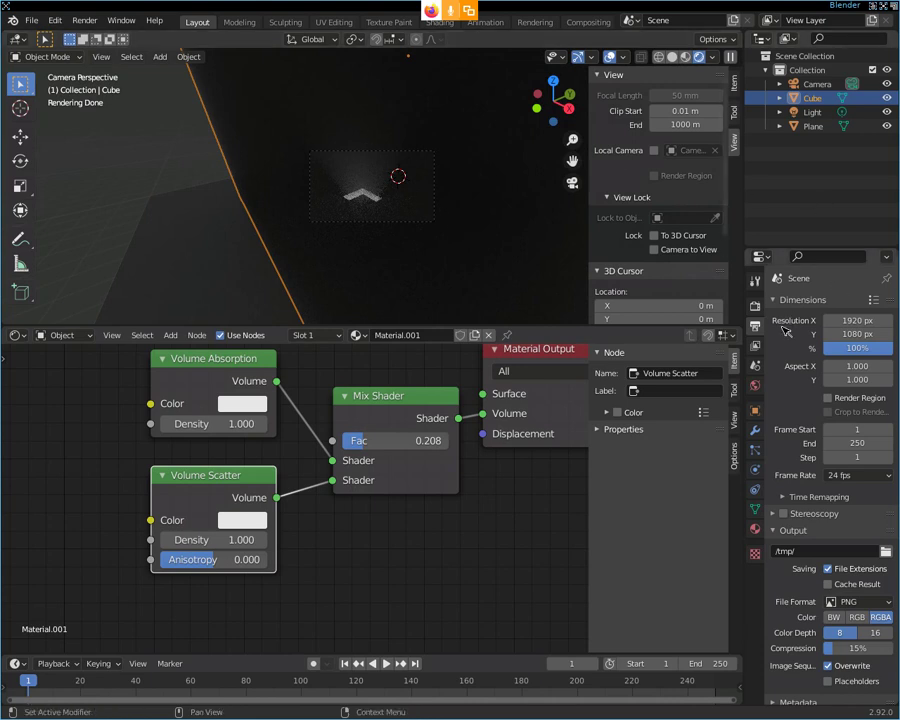
{"action": "left_click", "coordinate": [755, 306]}
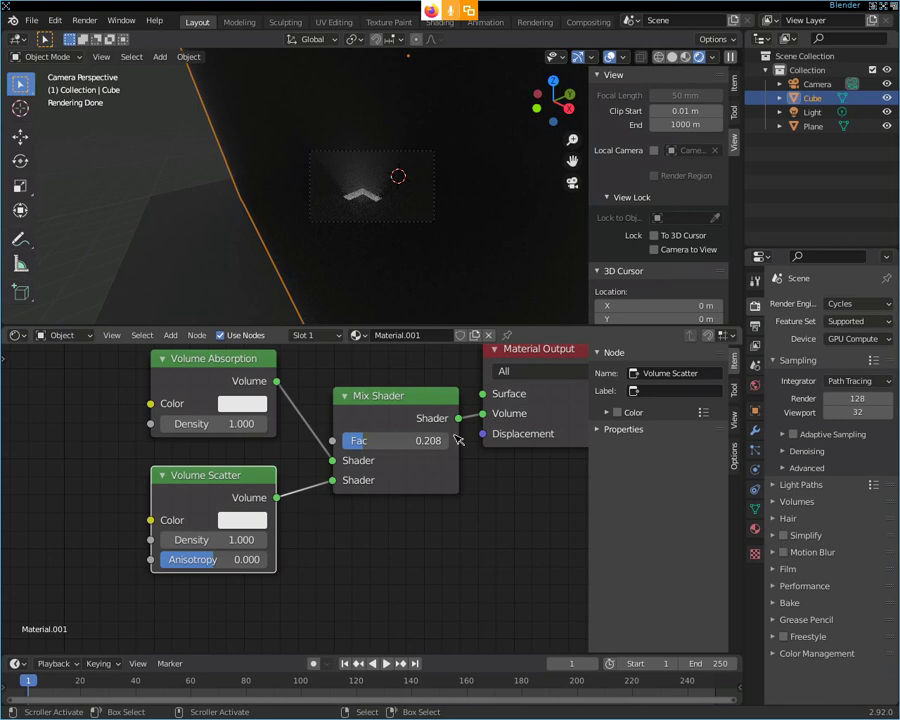
Step: Review the Render and Output settings, then render a new image with the 0.208 mix
{"action": "left_click", "coordinate": [755, 281]}
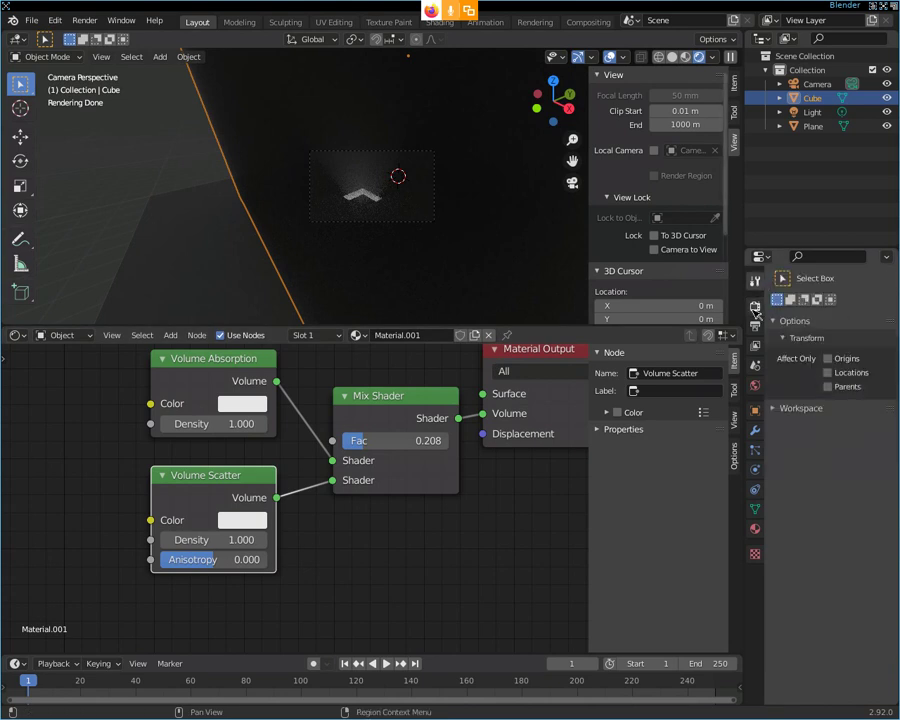
{"action": "left_click", "coordinate": [755, 308]}
{"action": "left_click", "coordinate": [755, 326]}
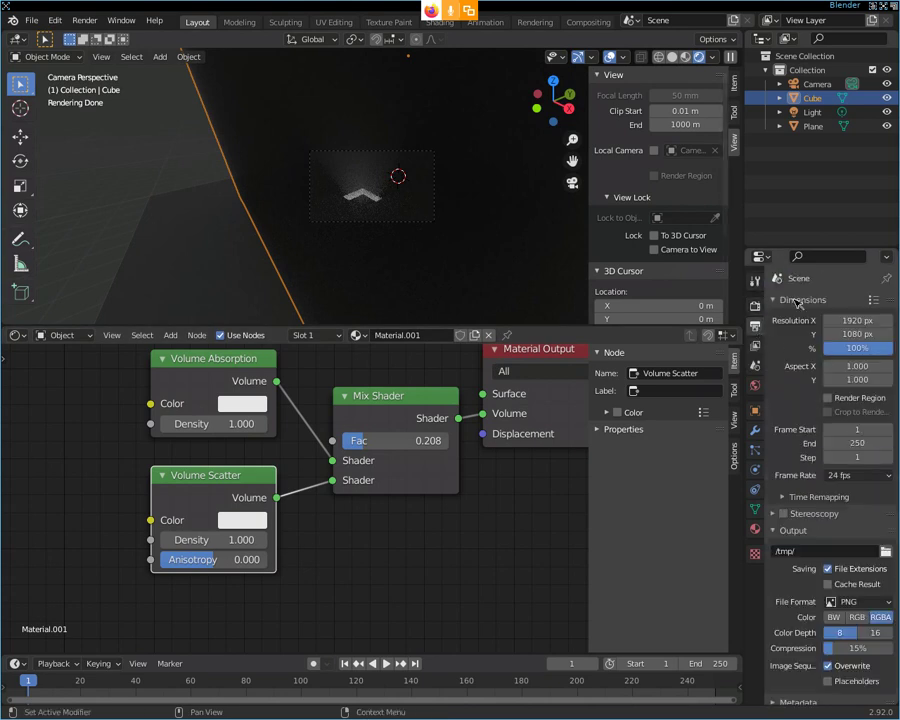
{"action": "left_click", "coordinate": [755, 305]}
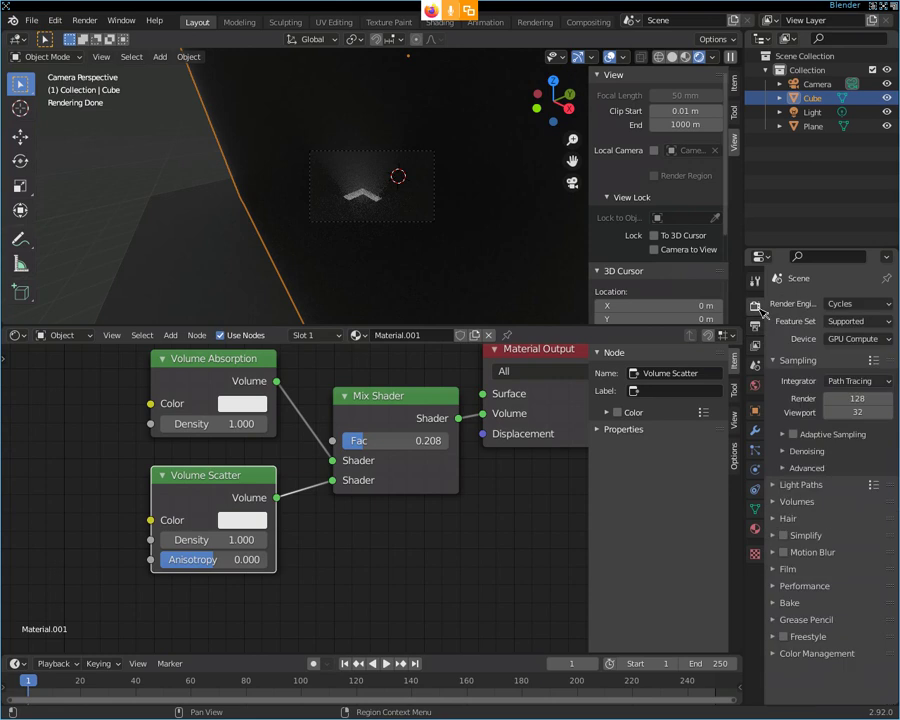
{"action": "left_click", "coordinate": [756, 326]}
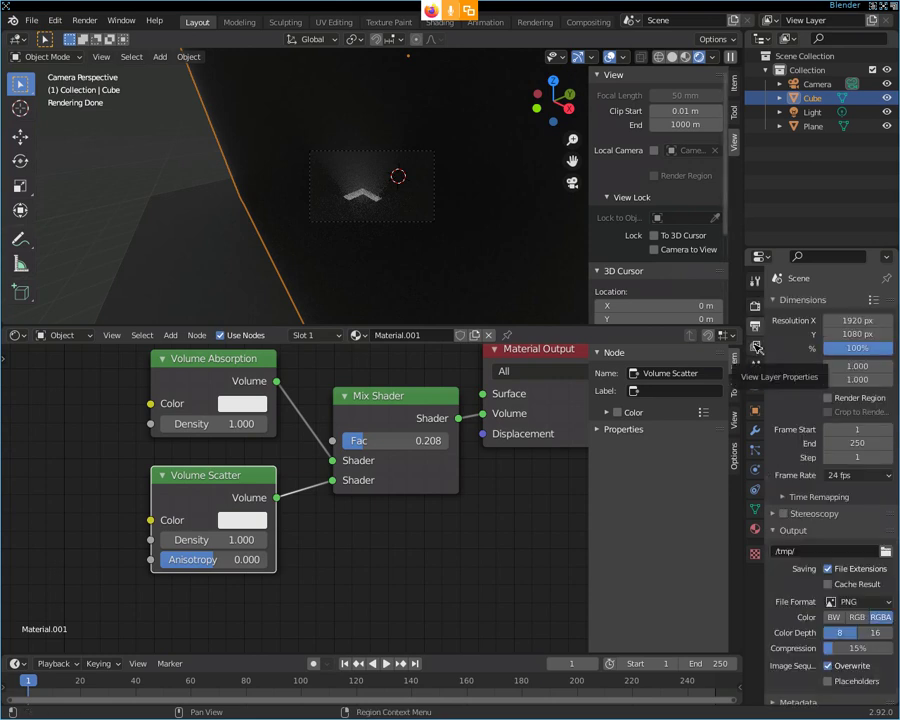
{"action": "left_click", "coordinate": [77, 20]}
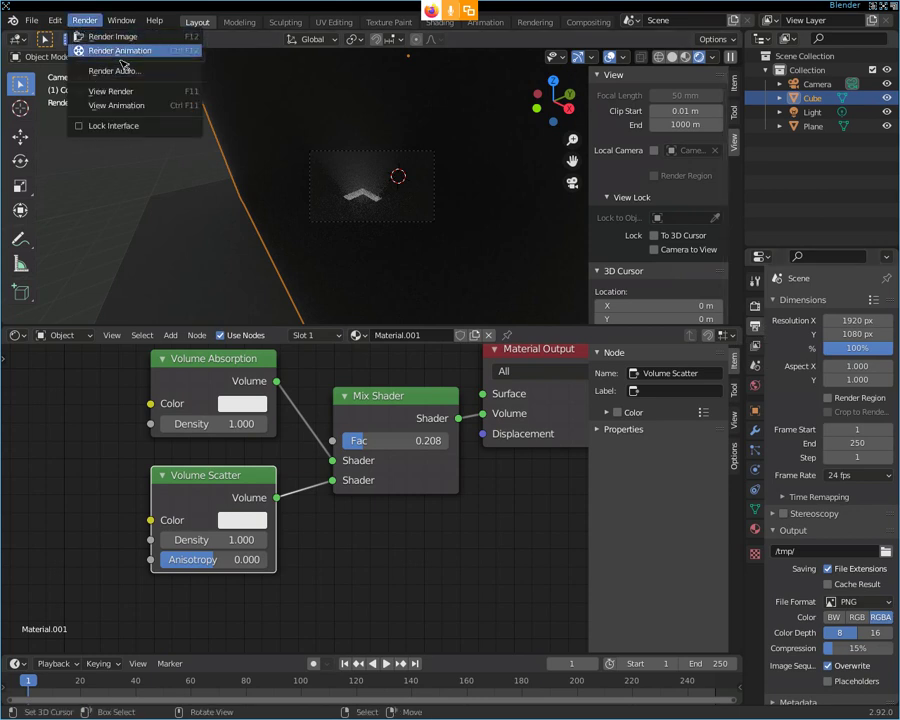
{"action": "left_click", "coordinate": [123, 38]}
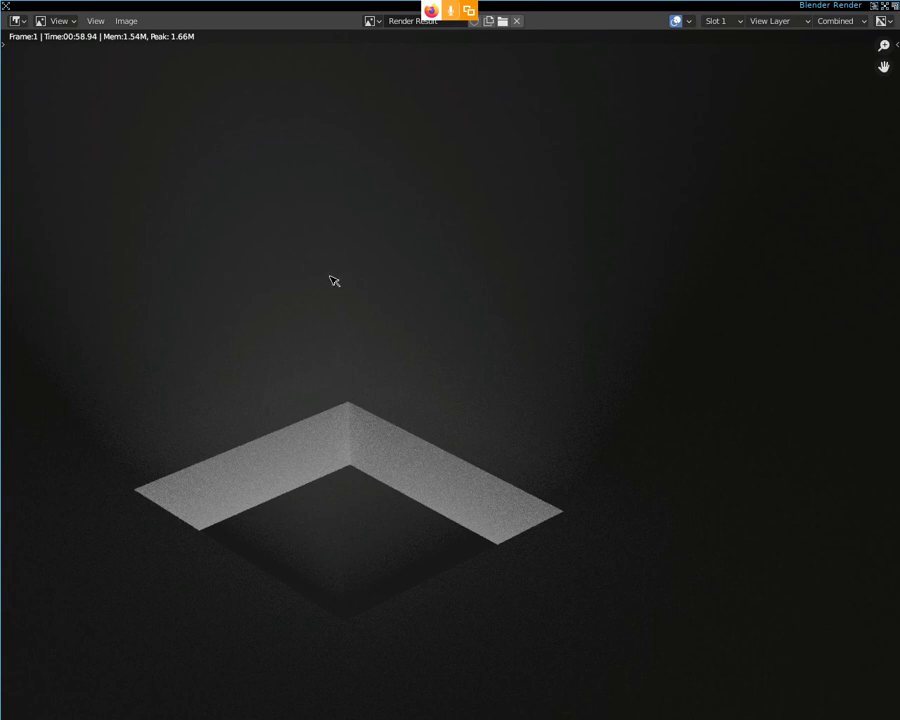
Step: Close the render window and move the Volume Scatter and Volume Absorption nodes further left
{"action": "key", "text": "Escape"}
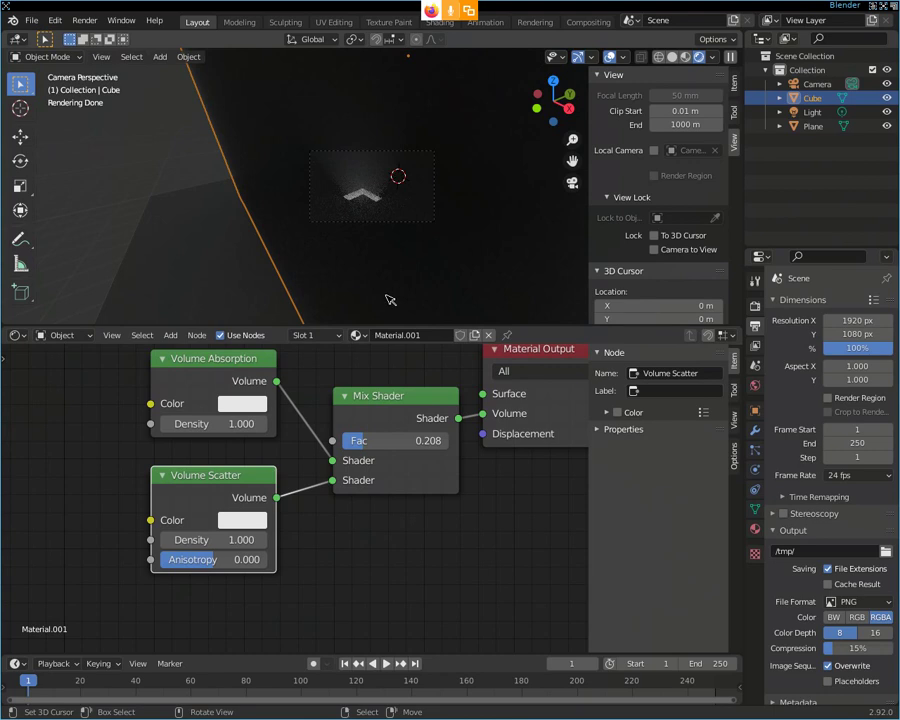
{"action": "left_click_drag", "start_coordinate": [246, 476], "coordinate": [219, 477]}
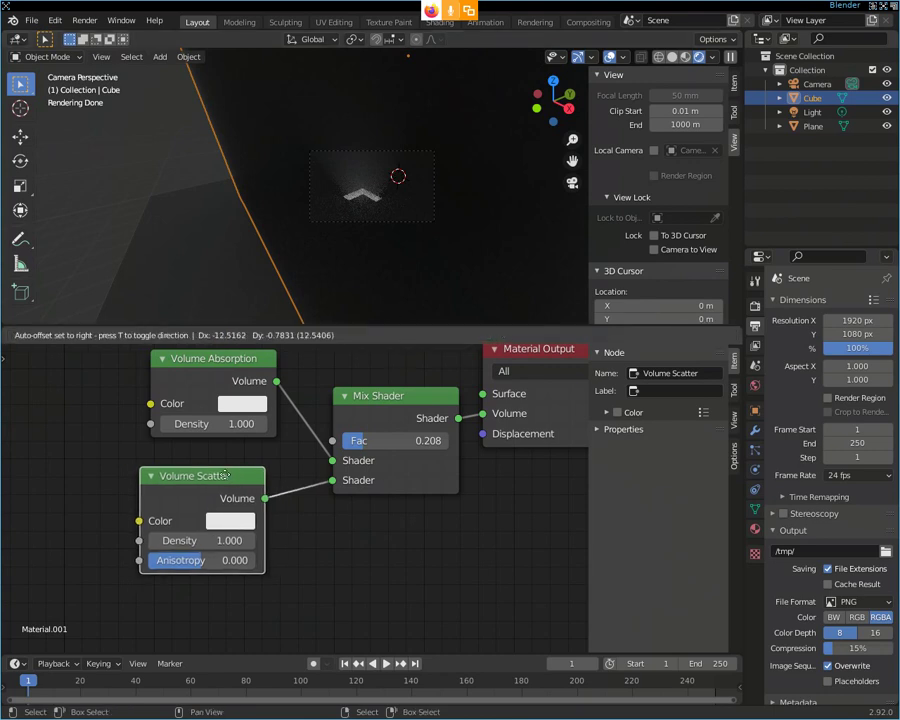
{"action": "mouse_move", "coordinate": [237, 359]}
{"action": "left_mouse_down"}
{"action": "mouse_move", "coordinate": [168, 362]}
{"action": "mouse_move", "coordinate": [208, 362]}
{"action": "left_mouse_up"}
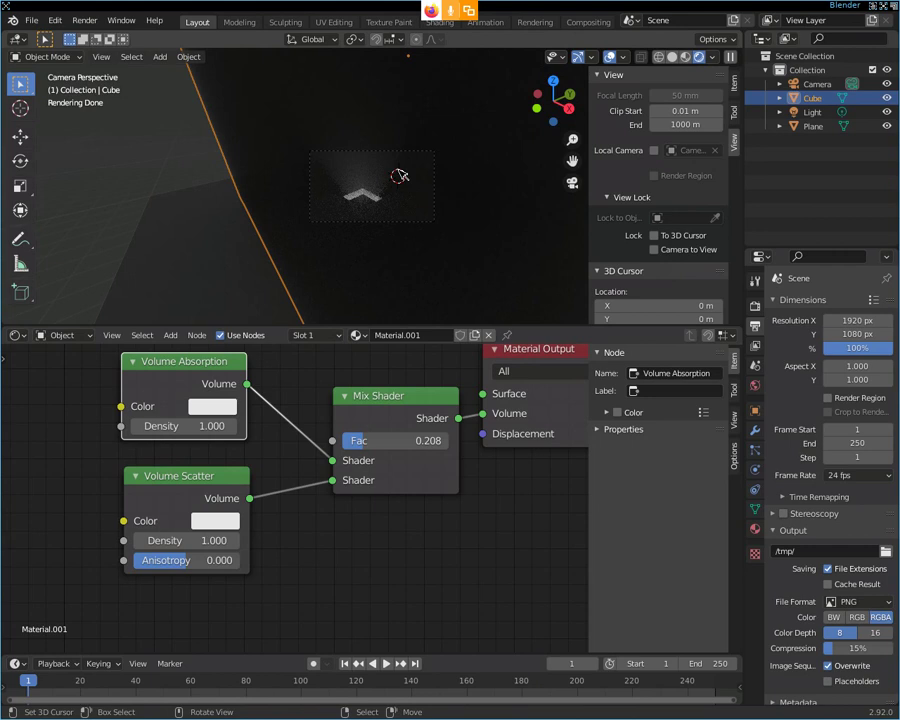
{"action": "left_click", "coordinate": [173, 335]}
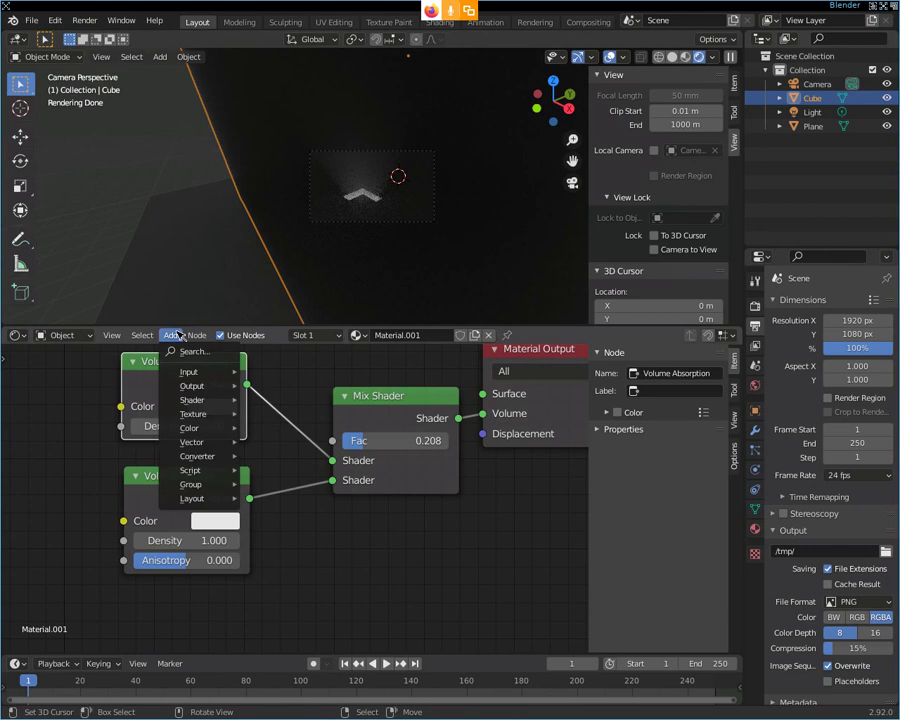
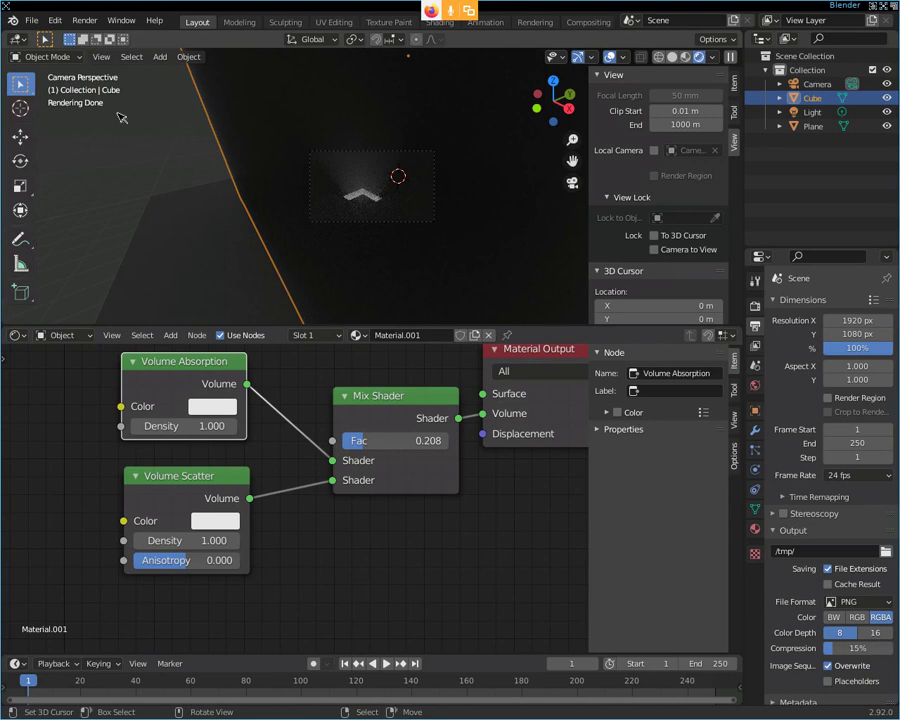
Step: Save the volume-shader scene under the new file name volume.blend
{"action": "left_click", "coordinate": [35, 19]}
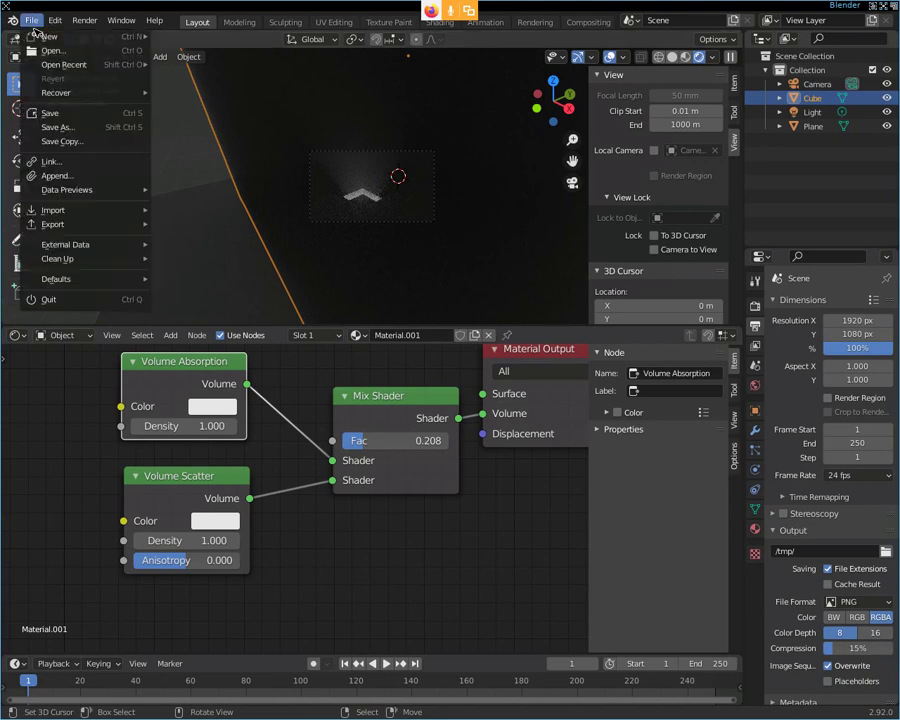
{"action": "left_click", "coordinate": [57, 128]}
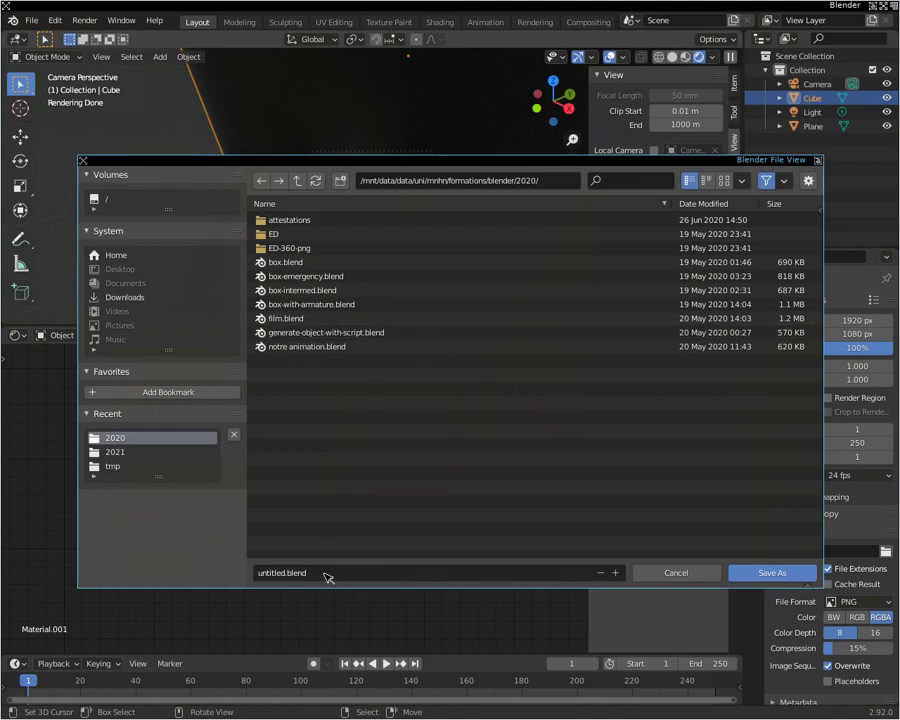
{"action": "left_click", "coordinate": [285, 575]}
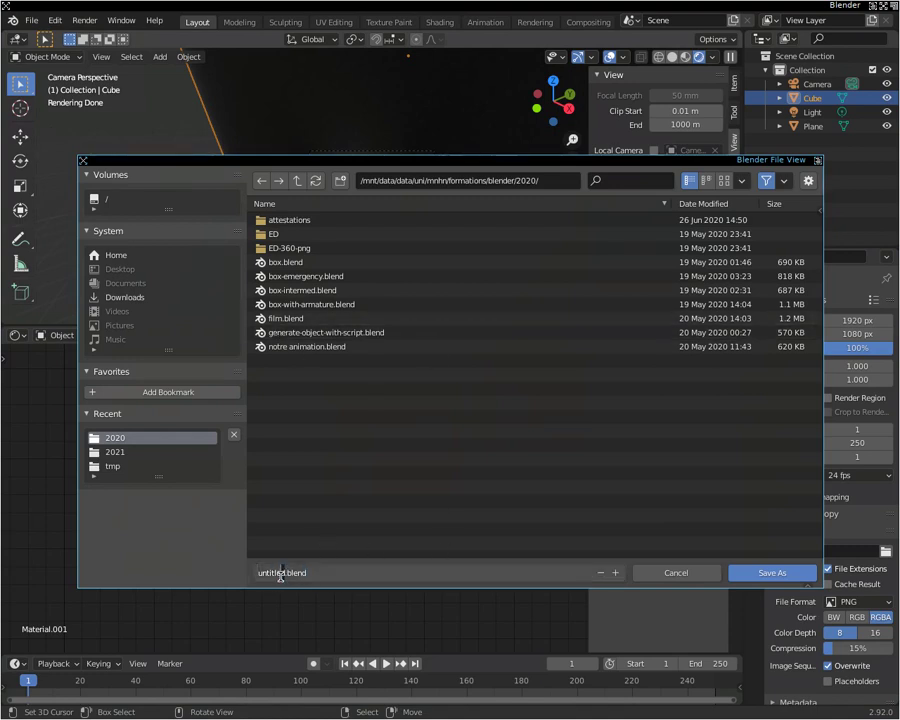
{"action": "type", "text": "volume"}
{"action": "left_click", "coordinate": [765, 575]}
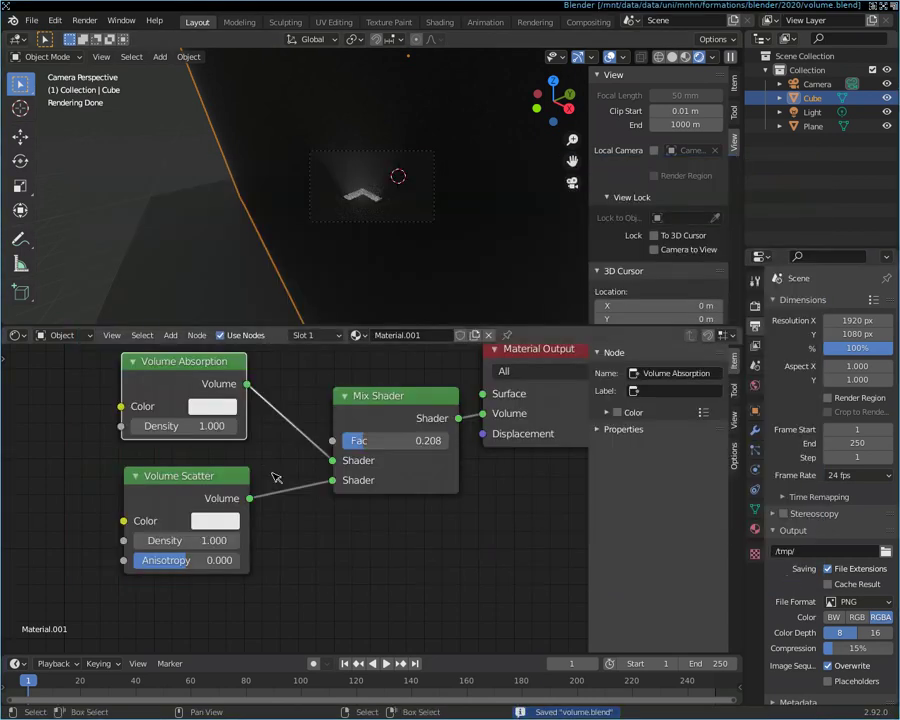
Step: Open the recent project box-cours2.blend and orbit around the box and the bent figure inside
{"action": "left_click", "coordinate": [31, 20]}
{"action": "mouse_move", "coordinate": [49, 36]}
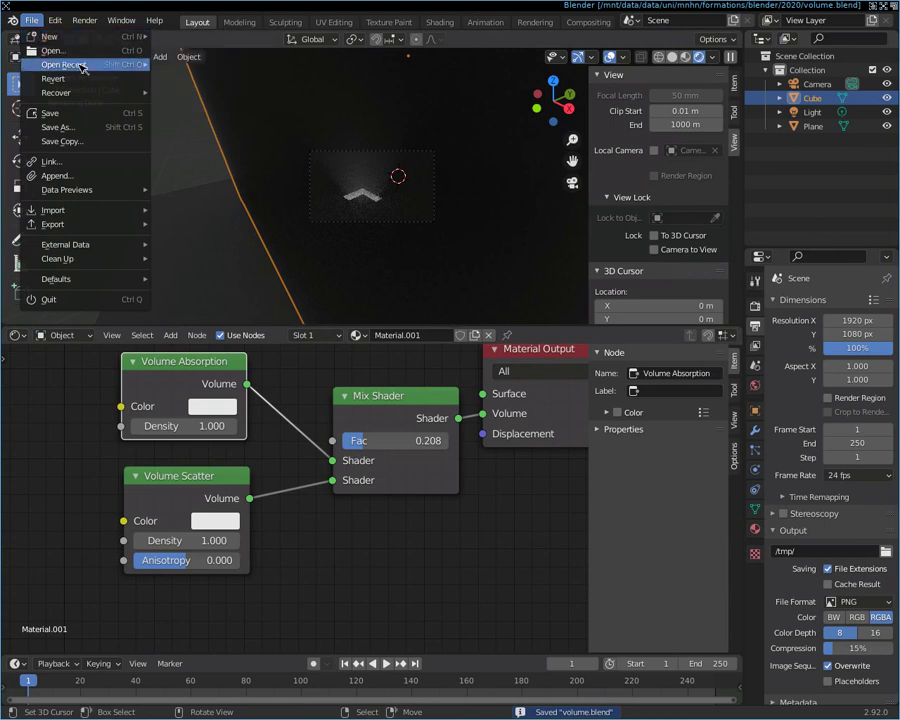
{"action": "mouse_move", "coordinate": [64, 64]}
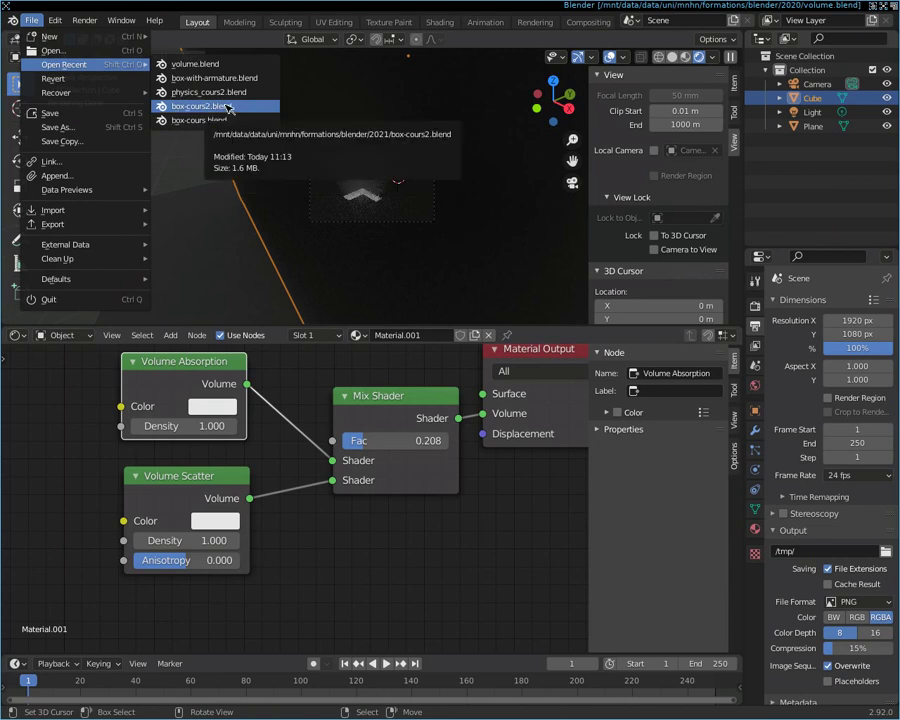
{"action": "left_click", "coordinate": [229, 107]}
{"action": "scroll", "coordinate": [475, 244], "scroll_direction": "up", "scroll_amount": 3}
{"action": "scroll", "coordinate": [475, 244], "scroll_direction": "down", "scroll_amount": 3}
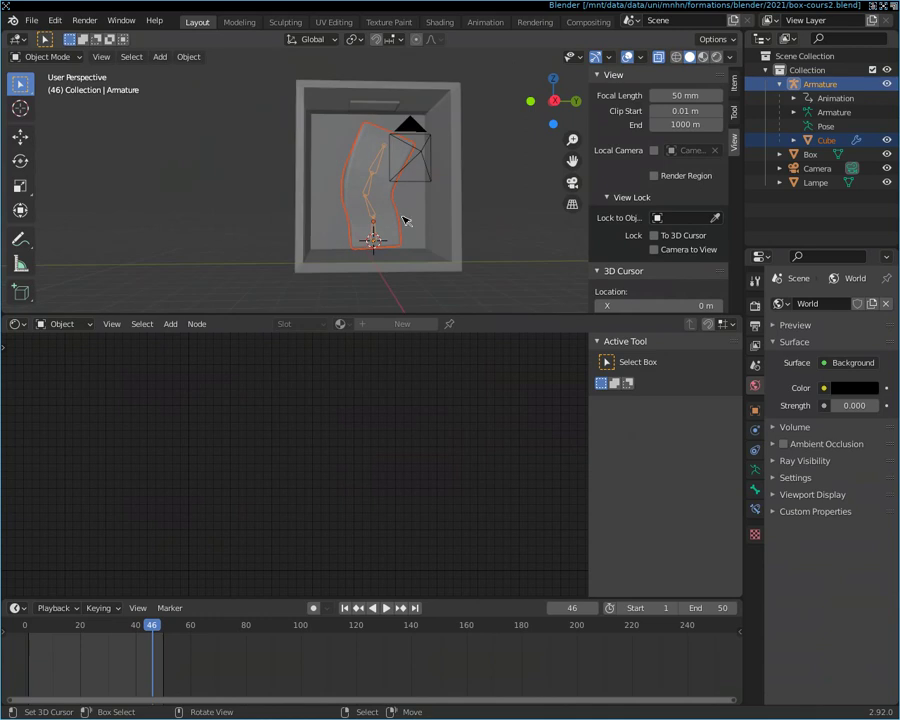
{"action": "scroll", "coordinate": [404, 217], "scroll_direction": "up", "scroll_amount": 2}
{"action": "scroll", "coordinate": [400, 218], "scroll_direction": "up", "scroll_amount": 3}
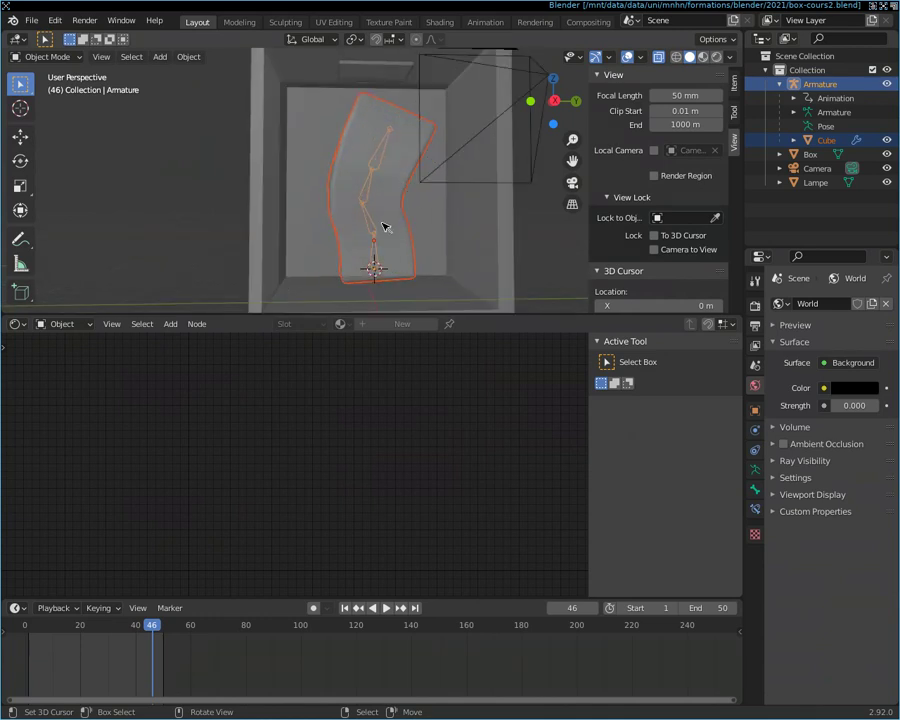
{"action": "mouse_move", "coordinate": [558, 246]}
{"action": "middle_mouse_down"}
{"action": "mouse_move", "coordinate": [496, 275]}
{"action": "mouse_move", "coordinate": [374, 275]}
{"action": "mouse_move", "coordinate": [398, 305]}
{"action": "mouse_move", "coordinate": [462, 288]}
{"action": "mouse_move", "coordinate": [482, 198]}
{"action": "mouse_move", "coordinate": [520, 220]}
{"action": "mouse_move", "coordinate": [548, 208]}
{"action": "mouse_move", "coordinate": [553, 267]}
{"action": "mouse_move", "coordinate": [524, 260]}
{"action": "mouse_move", "coordinate": [527, 244]}
{"action": "middle_mouse_up"}
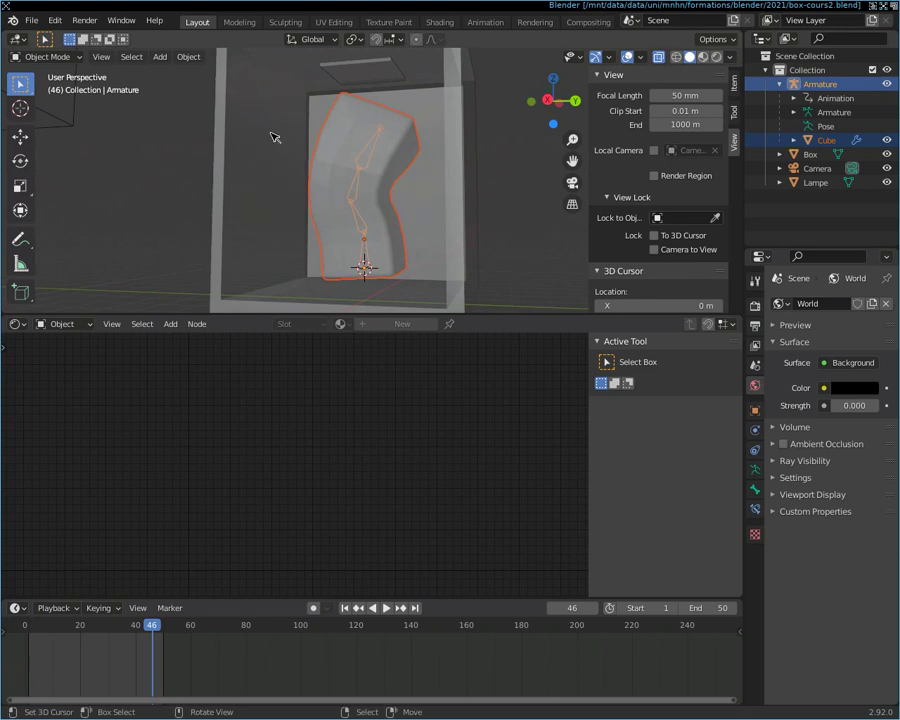
{"action": "middle_click_drag", "start_coordinate": [529, 253], "coordinate": [555, 247]}
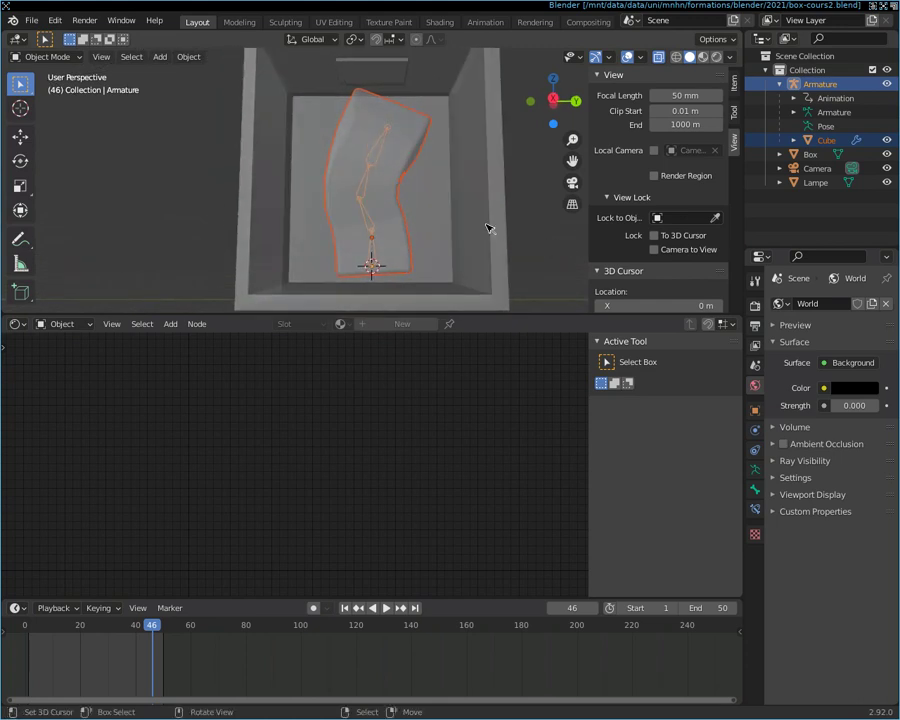
{"action": "mouse_move", "coordinate": [476, 217]}
{"action": "middle_mouse_down"}
{"action": "mouse_move", "coordinate": [490, 223]}
{"action": "mouse_move", "coordinate": [461, 227]}
{"action": "mouse_move", "coordinate": [458, 212]}
{"action": "middle_mouse_up"}
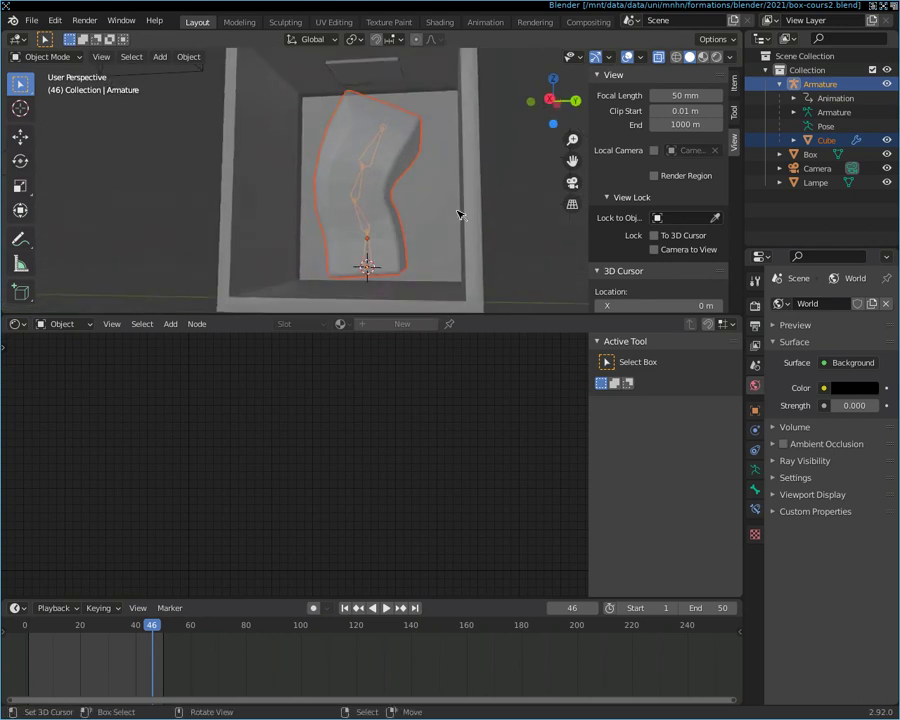
{"action": "middle_click_drag", "start_coordinate": [440, 238], "coordinate": [456, 242]}
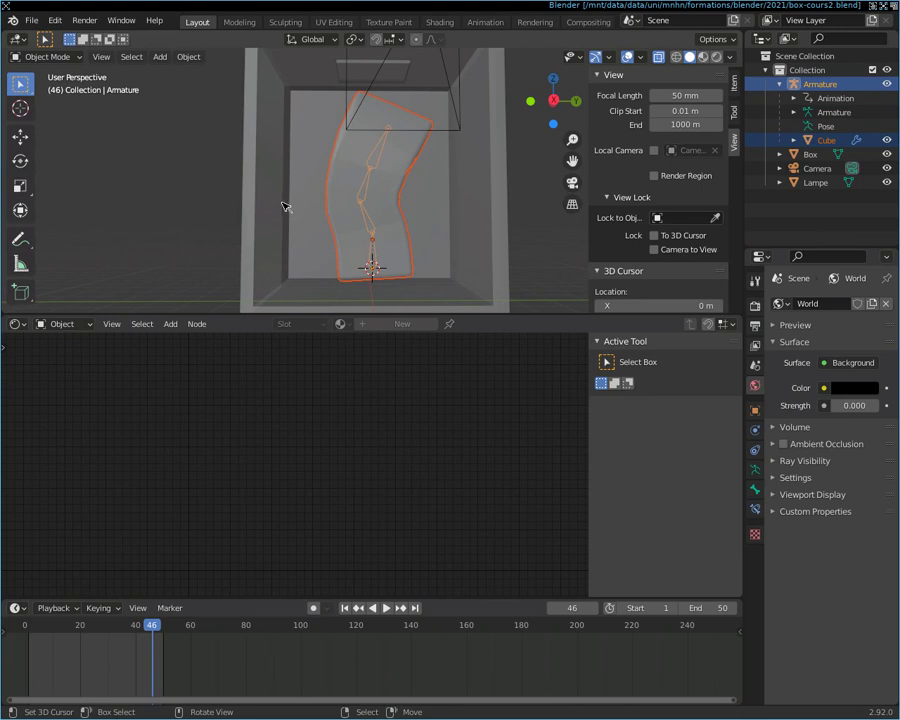
Step: Zoom out slightly and click the outer box to select the Box object
{"action": "scroll", "coordinate": [283, 206], "scroll_direction": "down", "scroll_amount": 3}
{"action": "left_click", "coordinate": [316, 215]}
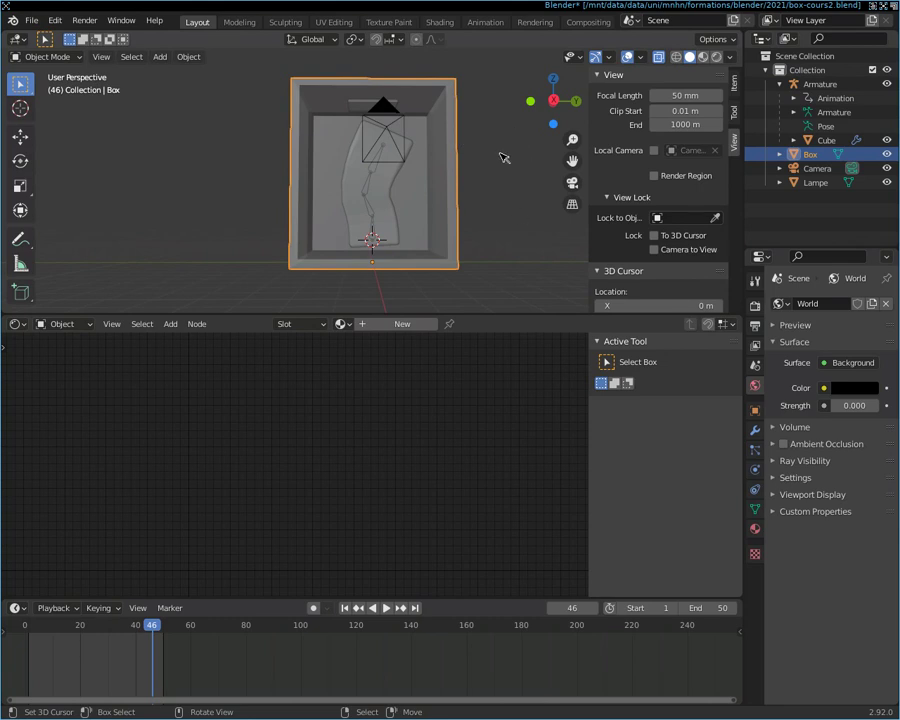
Step: Put the Box into Edit Mode with edge selection active
{"action": "mouse_move", "coordinate": [512, 157]}
{"action": "middle_mouse_down"}
{"action": "mouse_move", "coordinate": [526, 187]}
{"action": "mouse_move", "coordinate": [498, 189]}
{"action": "mouse_move", "coordinate": [503, 147]}
{"action": "mouse_move", "coordinate": [516, 147]}
{"action": "mouse_move", "coordinate": [508, 197]}
{"action": "mouse_move", "coordinate": [508, 161]}
{"action": "mouse_move", "coordinate": [531, 164]}
{"action": "mouse_move", "coordinate": [378, 196]}
{"action": "middle_mouse_up"}
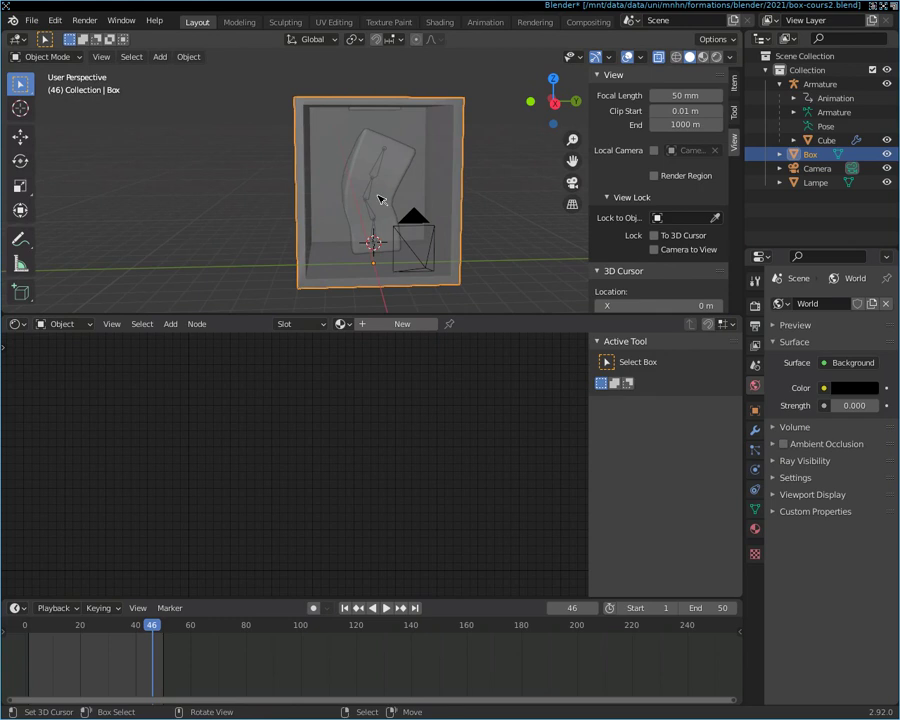
{"action": "key", "text": "Tab"}
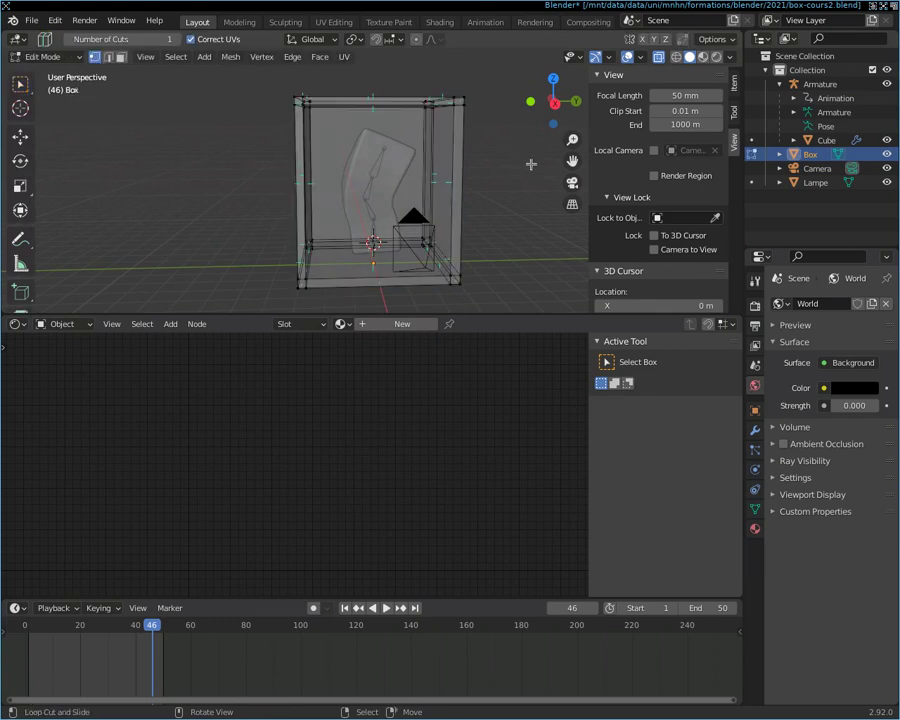
{"action": "key", "text": "Escape"}
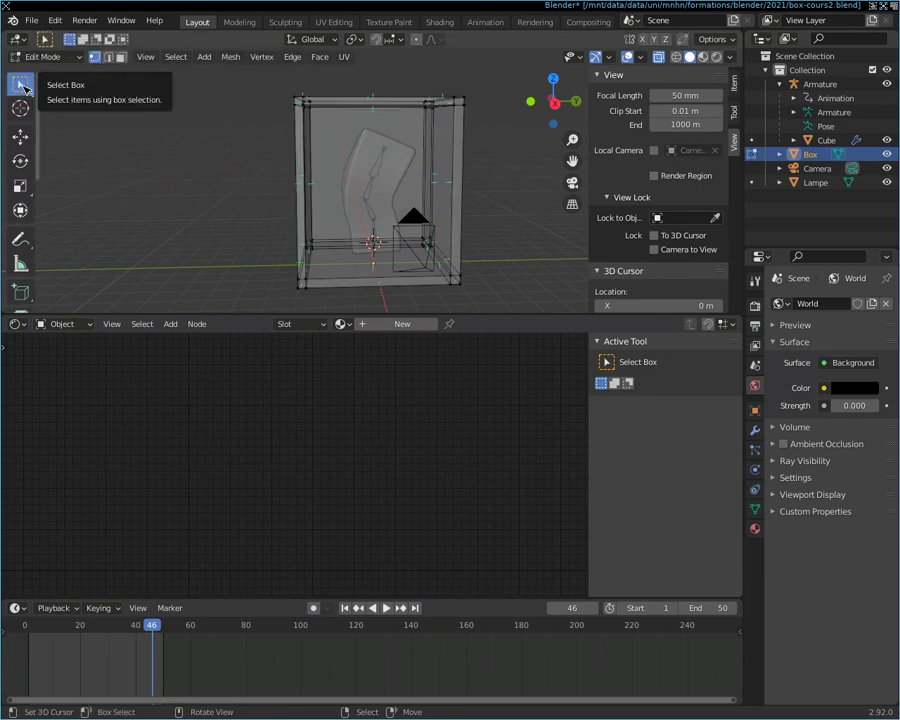
{"action": "left_click", "coordinate": [110, 58]}
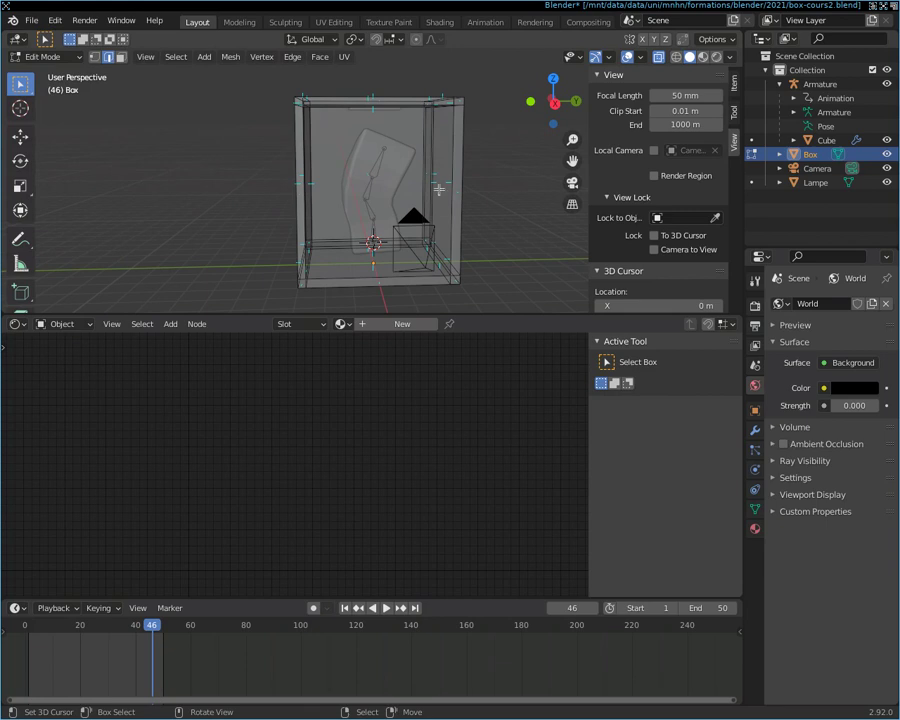
Step: Turn X-ray off so the box draws solid instead of see-through
{"action": "middle_click_drag", "start_coordinate": [512, 205], "coordinate": [481, 189]}
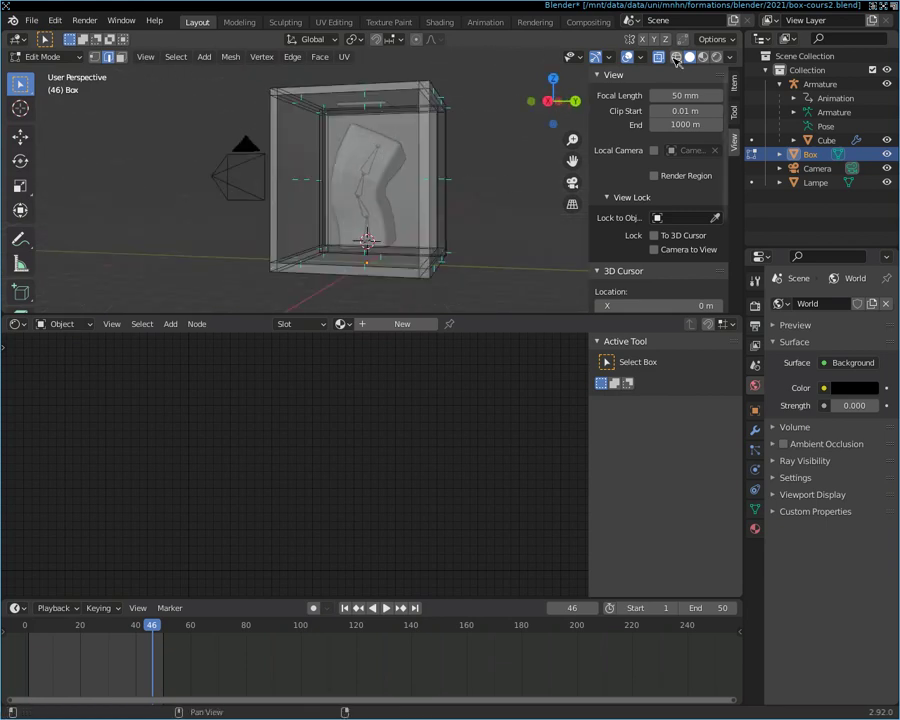
{"action": "left_click", "coordinate": [657, 57]}
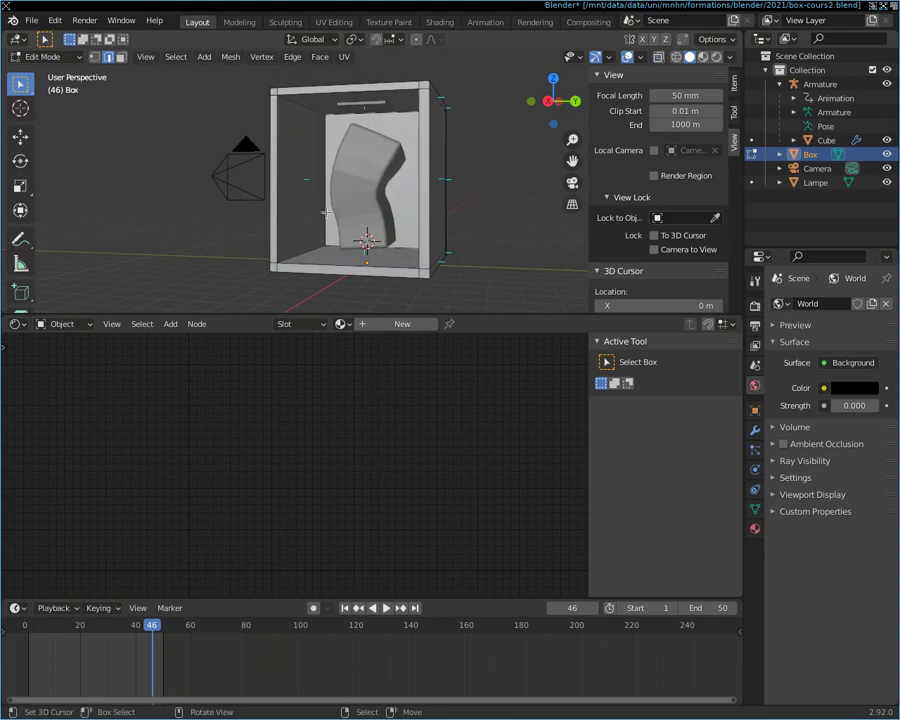
{"action": "mouse_move", "coordinate": [472, 152]}
{"action": "middle_mouse_down"}
{"action": "mouse_move", "coordinate": [530, 165]}
{"action": "mouse_move", "coordinate": [518, 134]}
{"action": "mouse_move", "coordinate": [498, 128]}
{"action": "mouse_move", "coordinate": [474, 140]}
{"action": "mouse_move", "coordinate": [508, 183]}
{"action": "mouse_move", "coordinate": [539, 157]}
{"action": "mouse_move", "coordinate": [559, 159]}
{"action": "mouse_move", "coordinate": [491, 161]}
{"action": "mouse_move", "coordinate": [500, 127]}
{"action": "mouse_move", "coordinate": [500, 152]}
{"action": "middle_mouse_up"}
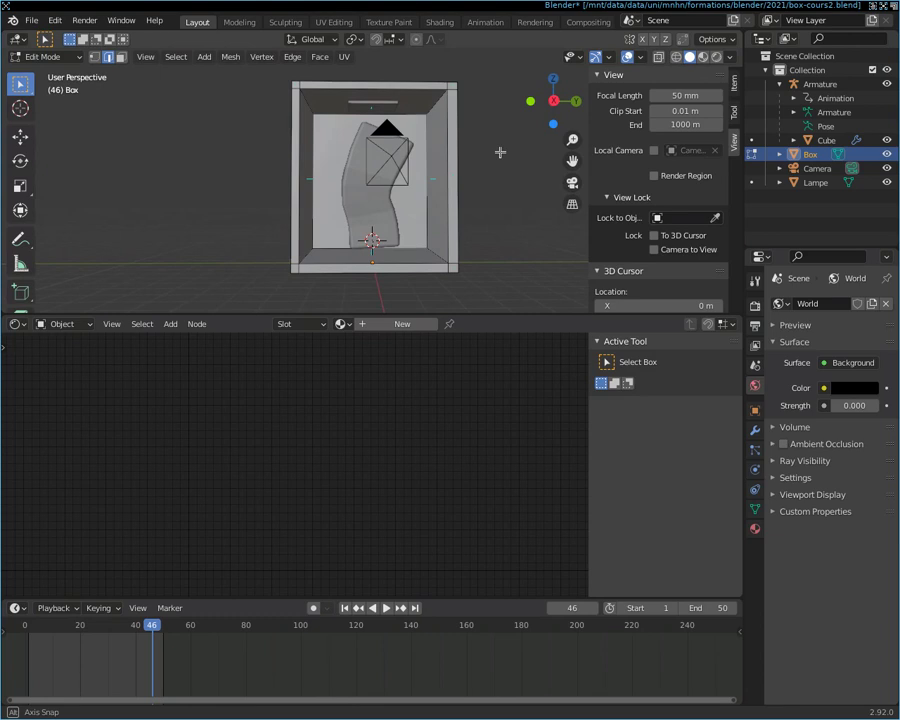
{"action": "middle_click_drag", "start_coordinate": [500, 152], "coordinate": [501, 153]}
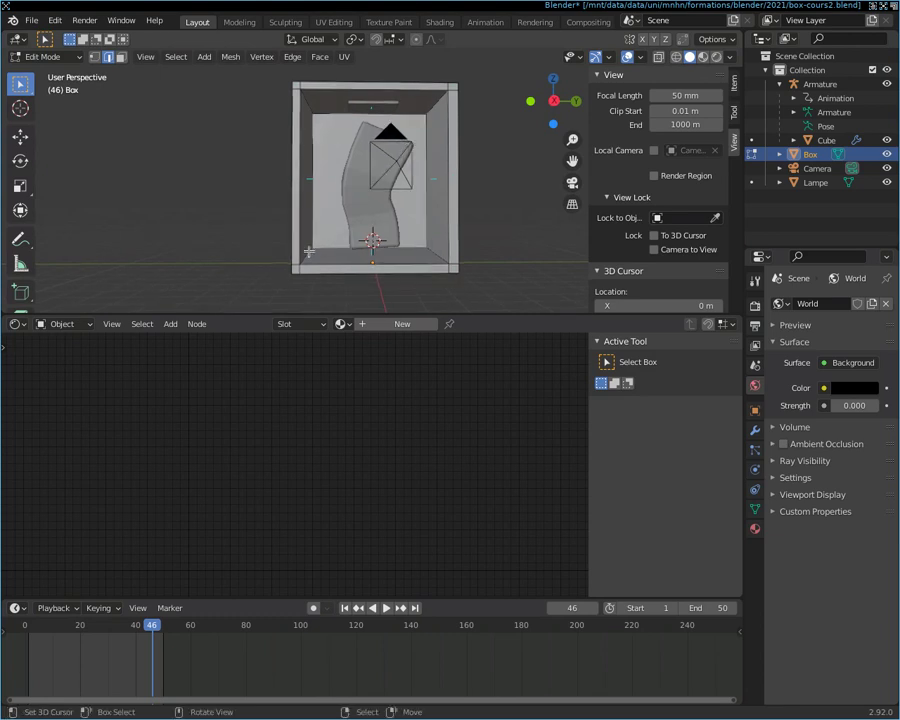
{"action": "key", "text": "b"}
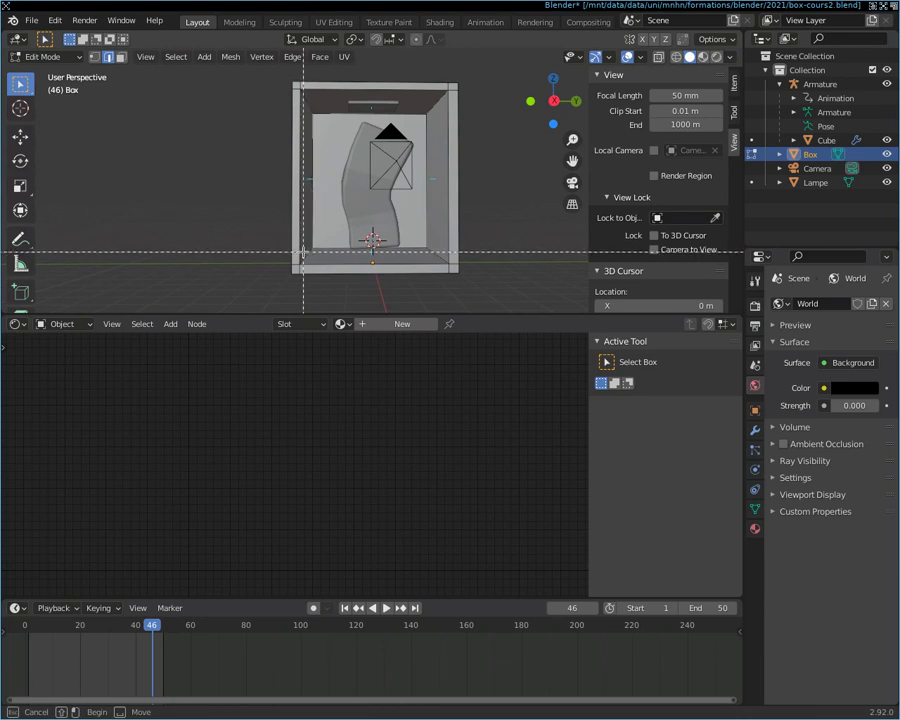
{"action": "key", "text": "Escape"}
{"action": "middle_click_drag", "start_coordinate": [311, 258], "coordinate": [310, 213]}
{"action": "key", "text": "b"}
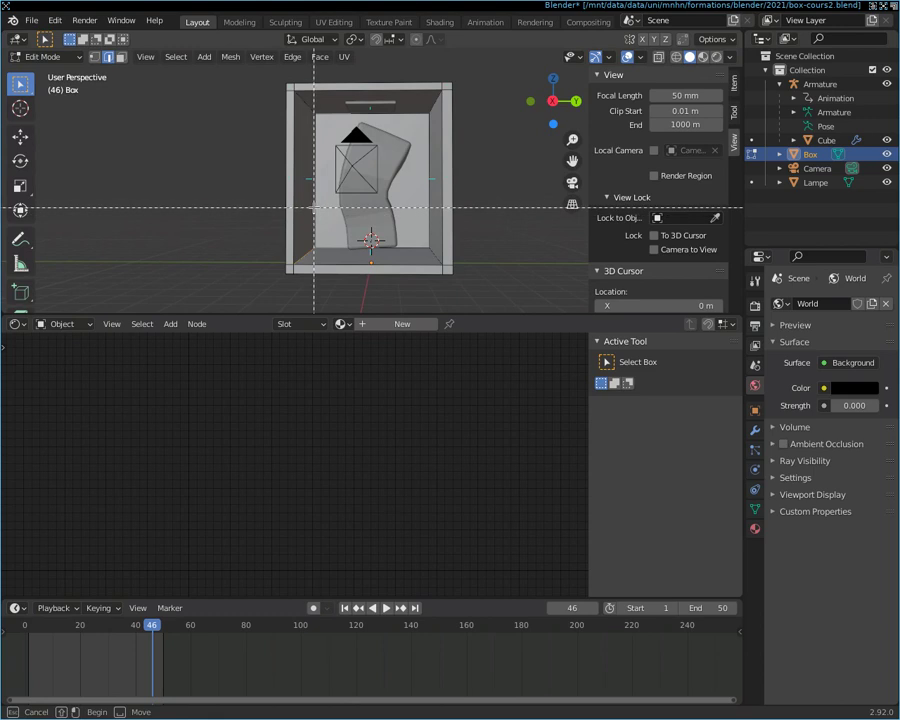
{"action": "key", "text": "Escape"}
{"action": "middle_click_drag", "start_coordinate": [314, 214], "coordinate": [325, 216]}
{"action": "key", "text": "b"}
{"action": "key", "text": "Escape"}
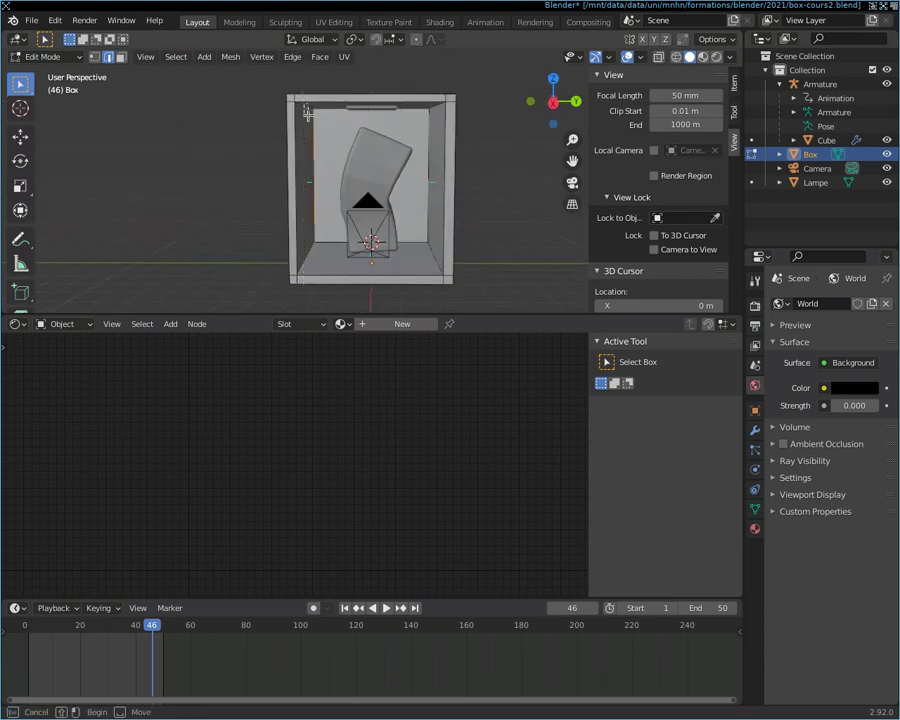
{"action": "middle_click_drag", "start_coordinate": [412, 130], "coordinate": [434, 104]}
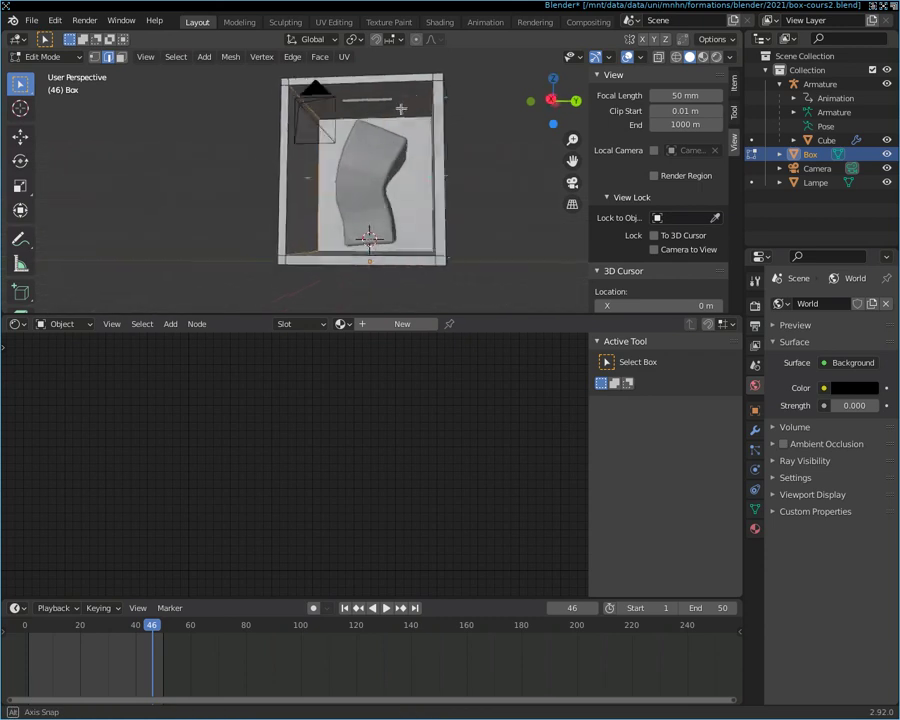
{"action": "key", "text": "b"}
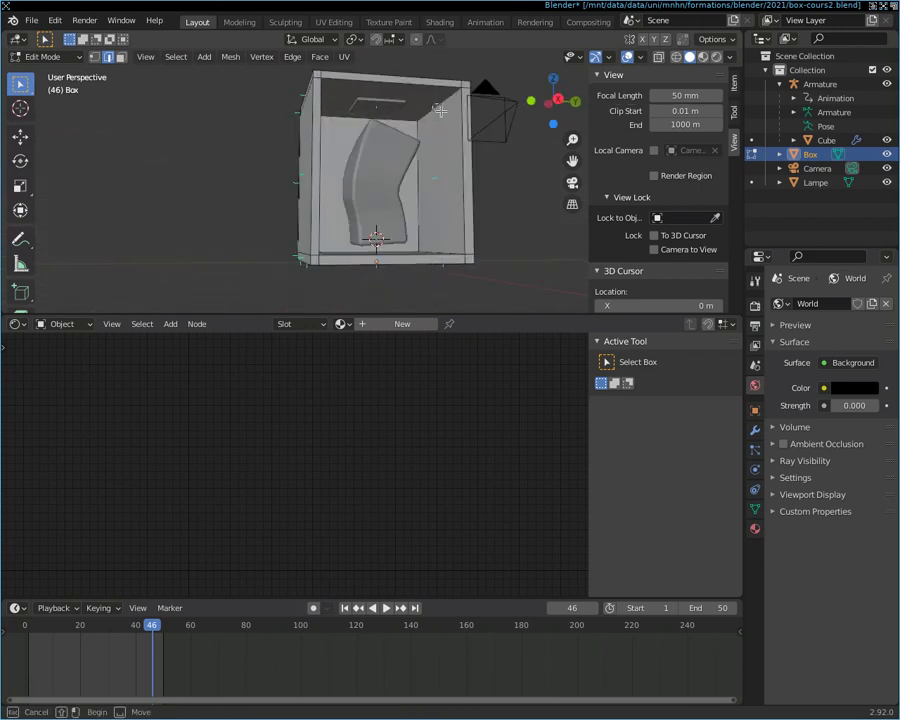
{"action": "key", "text": "Escape"}
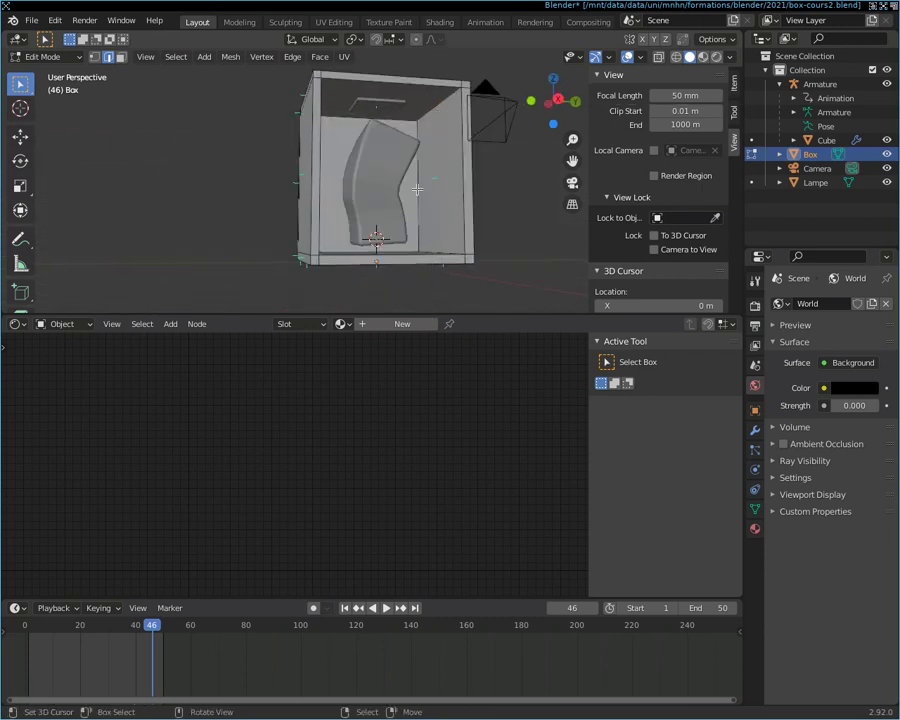
{"action": "mouse_move", "coordinate": [418, 193]}
{"action": "middle_mouse_down"}
{"action": "mouse_move", "coordinate": [378, 208]}
{"action": "mouse_move", "coordinate": [390, 202]}
{"action": "mouse_move", "coordinate": [318, 195]}
{"action": "middle_mouse_up"}
{"action": "key", "text": "ctrl+r"}
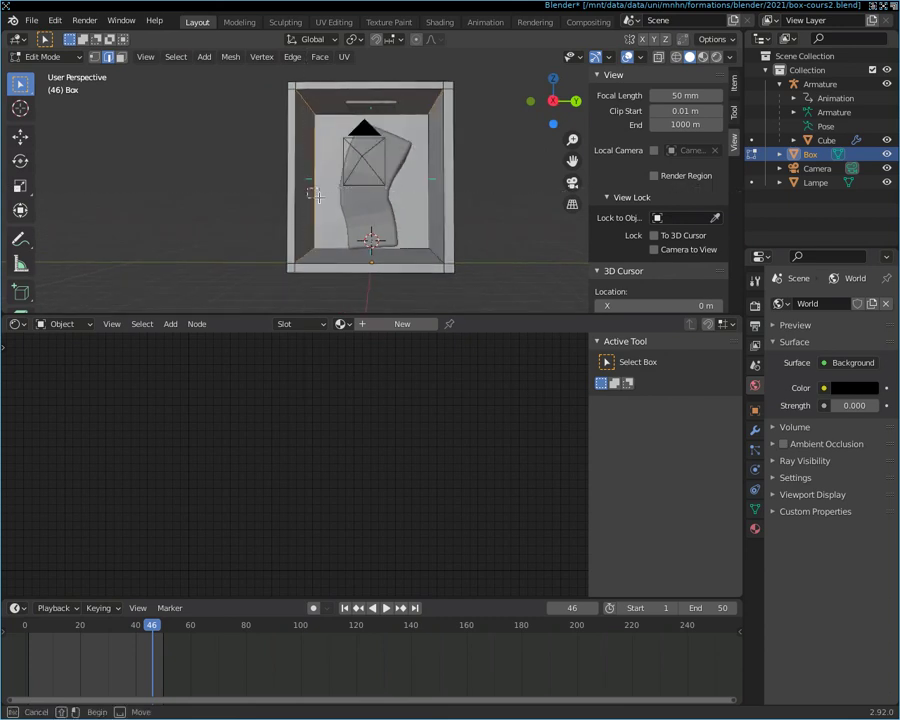
{"action": "key", "text": "Escape"}
{"action": "key", "text": "b"}
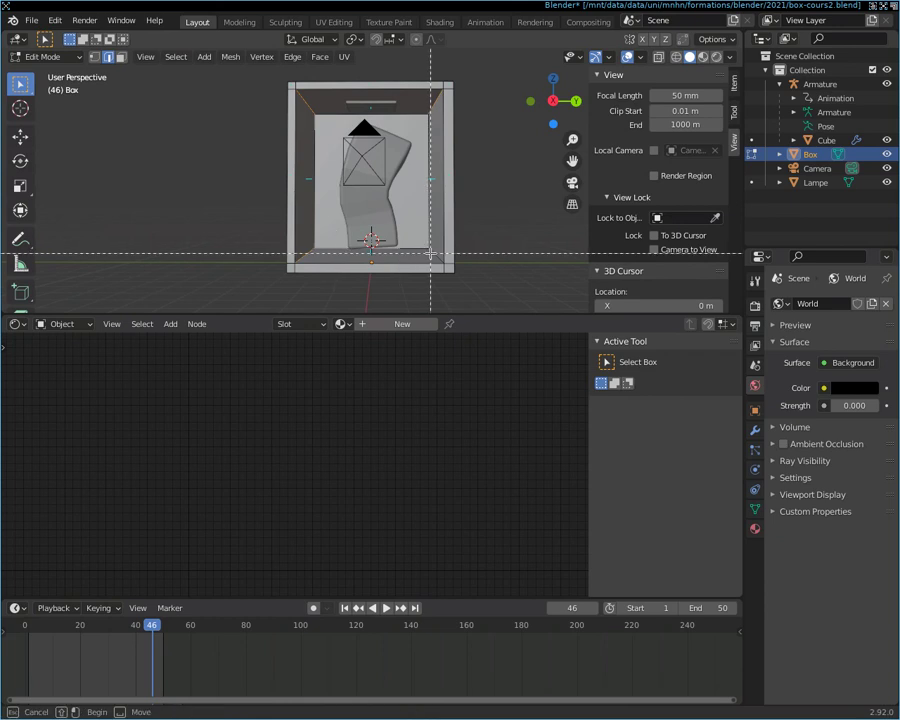
{"action": "left_click", "coordinate": [427, 250]}
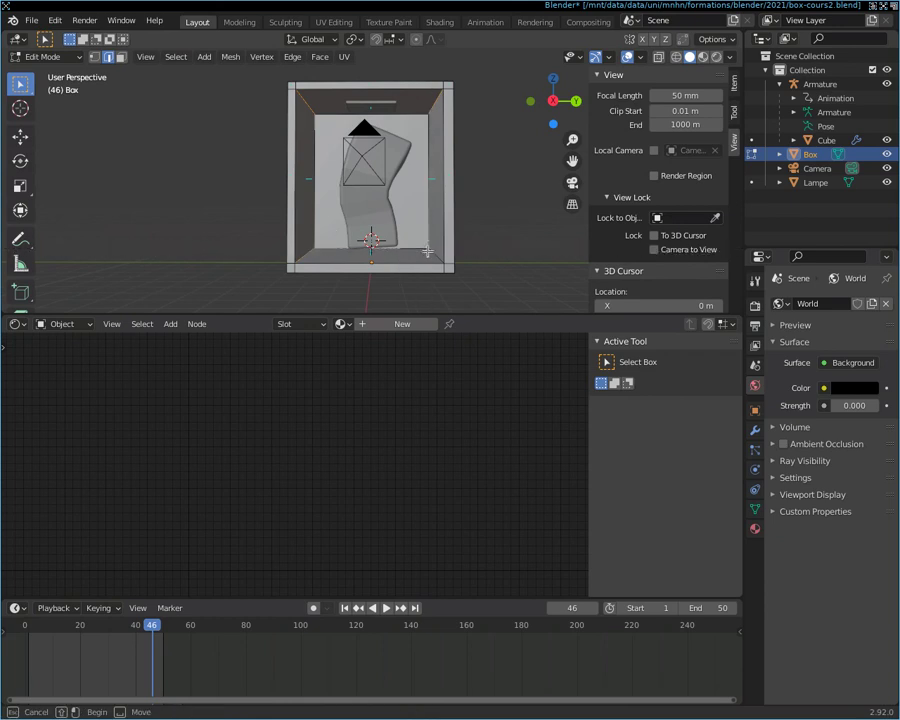
{"action": "left_click_drag", "start_coordinate": [439, 256], "coordinate": [442, 258]}
{"action": "mouse_move", "coordinate": [427, 250]}
{"action": "middle_mouse_down"}
{"action": "mouse_move", "coordinate": [440, 248]}
{"action": "mouse_move", "coordinate": [430, 260]}
{"action": "mouse_move", "coordinate": [411, 258]}
{"action": "mouse_move", "coordinate": [409, 238]}
{"action": "mouse_move", "coordinate": [438, 243]}
{"action": "middle_mouse_up"}
{"action": "key", "text": "b"}
{"action": "key", "text": "Escape"}
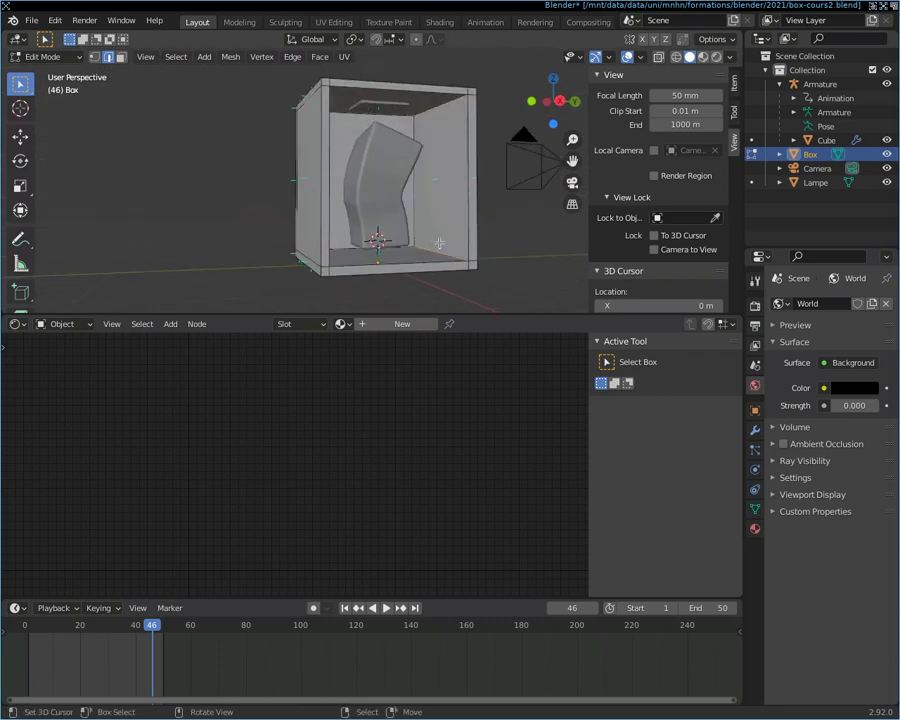
Step: From a frontal view, box-select the bottom edges of the box
{"action": "mouse_move", "coordinate": [432, 222]}
{"action": "middle_mouse_down"}
{"action": "mouse_move", "coordinate": [339, 201]}
{"action": "mouse_move", "coordinate": [351, 198]}
{"action": "middle_mouse_up"}
{"action": "middle_click_drag", "start_coordinate": [382, 201], "coordinate": [479, 278]}
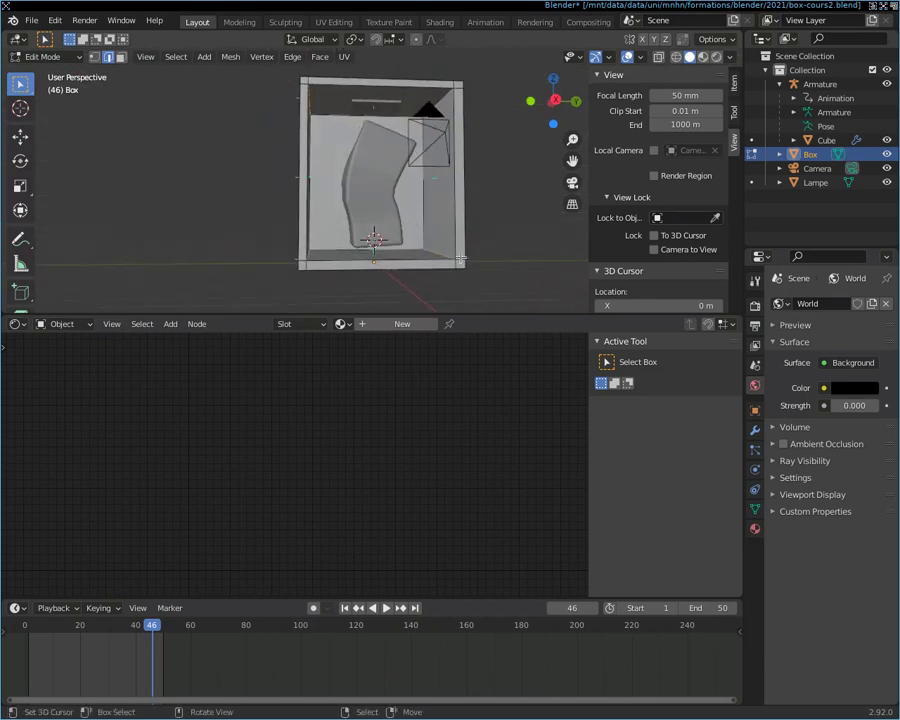
{"action": "key", "text": "b"}
{"action": "left_click_drag", "start_coordinate": [458, 257], "coordinate": [457, 258]}
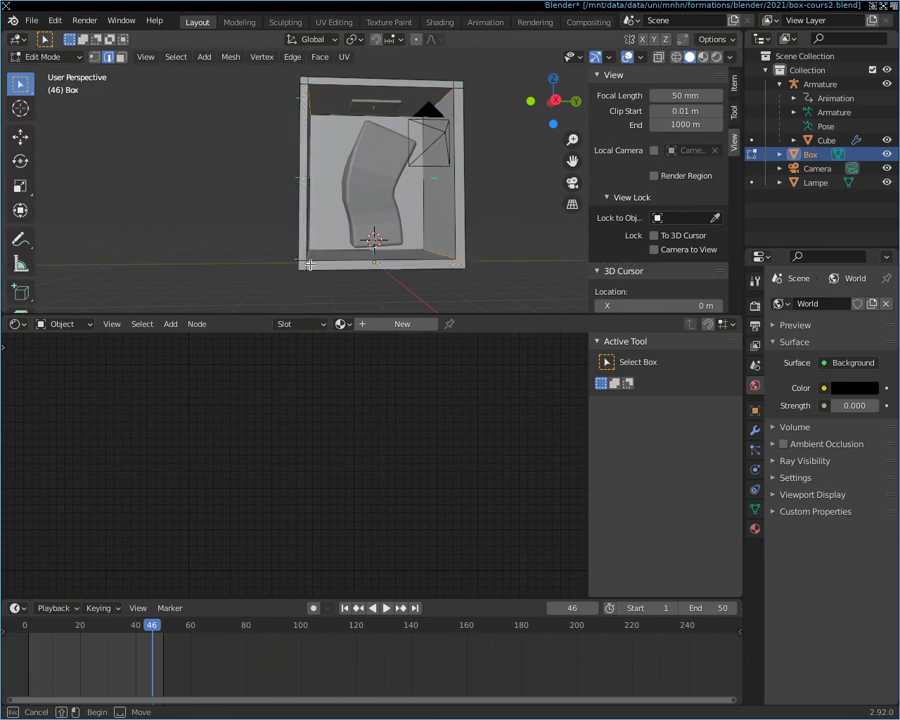
{"action": "key", "text": "Escape"}
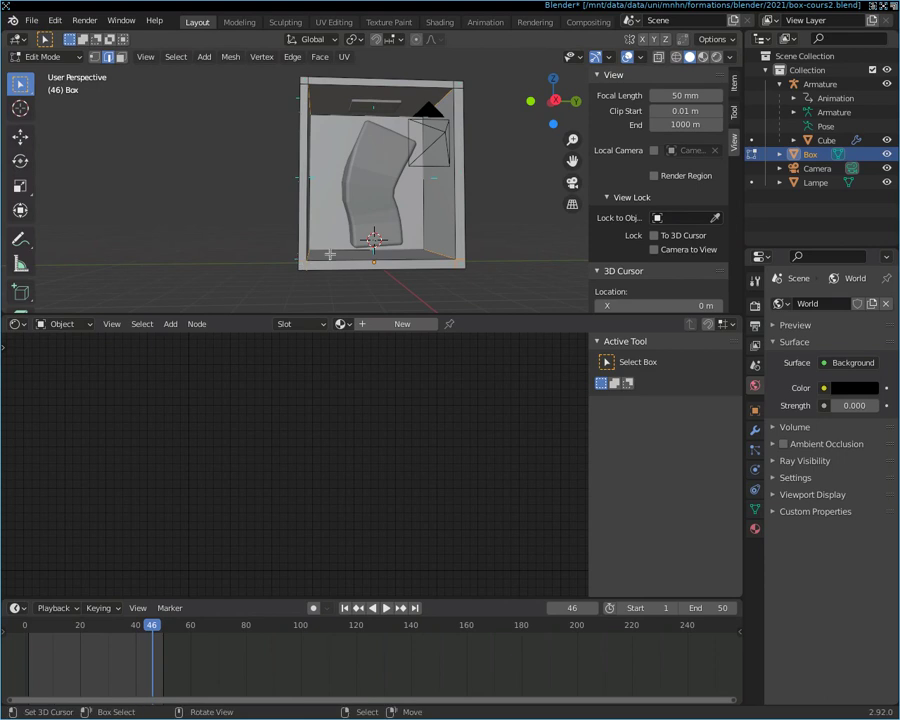
Step: From an elevated view, retry box-selecting the box's vertical corner edges
{"action": "middle_click_drag", "start_coordinate": [330, 254], "coordinate": [298, 161]}
{"action": "key", "text": "b"}
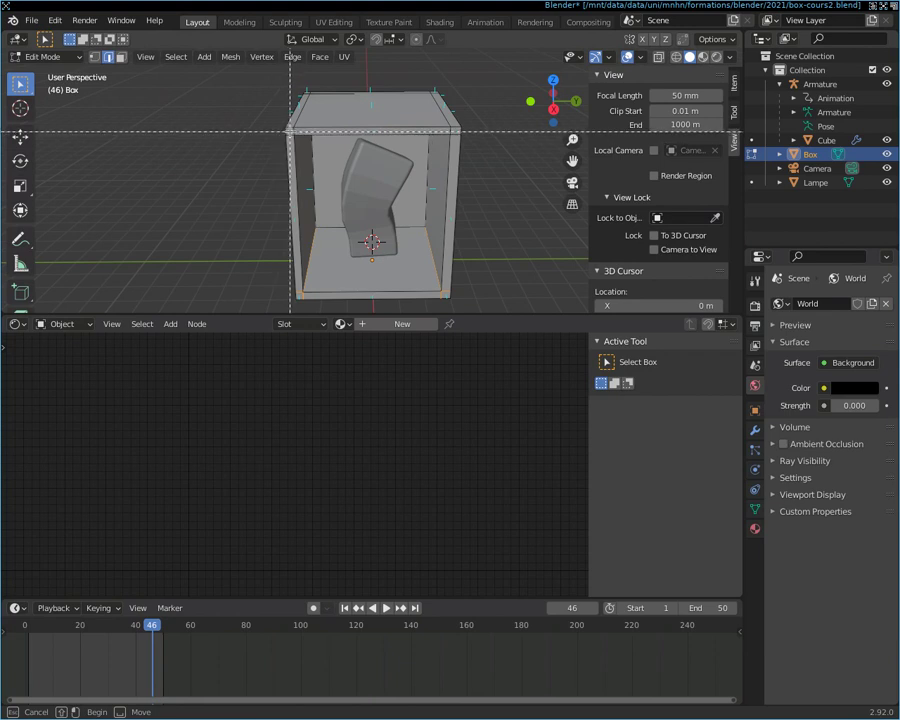
{"action": "key", "text": "Escape"}
{"action": "key", "text": "b"}
{"action": "key", "text": "Escape"}
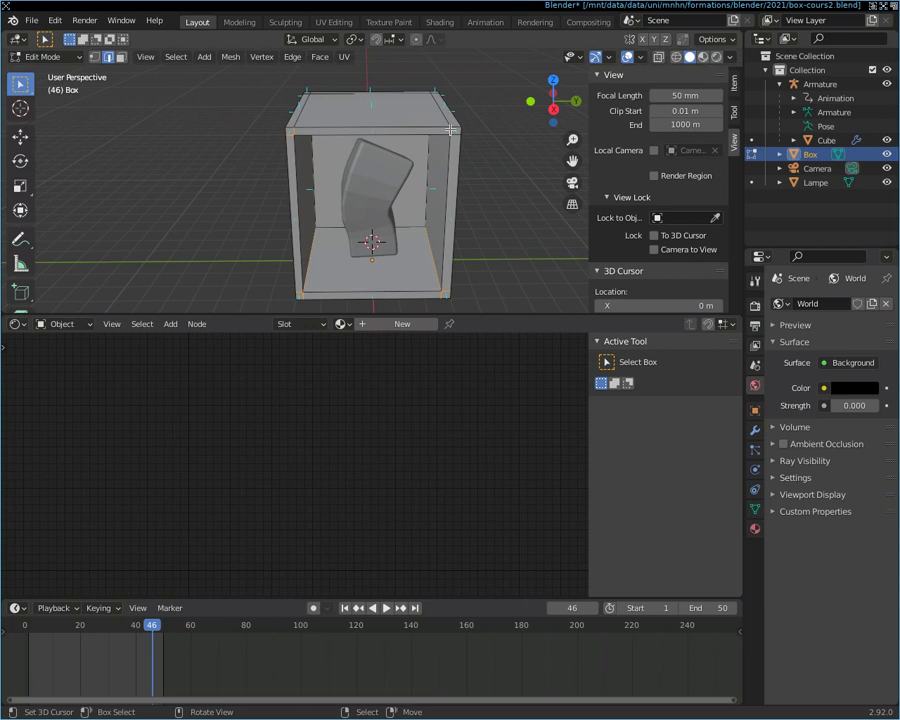
{"action": "key", "text": "b"}
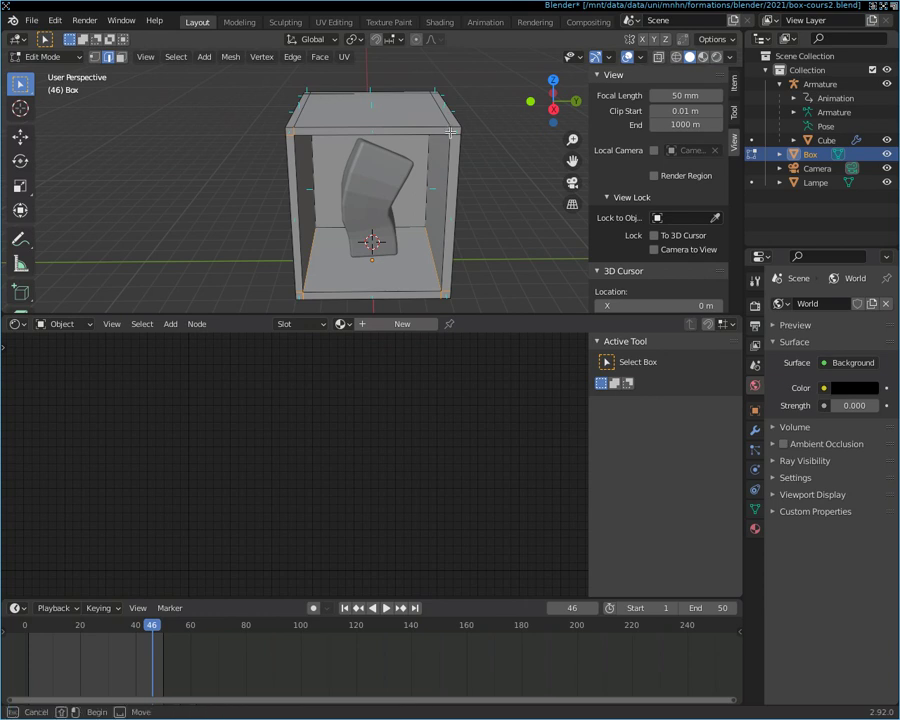
{"action": "key", "text": "Escape"}
{"action": "key", "text": "b"}
{"action": "key", "text": "Escape"}
Step: From a frontal view, box-select the top front edge
{"action": "mouse_move", "coordinate": [480, 169]}
{"action": "middle_mouse_down"}
{"action": "mouse_move", "coordinate": [467, 85]}
{"action": "mouse_move", "coordinate": [474, 127]}
{"action": "mouse_move", "coordinate": [494, 124]}
{"action": "mouse_move", "coordinate": [498, 141]}
{"action": "mouse_move", "coordinate": [525, 163]}
{"action": "middle_mouse_up"}
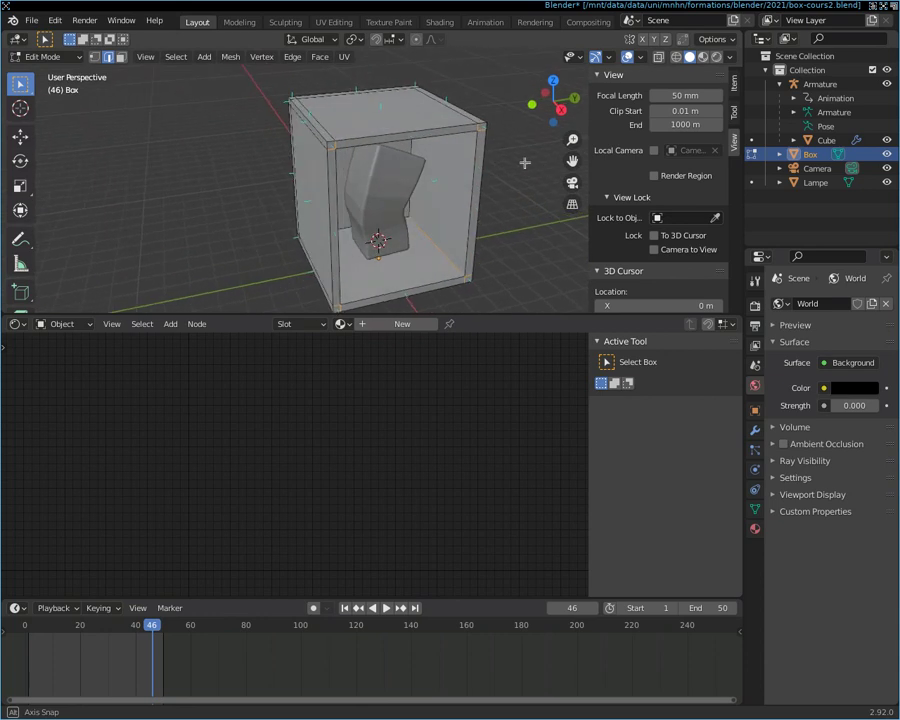
{"action": "mouse_move", "coordinate": [525, 163]}
{"action": "middle_mouse_down"}
{"action": "mouse_move", "coordinate": [538, 197]}
{"action": "mouse_move", "coordinate": [585, 180]}
{"action": "mouse_move", "coordinate": [527, 188]}
{"action": "middle_mouse_up"}
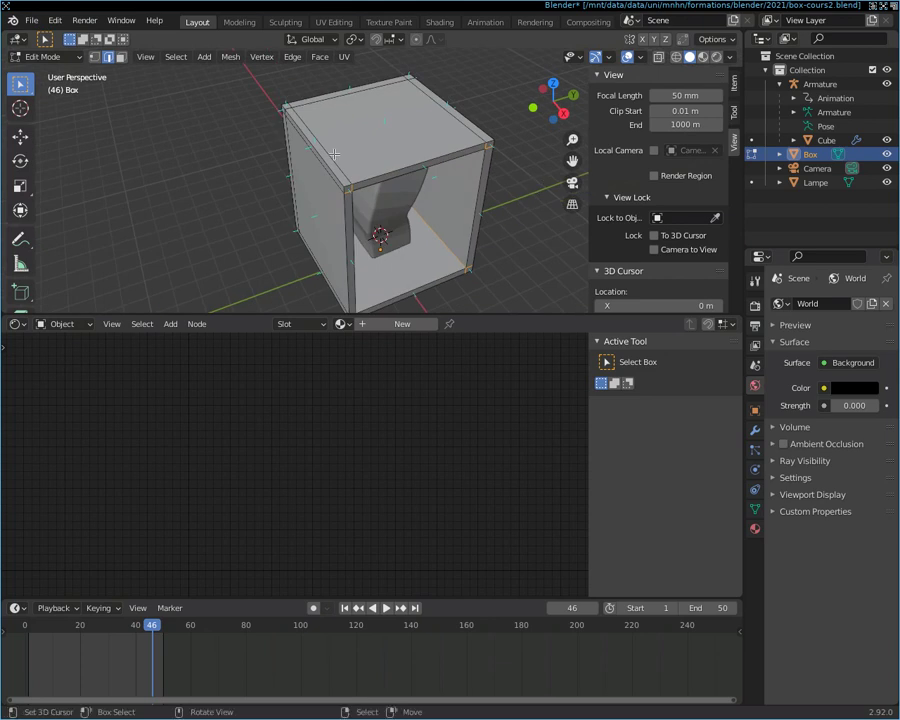
{"action": "mouse_move", "coordinate": [334, 154]}
{"action": "middle_mouse_down"}
{"action": "mouse_move", "coordinate": [474, 186]}
{"action": "mouse_move", "coordinate": [471, 172]}
{"action": "mouse_move", "coordinate": [426, 167]}
{"action": "middle_mouse_up"}
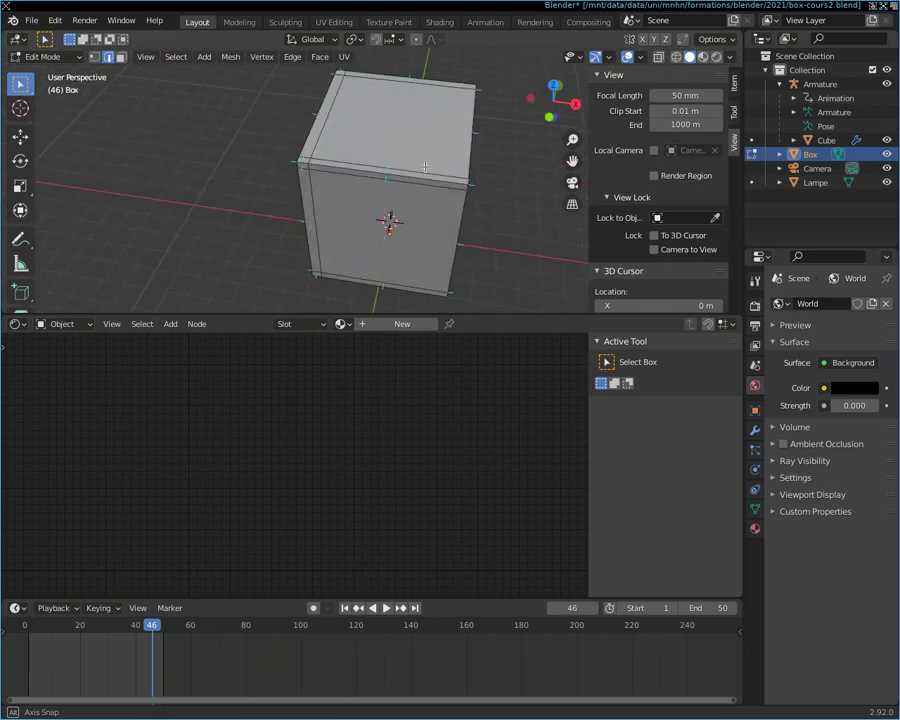
{"action": "key", "text": "b"}
{"action": "left_click_drag", "start_coordinate": [345, 160], "coordinate": [350, 165]}
{"action": "key", "text": "b"}
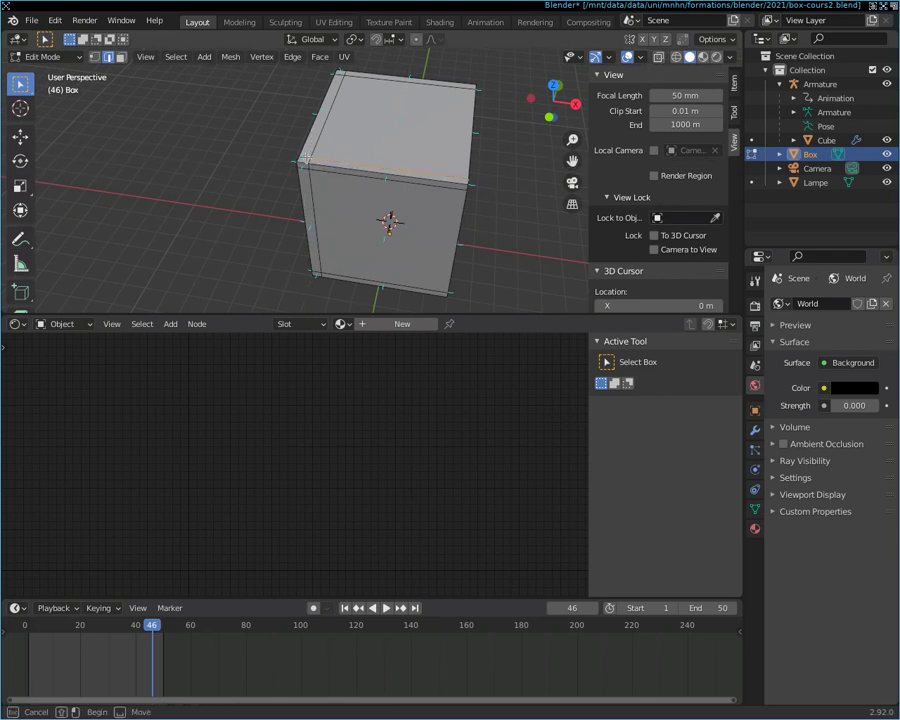
{"action": "key", "text": "Escape"}
Step: Add the box's top edge to the selection from an overhead view
{"action": "mouse_move", "coordinate": [388, 218]}
{"action": "middle_mouse_down"}
{"action": "mouse_move", "coordinate": [386, 200]}
{"action": "mouse_move", "coordinate": [412, 203]}
{"action": "middle_mouse_up"}
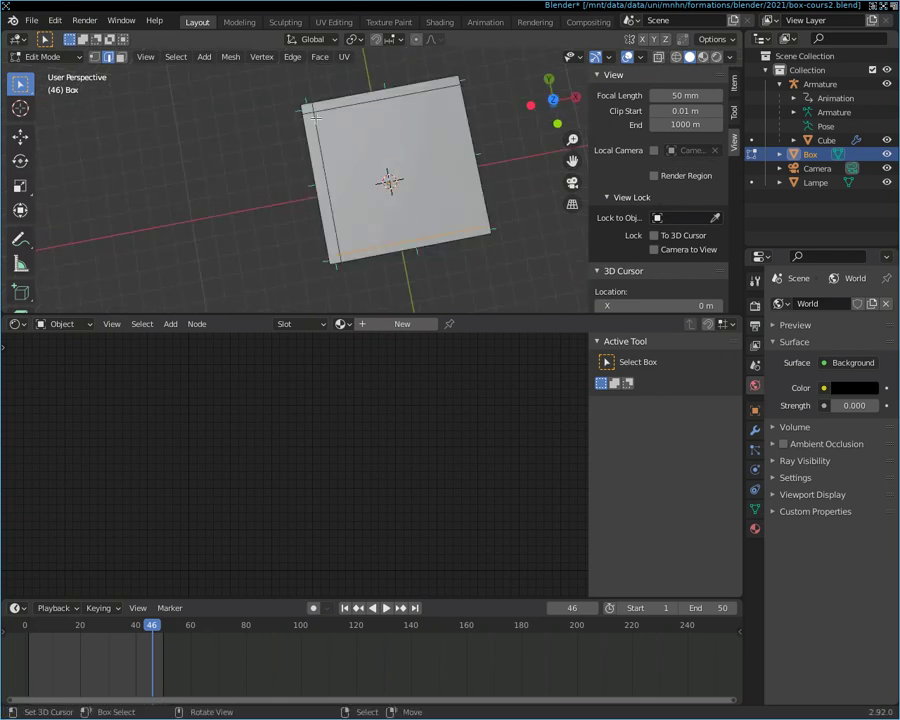
{"action": "key", "text": "b"}
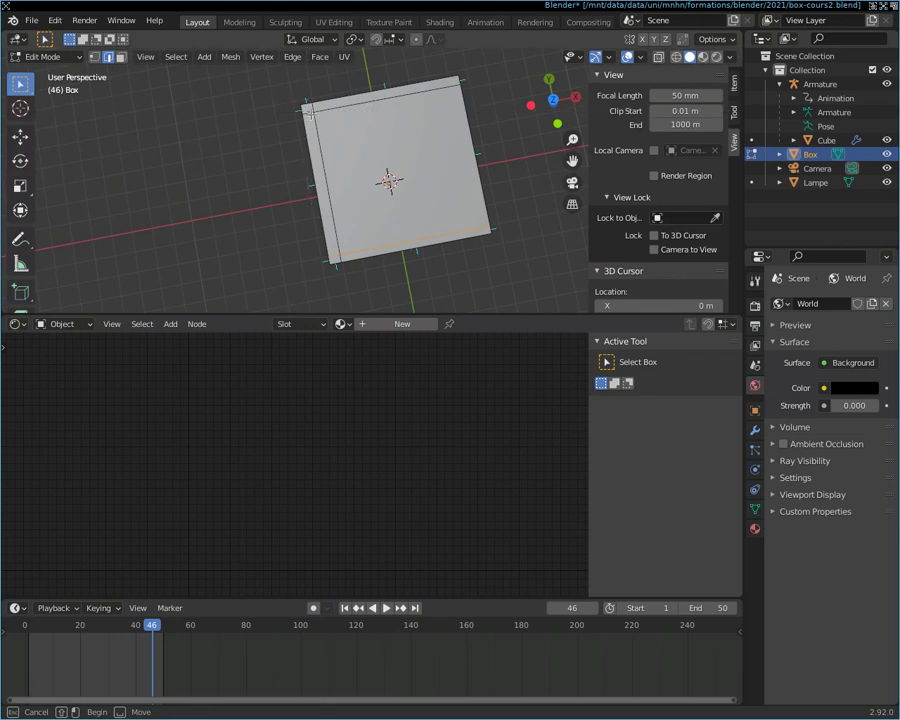
{"action": "left_click_drag", "start_coordinate": [348, 92], "coordinate": [357, 111]}
{"action": "mouse_move", "coordinate": [357, 111]}
{"action": "middle_mouse_down"}
{"action": "mouse_move", "coordinate": [453, 70]}
{"action": "mouse_move", "coordinate": [358, 98]}
{"action": "mouse_move", "coordinate": [284, 84]}
{"action": "mouse_move", "coordinate": [235, 60]}
{"action": "mouse_move", "coordinate": [413, 62]}
{"action": "mouse_move", "coordinate": [230, 70]}
{"action": "mouse_move", "coordinate": [366, 72]}
{"action": "mouse_move", "coordinate": [388, 230]}
{"action": "middle_mouse_up"}
Step: Add an edge on the left side to the selection
{"action": "mouse_move", "coordinate": [373, 287]}
{"action": "middle_mouse_down"}
{"action": "mouse_move", "coordinate": [384, 181]}
{"action": "mouse_move", "coordinate": [344, 179]}
{"action": "mouse_move", "coordinate": [255, 223]}
{"action": "mouse_move", "coordinate": [261, 213]}
{"action": "middle_mouse_up"}
{"action": "key", "text": "b"}
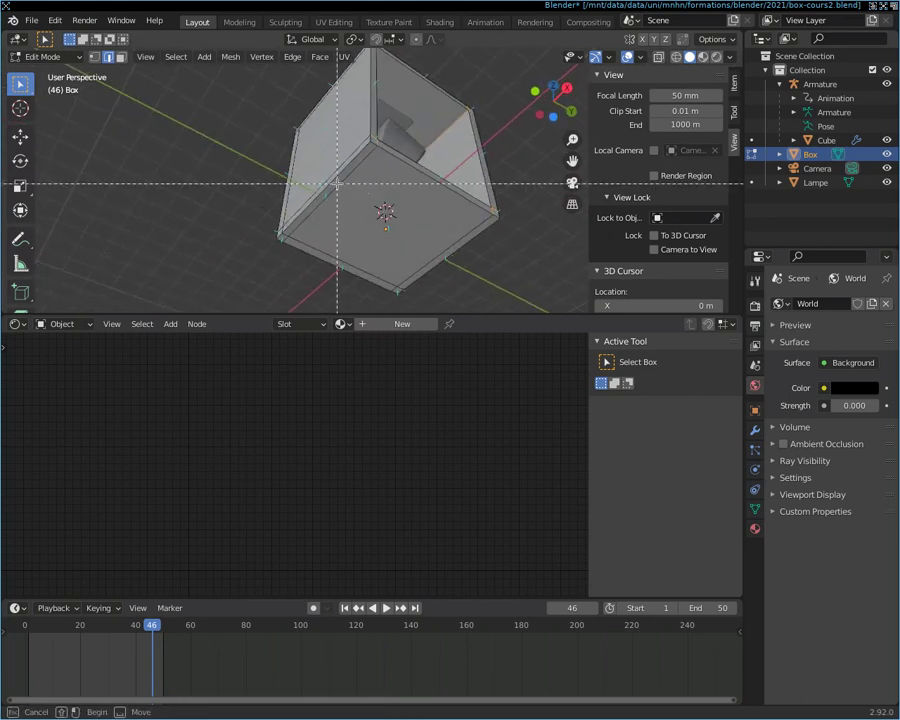
{"action": "left_click_drag", "start_coordinate": [236, 130], "coordinate": [340, 189]}
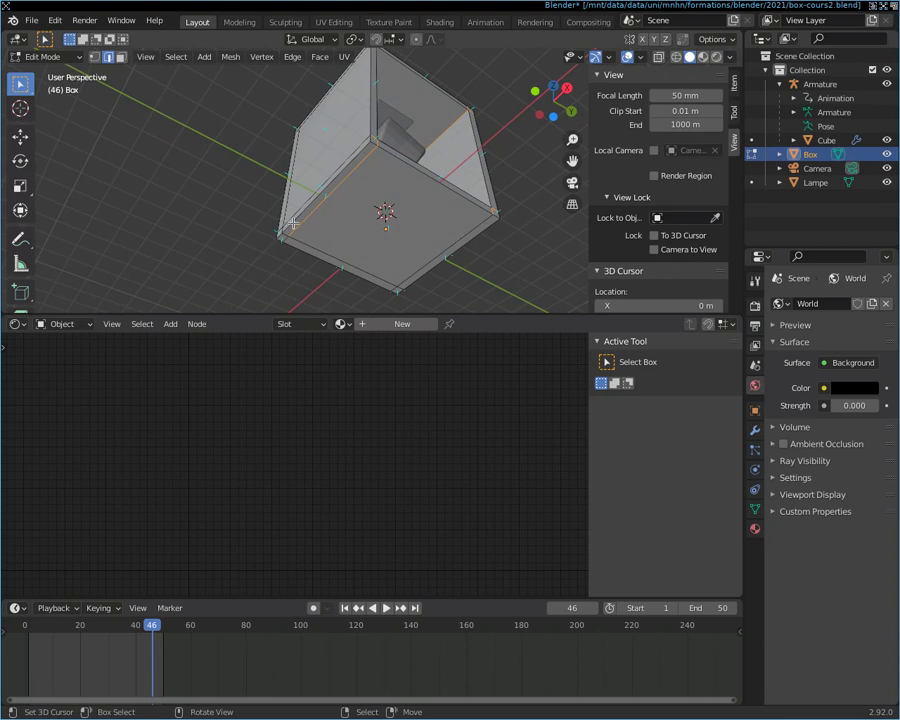
{"action": "key", "text": "b"}
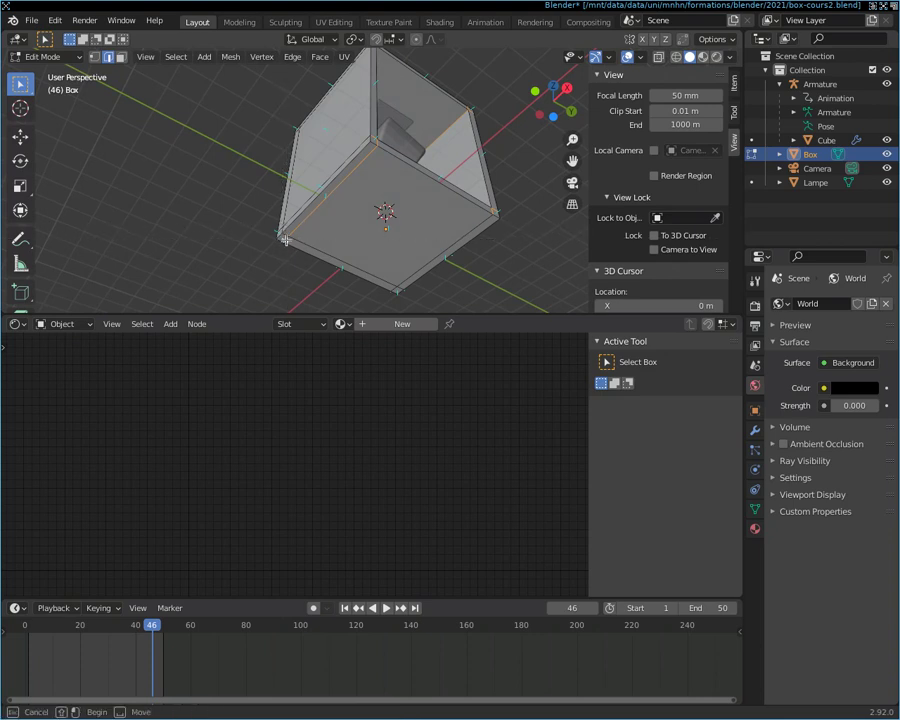
{"action": "left_click", "coordinate": [288, 242]}
Step: Add the box's top-right edge to the selection
{"action": "middle_click_drag", "start_coordinate": [405, 244], "coordinate": [310, 213]}
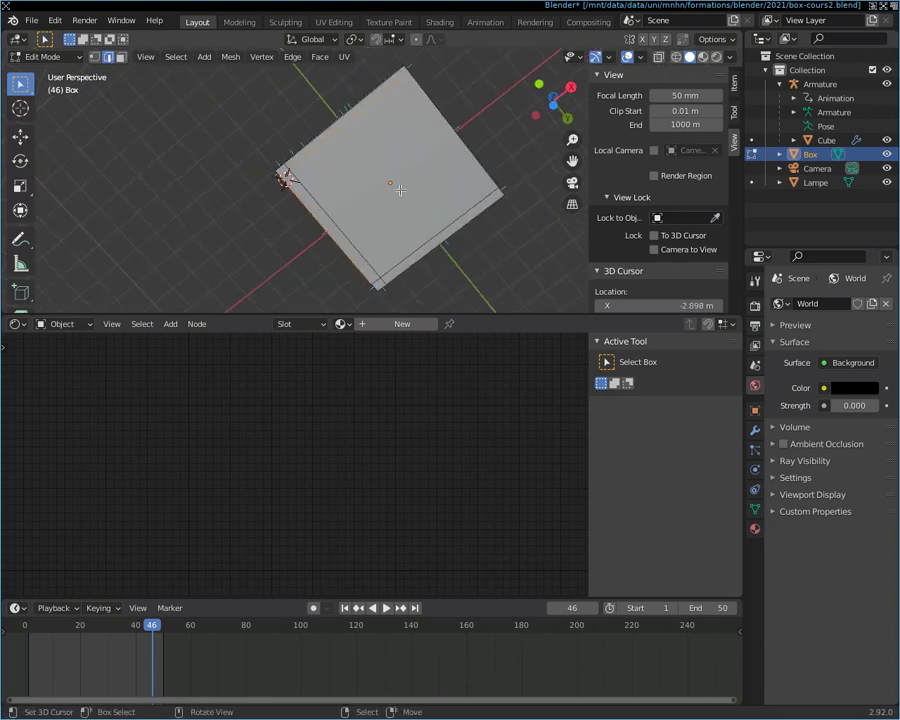
{"action": "key", "text": "b"}
{"action": "key", "text": "Escape"}
{"action": "key", "text": "b"}
{"action": "key", "text": "Escape"}
{"action": "key", "text": "b"}
{"action": "left_click_drag", "start_coordinate": [520, 175], "coordinate": [408, 260]}
{"action": "mouse_move", "coordinate": [418, 221]}
{"action": "middle_mouse_down"}
{"action": "mouse_move", "coordinate": [380, 192]}
{"action": "mouse_move", "coordinate": [365, 260]}
{"action": "mouse_move", "coordinate": [364, 216]}
{"action": "mouse_move", "coordinate": [294, 278]}
{"action": "mouse_move", "coordinate": [326, 264]}
{"action": "mouse_move", "coordinate": [411, 71]}
{"action": "mouse_move", "coordinate": [395, 70]}
{"action": "mouse_move", "coordinate": [380, 75]}
{"action": "mouse_move", "coordinate": [530, 215]}
{"action": "mouse_move", "coordinate": [494, 168]}
{"action": "mouse_move", "coordinate": [372, 176]}
{"action": "mouse_move", "coordinate": [325, 262]}
{"action": "mouse_move", "coordinate": [366, 279]}
{"action": "mouse_move", "coordinate": [330, 250]}
{"action": "mouse_move", "coordinate": [355, 256]}
{"action": "mouse_move", "coordinate": [345, 245]}
{"action": "middle_mouse_up"}
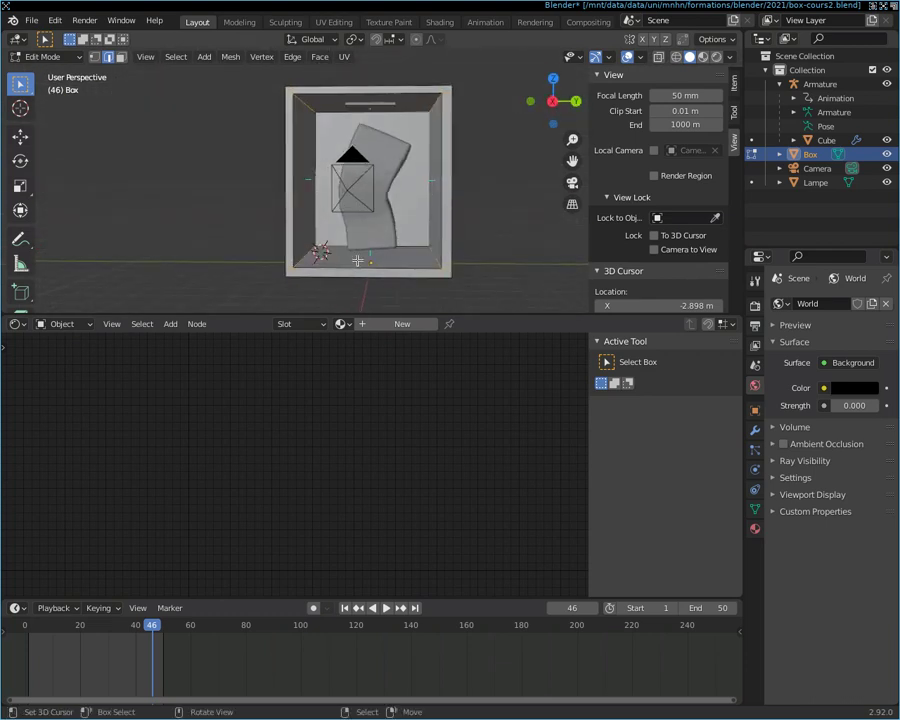
Step: Run Mark Seam on the selected rim and corner edges through the F3 search
{"action": "key", "text": "F3"}
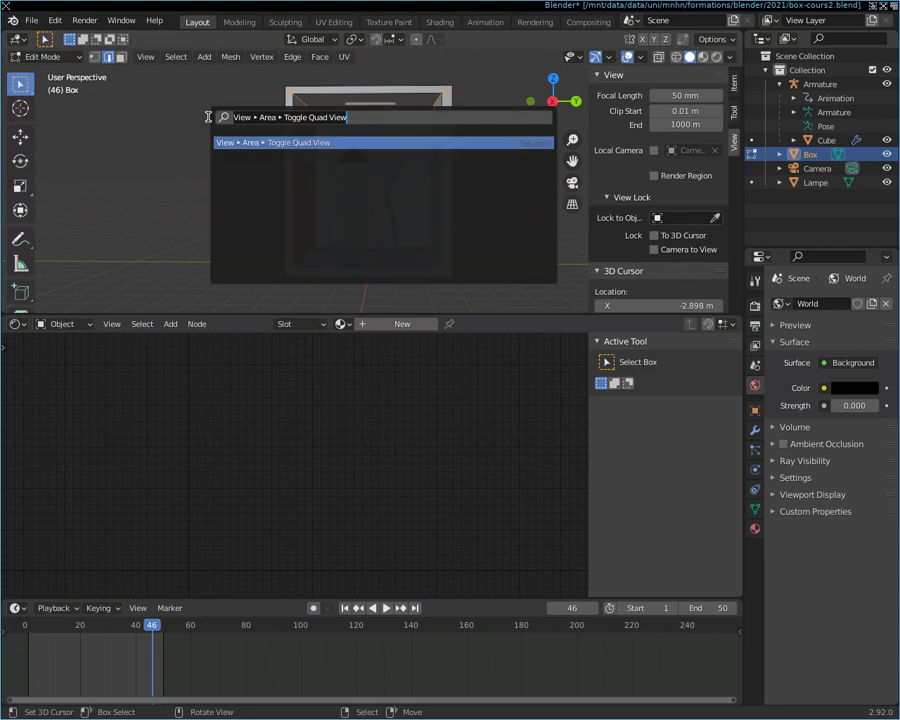
{"action": "type", "text": "se"}
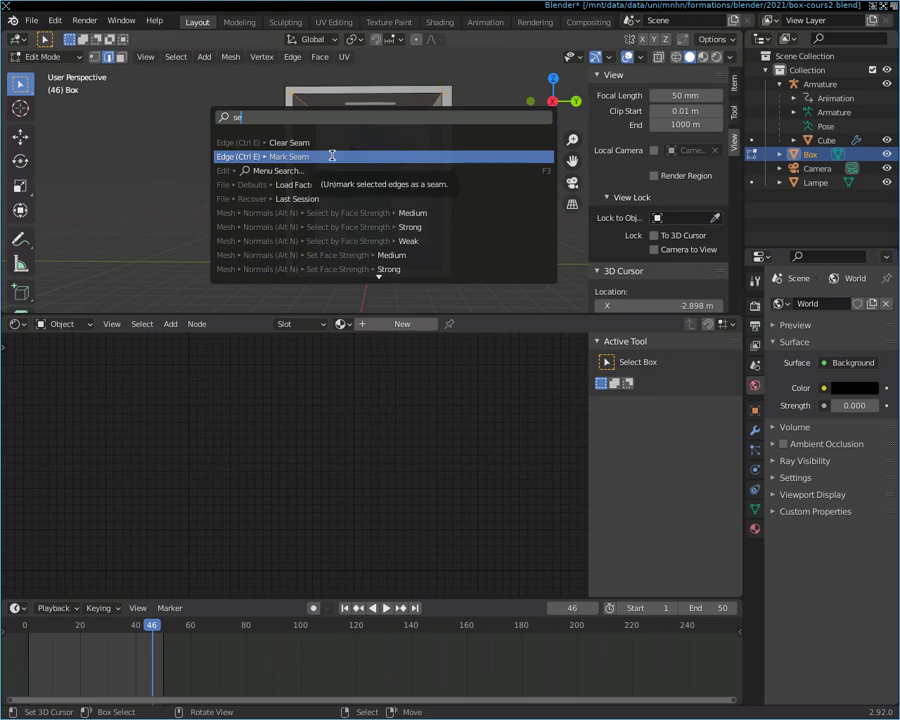
{"action": "left_click", "coordinate": [332, 156]}
{"action": "mouse_move", "coordinate": [233, 95]}
{"action": "middle_mouse_down"}
{"action": "mouse_move", "coordinate": [351, 117]}
{"action": "mouse_move", "coordinate": [315, 181]}
{"action": "mouse_move", "coordinate": [382, 207]}
{"action": "mouse_move", "coordinate": [438, 199]}
{"action": "mouse_move", "coordinate": [366, 183]}
{"action": "mouse_move", "coordinate": [346, 137]}
{"action": "middle_mouse_up"}
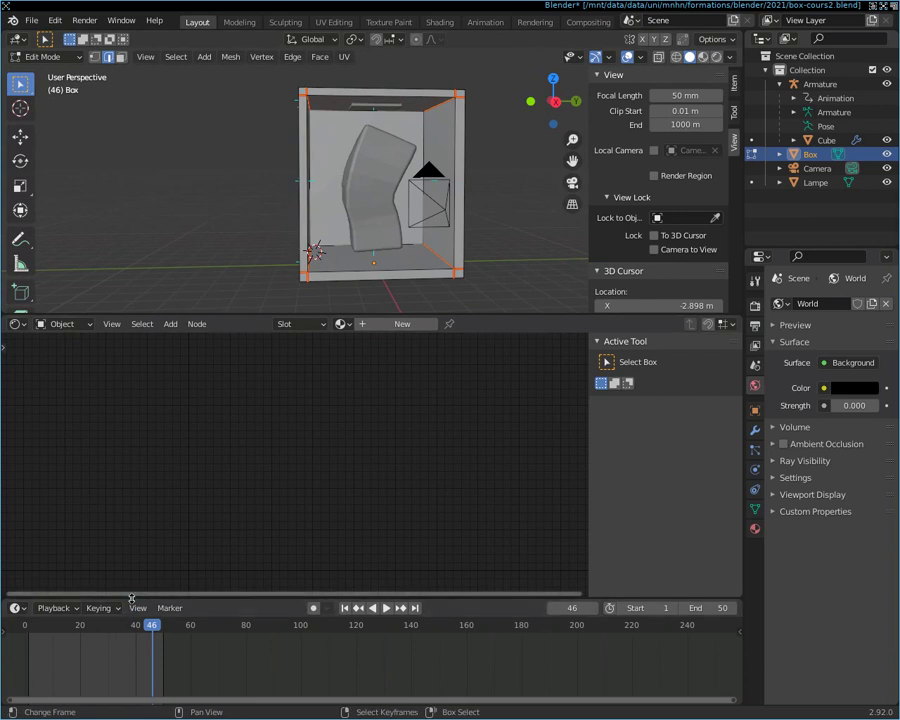
Step: Join the lower shader editor area into the 3D viewport
{"action": "right_click", "coordinate": [178, 597]}
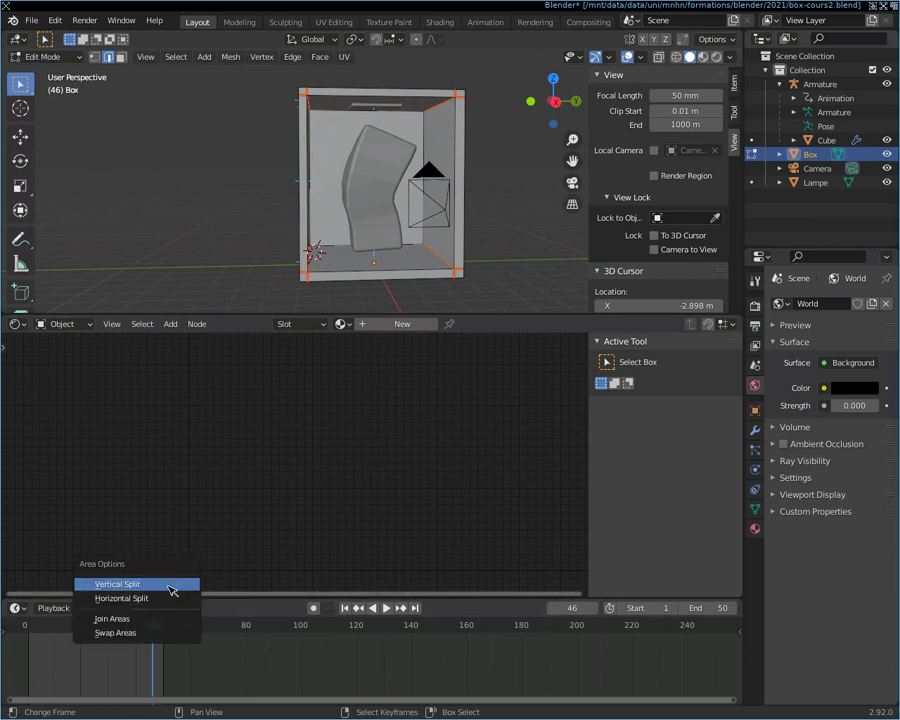
{"action": "left_click", "coordinate": [172, 600]}
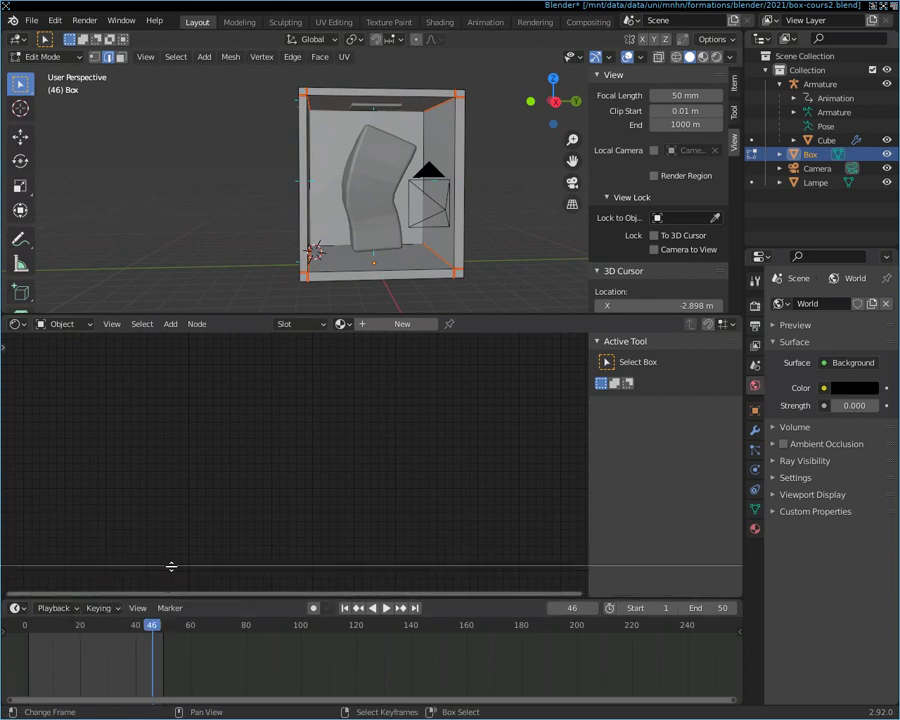
{"action": "right_click", "coordinate": [171, 566]}
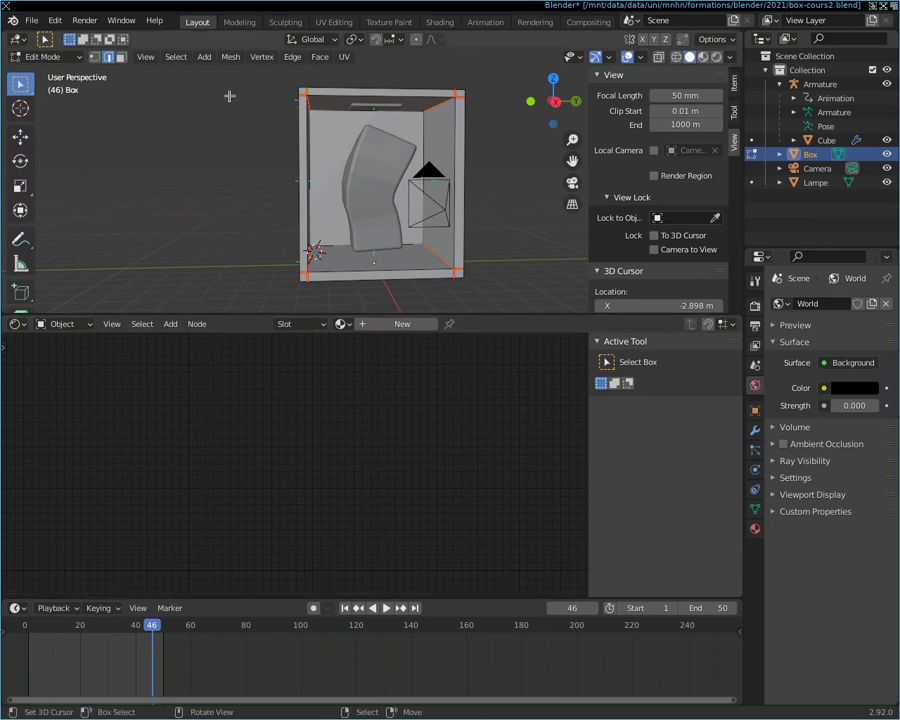
{"action": "right_click", "coordinate": [172, 29]}
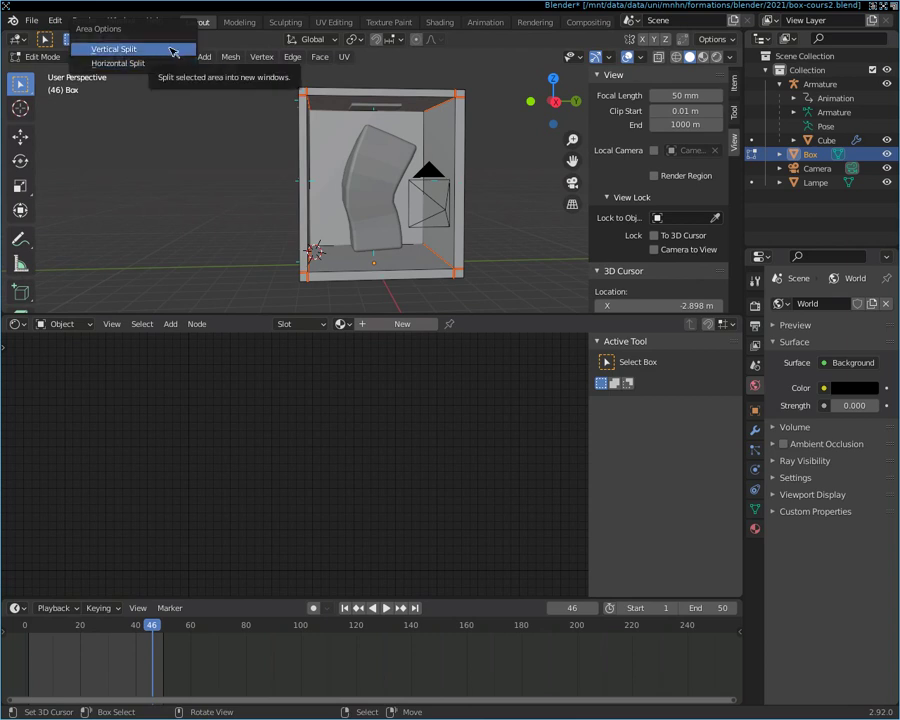
{"action": "left_click", "coordinate": [172, 50]}
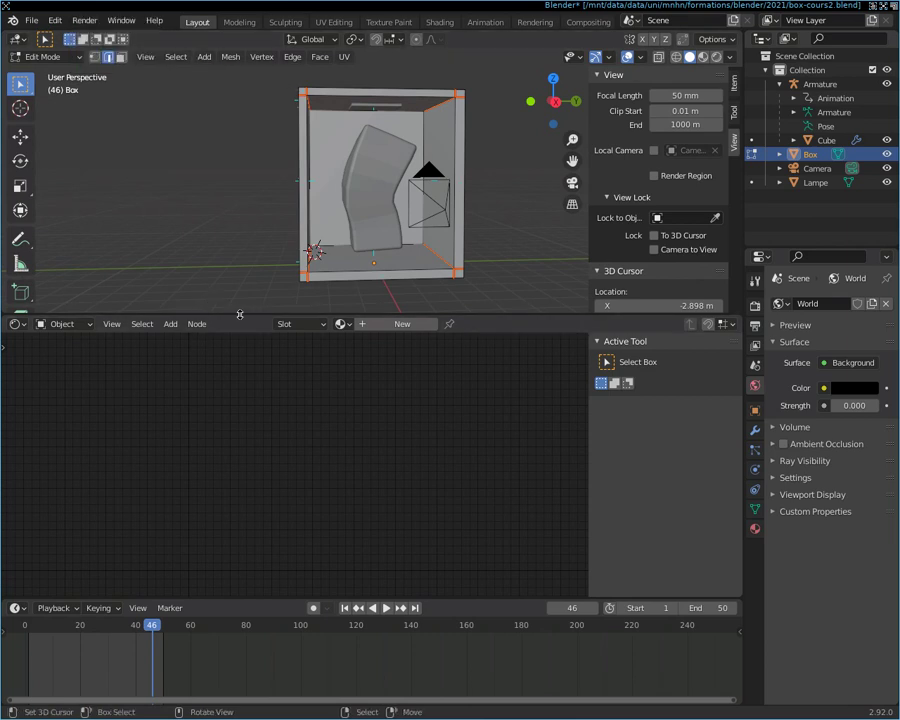
{"action": "right_click", "coordinate": [241, 315]}
{"action": "left_click", "coordinate": [245, 336]}
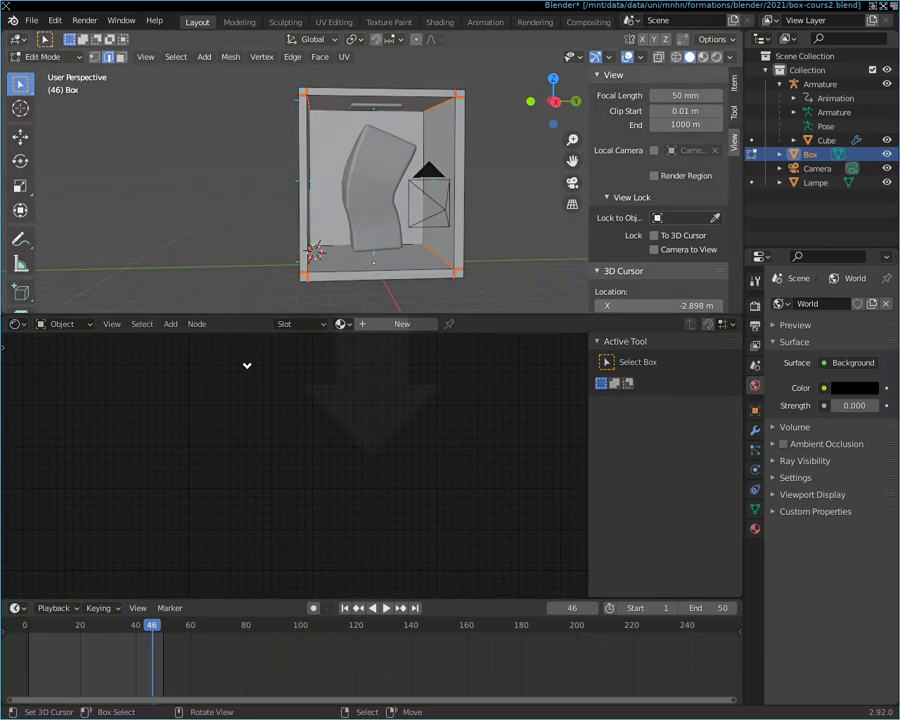
{"action": "left_click", "coordinate": [248, 366]}
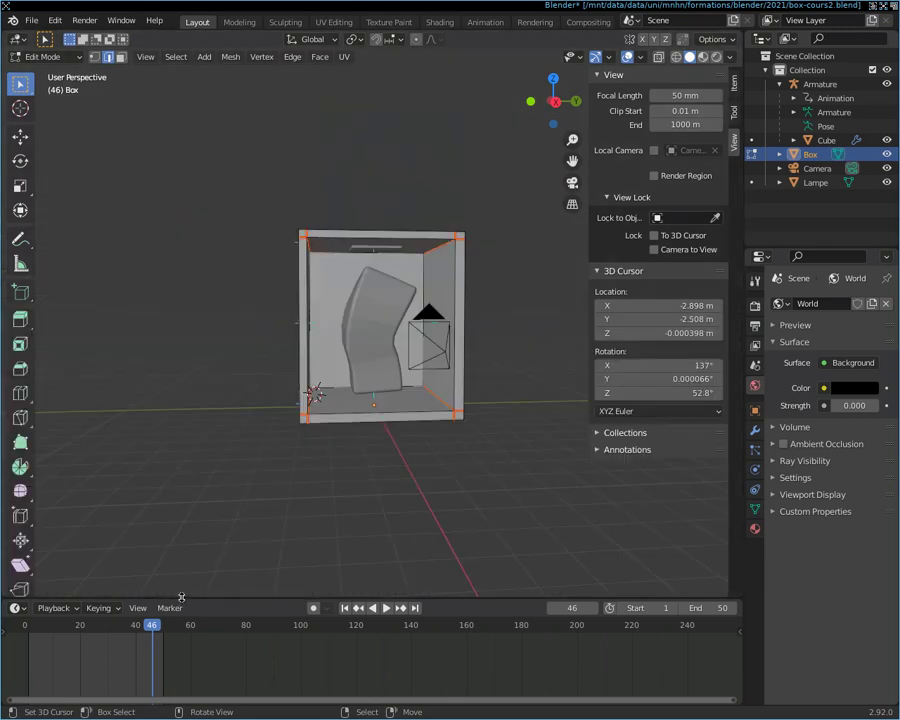
Step: Split the 3D viewport vertically into two side-by-side views
{"action": "right_click", "coordinate": [181, 597]}
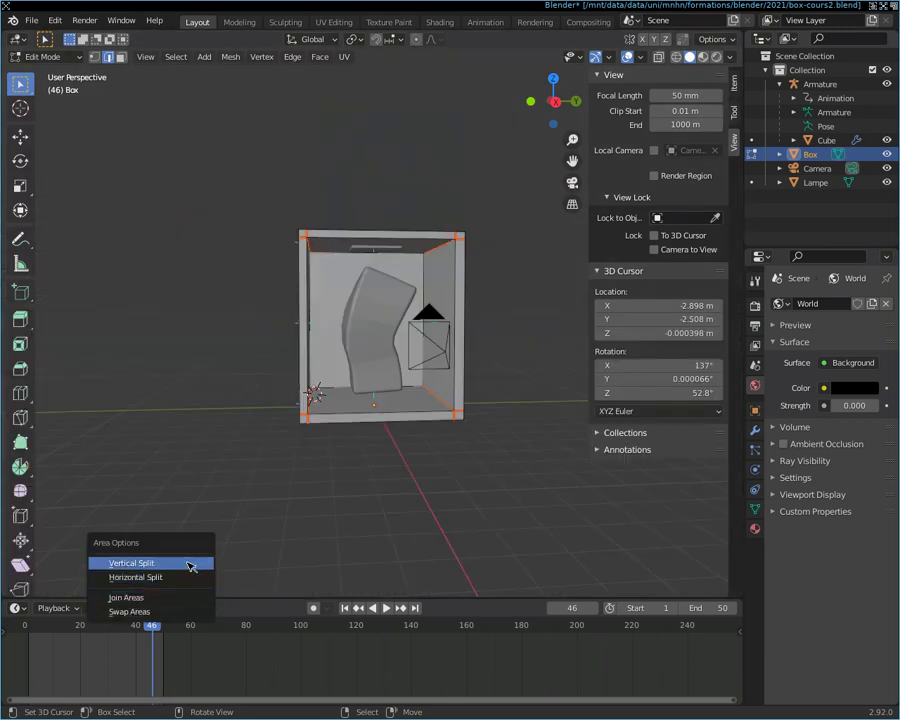
{"action": "left_click", "coordinate": [190, 564]}
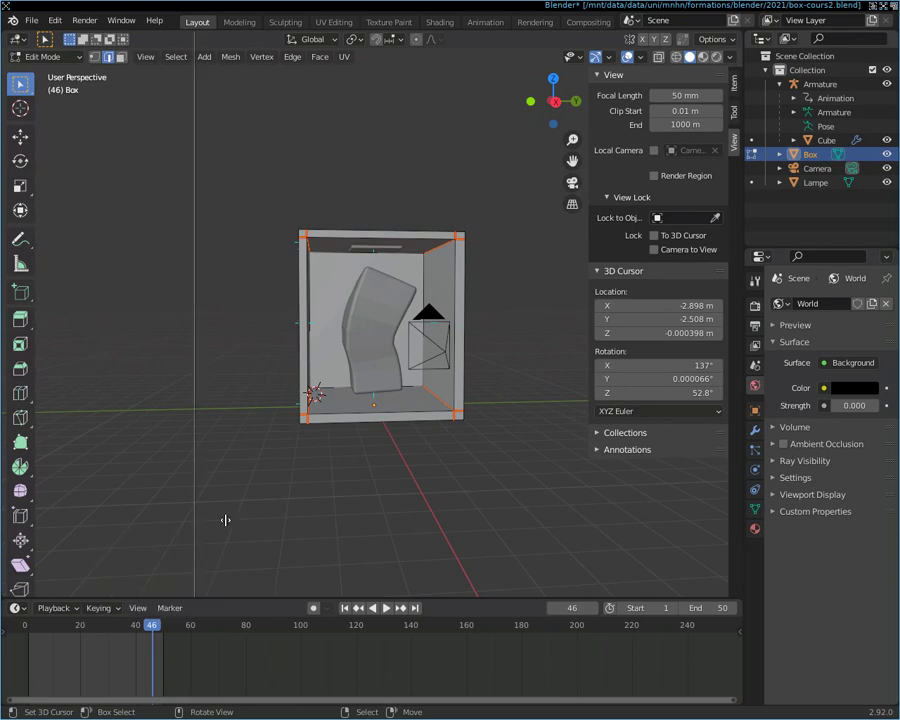
{"action": "left_click", "coordinate": [311, 470]}
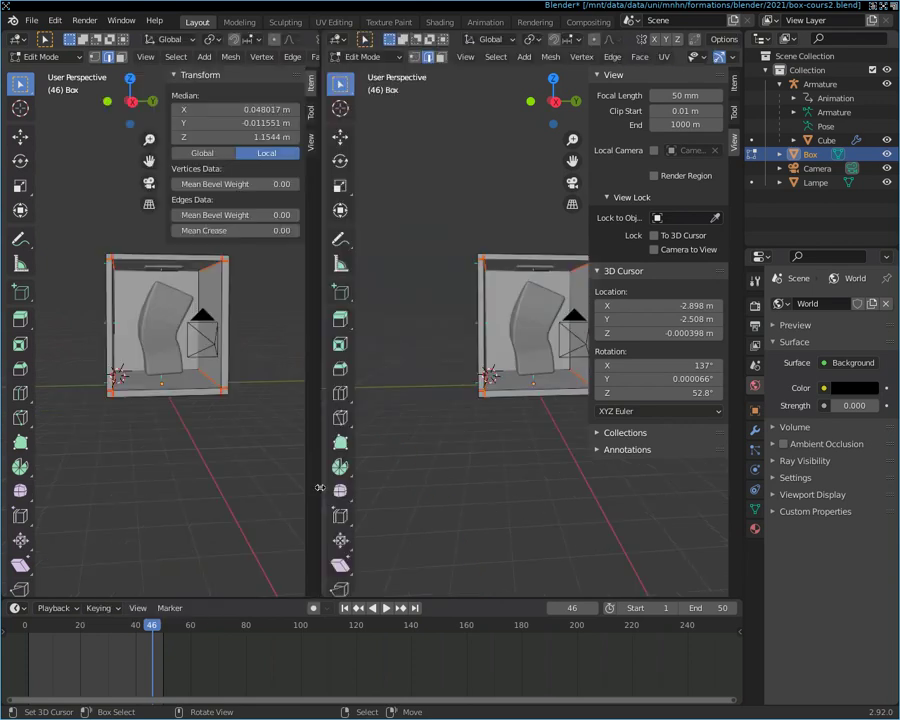
Step: Change the left area's editor type to UV Editor
{"action": "left_click", "coordinate": [325, 415]}
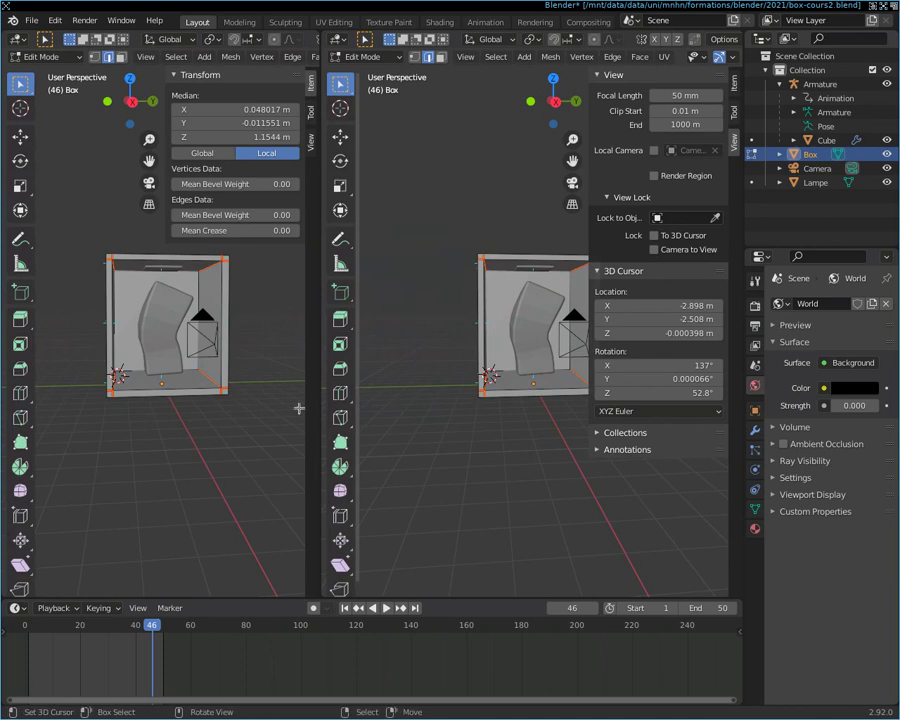
{"action": "left_click", "coordinate": [24, 39]}
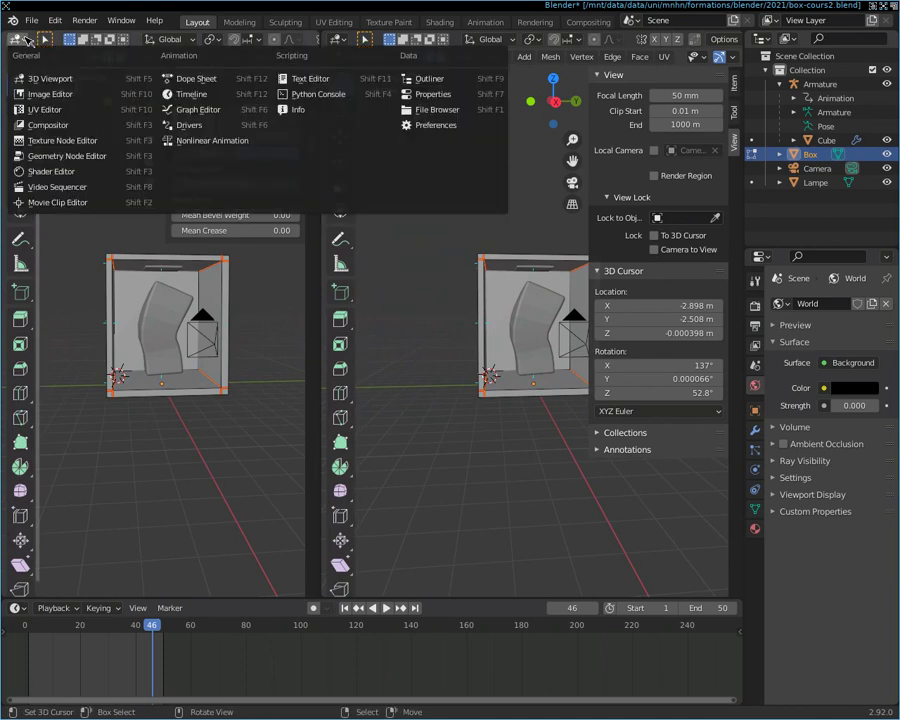
{"action": "left_click", "coordinate": [46, 110]}
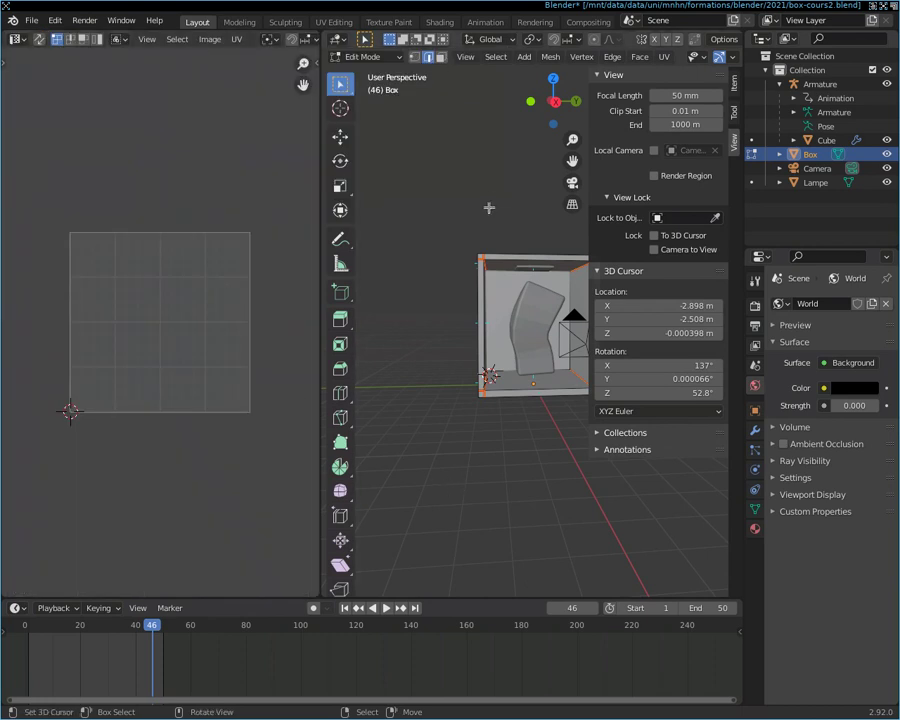
{"action": "scroll", "coordinate": [466, 199], "scroll_direction": "up", "scroll_amount": 1}
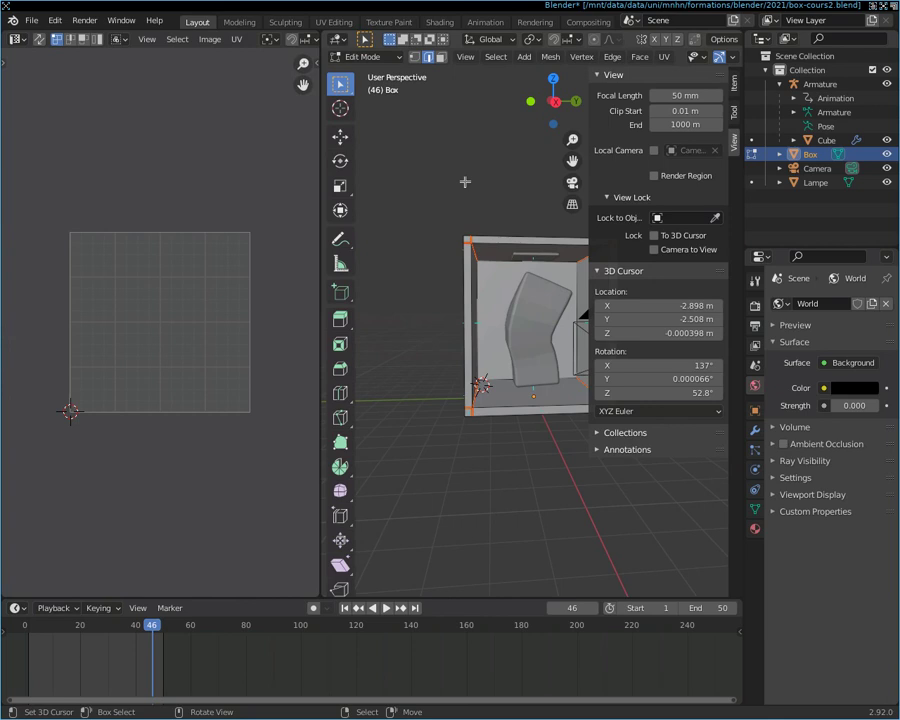
Step: Re-enter Edit Mode on the Box, select all, and zoom in on the UV square
{"action": "key", "text": "Tab"}
{"action": "key", "text": "F3"}
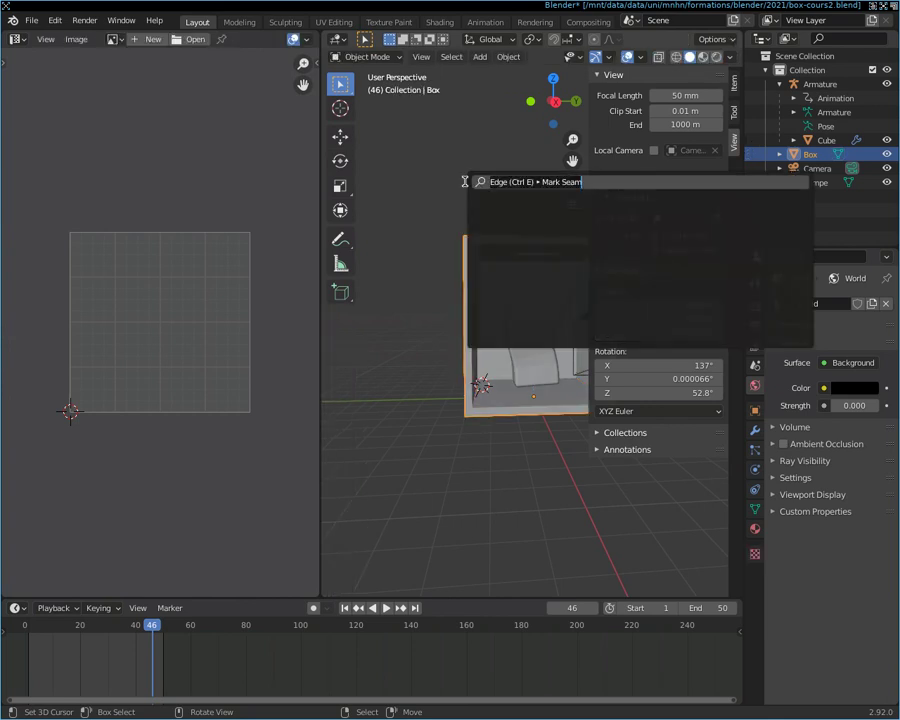
{"action": "type", "text": "uv"}
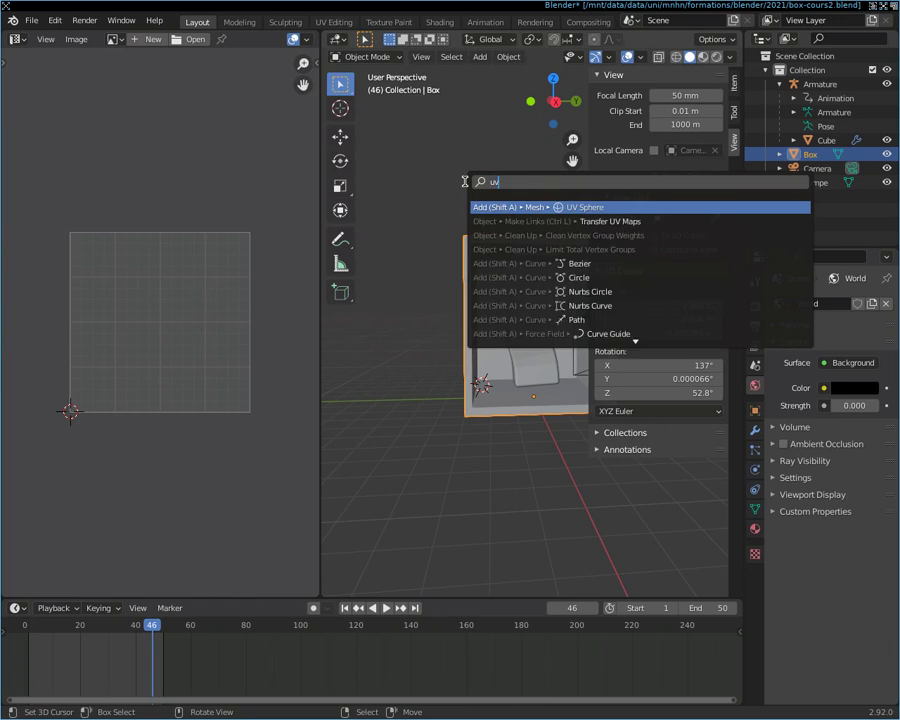
{"action": "type", "text": " un"}
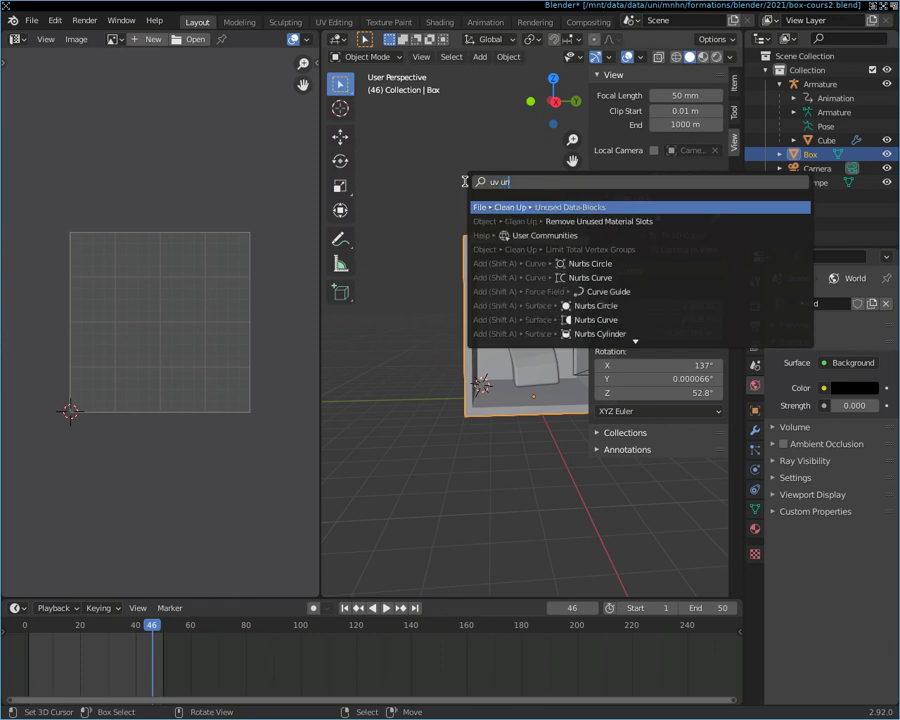
{"action": "key", "text": "Escape"}
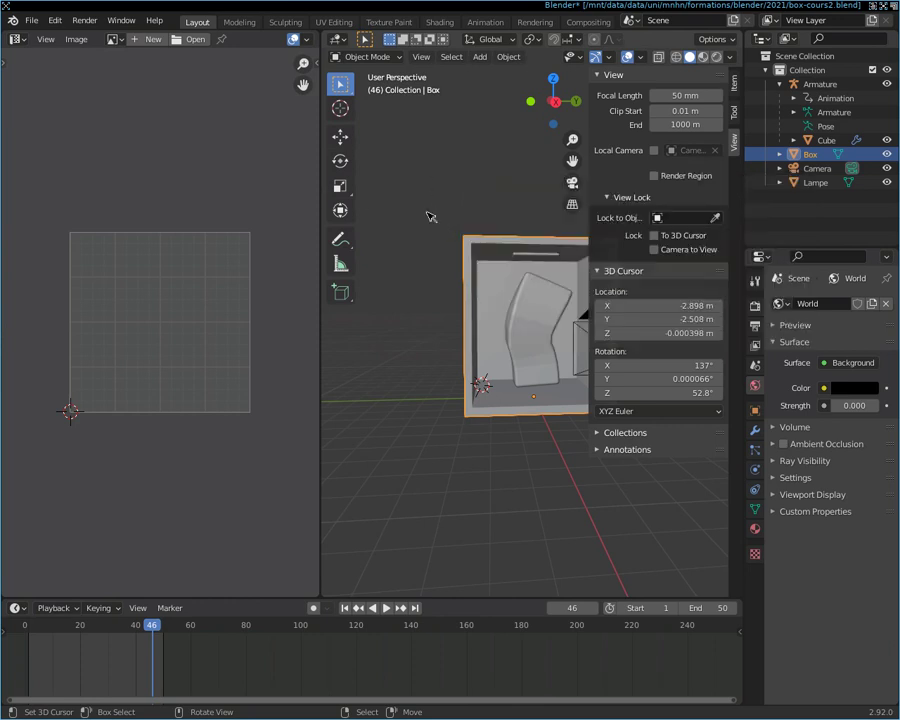
{"action": "key", "text": "Tab"}
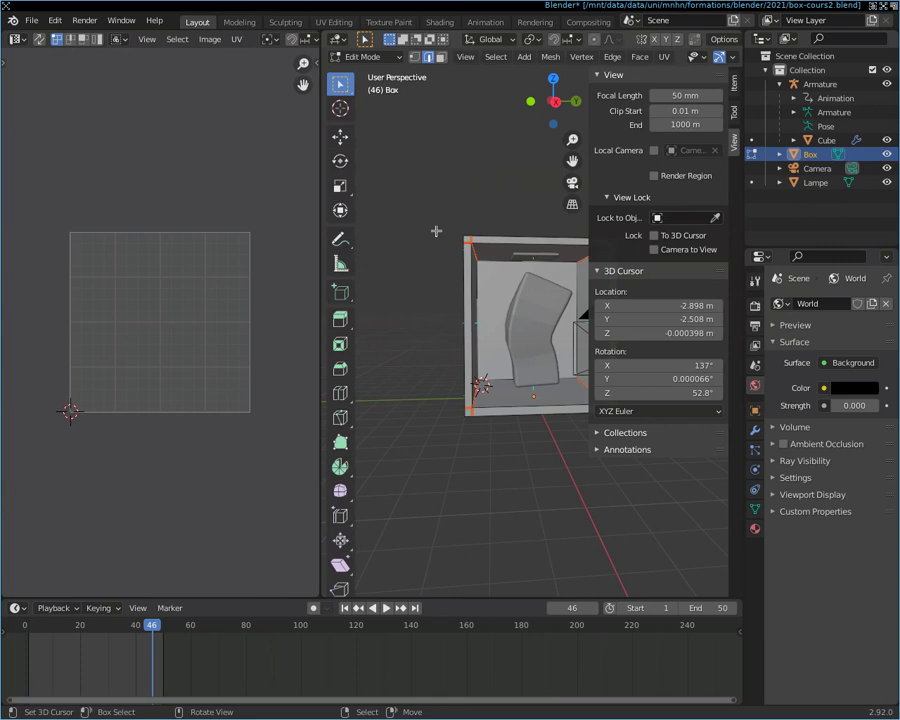
{"action": "key", "text": "a"}
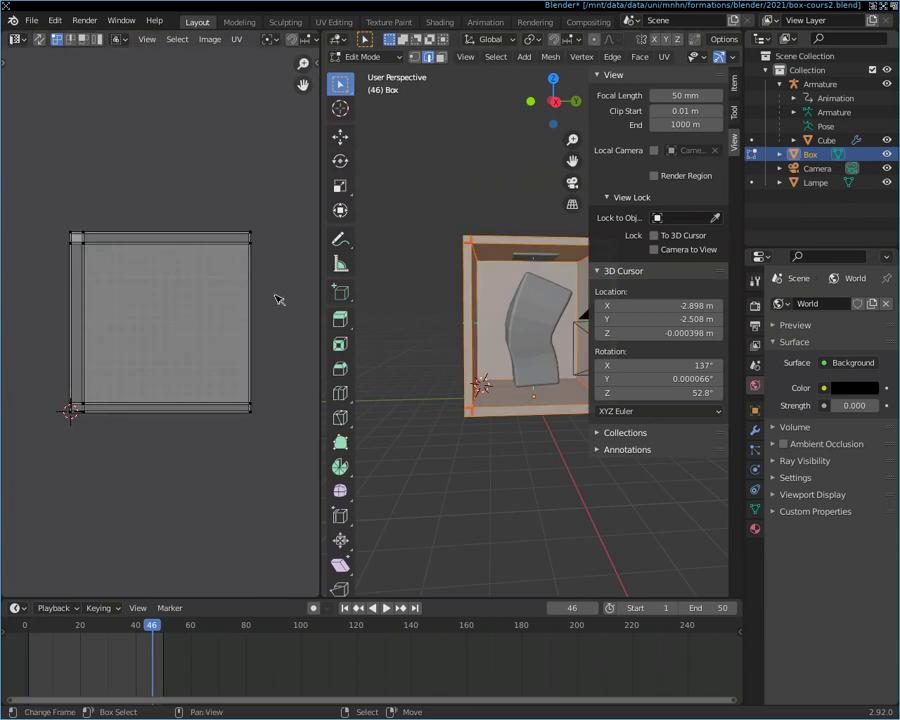
{"action": "scroll", "coordinate": [287, 327], "scroll_direction": "up", "scroll_amount": 1}
{"action": "middle_click_drag", "start_coordinate": [283, 322], "coordinate": [283, 239]}
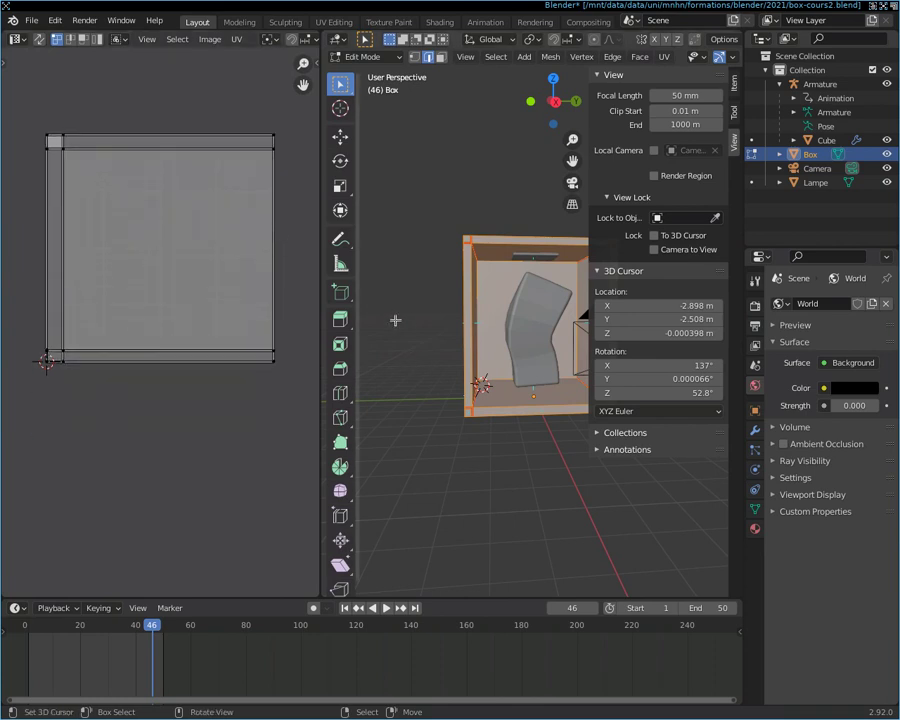
{"action": "mouse_move", "coordinate": [434, 198]}
{"action": "middle_mouse_down"}
{"action": "mouse_move", "coordinate": [437, 163]}
{"action": "mouse_move", "coordinate": [442, 204]}
{"action": "middle_mouse_up"}
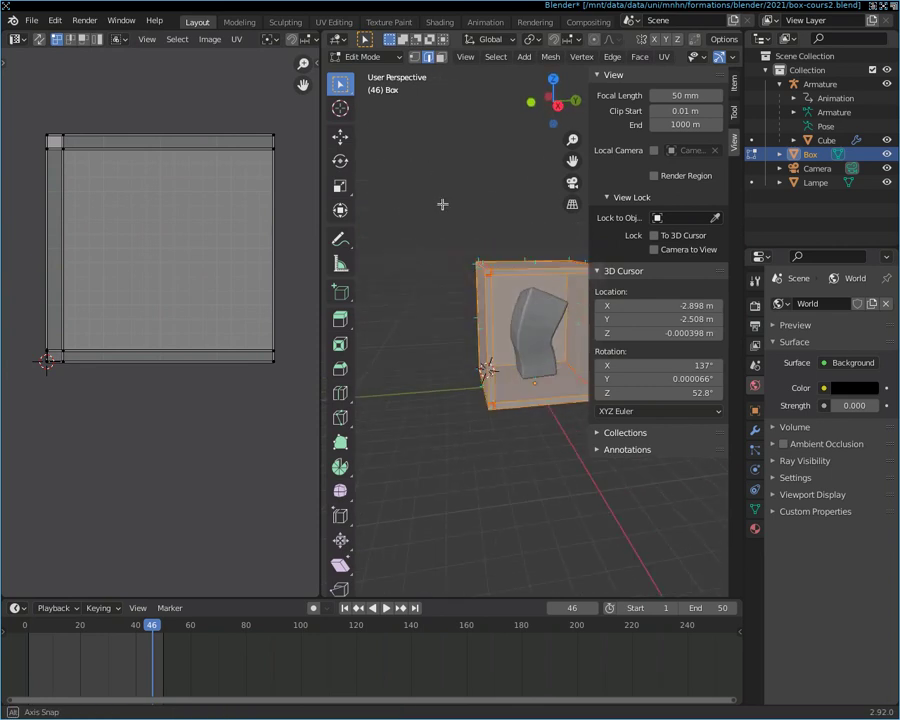
Step: Unwrap the Box with UV > Unwrap (Angle Based, 0.001 margin) and recentre the layout
{"action": "key", "text": "F3"}
{"action": "type", "text": "uv u"}
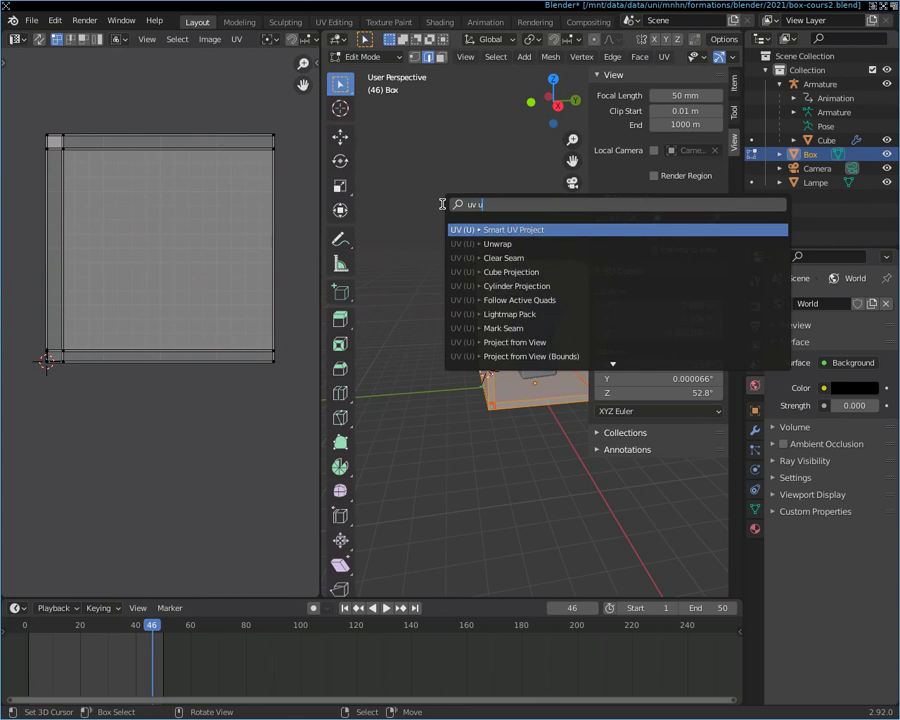
{"action": "key", "text": "Down"}
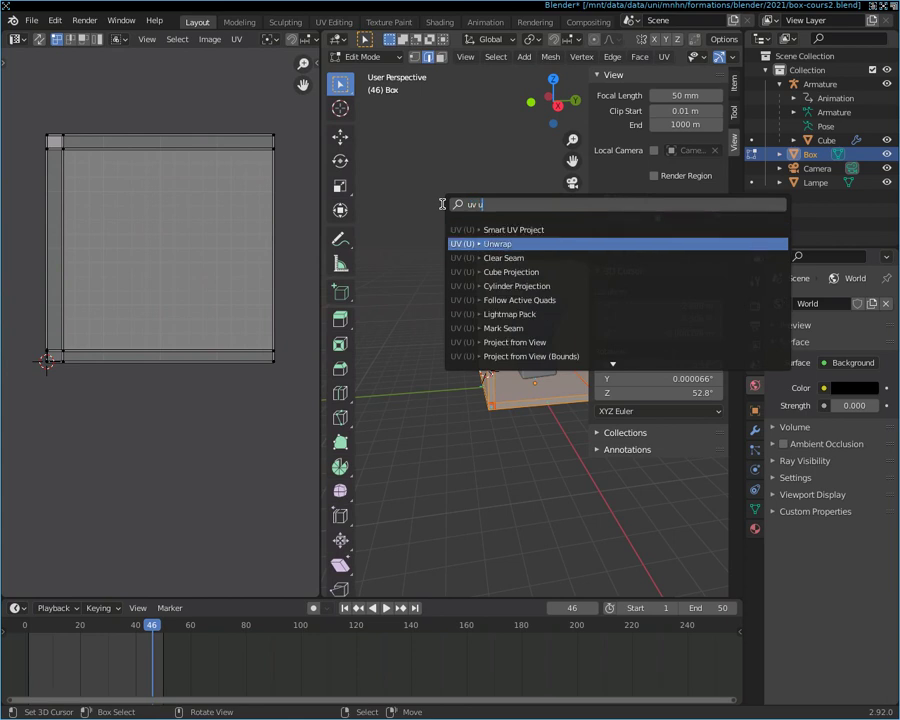
{"action": "key", "text": "Return"}
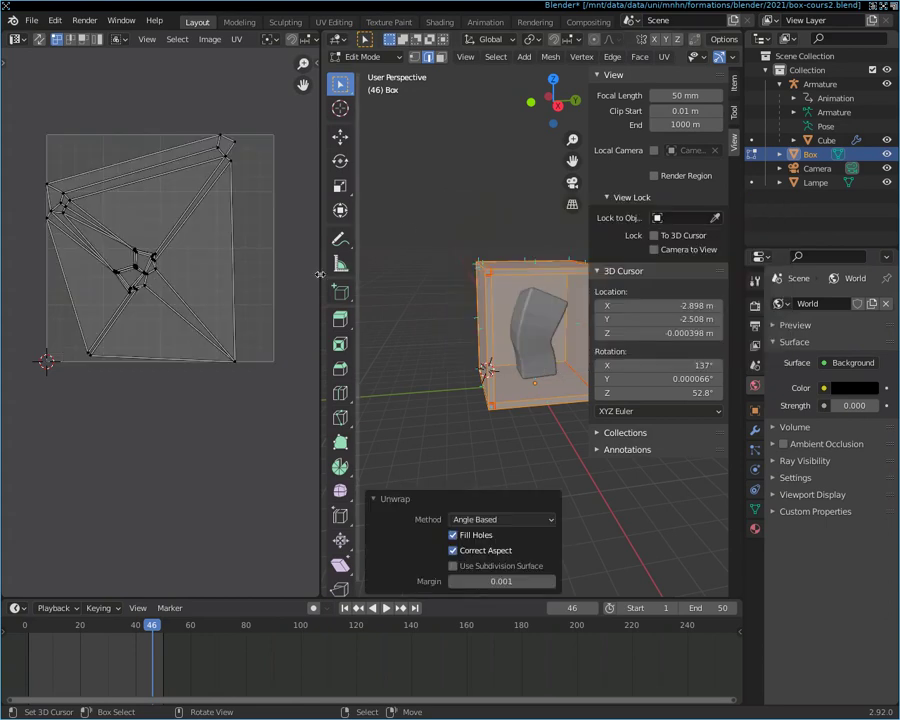
{"action": "scroll", "coordinate": [172, 180], "scroll_direction": "down", "scroll_amount": 1}
{"action": "key", "text": "r"}
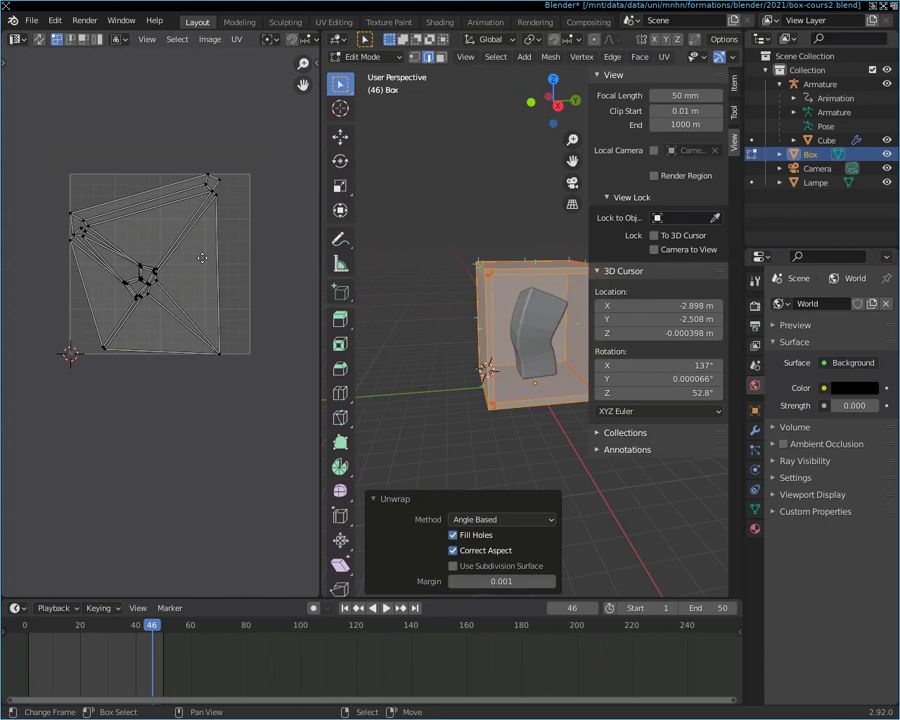
{"action": "right_click", "coordinate": [238, 362]}
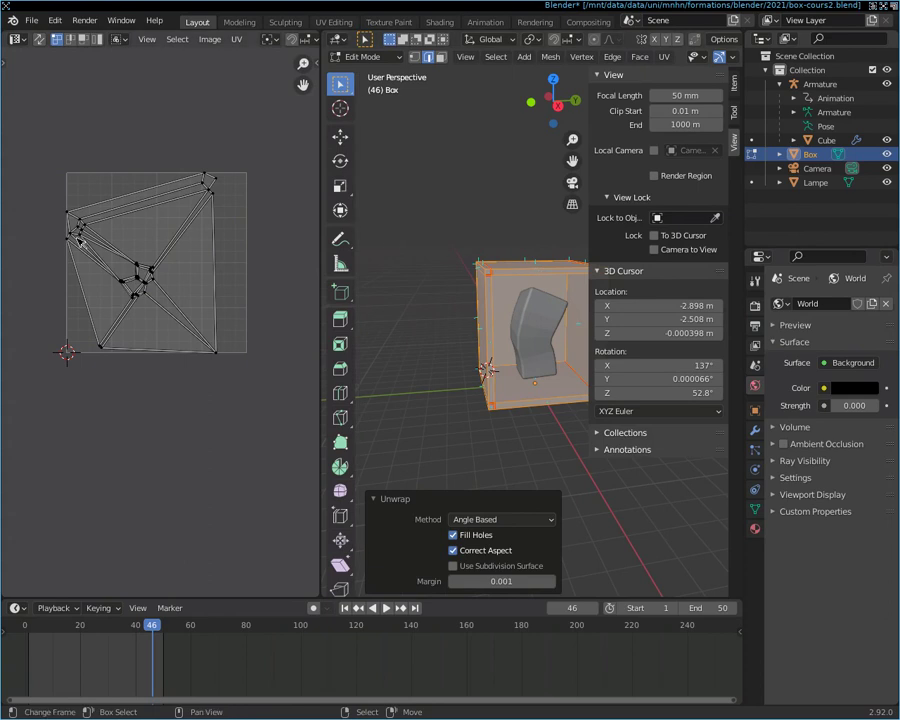
{"action": "middle_click_drag", "start_coordinate": [155, 257], "coordinate": [187, 222]}
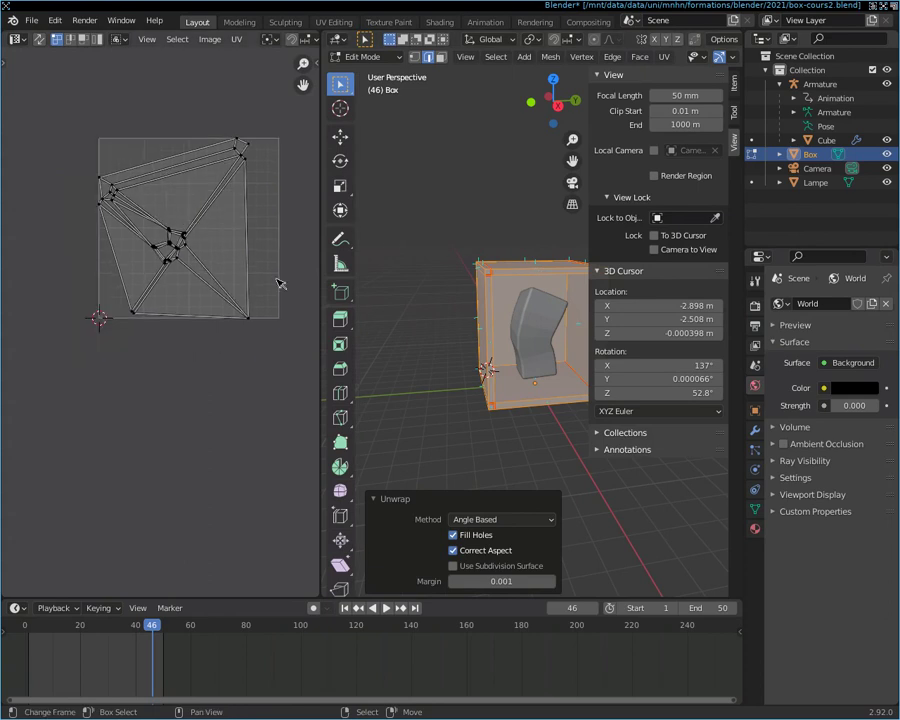
{"action": "middle_click_drag", "start_coordinate": [459, 297], "coordinate": [604, 331]}
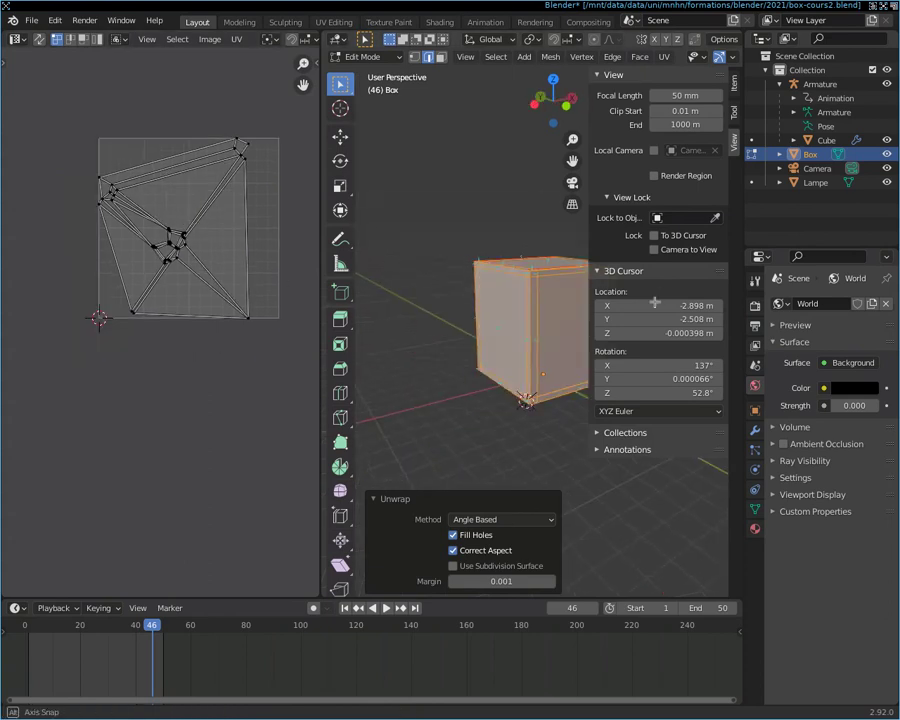
Step: Re-unwrap the Box with Smart UV Project, keeping the 66° angle limit and 0.000 island margin
{"action": "mouse_move", "coordinate": [442, 356]}
{"action": "middle_mouse_down"}
{"action": "mouse_move", "coordinate": [376, 242]}
{"action": "mouse_move", "coordinate": [442, 276]}
{"action": "mouse_move", "coordinate": [423, 286]}
{"action": "mouse_move", "coordinate": [430, 245]}
{"action": "mouse_move", "coordinate": [482, 256]}
{"action": "mouse_move", "coordinate": [418, 255]}
{"action": "mouse_move", "coordinate": [457, 266]}
{"action": "mouse_move", "coordinate": [546, 330]}
{"action": "mouse_move", "coordinate": [501, 335]}
{"action": "mouse_move", "coordinate": [482, 358]}
{"action": "mouse_move", "coordinate": [532, 402]}
{"action": "mouse_move", "coordinate": [692, 345]}
{"action": "middle_mouse_up"}
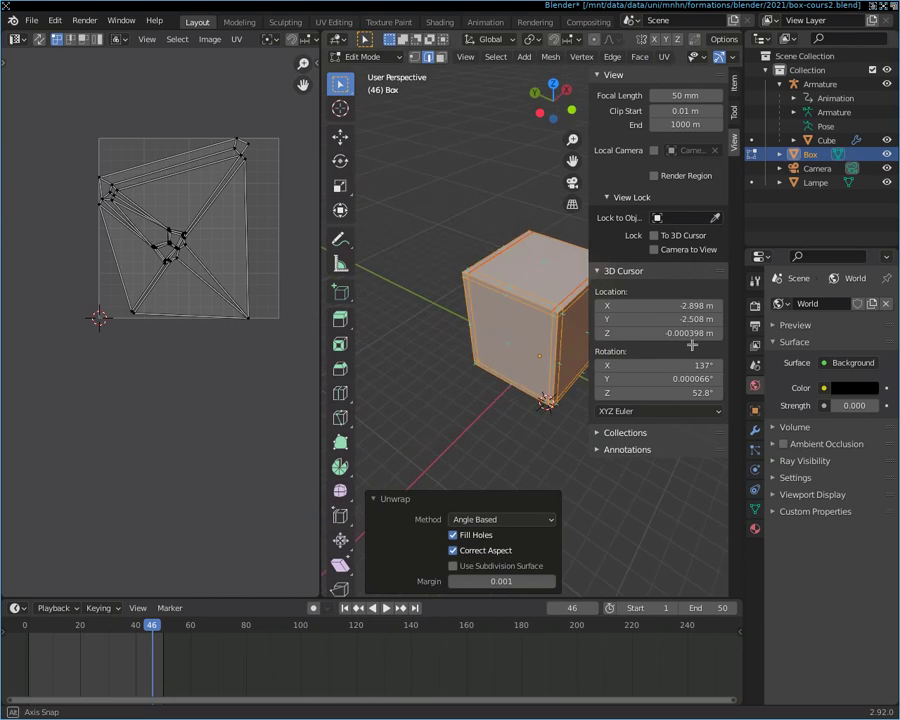
{"action": "mouse_move", "coordinate": [692, 345]}
{"action": "middle_mouse_down"}
{"action": "mouse_move", "coordinate": [444, 303]}
{"action": "mouse_move", "coordinate": [428, 251]}
{"action": "mouse_move", "coordinate": [454, 384]}
{"action": "mouse_move", "coordinate": [567, 374]}
{"action": "mouse_move", "coordinate": [647, 392]}
{"action": "mouse_move", "coordinate": [623, 147]}
{"action": "mouse_move", "coordinate": [478, 146]}
{"action": "mouse_move", "coordinate": [418, 195]}
{"action": "mouse_move", "coordinate": [404, 225]}
{"action": "mouse_move", "coordinate": [560, 230]}
{"action": "mouse_move", "coordinate": [731, 217]}
{"action": "middle_mouse_up"}
{"action": "mouse_move", "coordinate": [450, 300]}
{"action": "middle_mouse_down"}
{"action": "mouse_move", "coordinate": [412, 269]}
{"action": "mouse_move", "coordinate": [425, 282]}
{"action": "mouse_move", "coordinate": [416, 168]}
{"action": "middle_mouse_up"}
{"action": "key", "text": "F3"}
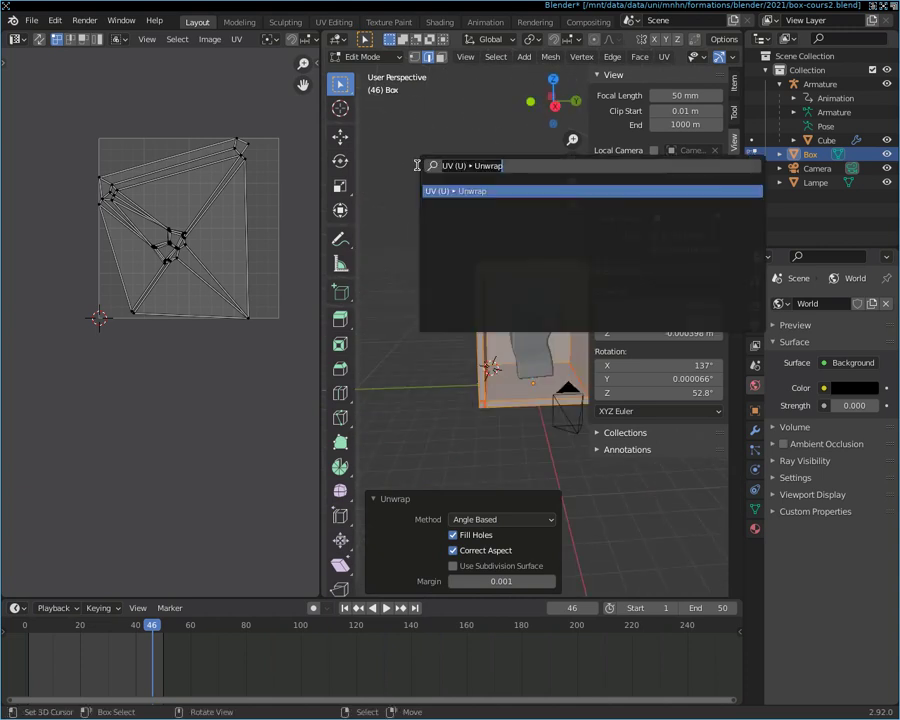
{"action": "type", "text": "u"}
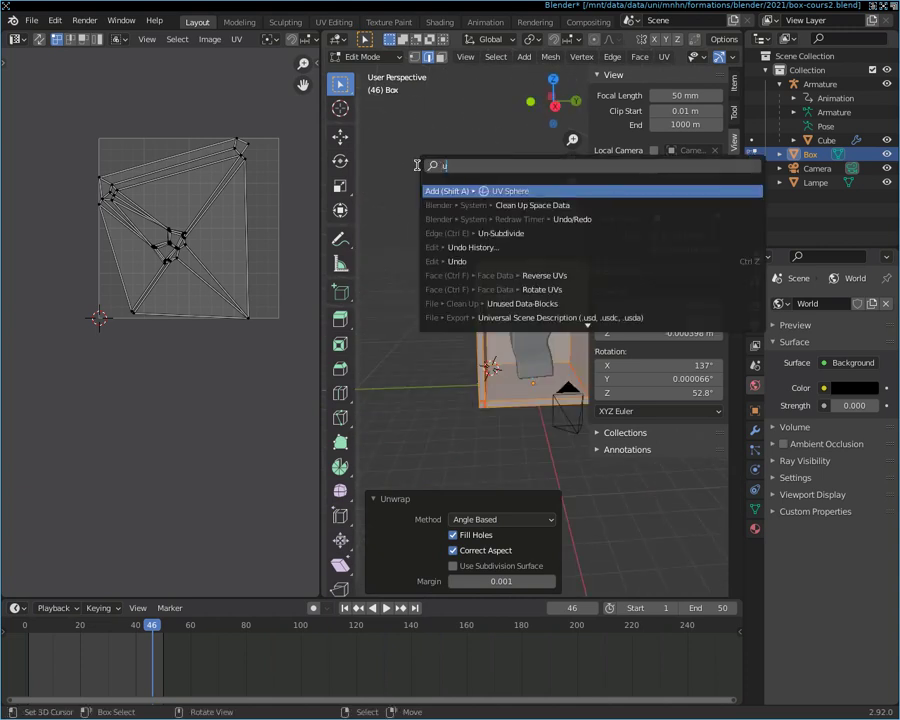
{"action": "type", "text": "v un"}
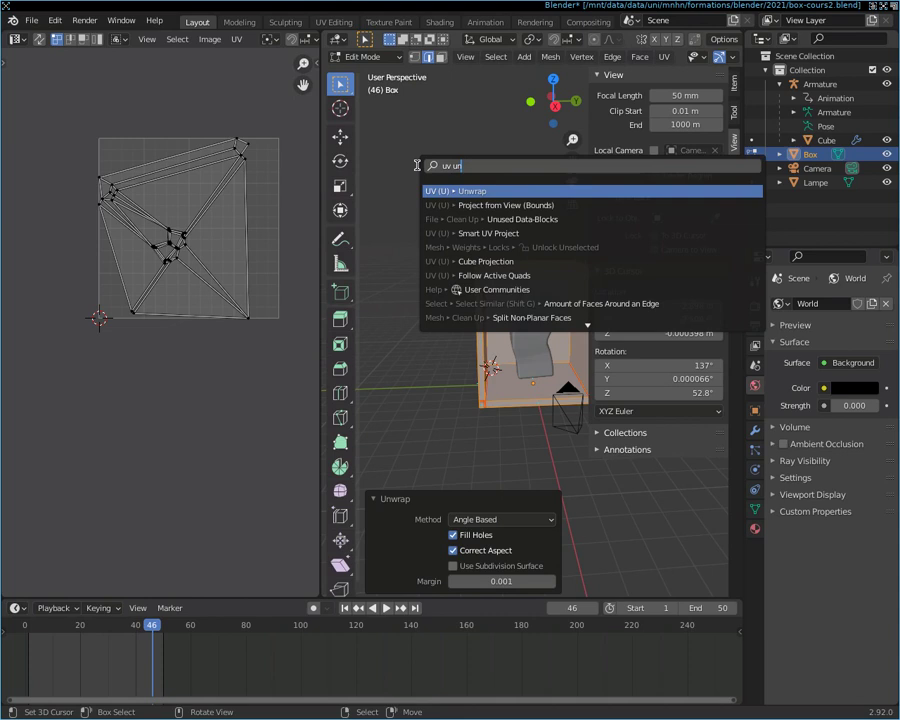
{"action": "key", "text": "BackSpace"}
{"action": "key", "text": "BackSpace"}
{"action": "key", "text": "BackSpace"}
{"action": "key", "text": "BackSpace"}
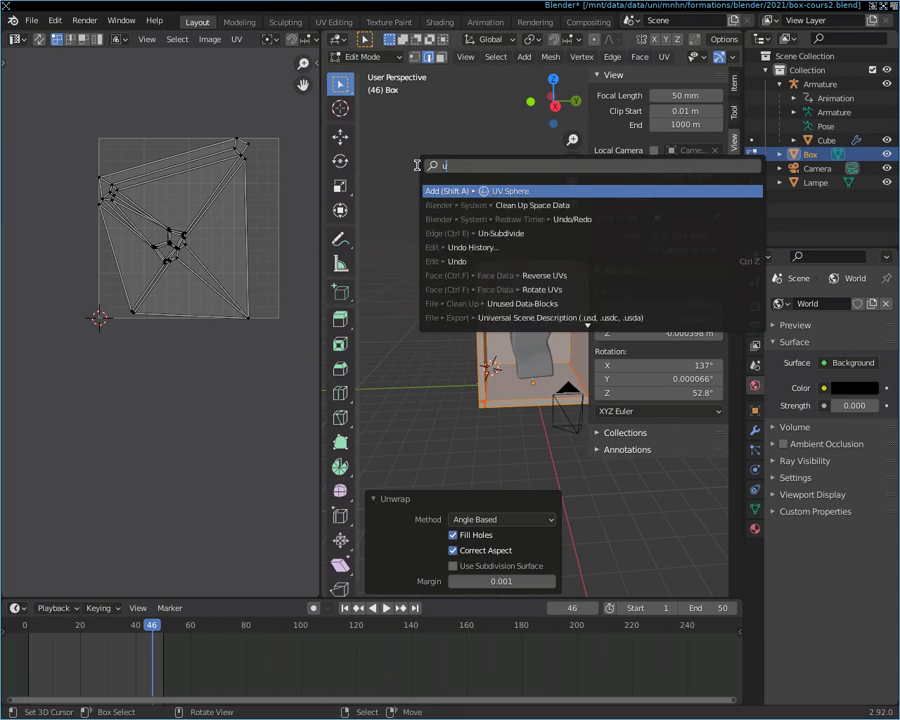
{"action": "type", "text": "v"}
{"action": "key", "text": "Down"}
{"action": "key", "text": "Down"}
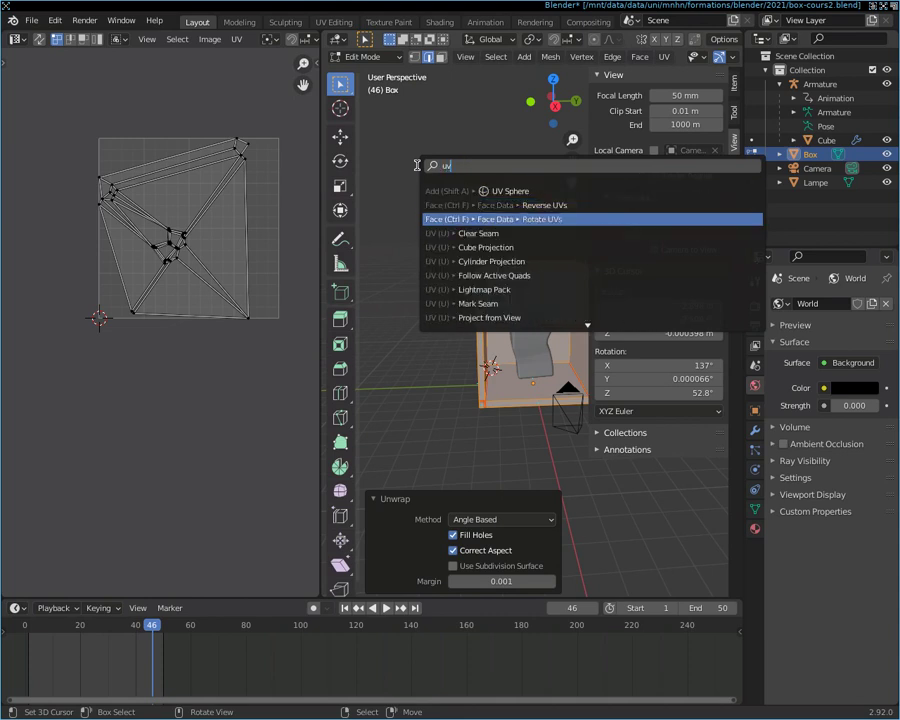
{"action": "key", "text": "Down"}
{"action": "key", "text": "Down"}
{"action": "key", "text": "Down"}
{"action": "key", "text": "Down"}
{"action": "key", "text": "Down"}
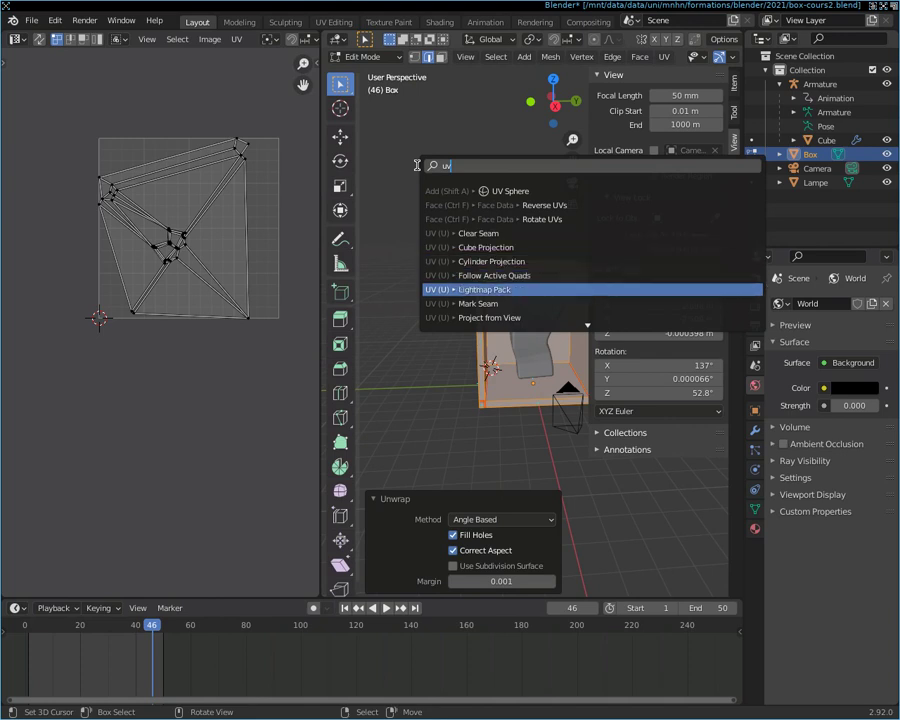
{"action": "key", "text": "Down"}
{"action": "key", "text": "Down"}
{"action": "key", "text": "Down"}
{"action": "key", "text": "Down"}
{"action": "key", "text": "Down"}
{"action": "key", "text": "Down"}
{"action": "key", "text": "Down"}
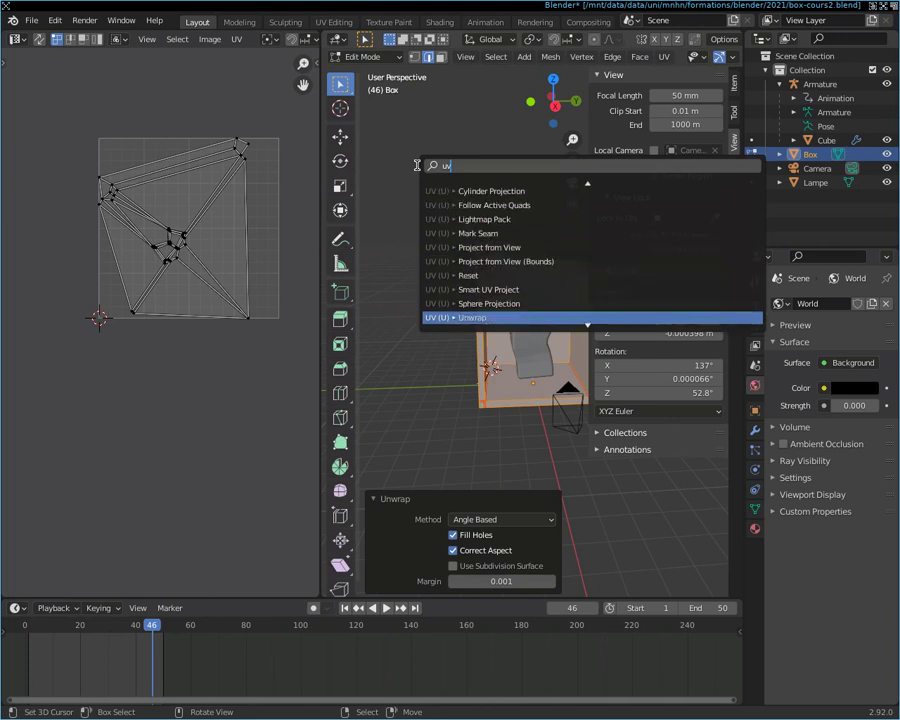
{"action": "key", "text": "Up"}
{"action": "key", "text": "Up"}
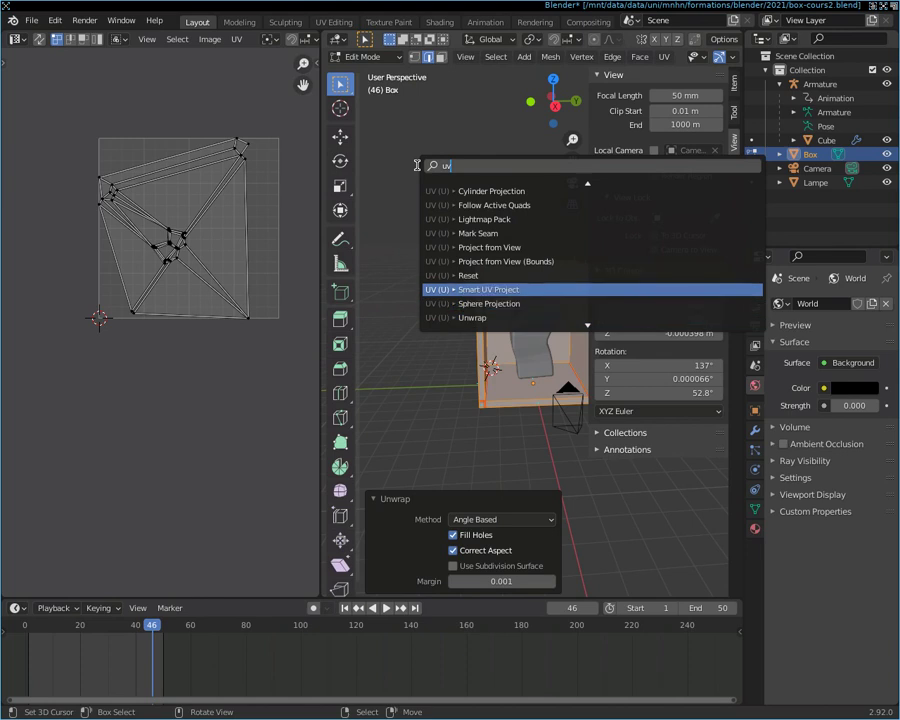
{"action": "left_click", "coordinate": [491, 290]}
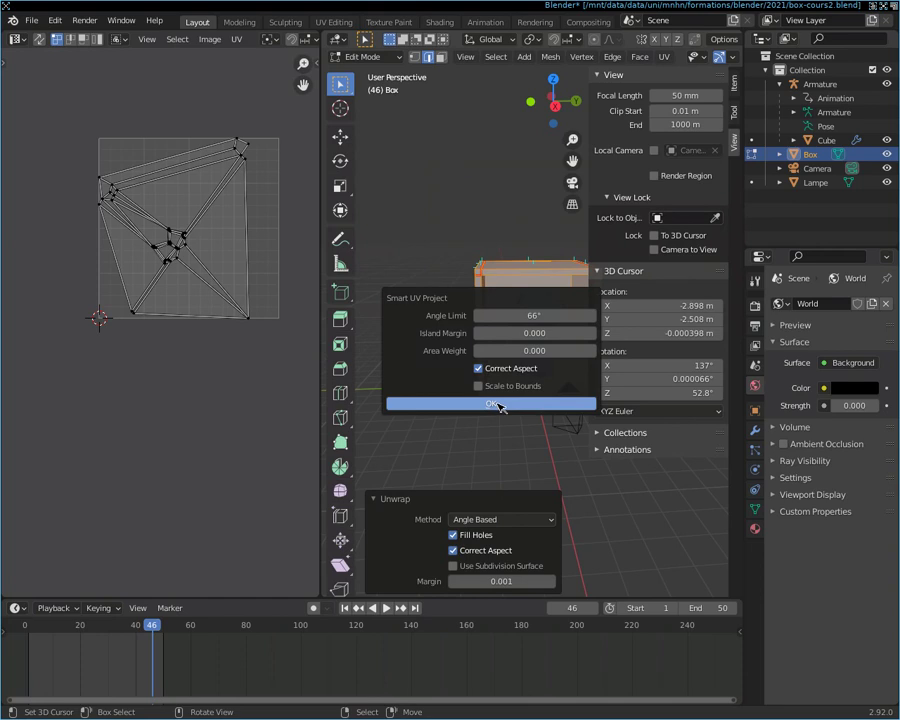
{"action": "left_click", "coordinate": [497, 404]}
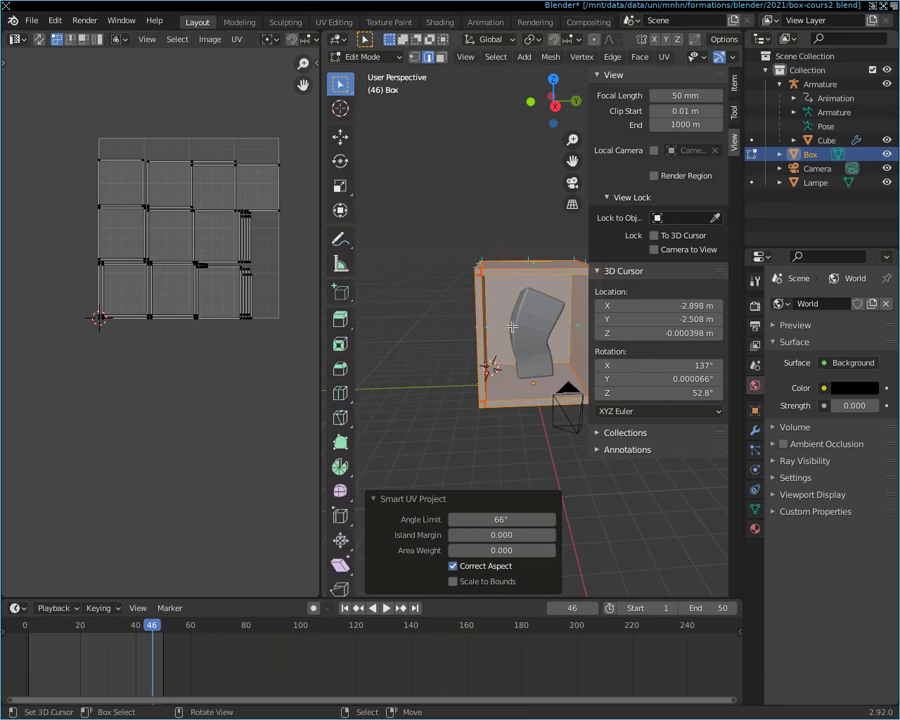
Step: Orbit the view around the box to a near-frontal angle
{"action": "middle_click_drag", "start_coordinate": [504, 237], "coordinate": [483, 204]}
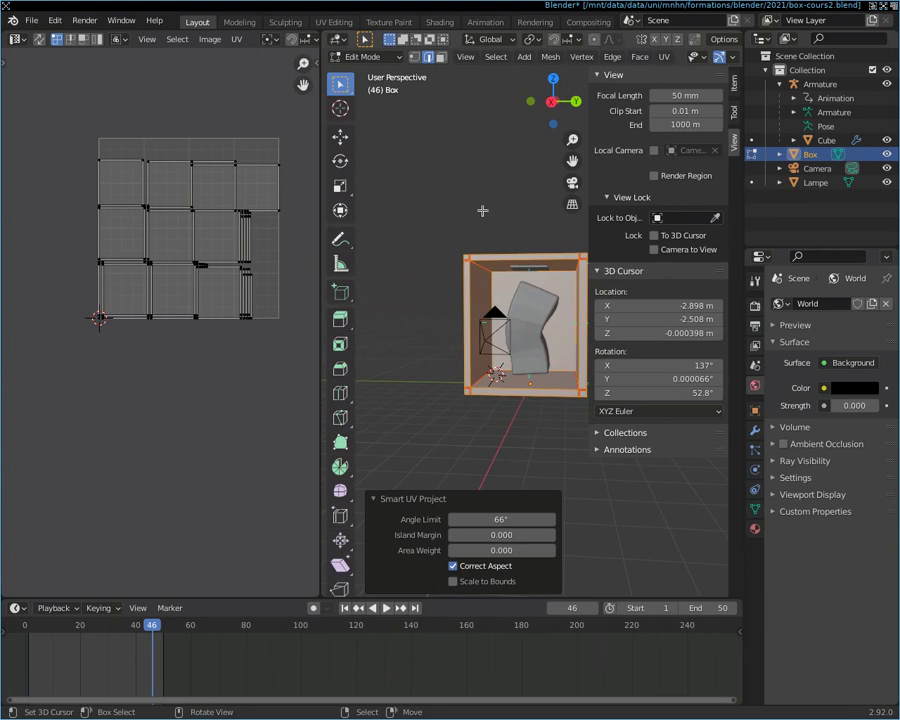
{"action": "mouse_move", "coordinate": [404, 221]}
{"action": "middle_mouse_down"}
{"action": "mouse_move", "coordinate": [571, 295]}
{"action": "mouse_move", "coordinate": [450, 309]}
{"action": "middle_mouse_up"}
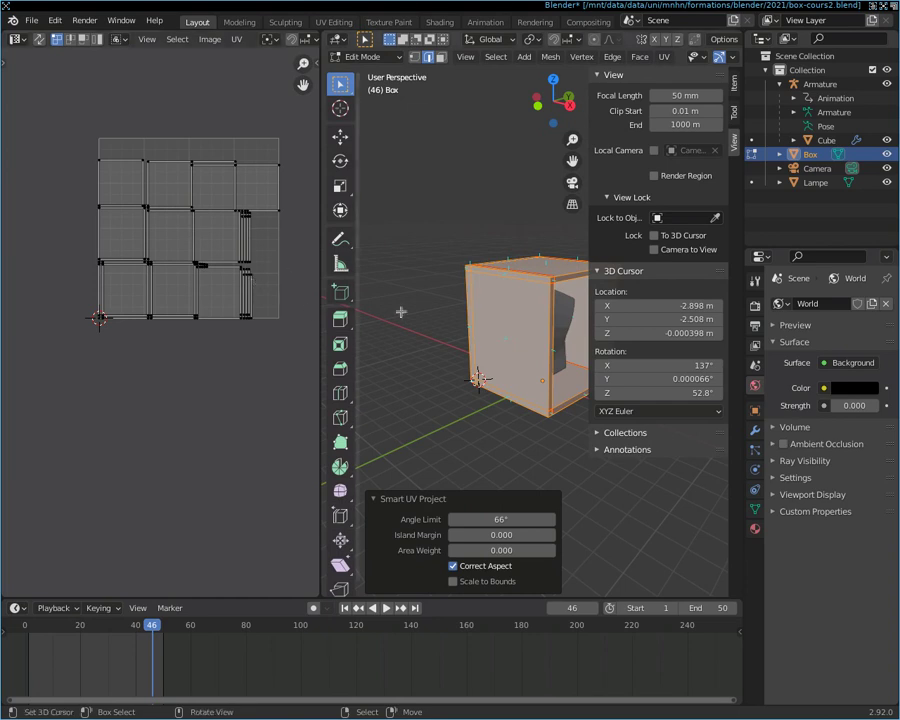
{"action": "mouse_move", "coordinate": [471, 307]}
{"action": "middle_mouse_down"}
{"action": "mouse_move", "coordinate": [401, 315]}
{"action": "mouse_move", "coordinate": [389, 287]}
{"action": "mouse_move", "coordinate": [467, 289]}
{"action": "middle_mouse_up"}
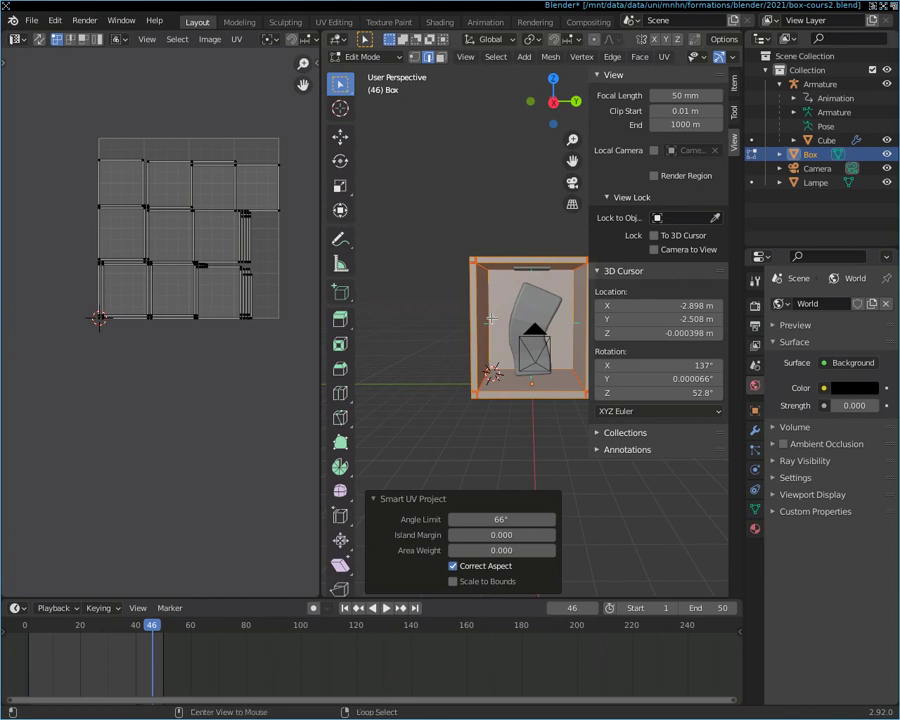
{"action": "key", "text": "alt+a"}
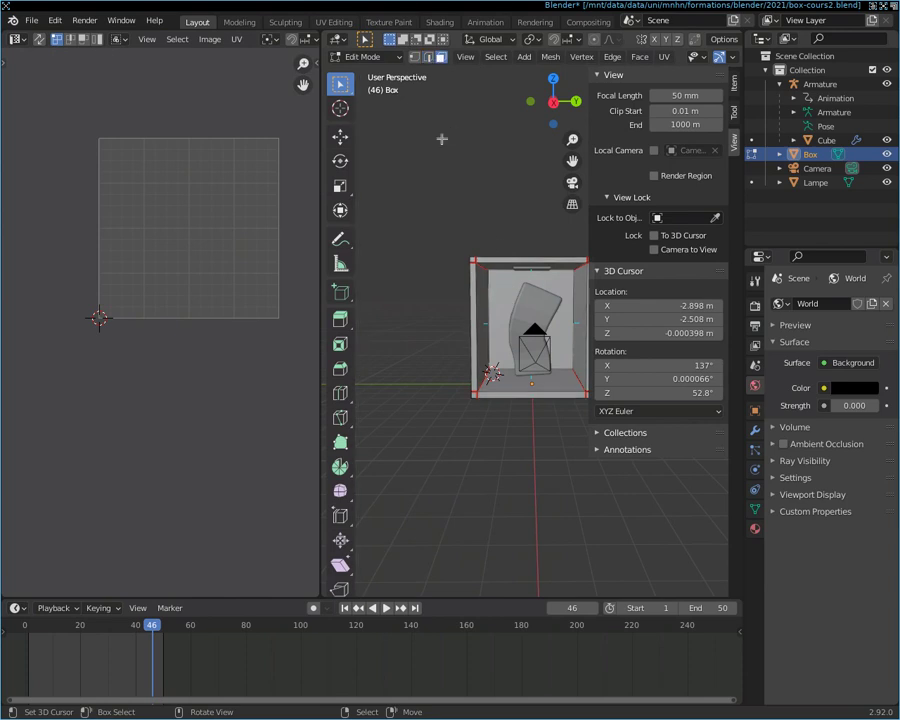
{"action": "left_click", "coordinate": [502, 299]}
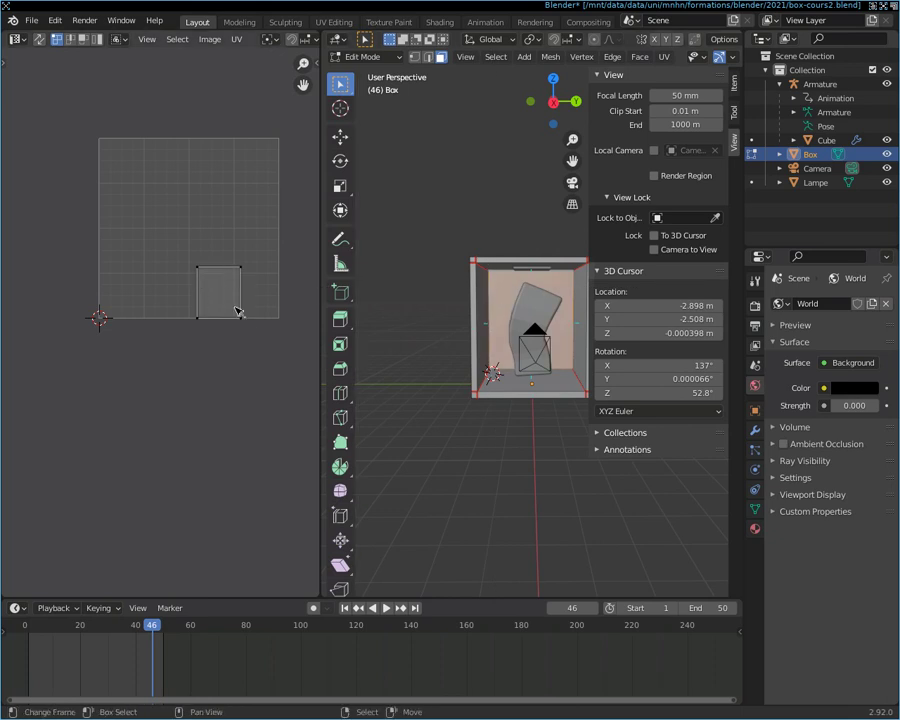
{"action": "left_click", "coordinate": [480, 323], "text": "shift"}
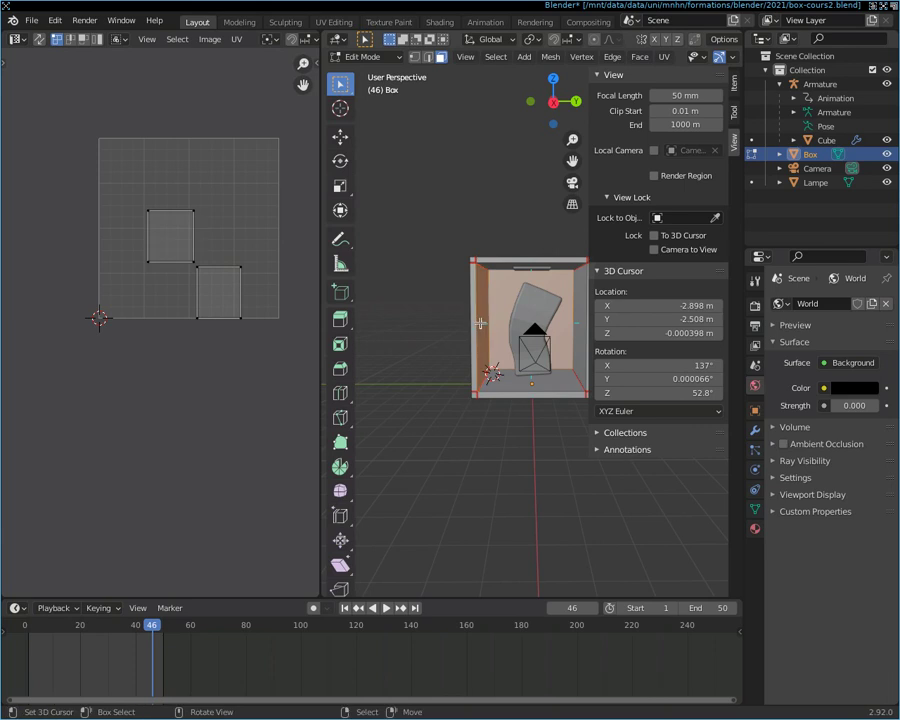
{"action": "left_click", "coordinate": [509, 267], "text": "shift"}
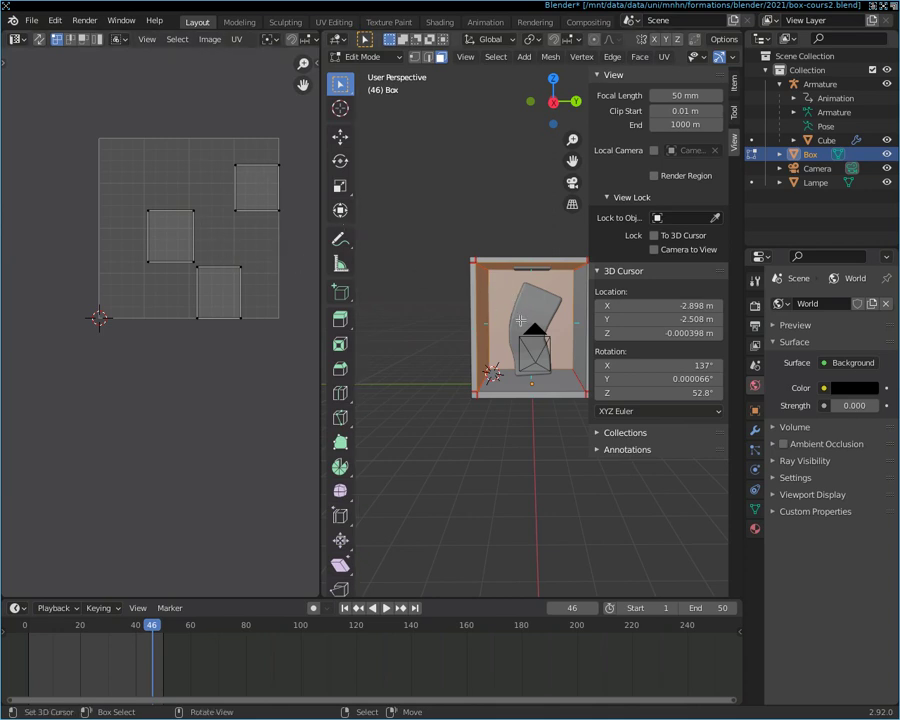
{"action": "key", "text": "b"}
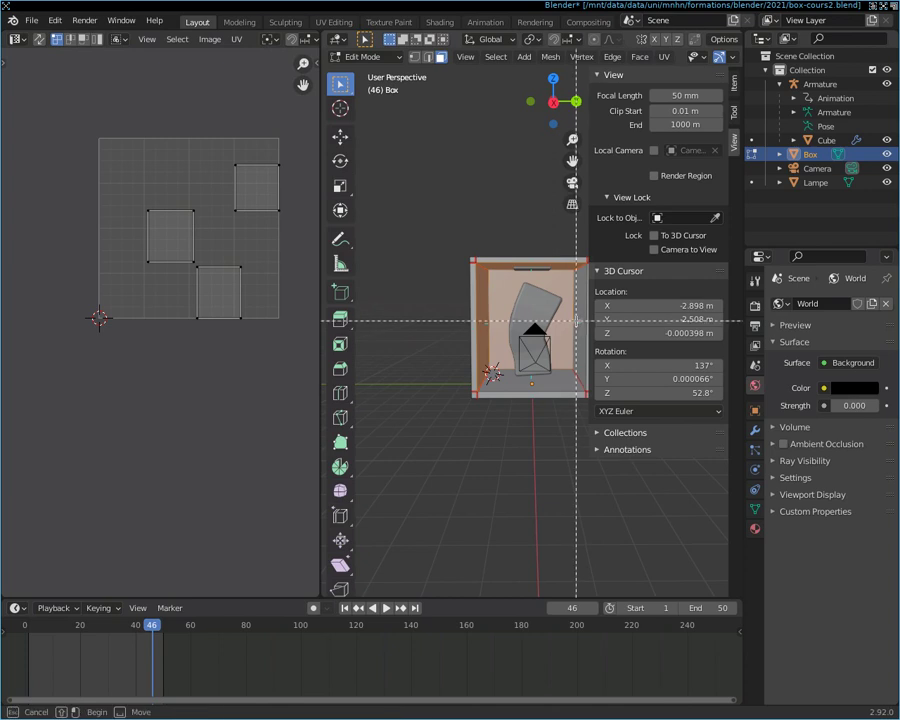
{"action": "left_click_drag", "start_coordinate": [575, 315], "coordinate": [583, 325]}
{"action": "key", "text": "b"}
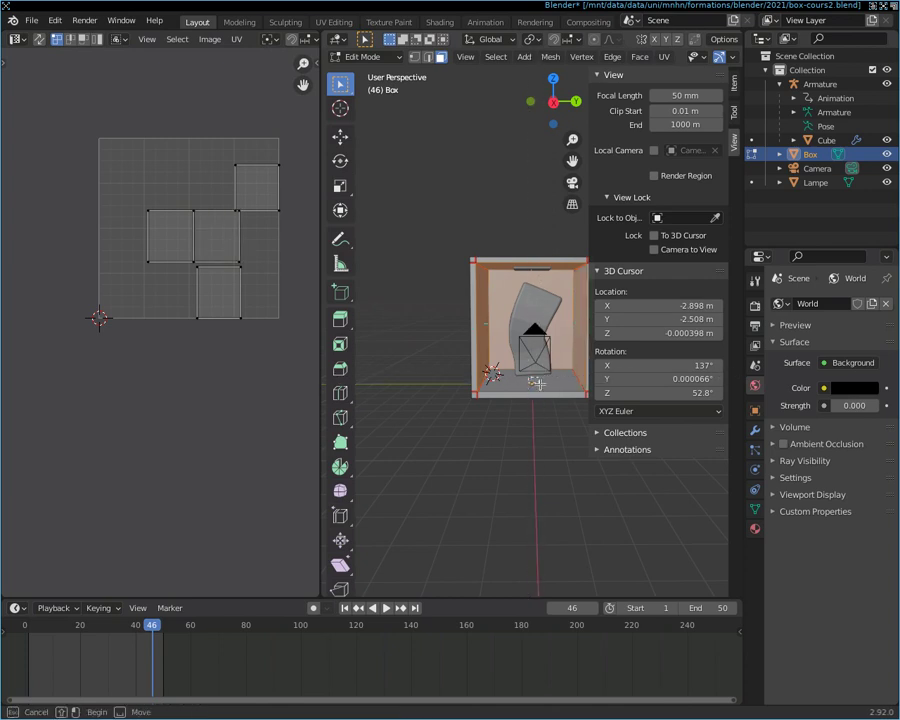
{"action": "left_click_drag", "start_coordinate": [482, 380], "coordinate": [541, 385]}
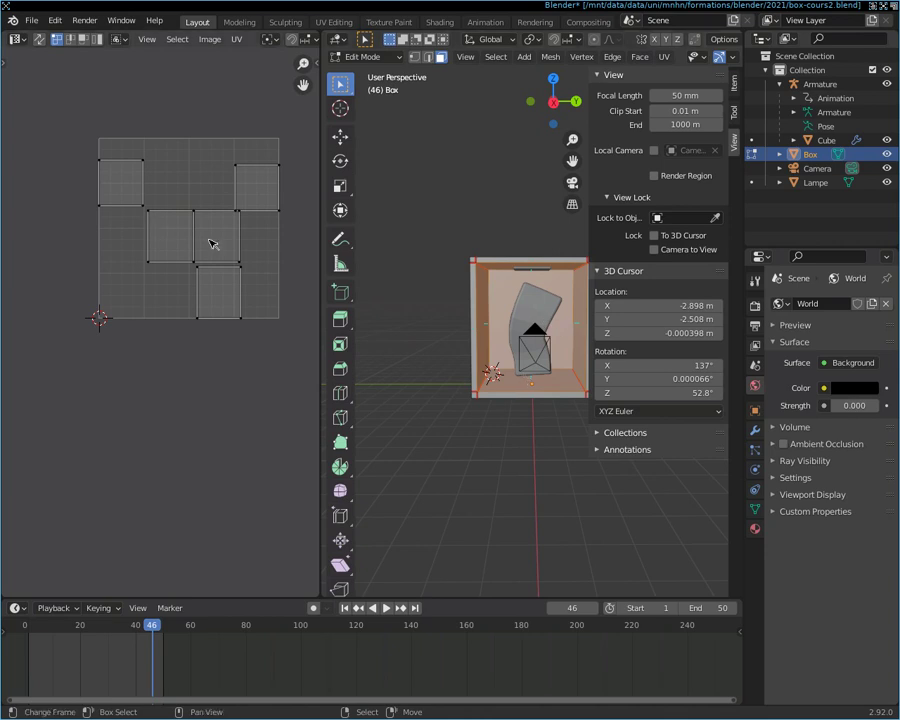
{"action": "key", "text": "a"}
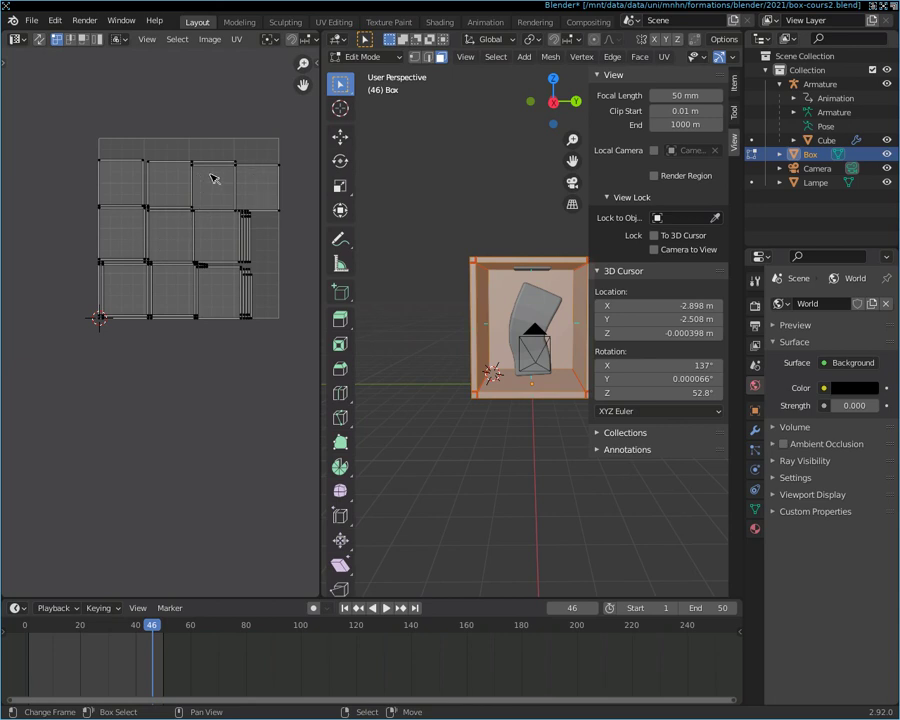
Step: Box-select the top-right UV island and move it slightly down and to the left
{"action": "key", "text": "b"}
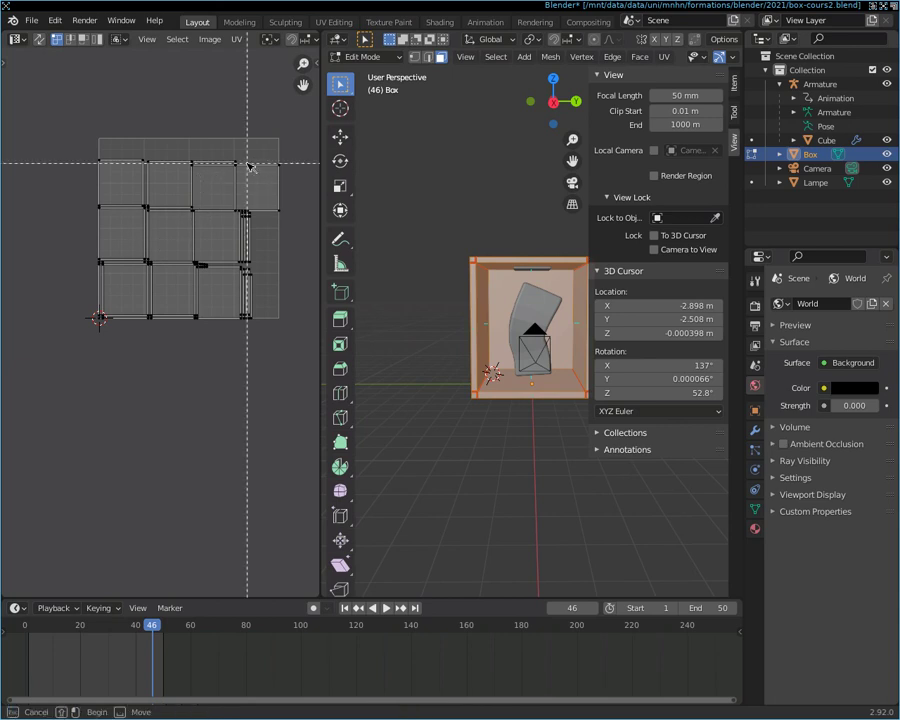
{"action": "key", "text": "Escape"}
{"action": "left_click", "coordinate": [278, 165]}
{"action": "key", "text": "b"}
{"action": "left_click_drag", "start_coordinate": [277, 209], "coordinate": [287, 219]}
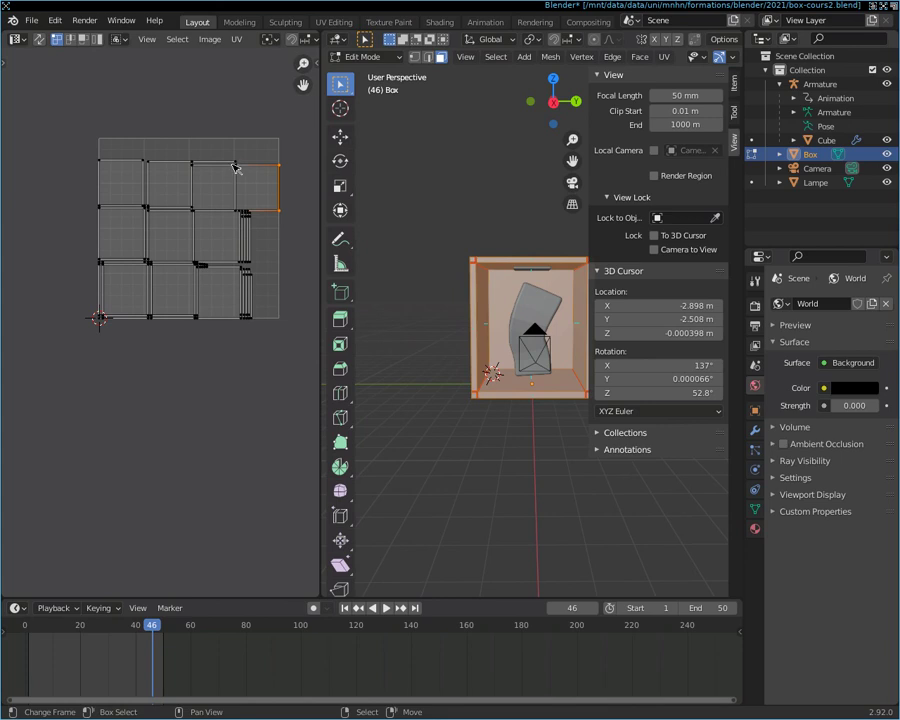
{"action": "key", "text": "b"}
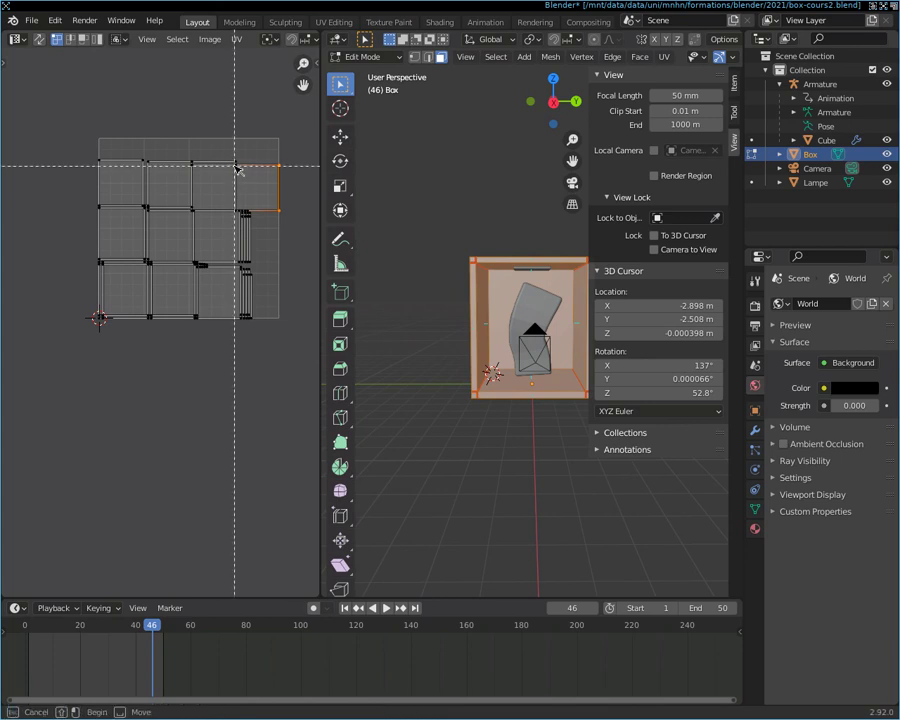
{"action": "key", "text": "Escape"}
{"action": "key", "text": "b"}
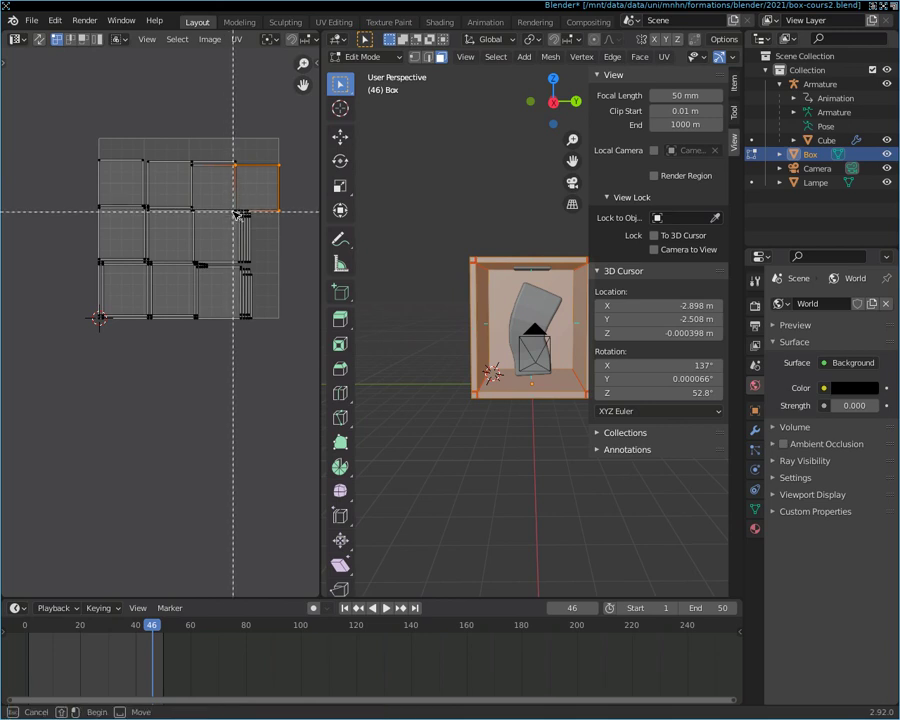
{"action": "left_click_drag", "start_coordinate": [236, 211], "coordinate": [283, 162]}
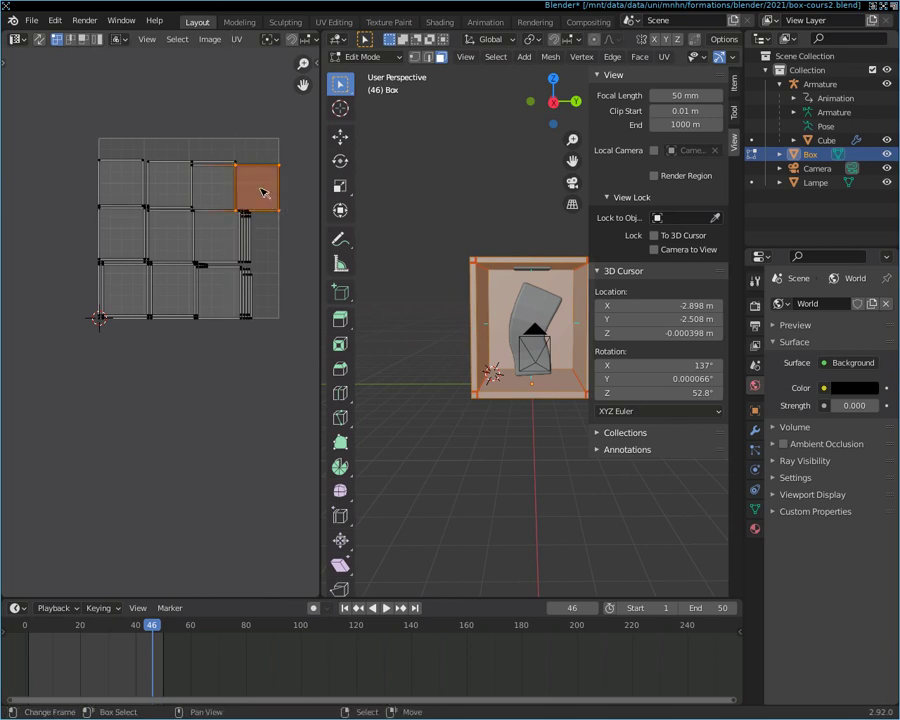
{"action": "key", "text": "g"}
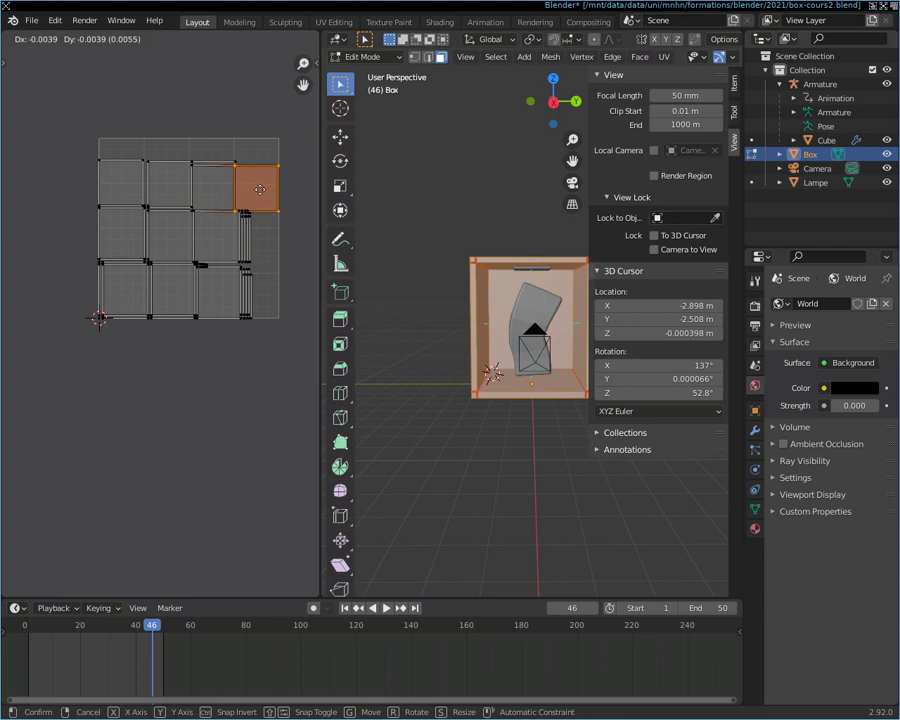
{"action": "left_click", "coordinate": [260, 189]}
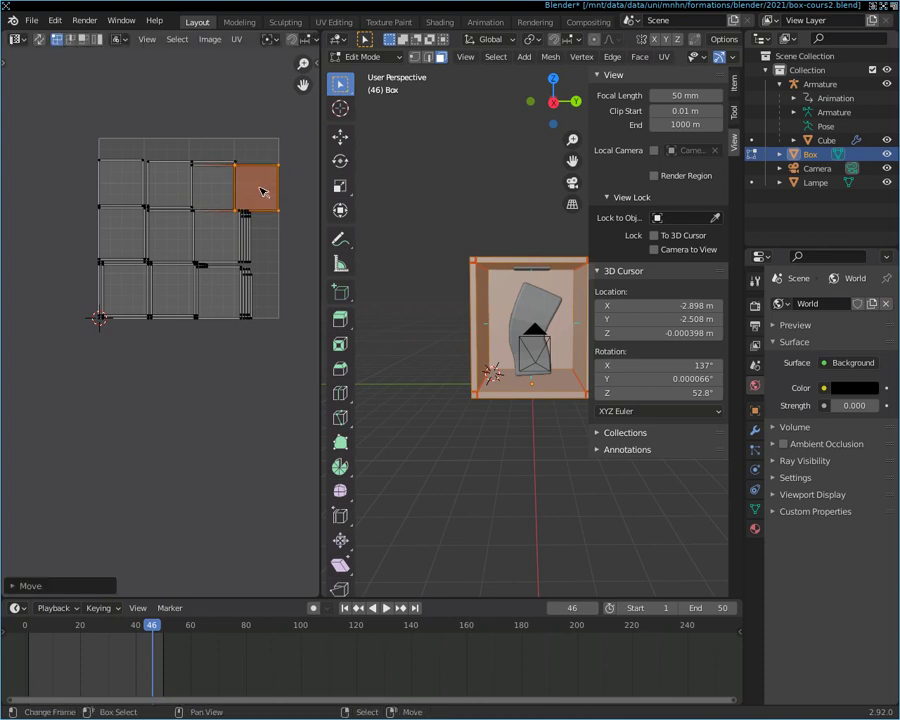
{"action": "right_click", "coordinate": [302, 232], "text": "shift"}
{"action": "left_click", "coordinate": [210, 39]}
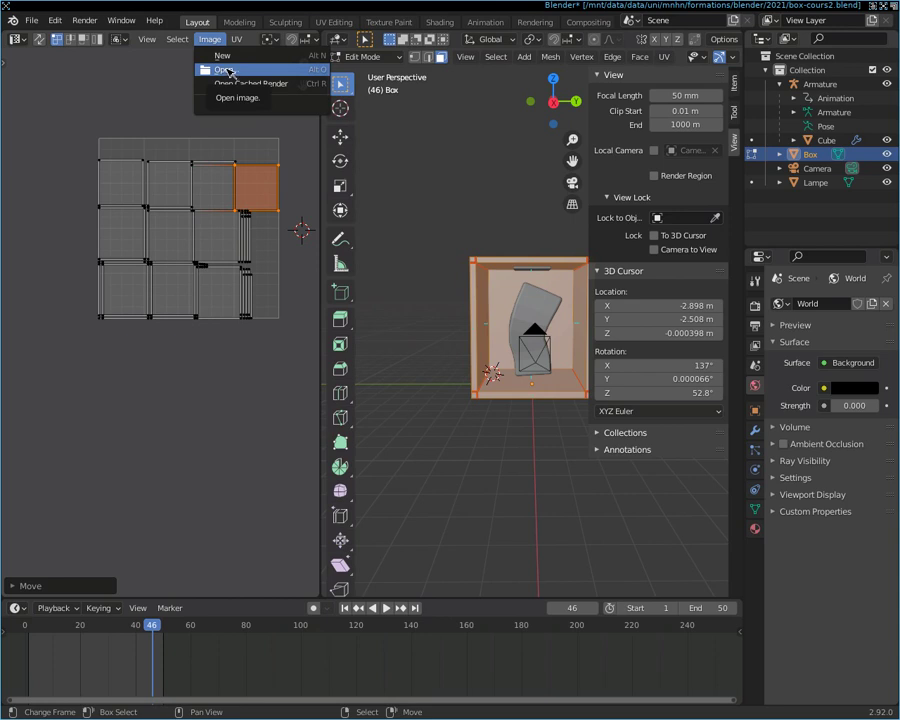
{"action": "left_click", "coordinate": [230, 72]}
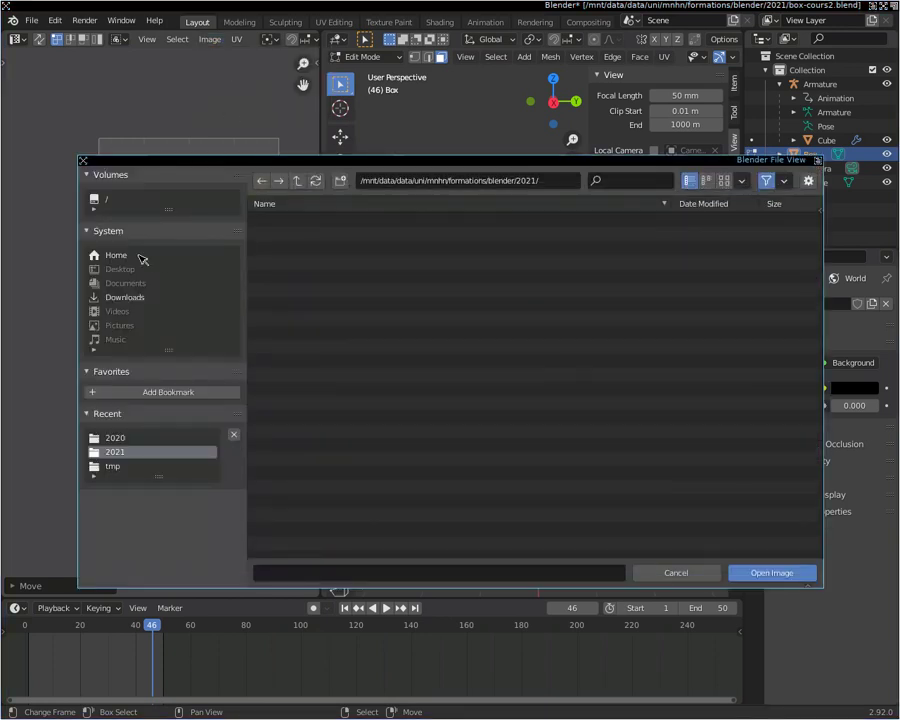
{"action": "left_click", "coordinate": [144, 297]}
{"action": "left_click", "coordinate": [142, 256]}
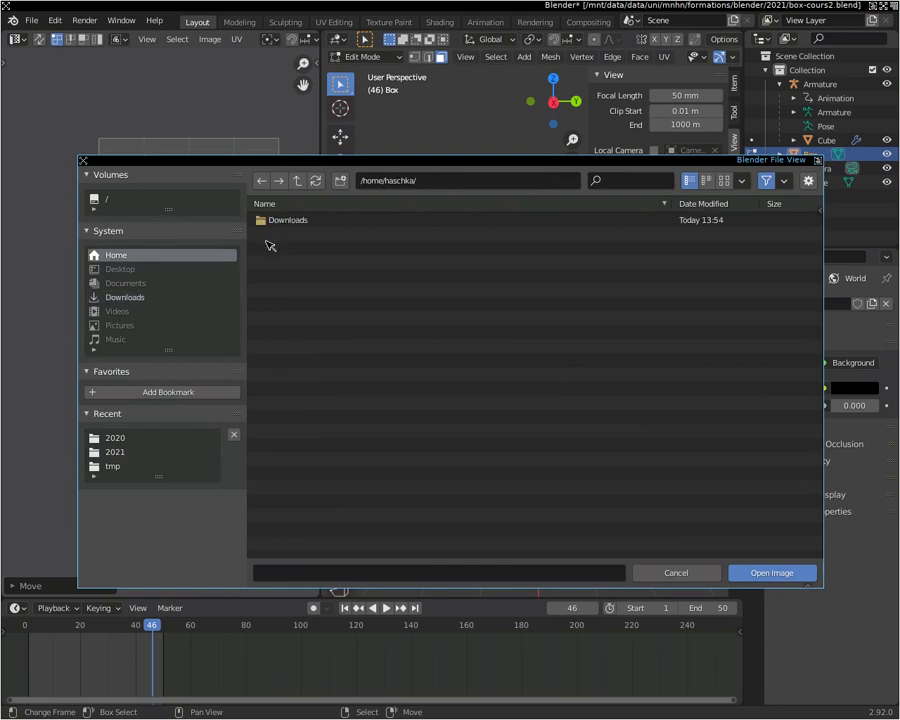
{"action": "left_click", "coordinate": [276, 220]}
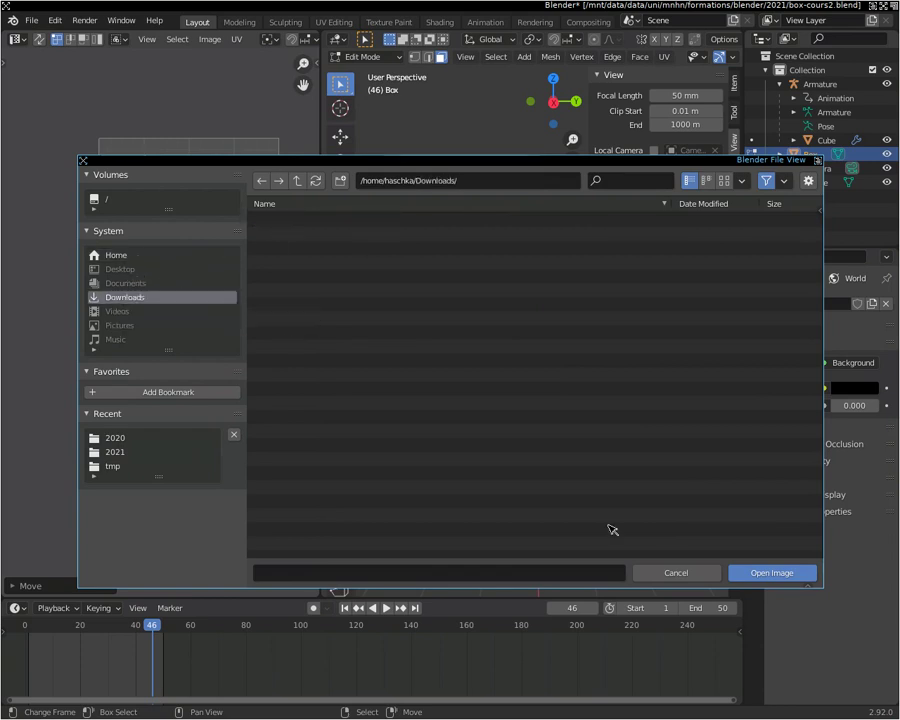
{"action": "left_click", "coordinate": [688, 575]}
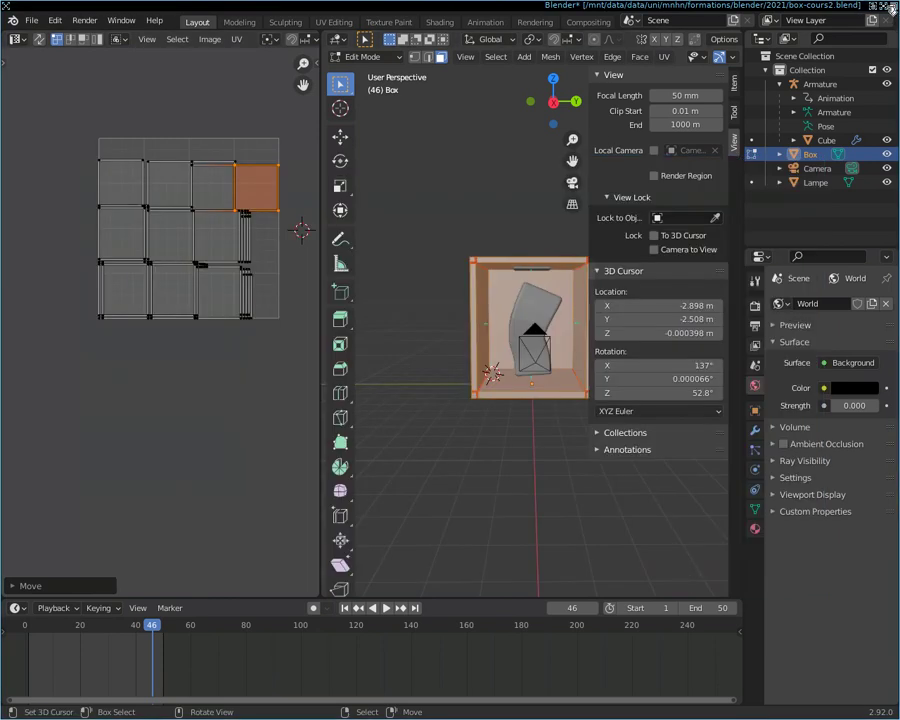
{"action": "left_click", "coordinate": [884, 6]}
{"action": "left_click", "coordinate": [490, 26]}
{"action": "left_click", "coordinate": [494, 46]}
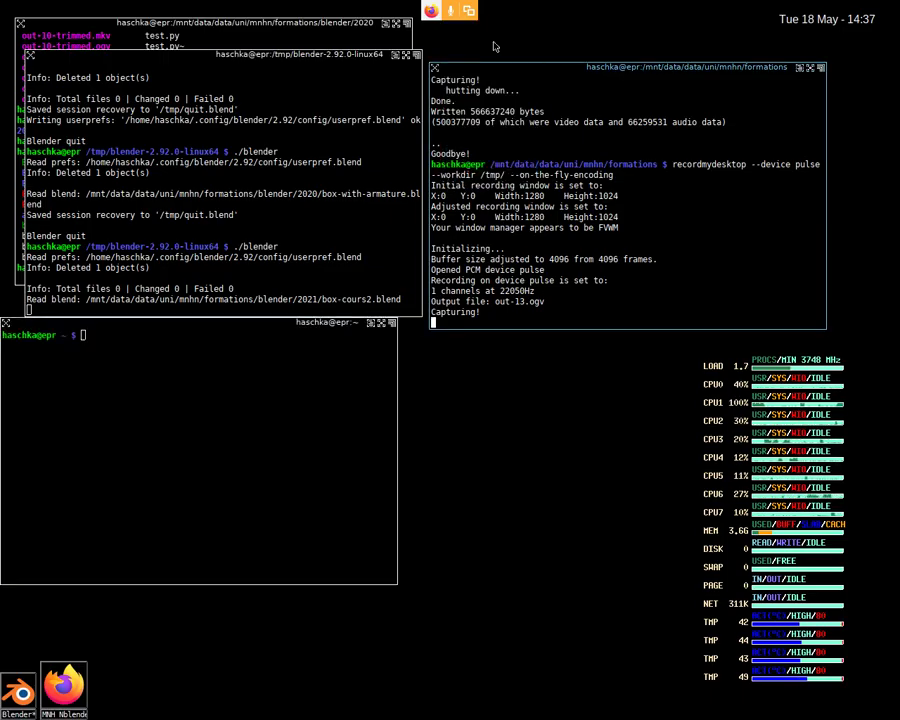
{"action": "type", "text": "cd De"}
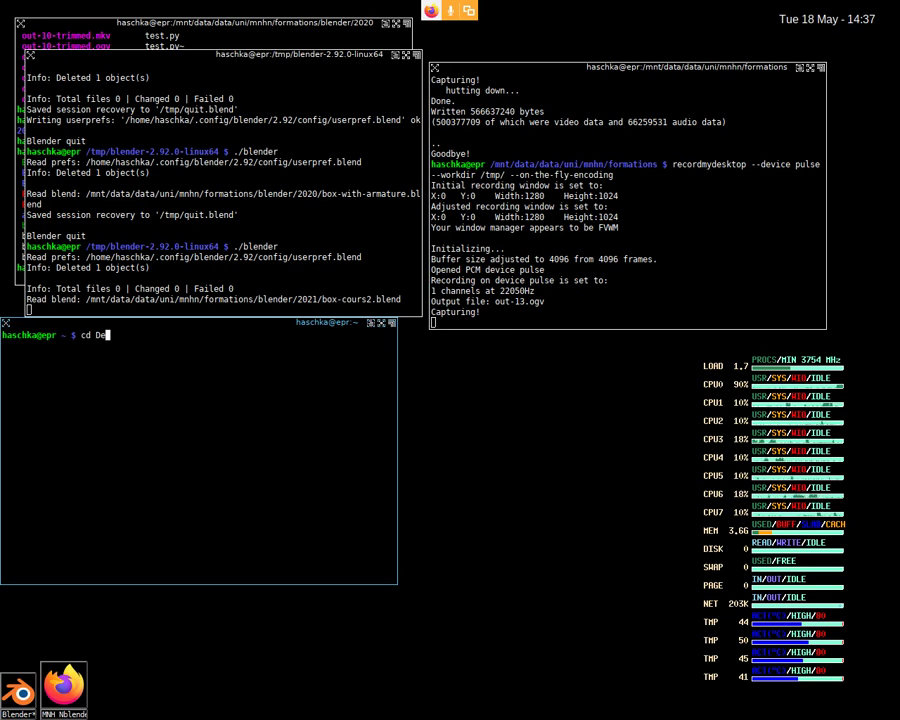
{"action": "type", "text": "o"}
{"action": "key", "text": "Tab"}
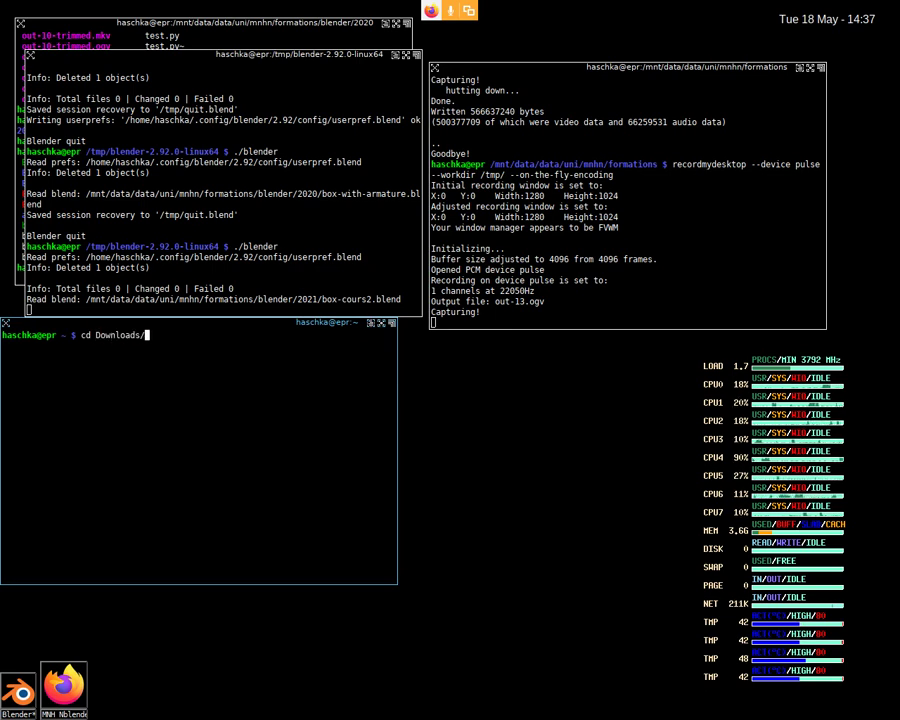
{"action": "key", "text": "Return"}
{"action": "type", "text": "ls"}
{"action": "key", "text": "Return"}
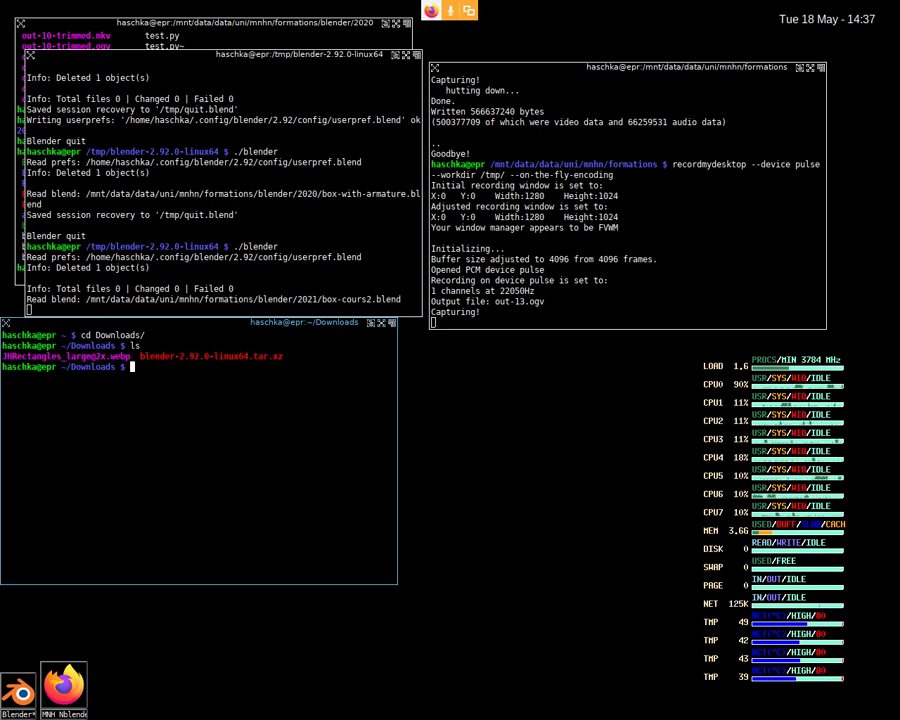
{"action": "type", "text": "gimp "}
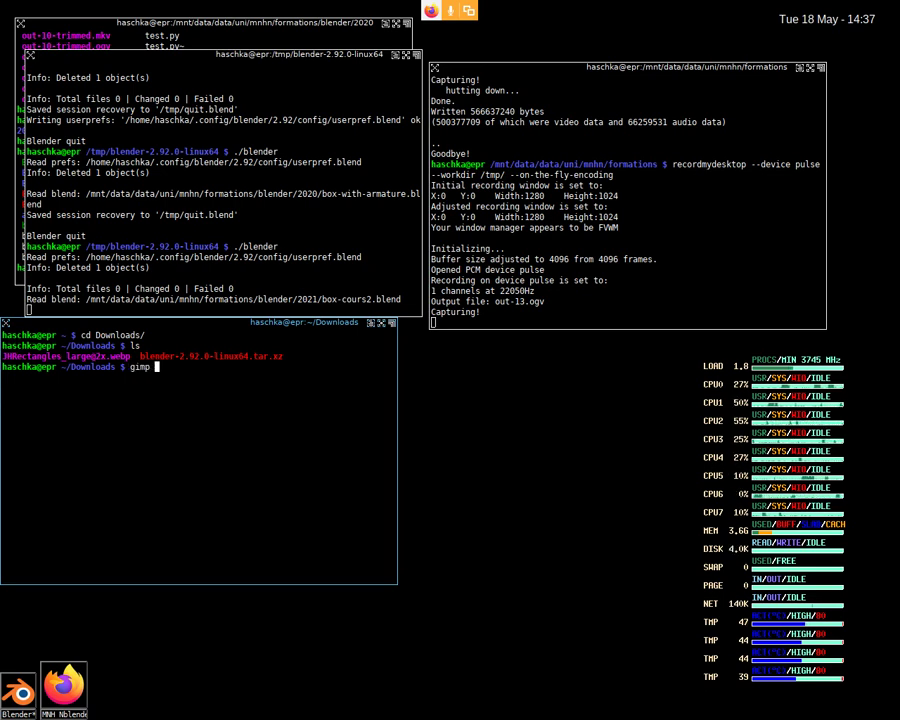
{"action": "type", "text": "J"}
{"action": "key", "text": "Tab"}
{"action": "key", "text": "Return"}
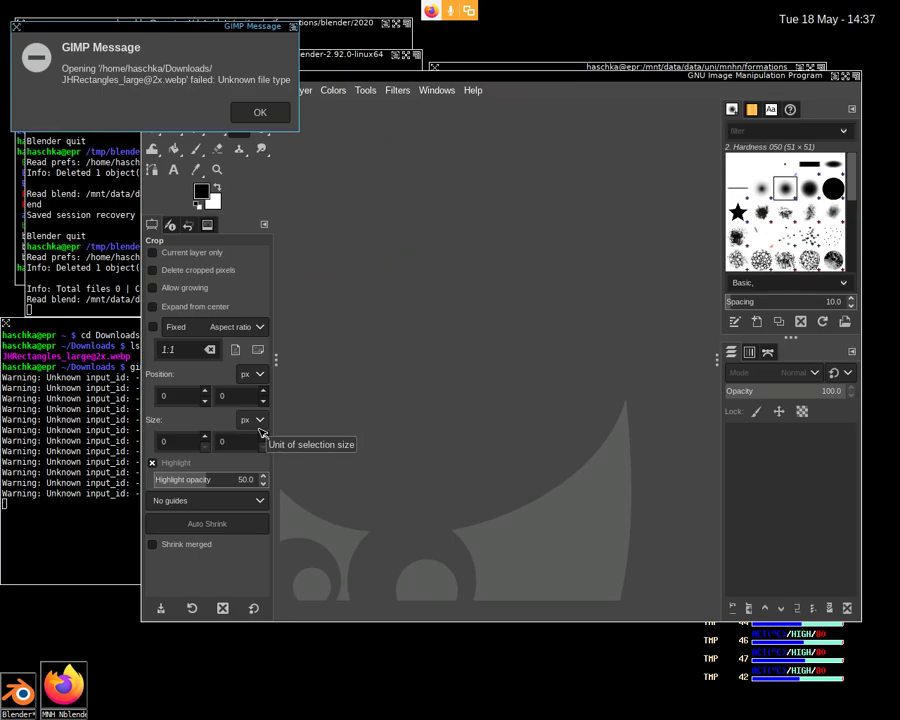
{"action": "left_click", "coordinate": [260, 113]}
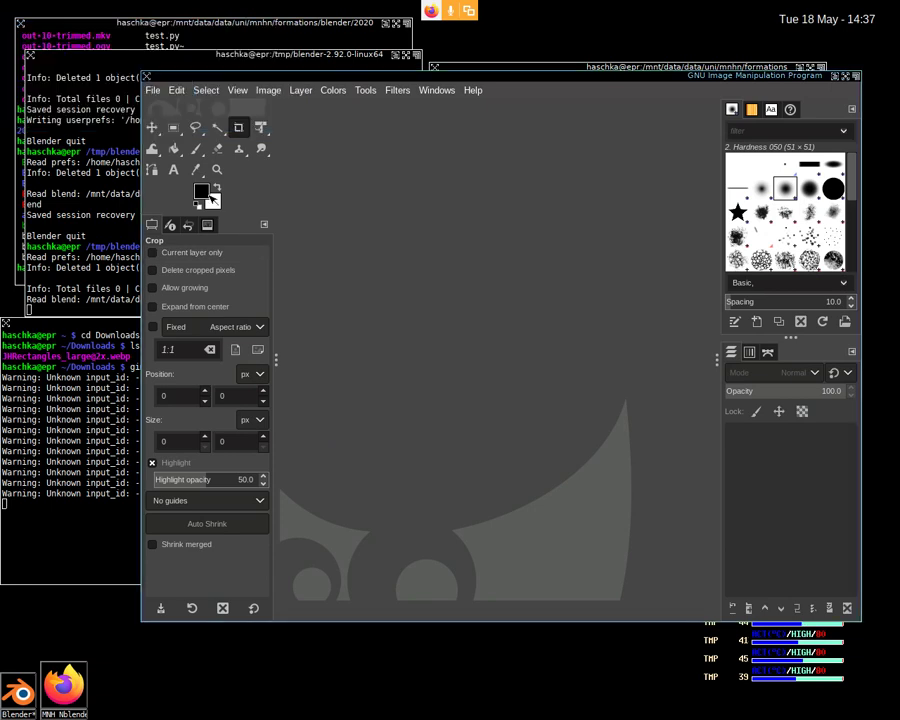
{"action": "left_click", "coordinate": [153, 90]}
{"action": "left_click", "coordinate": [228, 490]}
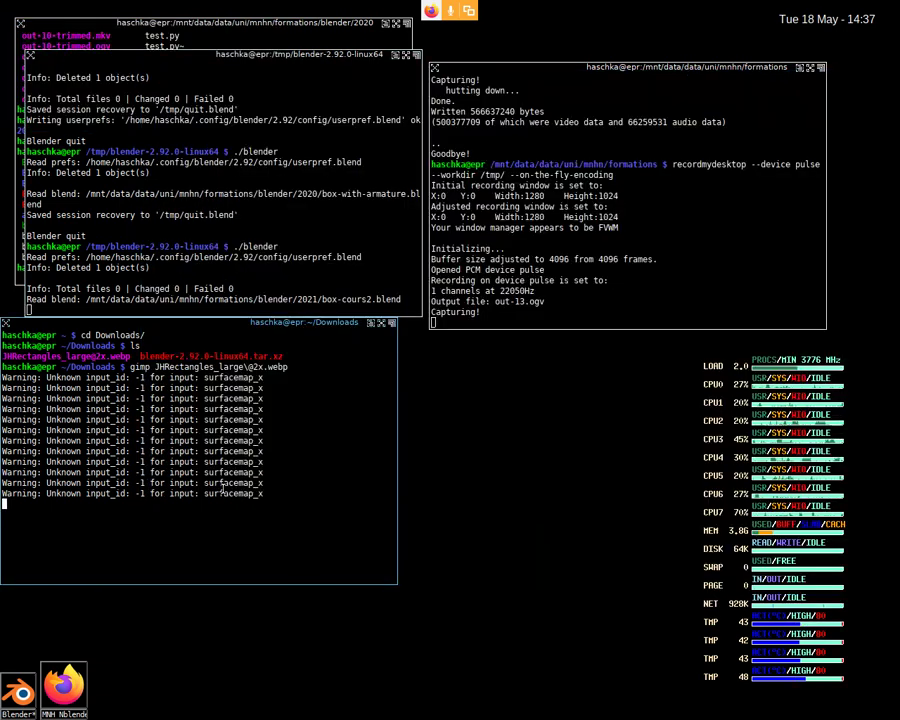
{"action": "type", "text": "feh J"}
{"action": "key", "text": "Tab"}
{"action": "key", "text": "Return"}
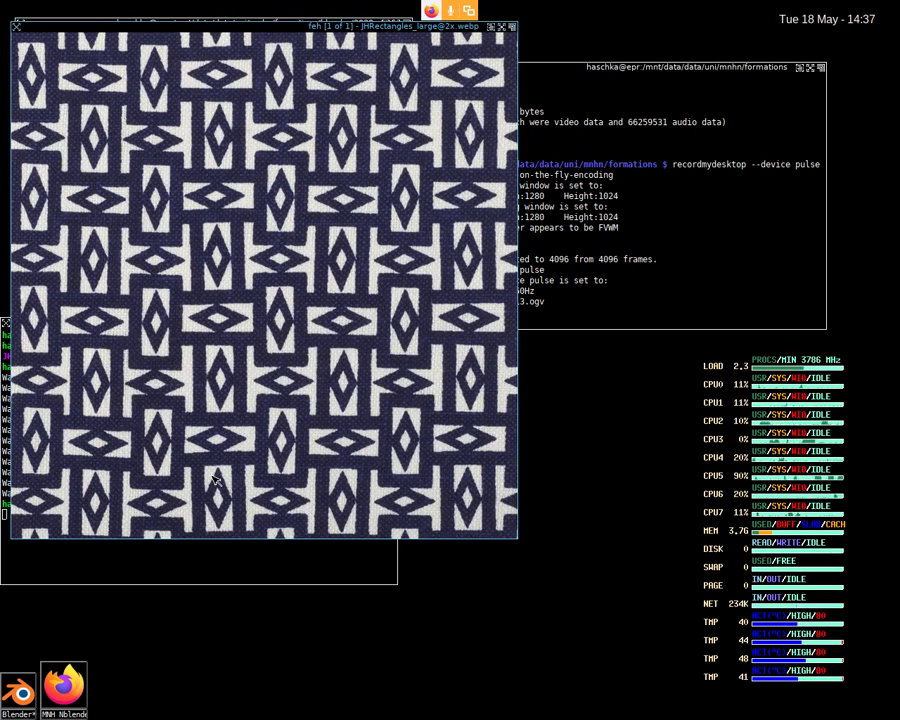
Step: Rearrange the fabric image and terminal windows and open a second terminal at top right
{"action": "left_click_drag", "start_coordinate": [303, 26], "coordinate": [519, 99]}
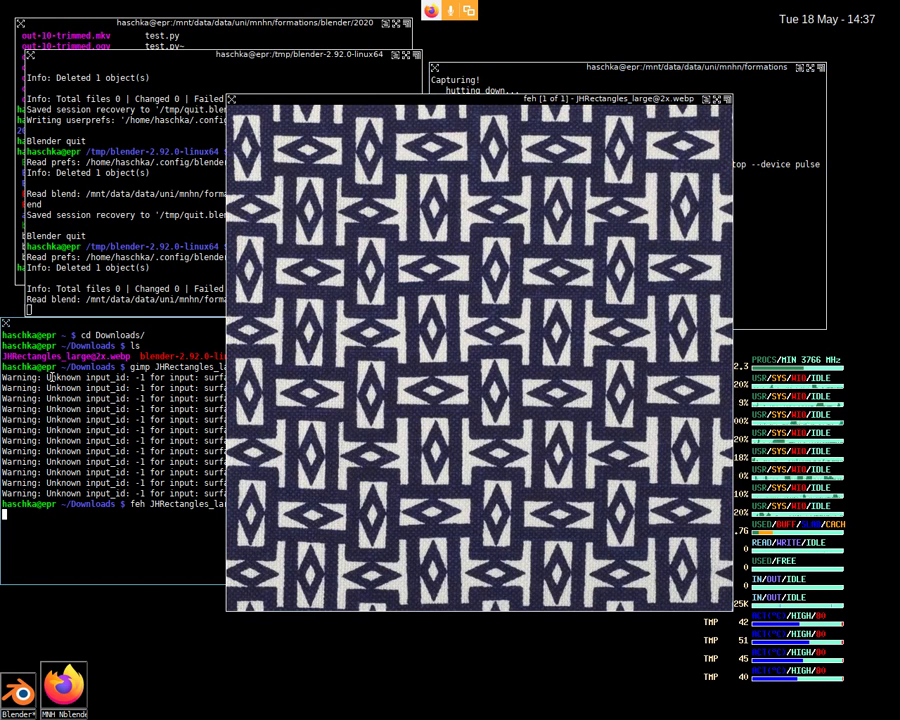
{"action": "left_click_drag", "start_coordinate": [110, 331], "coordinate": [293, 638]}
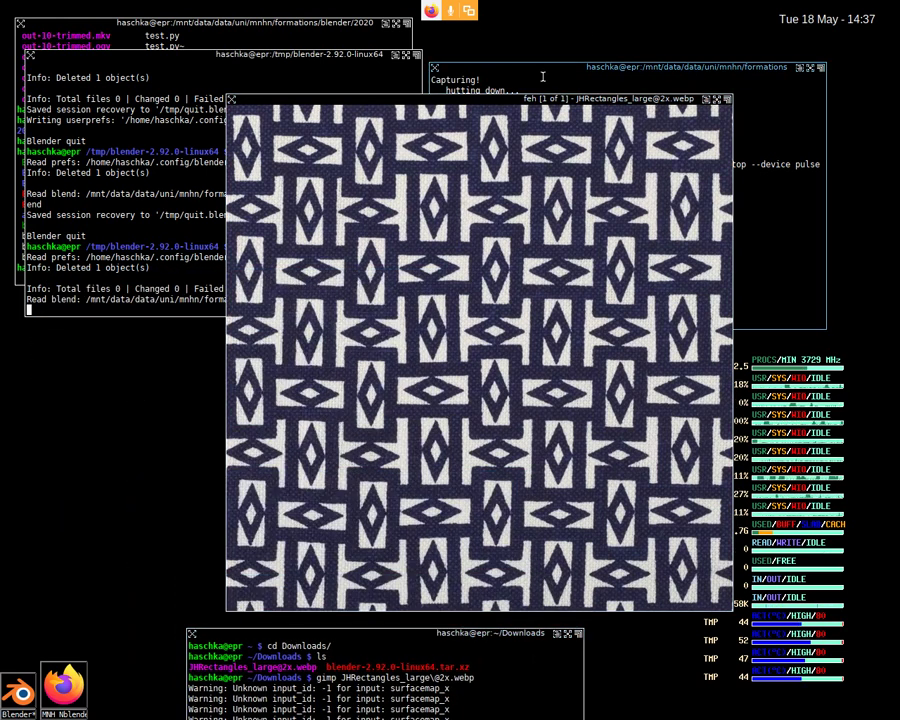
{"action": "left_click_drag", "start_coordinate": [530, 109], "coordinate": [358, 54]}
{"action": "mouse_move", "coordinate": [540, 632]}
{"action": "left_mouse_down"}
{"action": "mouse_move", "coordinate": [665, 330]}
{"action": "mouse_move", "coordinate": [706, 378]}
{"action": "left_mouse_up"}
{"action": "left_click", "coordinate": [667, 24]}
{"action": "left_click", "coordinate": [665, 35]}
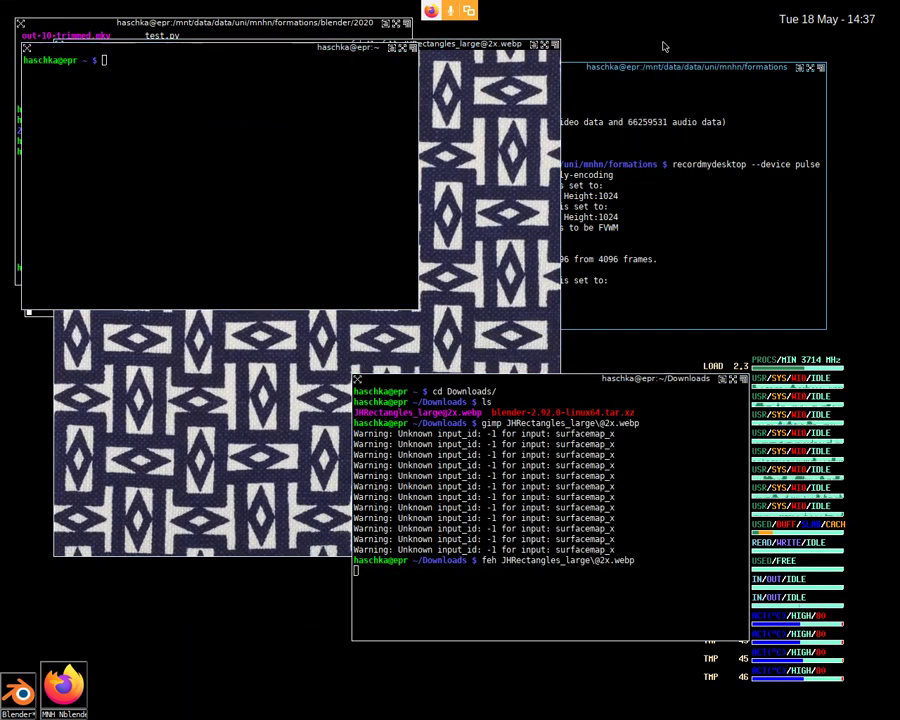
{"action": "left_click_drag", "start_coordinate": [223, 53], "coordinate": [746, 61]}
{"action": "mouse_move", "coordinate": [544, 390]}
{"action": "left_mouse_down"}
{"action": "mouse_move", "coordinate": [551, 431]}
{"action": "mouse_move", "coordinate": [541, 528]}
{"action": "left_mouse_up"}
{"action": "mouse_move", "coordinate": [466, 45]}
{"action": "left_mouse_down"}
{"action": "mouse_move", "coordinate": [413, 48]}
{"action": "mouse_move", "coordinate": [425, 50]}
{"action": "left_mouse_up"}
Step: Capture the feh fabric window with xwd into texture.xwd
{"action": "type", "text": "xwd >"}
{"action": "type", "text": "> "}
{"action": "type", "text": "xt"}
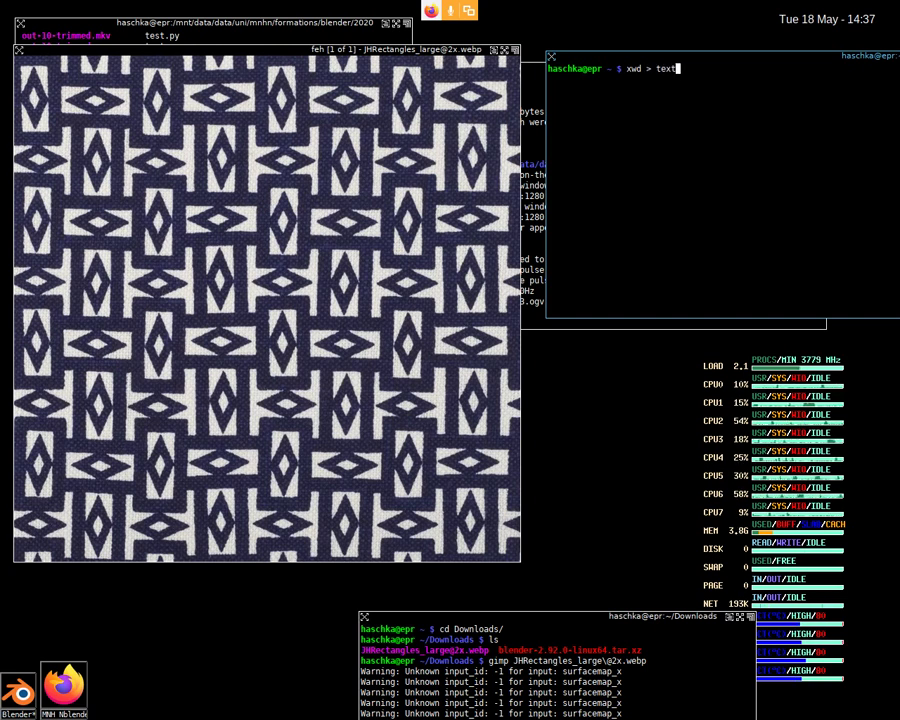
{"action": "type", "text": "ure.xwd"}
{"action": "key", "text": "Return"}
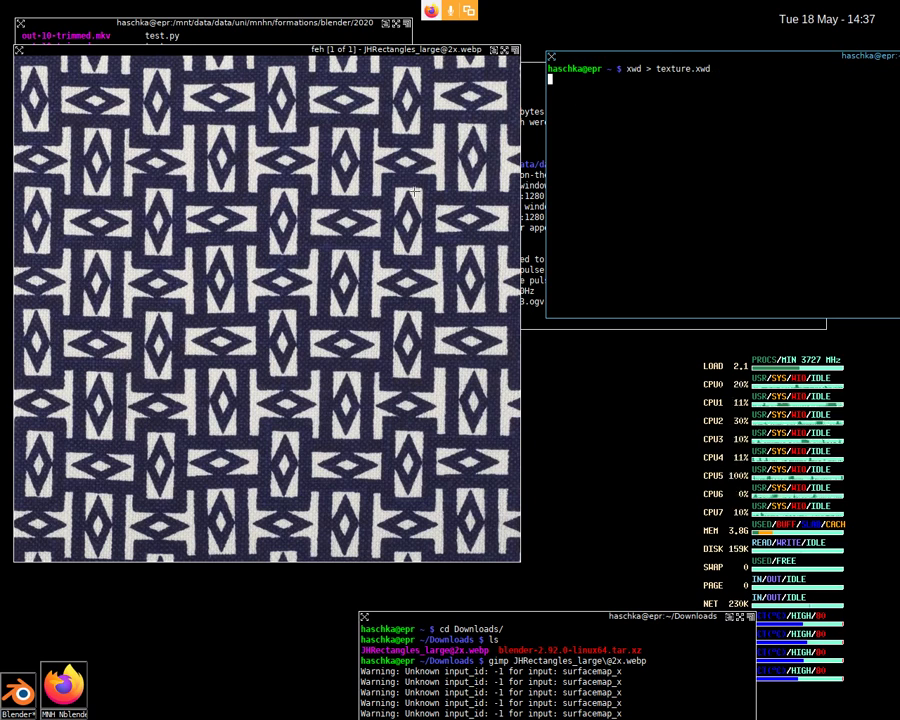
{"action": "left_click", "coordinate": [414, 190]}
Step: Open the captured texture.xwd in GIMP
{"action": "type", "text": "gimp texture.xwd"}
{"action": "key", "text": "Return"}
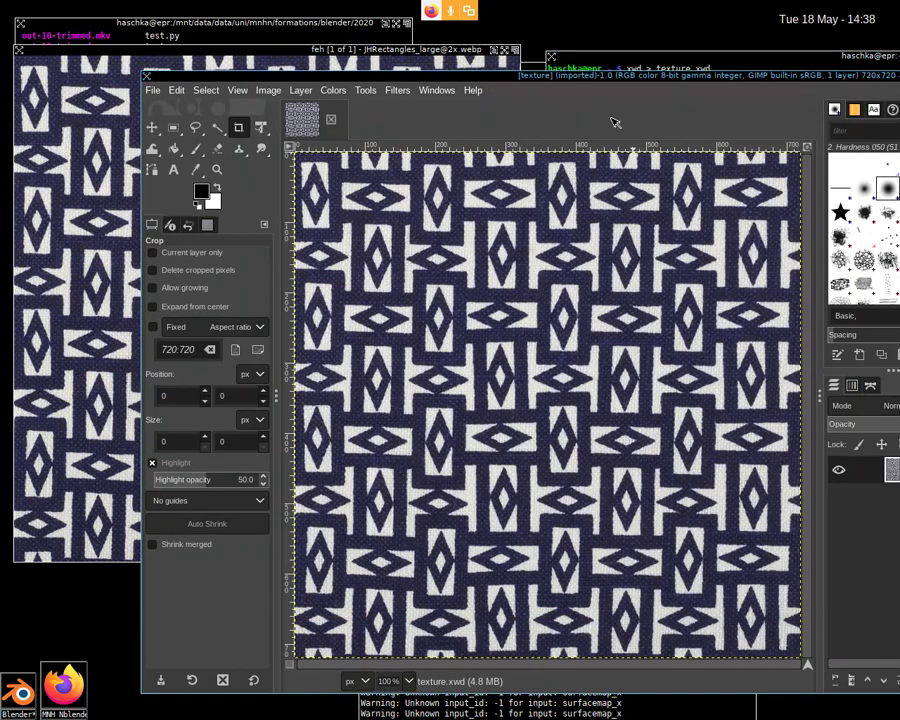
{"action": "left_click_drag", "start_coordinate": [612, 118], "coordinate": [576, 73], "text": "alt"}
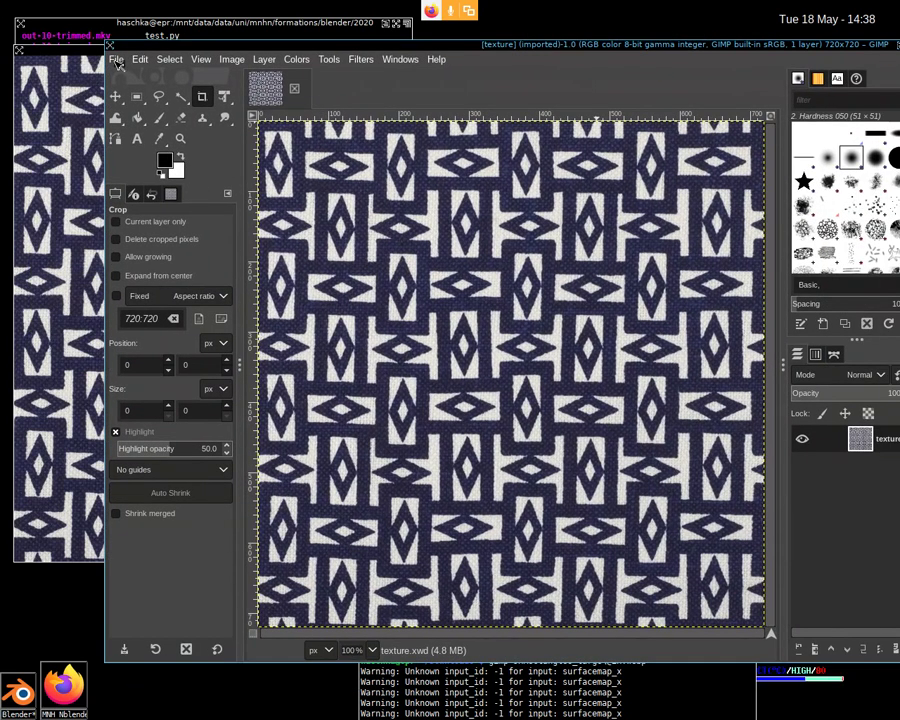
Step: Export the image as texture.png with the default PNG settings
{"action": "left_click", "coordinate": [117, 60]}
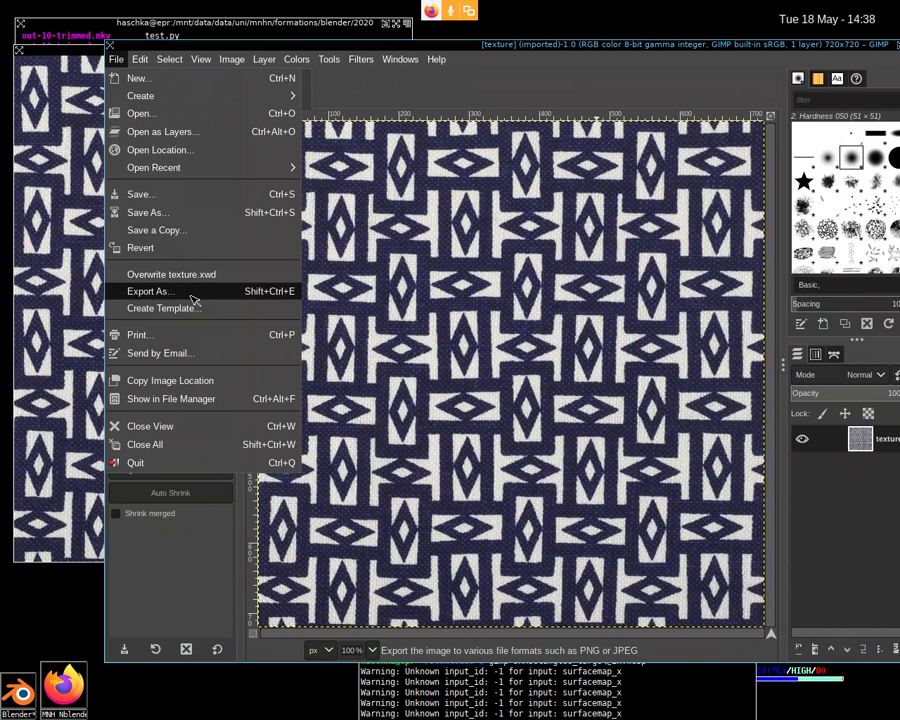
{"action": "left_click", "coordinate": [190, 291]}
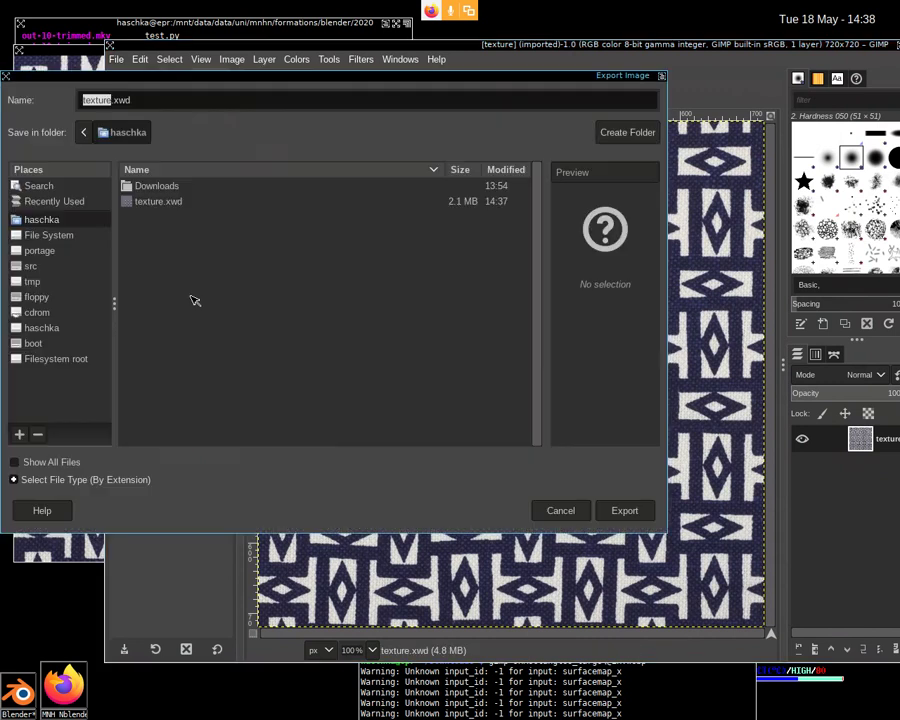
{"action": "left_click", "coordinate": [173, 99]}
{"action": "type", "text": "png"}
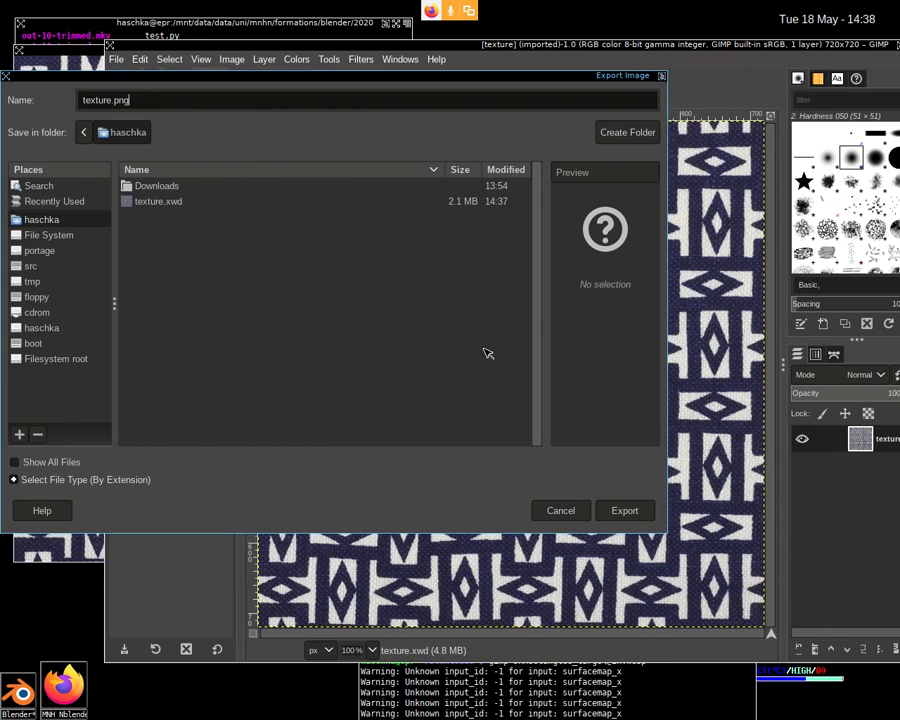
{"action": "left_click", "coordinate": [630, 512]}
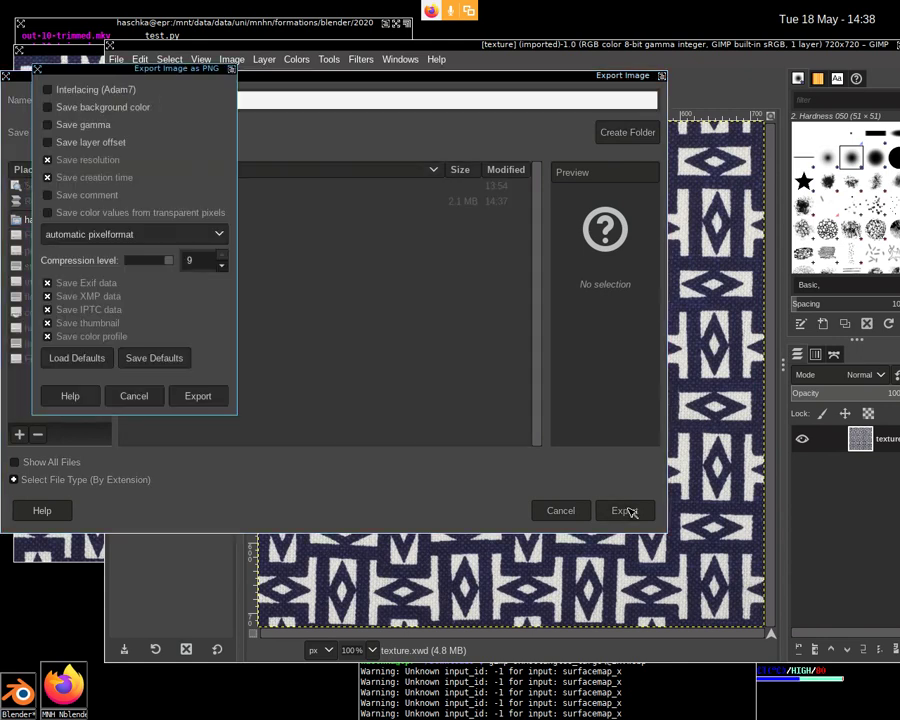
{"action": "left_click", "coordinate": [198, 396]}
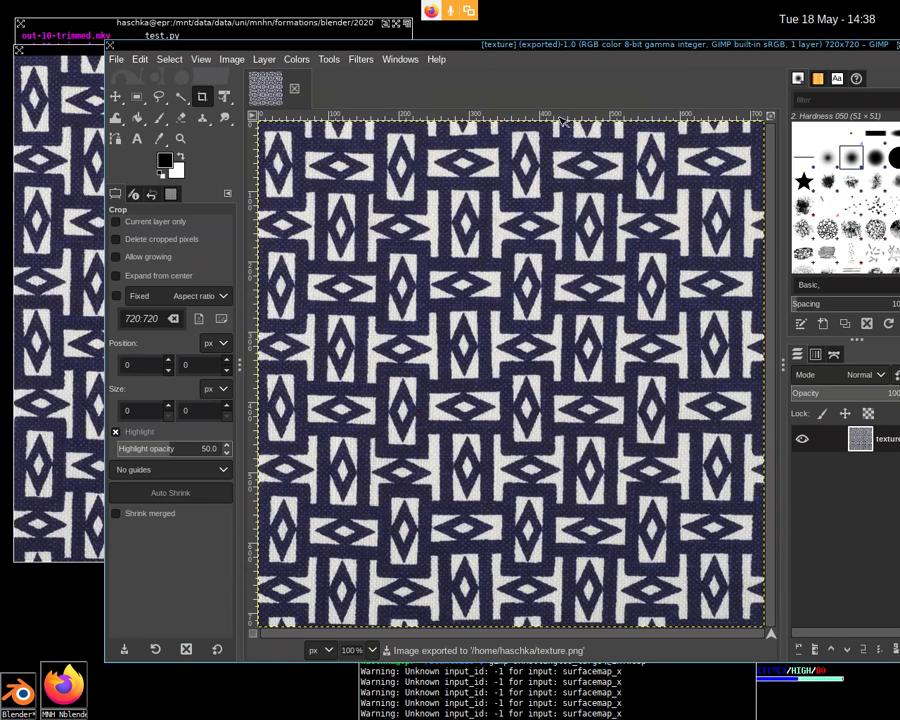
{"action": "left_click", "coordinate": [118, 61]}
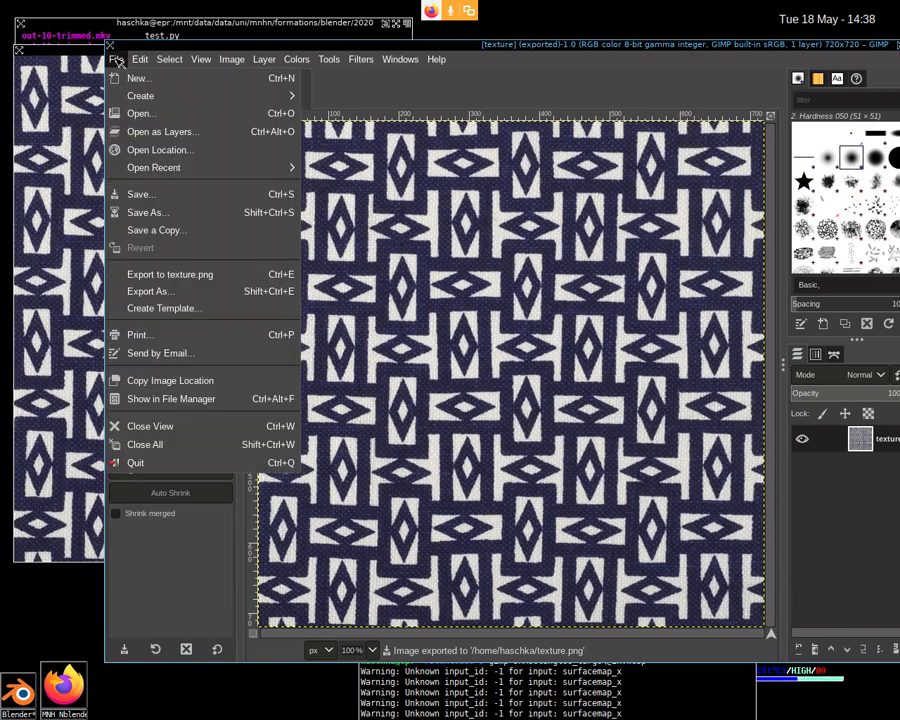
Step: Quit GIMP, load texture.png from the home folder into Blender's UV editor, and zoom out
{"action": "left_click", "coordinate": [179, 464]}
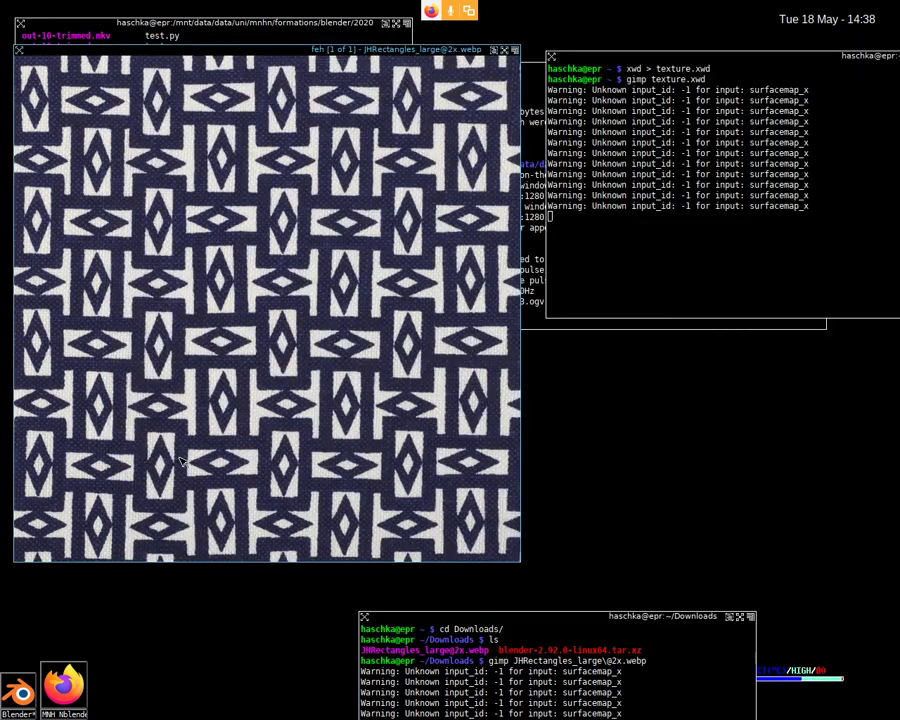
{"action": "left_click", "coordinate": [30, 690]}
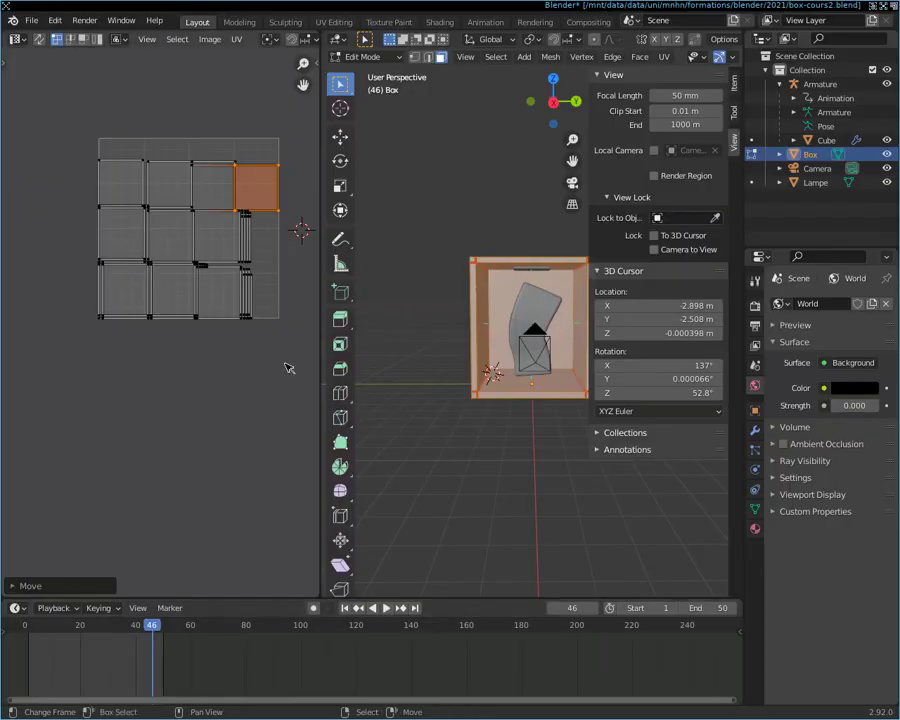
{"action": "left_click", "coordinate": [210, 39]}
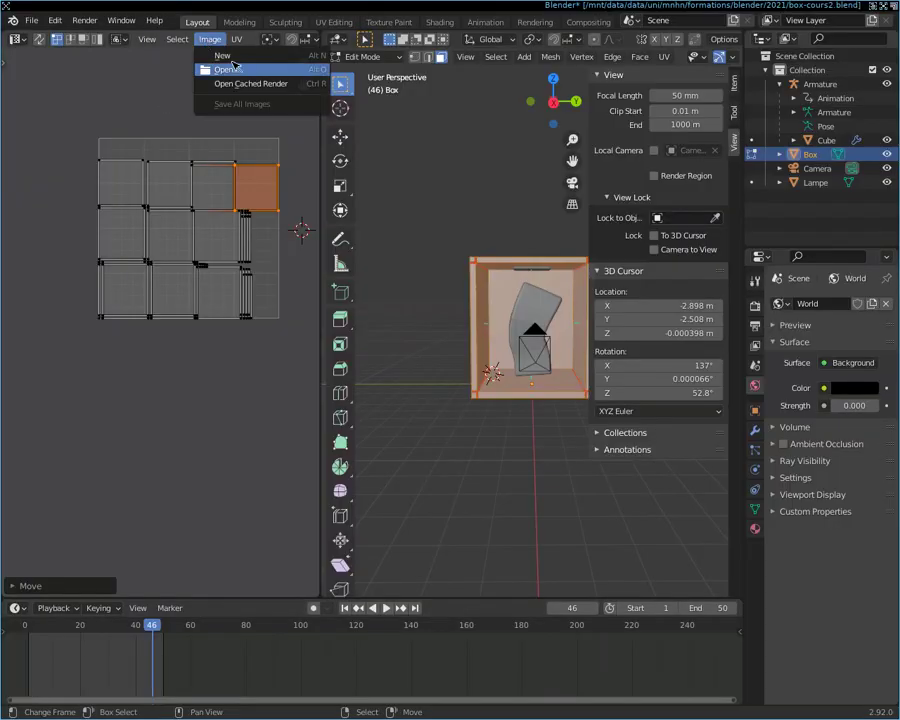
{"action": "left_click", "coordinate": [216, 67]}
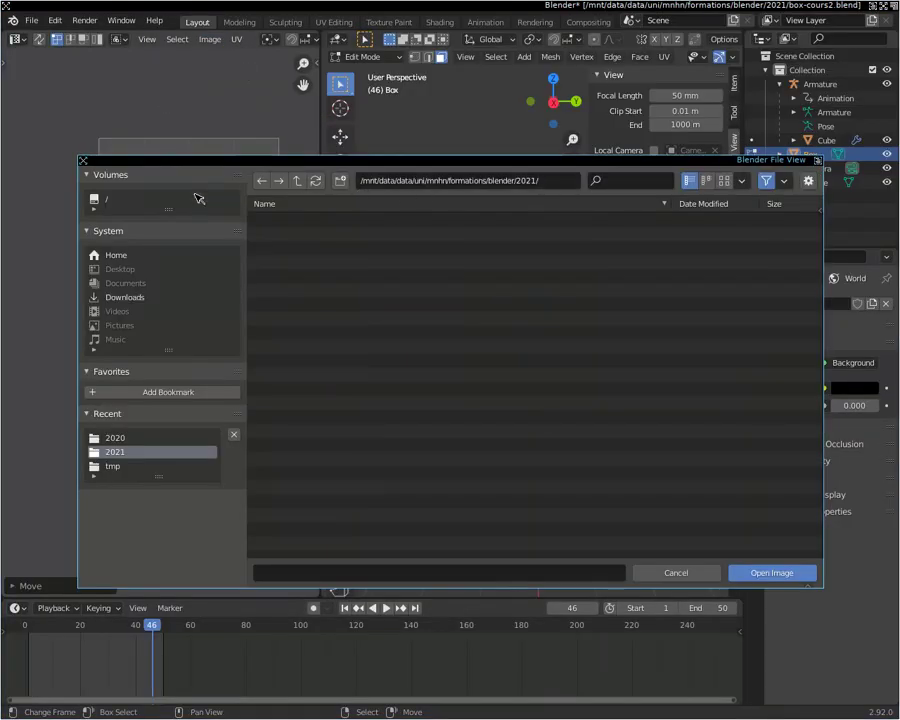
{"action": "left_click", "coordinate": [140, 296]}
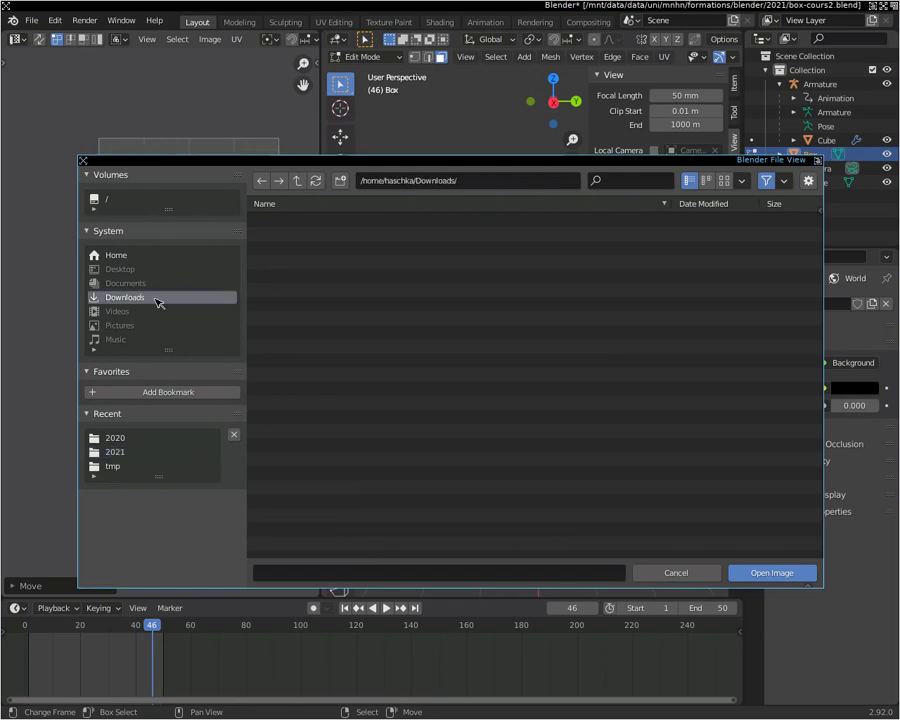
{"action": "left_click", "coordinate": [141, 256]}
{"action": "left_click", "coordinate": [305, 234]}
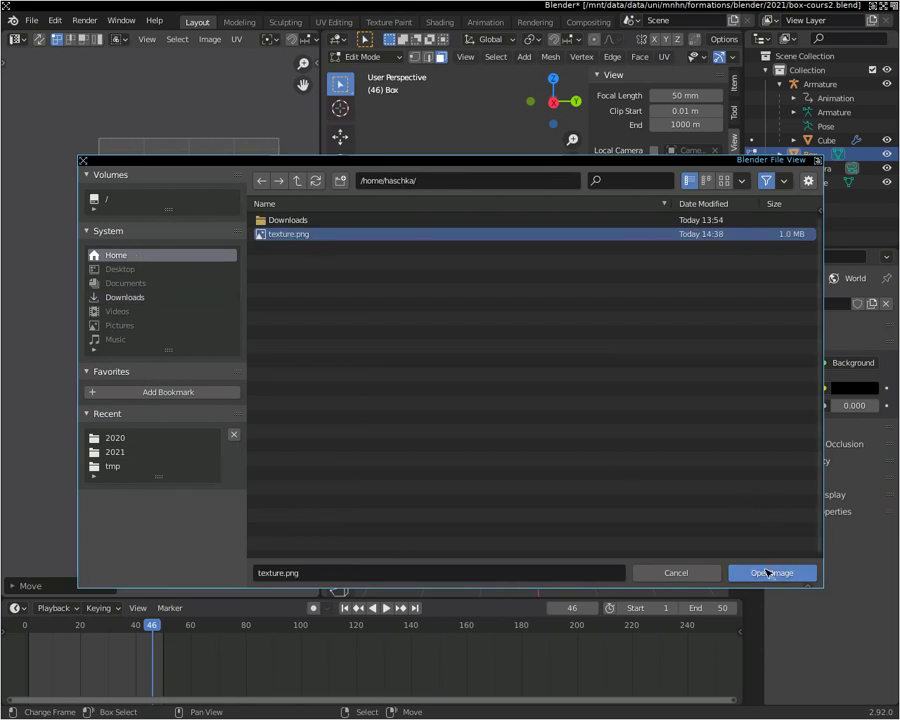
{"action": "left_click", "coordinate": [768, 573]}
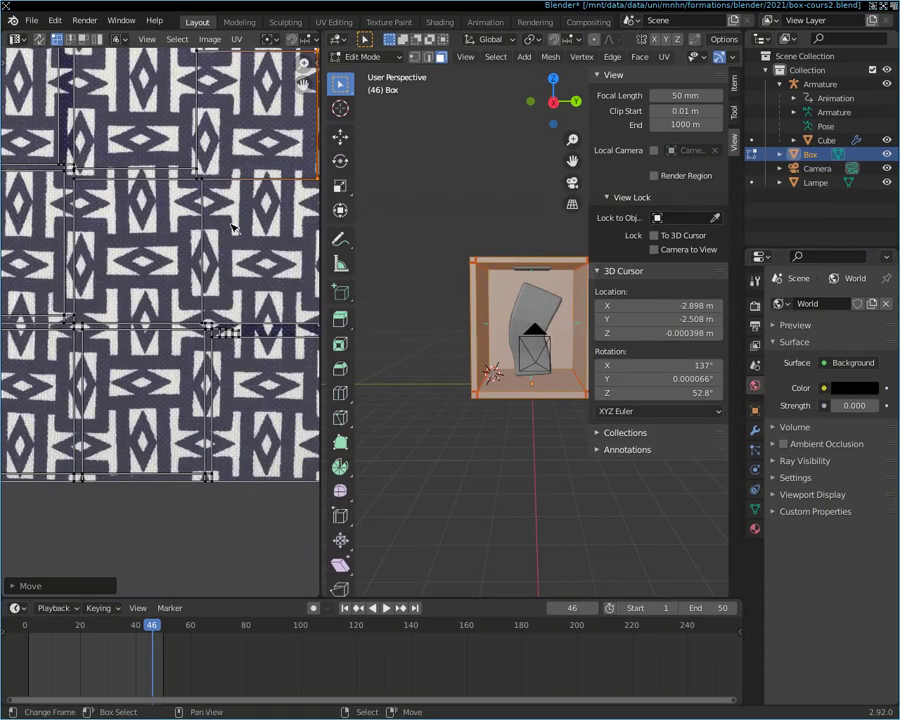
{"action": "scroll", "coordinate": [232, 228], "scroll_direction": "down", "scroll_amount": 2}
{"action": "scroll", "coordinate": [232, 228], "scroll_direction": "down", "scroll_amount": 2}
{"action": "scroll", "coordinate": [232, 228], "scroll_direction": "down", "scroll_amount": 1}
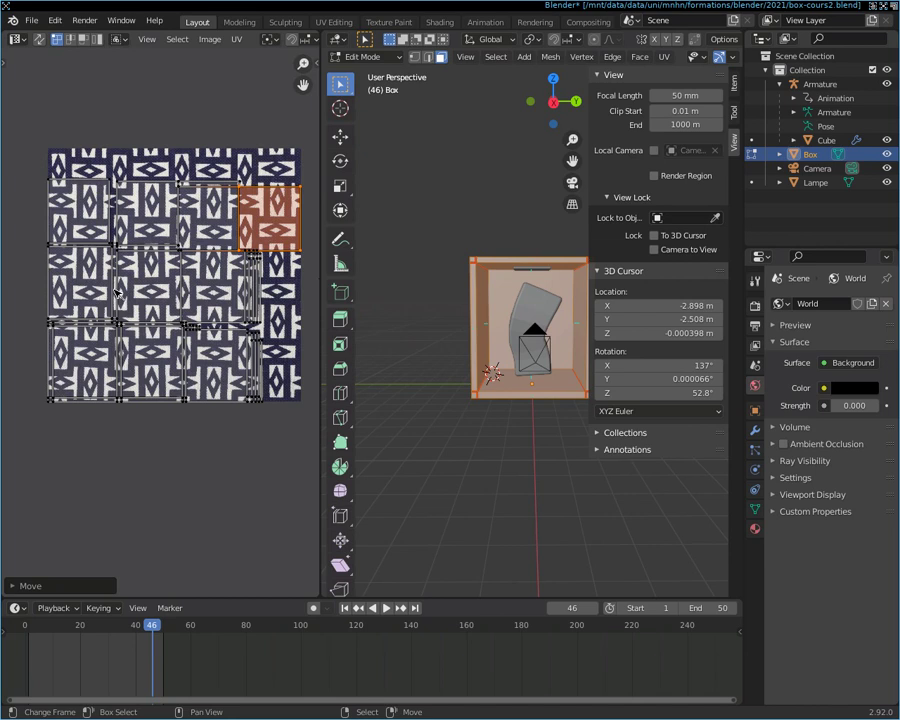
{"action": "left_click", "coordinate": [106, 198]}
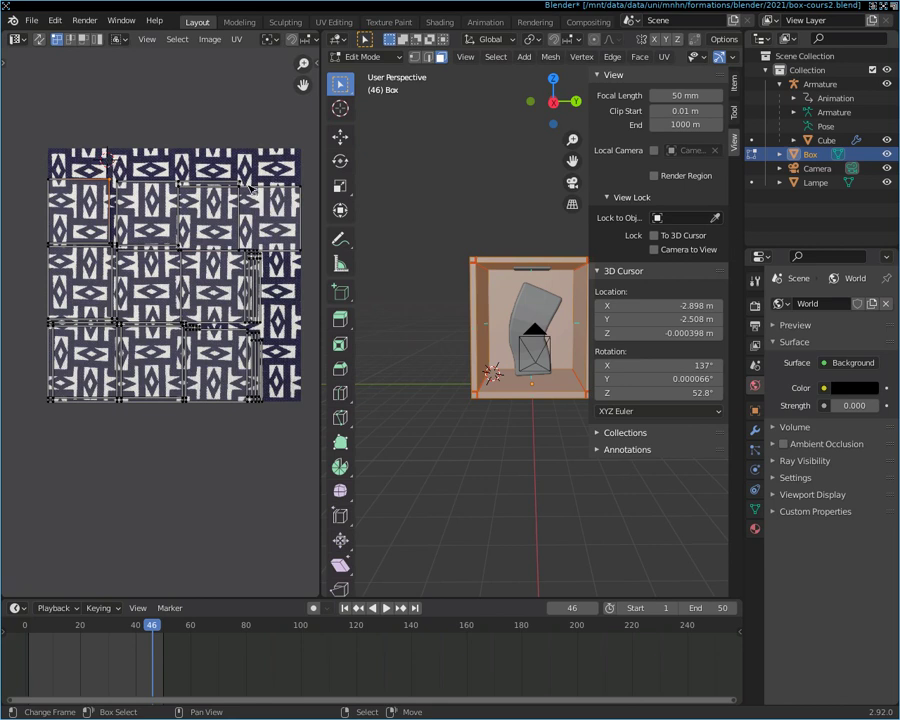
{"action": "right_click", "coordinate": [86, 183], "text": "shift"}
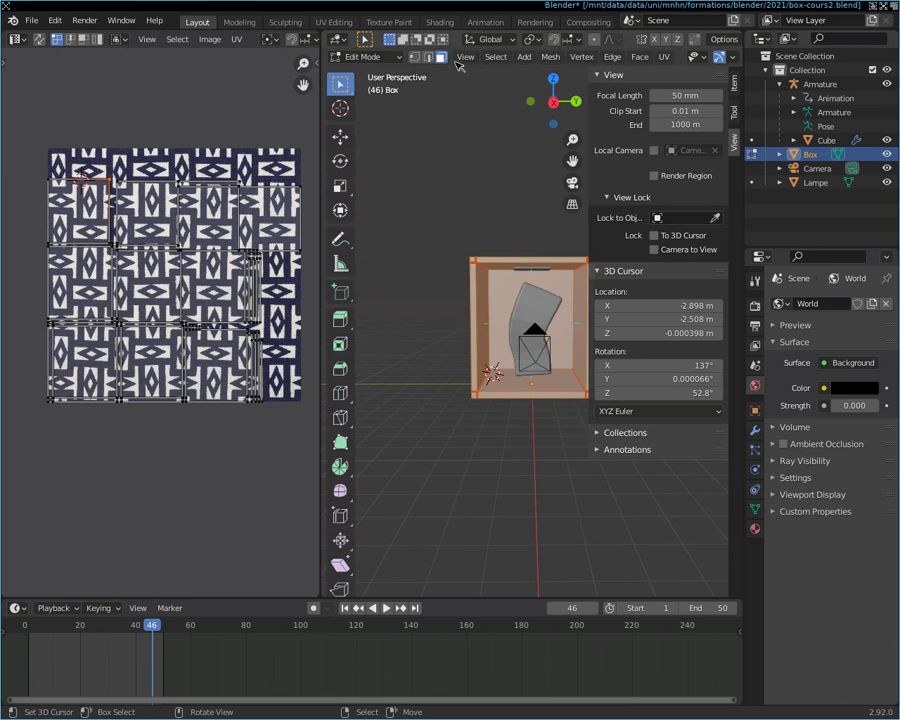
Step: Select only the box's back face and scale its UV island to about 0.99
{"action": "key", "text": "alt+a"}
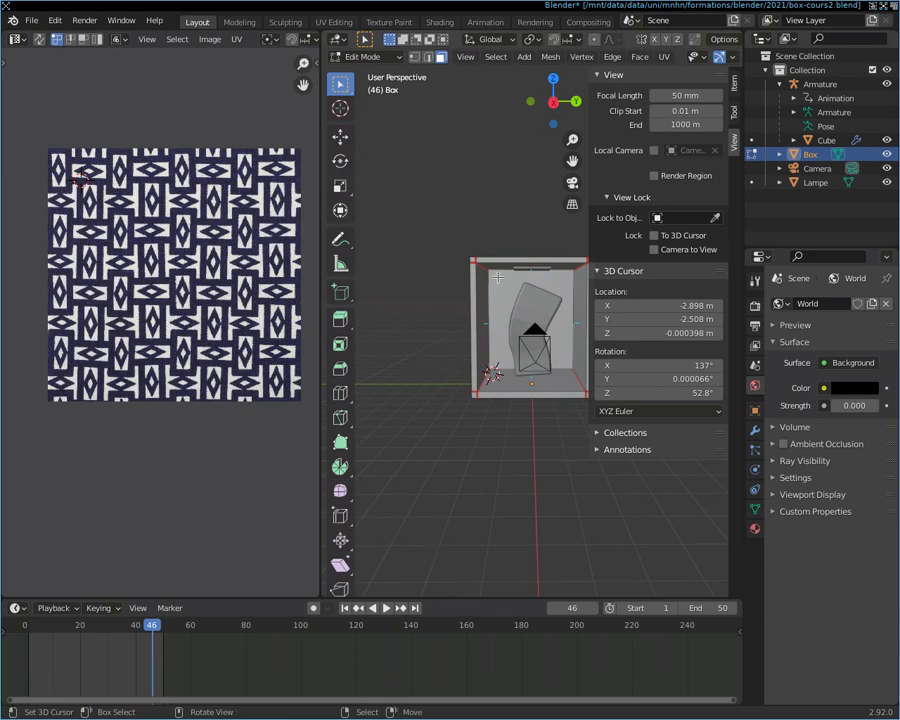
{"action": "left_click", "coordinate": [506, 293]}
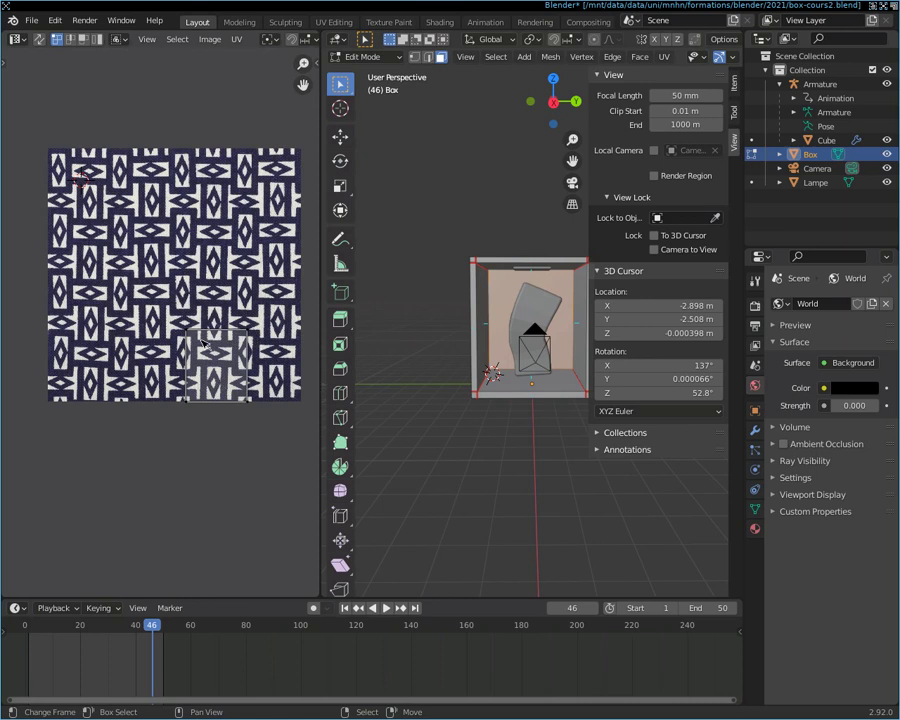
{"action": "key", "text": "b"}
{"action": "left_click_drag", "start_coordinate": [169, 316], "coordinate": [268, 442]}
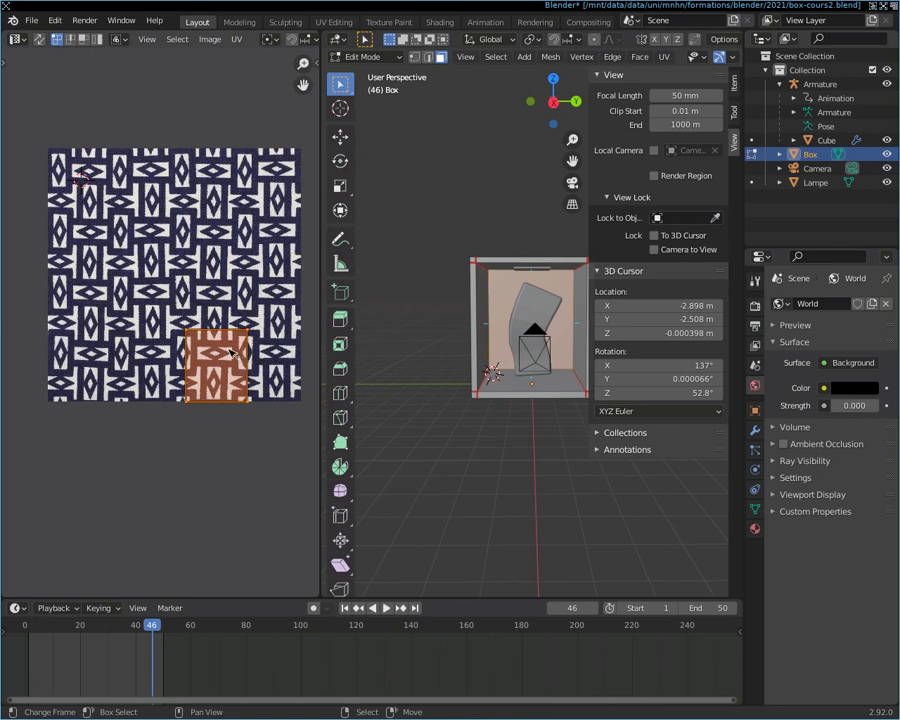
{"action": "key", "text": "s"}
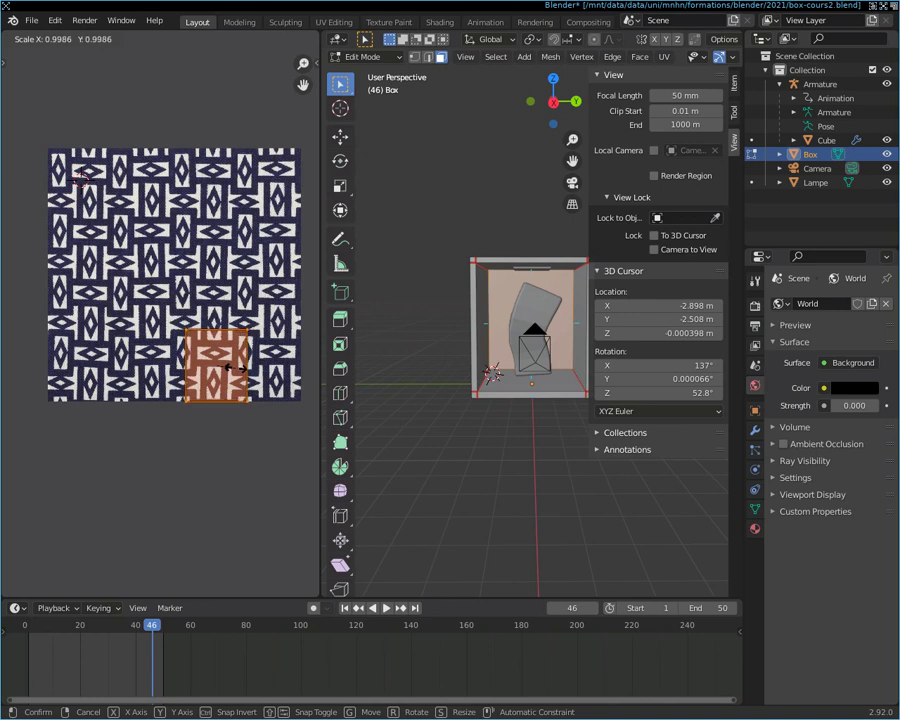
{"action": "left_click", "coordinate": [237, 369]}
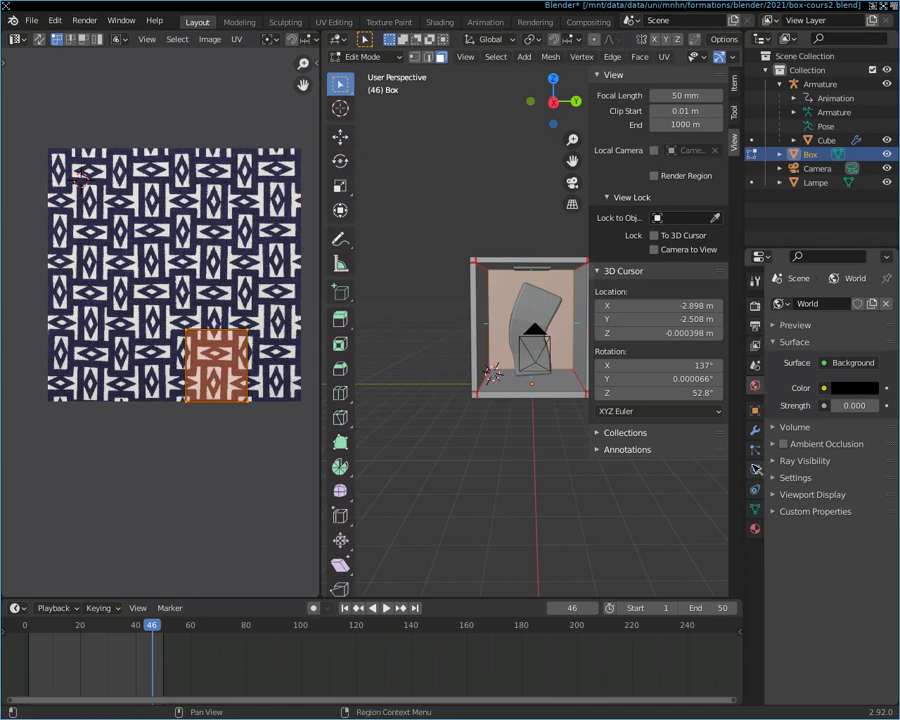
Step: Create a new material for the box and name it BoxMaterial
{"action": "left_click", "coordinate": [757, 529]}
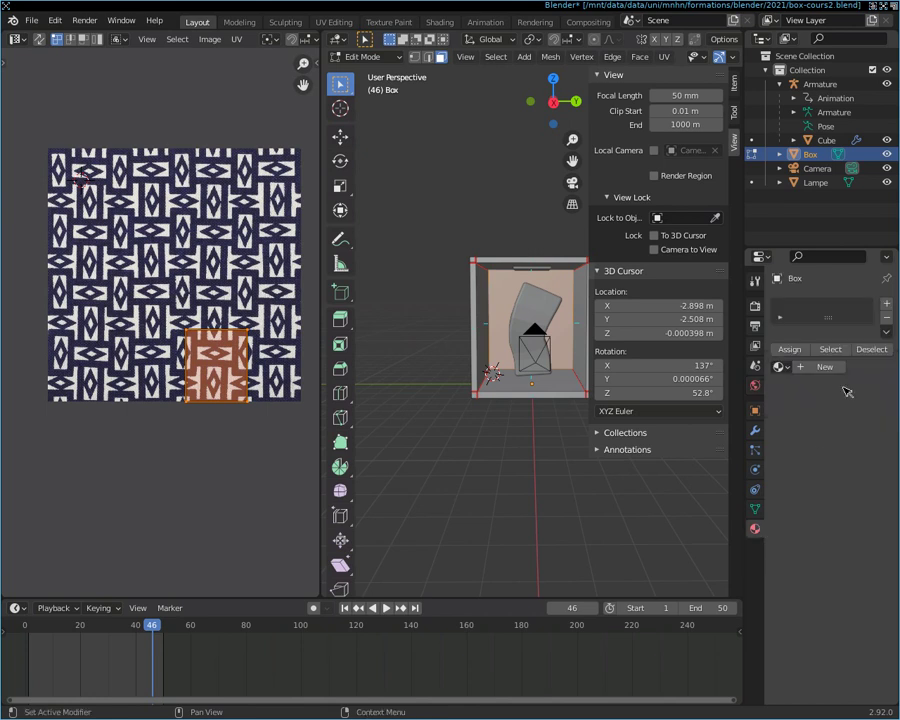
{"action": "left_click", "coordinate": [803, 368]}
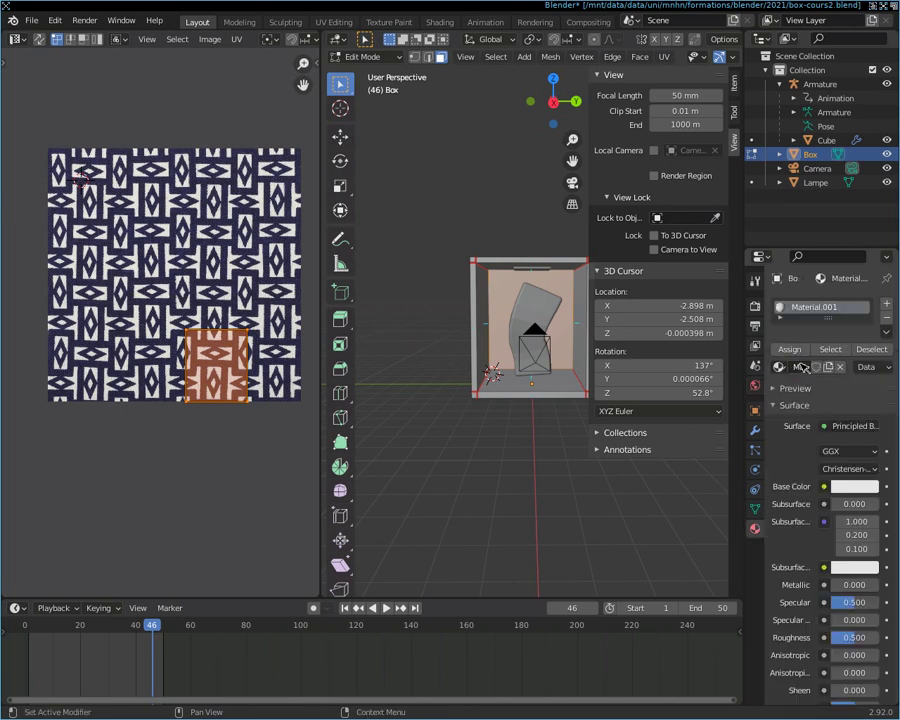
{"action": "double_click", "coordinate": [827, 307]}
{"action": "key", "text": "BackSpace"}
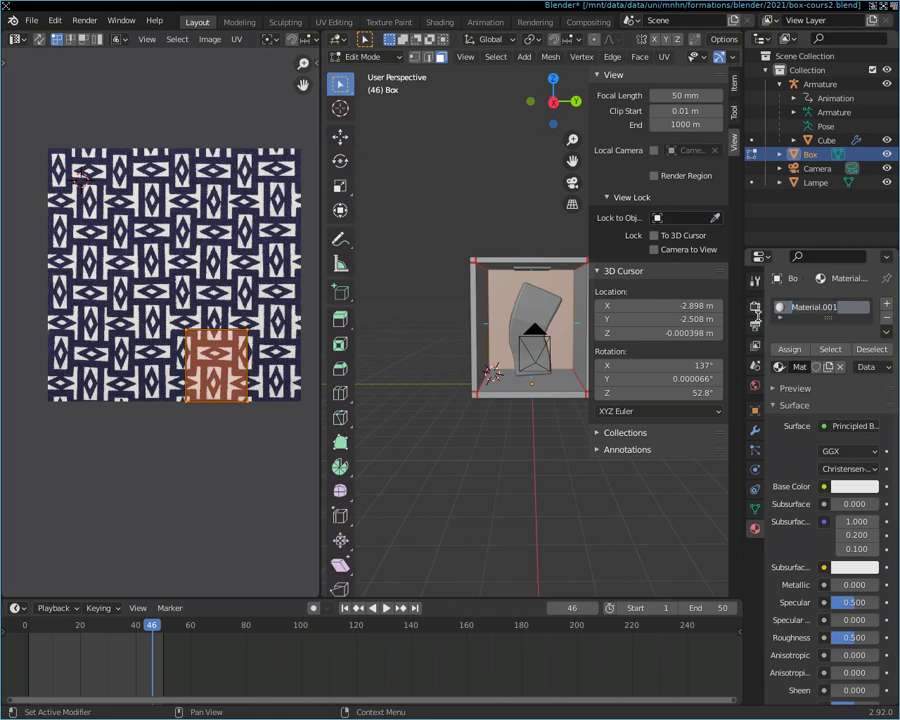
{"action": "type", "text": "Box"}
{"action": "key", "text": "Return"}
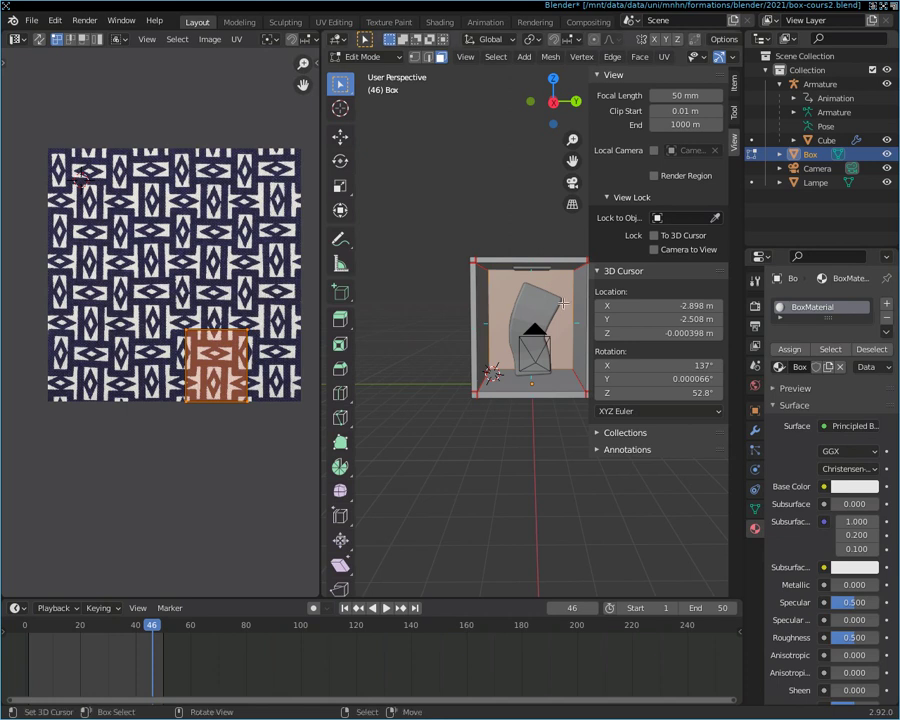
Step: Select the entire box mesh and assign BoxMaterial to all its faces
{"action": "key", "text": "a"}
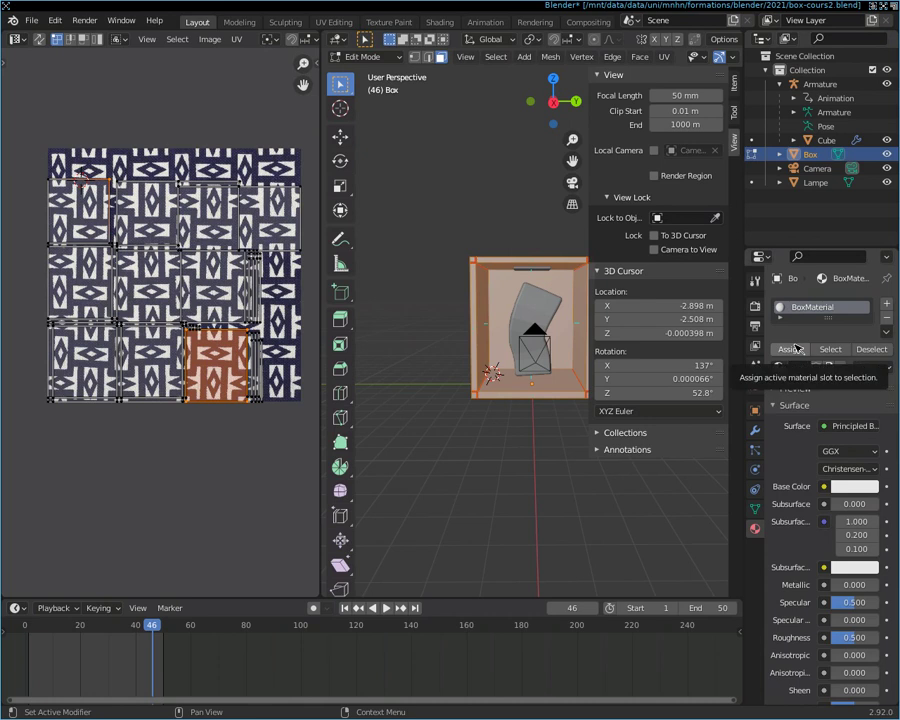
{"action": "left_click", "coordinate": [790, 349]}
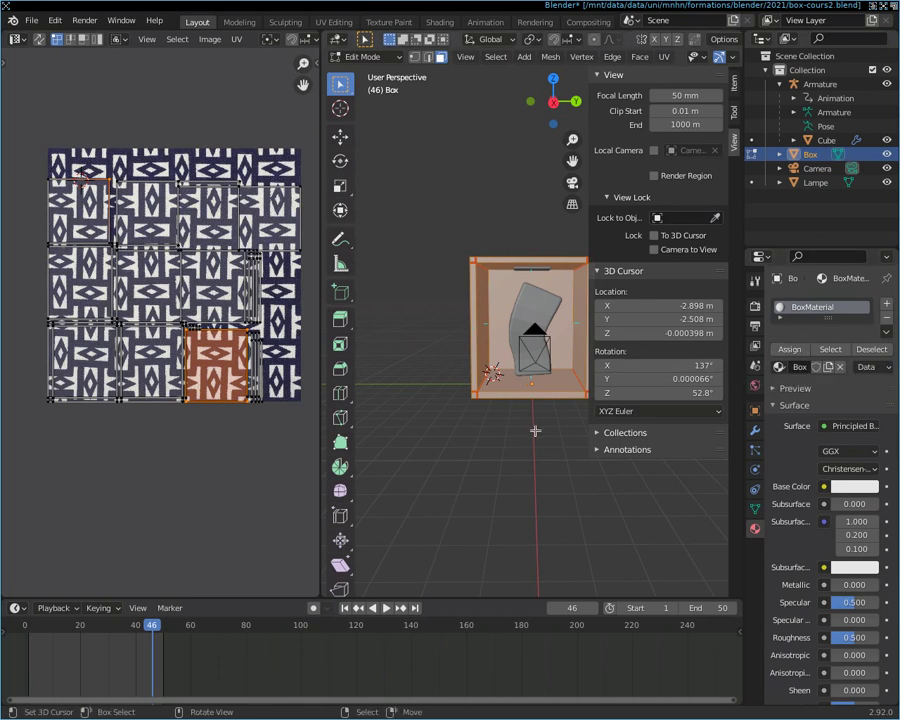
{"action": "scroll", "coordinate": [581, 458], "scroll_direction": "down", "scroll_amount": 1}
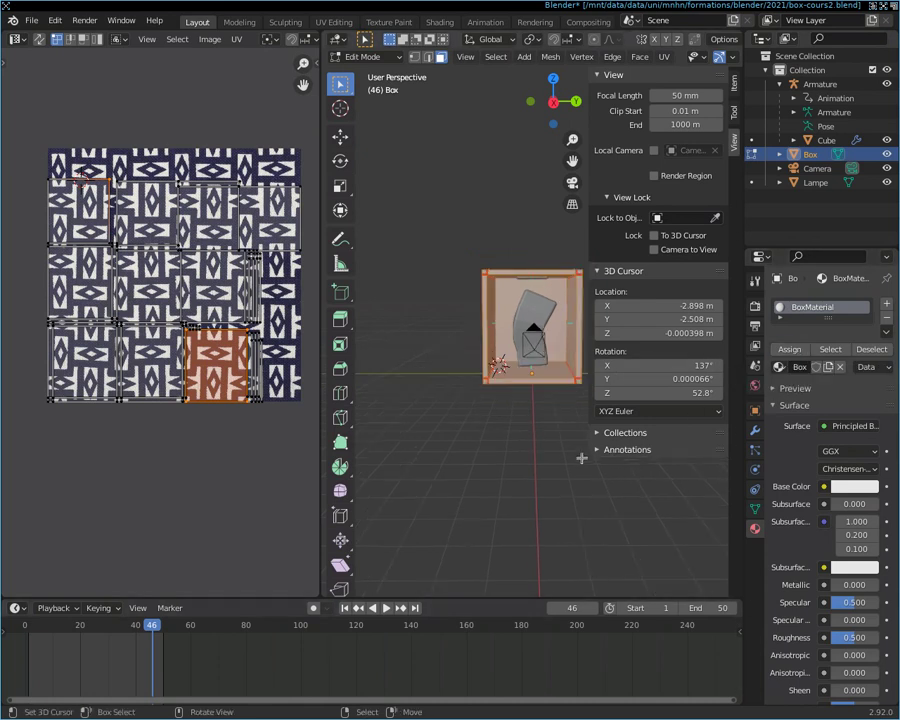
{"action": "scroll", "coordinate": [581, 458], "scroll_direction": "up", "scroll_amount": 1}
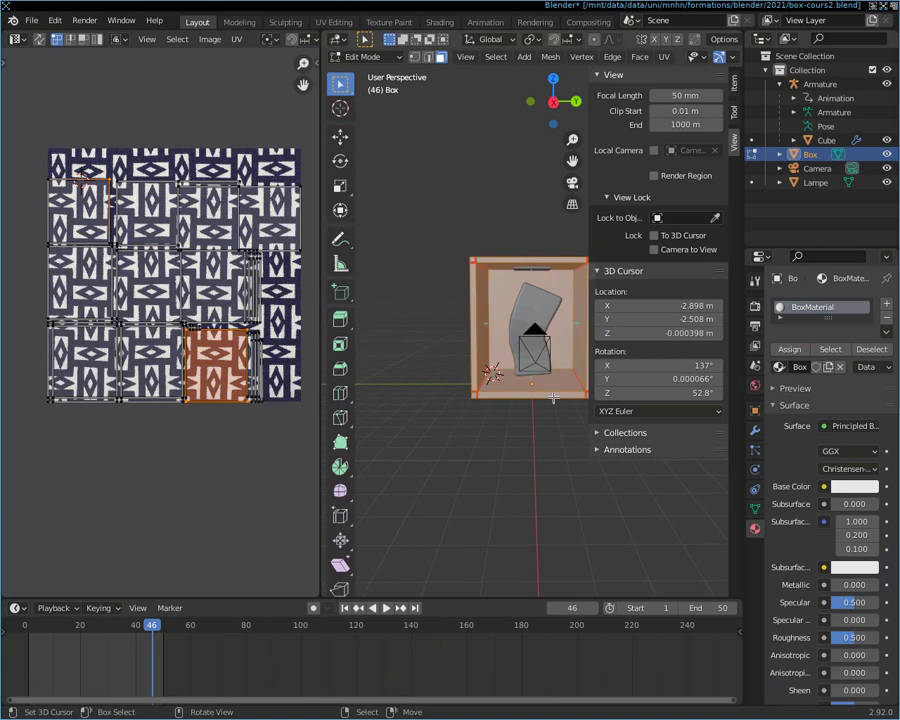
Step: Split the 3D viewport horizontally into two stacked views
{"action": "right_click", "coordinate": [745, 443]}
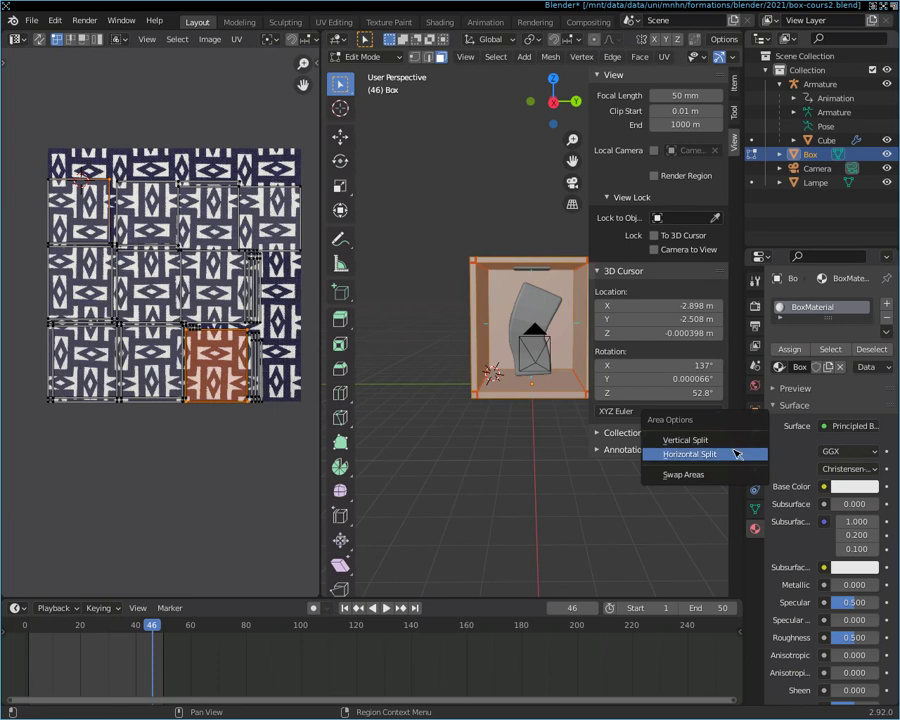
{"action": "left_click", "coordinate": [737, 453]}
{"action": "left_click", "coordinate": [724, 377]}
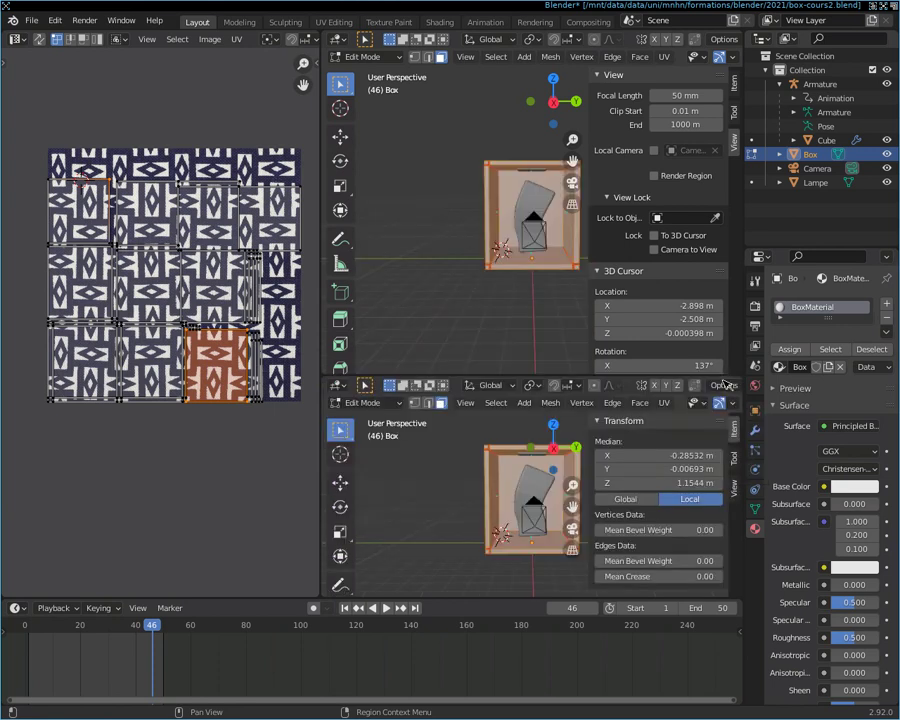
Step: Drag the UV image editor's divider left to make it narrower
{"action": "key", "text": "b"}
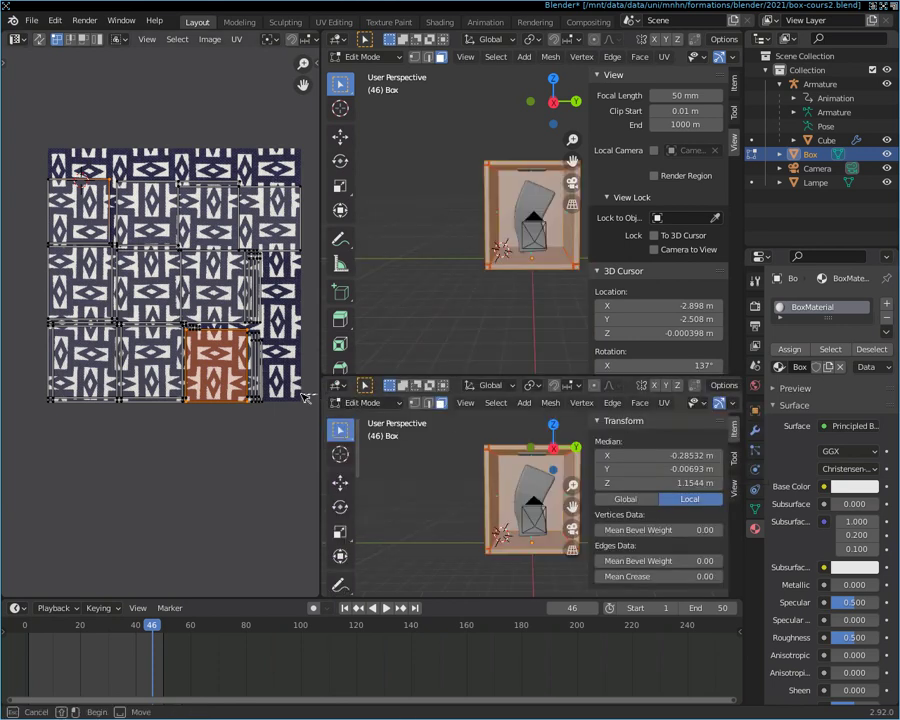
{"action": "left_click_drag", "start_coordinate": [305, 397], "coordinate": [222, 280]}
{"action": "left_click_drag", "start_coordinate": [322, 387], "coordinate": [270, 387]}
{"action": "left_click", "coordinate": [347, 403]}
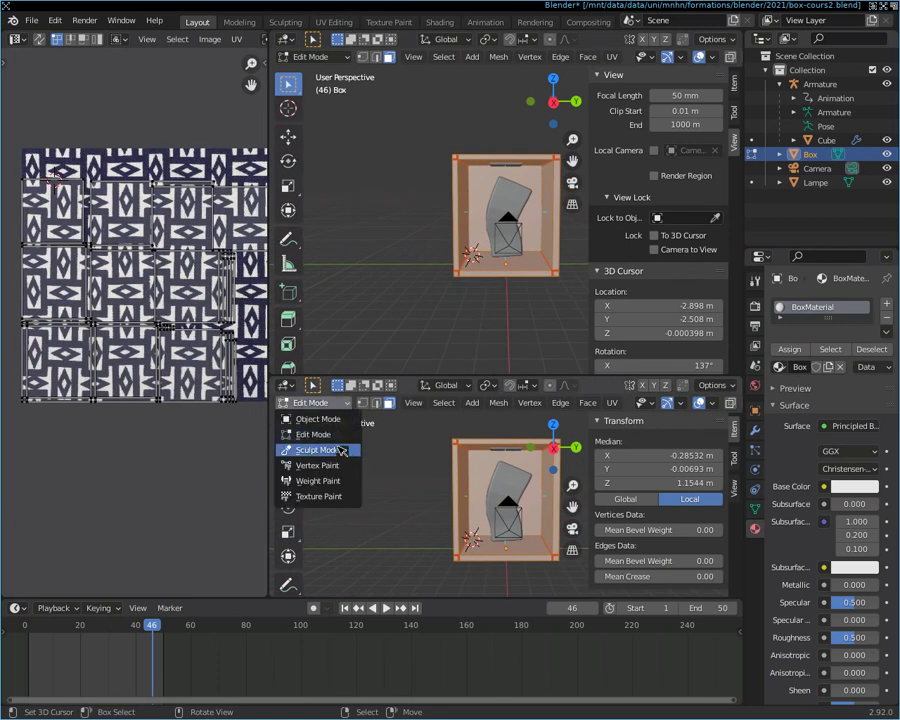
{"action": "left_click", "coordinate": [342, 402]}
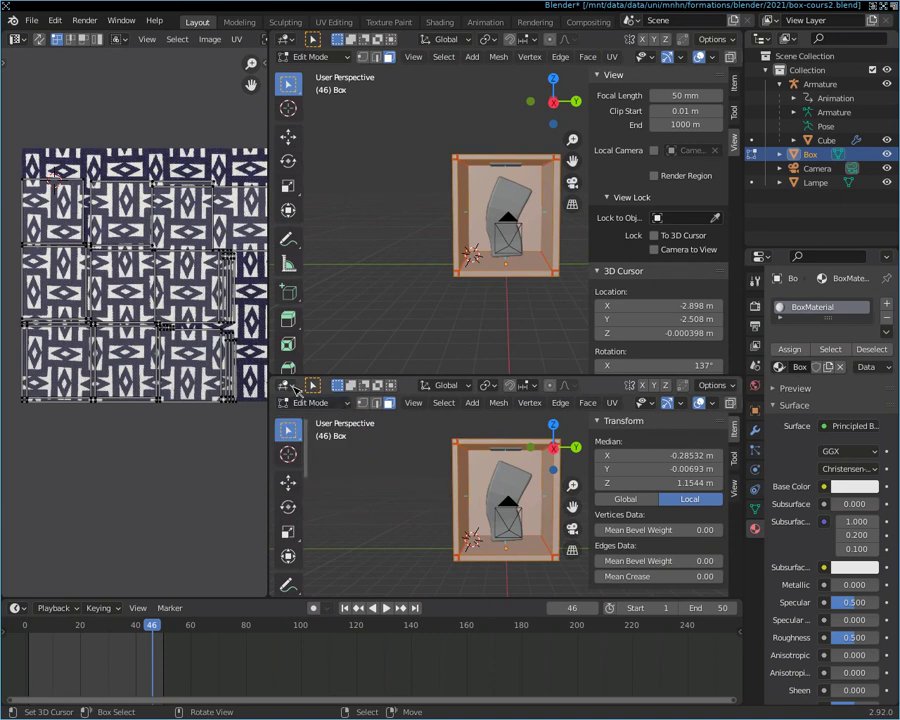
Step: Turn the lower view into the Shader Editor, delete the Principled BSDF, and move the Material Output
{"action": "left_click", "coordinate": [287, 386]}
{"action": "left_click", "coordinate": [325, 513]}
{"action": "scroll", "coordinate": [435, 580], "scroll_direction": "up", "scroll_amount": 1}
{"action": "scroll", "coordinate": [430, 530], "scroll_direction": "up", "scroll_amount": 2}
{"action": "scroll", "coordinate": [440, 505], "scroll_direction": "up", "scroll_amount": 2}
{"action": "left_click", "coordinate": [395, 482]}
{"action": "key", "text": "Delete"}
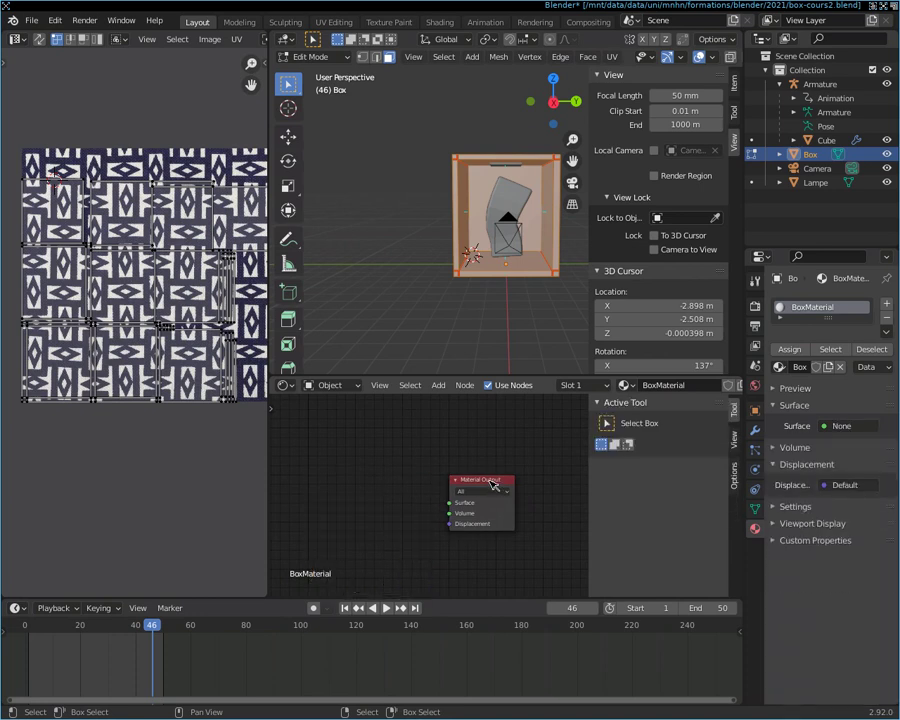
{"action": "left_click_drag", "start_coordinate": [493, 485], "coordinate": [556, 442]}
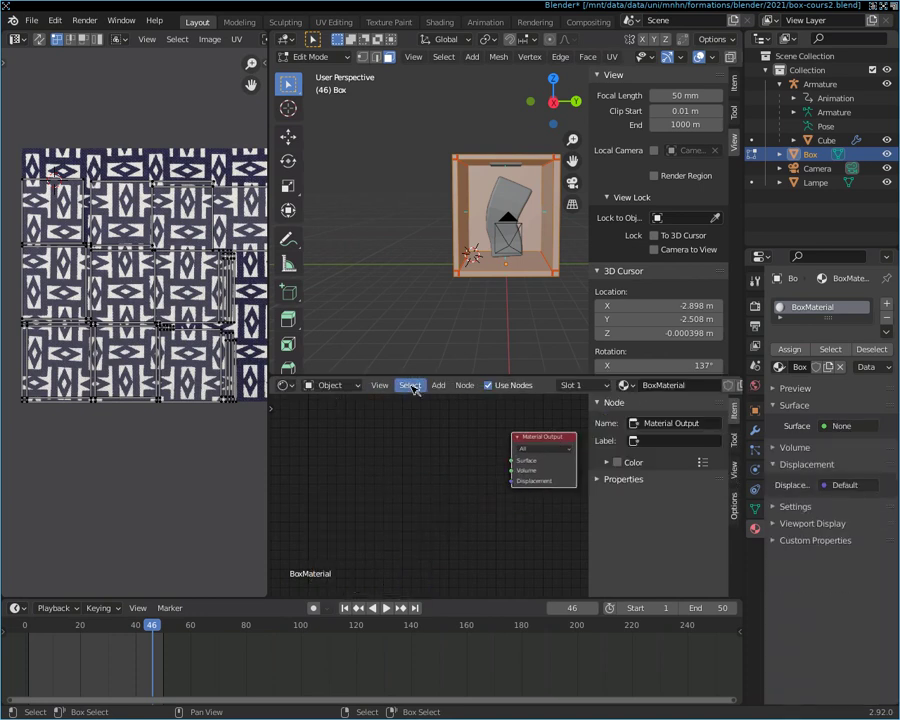
Step: Add a UV Map input node and place it left of the Material Output
{"action": "left_click", "coordinate": [438, 385]}
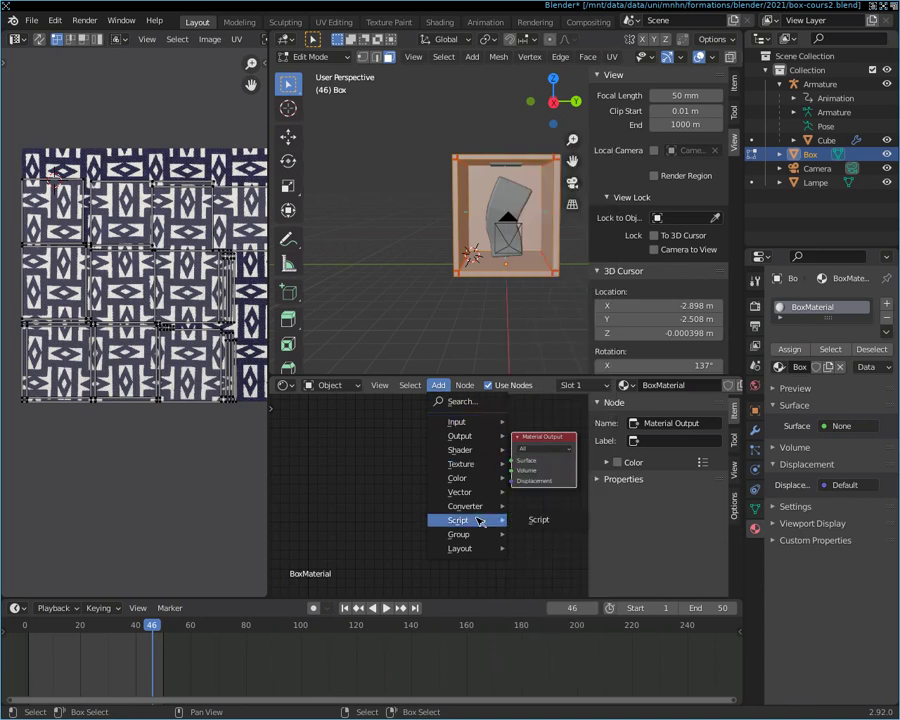
{"action": "mouse_move", "coordinate": [458, 421]}
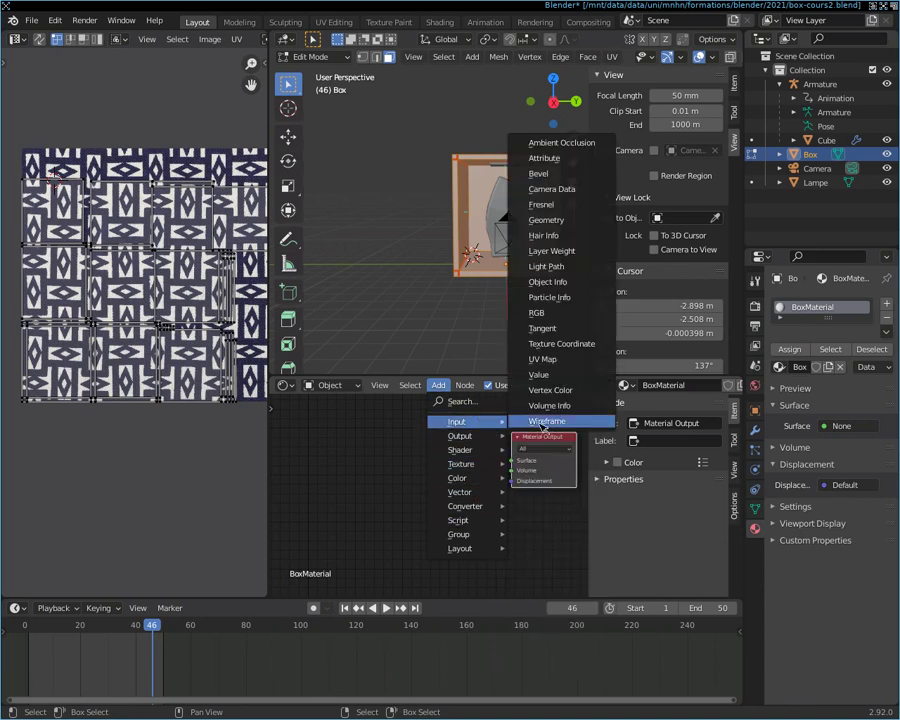
{"action": "left_click", "coordinate": [565, 359]}
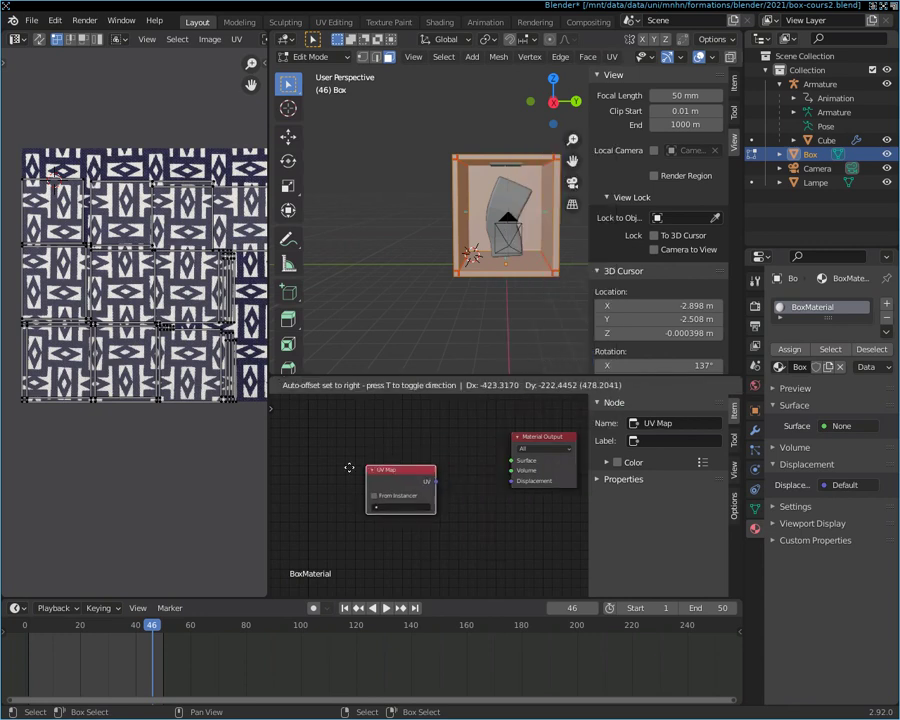
{"action": "left_click", "coordinate": [296, 490]}
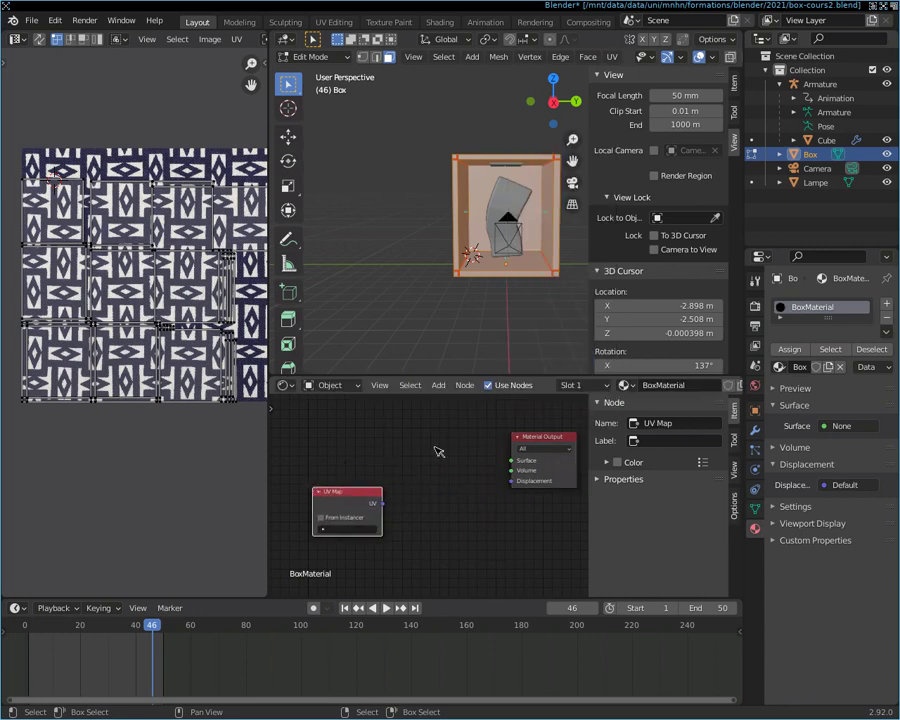
{"action": "left_click", "coordinate": [378, 434]}
{"action": "key", "text": "F3"}
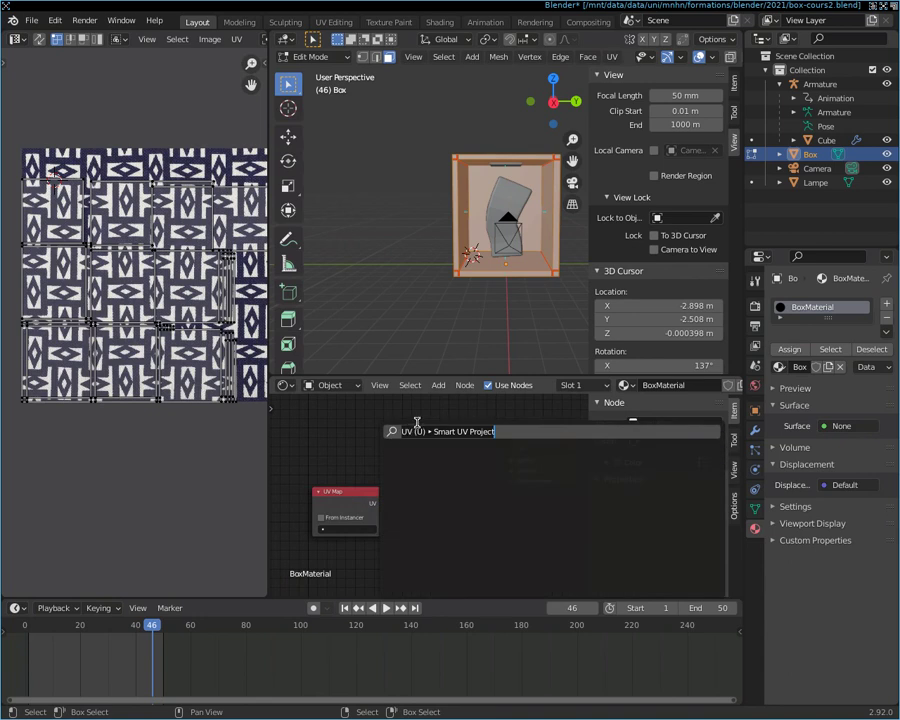
{"action": "key", "text": "Escape"}
{"action": "left_click", "coordinate": [440, 388]}
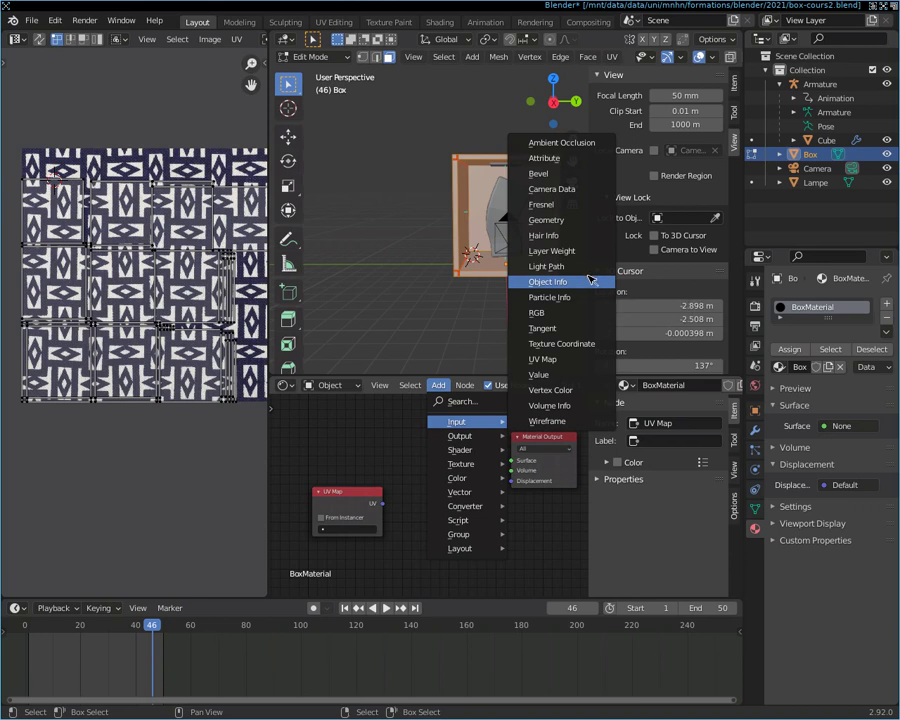
{"action": "mouse_move", "coordinate": [462, 464]}
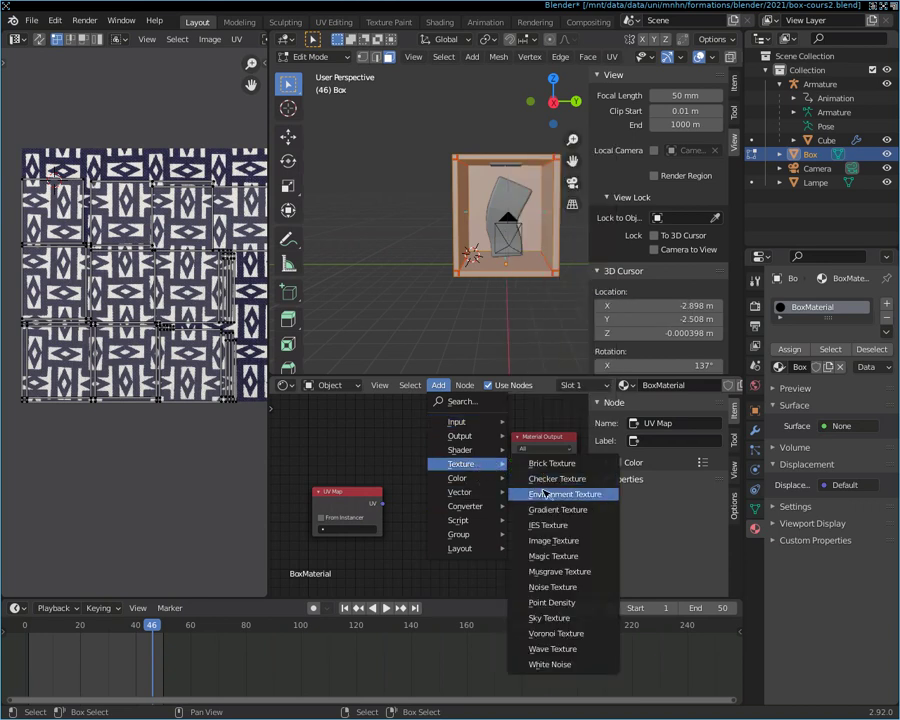
Step: Add an Image Texture node and load texture.png from the home folder into it
{"action": "left_click", "coordinate": [578, 541]}
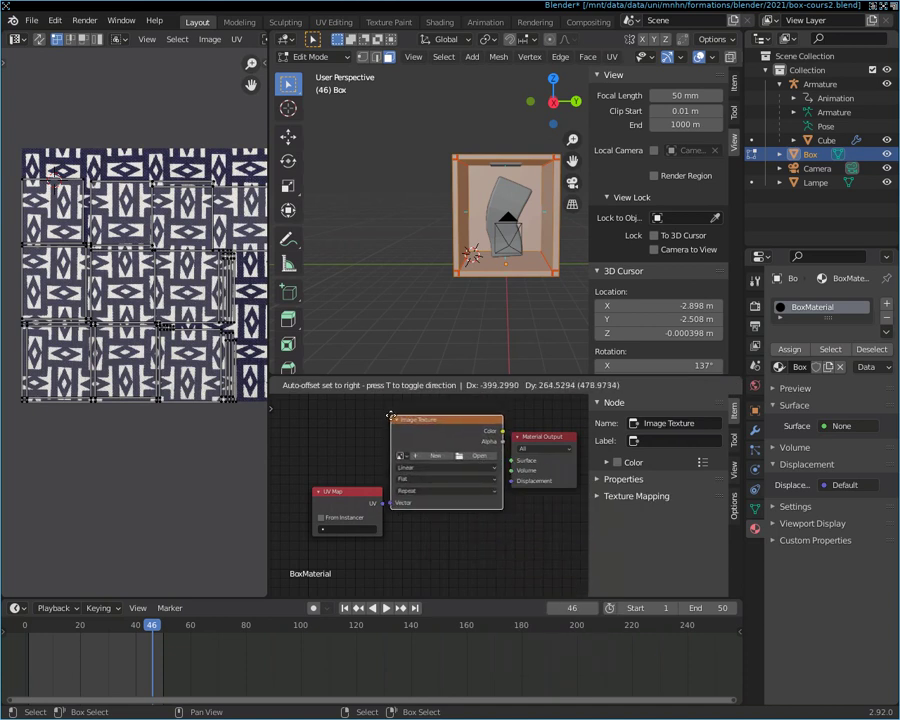
{"action": "left_click", "coordinate": [391, 416]}
{"action": "left_click_drag", "start_coordinate": [348, 493], "coordinate": [330, 504]}
{"action": "left_click", "coordinate": [323, 503]}
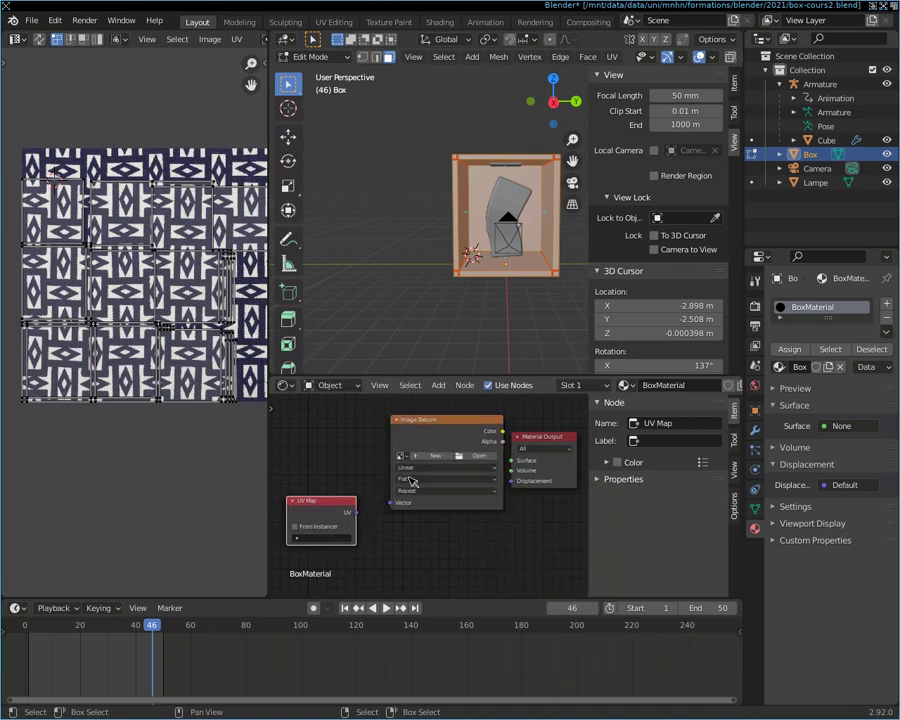
{"action": "left_click_drag", "start_coordinate": [472, 421], "coordinate": [455, 424]}
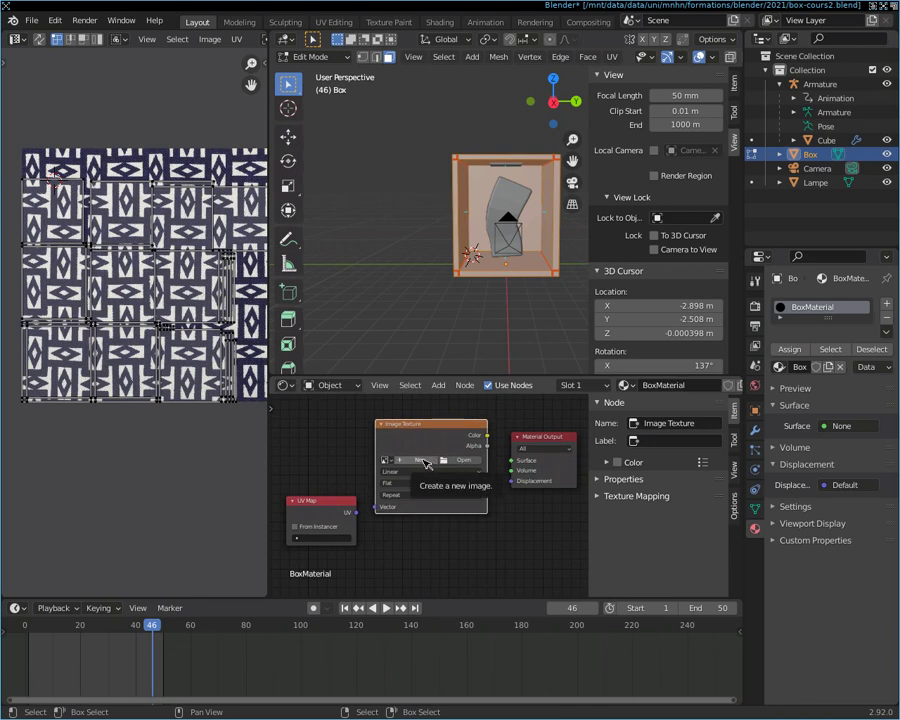
{"action": "left_click", "coordinate": [466, 461]}
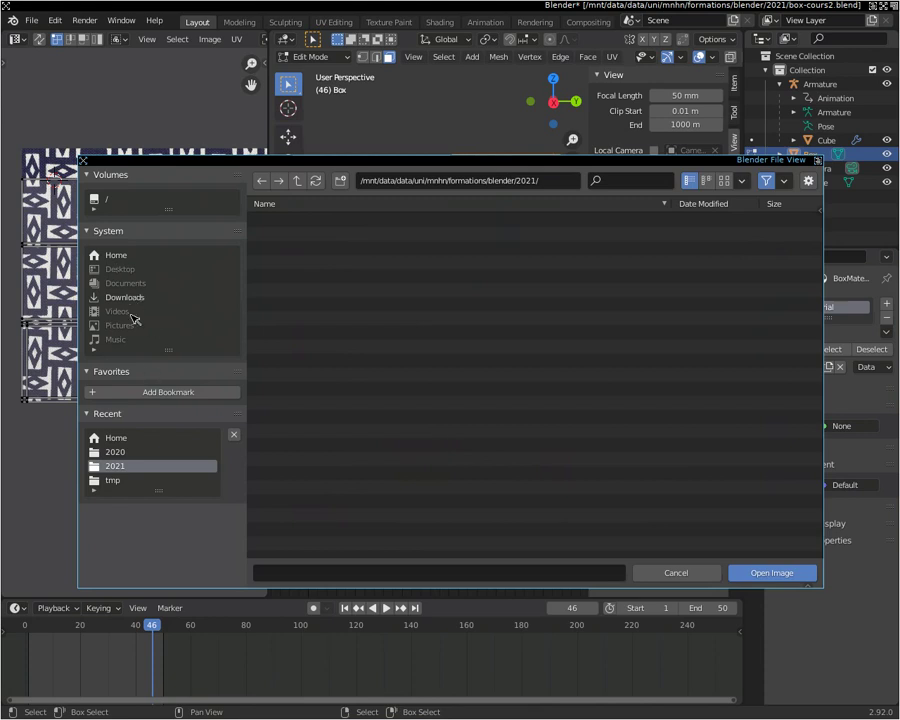
{"action": "left_click", "coordinate": [127, 262]}
{"action": "left_click", "coordinate": [305, 234]}
{"action": "left_click", "coordinate": [811, 573]}
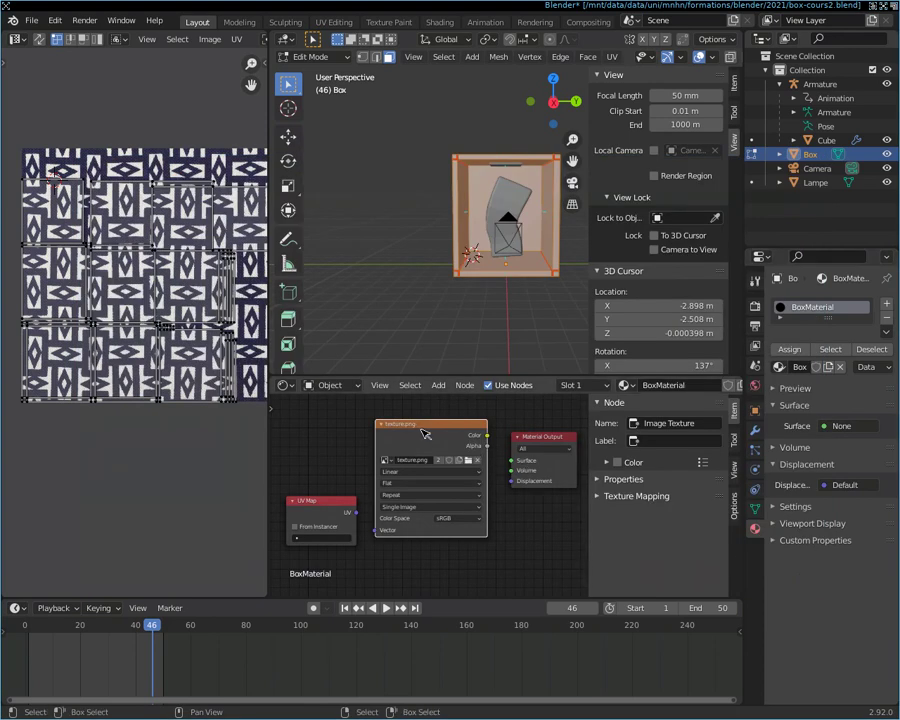
Step: Connect the UV Map to the texture's Vector input and tidy the node positions
{"action": "left_click_drag", "start_coordinate": [424, 433], "coordinate": [426, 424]}
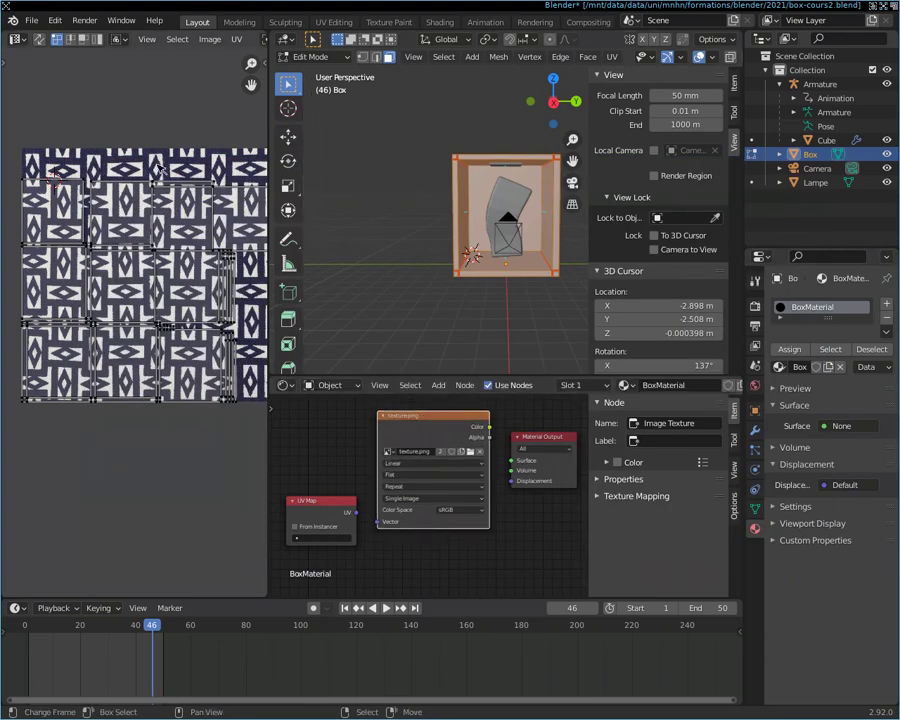
{"action": "mouse_move", "coordinate": [347, 502]}
{"action": "left_mouse_down"}
{"action": "mouse_move", "coordinate": [335, 516]}
{"action": "mouse_move", "coordinate": [379, 521]}
{"action": "left_mouse_up"}
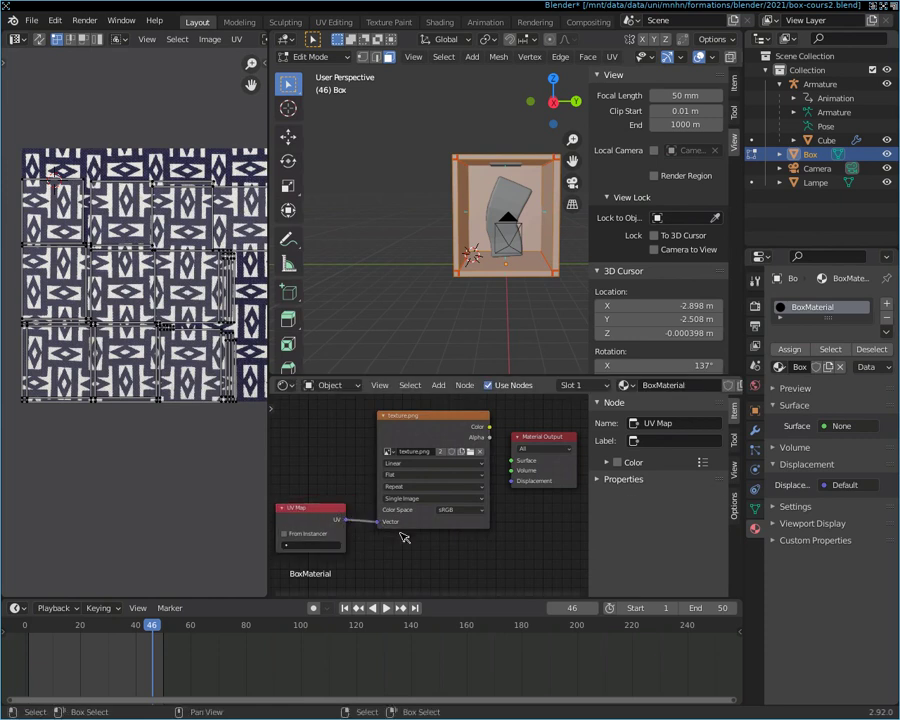
{"action": "left_click_drag", "start_coordinate": [306, 511], "coordinate": [315, 513]}
{"action": "mouse_move", "coordinate": [476, 421]}
{"action": "left_mouse_down"}
{"action": "mouse_move", "coordinate": [476, 458]}
{"action": "mouse_move", "coordinate": [511, 470]}
{"action": "mouse_move", "coordinate": [468, 445]}
{"action": "mouse_move", "coordinate": [473, 458]}
{"action": "left_mouse_up"}
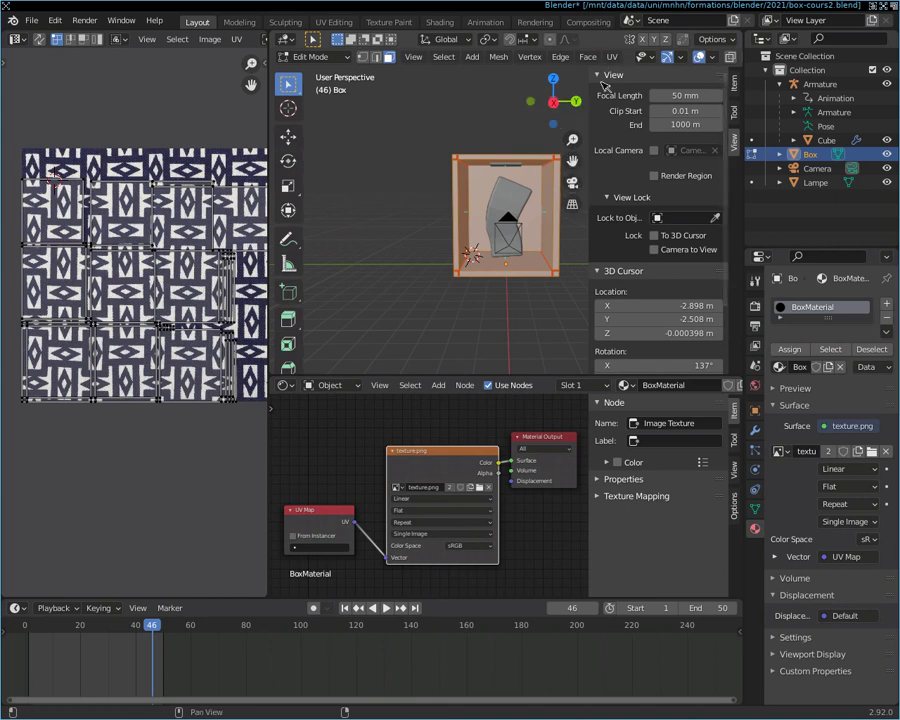
Step: Hide the sidebar, switch to Rendered shading, deselect all, and orbit to see the fabric walls
{"action": "left_click_drag", "start_coordinate": [588, 111], "coordinate": [690, 105]}
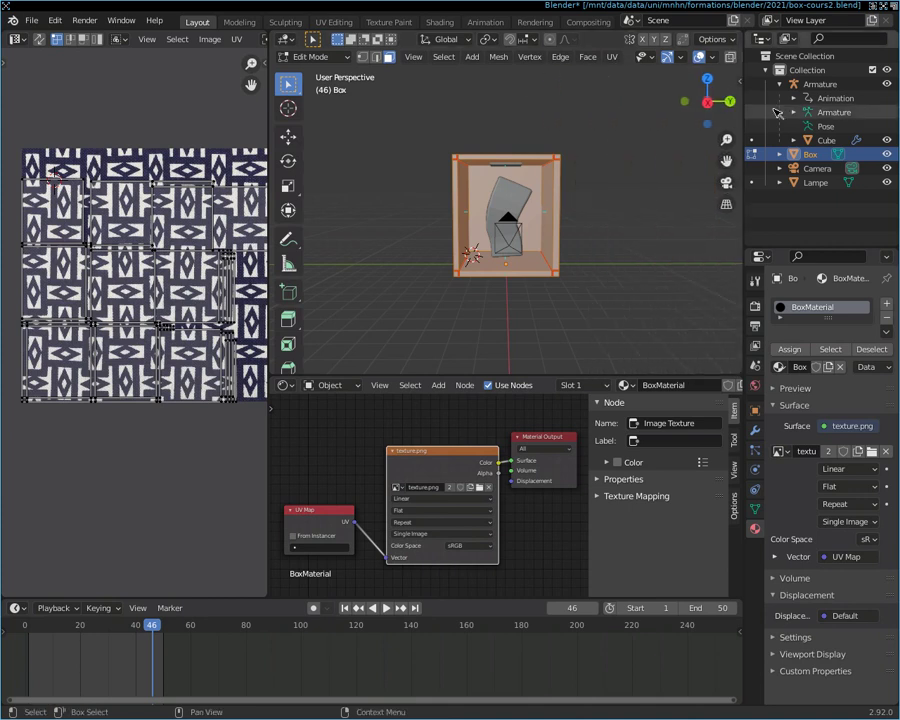
{"action": "scroll", "coordinate": [697, 62], "scroll_direction": "down", "scroll_amount": 3}
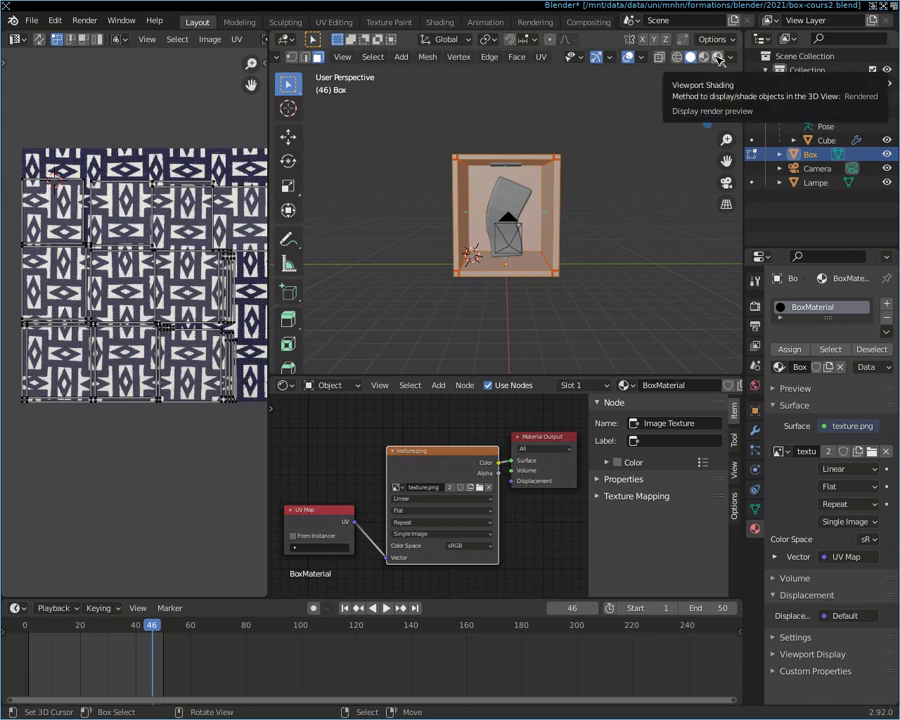
{"action": "left_click", "coordinate": [718, 61]}
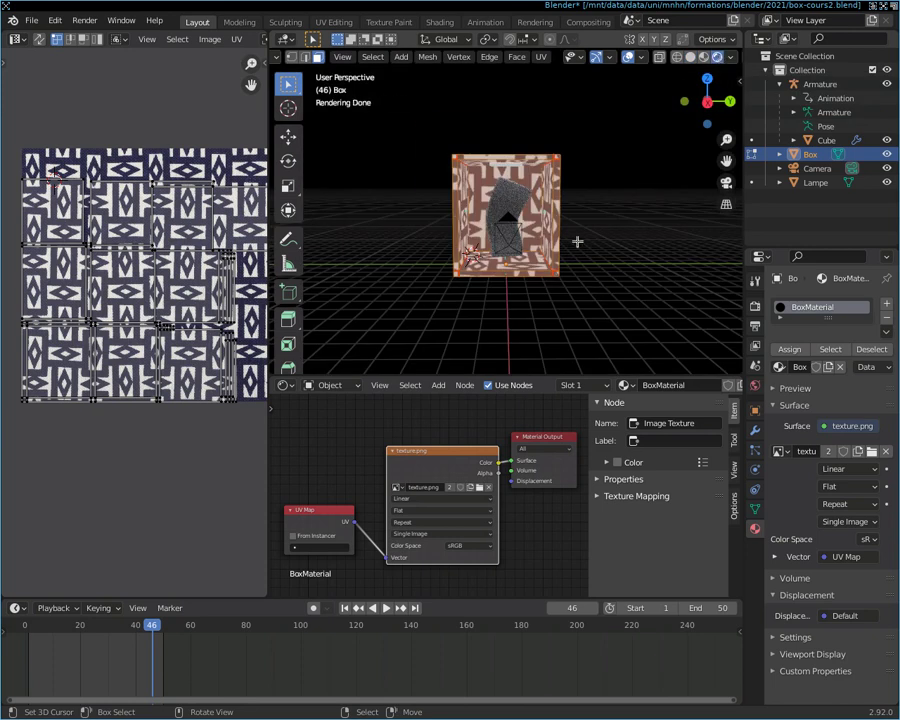
{"action": "scroll", "coordinate": [577, 241], "scroll_direction": "up", "scroll_amount": 2}
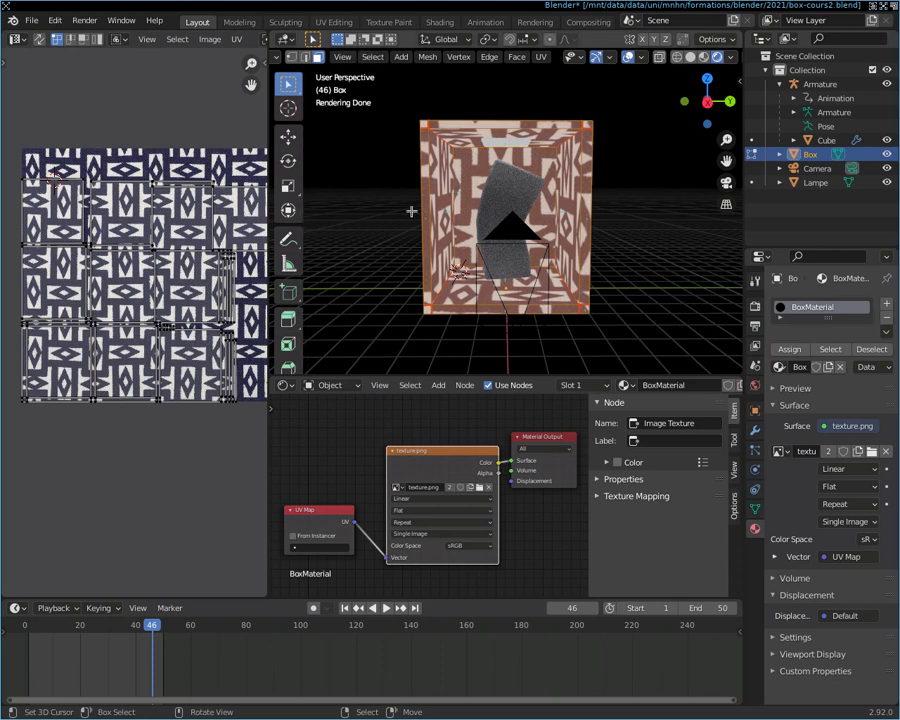
{"action": "key", "text": "alt"}
{"action": "key", "text": "alt+a"}
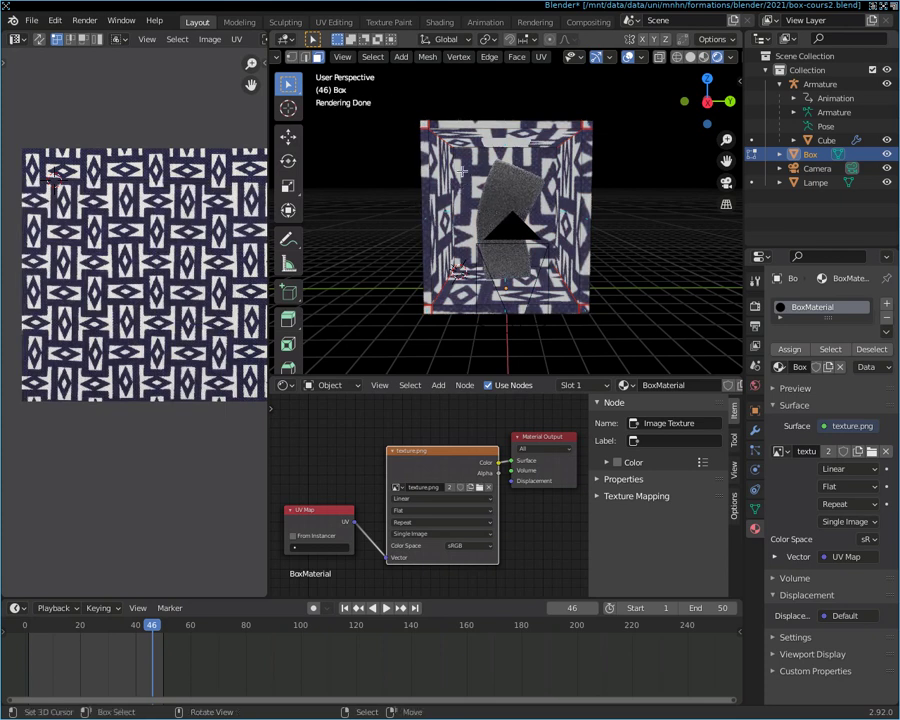
{"action": "mouse_move", "coordinate": [615, 209]}
{"action": "middle_mouse_down"}
{"action": "mouse_move", "coordinate": [661, 210]}
{"action": "mouse_move", "coordinate": [627, 217]}
{"action": "mouse_move", "coordinate": [624, 207]}
{"action": "middle_mouse_up"}
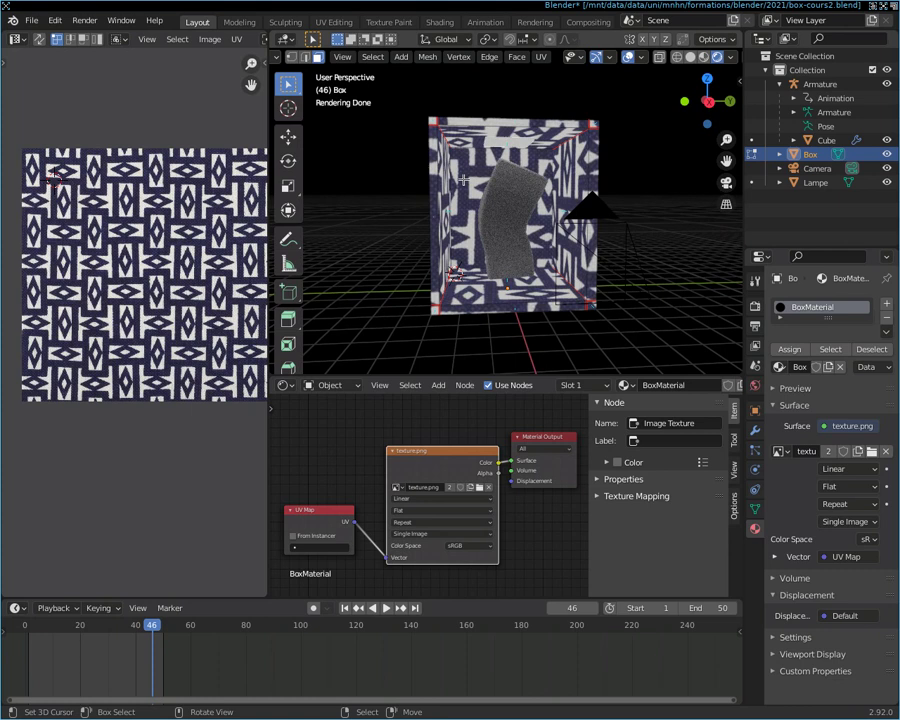
Step: Box-select the small UV island, scale it up, then scale it back down
{"action": "left_click", "coordinate": [474, 165]}
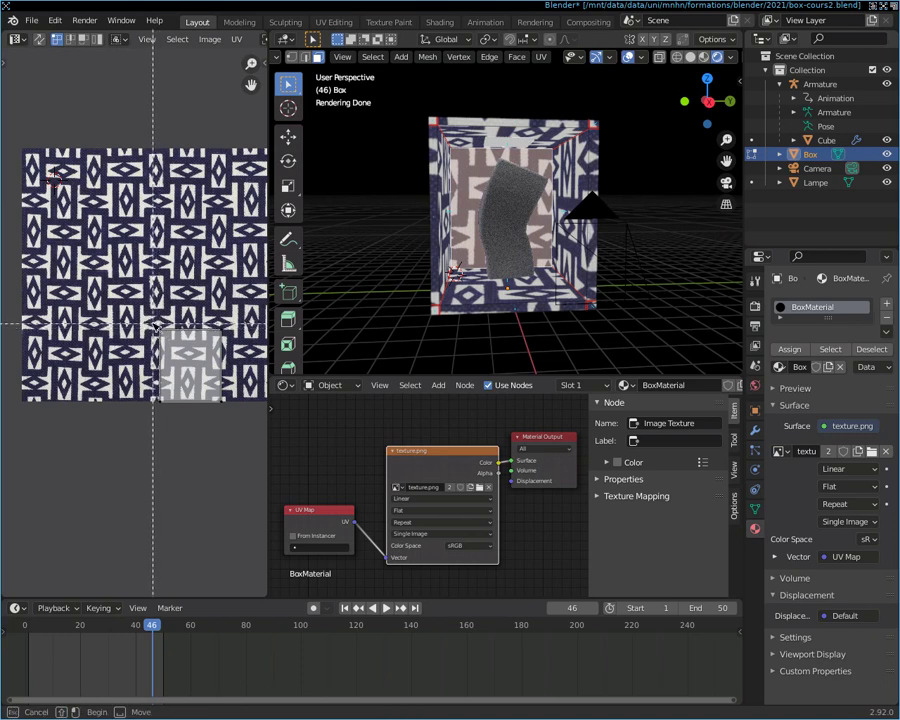
{"action": "left_click_drag", "start_coordinate": [153, 331], "coordinate": [237, 416]}
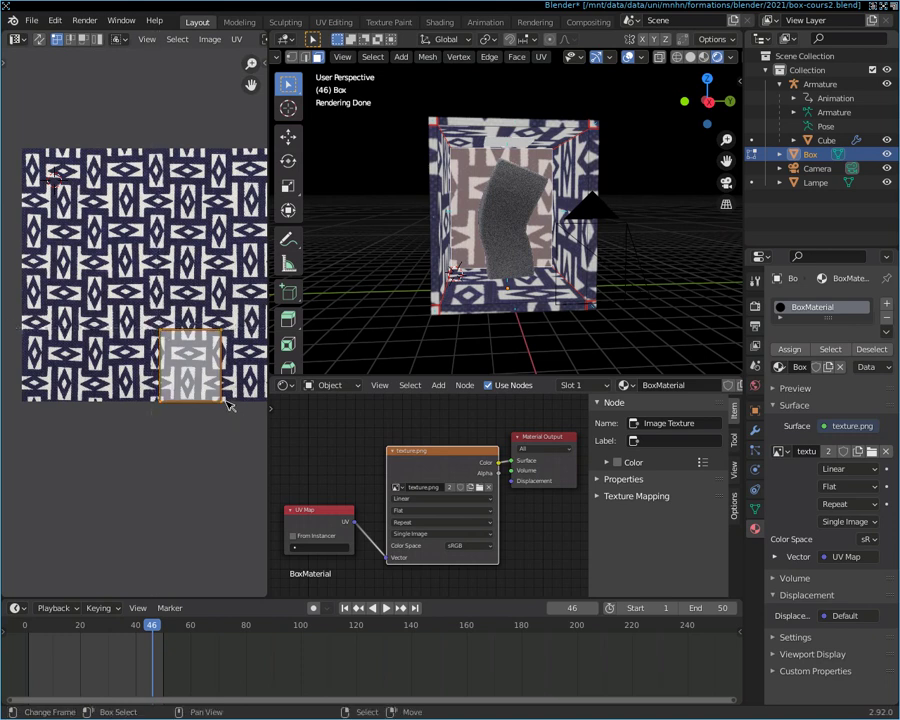
{"action": "key", "text": "s"}
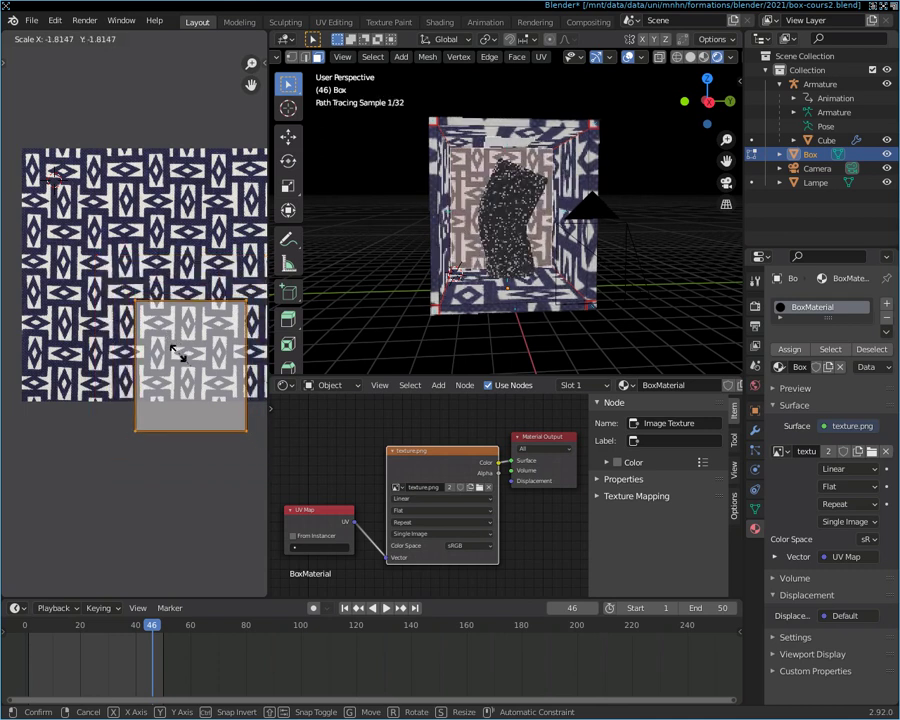
{"action": "left_click", "coordinate": [184, 362]}
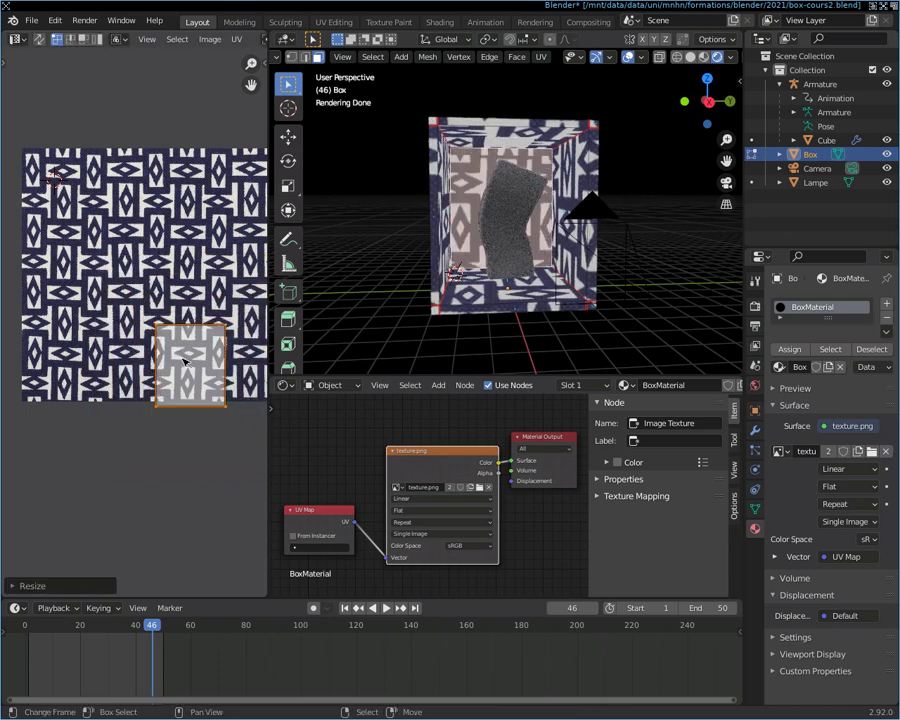
{"action": "key", "text": "s"}
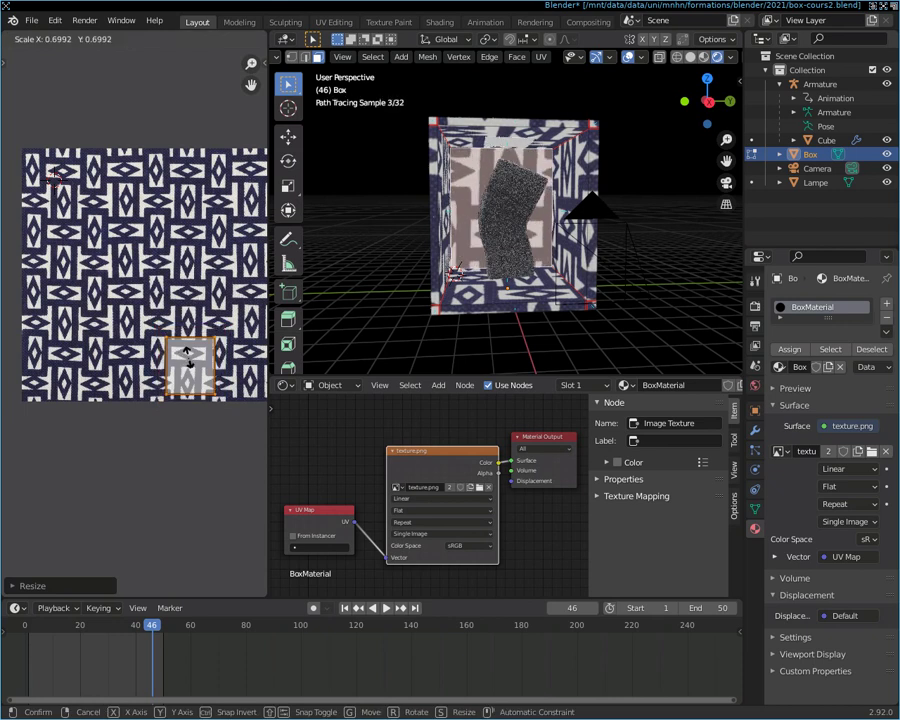
{"action": "left_click", "coordinate": [203, 368]}
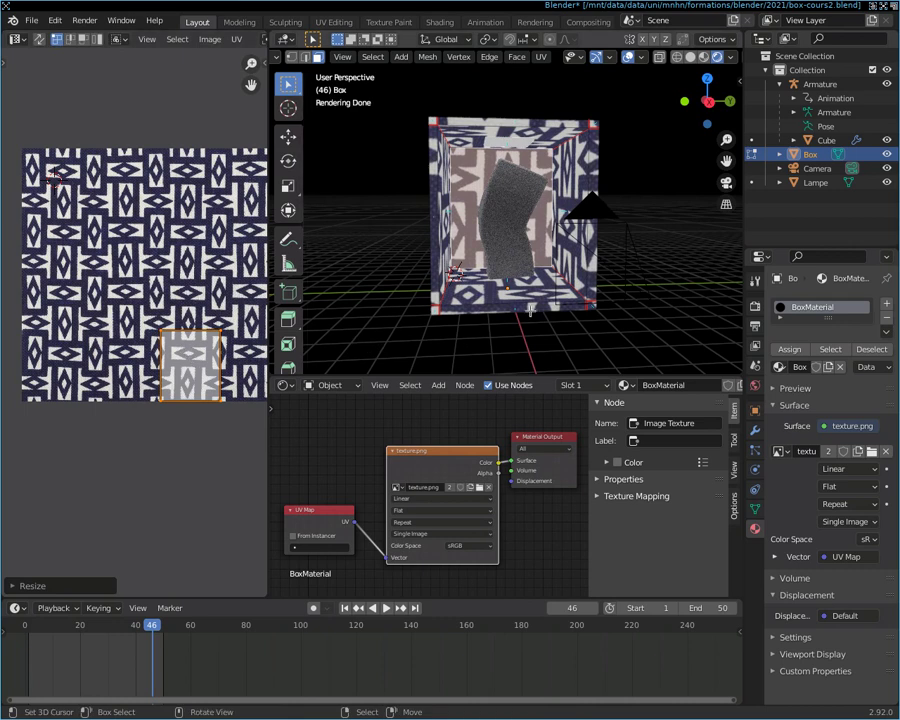
Step: Orbit and zoom around the textured box to inspect it from several angles
{"action": "mouse_move", "coordinate": [660, 326]}
{"action": "middle_mouse_down"}
{"action": "mouse_move", "coordinate": [625, 358]}
{"action": "mouse_move", "coordinate": [633, 308]}
{"action": "mouse_move", "coordinate": [633, 326]}
{"action": "middle_mouse_up"}
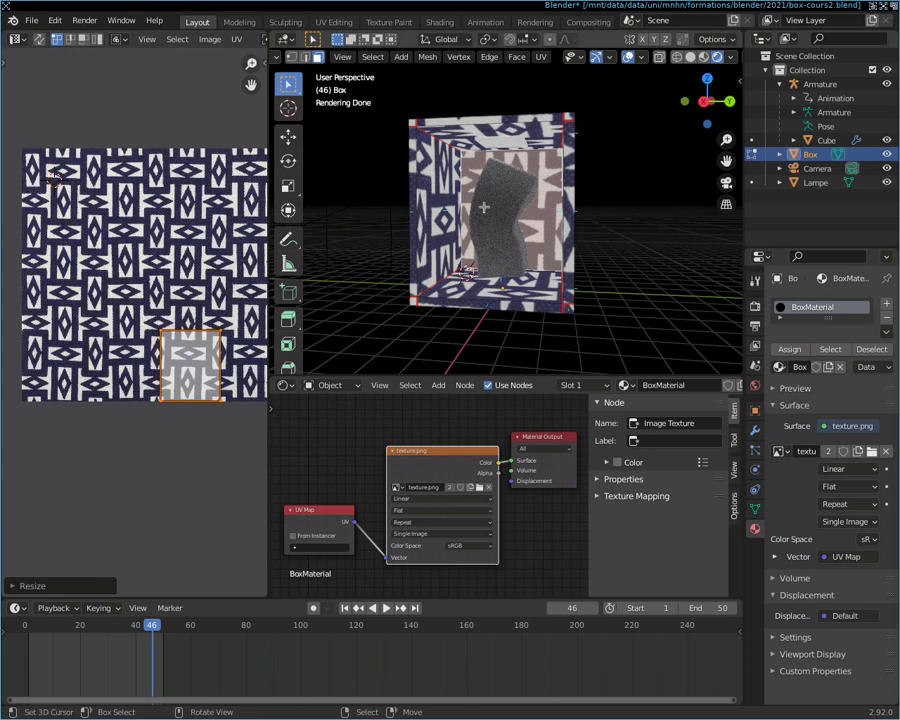
{"action": "mouse_move", "coordinate": [636, 216]}
{"action": "middle_mouse_down"}
{"action": "mouse_move", "coordinate": [666, 182]}
{"action": "mouse_move", "coordinate": [640, 242]}
{"action": "mouse_move", "coordinate": [613, 255]}
{"action": "mouse_move", "coordinate": [618, 241]}
{"action": "mouse_move", "coordinate": [608, 241]}
{"action": "middle_mouse_up"}
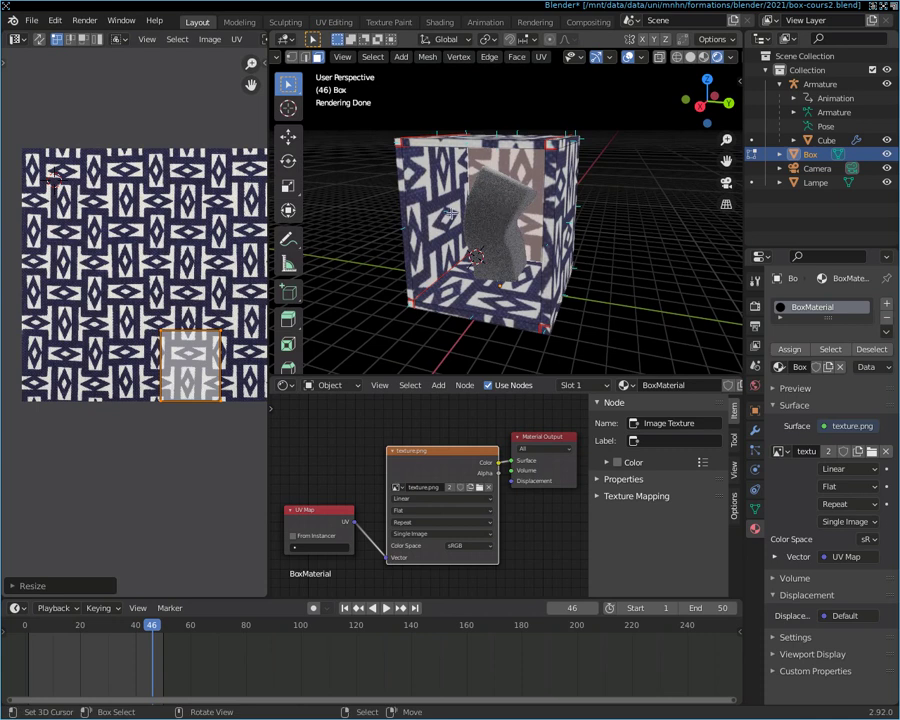
{"action": "mouse_move", "coordinate": [620, 225]}
{"action": "middle_mouse_down"}
{"action": "mouse_move", "coordinate": [659, 194]}
{"action": "mouse_move", "coordinate": [646, 221]}
{"action": "middle_mouse_up"}
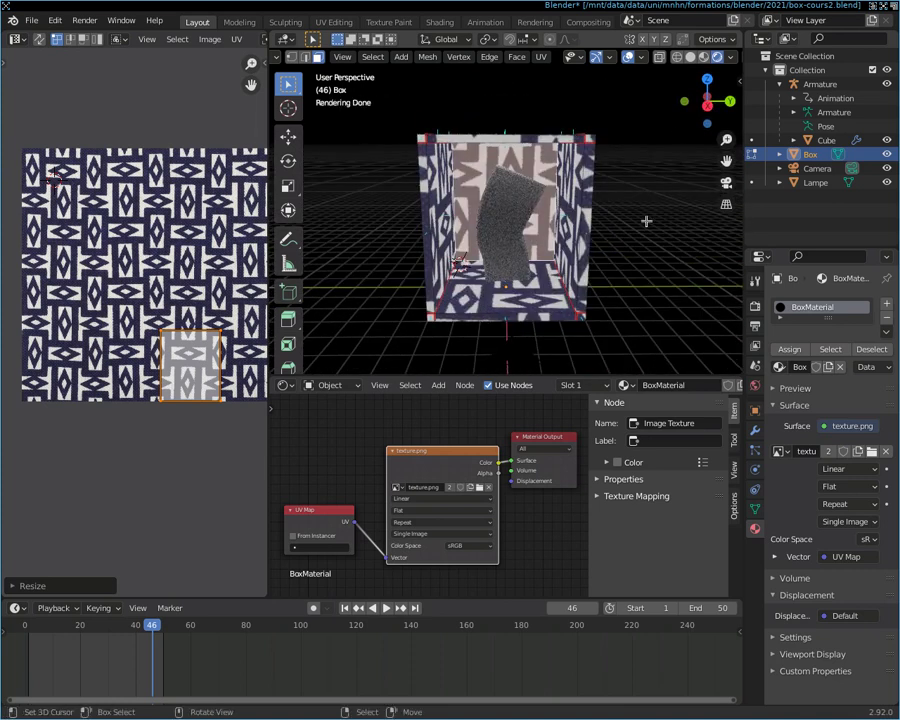
{"action": "scroll", "coordinate": [646, 221], "scroll_direction": "up", "scroll_amount": 3}
{"action": "scroll", "coordinate": [646, 221], "scroll_direction": "up", "scroll_amount": 2}
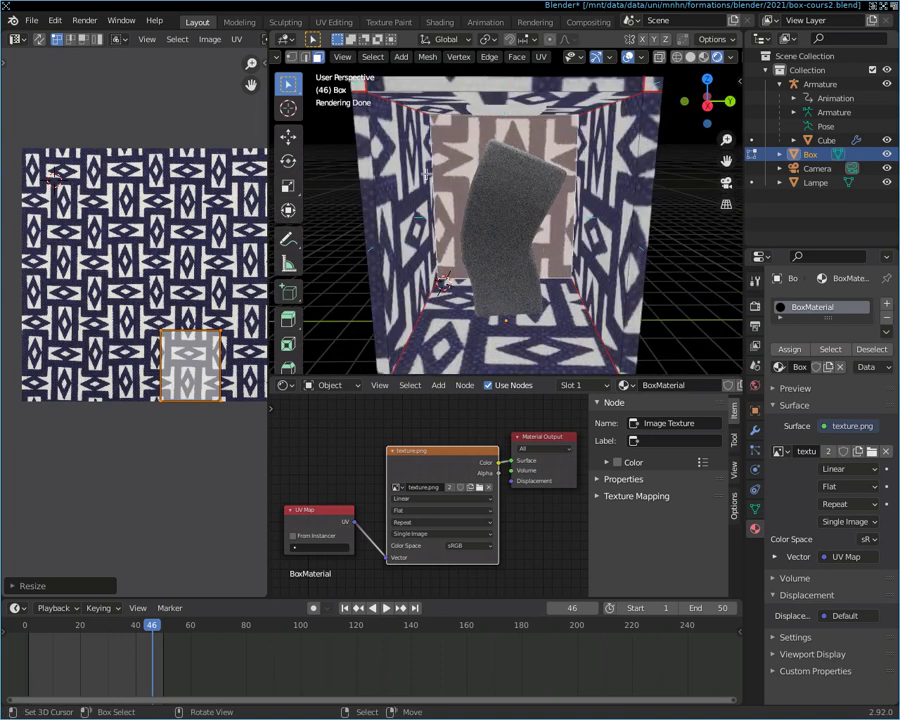
{"action": "mouse_move", "coordinate": [402, 147]}
{"action": "middle_mouse_down"}
{"action": "mouse_move", "coordinate": [490, 60]}
{"action": "mouse_move", "coordinate": [396, 73]}
{"action": "mouse_move", "coordinate": [377, 101]}
{"action": "middle_mouse_up"}
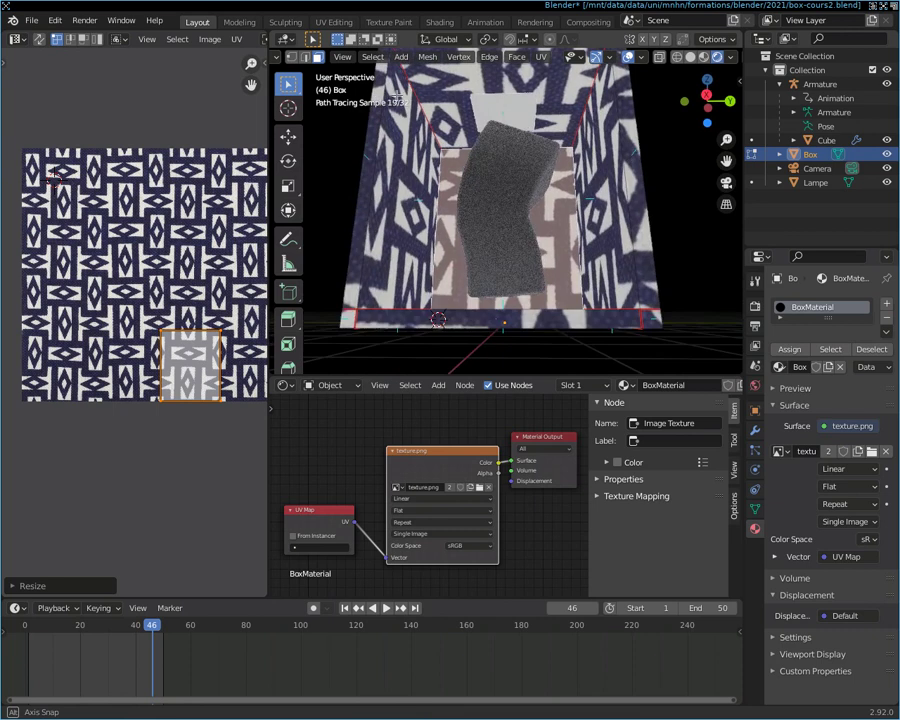
{"action": "mouse_move", "coordinate": [617, 268]}
{"action": "middle_mouse_down"}
{"action": "mouse_move", "coordinate": [593, 235]}
{"action": "mouse_move", "coordinate": [382, 419]}
{"action": "middle_mouse_up"}
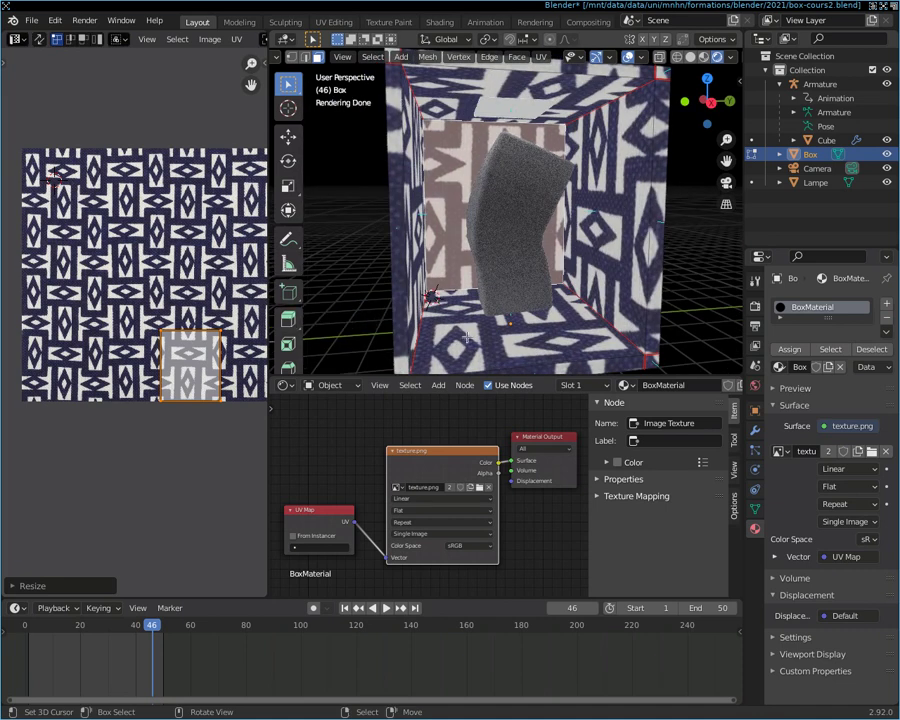
{"action": "mouse_move", "coordinate": [455, 333]}
{"action": "middle_mouse_down"}
{"action": "mouse_move", "coordinate": [563, 262]}
{"action": "mouse_move", "coordinate": [431, 192]}
{"action": "middle_mouse_up"}
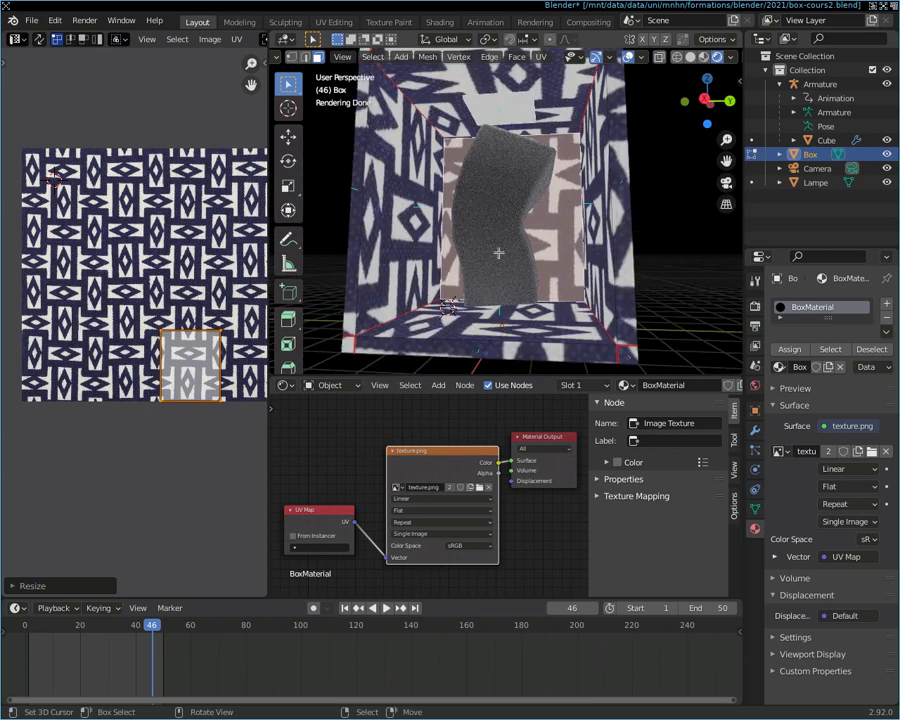
{"action": "scroll", "coordinate": [558, 260], "scroll_direction": "down", "scroll_amount": 3}
Step: Settle on a head-on view, return to Object Mode, and select the lamp to show its material
{"action": "middle_click_drag", "start_coordinate": [558, 260], "coordinate": [532, 248]}
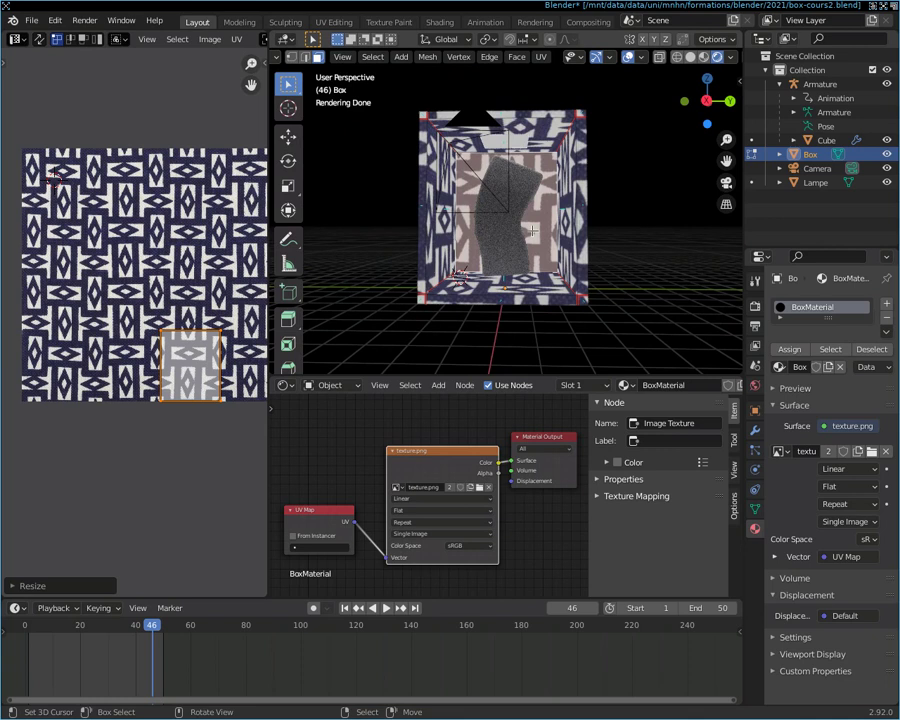
{"action": "middle_click_drag", "start_coordinate": [533, 231], "coordinate": [537, 248]}
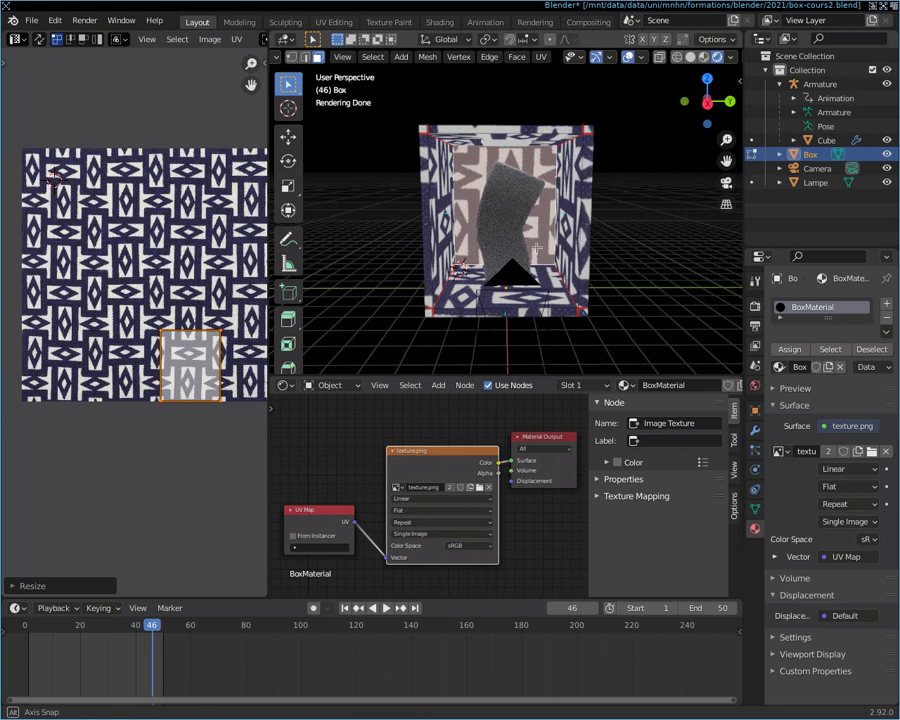
{"action": "middle_click_drag", "start_coordinate": [537, 250], "coordinate": [546, 256]}
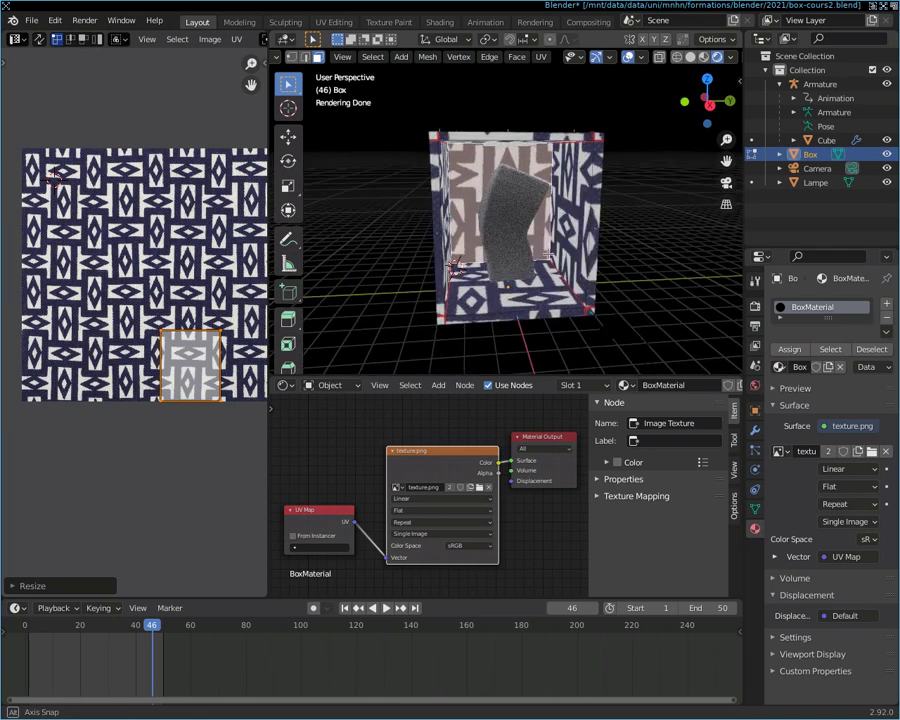
{"action": "scroll", "coordinate": [608, 256], "scroll_direction": "up", "scroll_amount": 1}
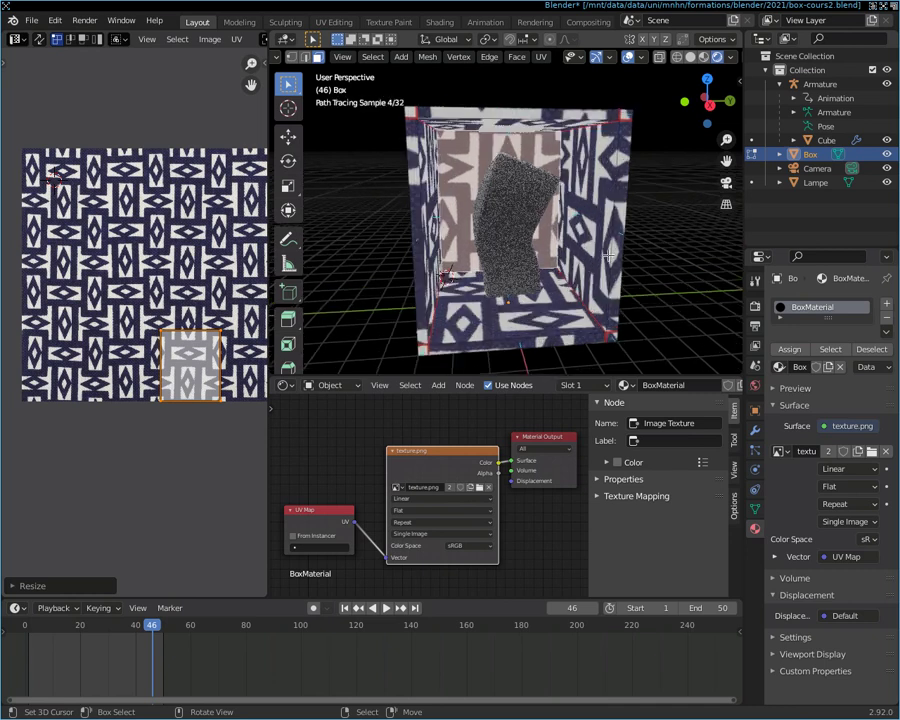
{"action": "scroll", "coordinate": [608, 256], "scroll_direction": "up", "scroll_amount": 2}
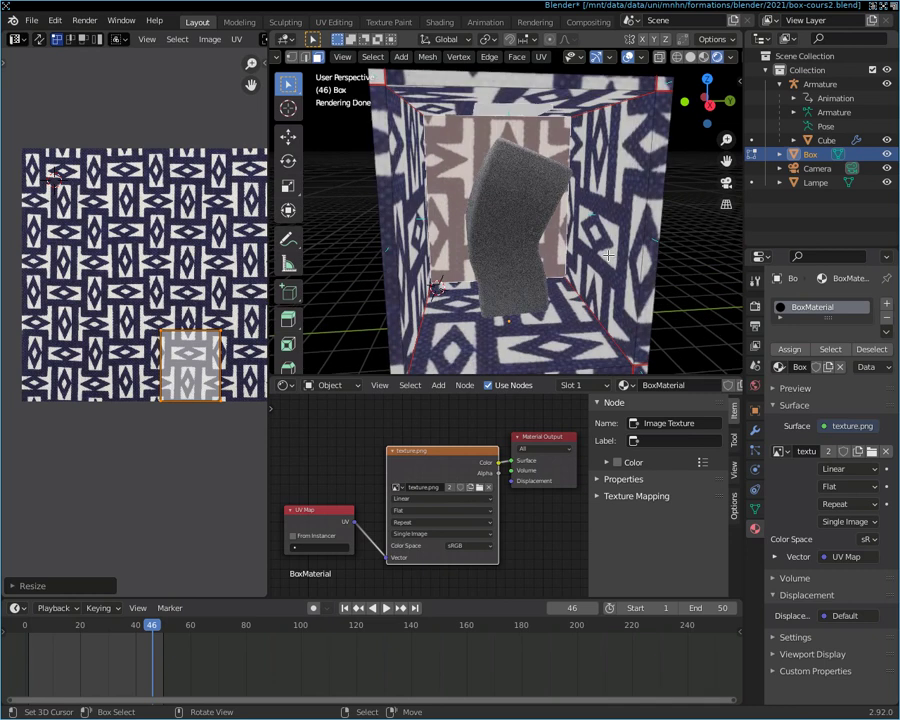
{"action": "scroll", "coordinate": [608, 254], "scroll_direction": "down", "scroll_amount": 1}
{"action": "scroll", "coordinate": [608, 254], "scroll_direction": "down", "scroll_amount": 1}
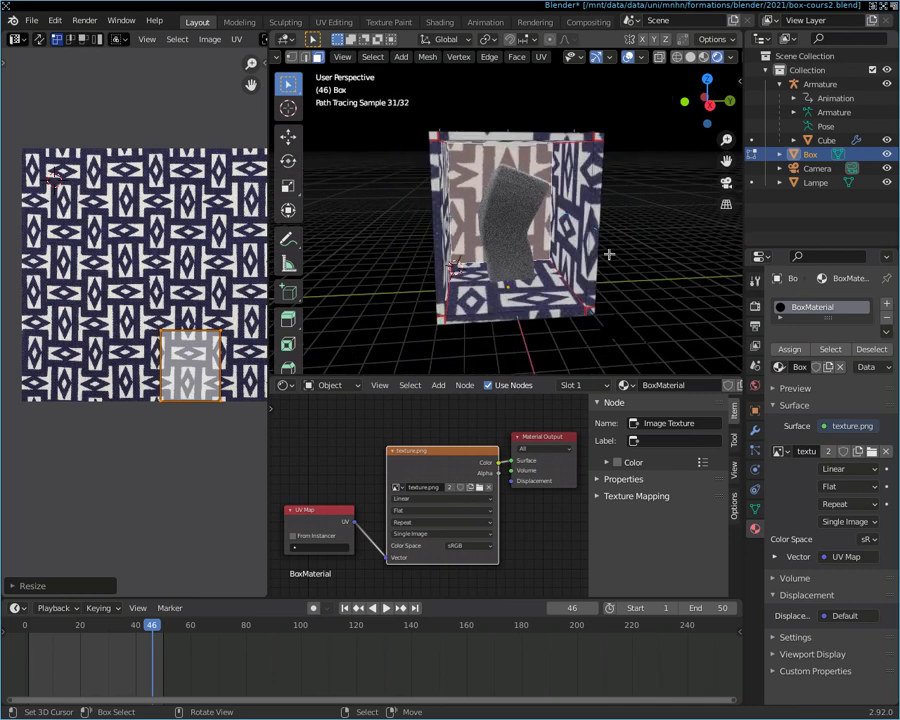
{"action": "scroll", "coordinate": [608, 254], "scroll_direction": "down", "scroll_amount": 1}
{"action": "scroll", "coordinate": [608, 254], "scroll_direction": "up", "scroll_amount": 1}
{"action": "scroll", "coordinate": [608, 254], "scroll_direction": "up", "scroll_amount": 1}
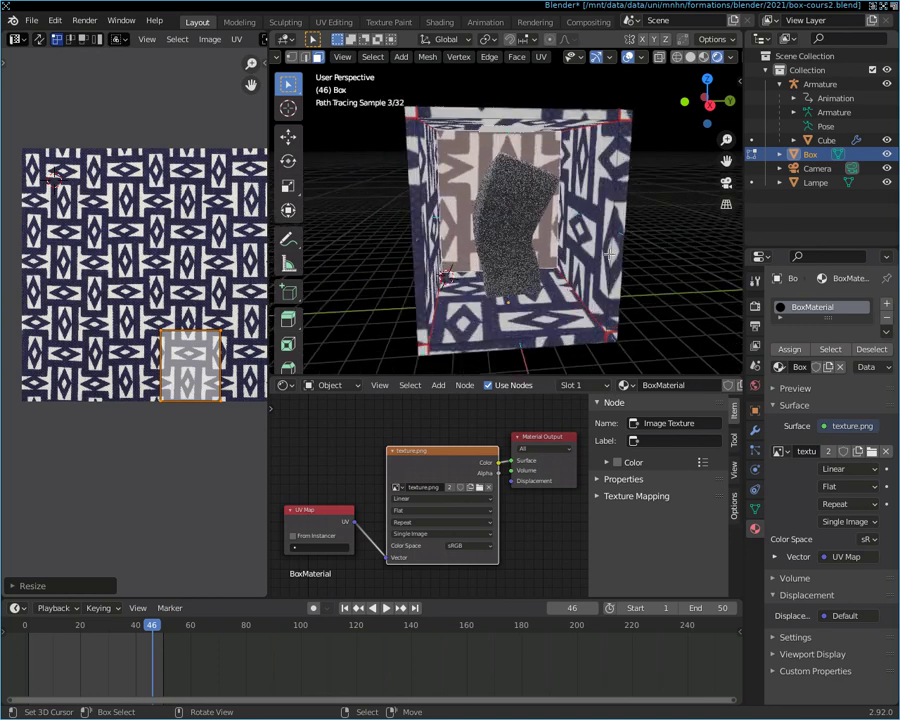
{"action": "middle_click_drag", "start_coordinate": [610, 254], "coordinate": [517, 201]}
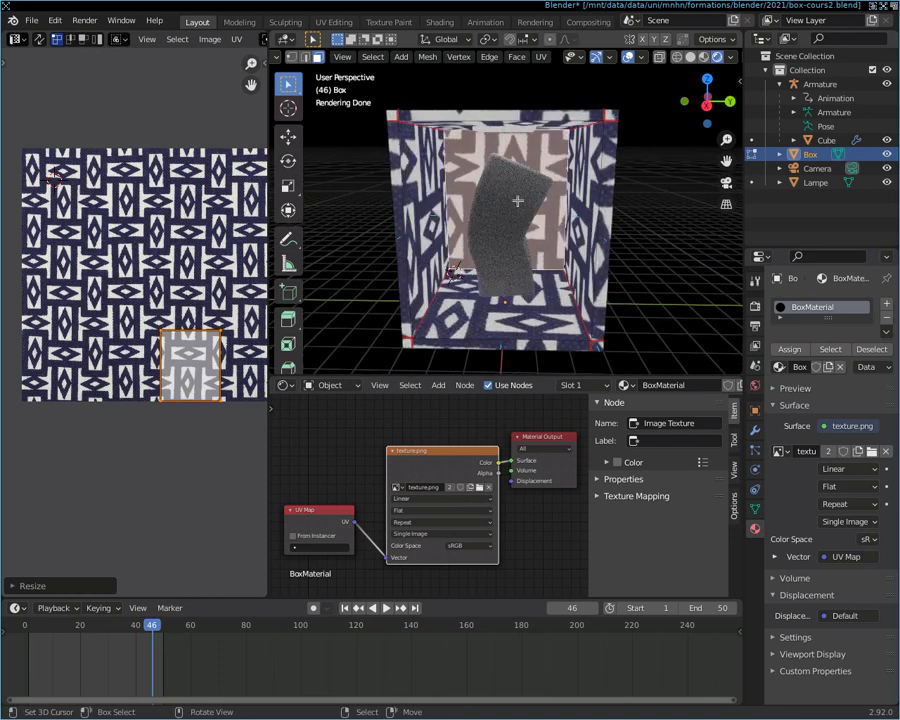
{"action": "key", "text": "Tab"}
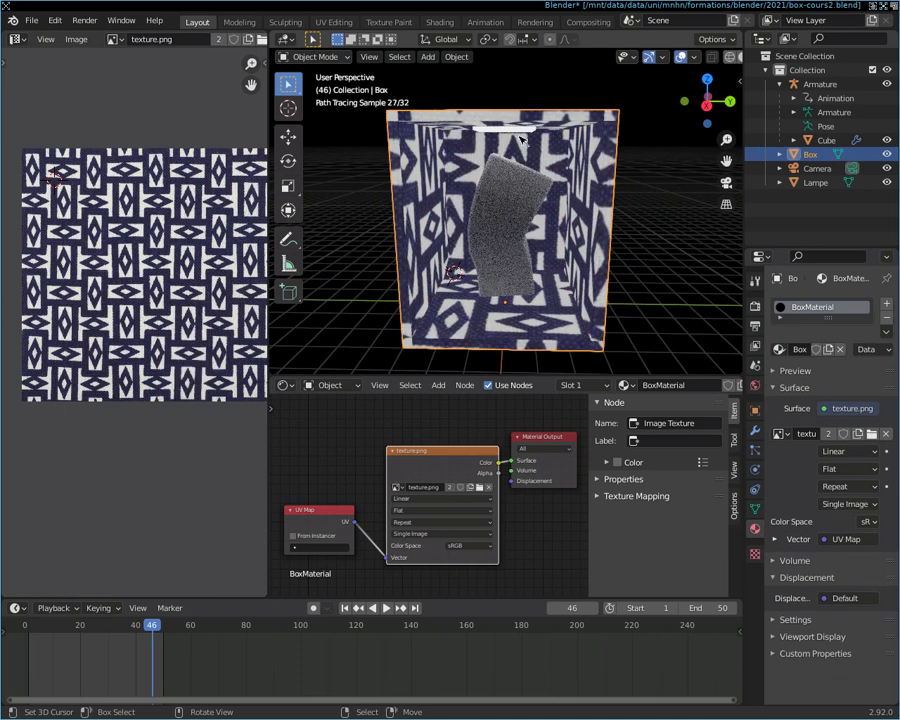
{"action": "left_click", "coordinate": [510, 131]}
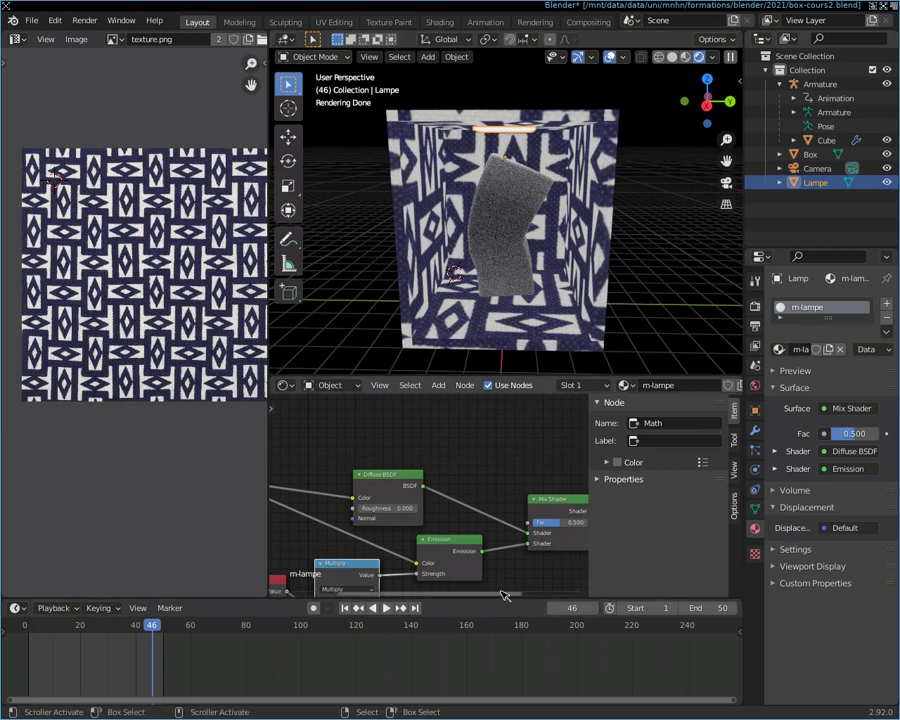
Step: Set the lamp's RGB colour node to magenta and orbit to view the pink glow head-on
{"action": "left_click_drag", "start_coordinate": [503, 595], "coordinate": [446, 600]}
{"action": "scroll", "coordinate": [416, 530], "scroll_direction": "down", "scroll_amount": 2}
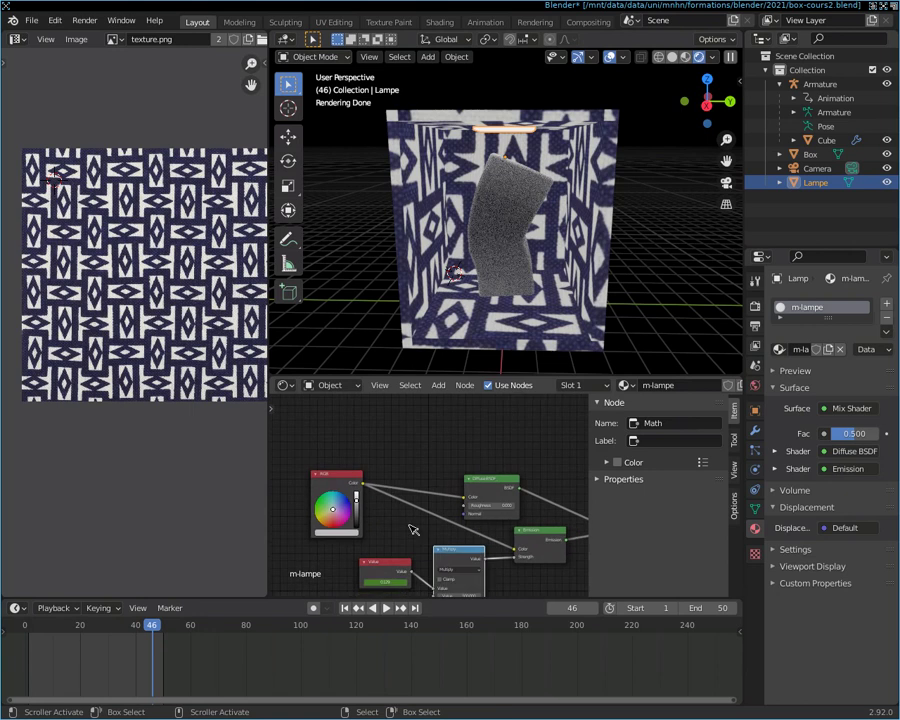
{"action": "middle_click_drag", "start_coordinate": [414, 530], "coordinate": [412, 463]}
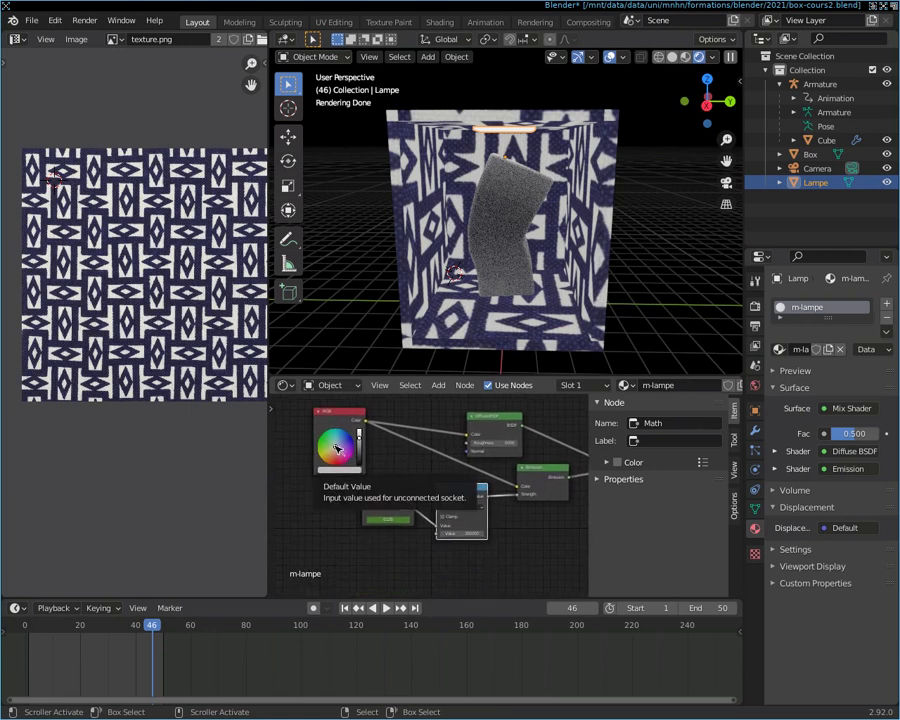
{"action": "left_click_drag", "start_coordinate": [336, 449], "coordinate": [343, 467]}
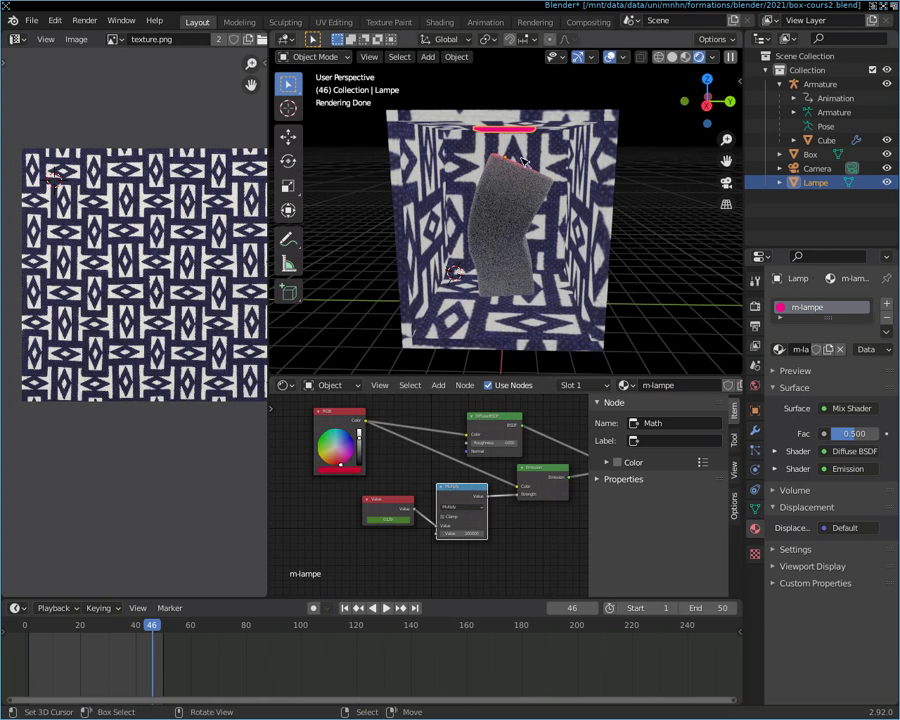
{"action": "middle_click_drag", "start_coordinate": [646, 266], "coordinate": [679, 243]}
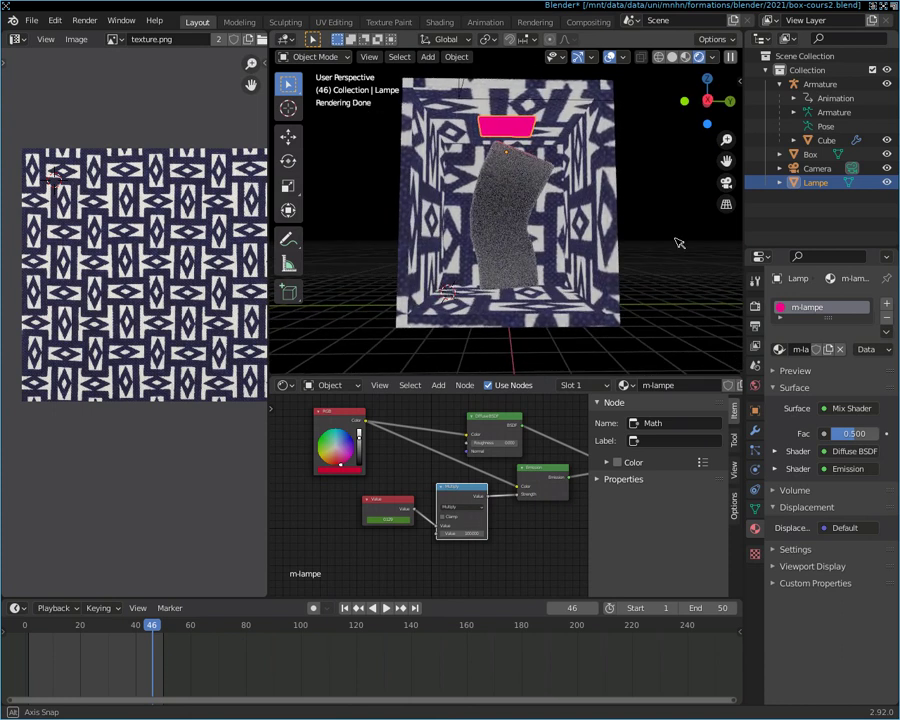
{"action": "middle_click_drag", "start_coordinate": [679, 242], "coordinate": [665, 246]}
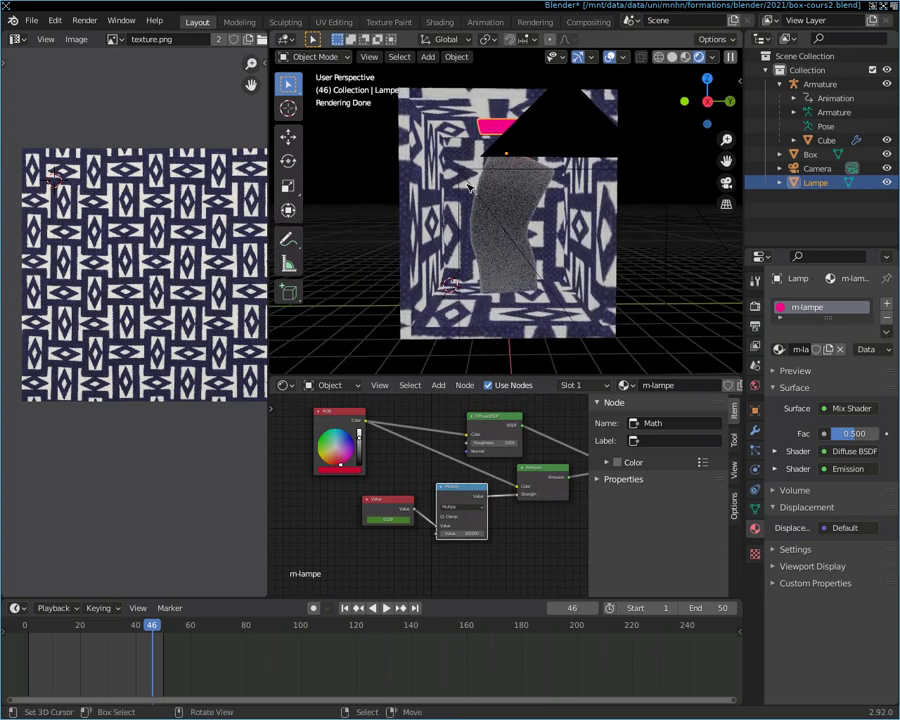
Step: Render the image with Render > Render Image, review it, and close the render window
{"action": "left_click", "coordinate": [75, 20]}
{"action": "left_click", "coordinate": [112, 38]}
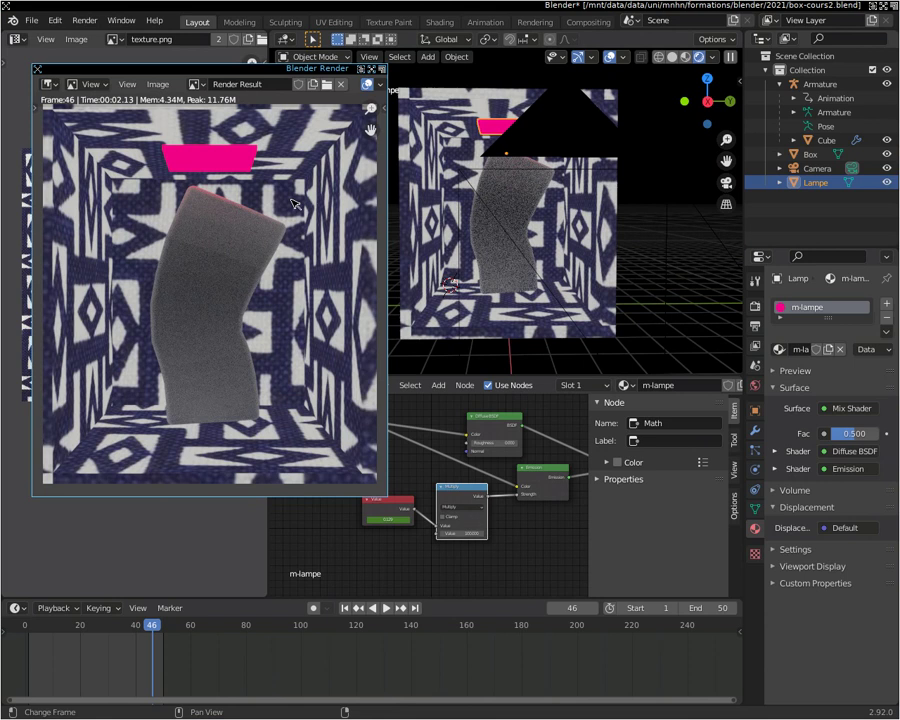
{"action": "key", "text": "Escape"}
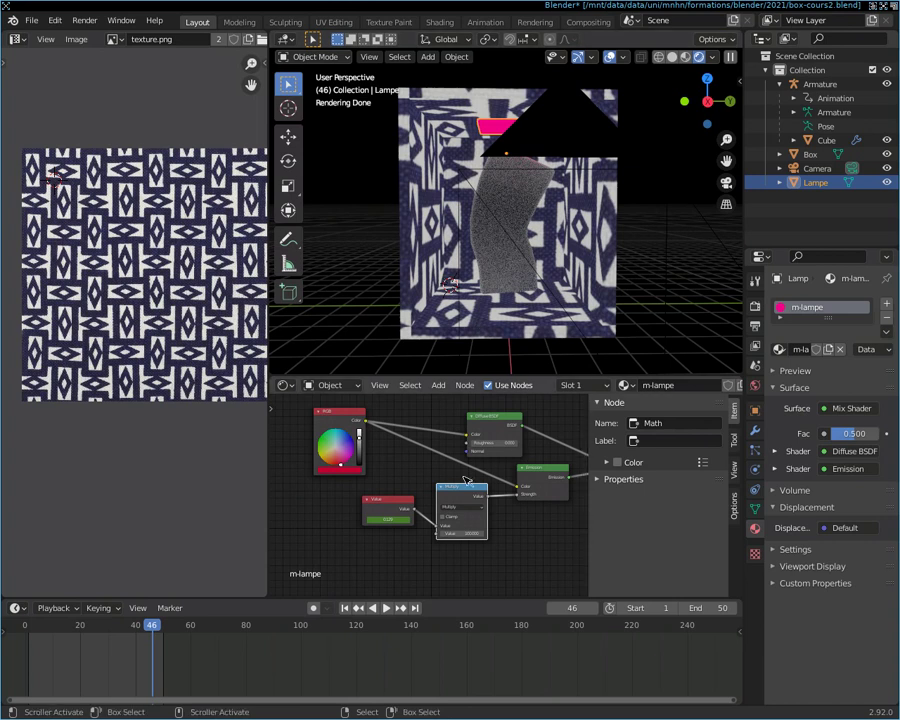
Step: Select the box and move its UV Map and texture.png nodes left, away from the Material Output
{"action": "left_click", "coordinate": [432, 190]}
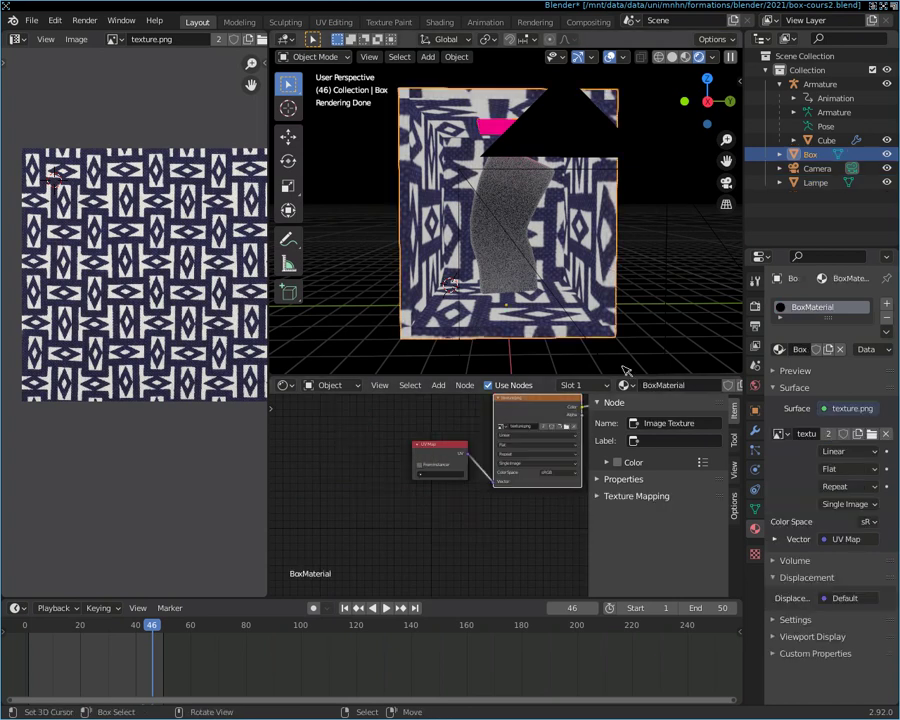
{"action": "left_click_drag", "start_coordinate": [422, 593], "coordinate": [477, 597]}
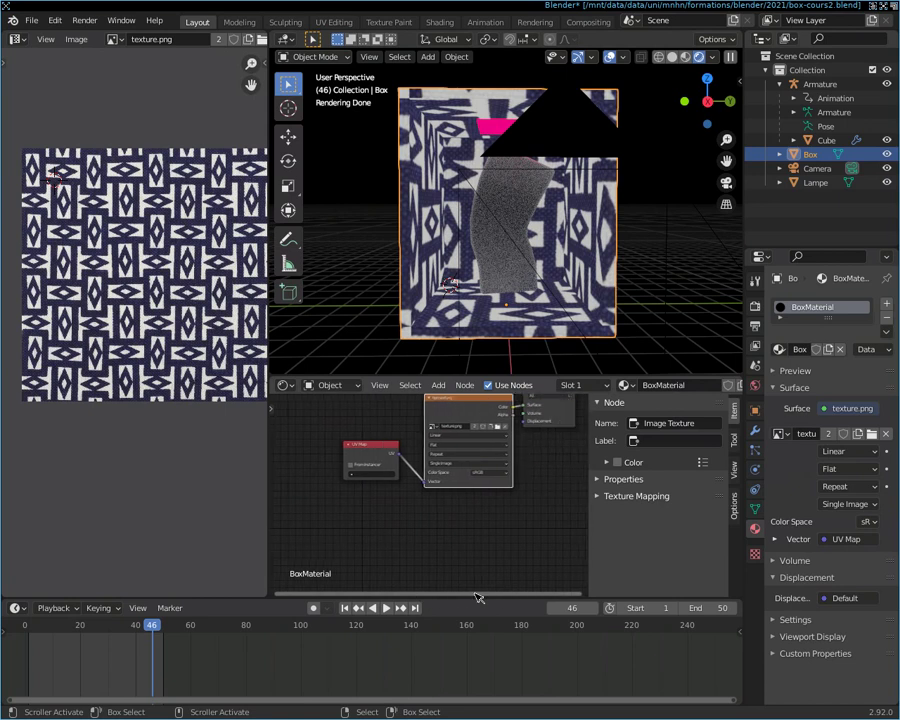
{"action": "scroll", "coordinate": [480, 444], "scroll_direction": "down", "scroll_amount": 3}
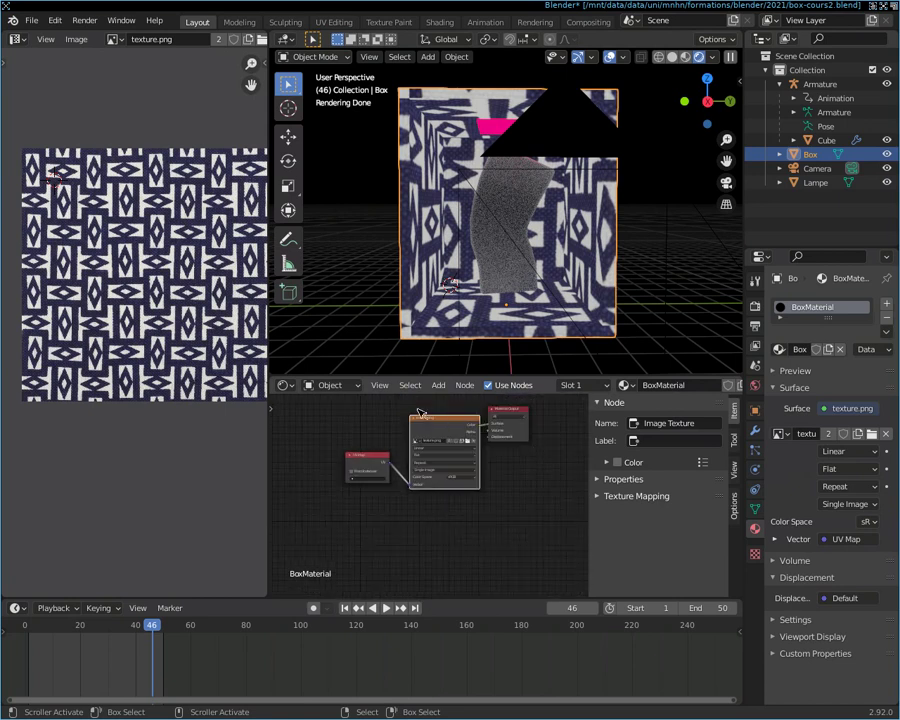
{"action": "left_click_drag", "start_coordinate": [375, 458], "coordinate": [317, 473]}
{"action": "mouse_move", "coordinate": [459, 421]}
{"action": "left_mouse_down"}
{"action": "mouse_move", "coordinate": [410, 421]}
{"action": "mouse_move", "coordinate": [406, 413]}
{"action": "left_mouse_up"}
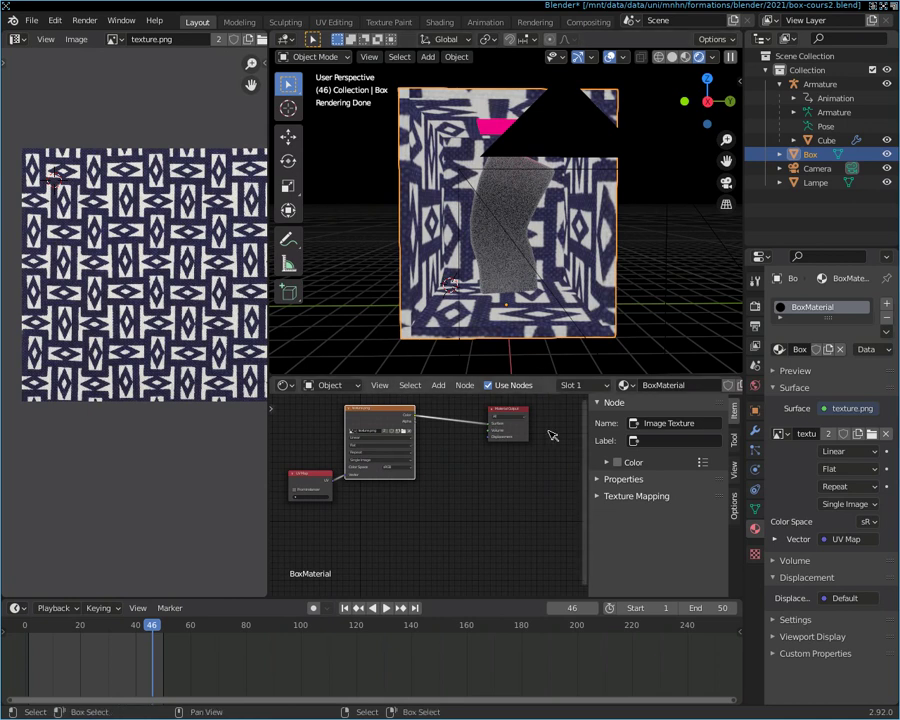
{"action": "left_click_drag", "start_coordinate": [490, 422], "coordinate": [416, 417]}
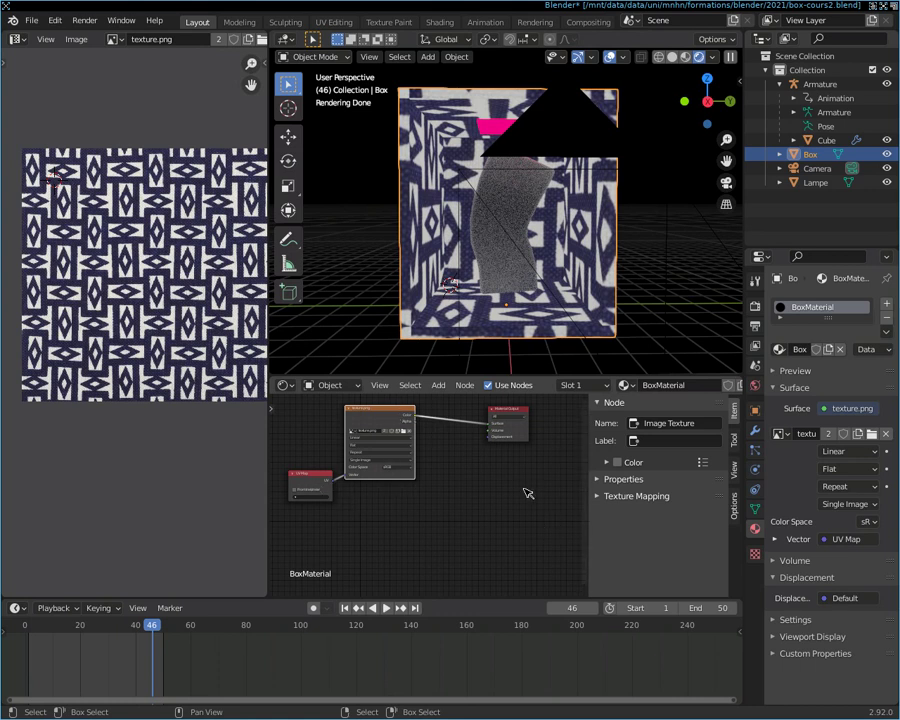
{"action": "scroll", "coordinate": [586, 474], "scroll_direction": "up", "scroll_amount": 2, "text": "shift"}
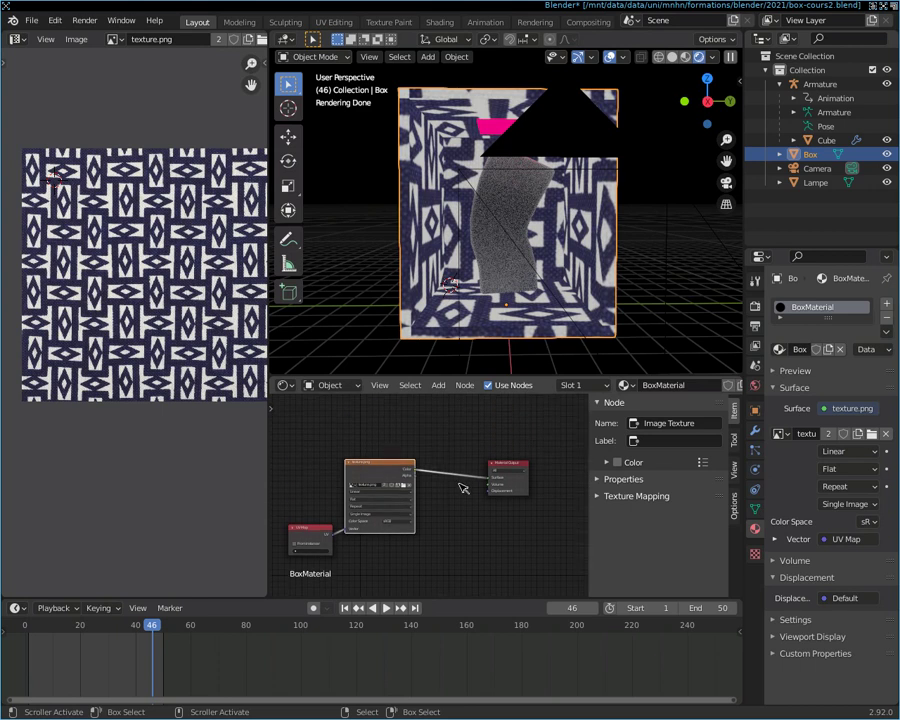
{"action": "scroll", "coordinate": [463, 485], "scroll_direction": "up", "scroll_amount": 2}
{"action": "scroll", "coordinate": [463, 488], "scroll_direction": "up", "scroll_amount": 1}
{"action": "left_click_drag", "start_coordinate": [344, 430], "coordinate": [351, 442]}
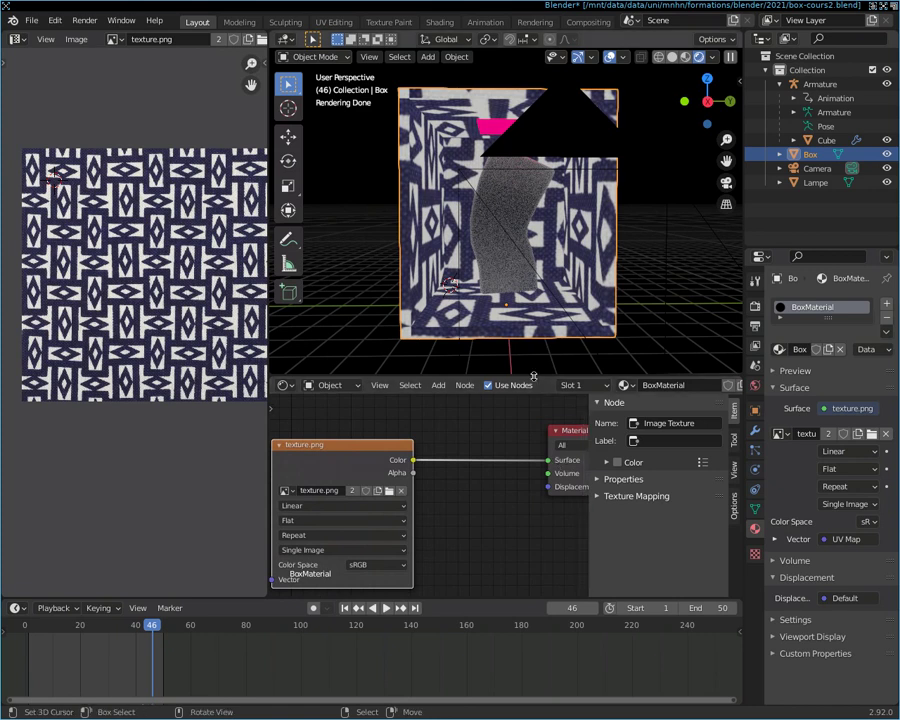
Step: Insert a Diffuse BSDF node on BoxMaterial's texture-to-output link and nudge the nodes apart
{"action": "left_click", "coordinate": [438, 385]}
{"action": "mouse_move", "coordinate": [462, 450]}
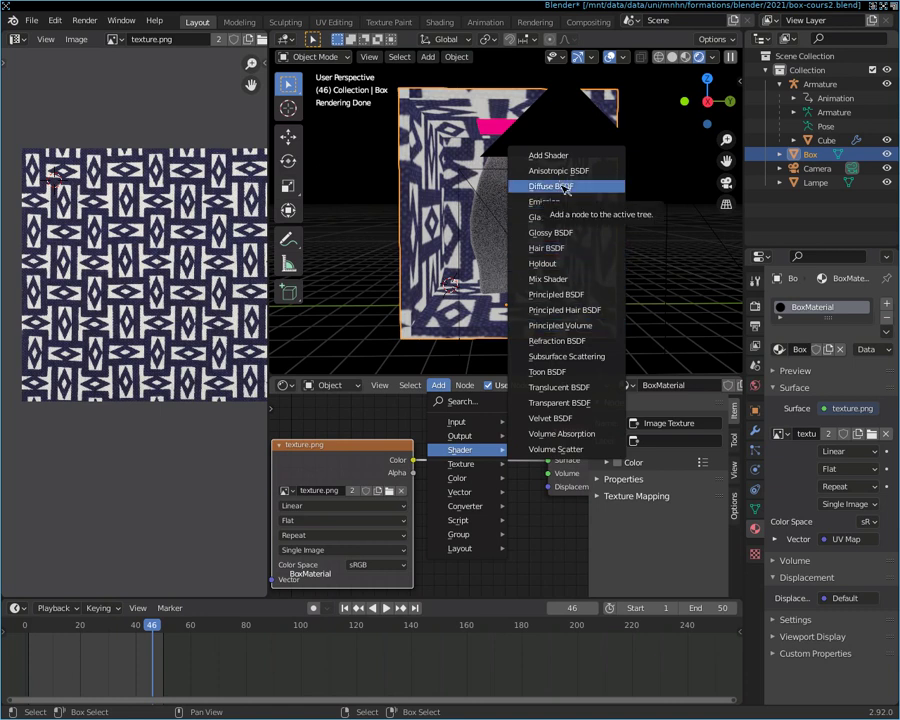
{"action": "left_click", "coordinate": [565, 189]}
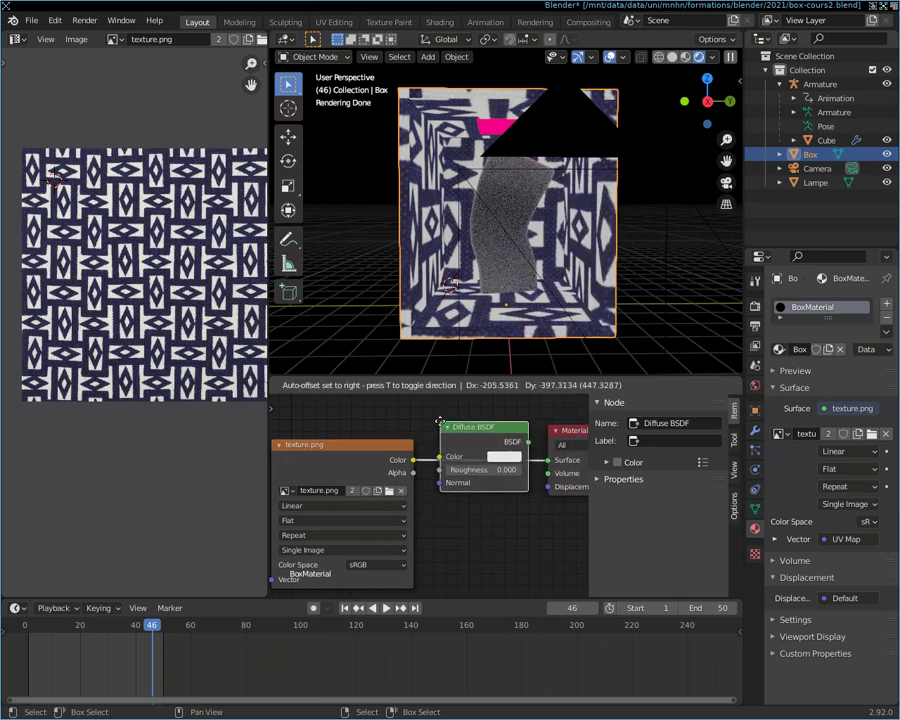
{"action": "left_click", "coordinate": [436, 428]}
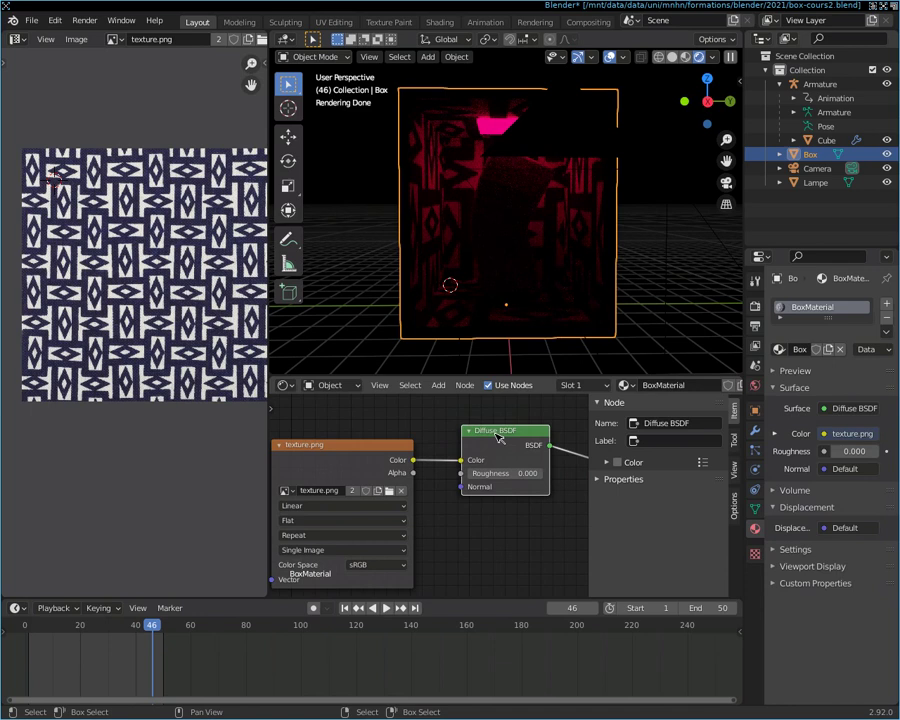
{"action": "left_click_drag", "start_coordinate": [497, 437], "coordinate": [508, 450]}
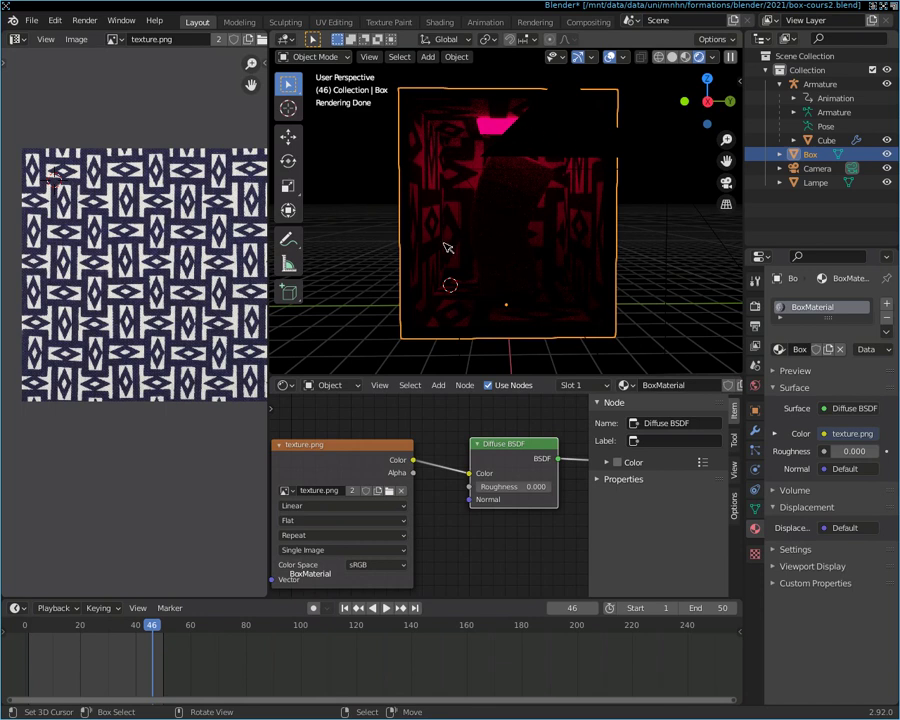
{"action": "left_click_drag", "start_coordinate": [396, 445], "coordinate": [412, 454]}
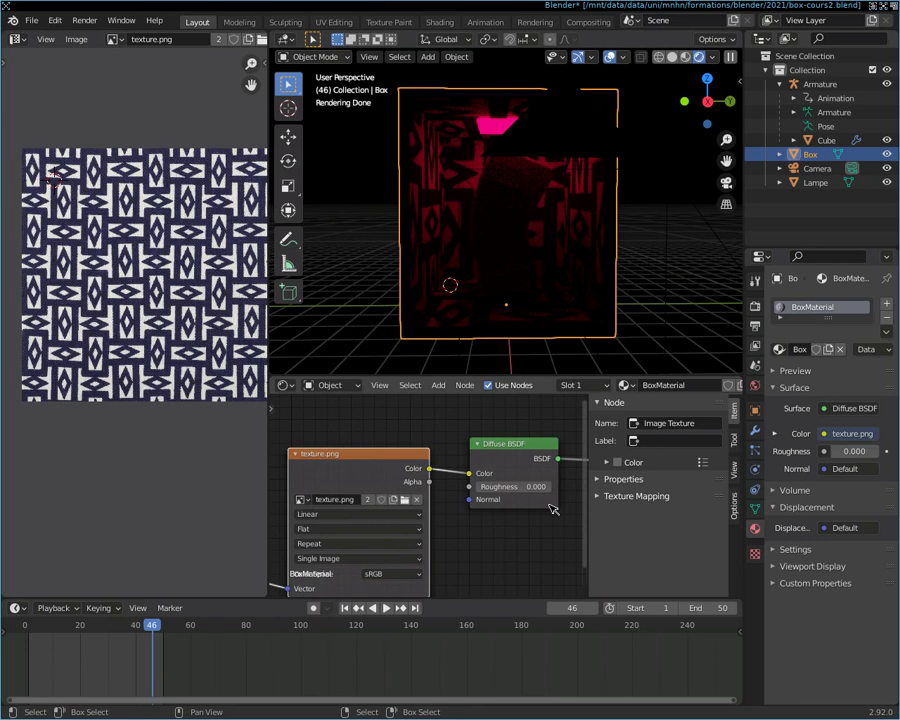
Step: Select the Lampe object to show its material nodes
{"action": "scroll", "coordinate": [516, 505], "scroll_direction": "down", "scroll_amount": 2}
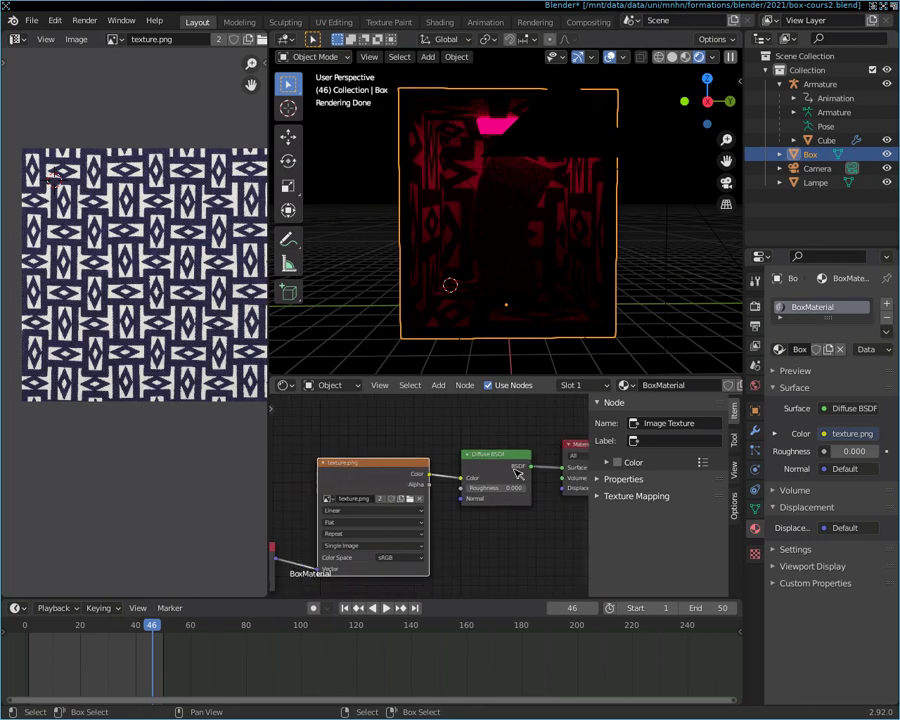
{"action": "scroll", "coordinate": [518, 472], "scroll_direction": "down", "scroll_amount": 1}
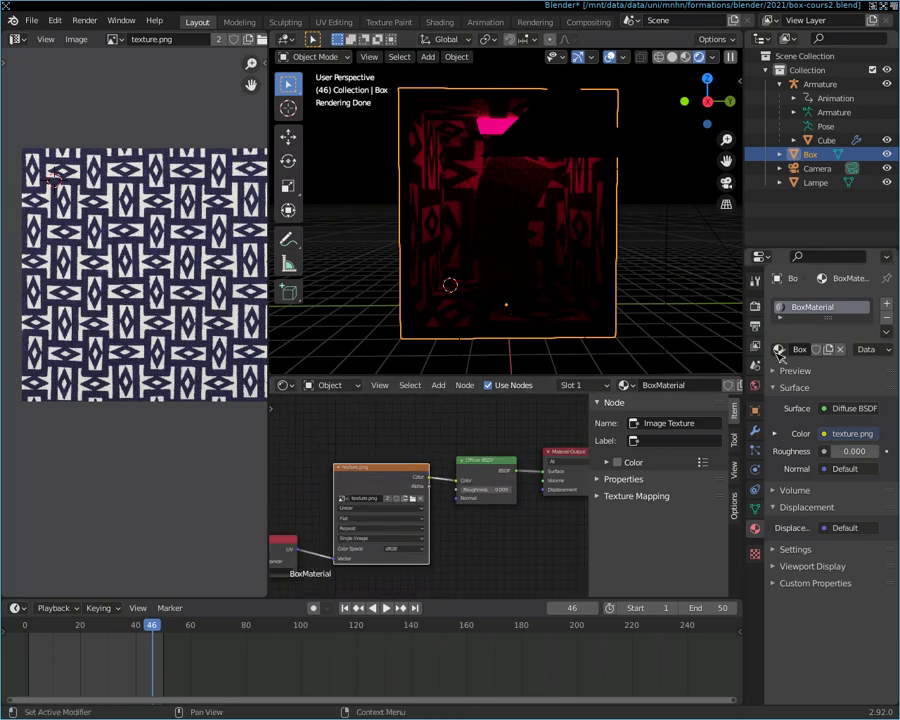
{"action": "left_click", "coordinate": [487, 127]}
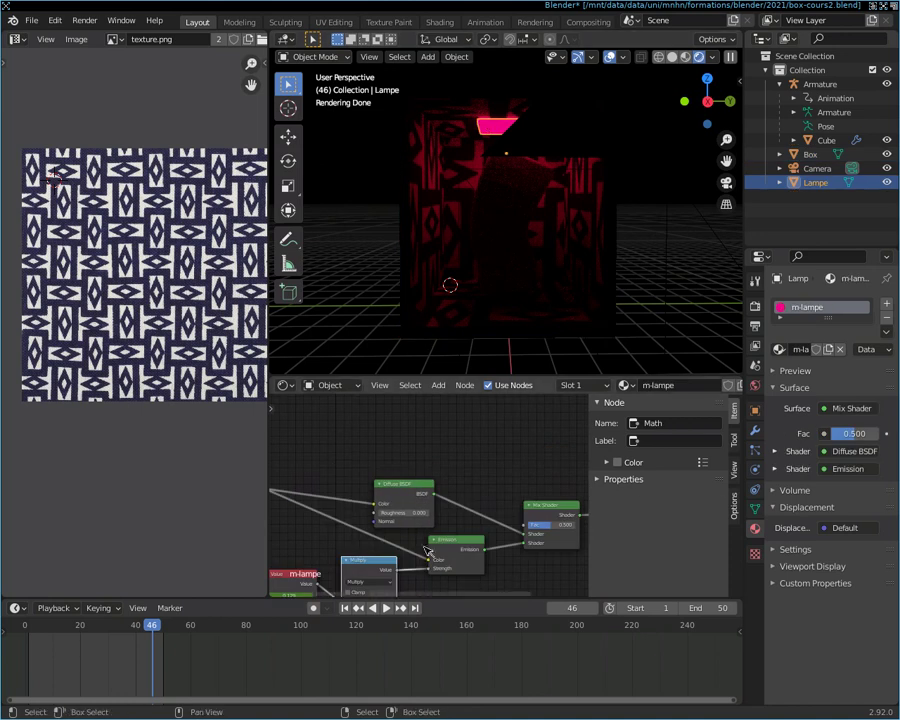
Step: Change the m-lampe RGB node's colour from red to near-white
{"action": "middle_click_drag", "start_coordinate": [397, 556], "coordinate": [423, 540]}
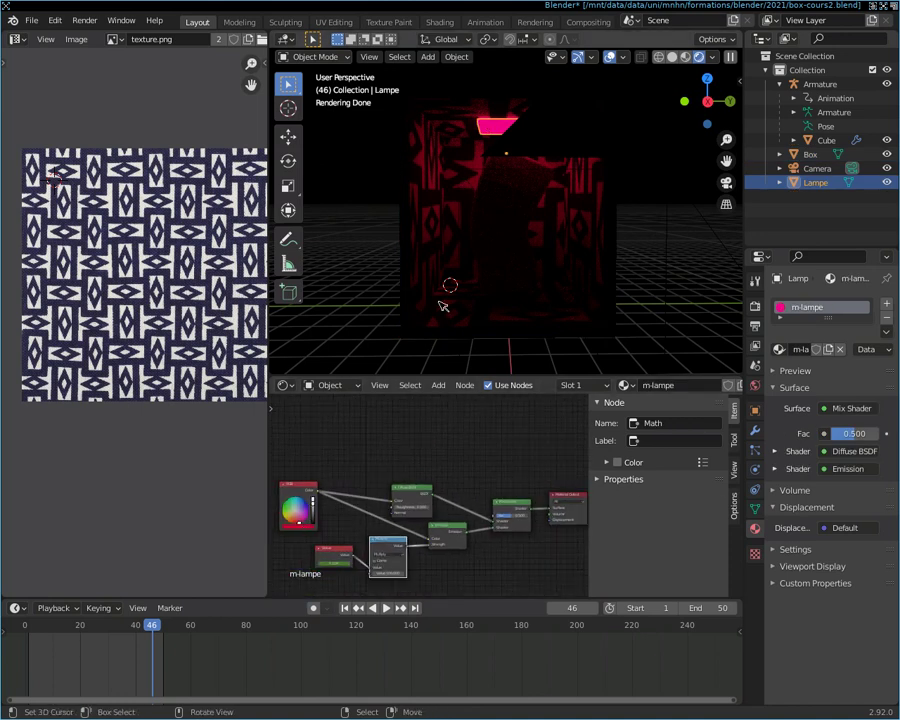
{"action": "left_click_drag", "start_coordinate": [300, 524], "coordinate": [296, 510]}
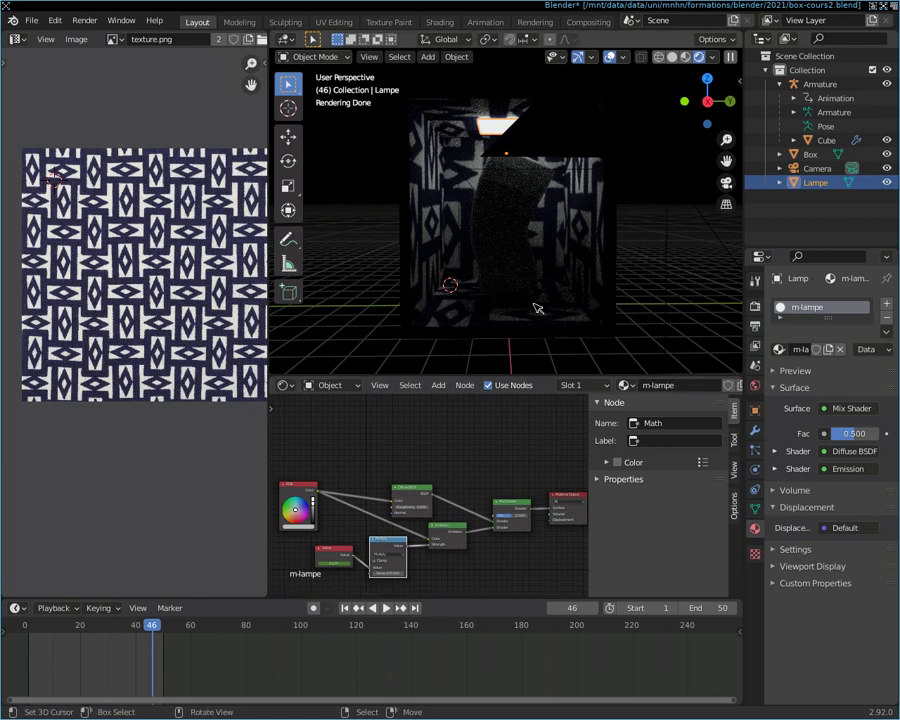
{"action": "scroll", "coordinate": [537, 308], "scroll_direction": "down", "scroll_amount": 3}
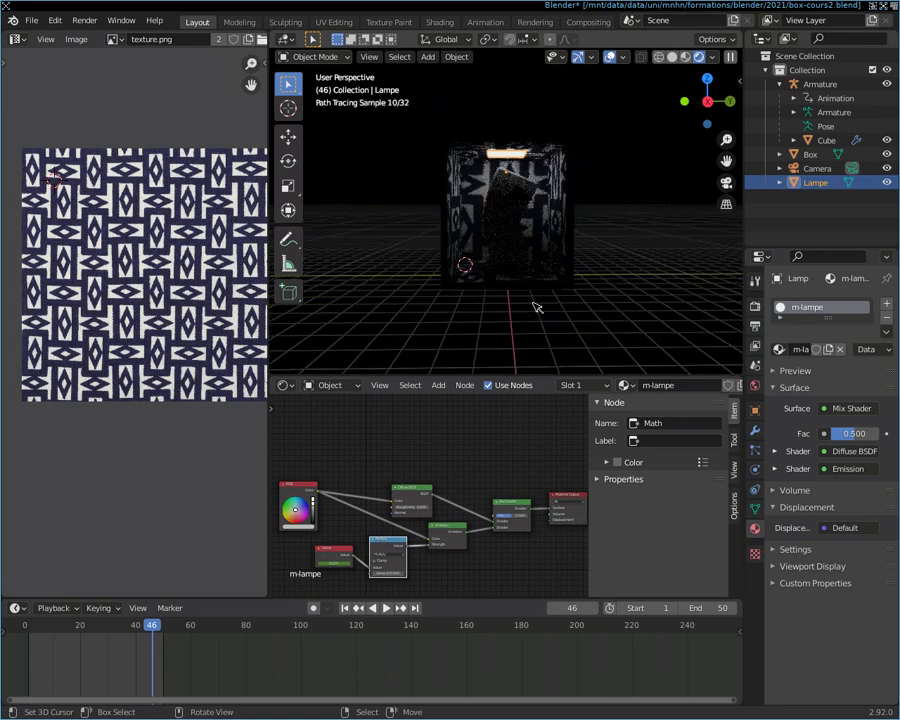
{"action": "scroll", "coordinate": [567, 290], "scroll_direction": "up", "scroll_amount": 5}
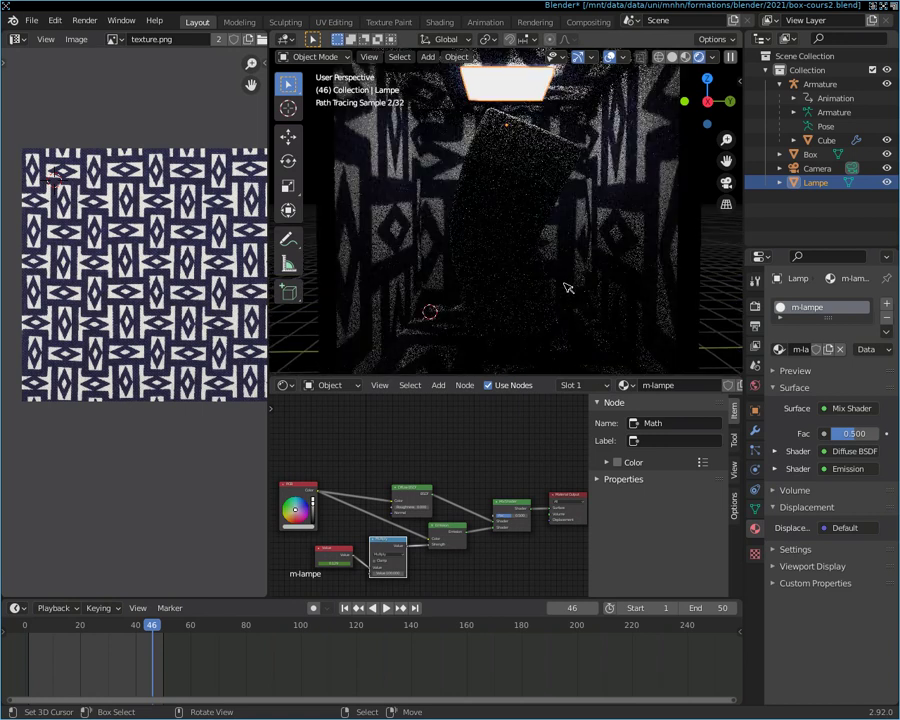
Step: Zoom and orbit the rendered viewport to inspect the lamp-lit fabric box from another angle and frontally
{"action": "scroll", "coordinate": [659, 252], "scroll_direction": "down", "scroll_amount": 2}
{"action": "scroll", "coordinate": [659, 252], "scroll_direction": "down", "scroll_amount": 1}
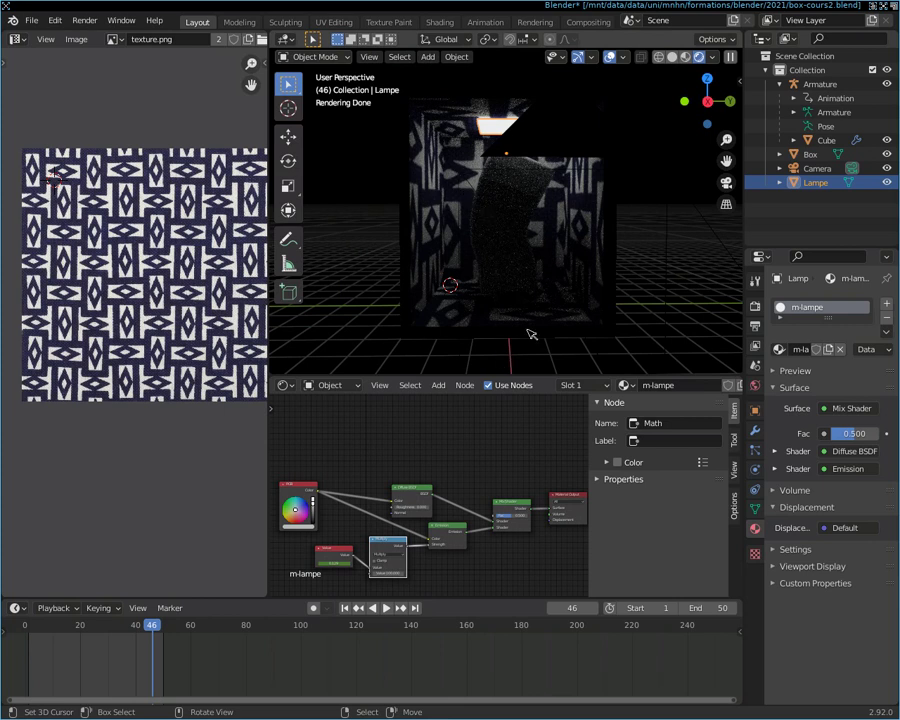
{"action": "mouse_move", "coordinate": [568, 274]}
{"action": "middle_mouse_down"}
{"action": "mouse_move", "coordinate": [564, 265]}
{"action": "mouse_move", "coordinate": [554, 281]}
{"action": "mouse_move", "coordinate": [520, 296]}
{"action": "mouse_move", "coordinate": [545, 300]}
{"action": "mouse_move", "coordinate": [583, 262]}
{"action": "mouse_move", "coordinate": [577, 274]}
{"action": "middle_mouse_up"}
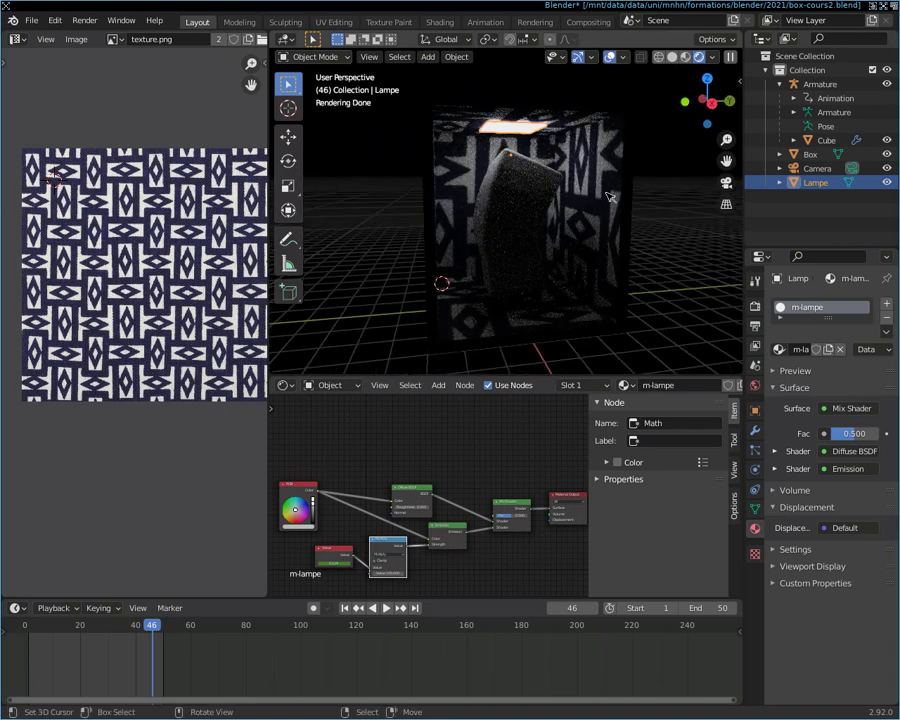
{"action": "middle_click_drag", "start_coordinate": [408, 196], "coordinate": [563, 286]}
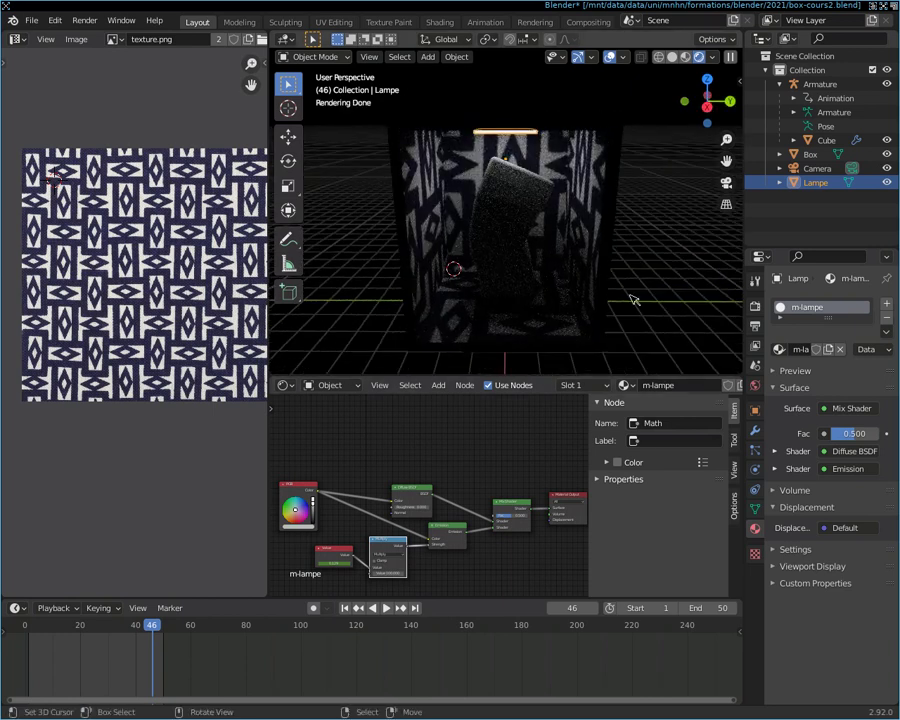
Step: Select the Box and arrange the UV Map, texture.png, Diffuse BSDF and Material Output nodes into a neat chain
{"action": "left_click", "coordinate": [597, 250]}
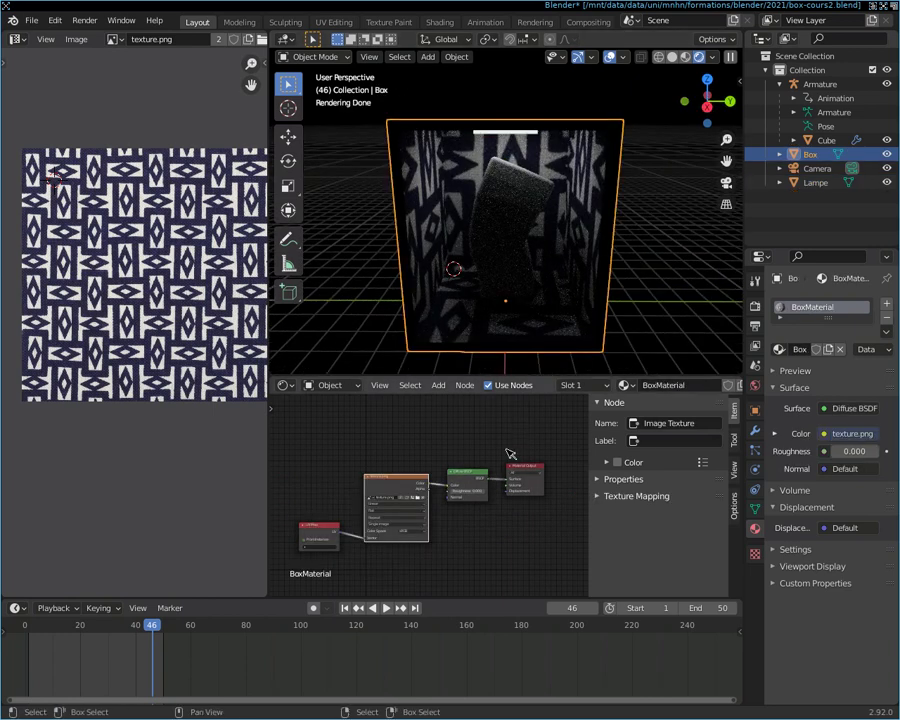
{"action": "scroll", "coordinate": [500, 455], "scroll_direction": "up", "scroll_amount": 2}
{"action": "scroll", "coordinate": [505, 445], "scroll_direction": "up", "scroll_amount": 2}
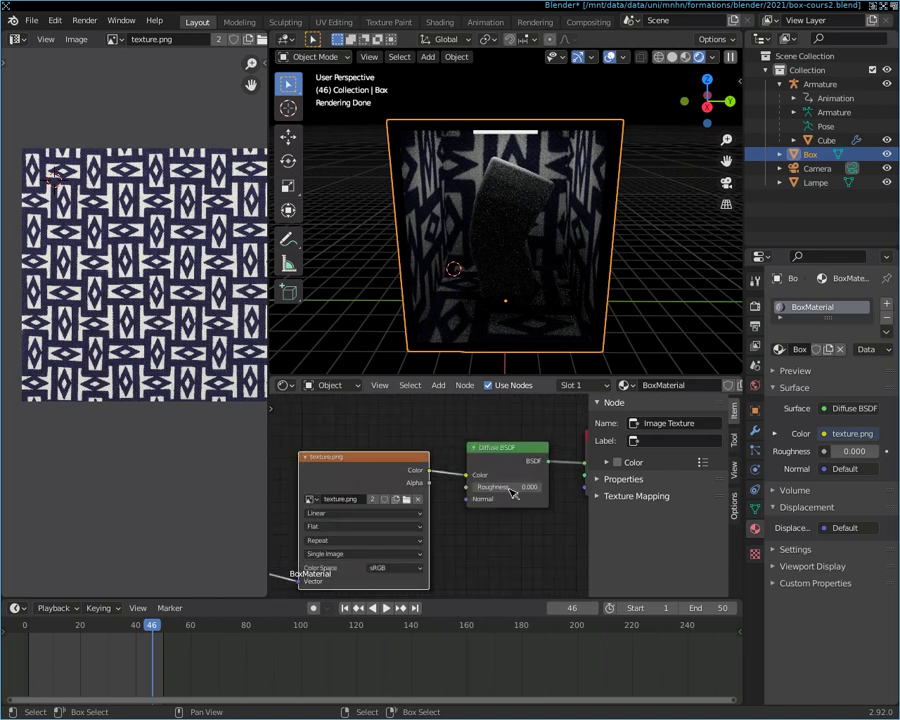
{"action": "mouse_move", "coordinate": [507, 451]}
{"action": "left_mouse_down"}
{"action": "mouse_move", "coordinate": [493, 440]}
{"action": "mouse_move", "coordinate": [512, 443]}
{"action": "left_mouse_up"}
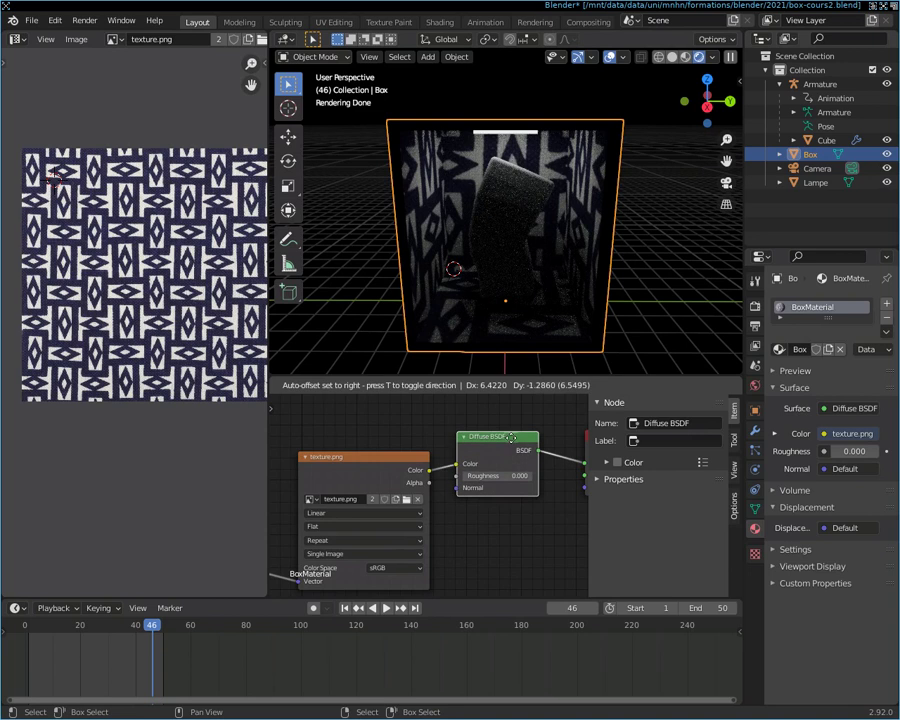
{"action": "left_click_drag", "start_coordinate": [341, 473], "coordinate": [351, 453]}
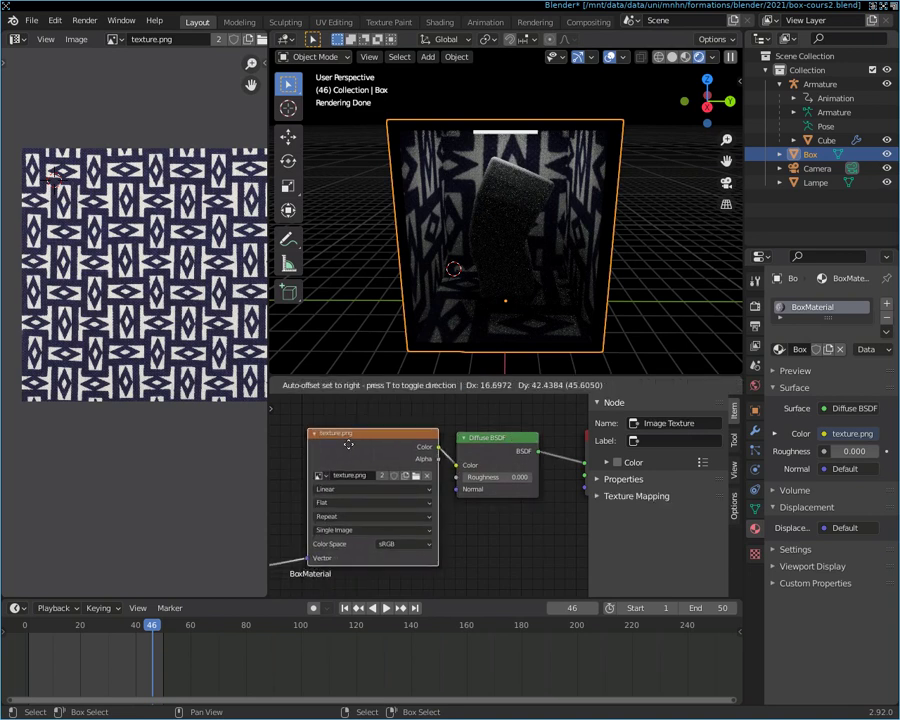
{"action": "mouse_move", "coordinate": [317, 594]}
{"action": "left_mouse_down"}
{"action": "mouse_move", "coordinate": [290, 594]}
{"action": "mouse_move", "coordinate": [321, 545]}
{"action": "mouse_move", "coordinate": [330, 547]}
{"action": "left_mouse_up"}
{"action": "left_click_drag", "start_coordinate": [506, 463], "coordinate": [494, 473]}
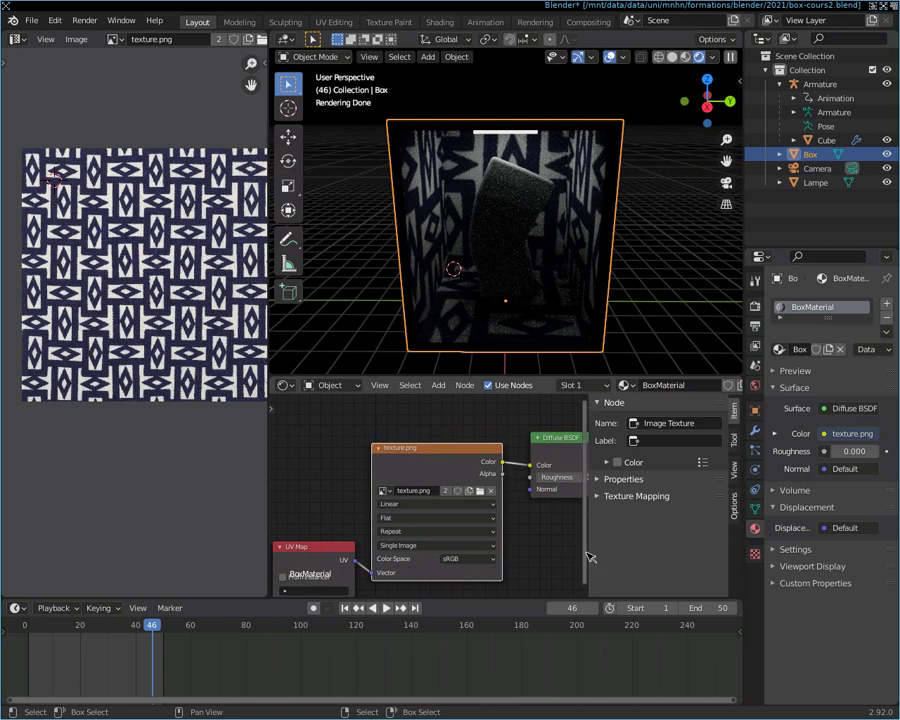
{"action": "left_click_drag", "start_coordinate": [449, 596], "coordinate": [530, 596]}
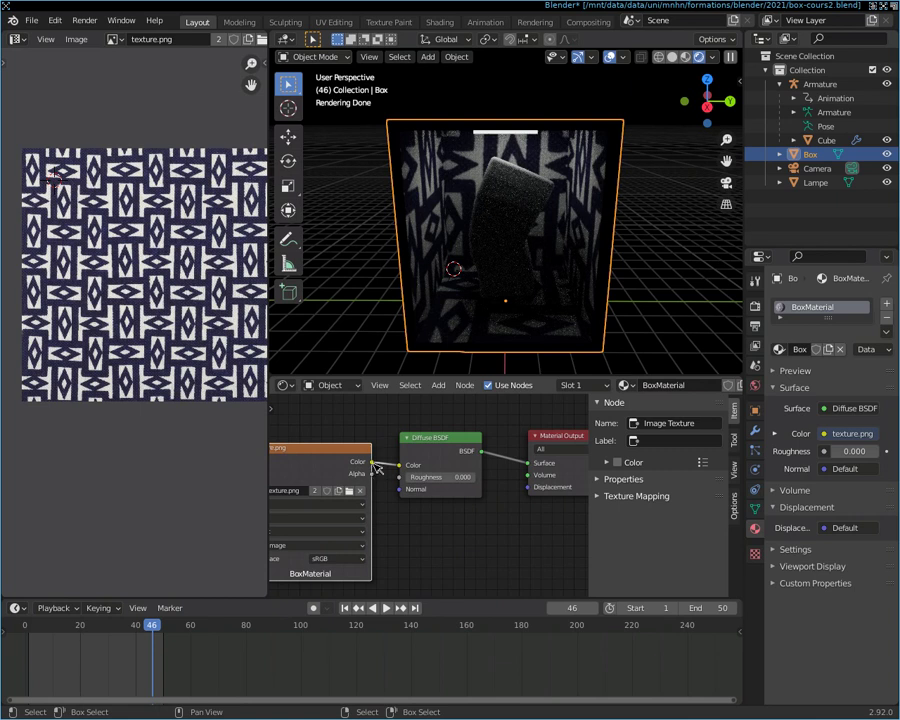
Step: Move the Diffuse BSDF node right and Material Output up, then bring up the Add > Converter list
{"action": "left_click_drag", "start_coordinate": [447, 443], "coordinate": [475, 437]}
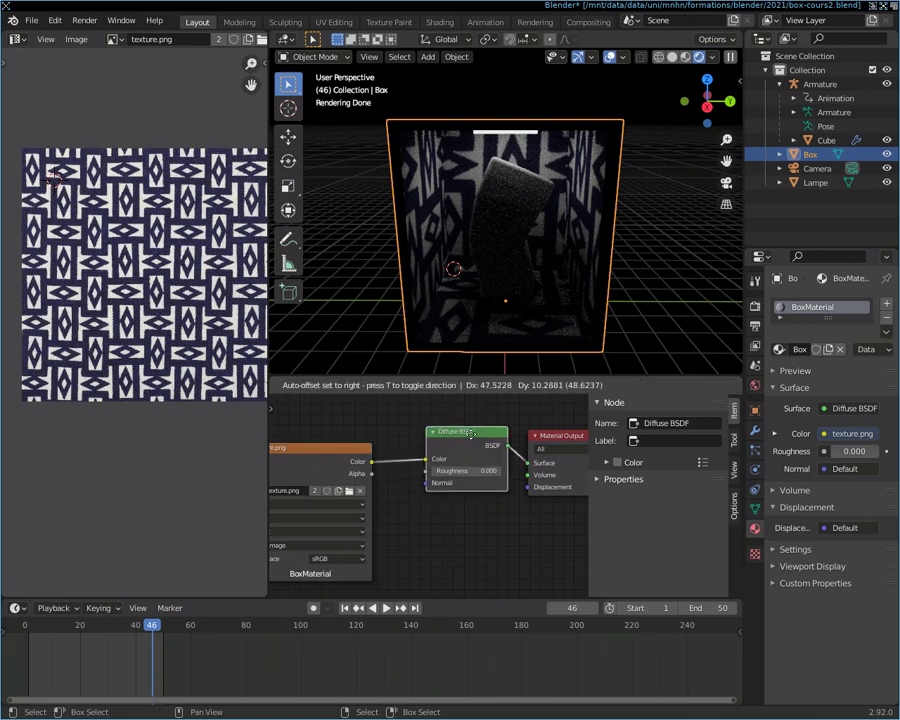
{"action": "left_click", "coordinate": [568, 437]}
{"action": "left_click_drag", "start_coordinate": [568, 437], "coordinate": [568, 419]}
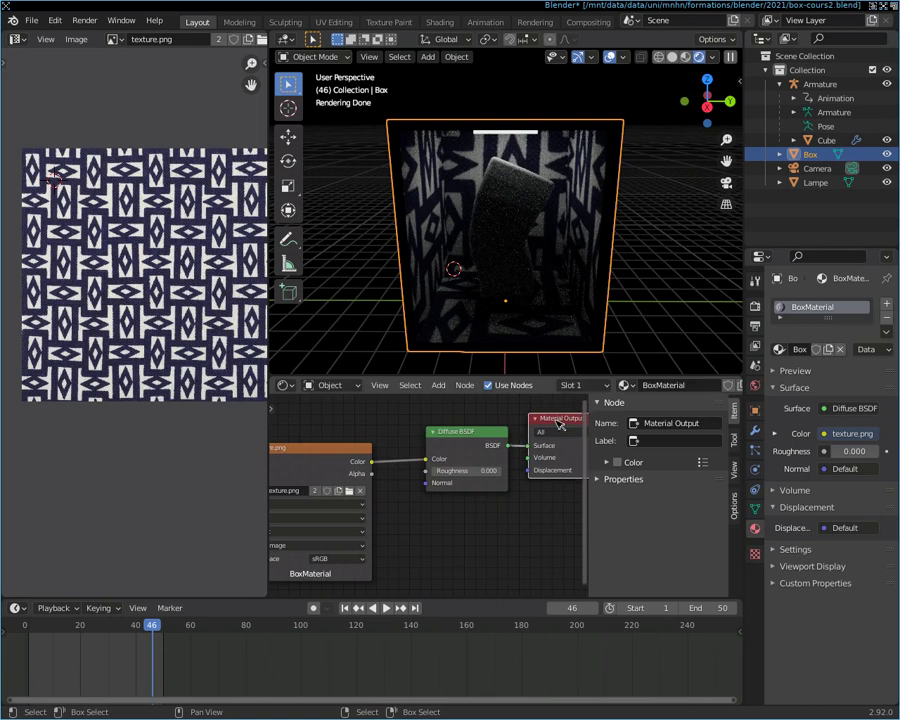
{"action": "left_click_drag", "start_coordinate": [490, 432], "coordinate": [490, 426]}
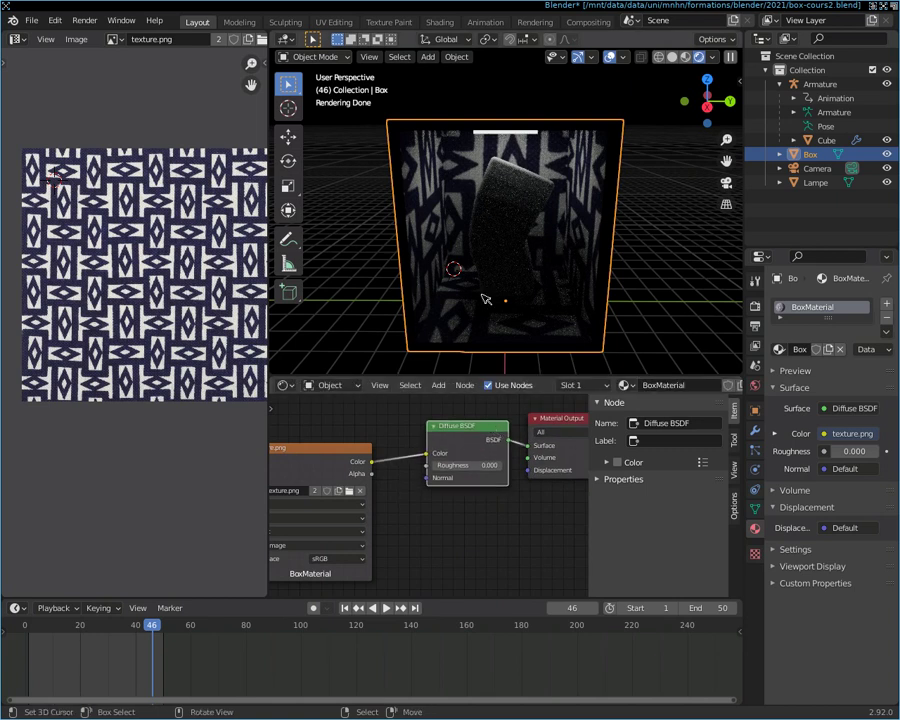
{"action": "left_click", "coordinate": [411, 386]}
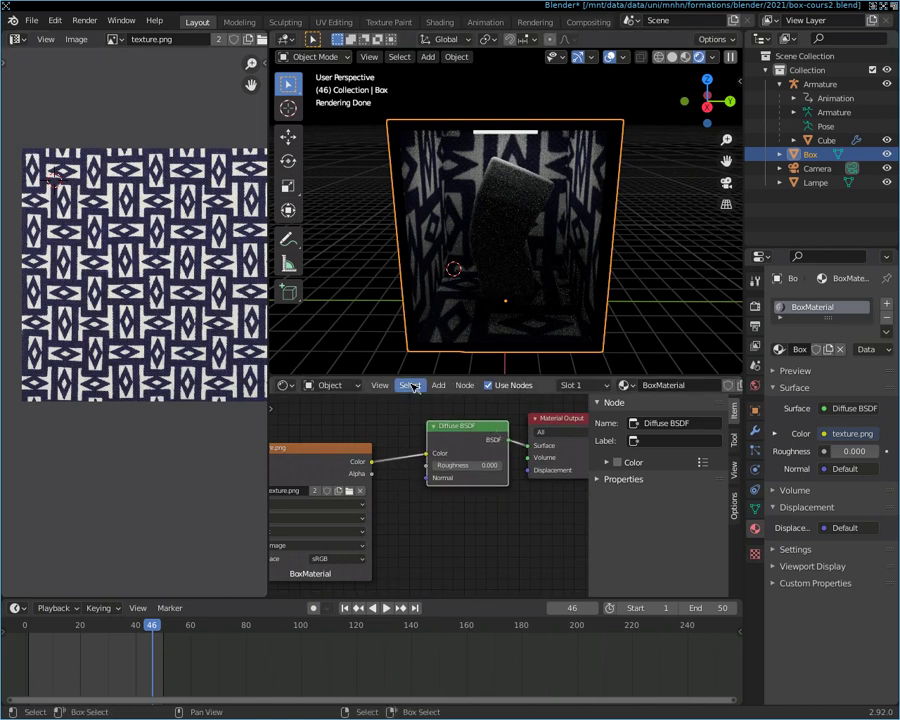
{"action": "left_click", "coordinate": [438, 385]}
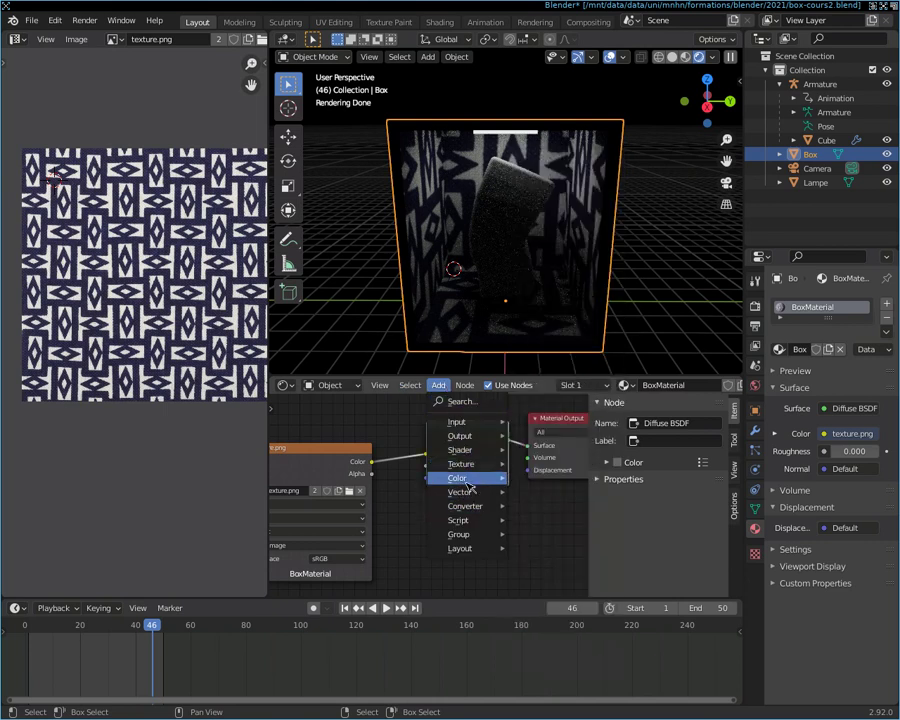
{"action": "mouse_move", "coordinate": [466, 506]}
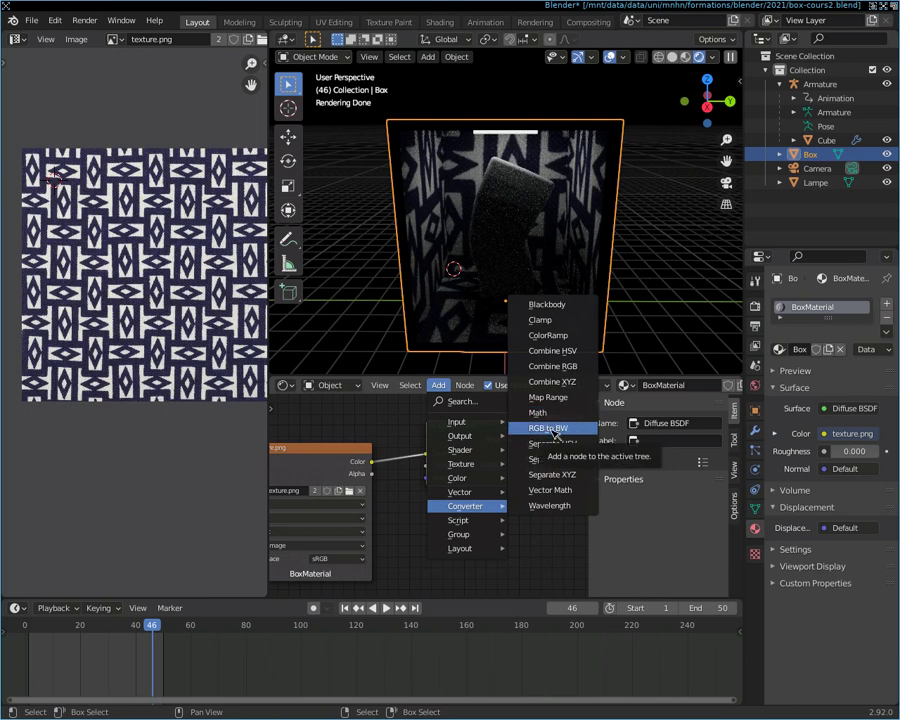
Step: Place an RGB to BW node below the shader, fed by Image Texture Color, its Val driving Displacement
{"action": "left_click", "coordinate": [549, 428]}
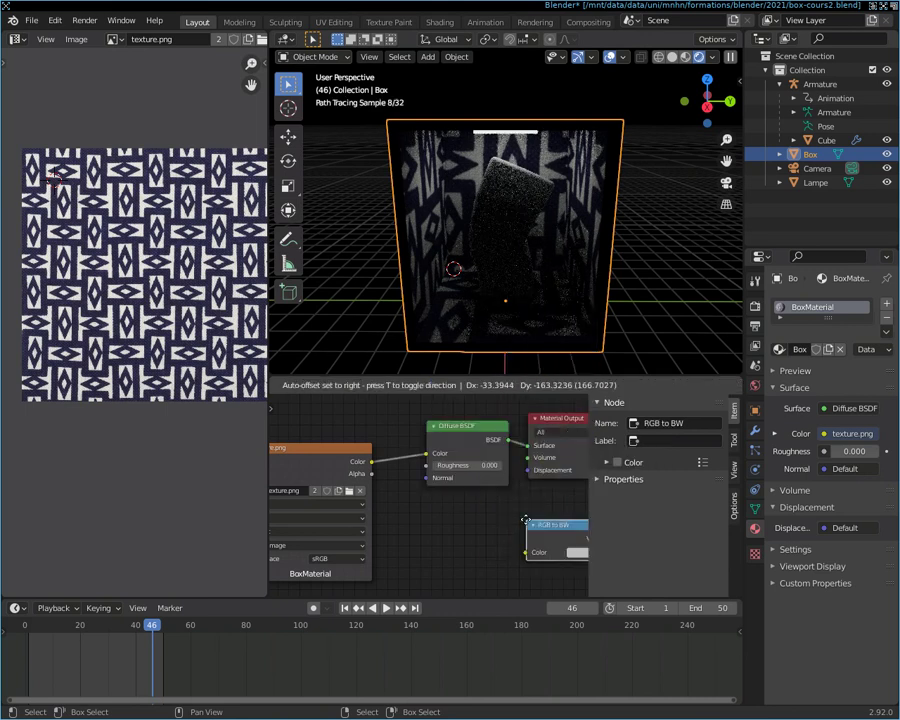
{"action": "left_click", "coordinate": [424, 510]}
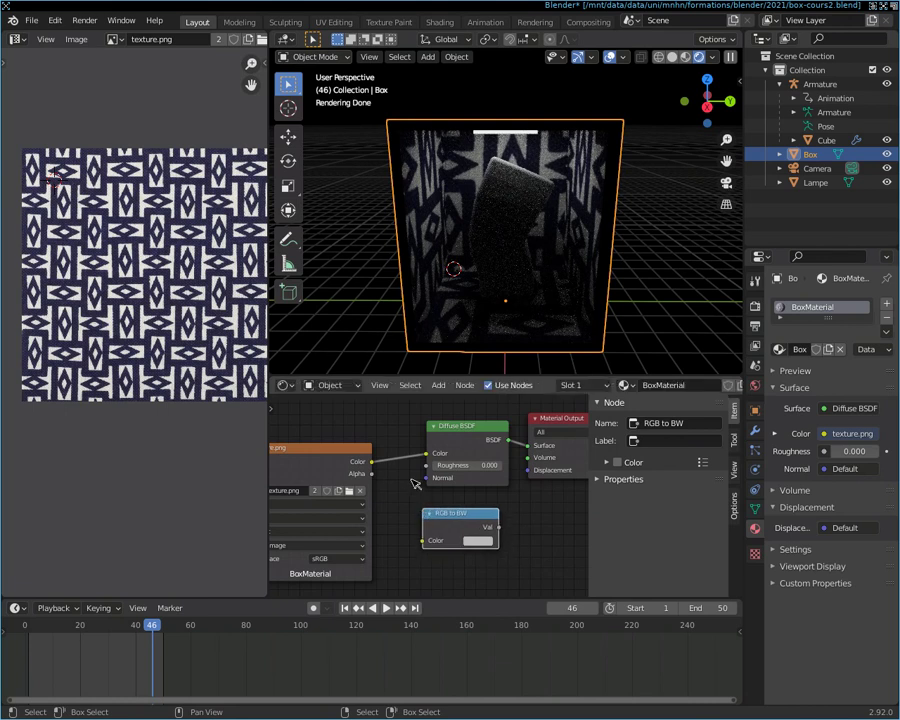
{"action": "left_click_drag", "start_coordinate": [372, 462], "coordinate": [424, 541]}
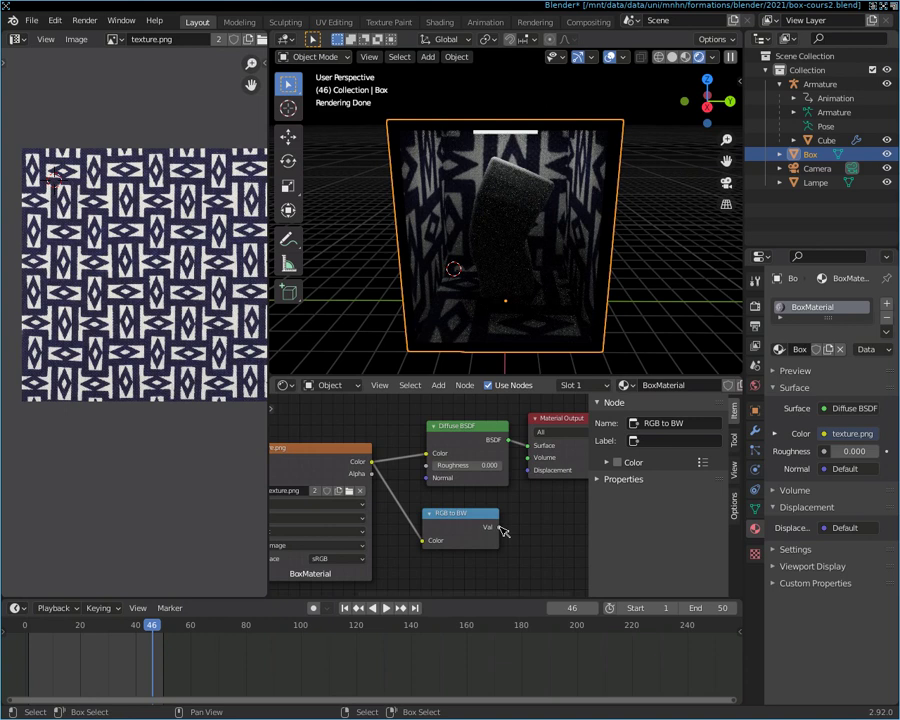
{"action": "left_click_drag", "start_coordinate": [498, 527], "coordinate": [529, 470]}
{"action": "scroll", "coordinate": [526, 262], "scroll_direction": "up", "scroll_amount": 2}
Step: Zoom and orbit around the rendered box to inspect the displaced walls from several angles
{"action": "scroll", "coordinate": [527, 265], "scroll_direction": "up", "scroll_amount": 2}
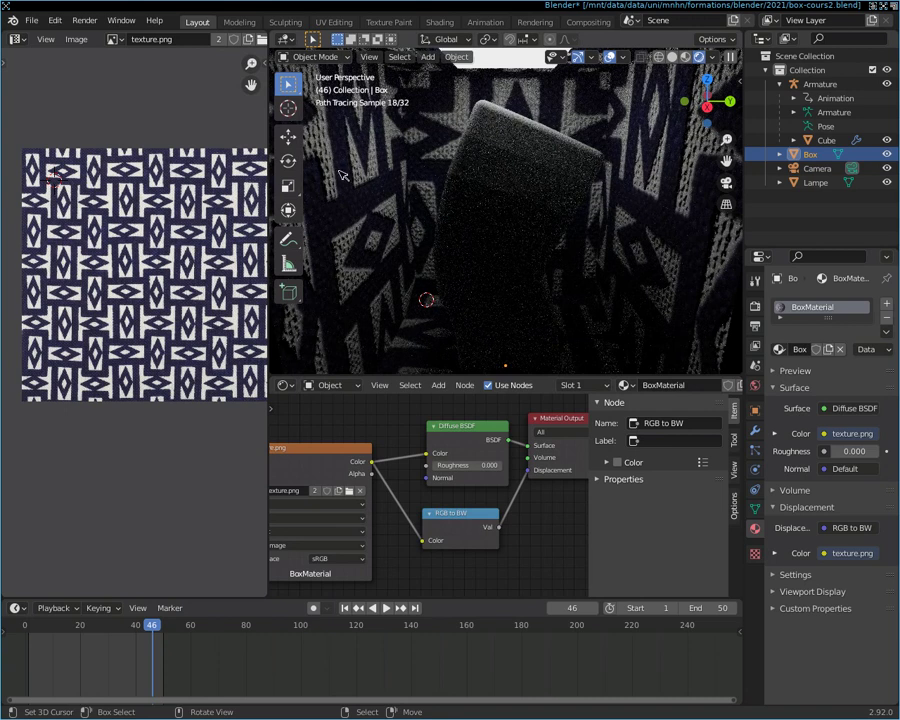
{"action": "middle_click_drag", "start_coordinate": [616, 215], "coordinate": [659, 219]}
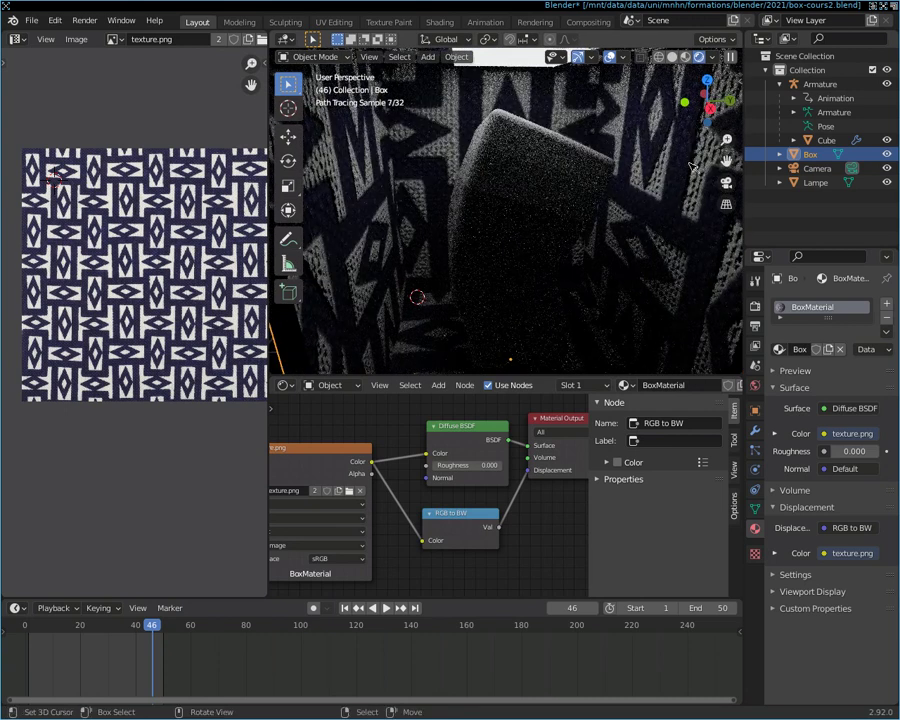
{"action": "middle_click_drag", "start_coordinate": [659, 219], "coordinate": [659, 180]}
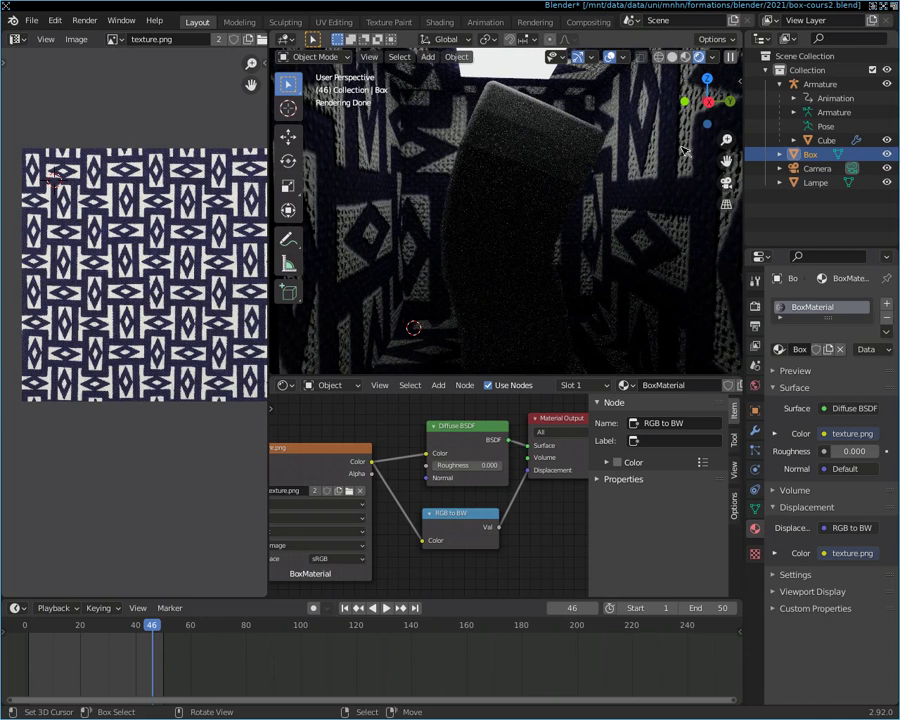
{"action": "middle_click_drag", "start_coordinate": [684, 150], "coordinate": [652, 158]}
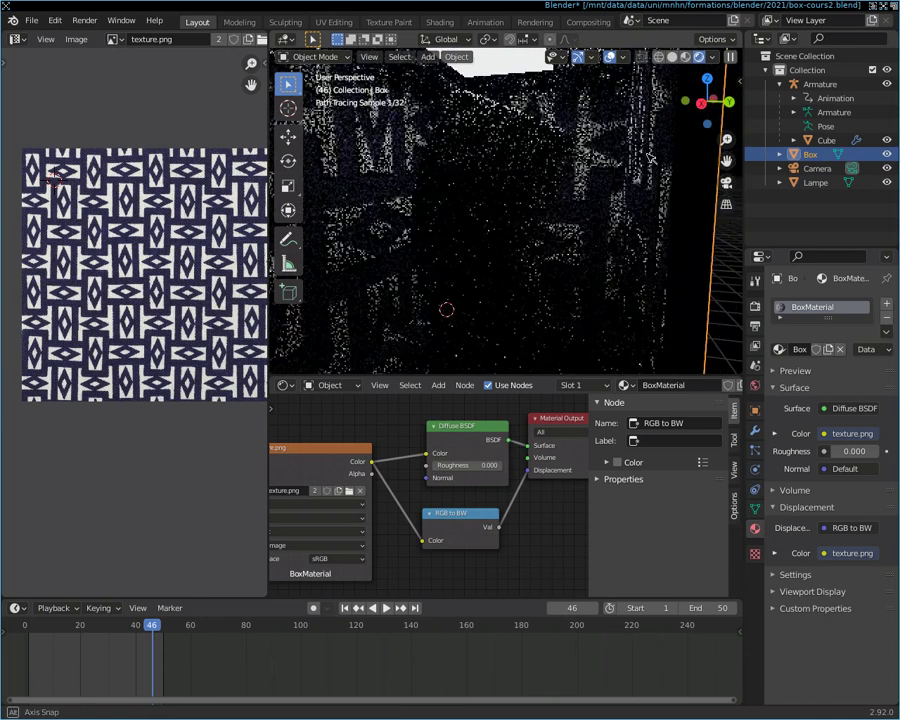
{"action": "middle_click_drag", "start_coordinate": [652, 158], "coordinate": [385, 215]}
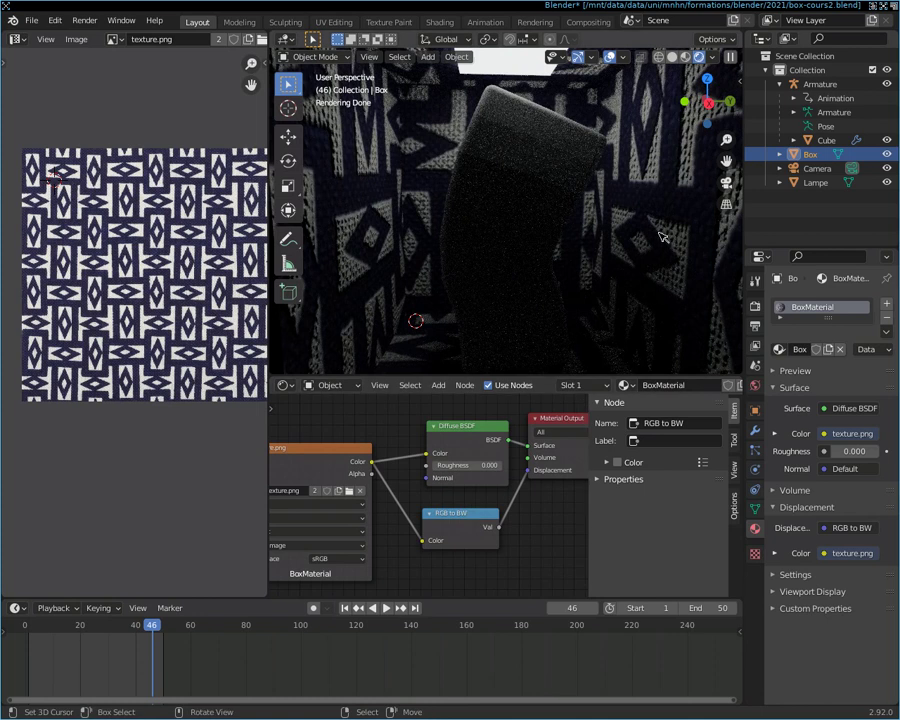
{"action": "middle_click_drag", "start_coordinate": [376, 224], "coordinate": [353, 232]}
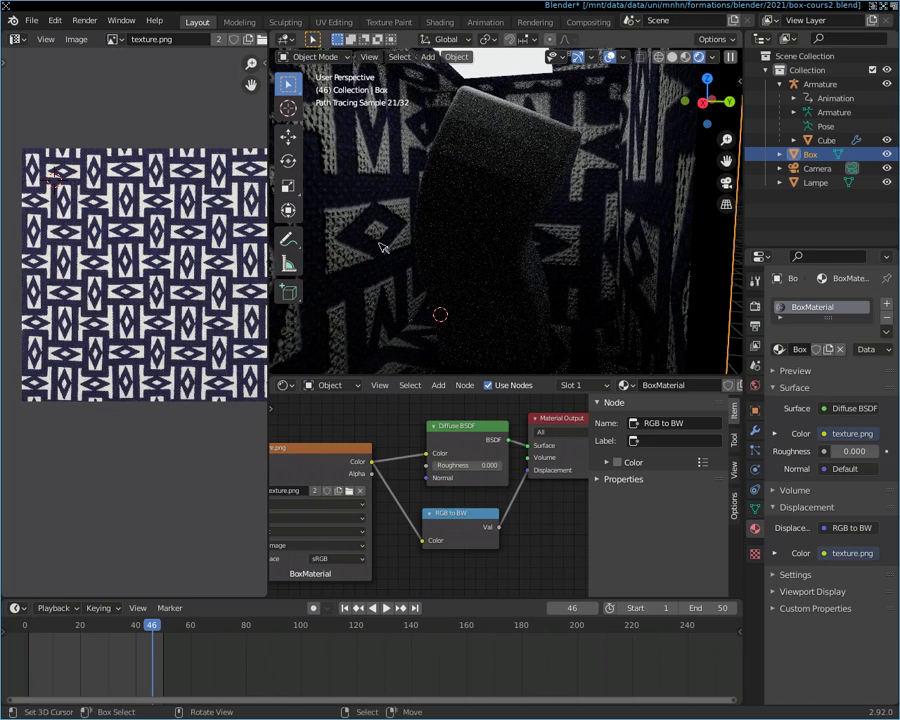
{"action": "scroll", "coordinate": [380, 247], "scroll_direction": "down", "scroll_amount": 2}
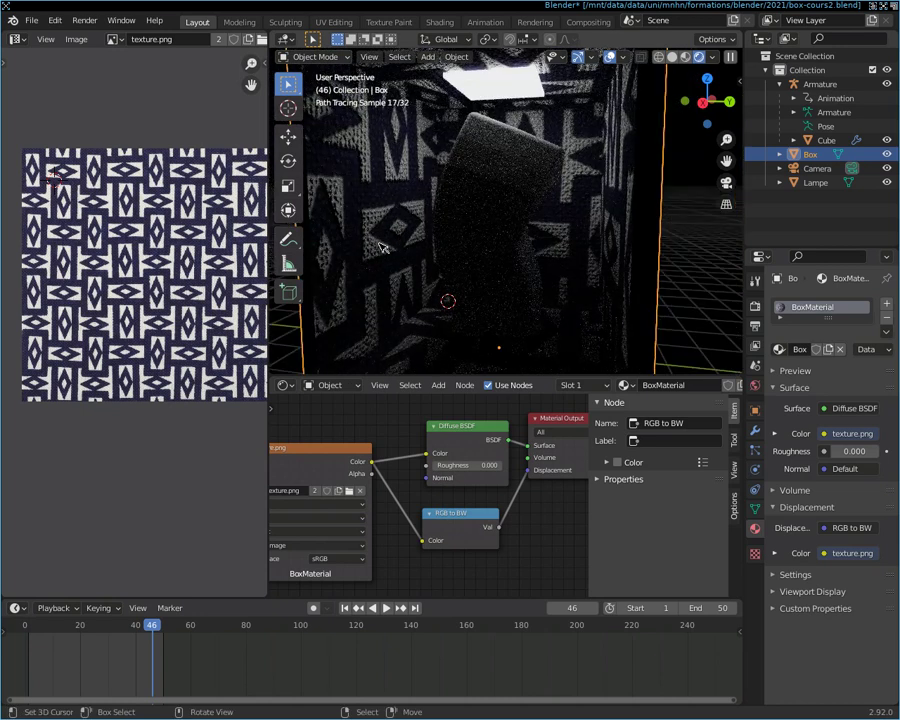
{"action": "scroll", "coordinate": [380, 247], "scroll_direction": "down", "scroll_amount": 1}
{"action": "scroll", "coordinate": [380, 247], "scroll_direction": "up", "scroll_amount": 1}
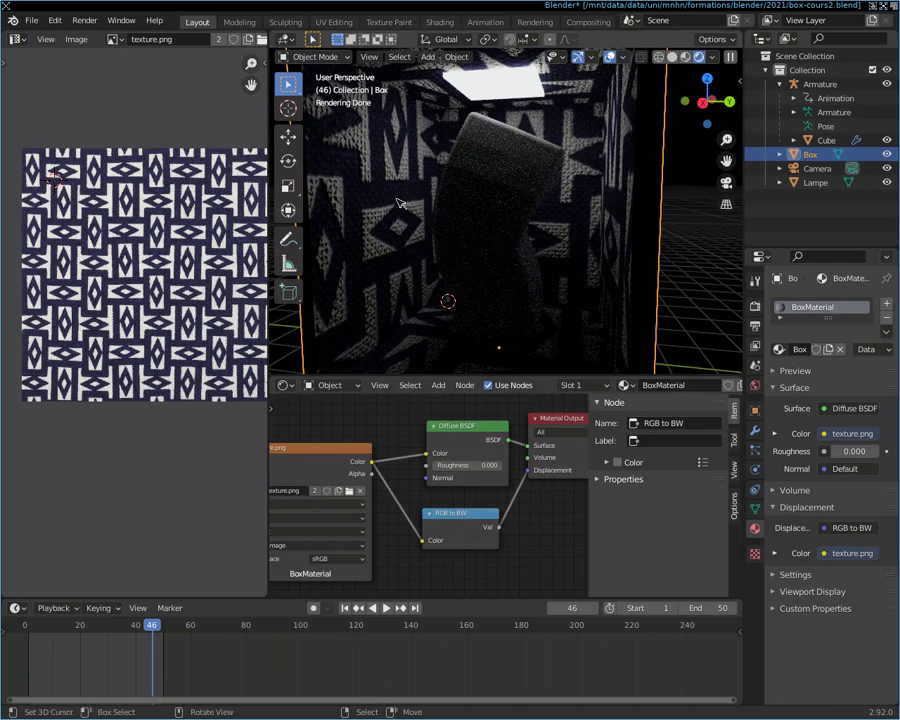
{"action": "middle_click_drag", "start_coordinate": [629, 233], "coordinate": [615, 245]}
{"action": "middle_click_drag", "start_coordinate": [650, 252], "coordinate": [635, 258]}
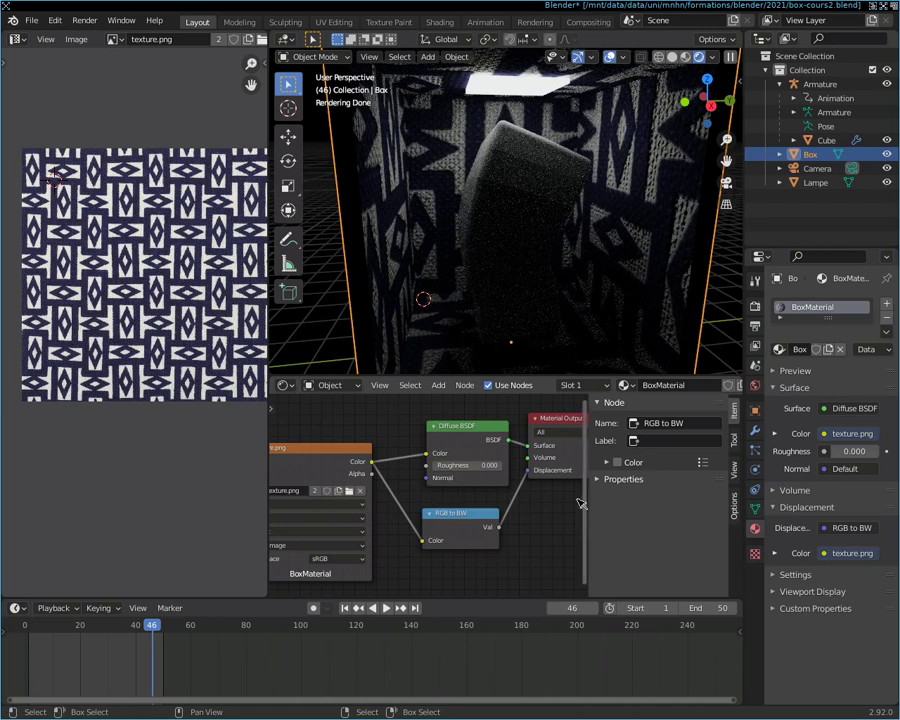
Step: Tidy the RGB to BW and image texture nodes, then insert a Normal node into the displacement link
{"action": "left_click_drag", "start_coordinate": [476, 513], "coordinate": [458, 508]}
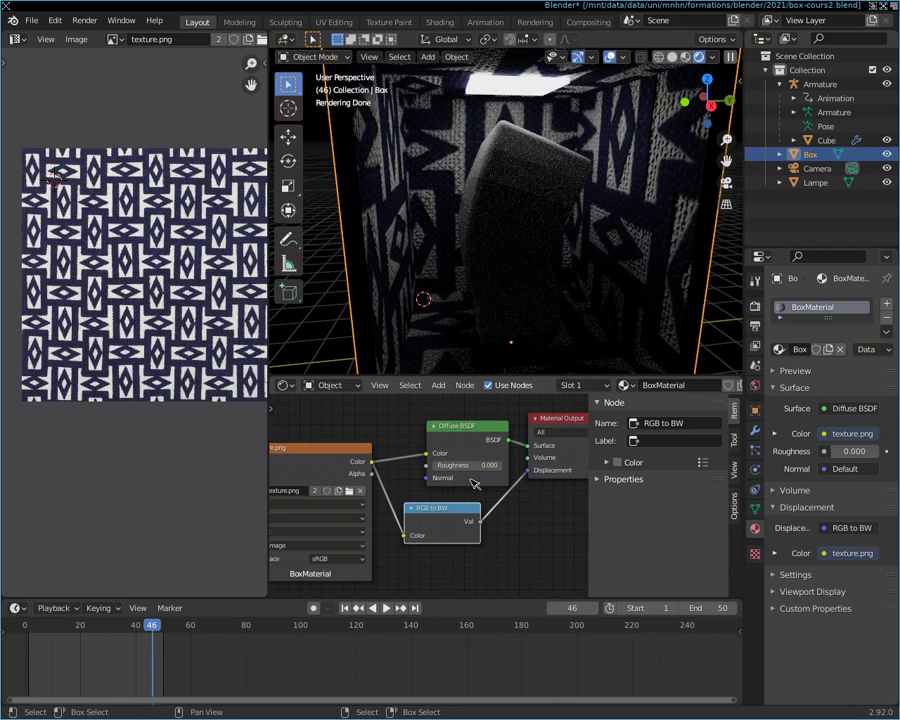
{"action": "left_click_drag", "start_coordinate": [351, 456], "coordinate": [349, 468]}
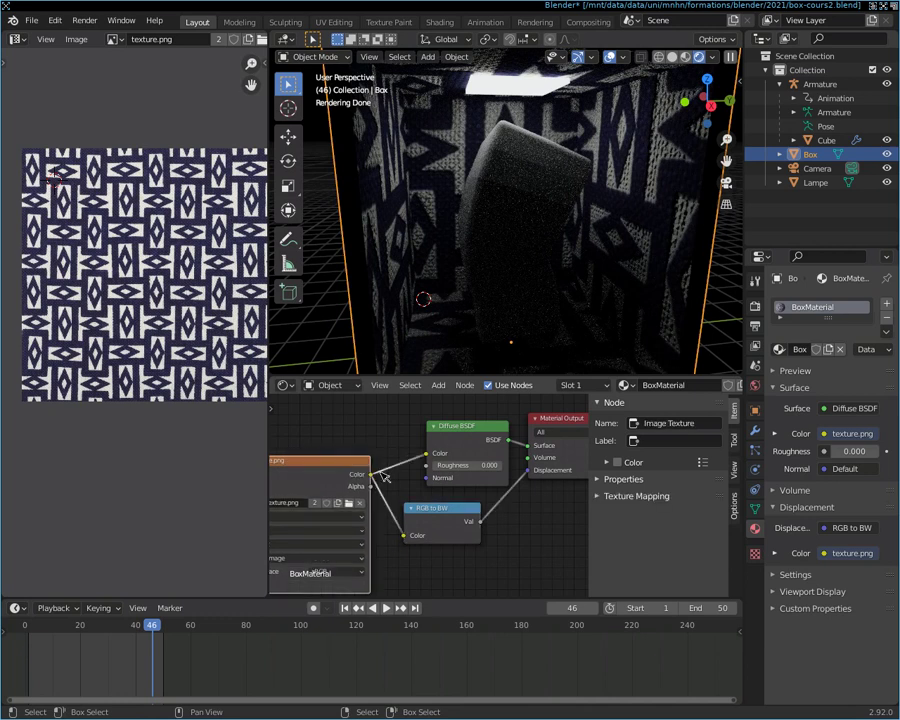
{"action": "left_click", "coordinate": [438, 385]}
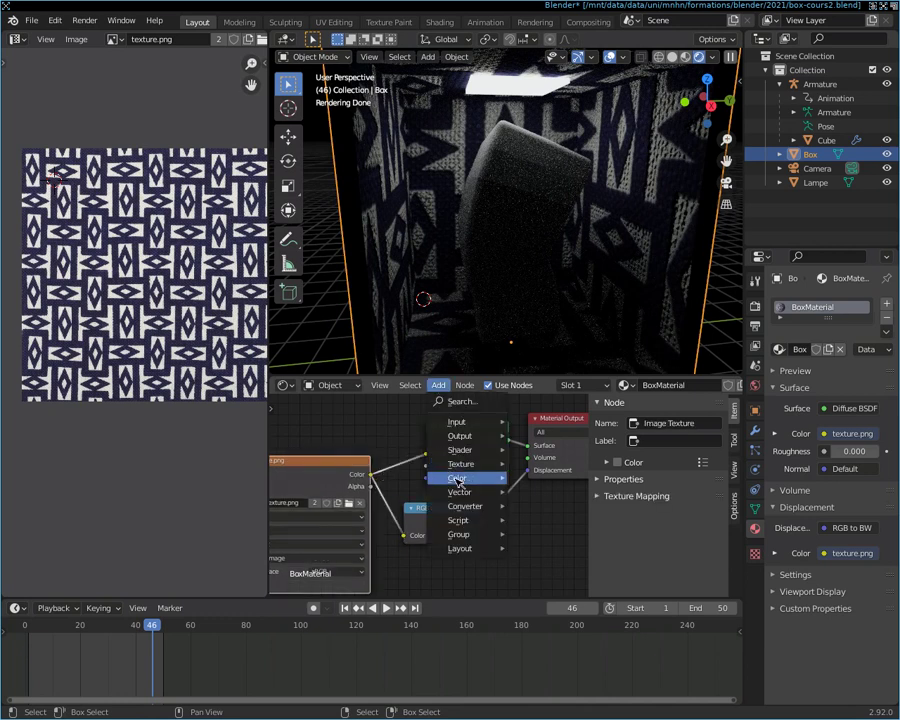
{"action": "mouse_move", "coordinate": [460, 492]}
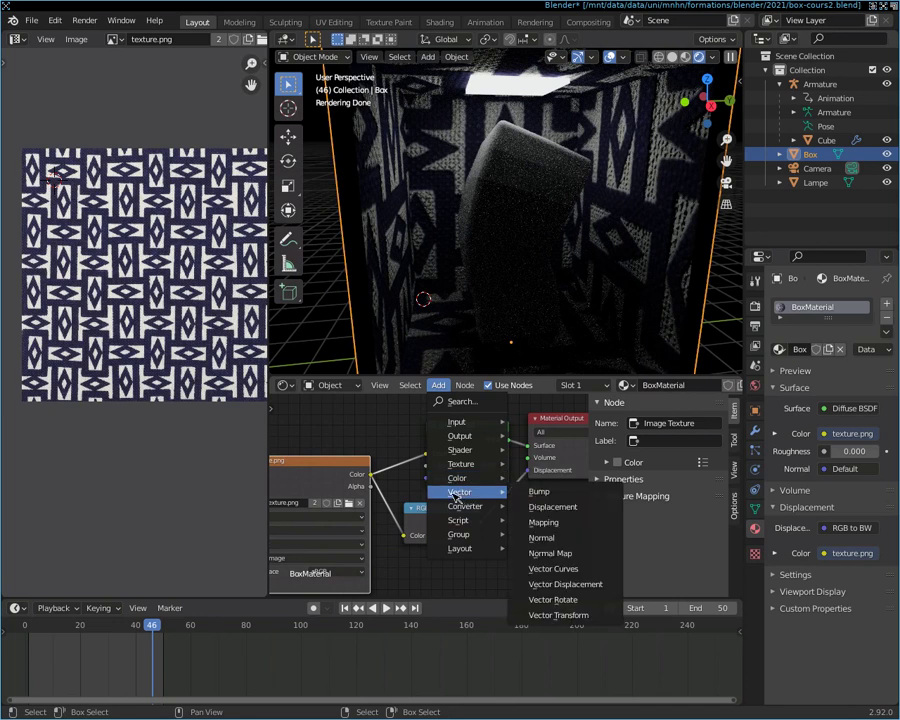
{"action": "left_click", "coordinate": [561, 540]}
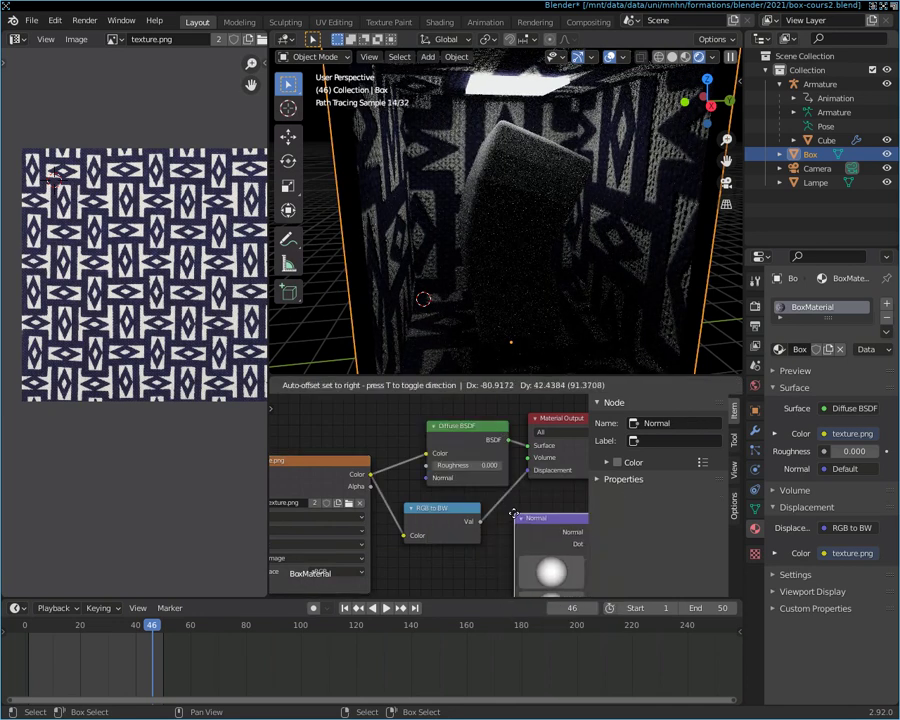
{"action": "left_click", "coordinate": [514, 516]}
{"action": "key", "text": "Home"}
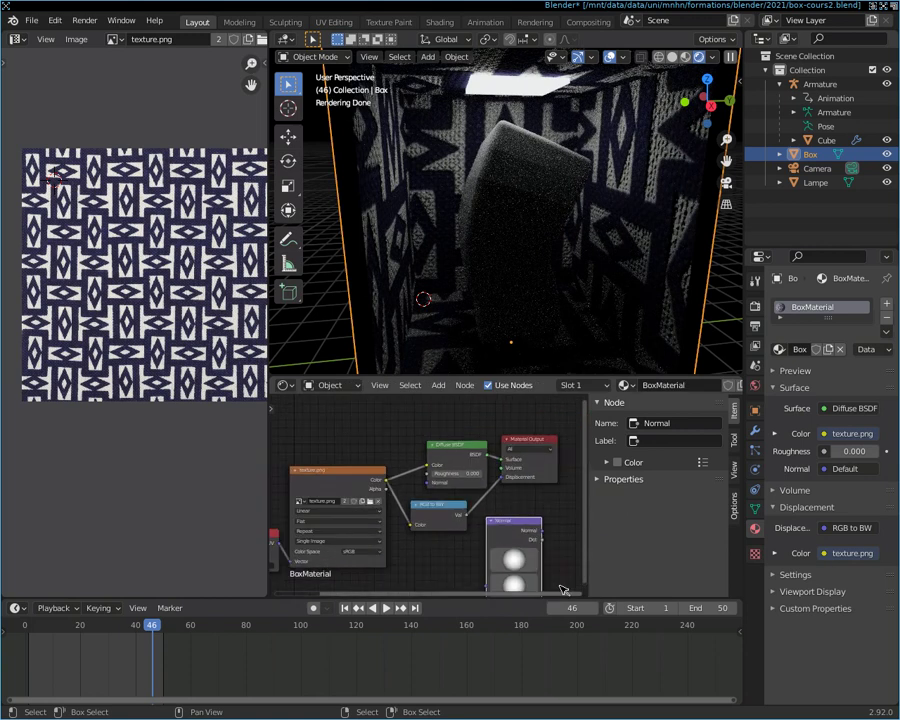
{"action": "mouse_move", "coordinate": [518, 523]}
{"action": "left_mouse_down"}
{"action": "mouse_move", "coordinate": [522, 479]}
{"action": "mouse_move", "coordinate": [528, 501]}
{"action": "mouse_move", "coordinate": [497, 564]}
{"action": "mouse_move", "coordinate": [500, 556]}
{"action": "left_mouse_up"}
{"action": "left_click", "coordinate": [528, 501]}
{"action": "mouse_move", "coordinate": [527, 497]}
{"action": "left_mouse_down"}
{"action": "mouse_move", "coordinate": [510, 509]}
{"action": "mouse_move", "coordinate": [503, 477]}
{"action": "left_mouse_up"}
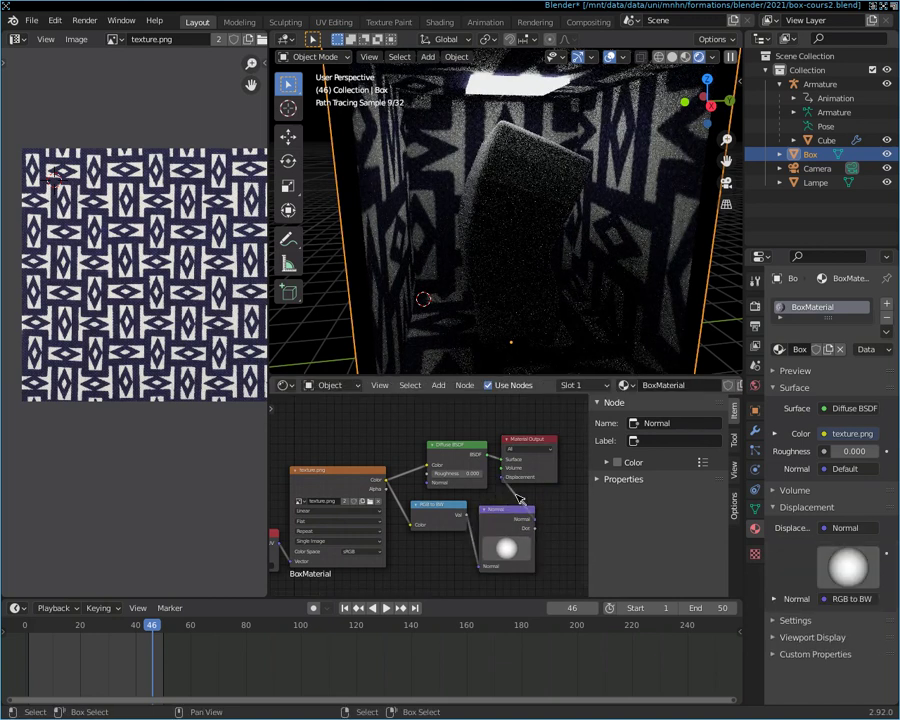
Step: Orbit the viewport to check the Normal node's effect on the walls, then reselect and nudge it
{"action": "middle_click_drag", "start_coordinate": [540, 300], "coordinate": [600, 268]}
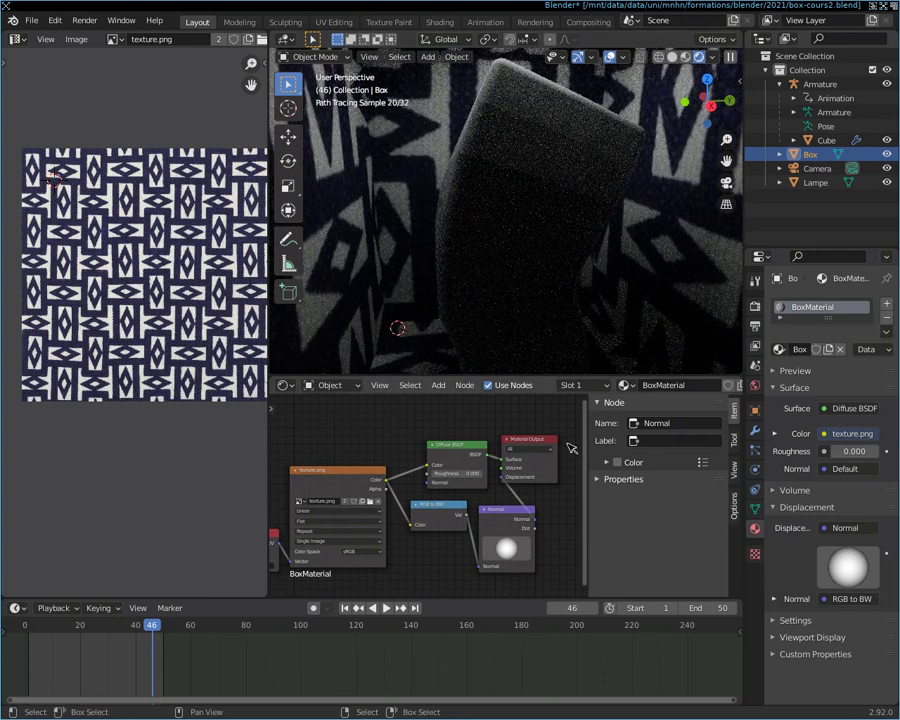
{"action": "middle_click_drag", "start_coordinate": [492, 305], "coordinate": [510, 340]}
{"action": "left_click", "coordinate": [512, 513]}
{"action": "left_click_drag", "start_coordinate": [507, 503], "coordinate": [515, 511]}
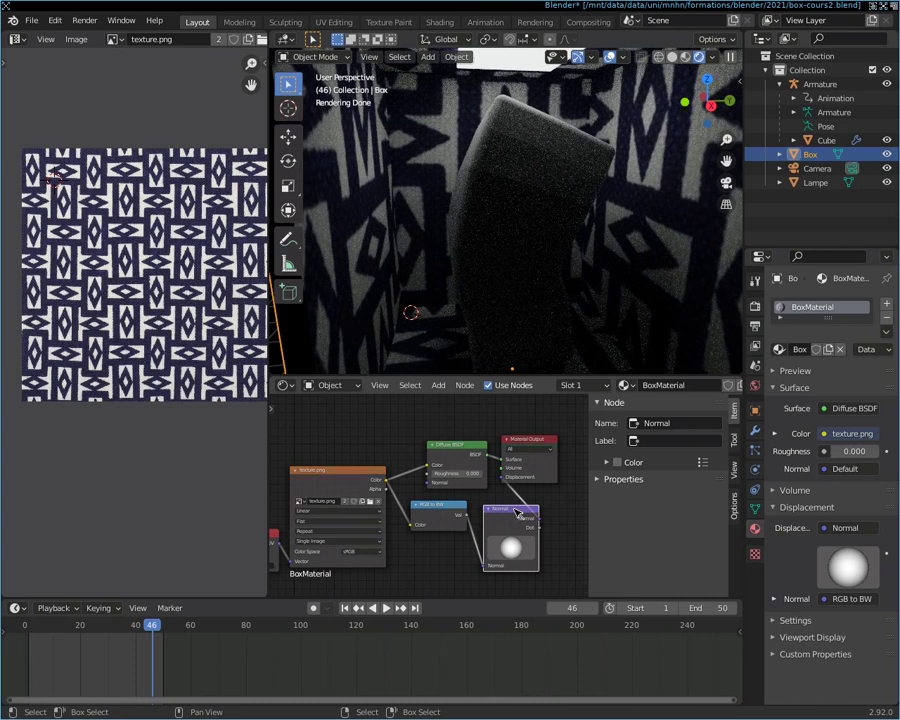
Step: Delete the Normal node, nudge the RGB to BW node, and show the Add > Input list
{"action": "key", "text": "x"}
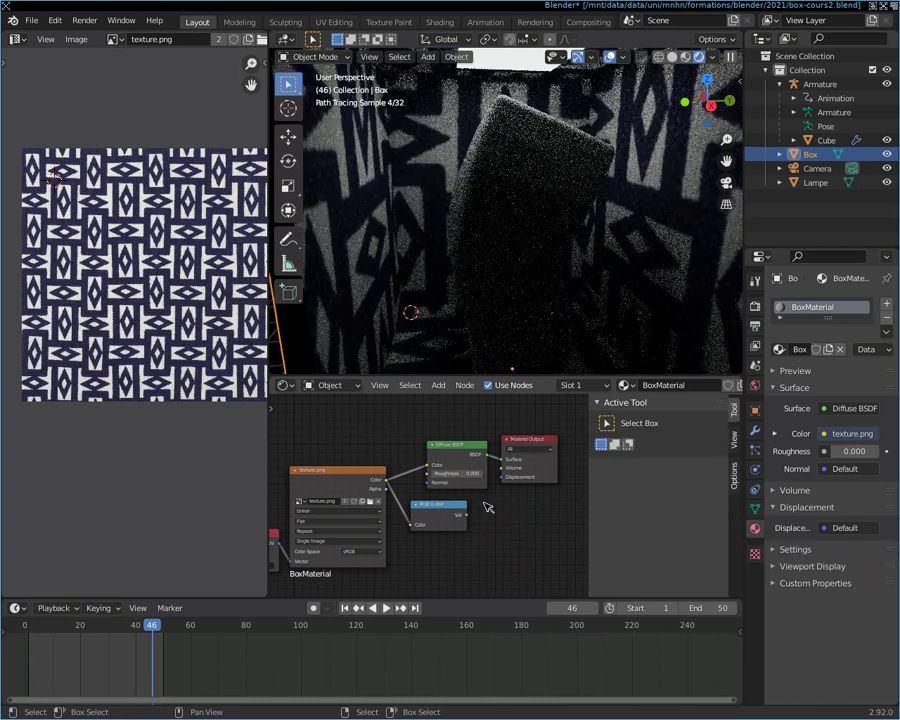
{"action": "left_click_drag", "start_coordinate": [451, 507], "coordinate": [455, 503]}
{"action": "scroll", "coordinate": [350, 445], "scroll_direction": "down", "scroll_amount": 1}
{"action": "scroll", "coordinate": [350, 445], "scroll_direction": "up", "scroll_amount": 1}
{"action": "scroll", "coordinate": [350, 445], "scroll_direction": "down", "scroll_amount": 1}
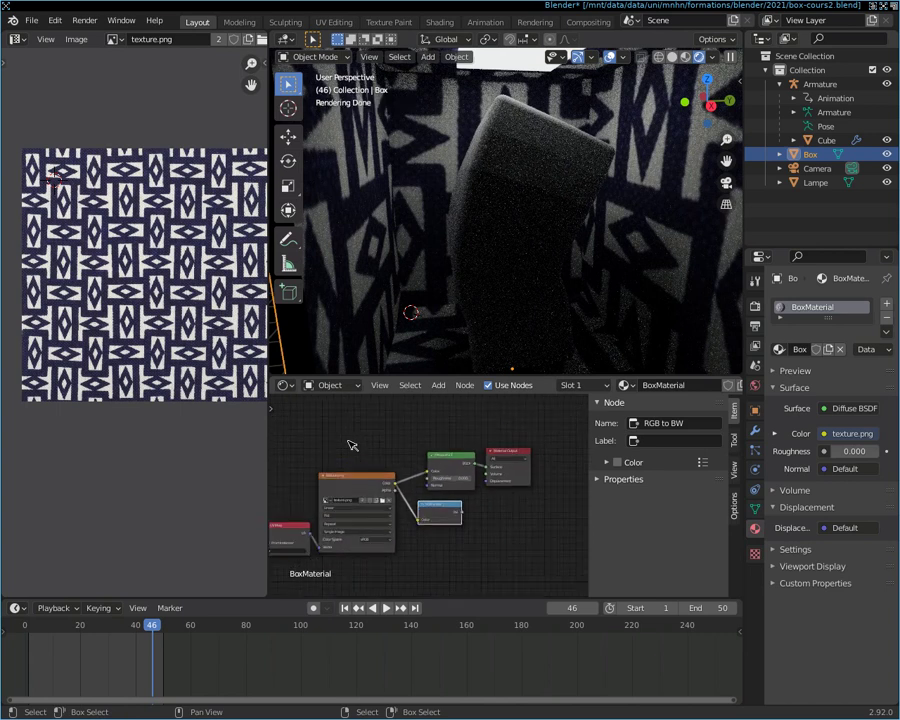
{"action": "left_click", "coordinate": [440, 385]}
{"action": "mouse_move", "coordinate": [458, 422]}
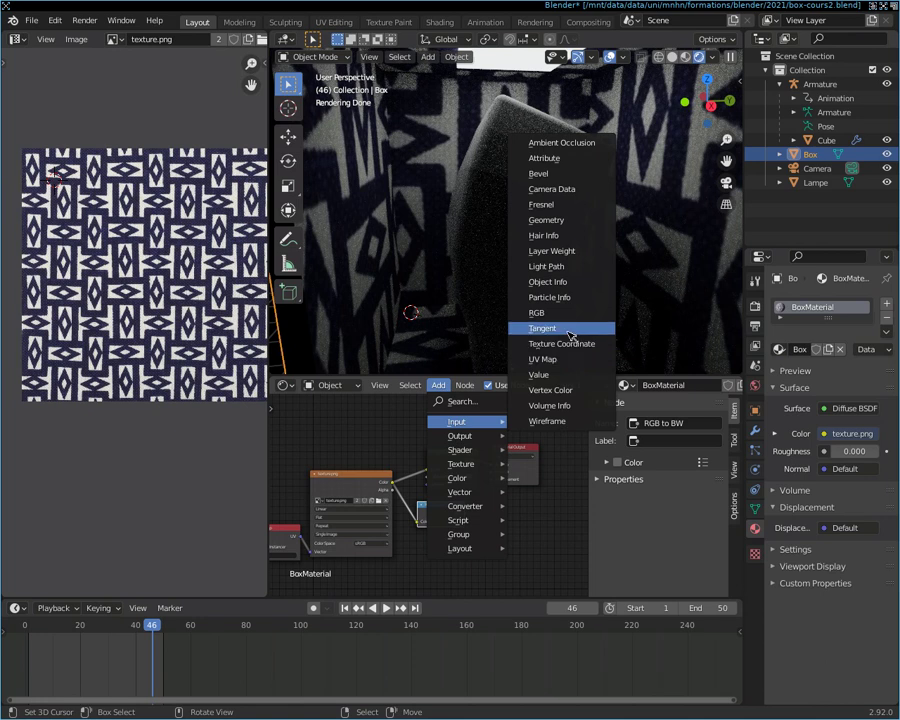
Step: Add and place a Tangent node, delete it again, and move the RGB to BW node down-right
{"action": "left_click", "coordinate": [569, 336]}
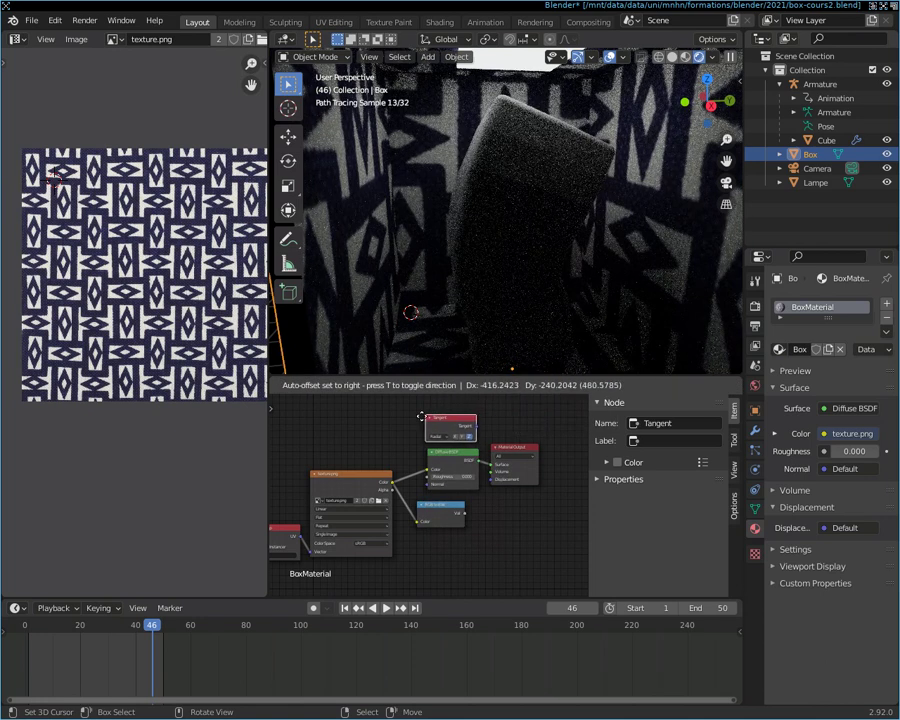
{"action": "left_click", "coordinate": [350, 417]}
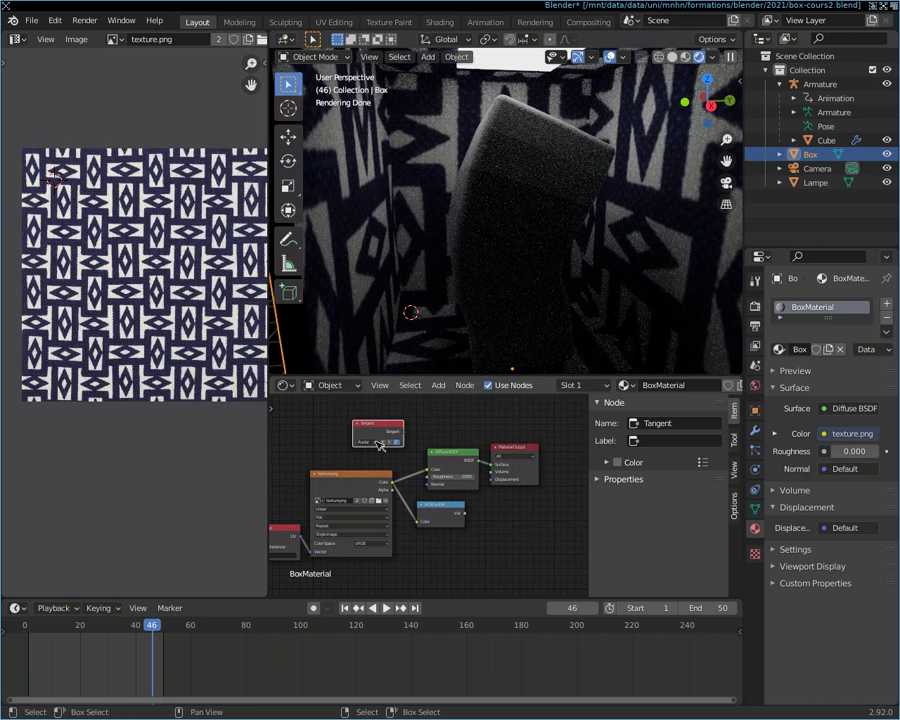
{"action": "scroll", "coordinate": [389, 448], "scroll_direction": "up", "scroll_amount": 1}
{"action": "scroll", "coordinate": [389, 448], "scroll_direction": "up", "scroll_amount": 1}
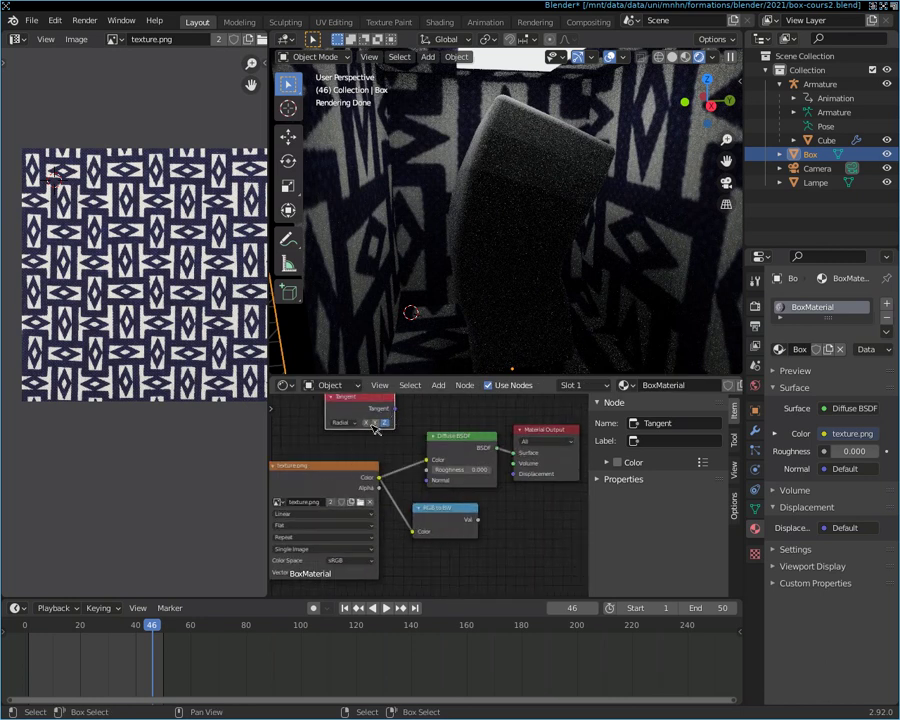
{"action": "key", "text": "x"}
{"action": "left_click", "coordinate": [438, 385]}
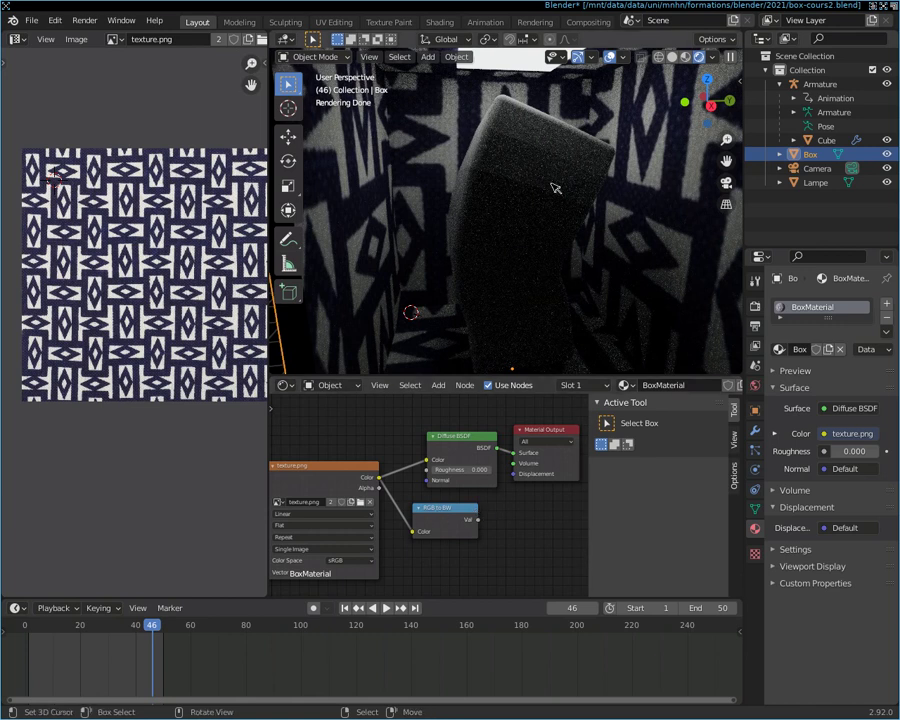
{"action": "left_click_drag", "start_coordinate": [465, 512], "coordinate": [482, 542]}
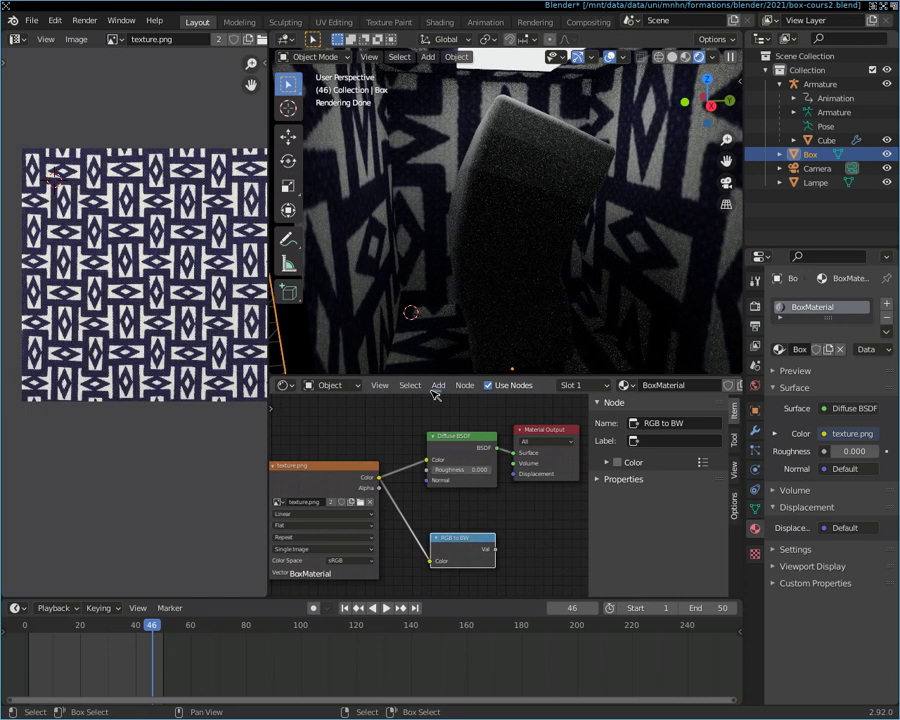
{"action": "left_click", "coordinate": [438, 386]}
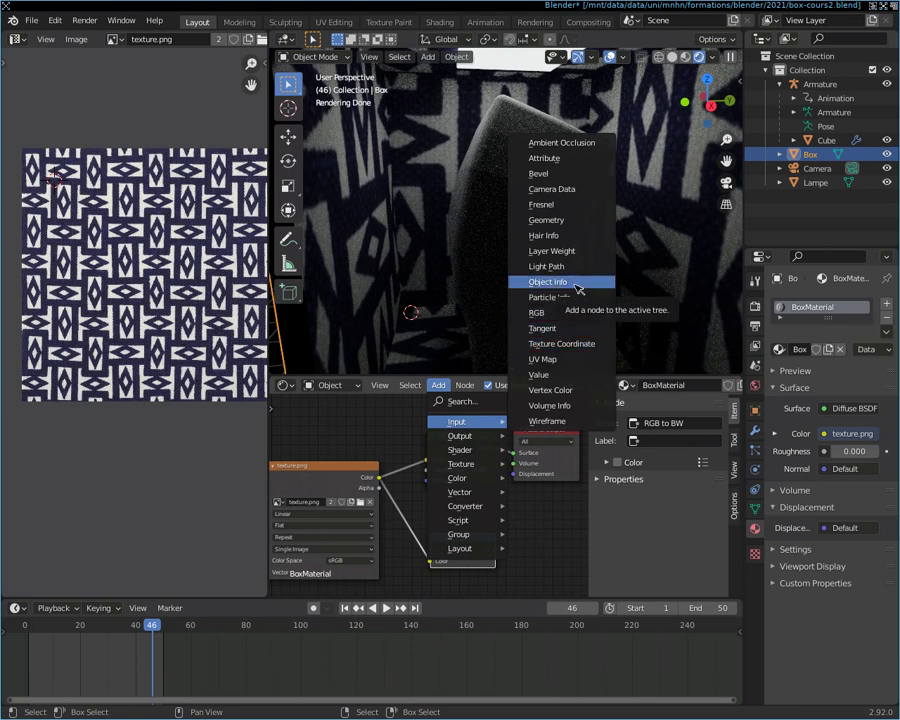
{"action": "left_click", "coordinate": [577, 286]}
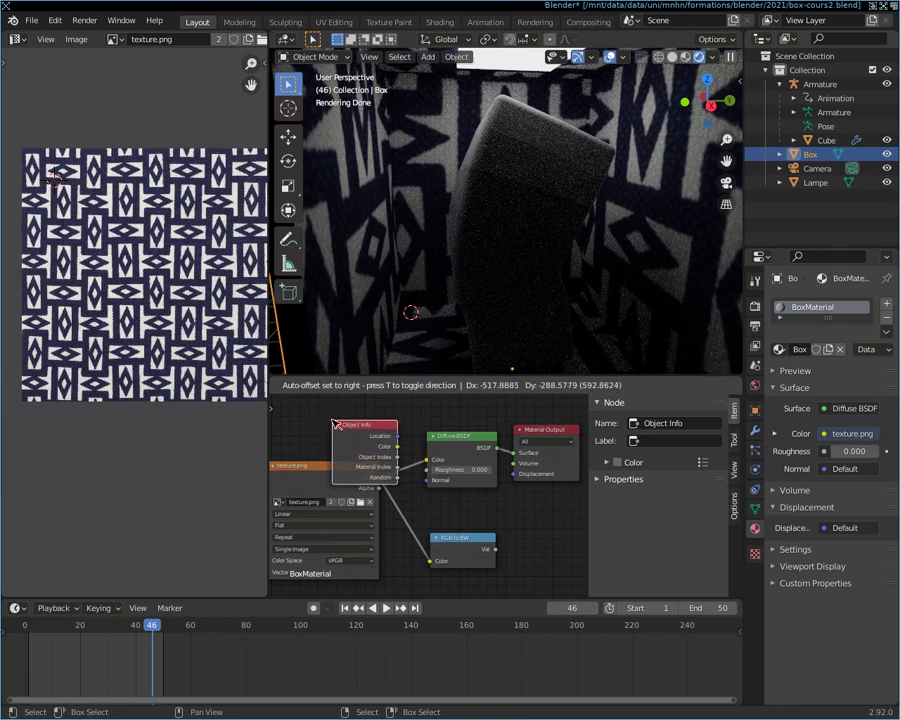
{"action": "left_click", "coordinate": [333, 421]}
{"action": "key", "text": "x"}
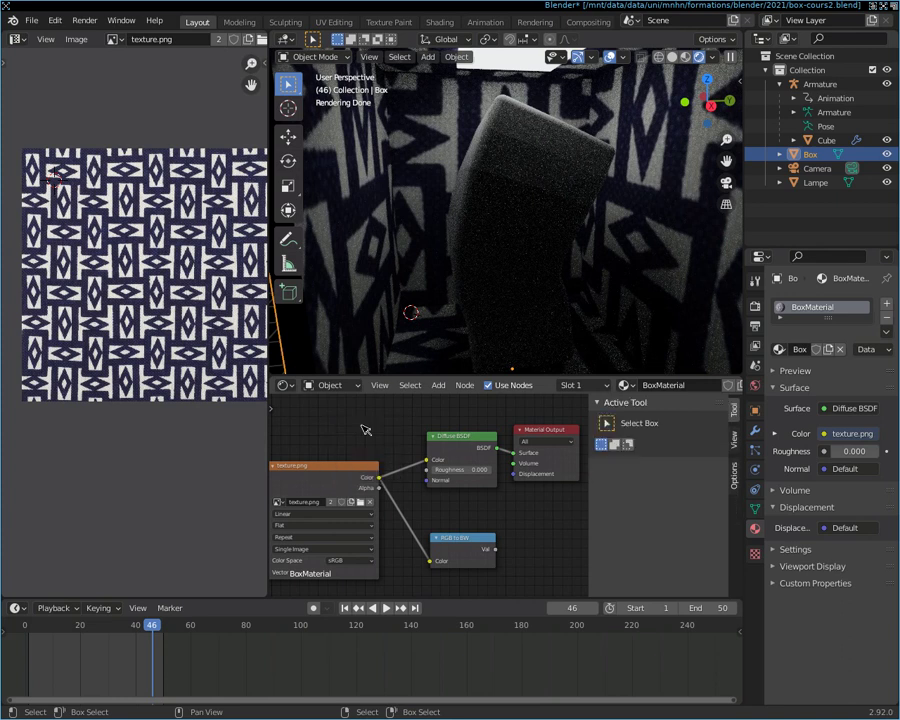
{"action": "left_click", "coordinate": [438, 385]}
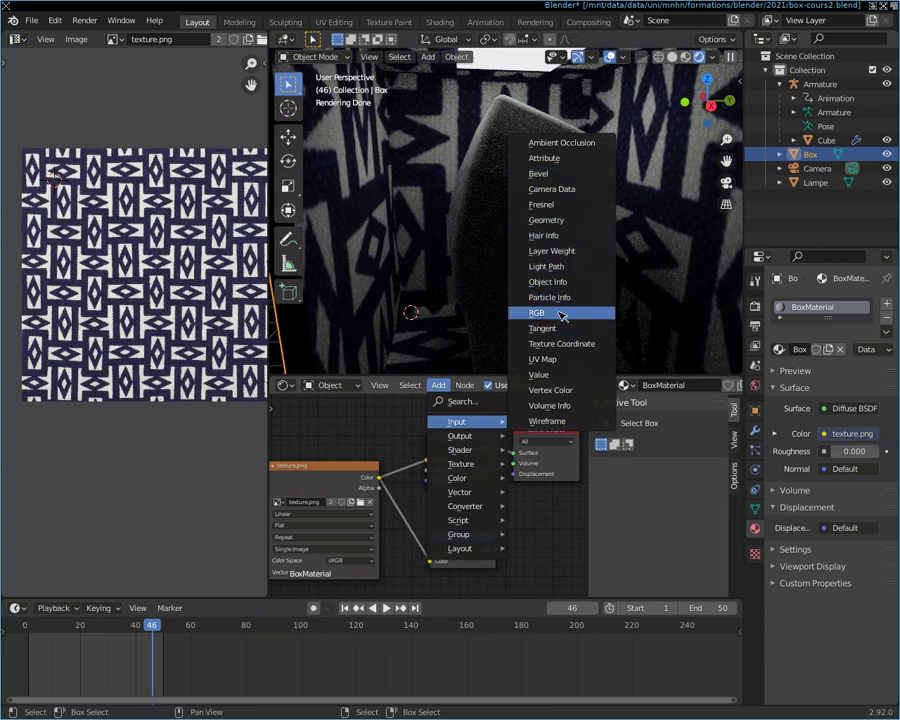
{"action": "key", "text": "Escape"}
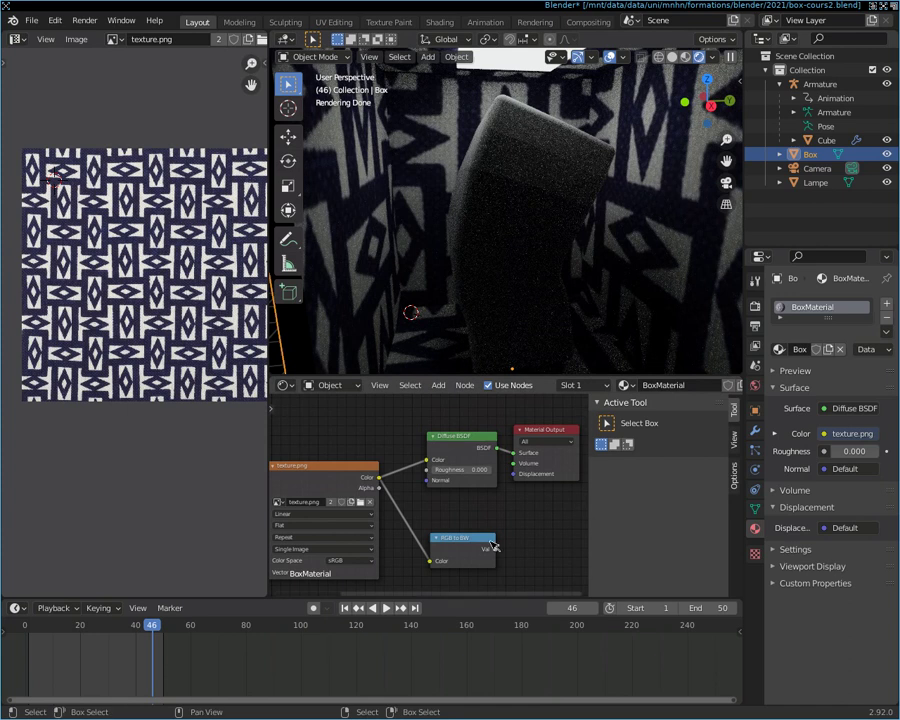
Step: Reconnect the RGB to BW Val output to Material Output Displacement and orbit to inspect the walls
{"action": "left_click_drag", "start_coordinate": [495, 549], "coordinate": [514, 474]}
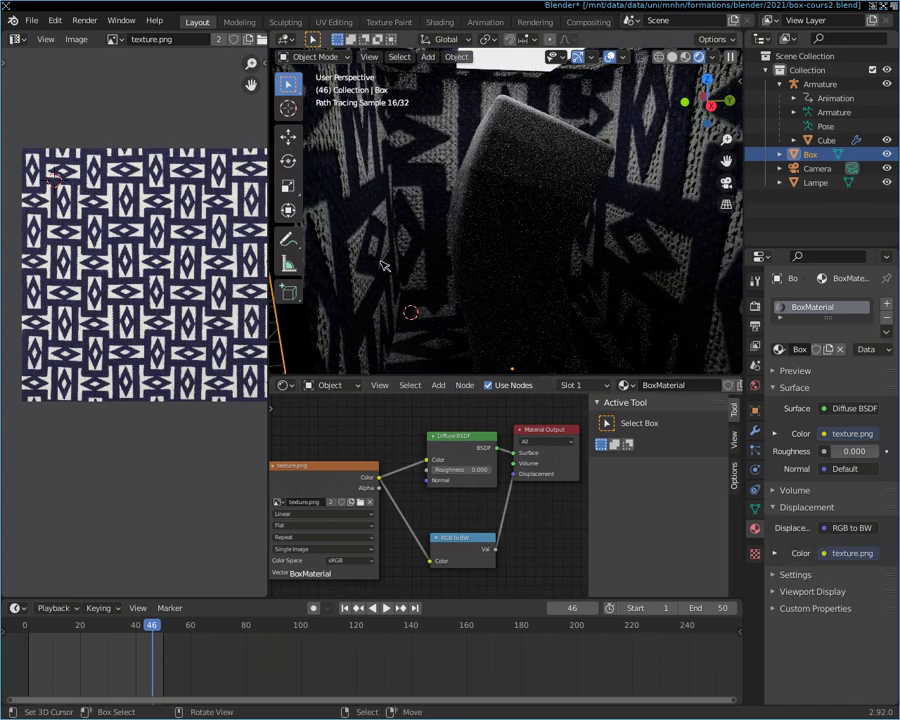
{"action": "middle_click_drag", "start_coordinate": [420, 229], "coordinate": [440, 245]}
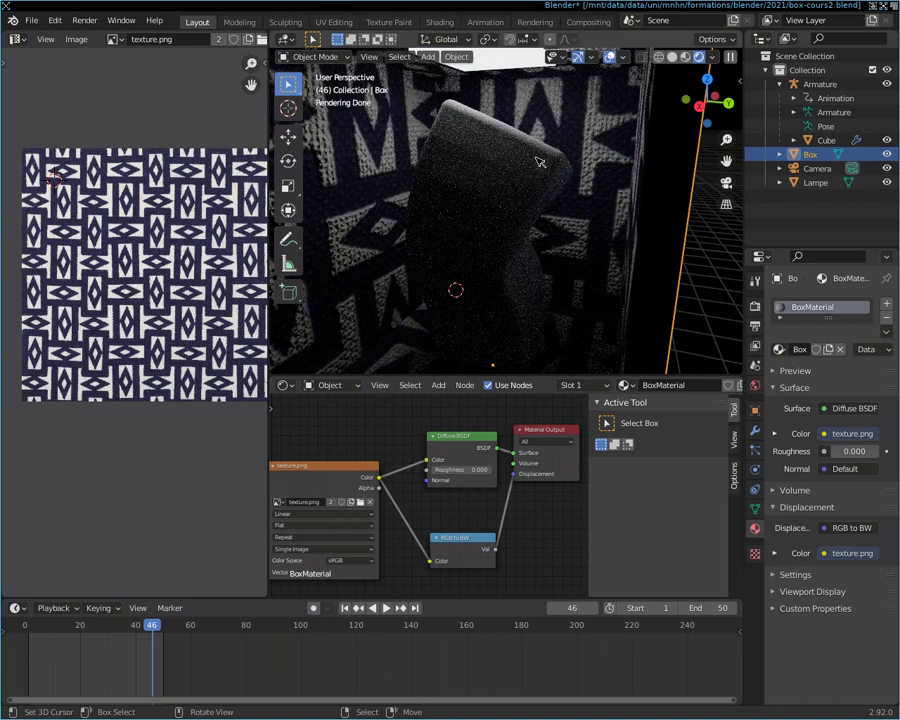
{"action": "middle_click_drag", "start_coordinate": [414, 209], "coordinate": [362, 205]}
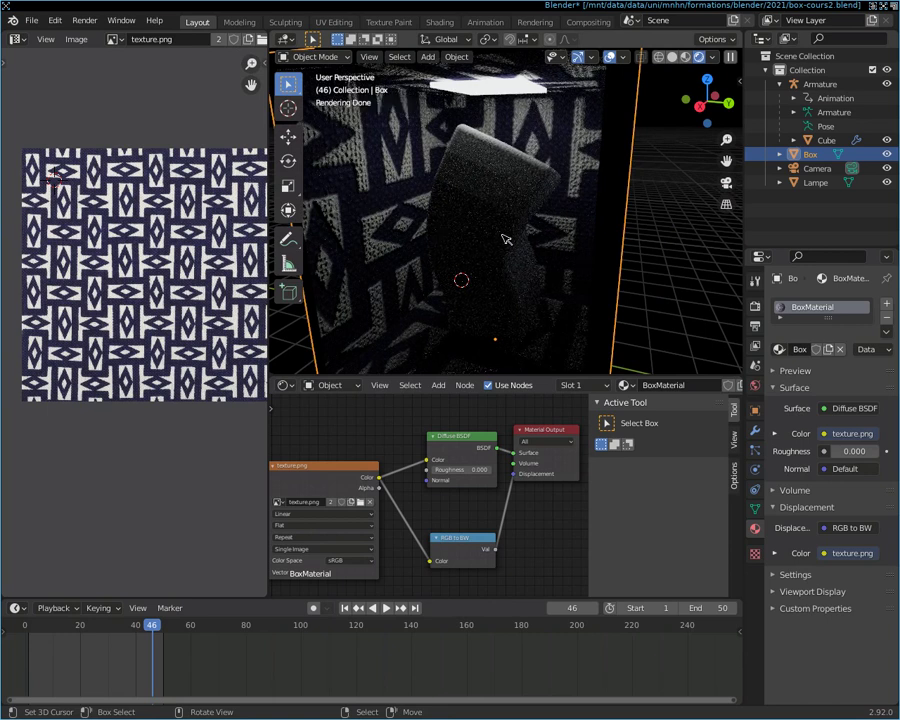
{"action": "mouse_move", "coordinate": [459, 233]}
{"action": "middle_mouse_down"}
{"action": "mouse_move", "coordinate": [508, 237]}
{"action": "mouse_move", "coordinate": [482, 245]}
{"action": "middle_mouse_up"}
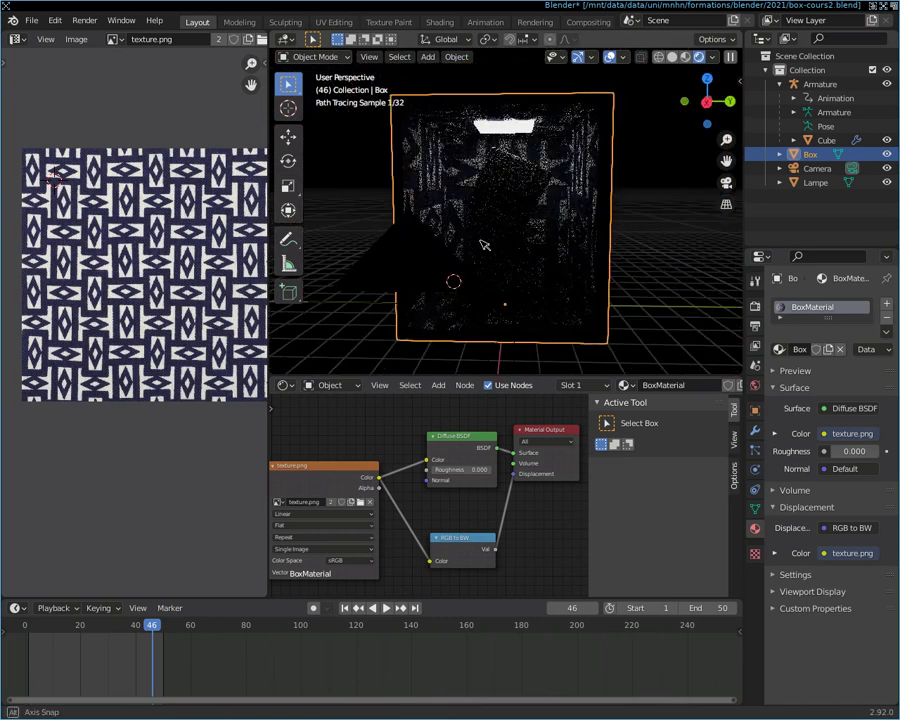
Step: Add a Geometry input node beside the image texture and shift the RGB to BW node down-right
{"action": "left_click", "coordinate": [439, 385]}
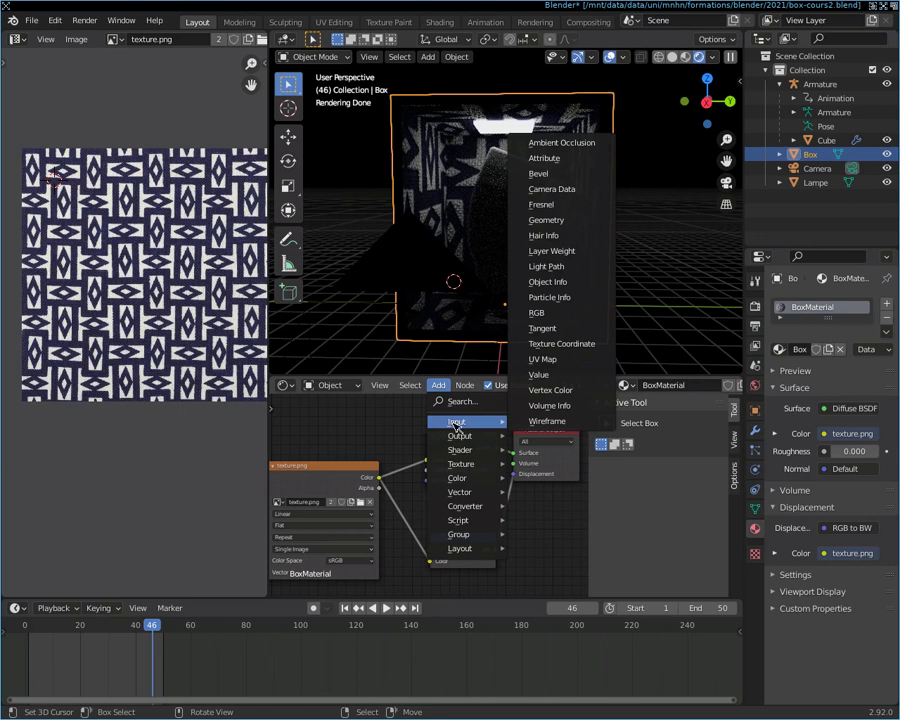
{"action": "left_click", "coordinate": [549, 220]}
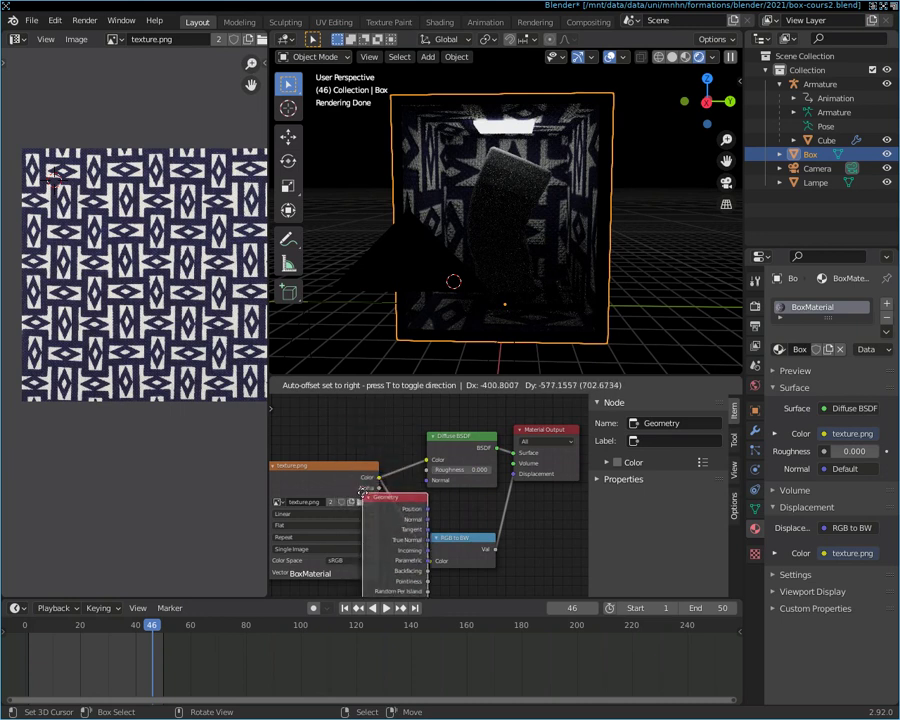
{"action": "left_click", "coordinate": [366, 489]}
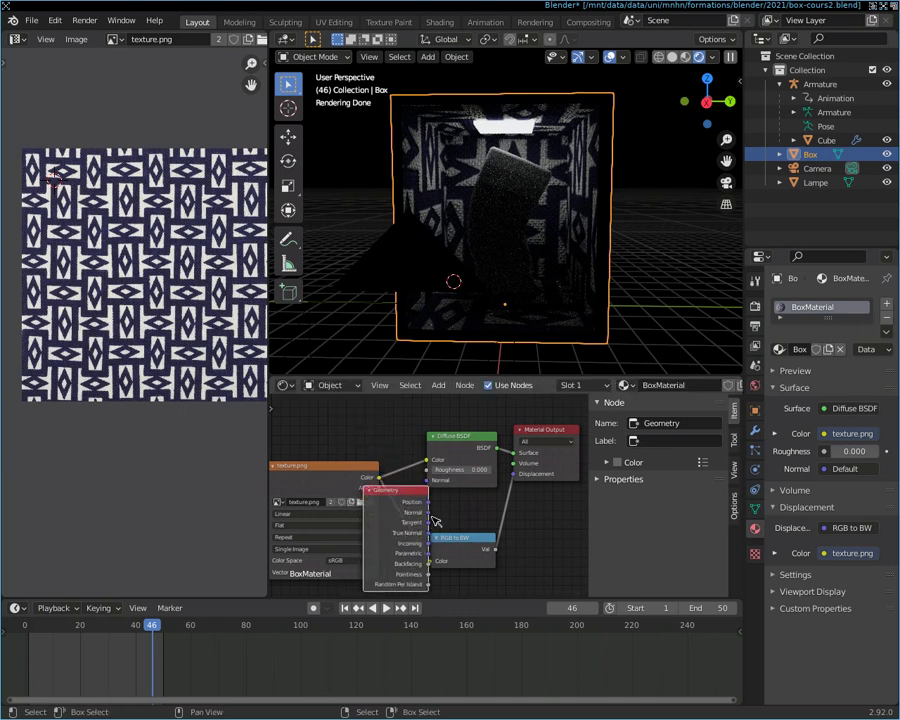
{"action": "left_click_drag", "start_coordinate": [476, 541], "coordinate": [483, 555]}
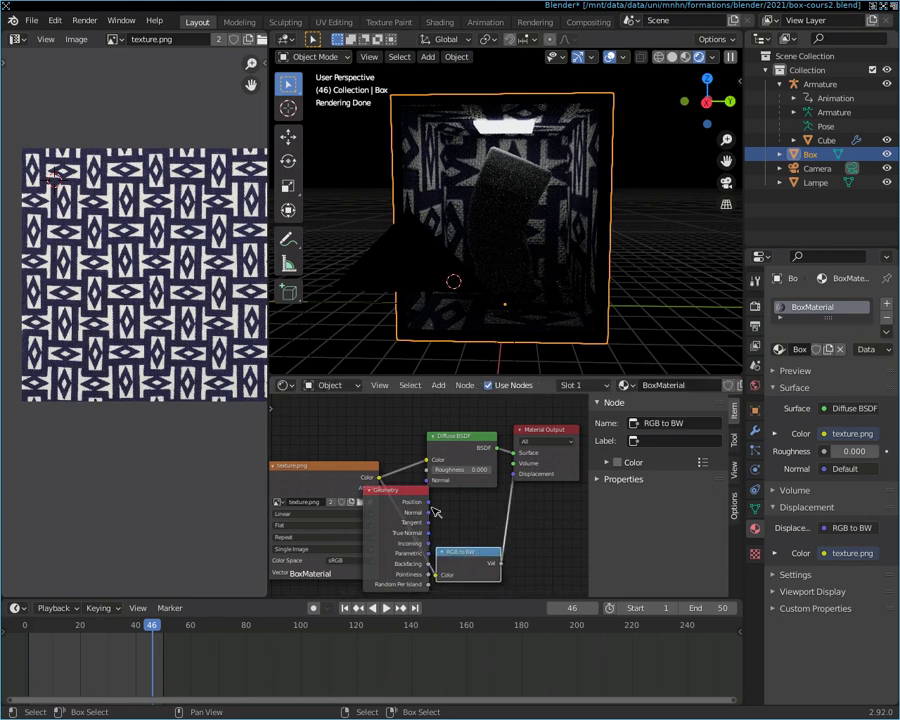
{"action": "left_click", "coordinate": [438, 385]}
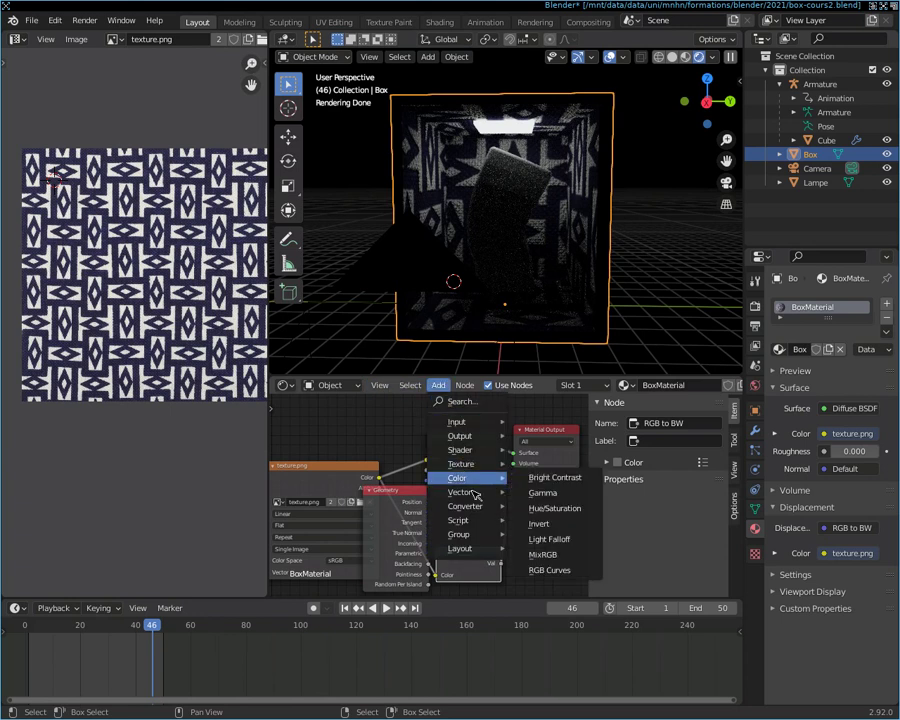
{"action": "mouse_move", "coordinate": [465, 506]}
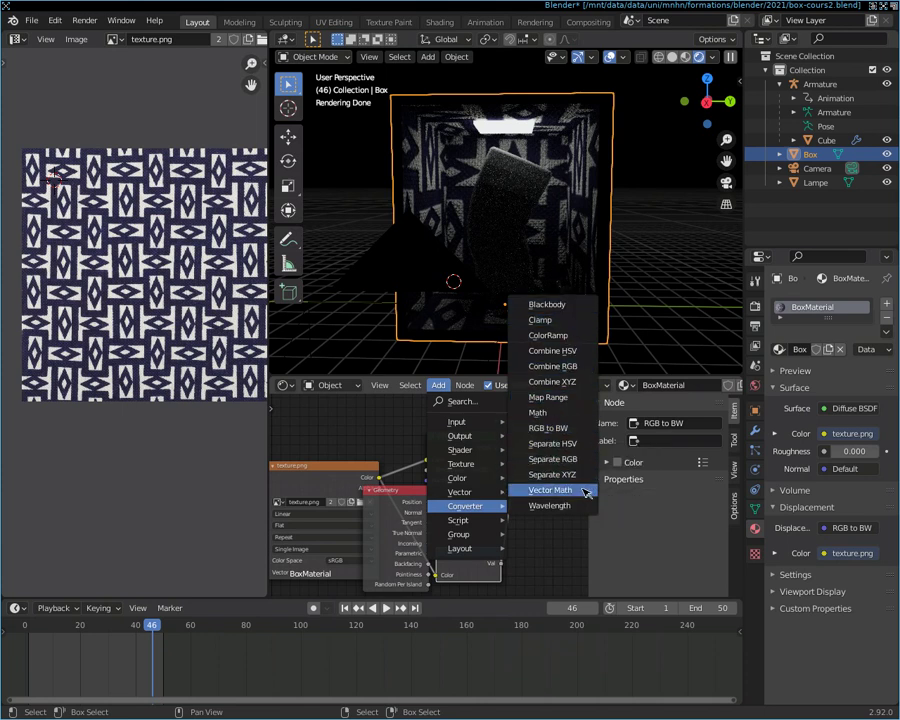
Step: Add a Vector Math node near the output and link Geometry Normal to its first Vector input
{"action": "left_click", "coordinate": [586, 492]}
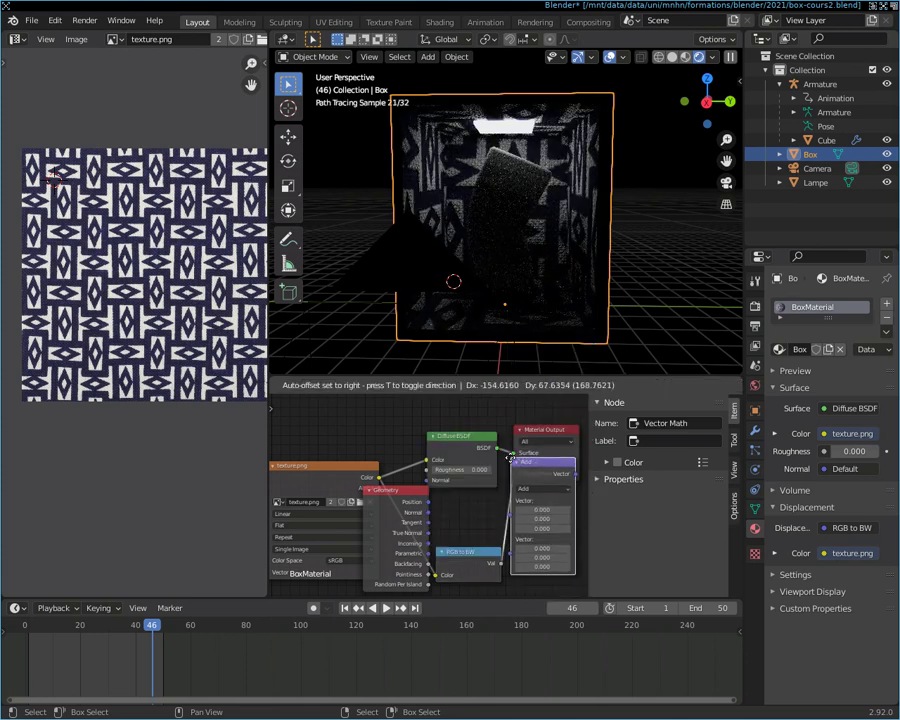
{"action": "left_click", "coordinate": [521, 490]}
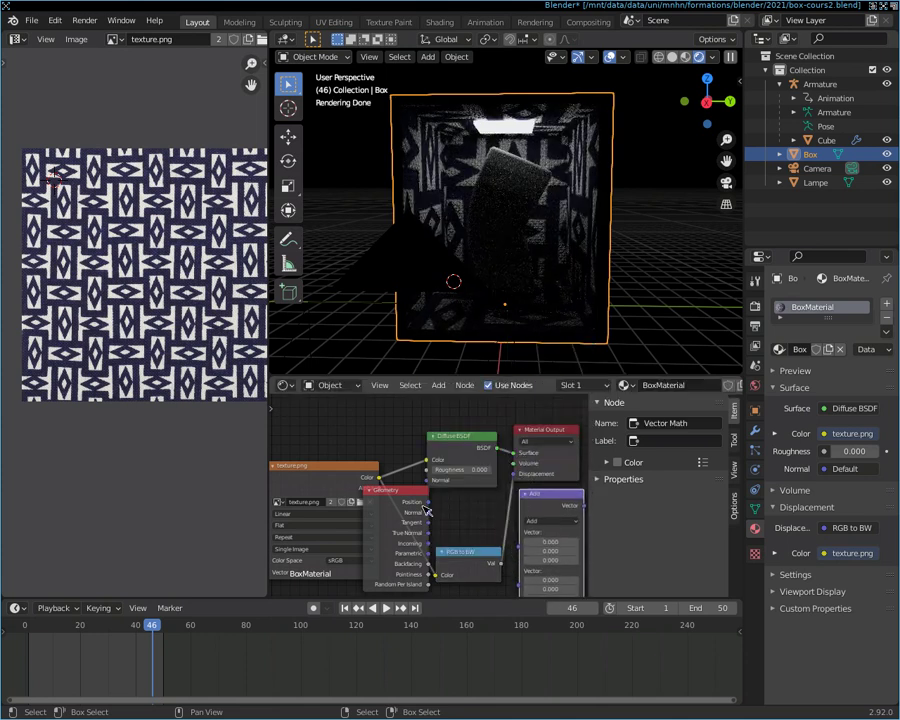
{"action": "left_click_drag", "start_coordinate": [429, 512], "coordinate": [531, 548]}
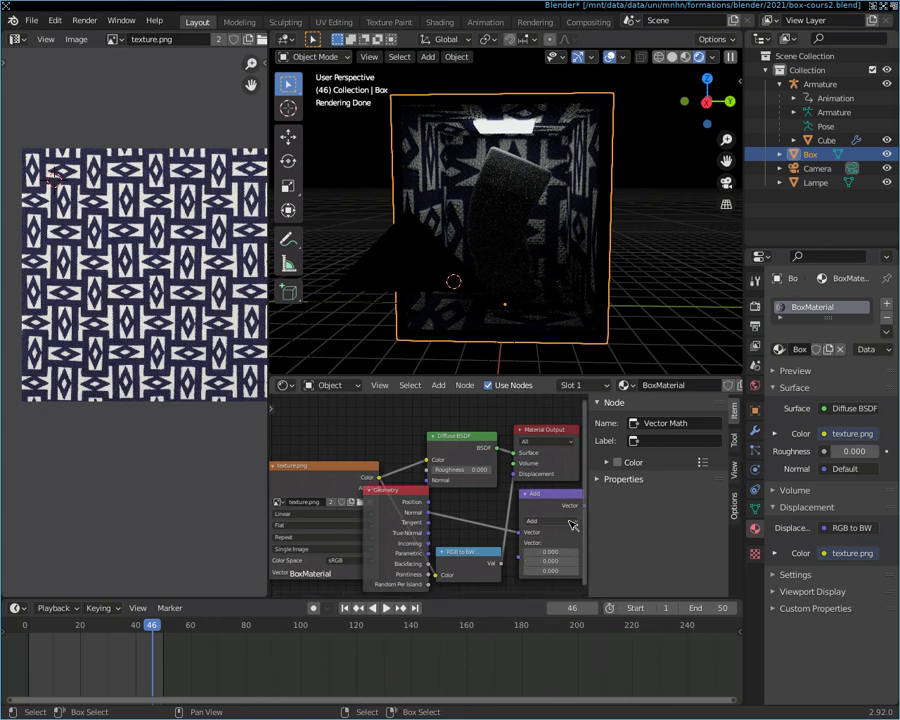
{"action": "left_click", "coordinate": [573, 524]}
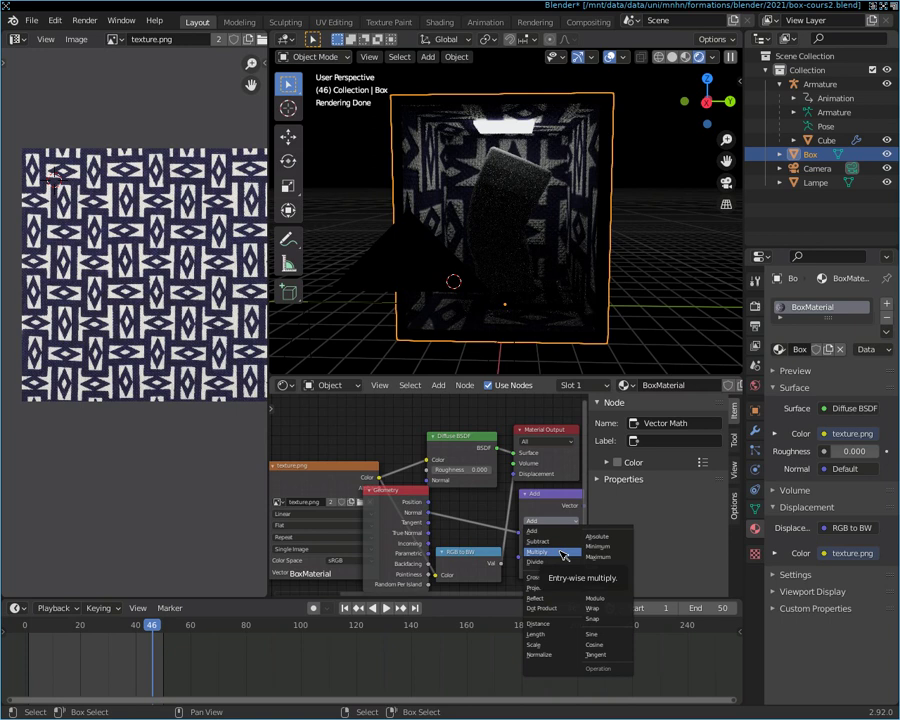
Step: Switch the Vector Math node to Multiply, feed it the RGB to BW value, and reposition it
{"action": "left_click", "coordinate": [565, 552]}
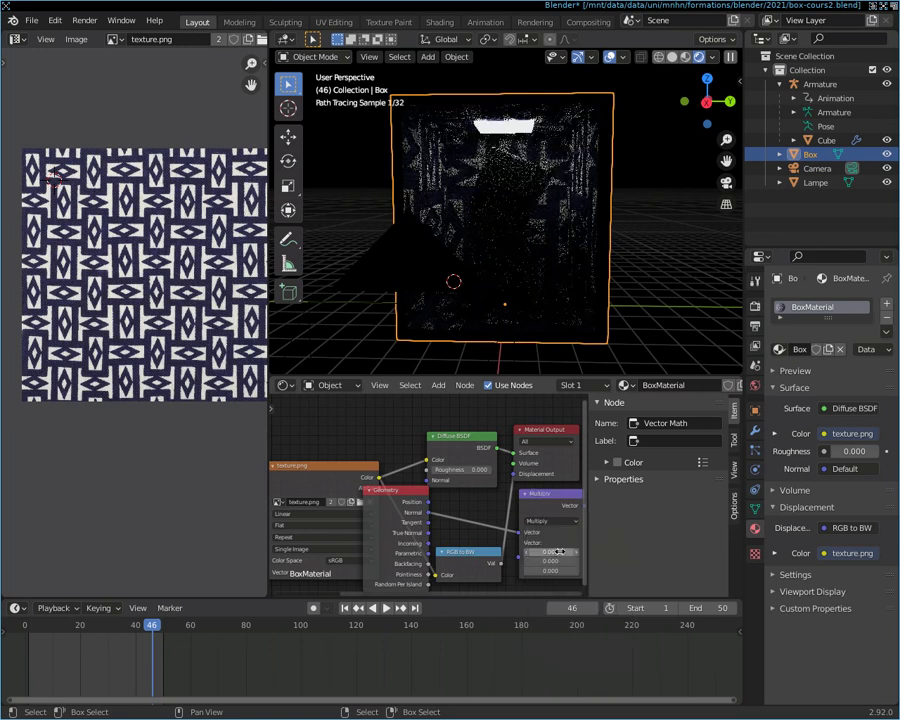
{"action": "mouse_move", "coordinate": [519, 543]}
{"action": "left_mouse_down"}
{"action": "mouse_move", "coordinate": [519, 565]}
{"action": "mouse_move", "coordinate": [518, 543]}
{"action": "left_mouse_up"}
{"action": "mouse_move", "coordinate": [575, 500]}
{"action": "left_mouse_down"}
{"action": "mouse_move", "coordinate": [503, 488]}
{"action": "mouse_move", "coordinate": [513, 473]}
{"action": "left_mouse_up"}
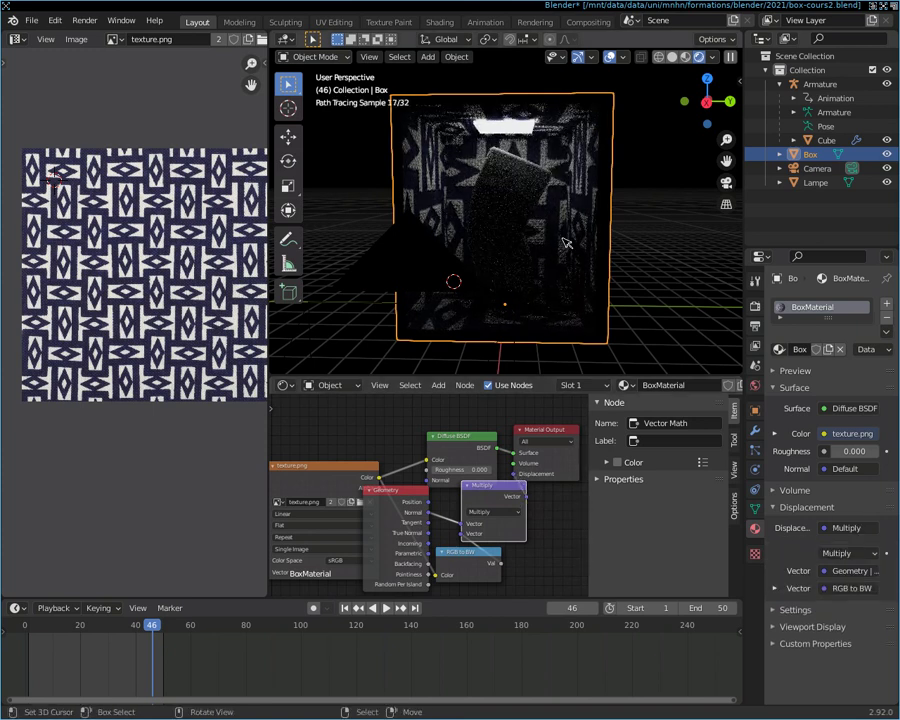
{"action": "scroll", "coordinate": [568, 240], "scroll_direction": "up", "scroll_amount": 2}
{"action": "scroll", "coordinate": [570, 236], "scroll_direction": "up", "scroll_amount": 2}
{"action": "scroll", "coordinate": [573, 232], "scroll_direction": "up", "scroll_amount": 1}
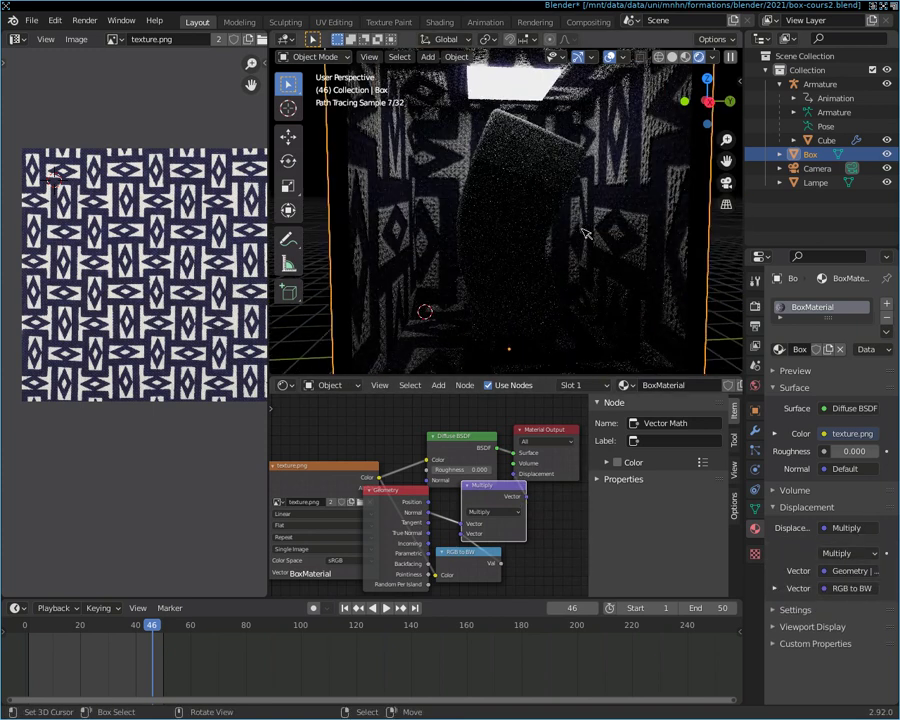
{"action": "scroll", "coordinate": [402, 205], "scroll_direction": "down", "scroll_amount": 1}
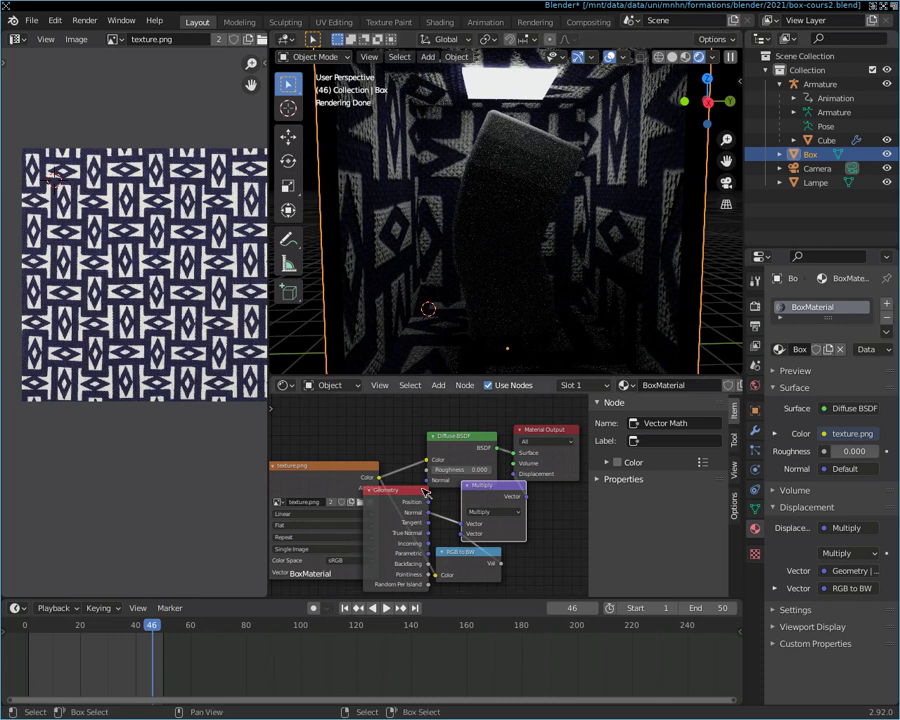
Step: Orbit and zoom around the box to inspect the displaced walls, then shift the Multiply node right
{"action": "middle_click_drag", "start_coordinate": [494, 231], "coordinate": [498, 232]}
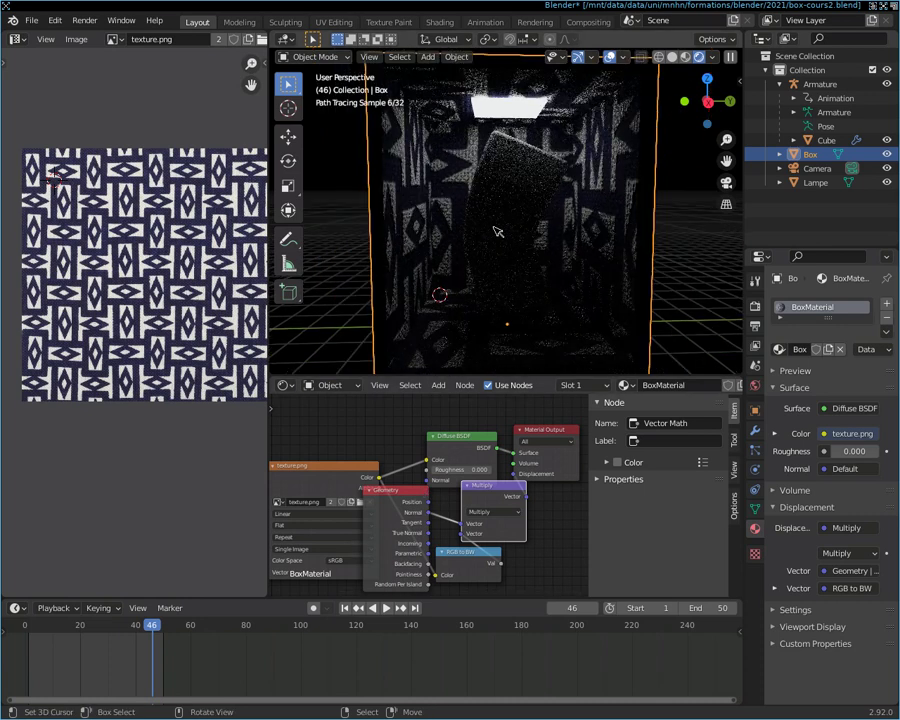
{"action": "scroll", "coordinate": [500, 230], "scroll_direction": "down", "scroll_amount": 3}
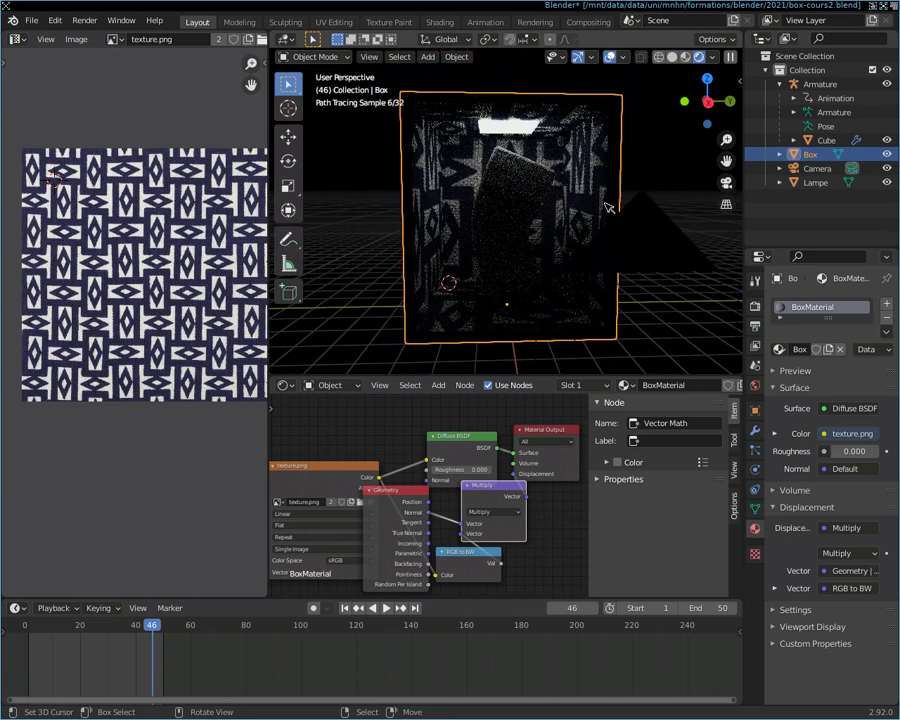
{"action": "scroll", "coordinate": [606, 207], "scroll_direction": "up", "scroll_amount": 3}
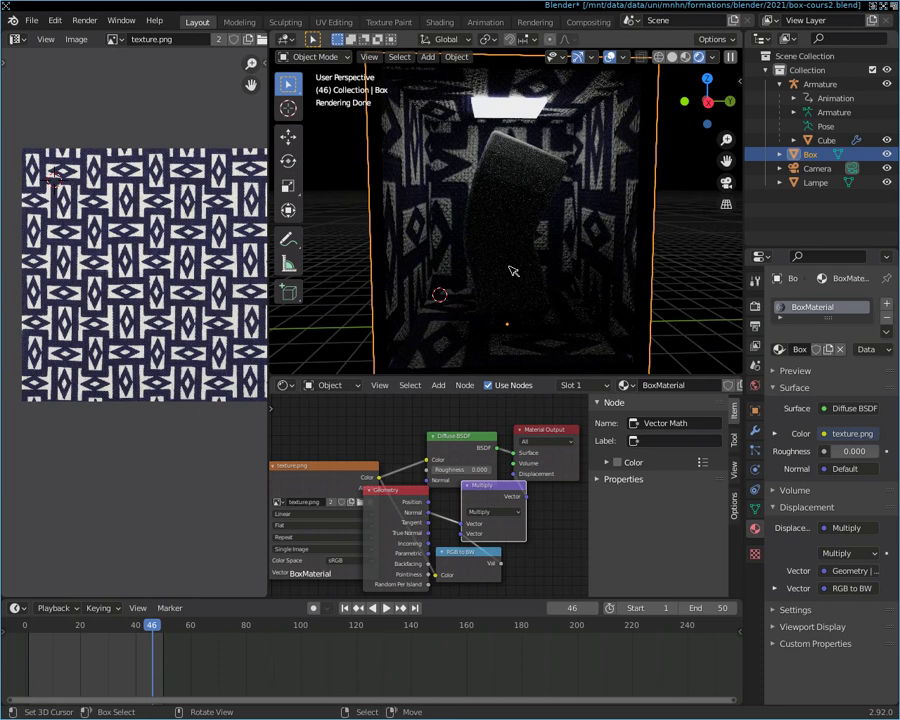
{"action": "middle_click_drag", "start_coordinate": [424, 244], "coordinate": [617, 199]}
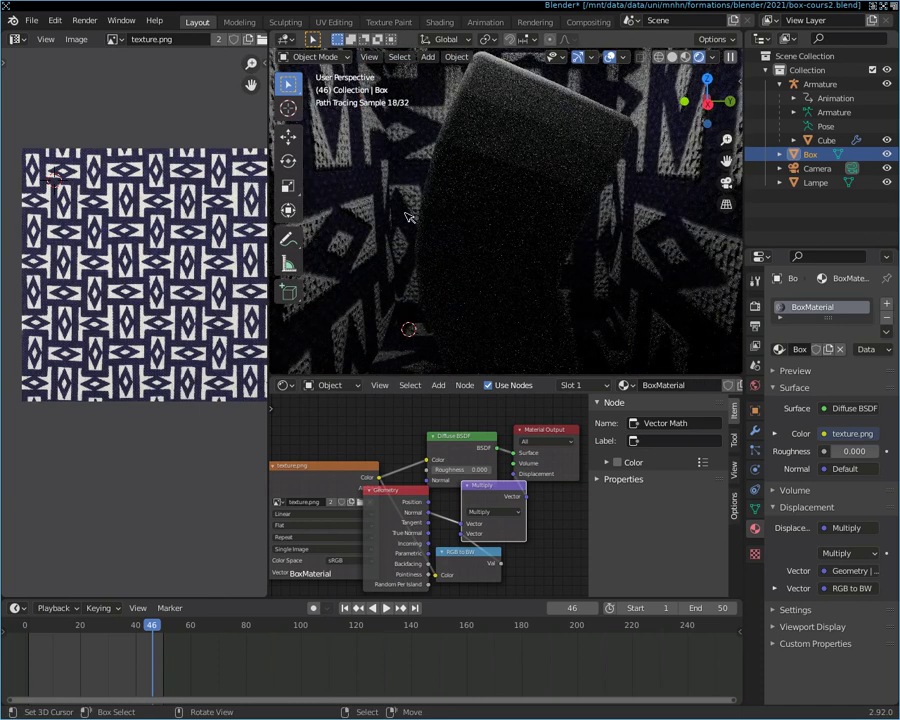
{"action": "middle_click_drag", "start_coordinate": [316, 216], "coordinate": [414, 213]}
{"action": "scroll", "coordinate": [414, 213], "scroll_direction": "down", "scroll_amount": 3}
{"action": "scroll", "coordinate": [414, 213], "scroll_direction": "down", "scroll_amount": 2}
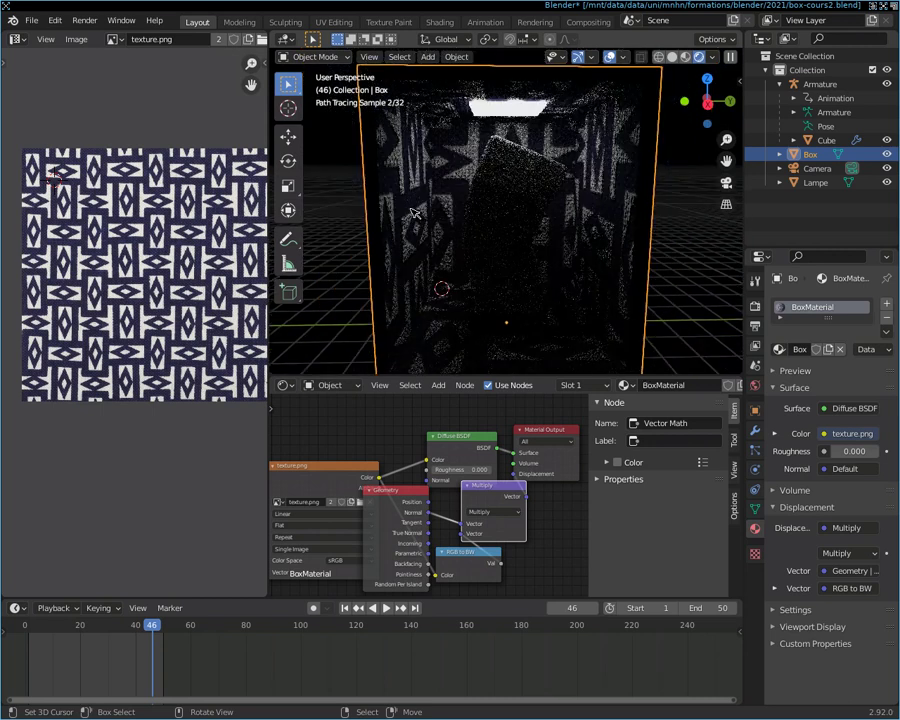
{"action": "left_click_drag", "start_coordinate": [503, 489], "coordinate": [548, 491]}
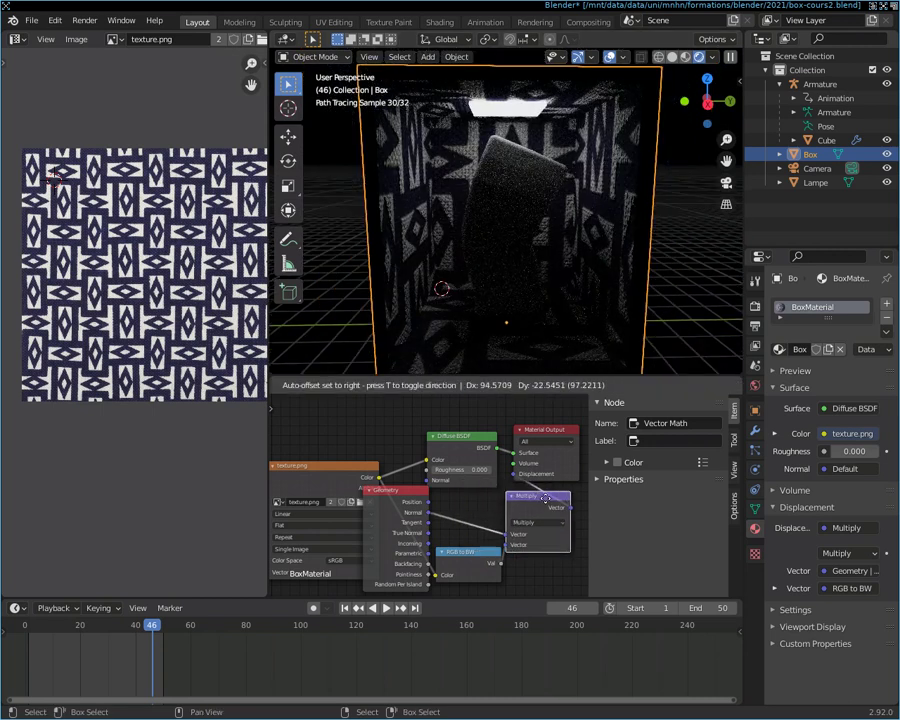
Step: Rearrange the BoxMaterial nodes: Geometry up, RGB to BW down-left, Multiply beside the Diffuse BSDF
{"action": "left_click_drag", "start_coordinate": [282, 431], "coordinate": [308, 433]}
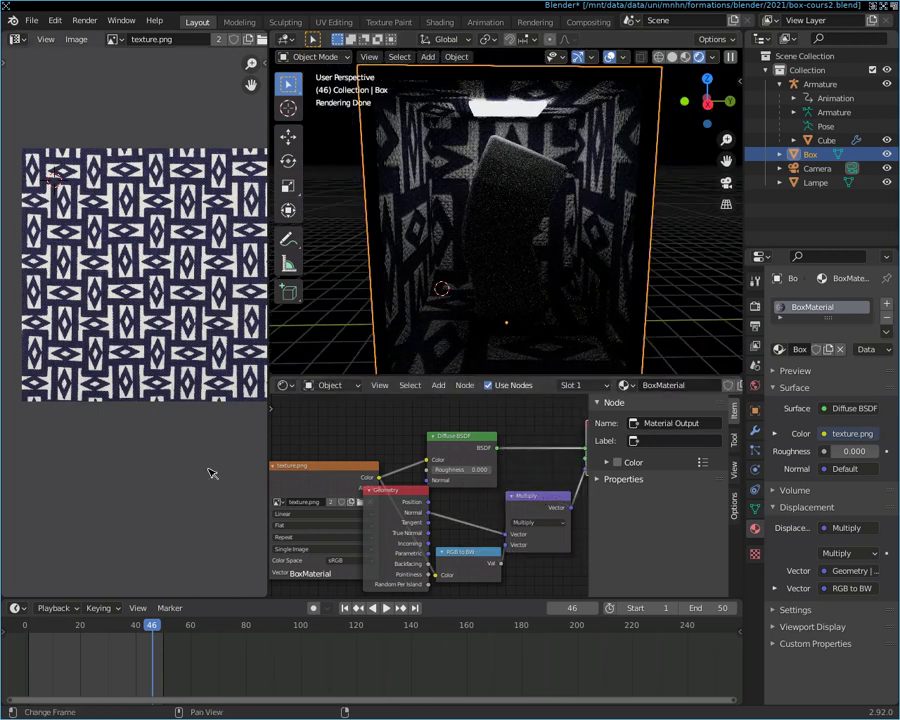
{"action": "mouse_move", "coordinate": [396, 490]}
{"action": "left_mouse_down"}
{"action": "mouse_move", "coordinate": [378, 413]}
{"action": "mouse_move", "coordinate": [424, 518]}
{"action": "mouse_move", "coordinate": [416, 492]}
{"action": "mouse_move", "coordinate": [444, 497]}
{"action": "left_mouse_up"}
{"action": "mouse_move", "coordinate": [482, 552]}
{"action": "left_mouse_down"}
{"action": "mouse_move", "coordinate": [447, 573]}
{"action": "mouse_move", "coordinate": [485, 591]}
{"action": "left_mouse_up"}
{"action": "left_click_drag", "start_coordinate": [527, 497], "coordinate": [532, 414]}
{"action": "left_click_drag", "start_coordinate": [449, 503], "coordinate": [469, 502]}
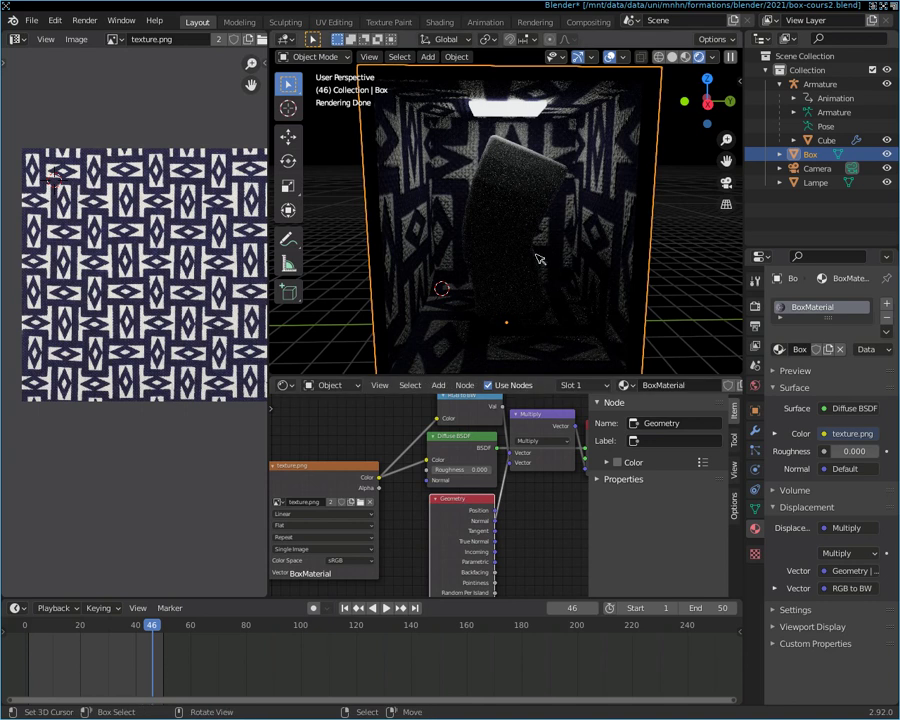
Step: Orbit and zoom out to a frontal view of the whole box, keeping Blender's window maximized
{"action": "middle_click_drag", "start_coordinate": [500, 275], "coordinate": [476, 243]}
{"action": "scroll", "coordinate": [496, 250], "scroll_direction": "down", "scroll_amount": 3}
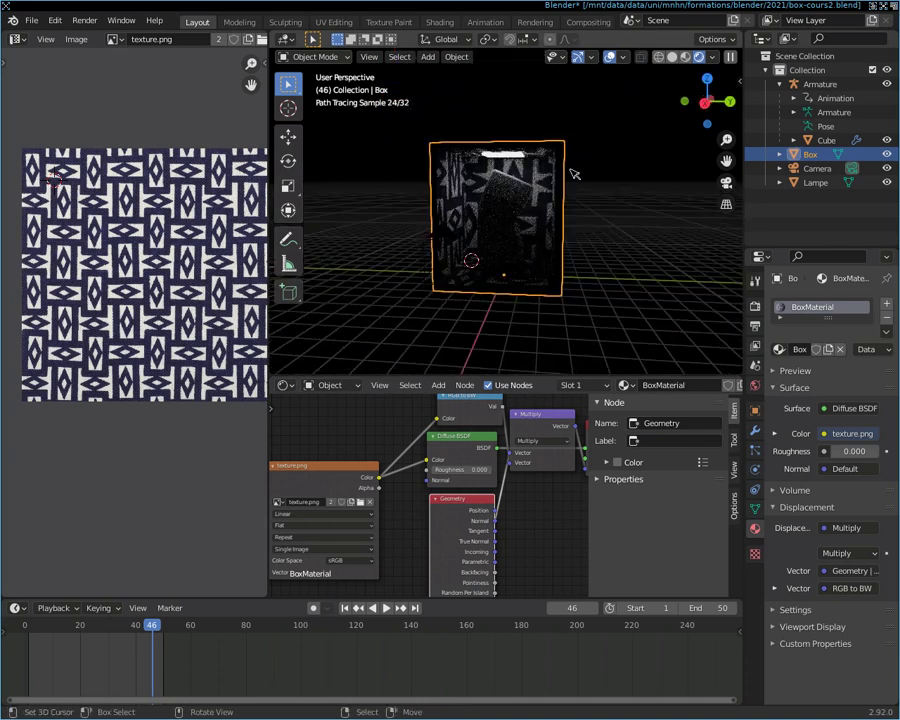
{"action": "left_click_drag", "start_coordinate": [418, 5], "coordinate": [624, 163]}
{"action": "double_click", "coordinate": [624, 163]}
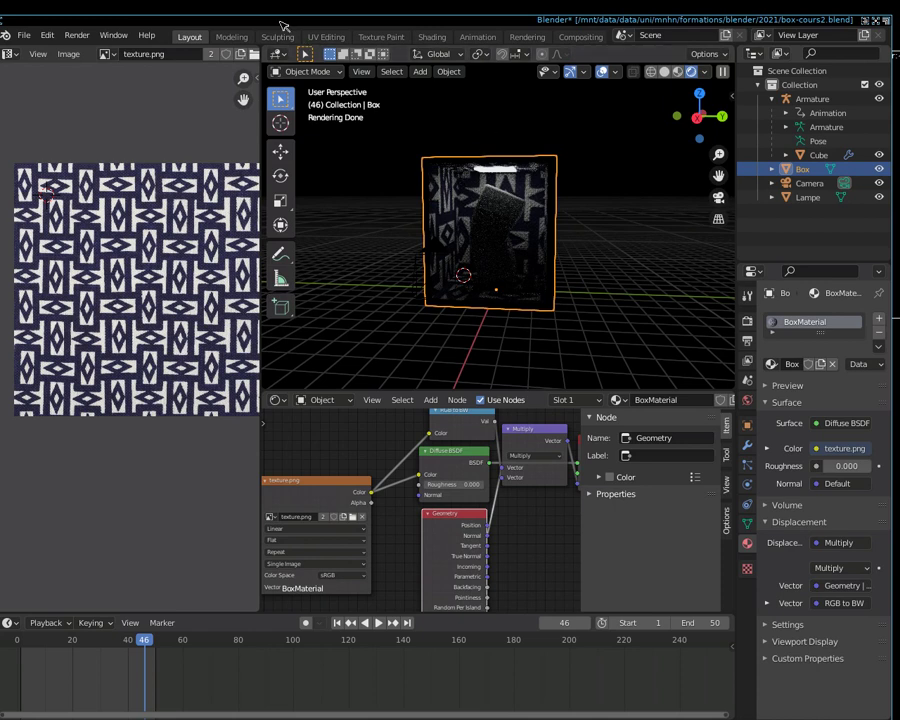
{"action": "left_click_drag", "start_coordinate": [196, 16], "coordinate": [283, 23]}
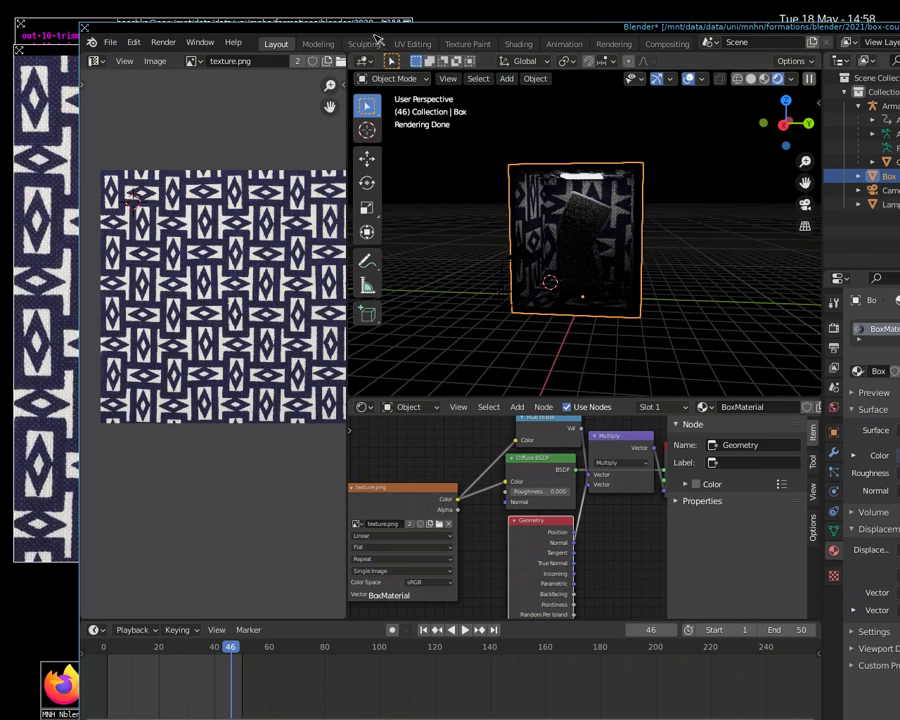
Step: Save As with the file name changed from box-cours2 to box-cours3.blend
{"action": "left_click", "coordinate": [110, 43]}
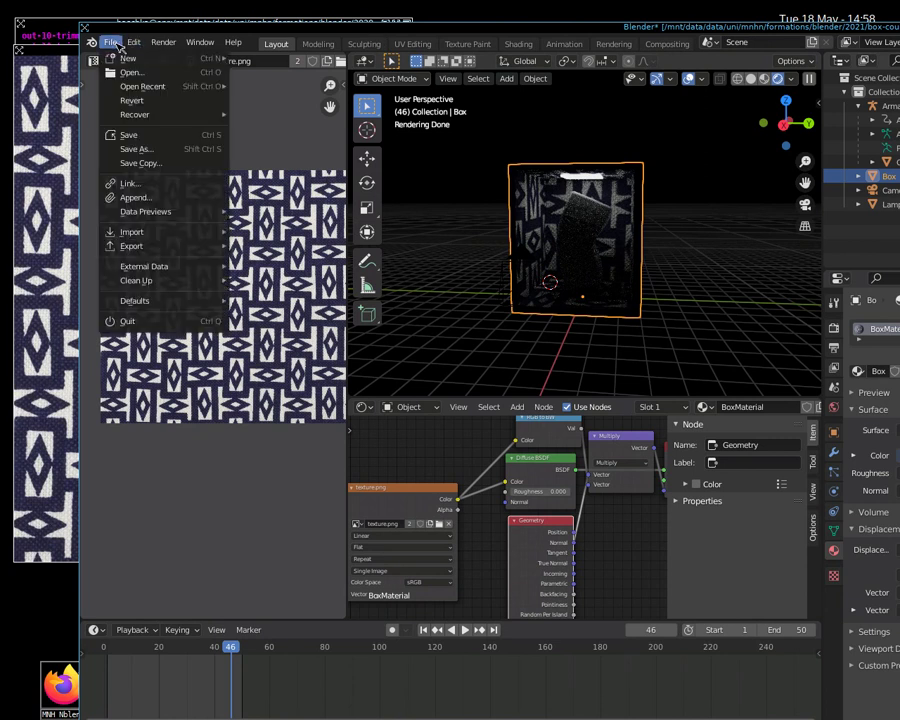
{"action": "left_click", "coordinate": [110, 43]}
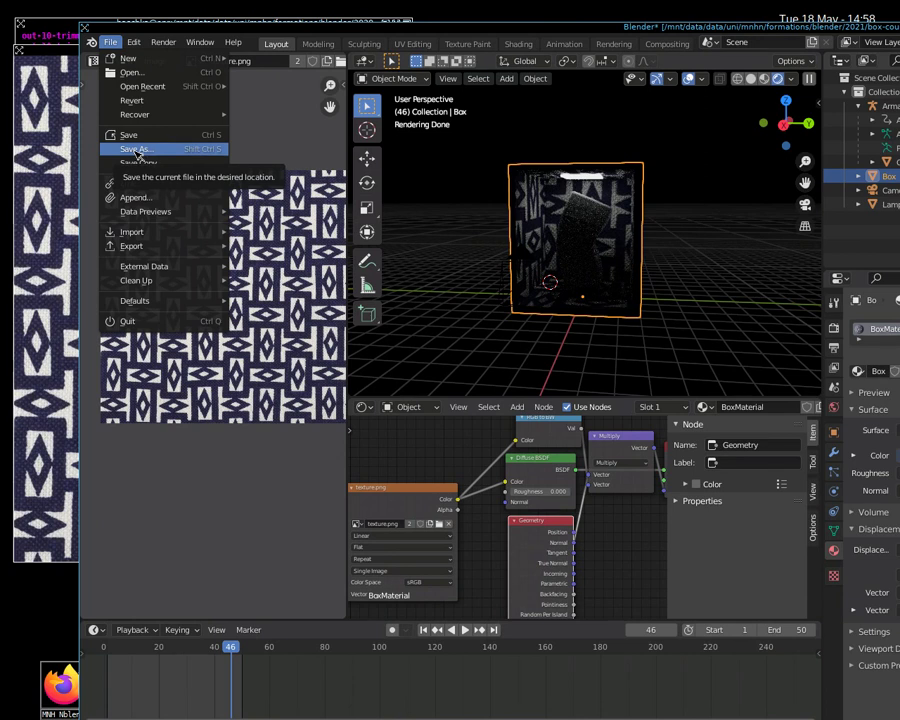
{"action": "left_click", "coordinate": [138, 150]}
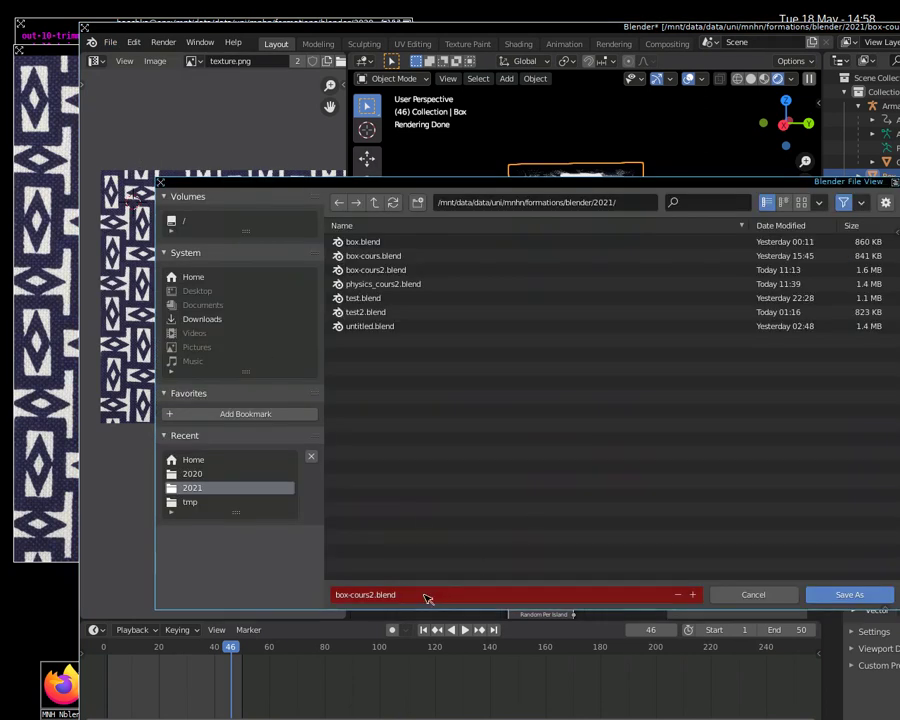
{"action": "left_click", "coordinate": [368, 598]}
{"action": "left_click", "coordinate": [371, 597]}
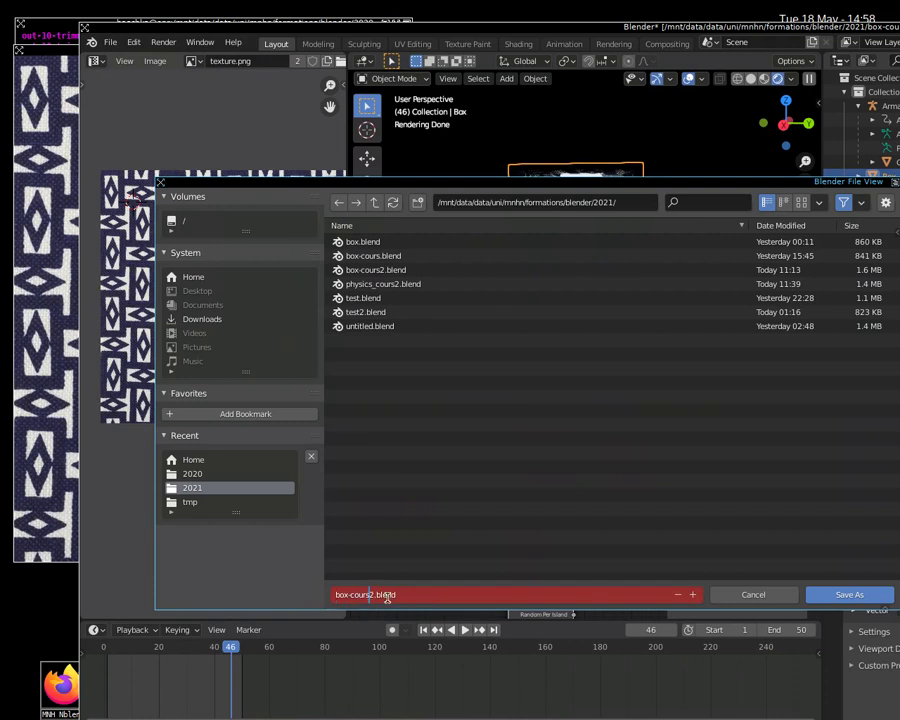
{"action": "key", "text": "BackSpace"}
{"action": "type", "text": "3"}
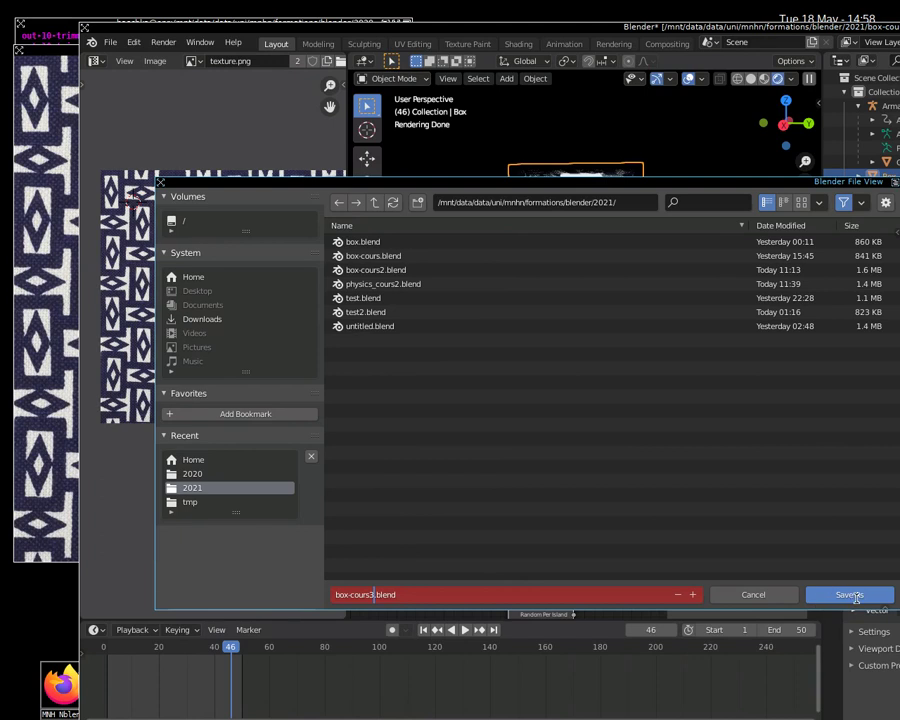
{"action": "left_click", "coordinate": [855, 599]}
{"action": "left_click", "coordinate": [852, 597]}
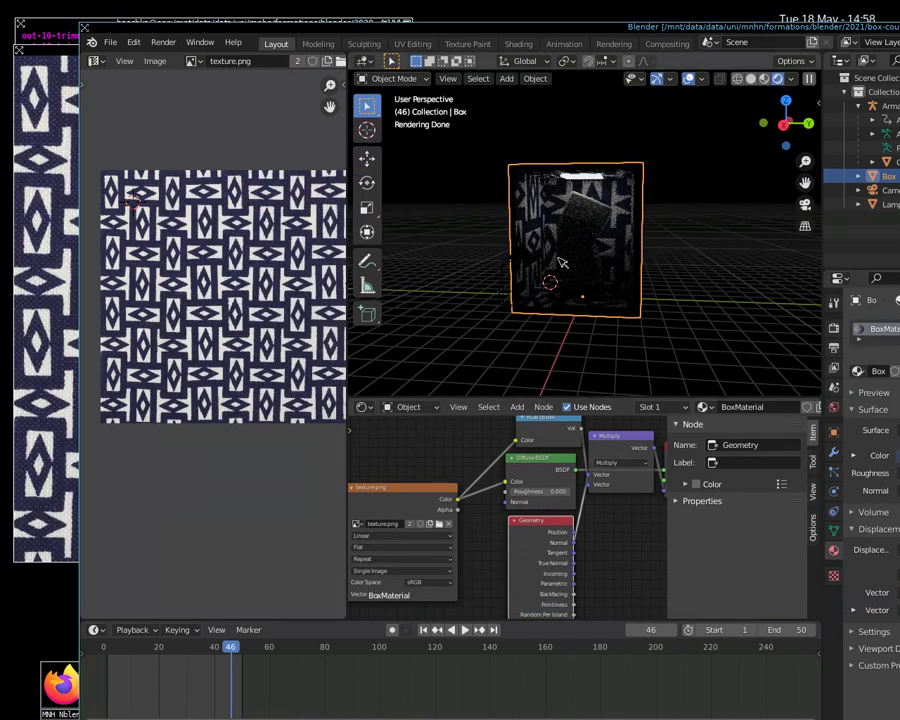
Step: Zoom the rendered viewport in so the box's textured, displaced walls fill more of the view
{"action": "scroll", "coordinate": [562, 262], "scroll_direction": "up", "scroll_amount": 1}
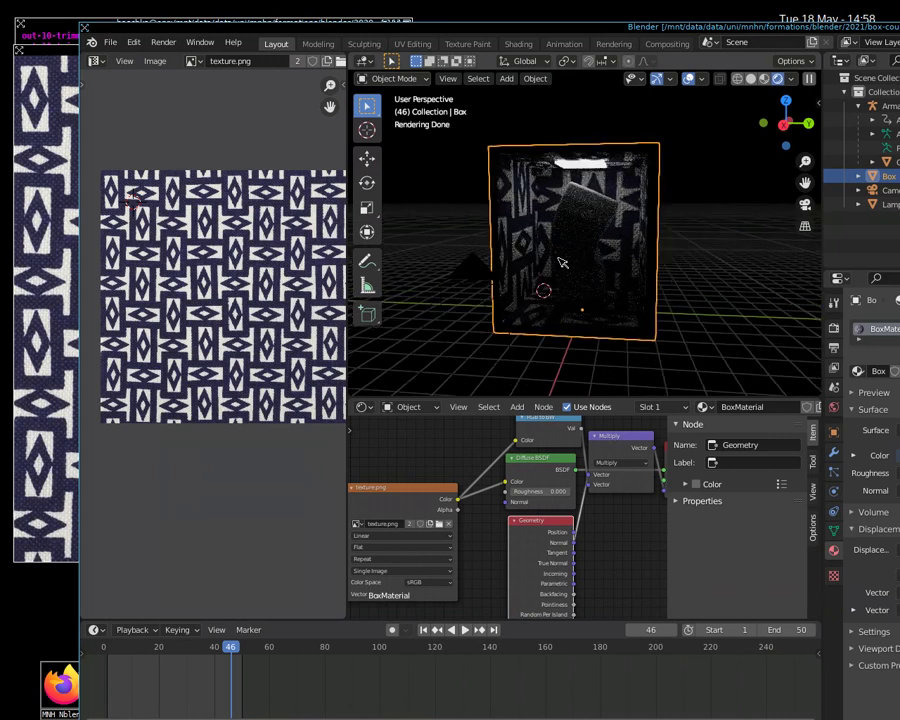
{"action": "scroll", "coordinate": [562, 262], "scroll_direction": "up", "scroll_amount": 1}
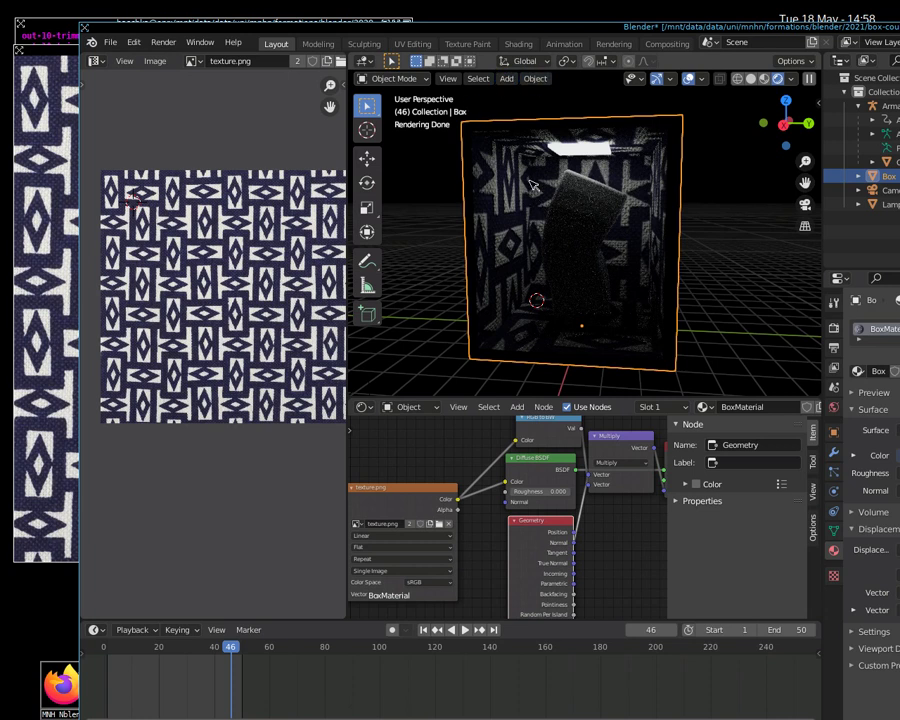
Step: In Edit Mode, shift the UV square's top-right corner slightly in the UV Editor
{"action": "key", "text": "Tab"}
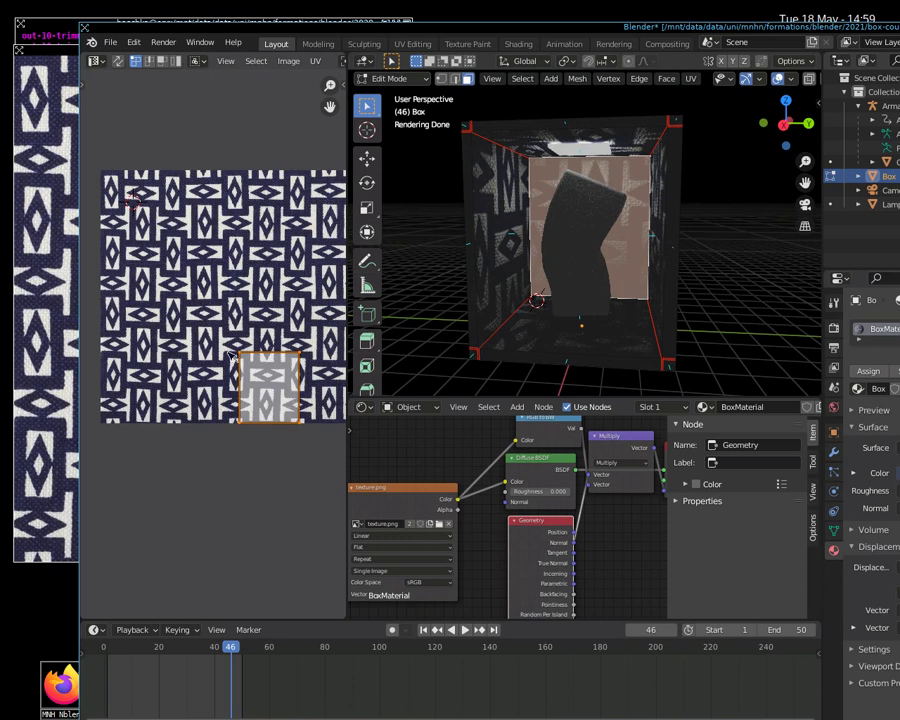
{"action": "left_click", "coordinate": [305, 358]}
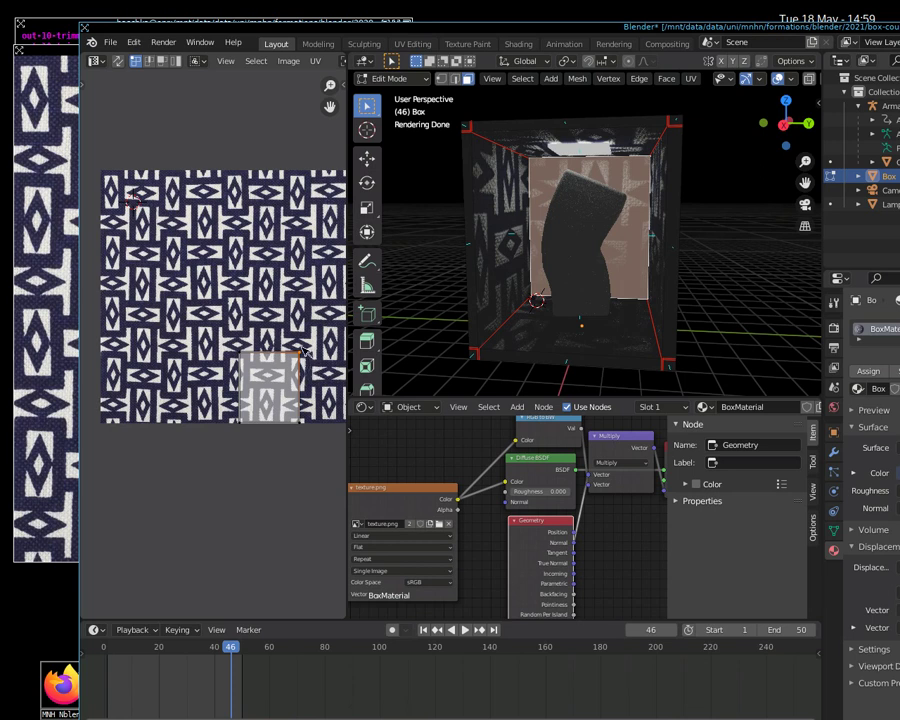
{"action": "key", "text": "g"}
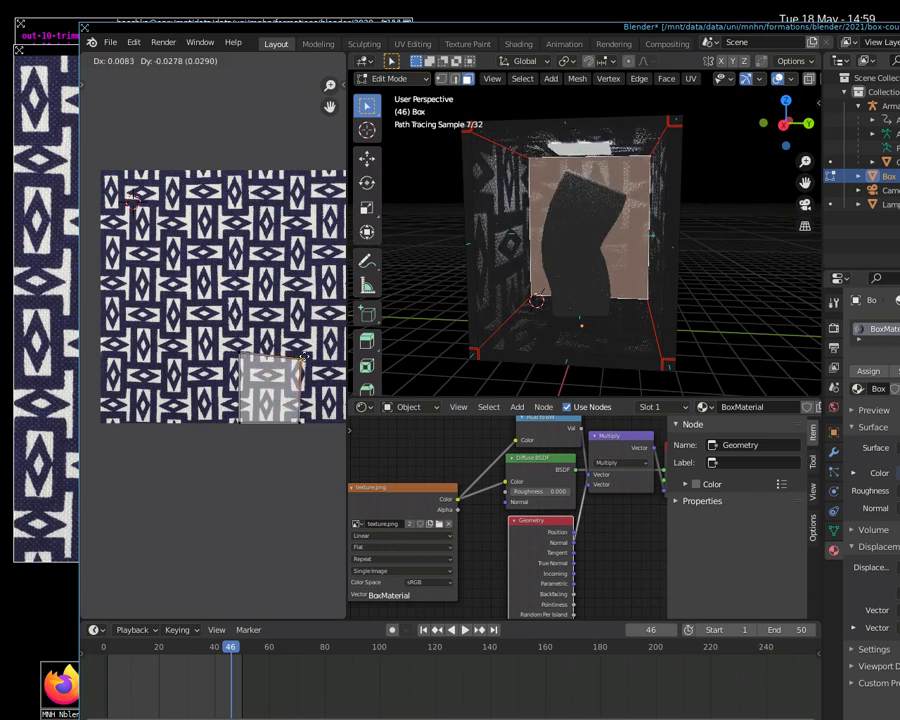
{"action": "left_click", "coordinate": [302, 357]}
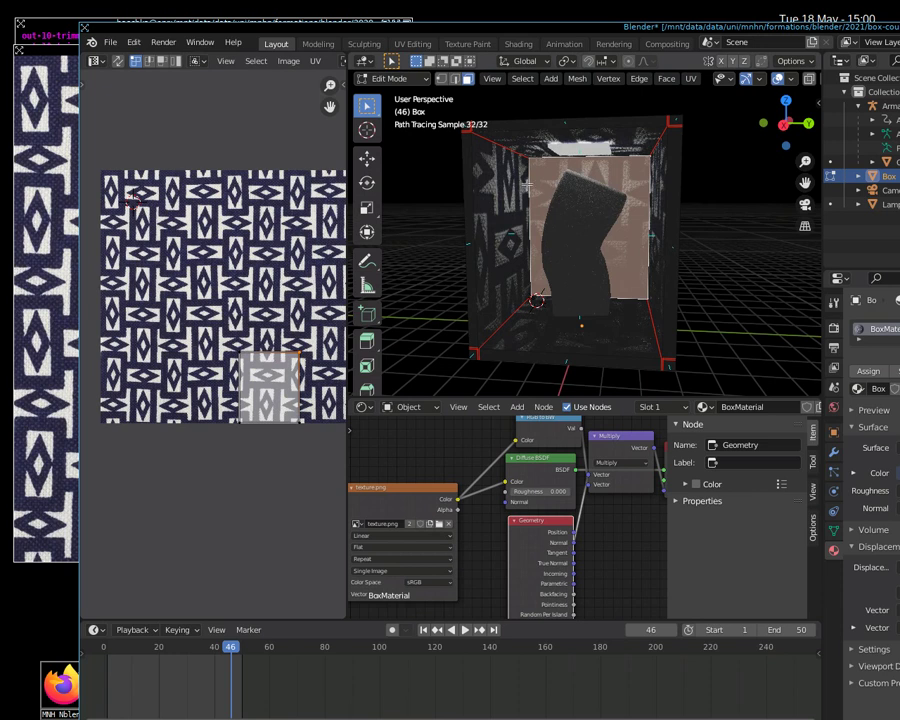
{"action": "scroll", "coordinate": [627, 268], "scroll_direction": "down", "scroll_amount": 2}
{"action": "right_click", "coordinate": [243, 155], "text": "shift"}
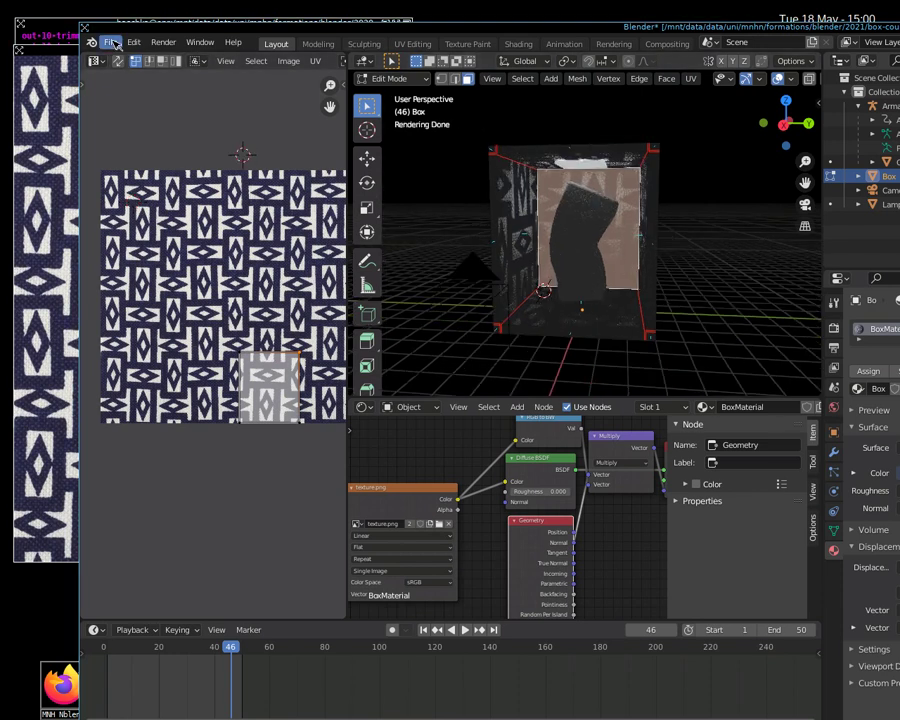
Step: Open the recent file box-with-armature.blend, saving the current file's changes first
{"action": "left_click", "coordinate": [112, 42]}
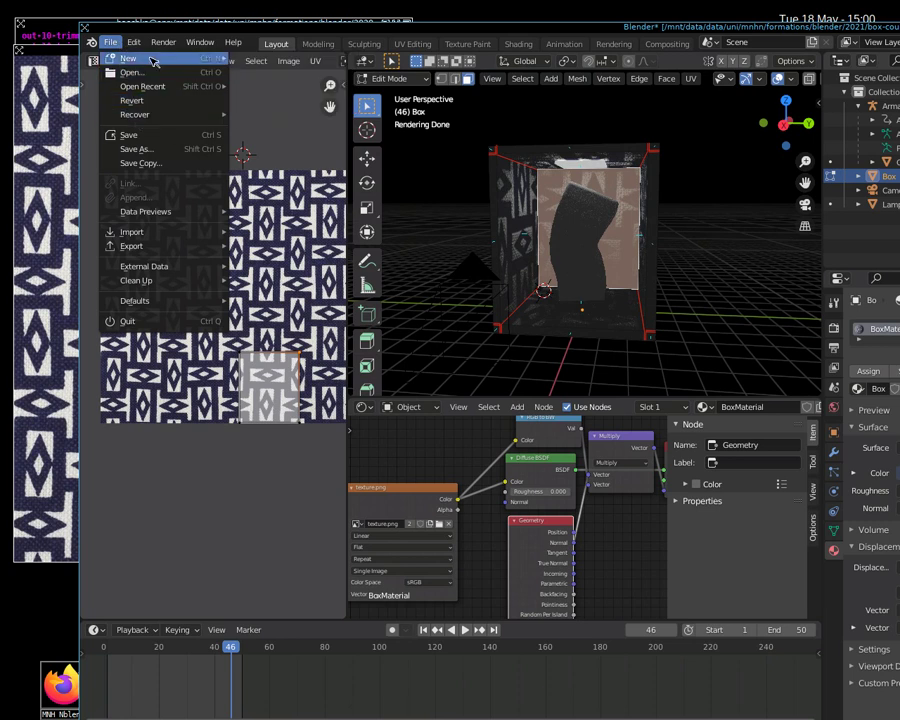
{"action": "mouse_move", "coordinate": [143, 86]}
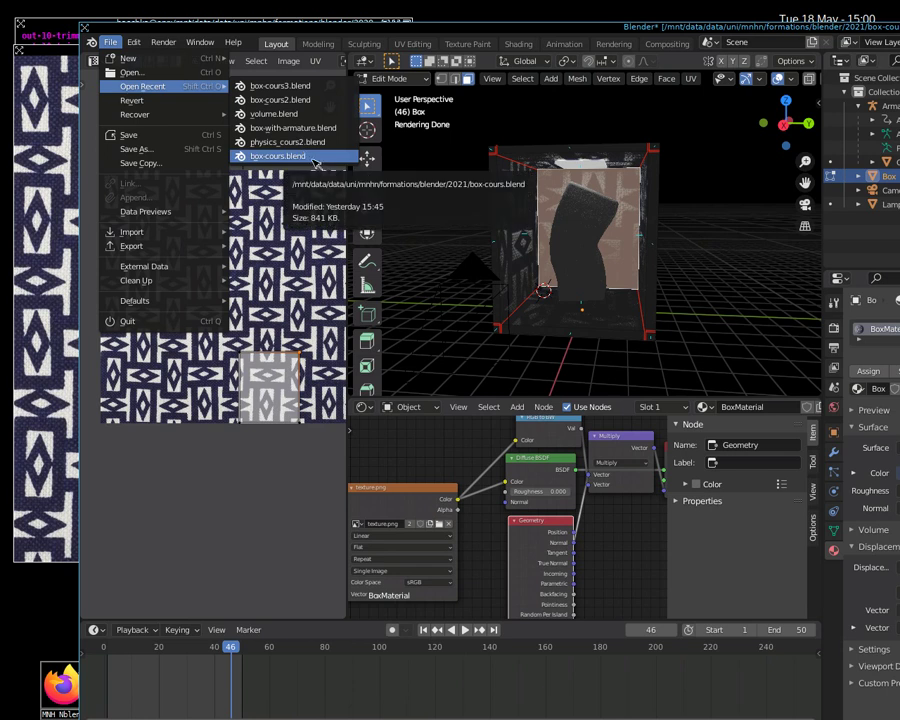
{"action": "left_click", "coordinate": [300, 128]}
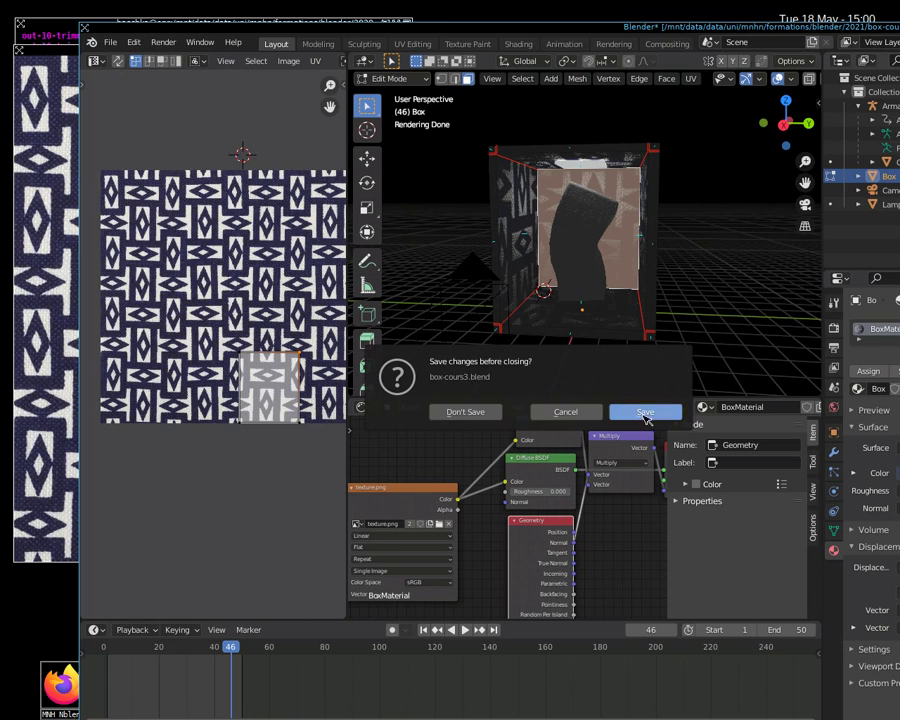
{"action": "left_click", "coordinate": [646, 418]}
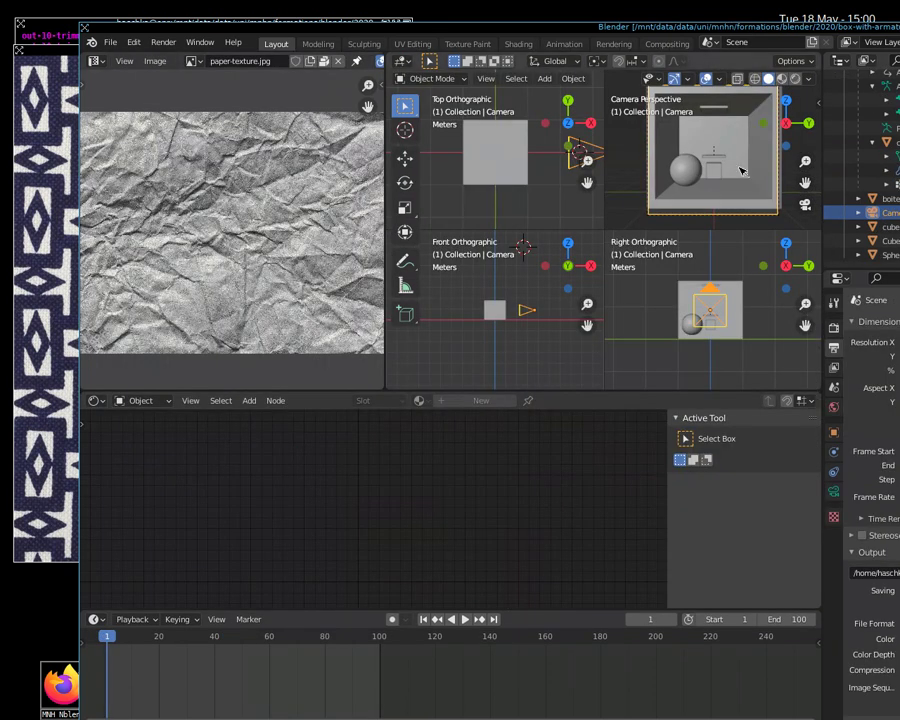
Step: Select the boite object, enter Edit Mode, and turn off quad view with 'toggle quad'
{"action": "scroll", "coordinate": [741, 170], "scroll_direction": "up", "scroll_amount": 2}
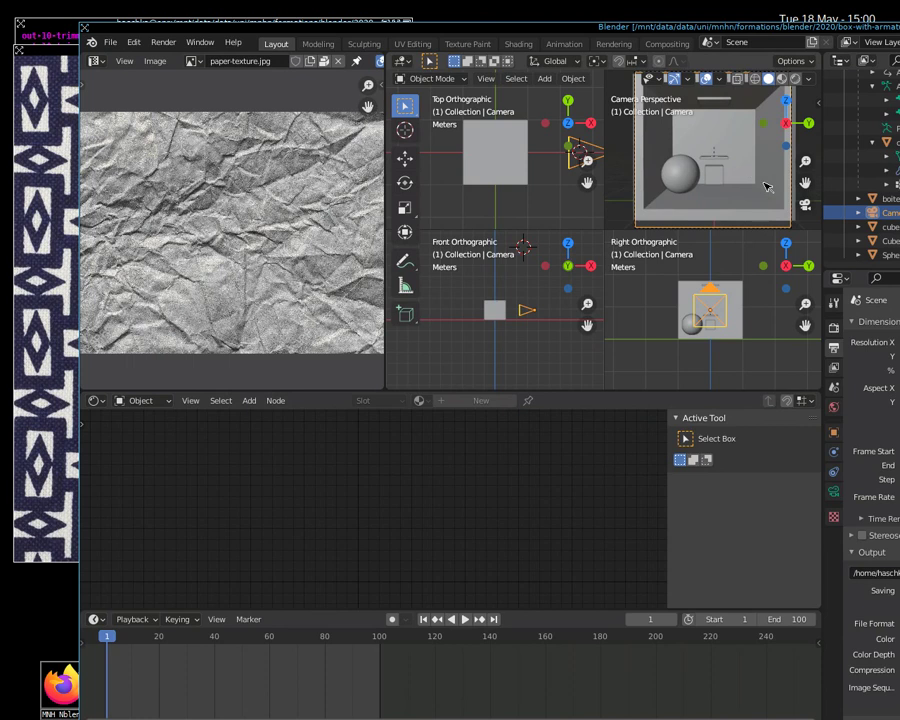
{"action": "left_click_drag", "start_coordinate": [766, 186], "coordinate": [640, 204], "text": "alt"}
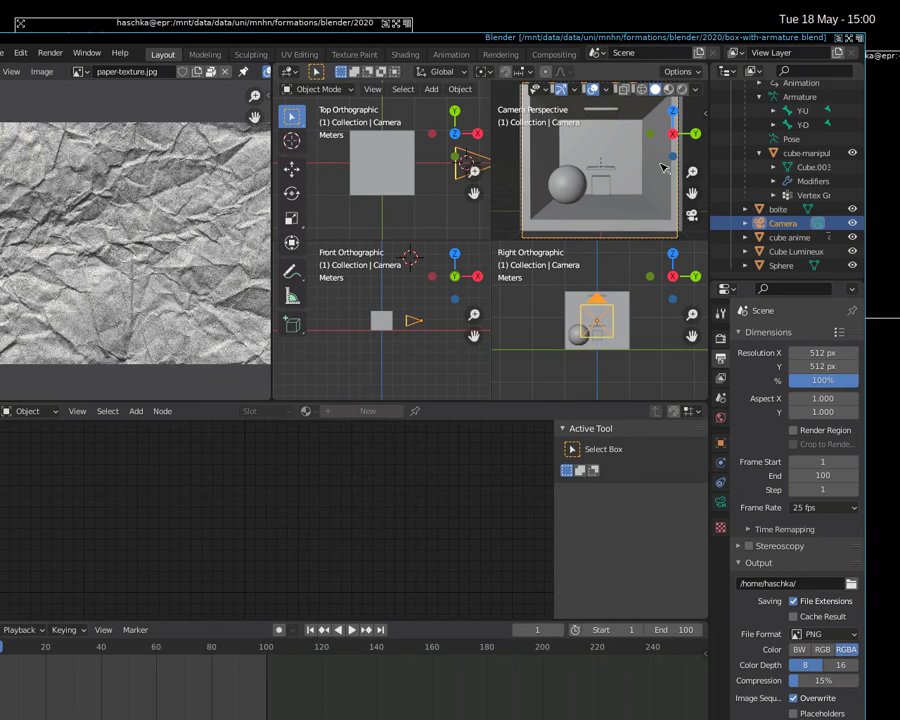
{"action": "left_click", "coordinate": [660, 167]}
{"action": "key", "text": "Tab"}
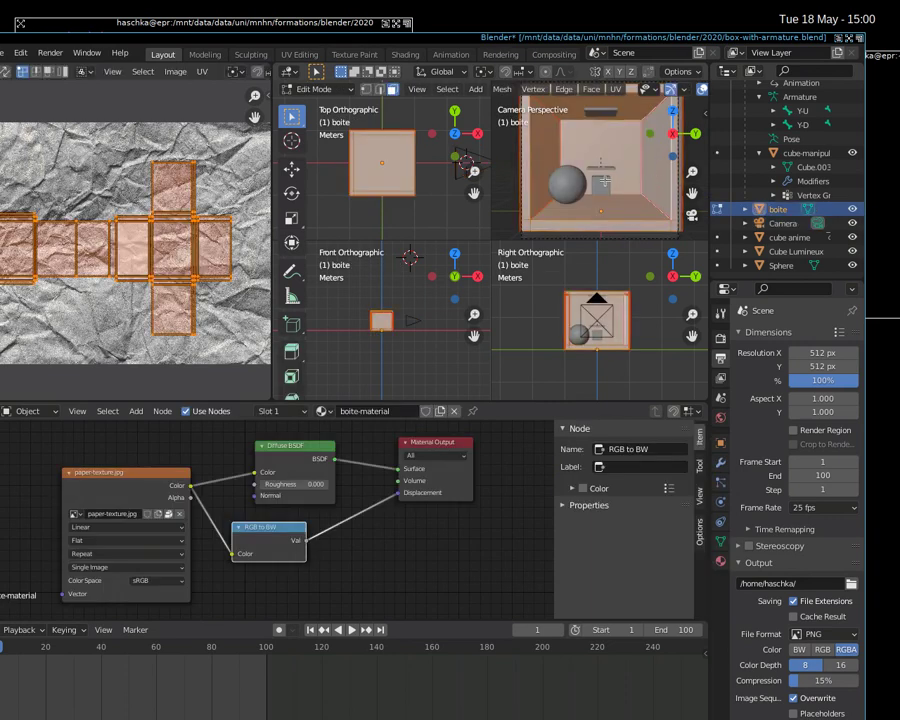
{"action": "key", "text": "F3"}
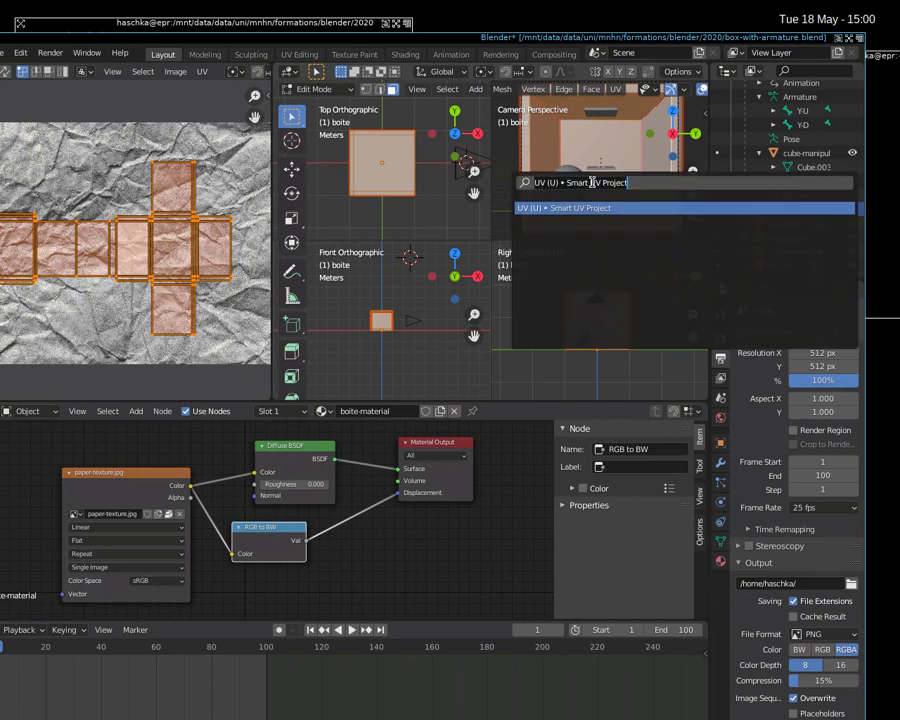
{"action": "type", "text": "toggle quad"}
{"action": "key", "text": "Return"}
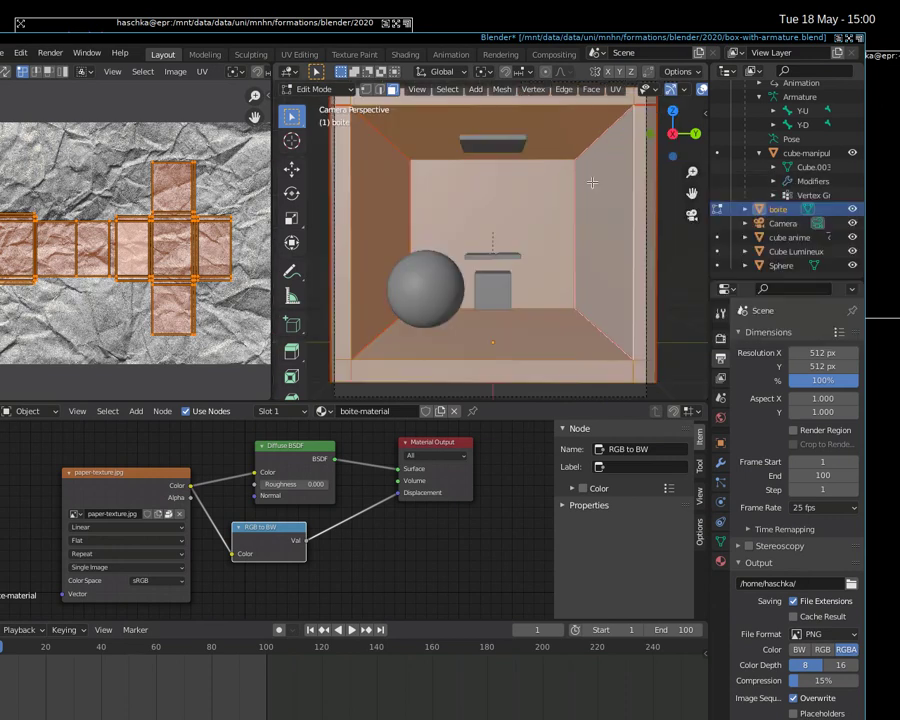
Step: Deselect all boite faces and orbit out of camera view to look into the box's open front
{"action": "key", "text": "Tab"}
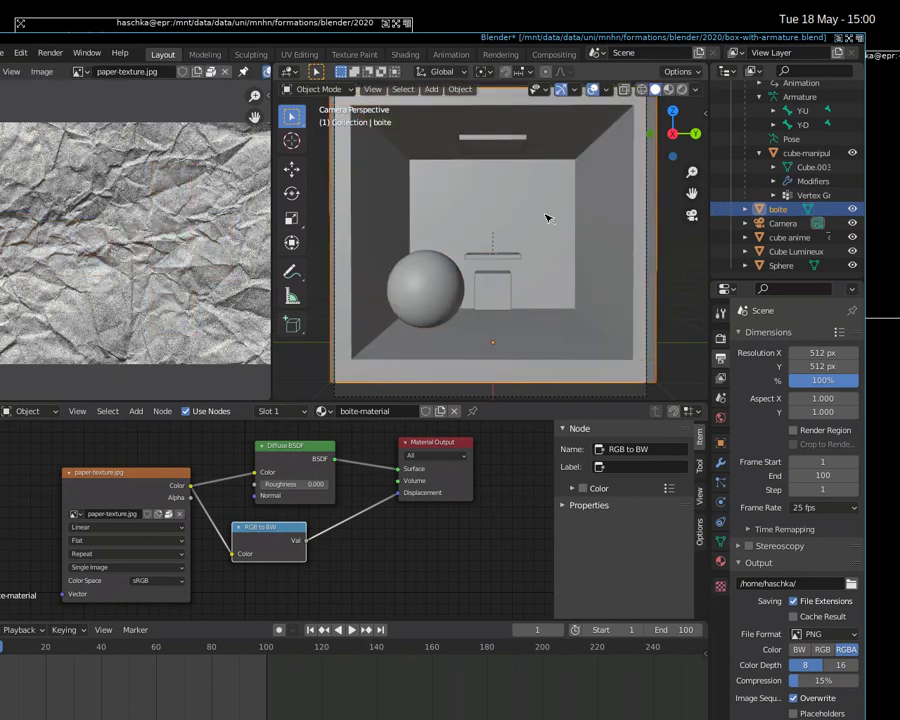
{"action": "key", "text": "Tab"}
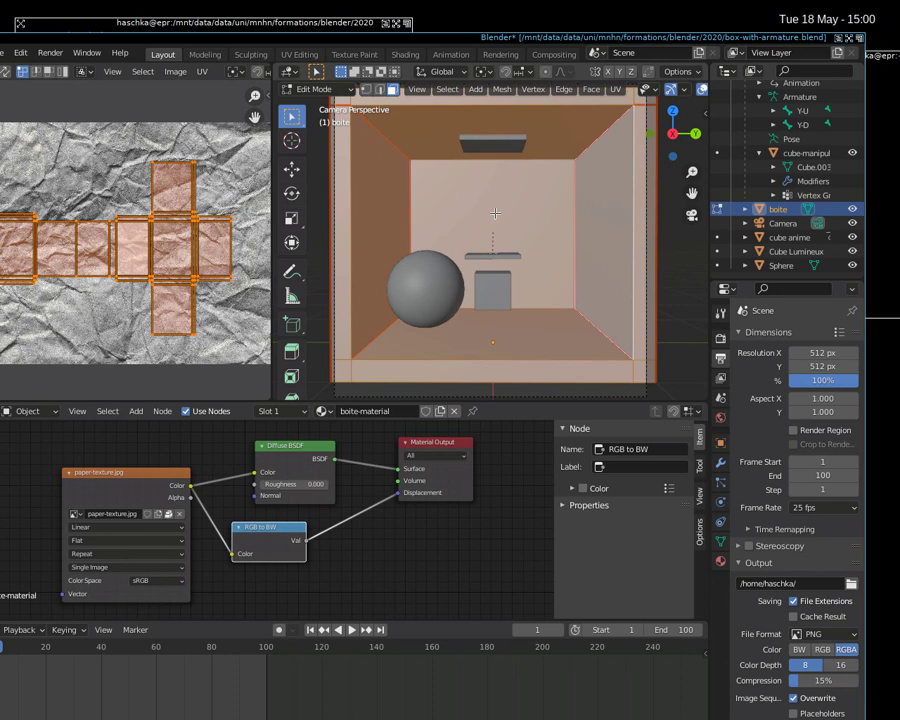
{"action": "key", "text": "alt+a"}
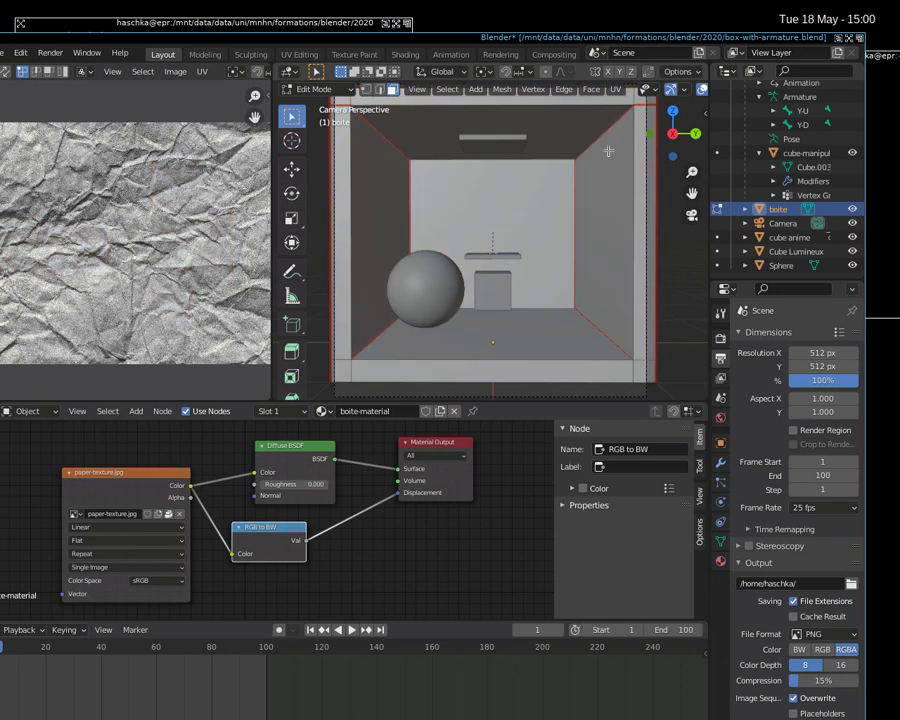
{"action": "mouse_move", "coordinate": [356, 172]}
{"action": "middle_mouse_down"}
{"action": "mouse_move", "coordinate": [478, 265]}
{"action": "mouse_move", "coordinate": [367, 281]}
{"action": "mouse_move", "coordinate": [617, 231]}
{"action": "mouse_move", "coordinate": [480, 131]}
{"action": "middle_mouse_up"}
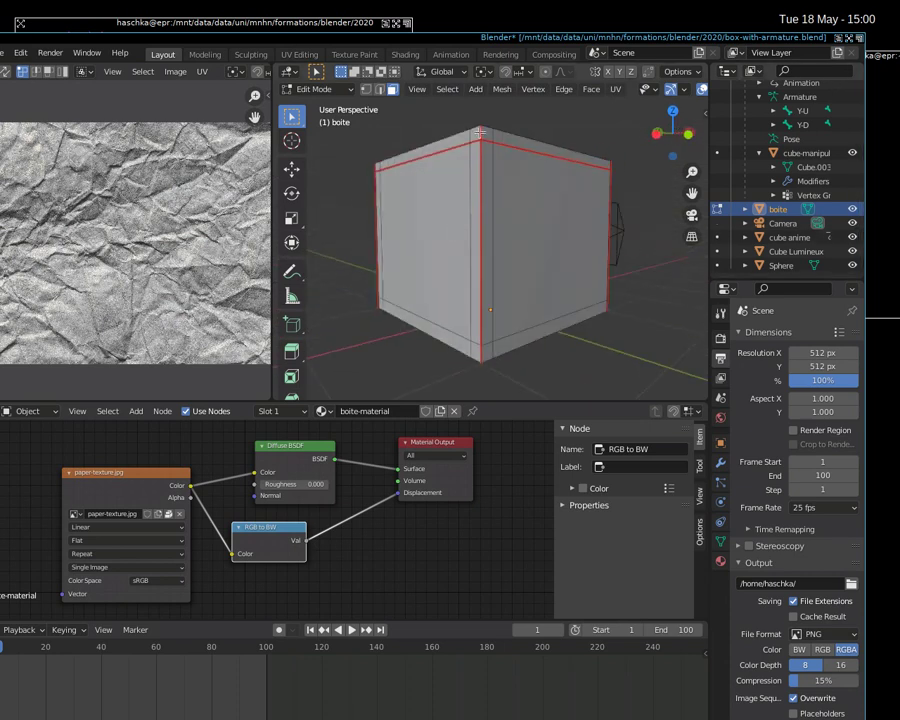
{"action": "mouse_move", "coordinate": [567, 290]}
{"action": "middle_mouse_down"}
{"action": "mouse_move", "coordinate": [332, 288]}
{"action": "mouse_move", "coordinate": [374, 237]}
{"action": "middle_mouse_up"}
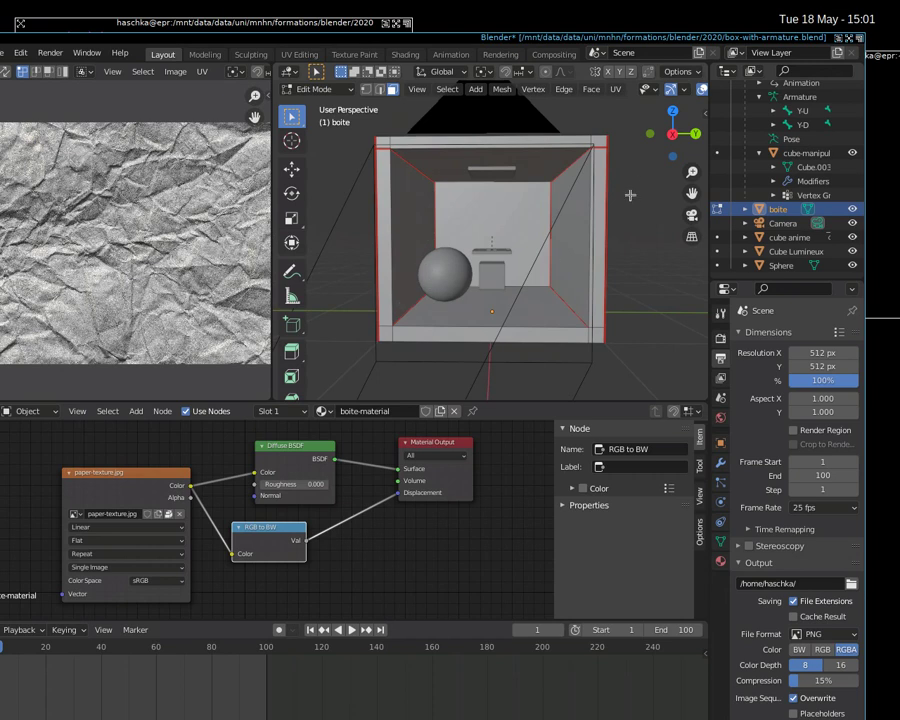
{"action": "middle_click_drag", "start_coordinate": [636, 196], "coordinate": [631, 216]}
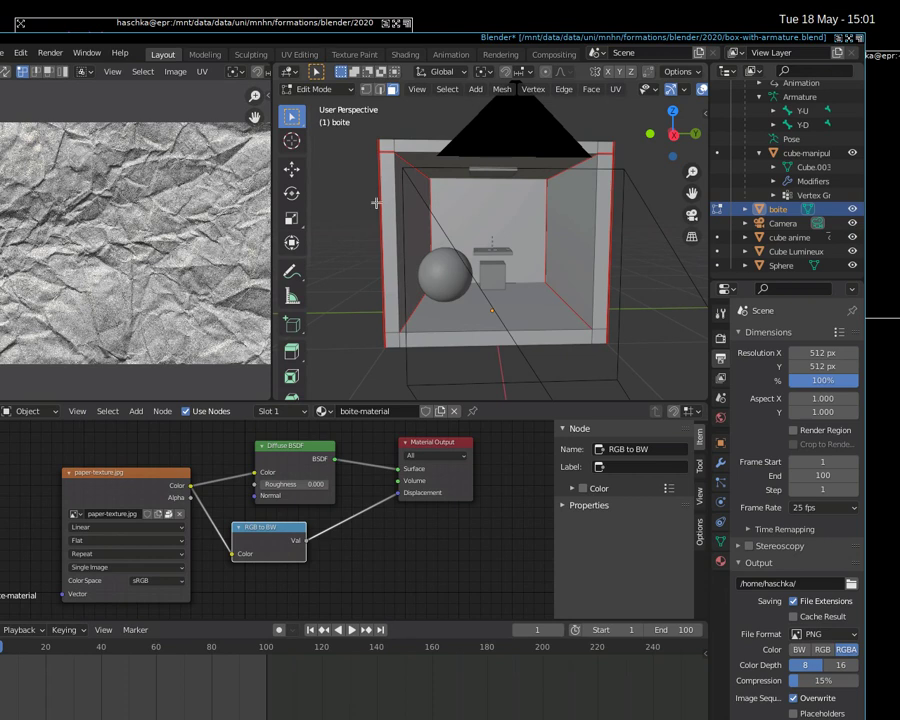
Step: Select all boite faces and widen the UV editor to show the cross-shaped islands over paper-texture.jpg
{"action": "key", "text": "a"}
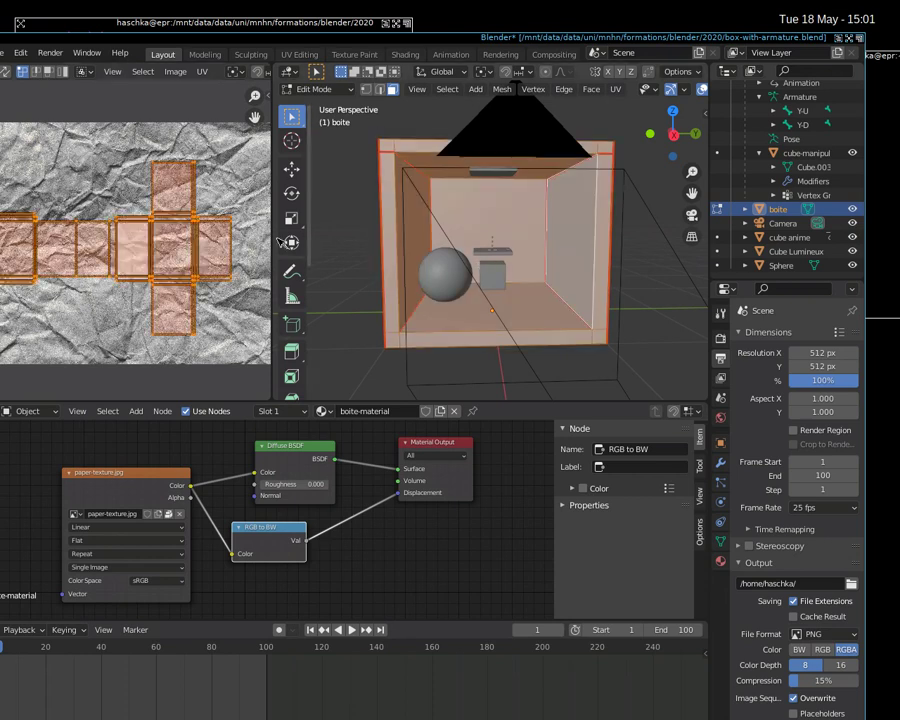
{"action": "left_click_drag", "start_coordinate": [277, 242], "coordinate": [358, 280]}
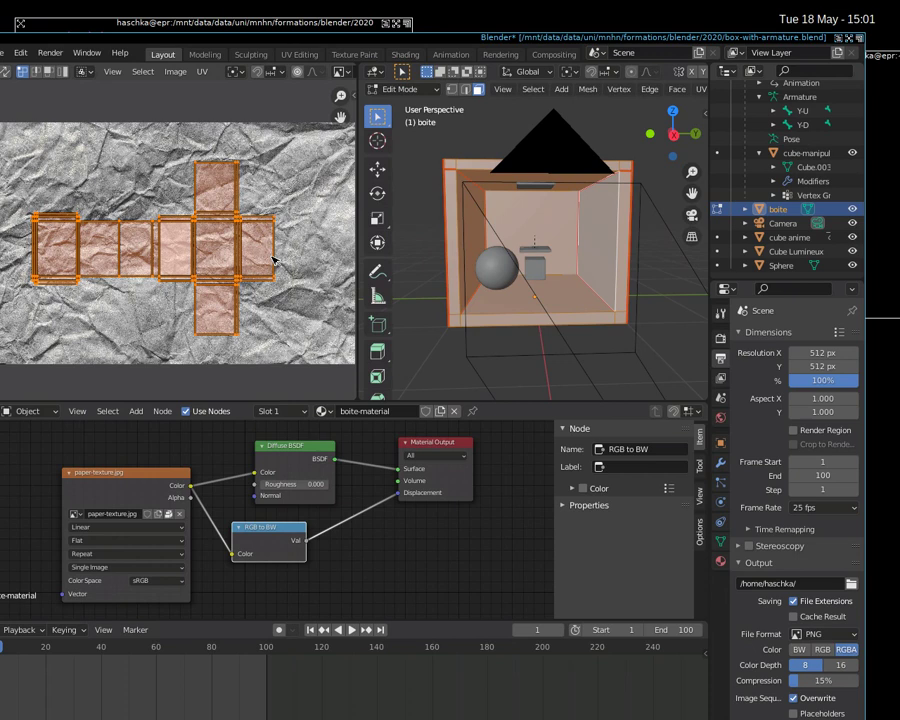
Step: Search 'uv' with F3 and apply Follow Active Quads to the boite mesh's UVs
{"action": "key", "text": "F3"}
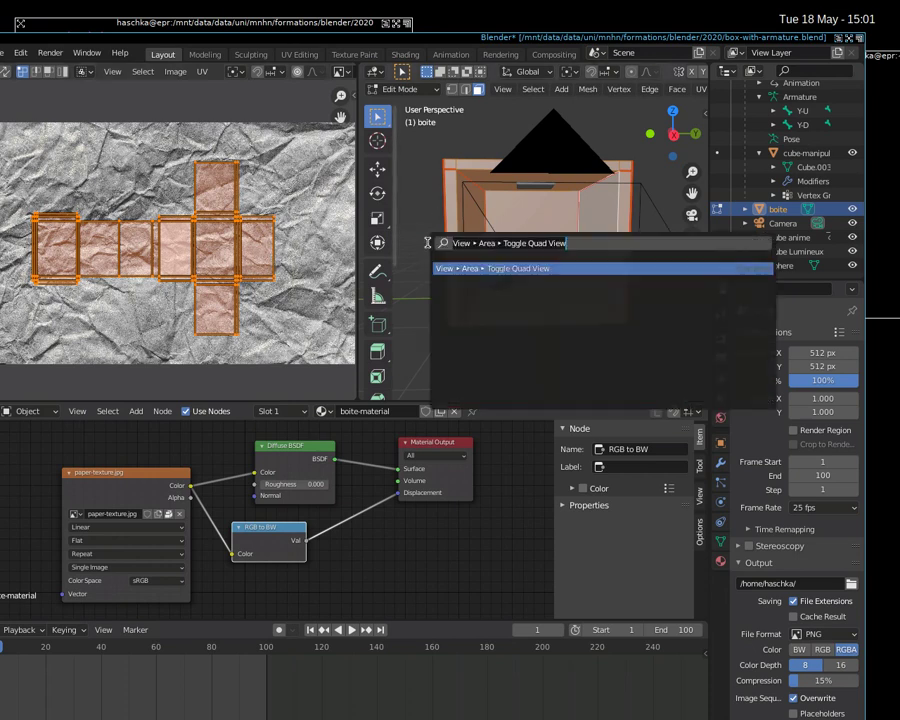
{"action": "type", "text": "uv"}
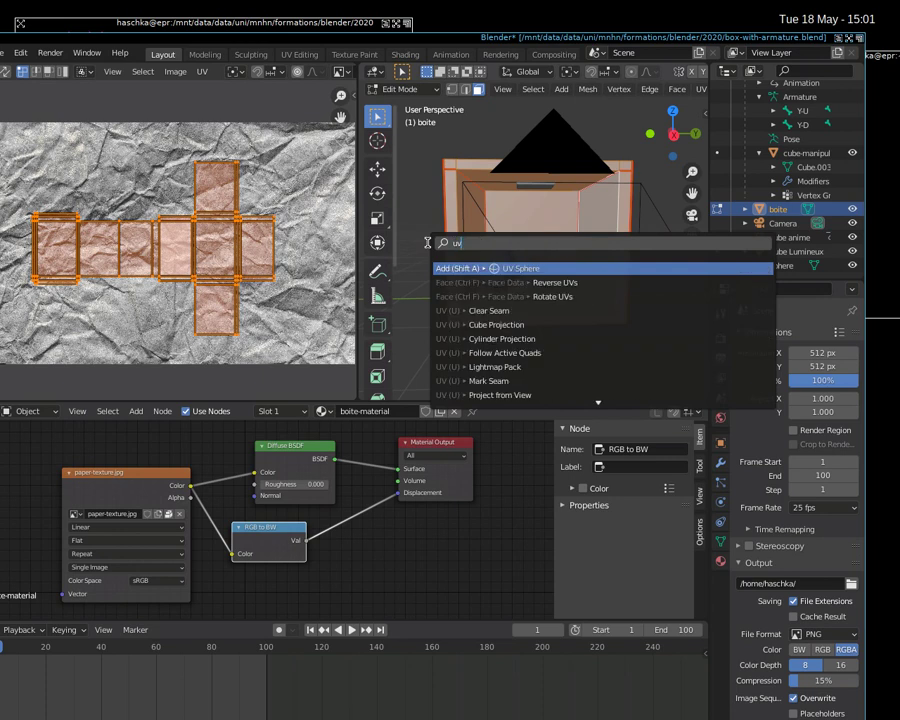
{"action": "key", "text": "Down"}
{"action": "key", "text": "Down"}
{"action": "key", "text": "Down"}
{"action": "key", "text": "Down"}
{"action": "key", "text": "Down"}
{"action": "key", "text": "Down"}
{"action": "key", "text": "Up"}
{"action": "key", "text": "Up"}
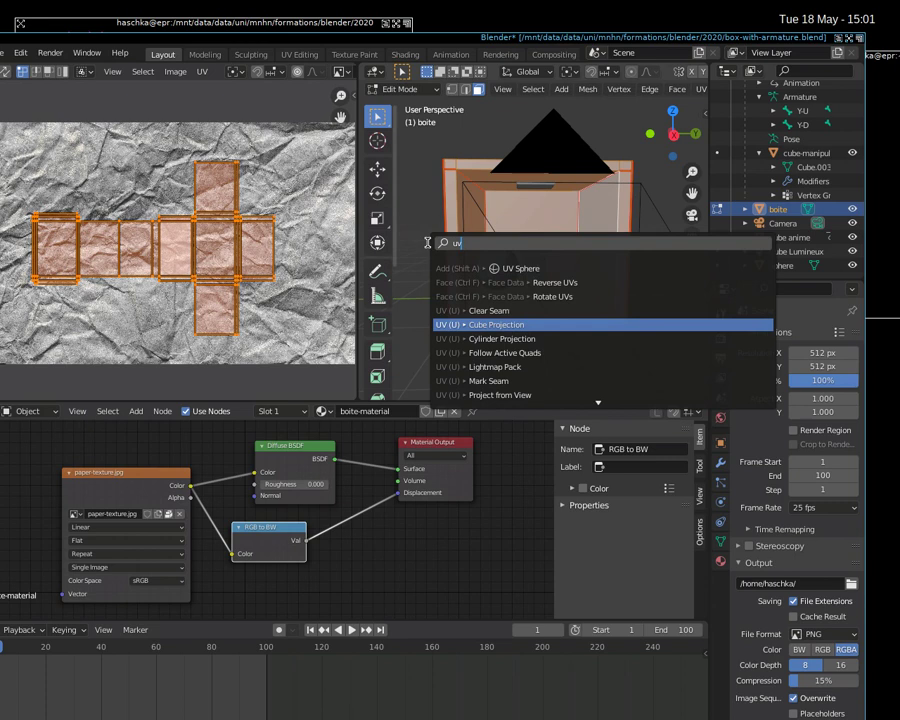
{"action": "key", "text": "Down"}
{"action": "key", "text": "Down"}
{"action": "key", "text": "Down"}
{"action": "key", "text": "Down"}
{"action": "key", "text": "Down"}
{"action": "key", "text": "Down"}
{"action": "key", "text": "Down"}
{"action": "key", "text": "Down"}
{"action": "key", "text": "Down"}
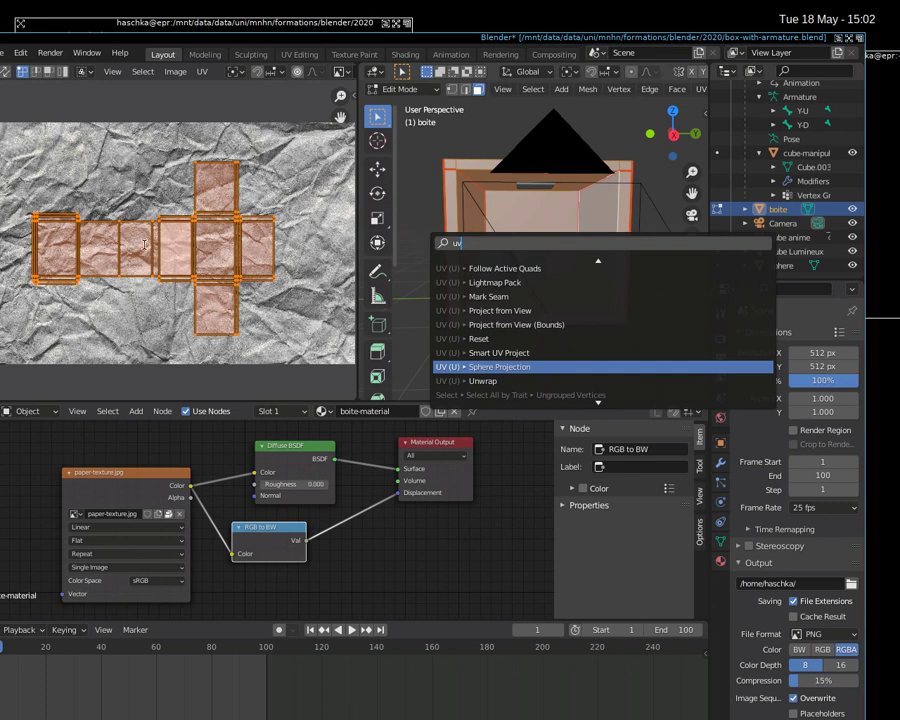
{"action": "key", "text": "Down"}
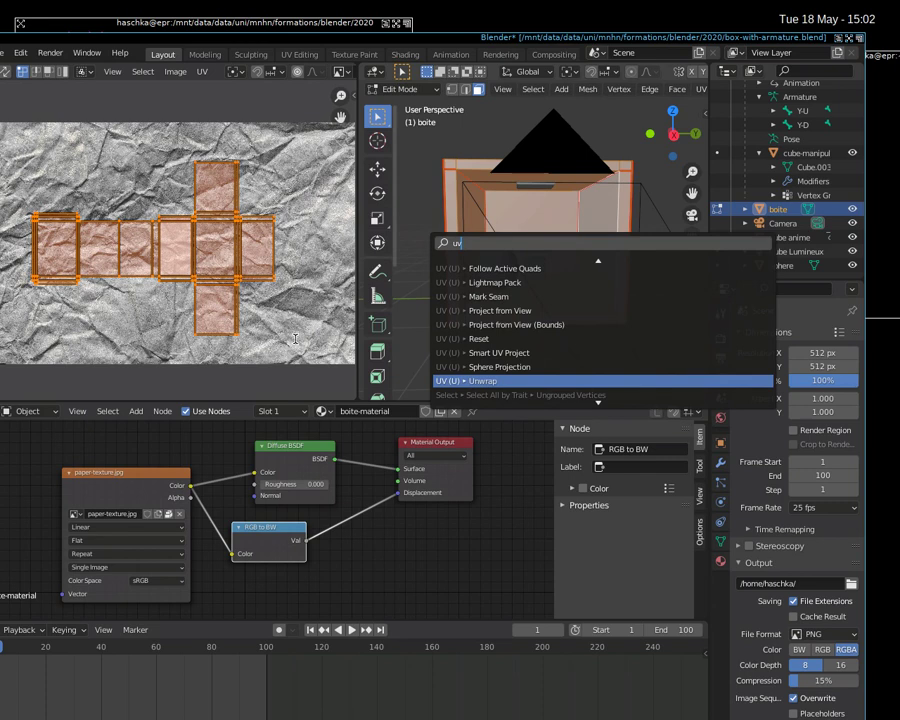
{"action": "key", "text": "Down"}
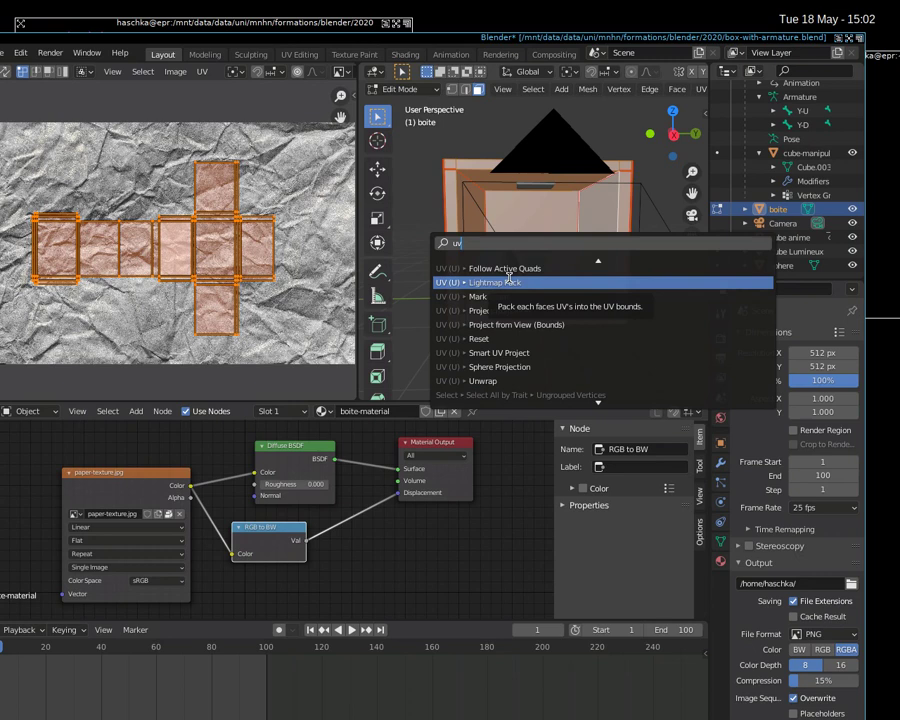
{"action": "key", "text": "Up"}
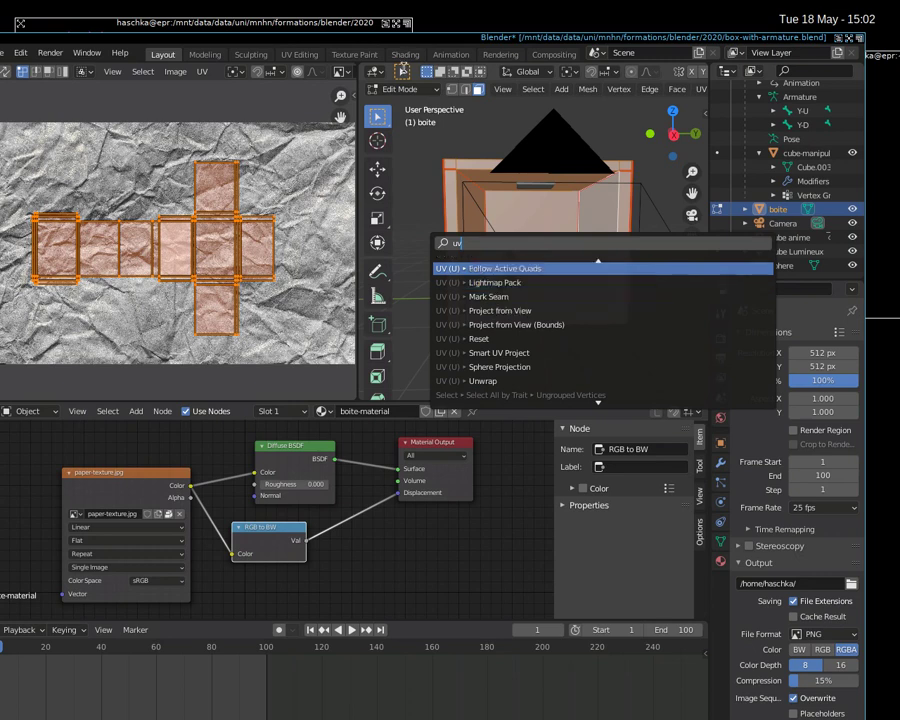
{"action": "key", "text": "Return"}
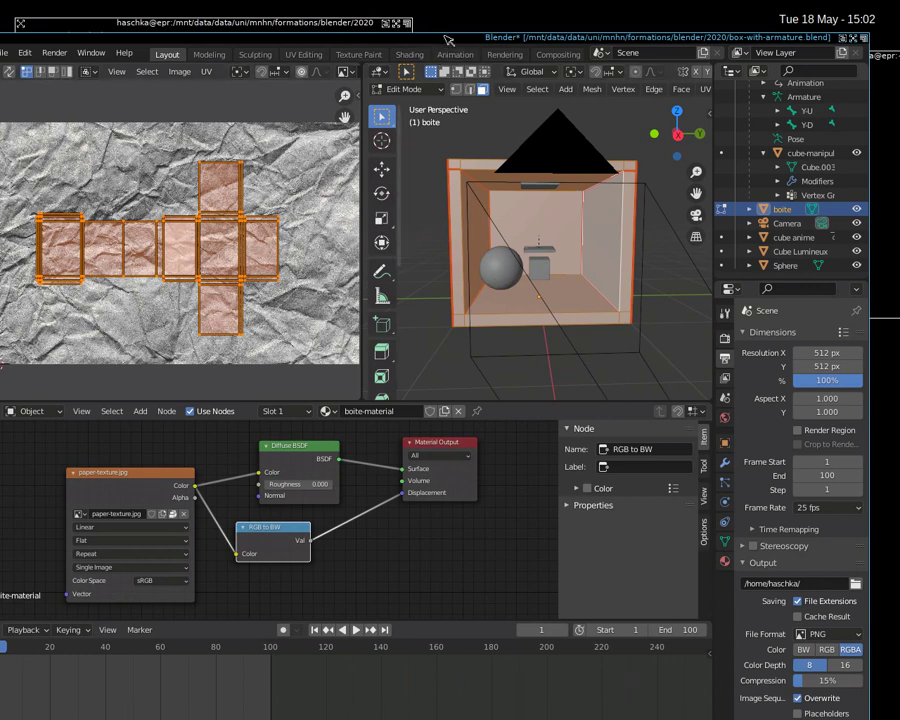
{"action": "left_click_drag", "start_coordinate": [316, 36], "coordinate": [356, 40]}
Step: Start a new General file, cancel it at the save prompt, and show the Open Recent list
{"action": "left_click", "coordinate": [40, 57]}
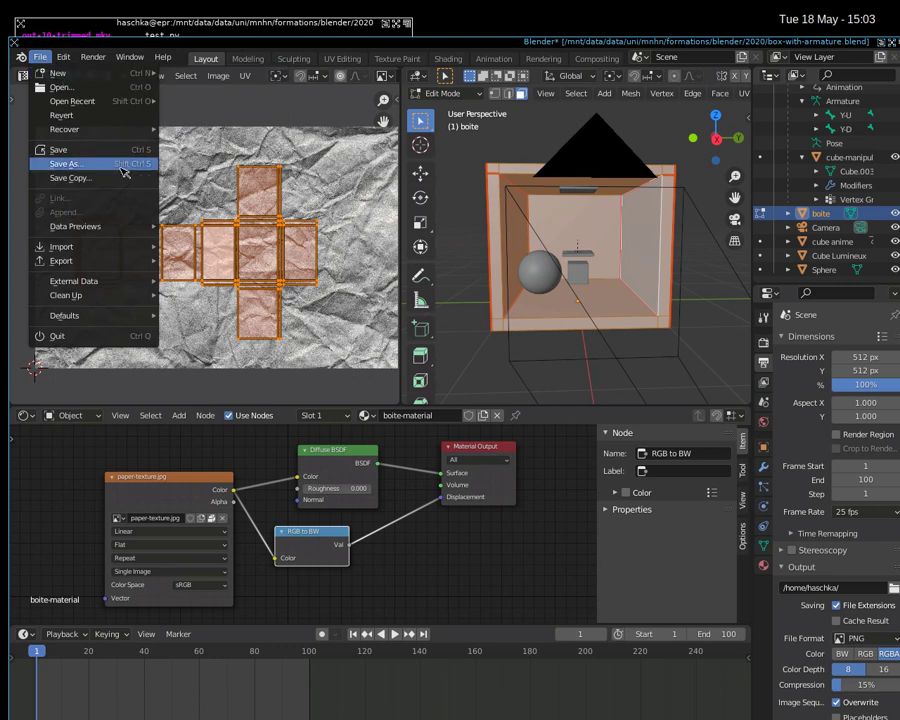
{"action": "left_click", "coordinate": [40, 58]}
{"action": "left_click", "coordinate": [40, 58]}
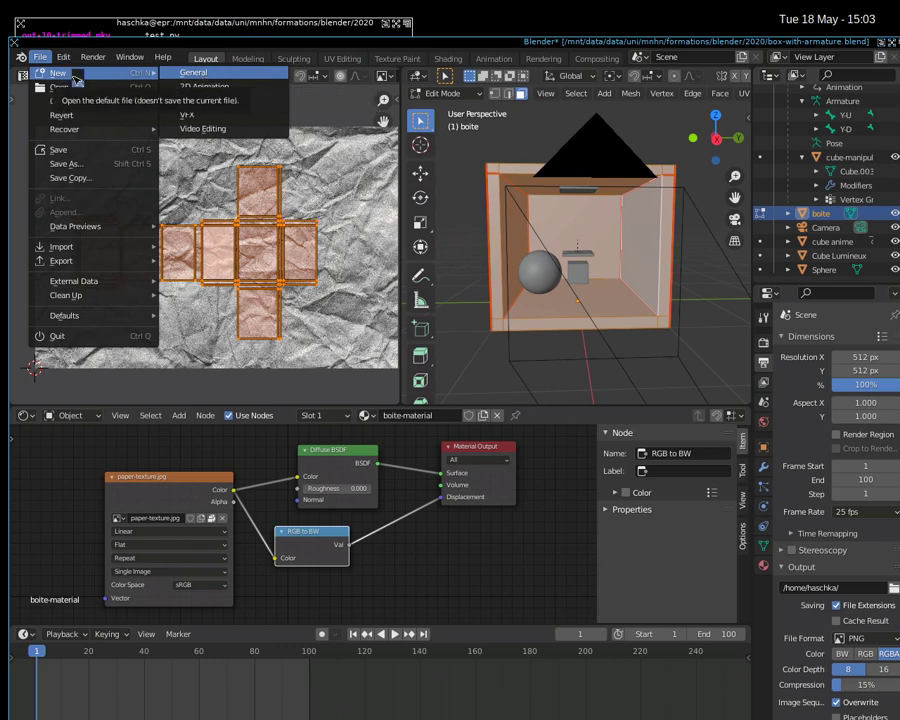
{"action": "mouse_move", "coordinate": [60, 73]}
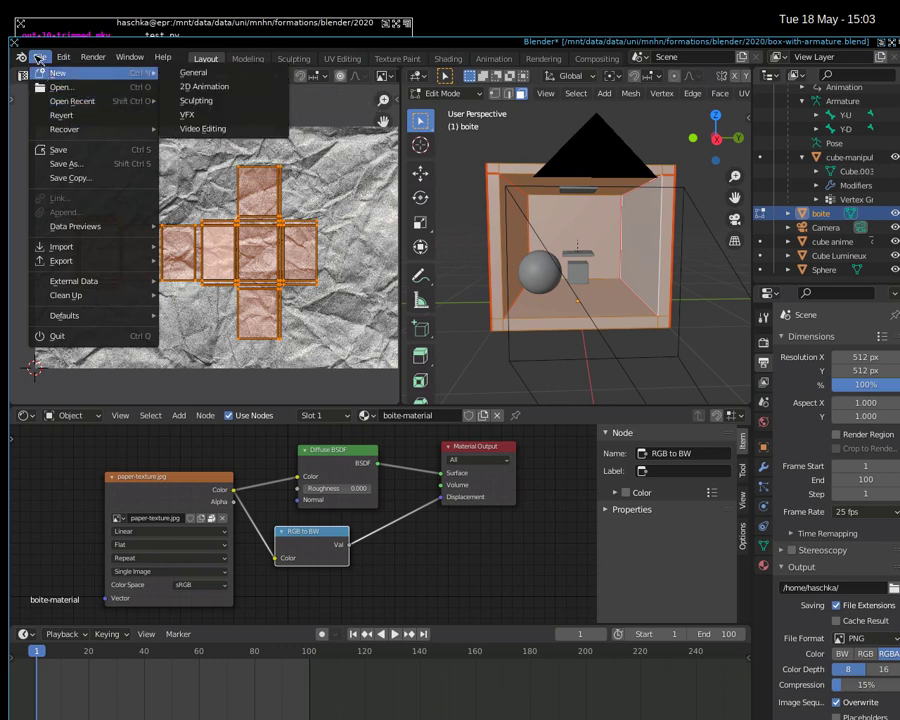
{"action": "left_click", "coordinate": [40, 58]}
{"action": "left_click", "coordinate": [40, 58]}
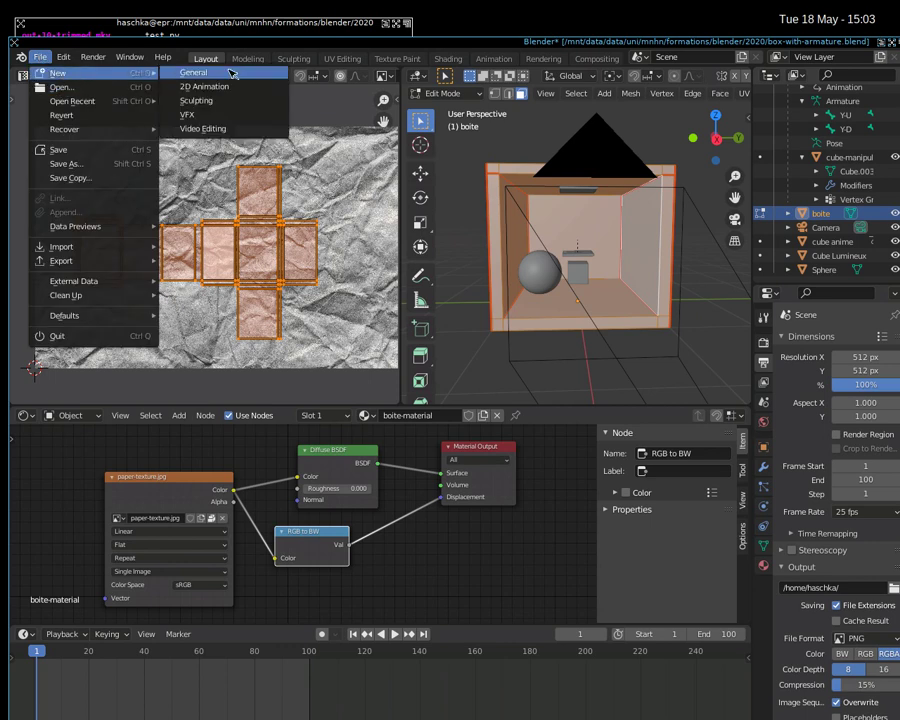
{"action": "left_click", "coordinate": [232, 73]}
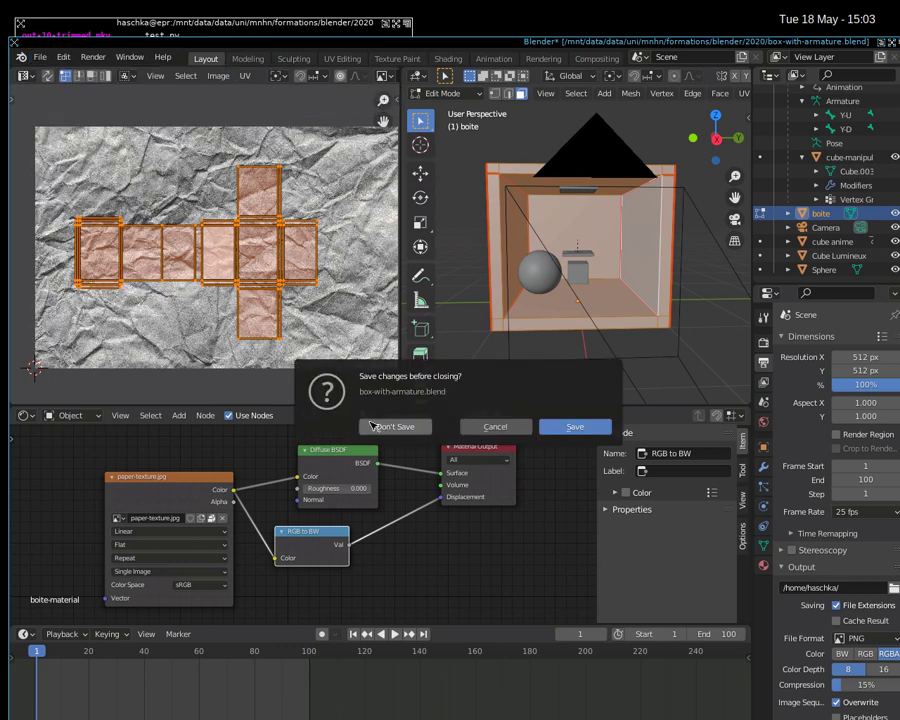
{"action": "left_click", "coordinate": [498, 427]}
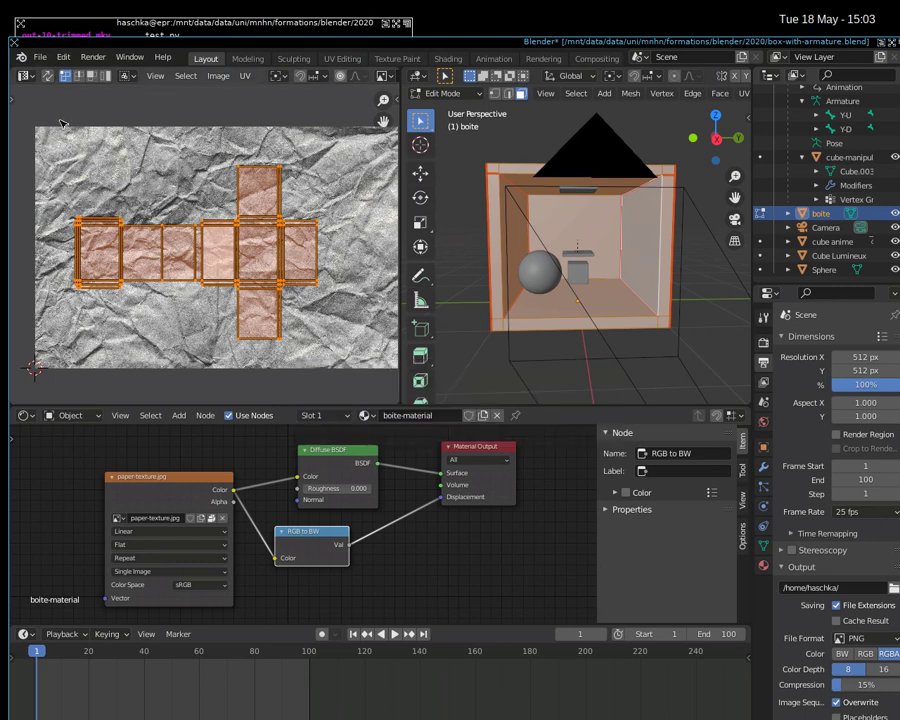
{"action": "left_click", "coordinate": [39, 57]}
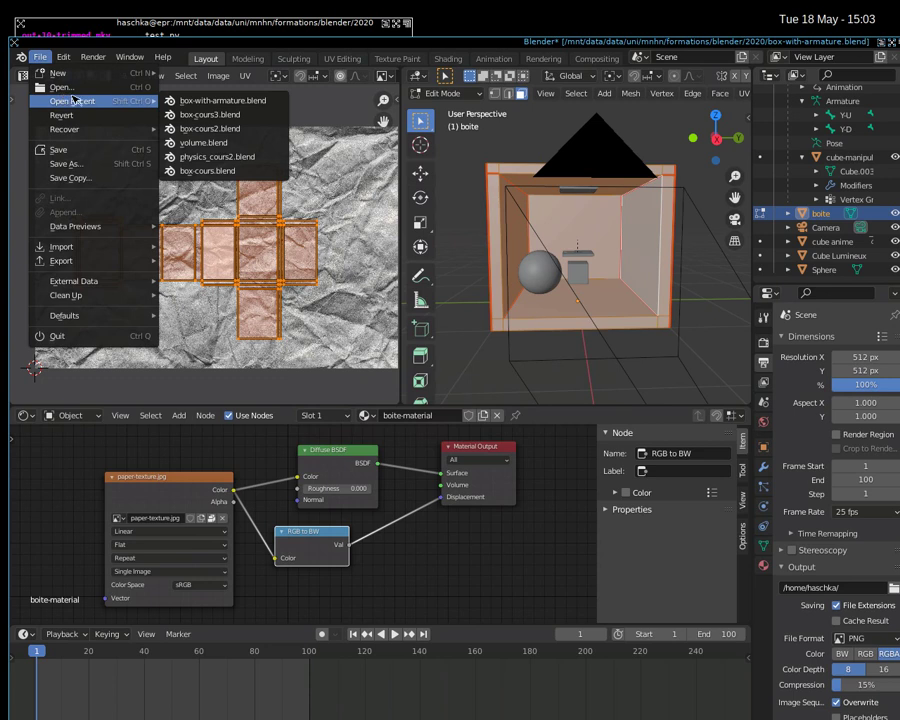
Step: Open box-cours3.blend without saving the old file, then orbit and zoom around the box
{"action": "left_click", "coordinate": [241, 116]}
{"action": "left_click", "coordinate": [410, 427]}
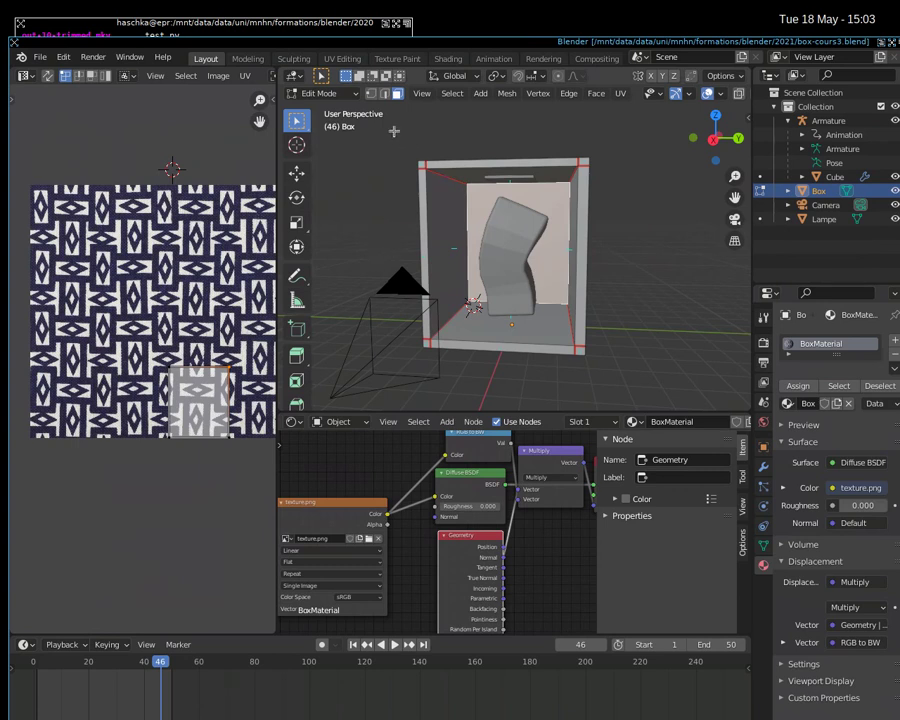
{"action": "middle_click_drag", "start_coordinate": [608, 244], "coordinate": [645, 215]}
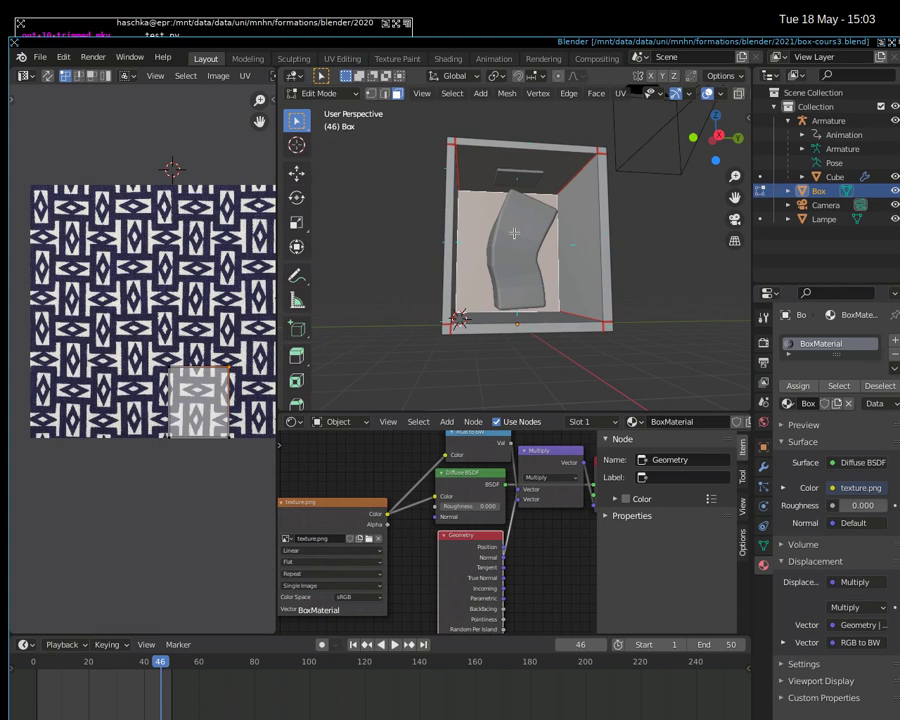
{"action": "scroll", "coordinate": [514, 233], "scroll_direction": "down", "scroll_amount": 2}
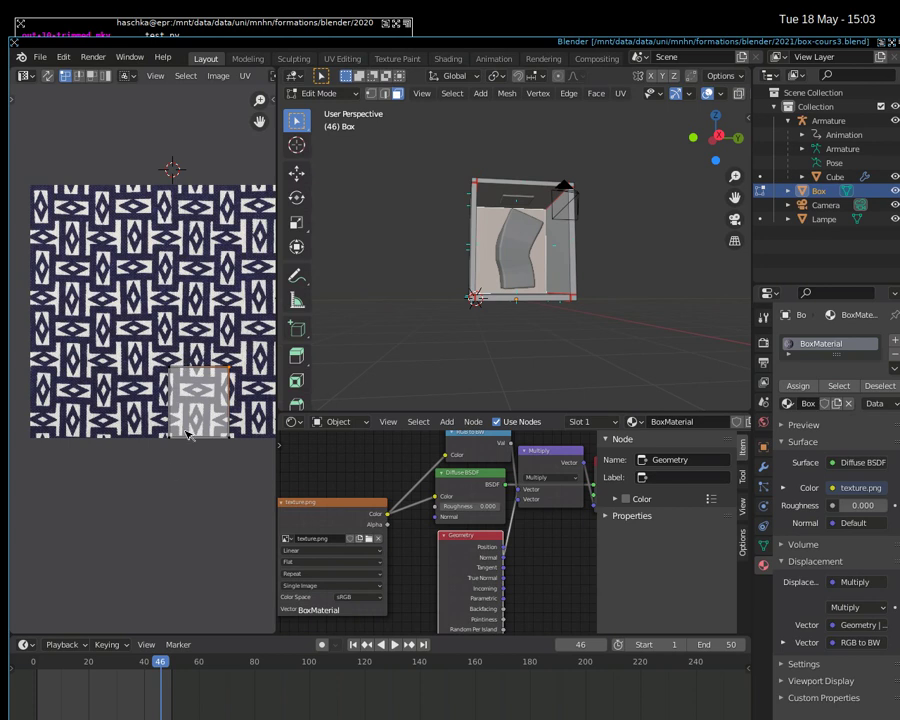
{"action": "middle_click_drag", "start_coordinate": [423, 283], "coordinate": [392, 312]}
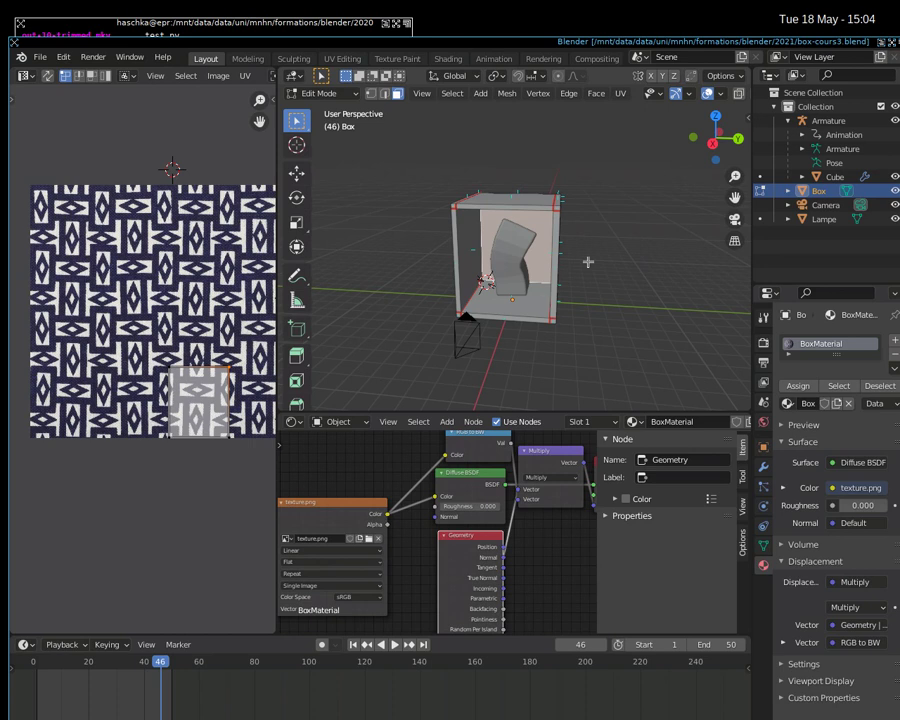
{"action": "left_click", "coordinate": [40, 57]}
{"action": "mouse_move", "coordinate": [93, 73]}
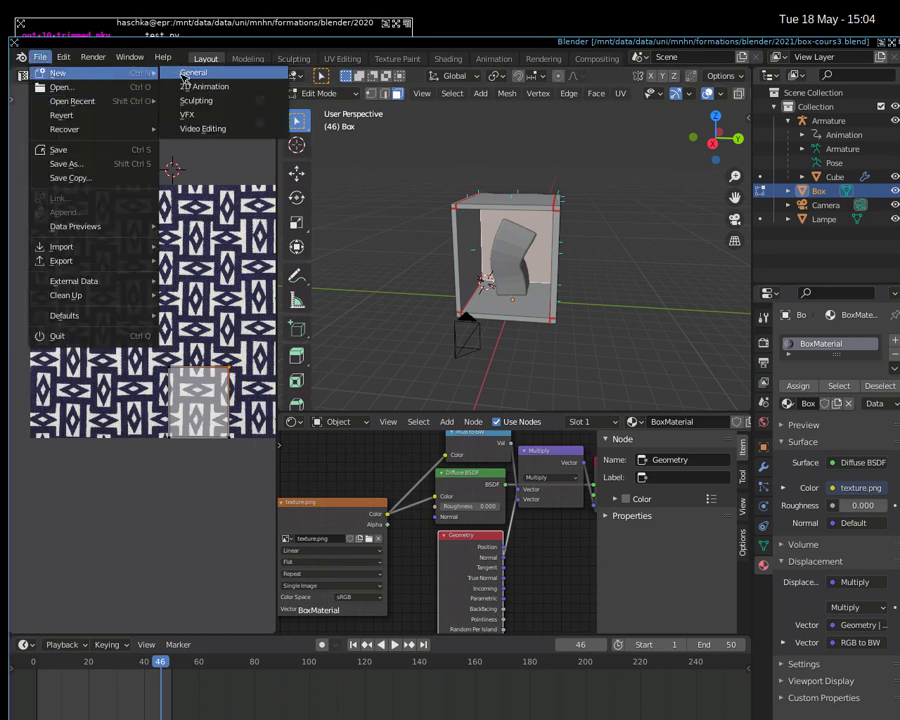
Step: Start a fresh General scene and move the default cube up to about 1.05 m
{"action": "left_click", "coordinate": [184, 78]}
{"action": "scroll", "coordinate": [410, 365], "scroll_direction": "up", "scroll_amount": 2}
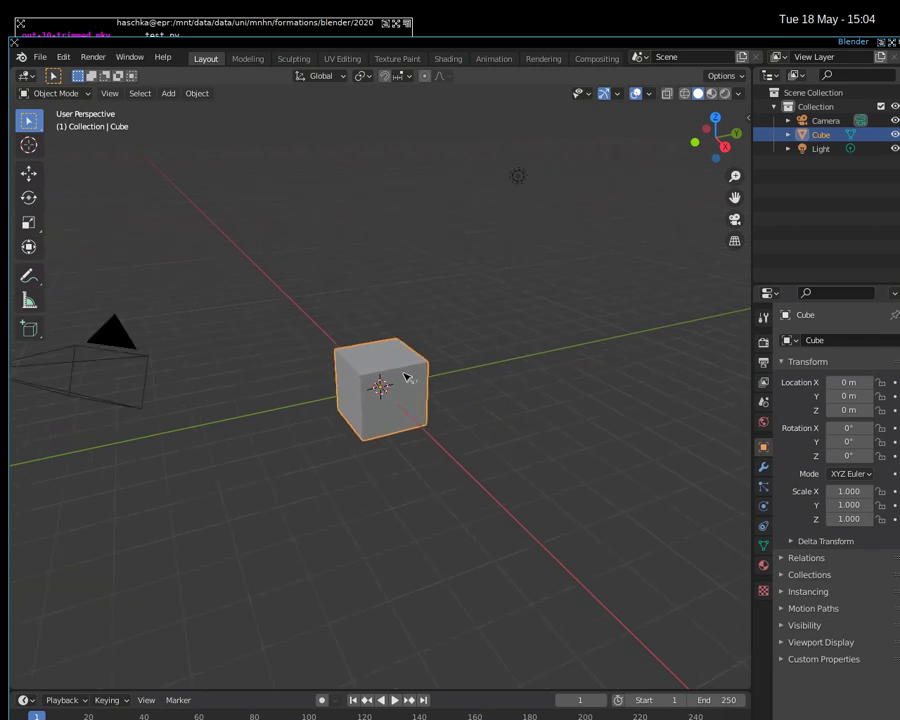
{"action": "scroll", "coordinate": [470, 362], "scroll_direction": "down", "scroll_amount": 4}
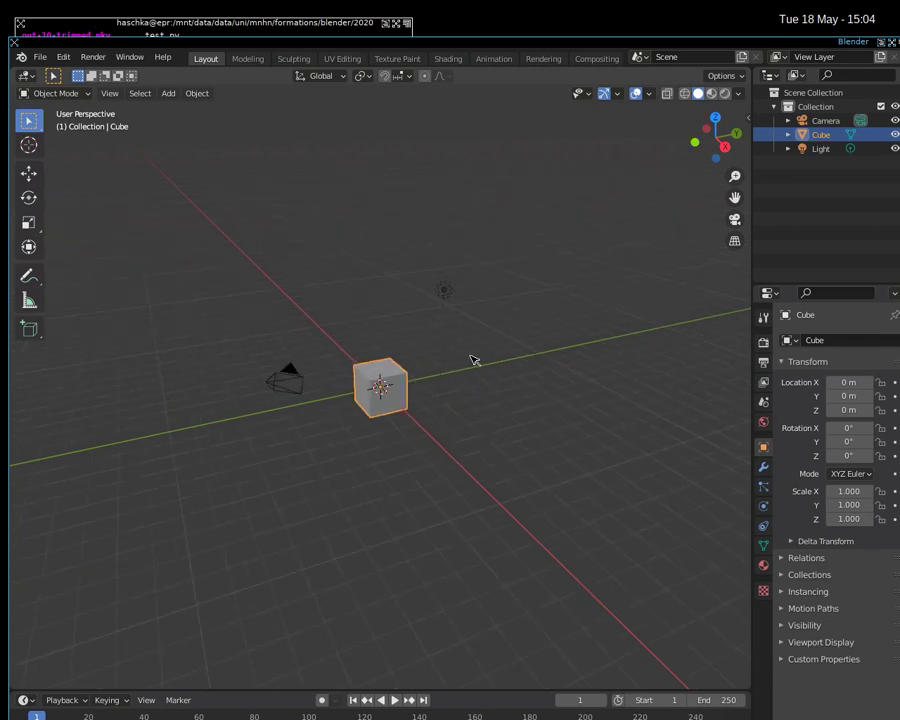
{"action": "middle_click_drag", "start_coordinate": [462, 378], "coordinate": [444, 347]}
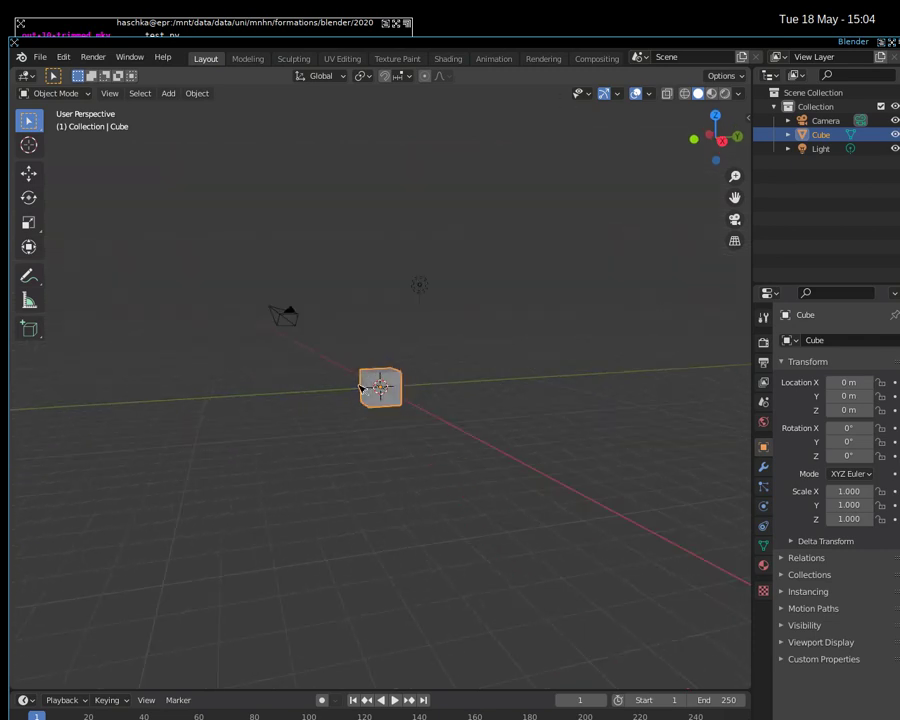
{"action": "key", "text": "g"}
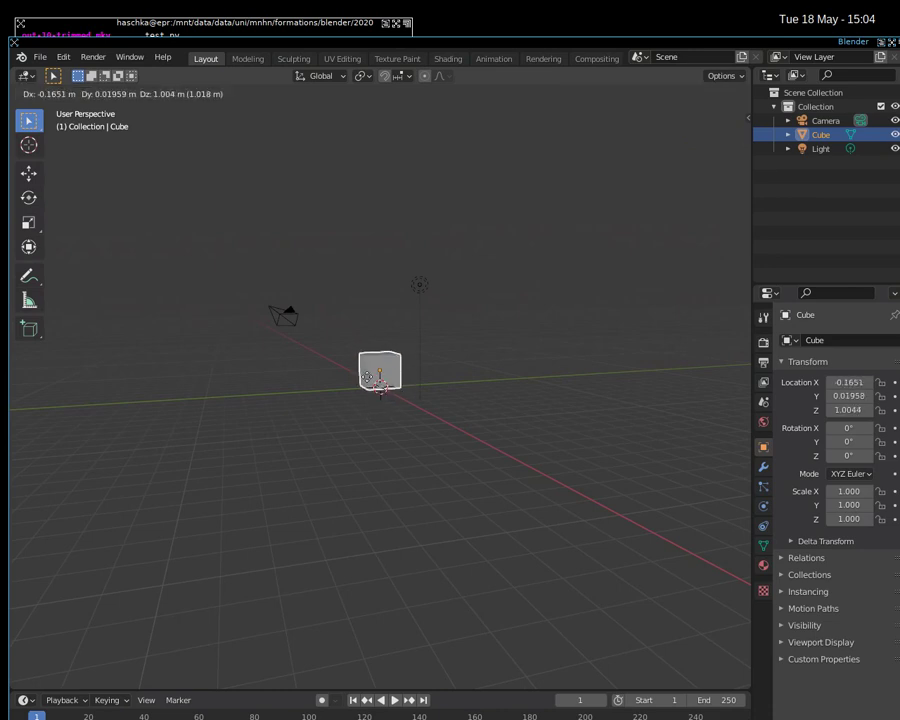
{"action": "left_click", "coordinate": [372, 376]}
Step: Dismiss an unused 'uv un' operator search and put the cube into Edit Mode
{"action": "key", "text": "F3"}
{"action": "type", "text": "uv"}
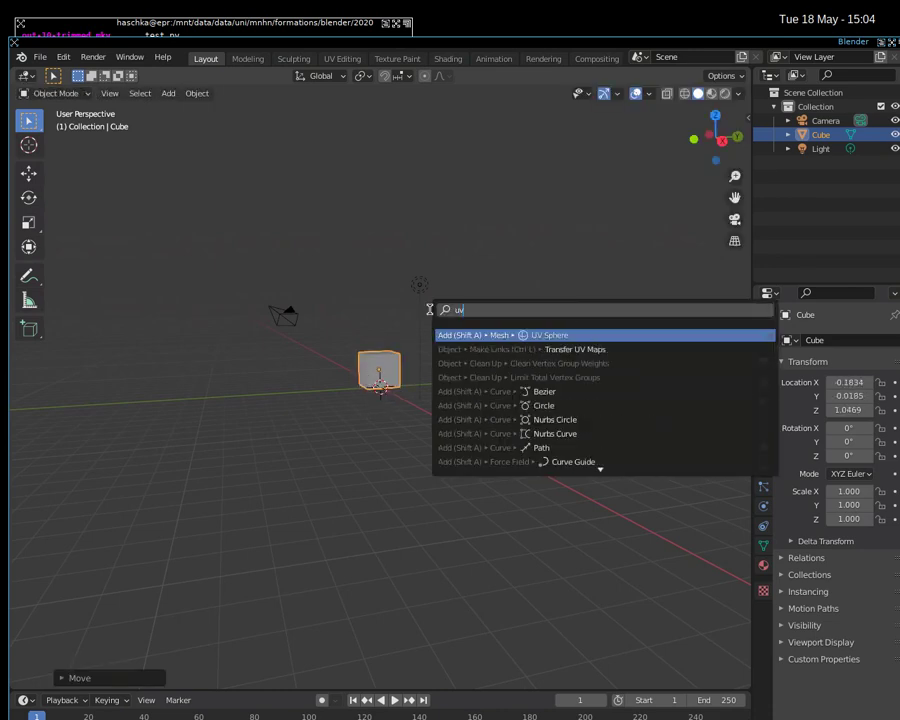
{"action": "type", "text": " un"}
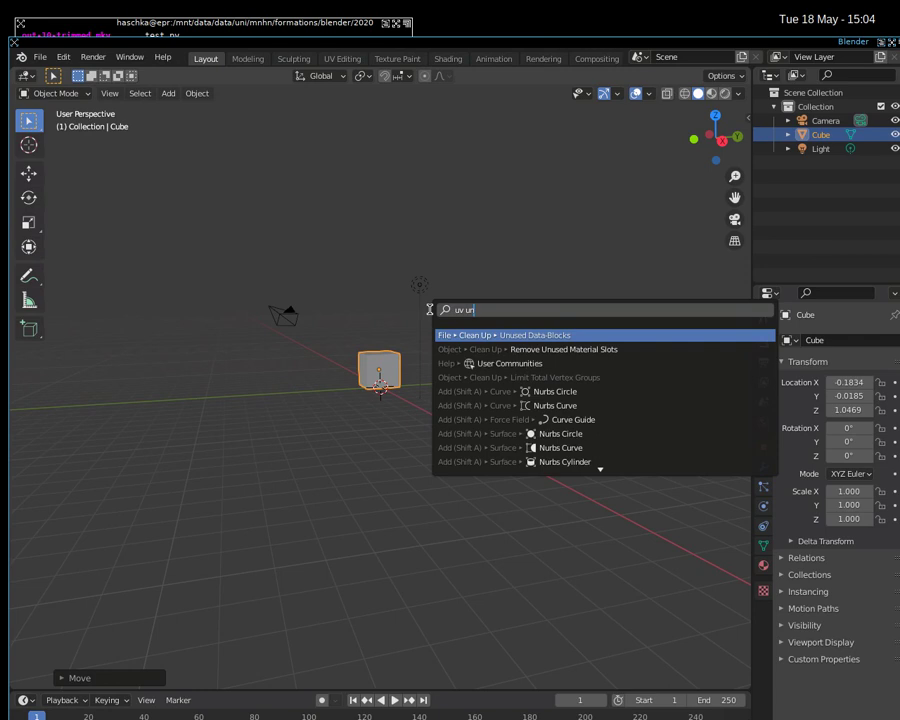
{"action": "key", "text": "BackSpace"}
{"action": "key", "text": "BackSpace"}
{"action": "key", "text": "BackSpace"}
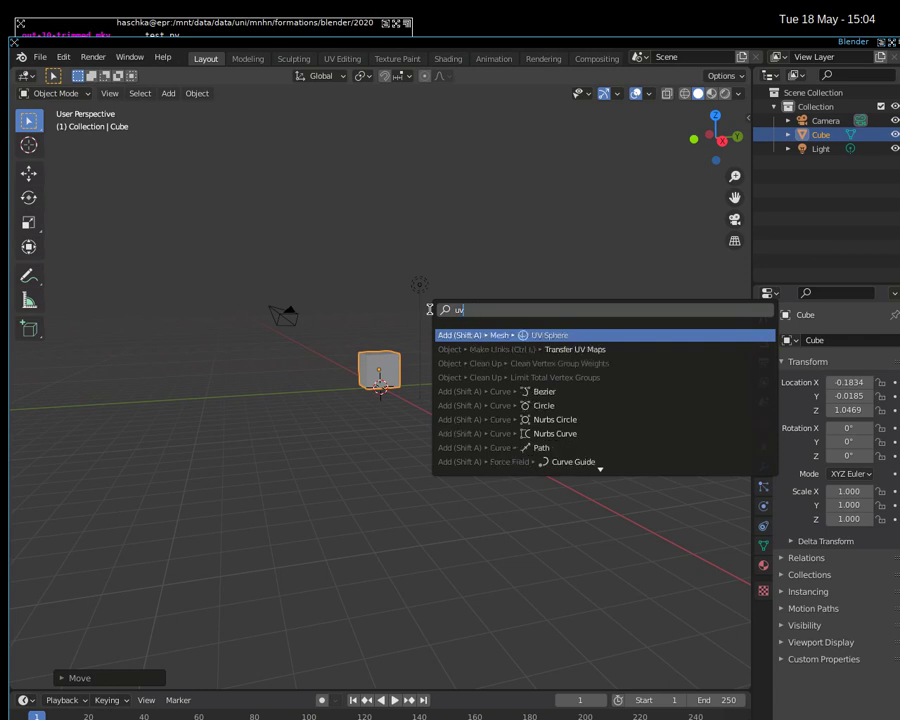
{"action": "key", "text": "Escape"}
{"action": "key", "text": "Tab"}
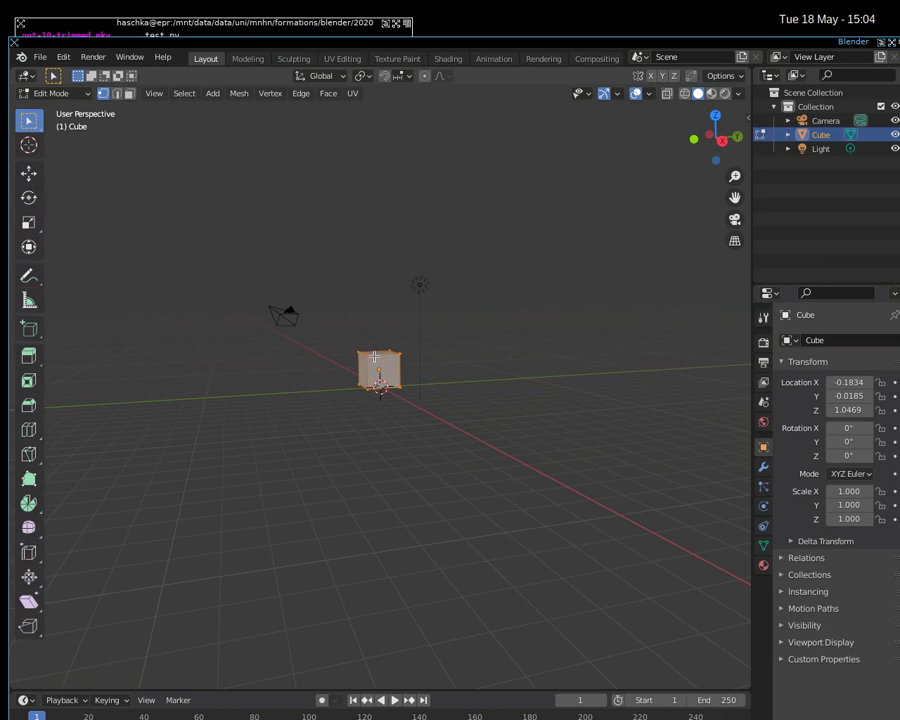
Step: Unwrap the cube with UV ▸ Cube Projection found via the 'uv un' search
{"action": "key", "text": "F3"}
{"action": "type", "text": "uv un"}
{"action": "key", "text": "Down"}
{"action": "key", "text": "Down"}
{"action": "key", "text": "Down"}
{"action": "key", "text": "Down"}
{"action": "key", "text": "Down"}
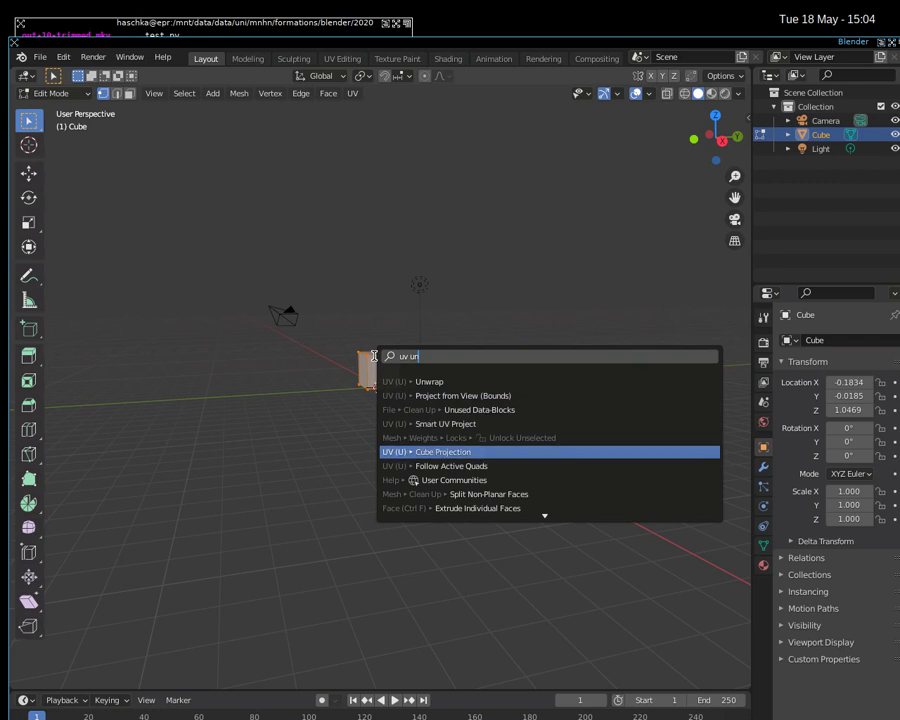
{"action": "key", "text": "Return"}
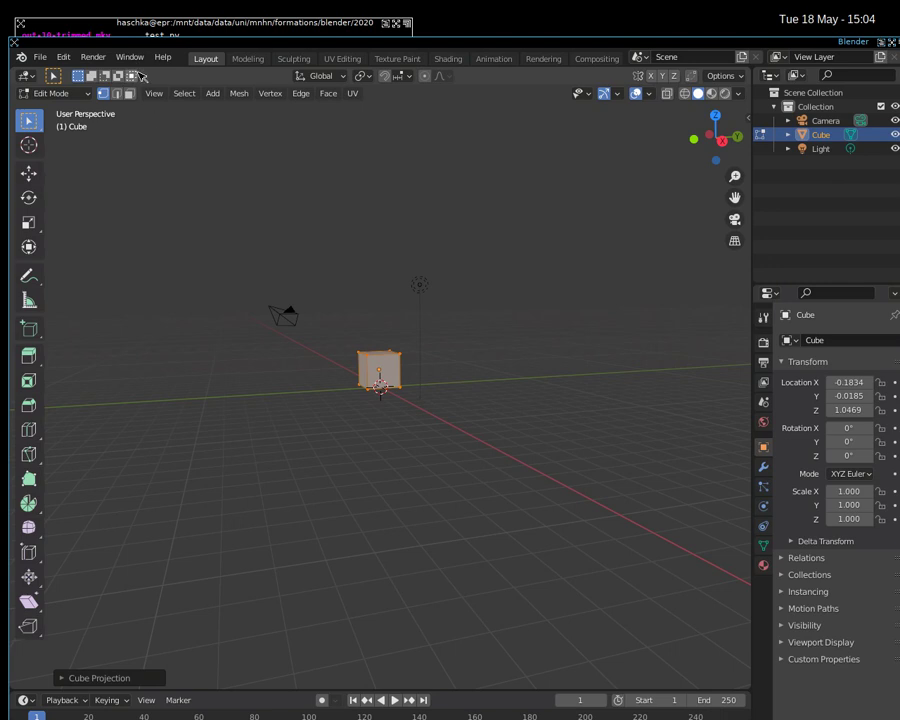
Step: Split the viewport vertically and turn the left area into a UV Editor
{"action": "right_click", "coordinate": [248, 66]}
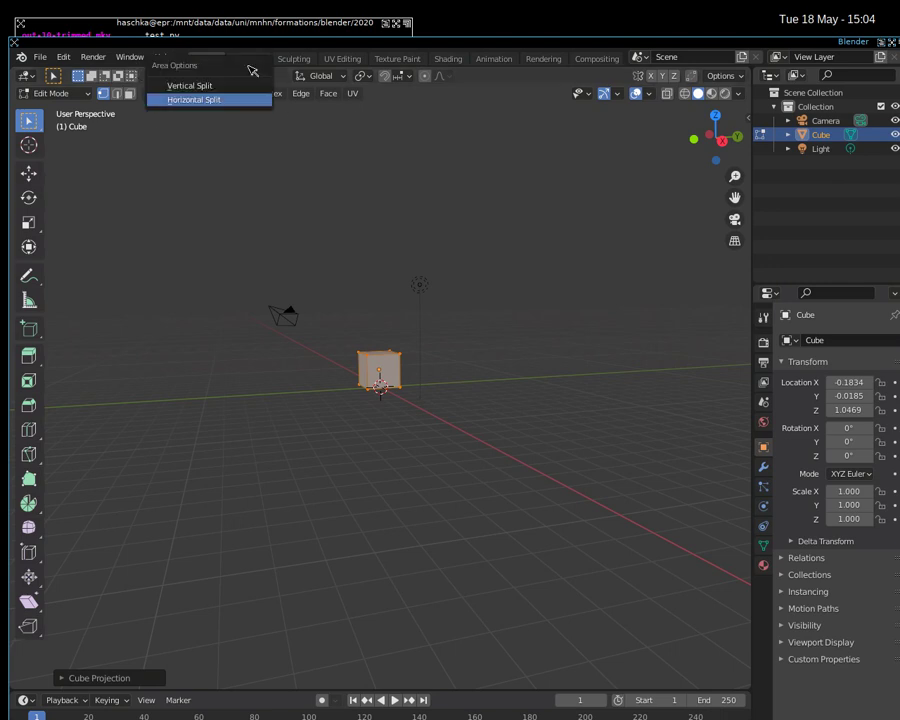
{"action": "left_click", "coordinate": [250, 92]}
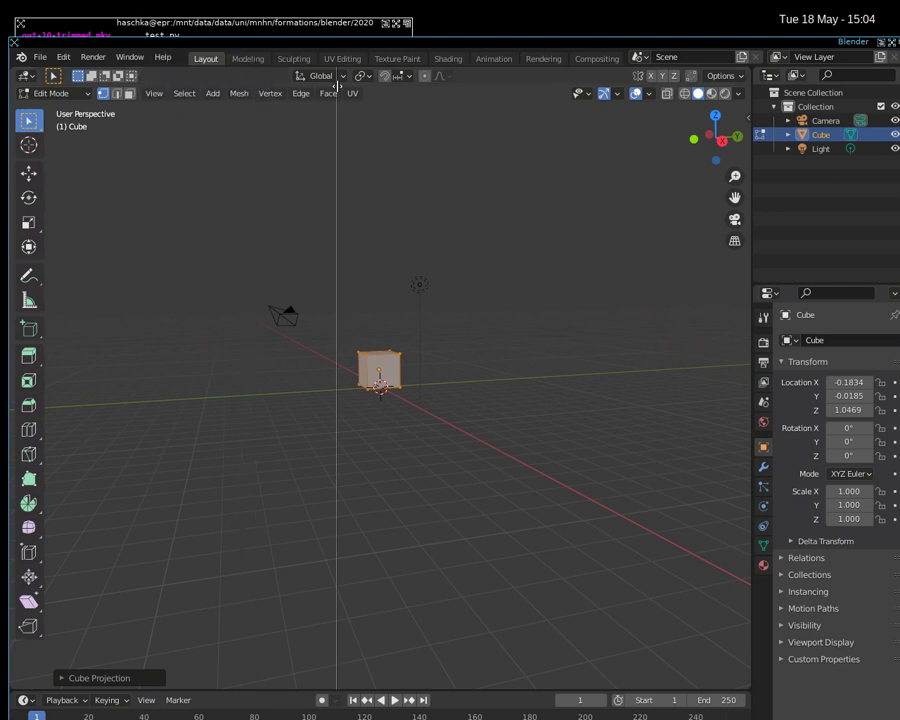
{"action": "left_click", "coordinate": [337, 480]}
{"action": "left_click", "coordinate": [22, 76]}
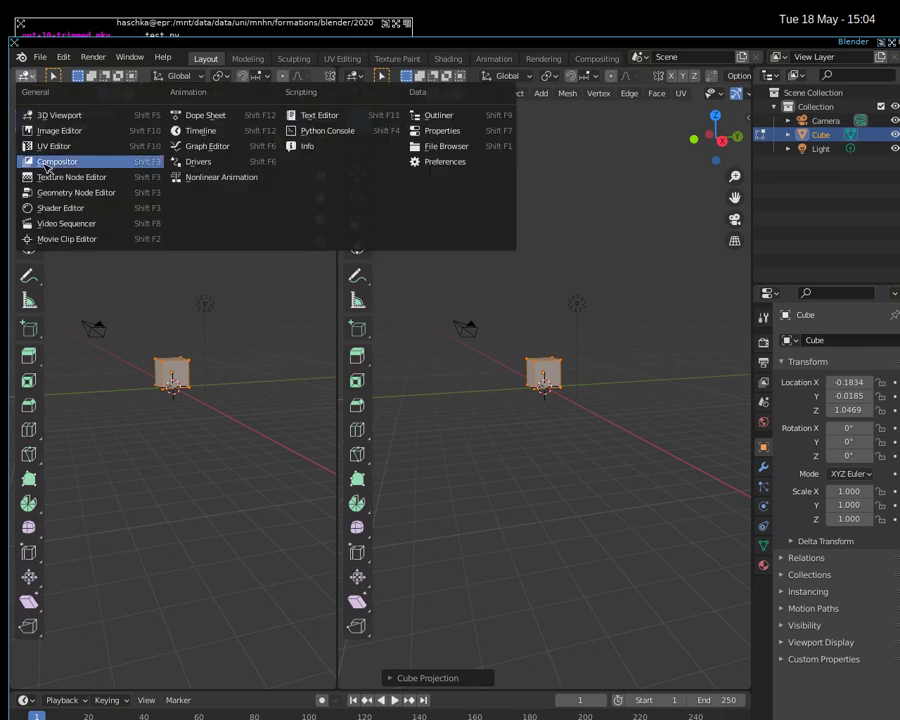
{"action": "left_click", "coordinate": [54, 144]}
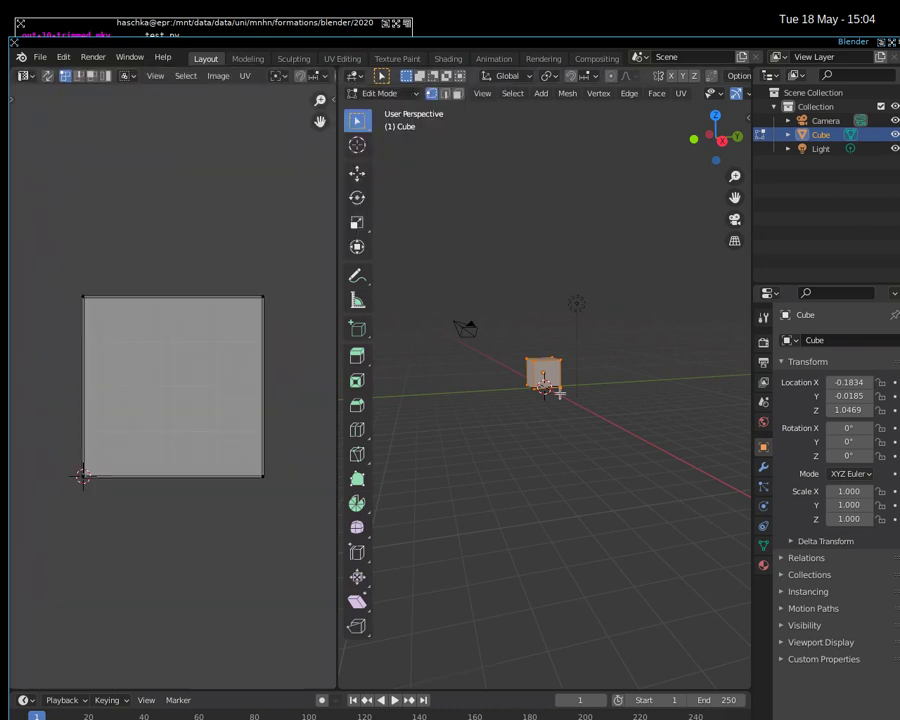
{"action": "scroll", "coordinate": [558, 390], "scroll_direction": "up", "scroll_amount": 2}
{"action": "scroll", "coordinate": [603, 385], "scroll_direction": "up", "scroll_amount": 2}
{"action": "scroll", "coordinate": [603, 385], "scroll_direction": "up", "scroll_amount": 3}
{"action": "scroll", "coordinate": [560, 370], "scroll_direction": "down", "scroll_amount": 2}
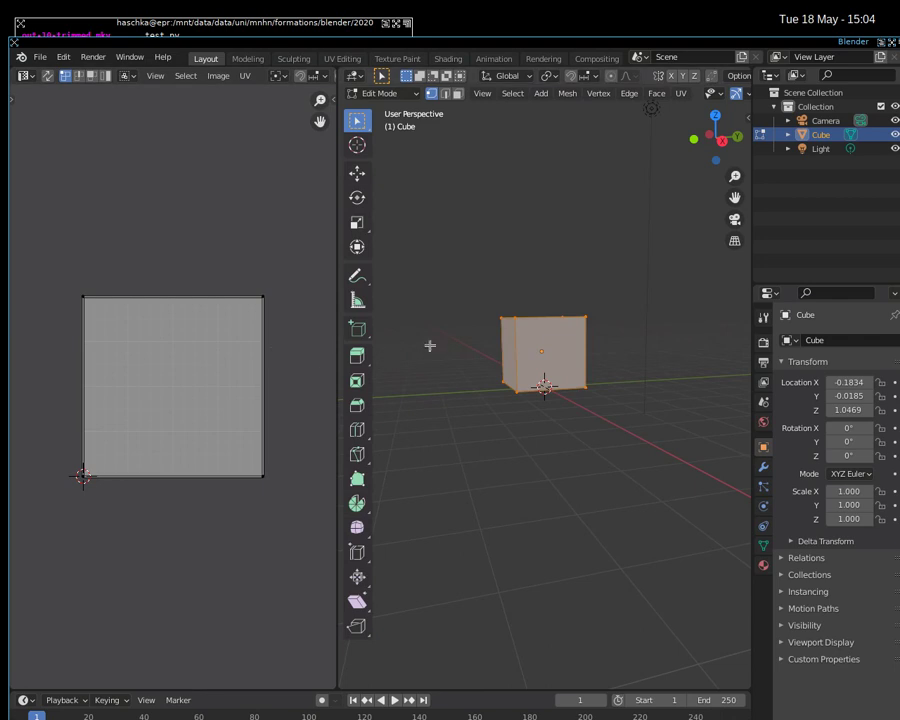
Step: Re-enter Edit Mode, switch to face select and select all faces to show the UV square
{"action": "key", "text": "Tab"}
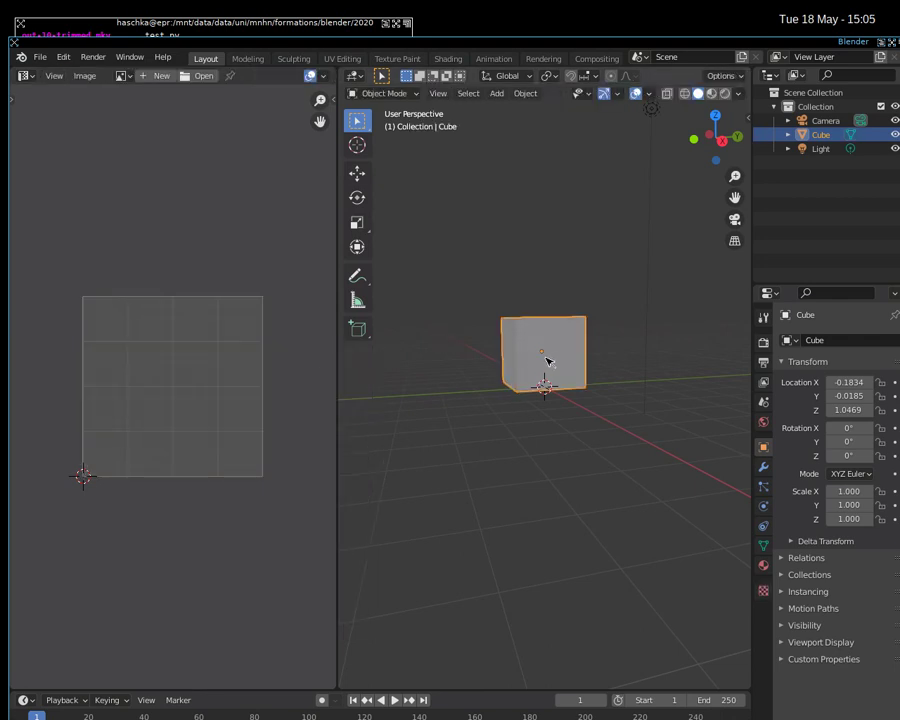
{"action": "key", "text": "Tab"}
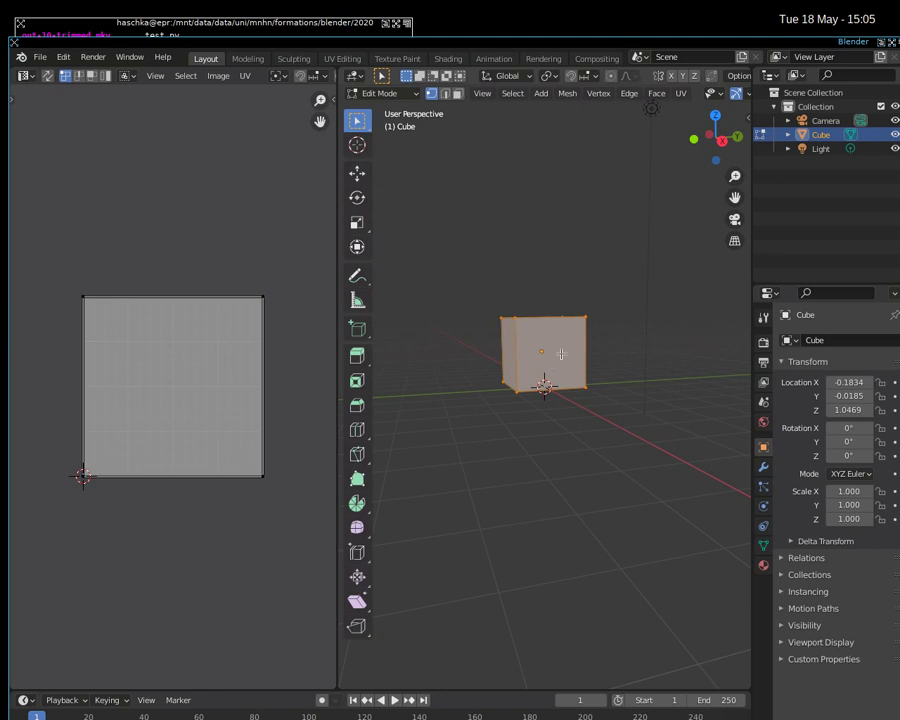
{"action": "key", "text": "alt+a"}
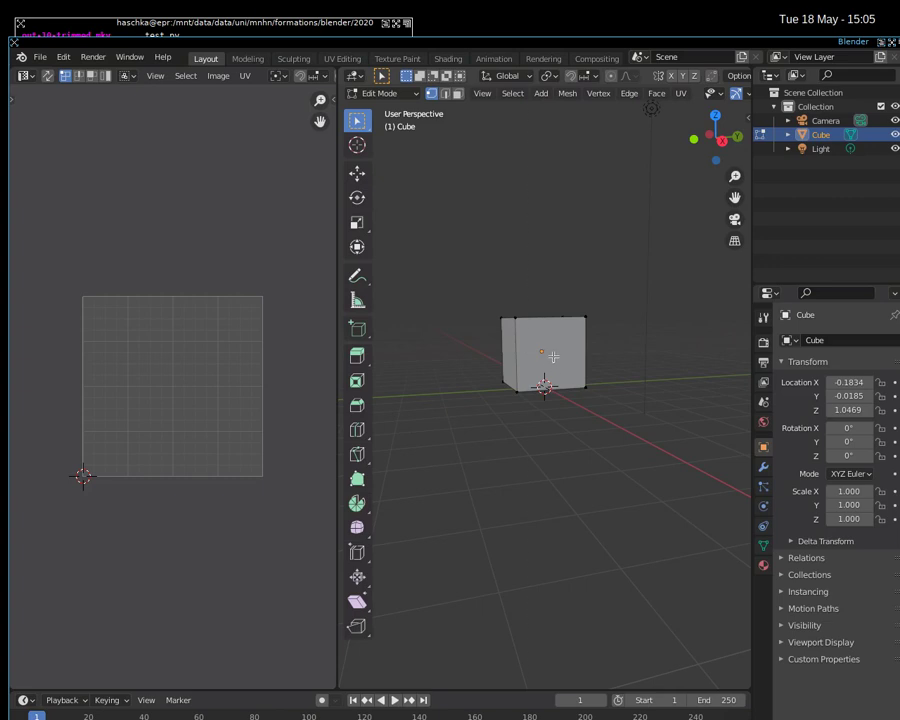
{"action": "left_click", "coordinate": [457, 93]}
{"action": "left_click", "coordinate": [540, 338]}
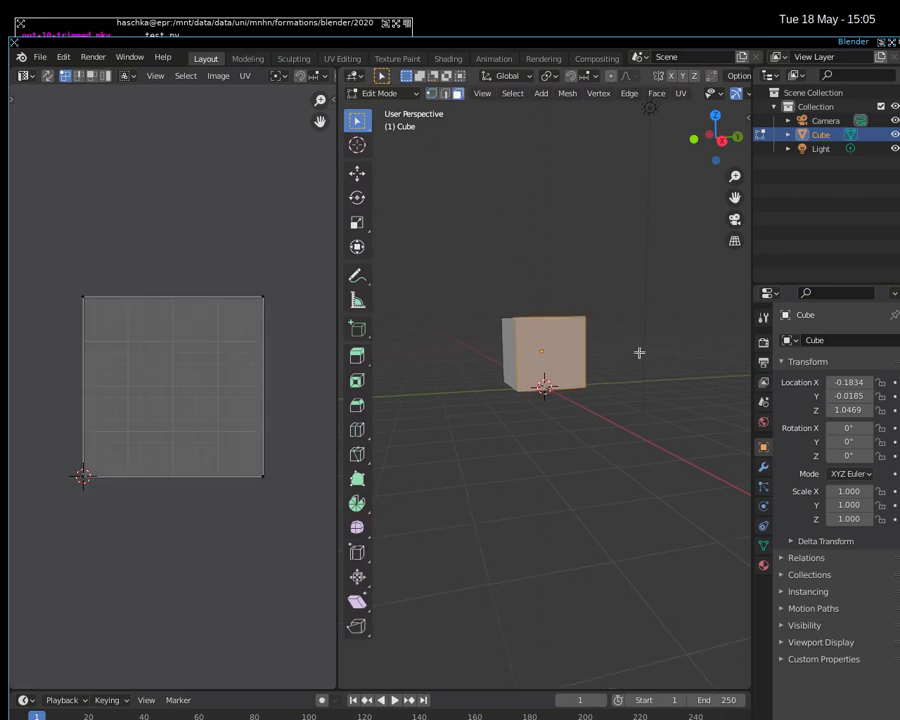
{"action": "middle_click_drag", "start_coordinate": [639, 352], "coordinate": [547, 341]}
{"action": "key", "text": "a"}
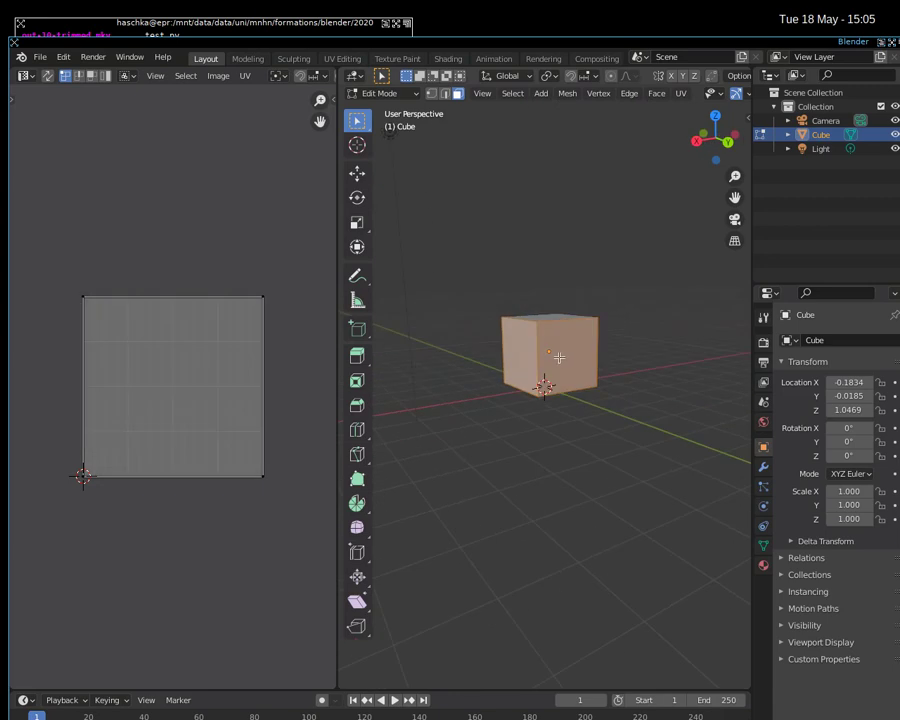
{"action": "mouse_move", "coordinate": [606, 346]}
{"action": "middle_mouse_down"}
{"action": "mouse_move", "coordinate": [474, 364]}
{"action": "mouse_move", "coordinate": [542, 382]}
{"action": "middle_mouse_up"}
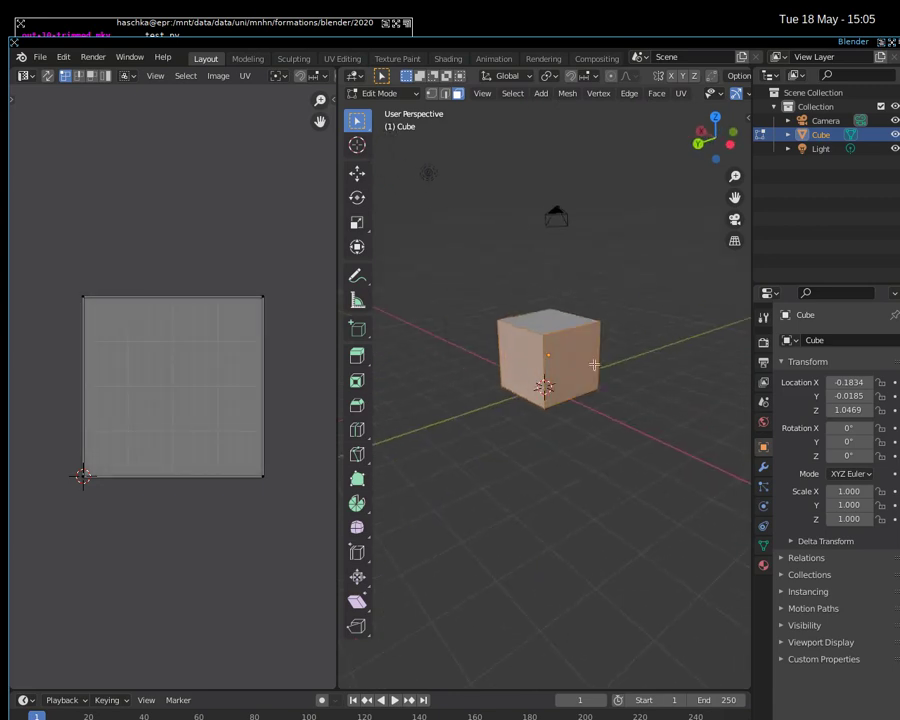
Step: Deselect all of the cube's faces and switch to edge select mode
{"action": "mouse_move", "coordinate": [594, 365]}
{"action": "middle_mouse_down"}
{"action": "mouse_move", "coordinate": [634, 353]}
{"action": "mouse_move", "coordinate": [420, 358]}
{"action": "middle_mouse_up"}
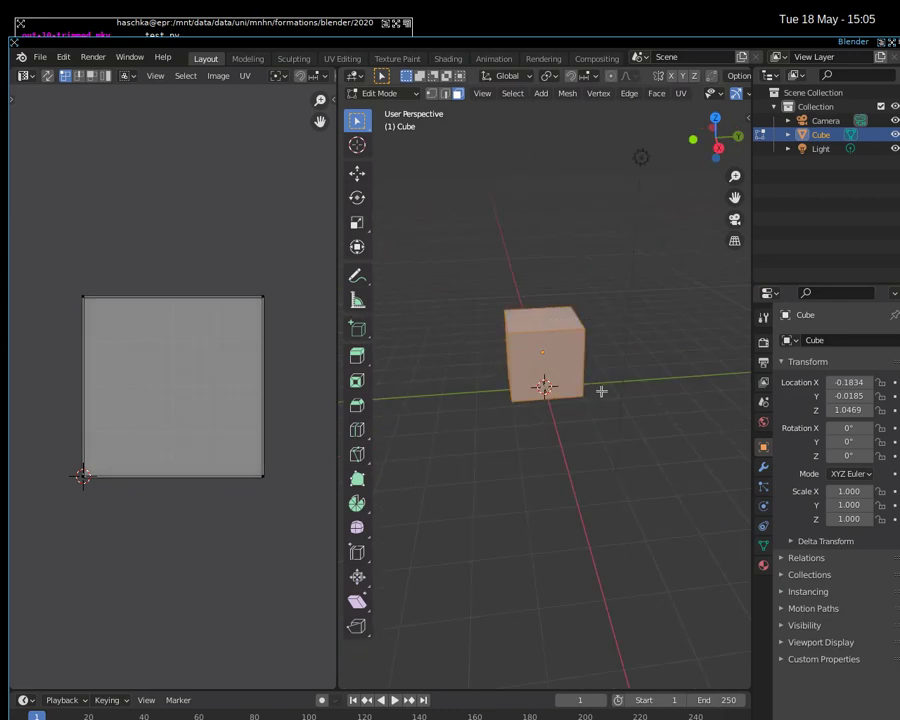
{"action": "mouse_move", "coordinate": [583, 360]}
{"action": "middle_mouse_down"}
{"action": "mouse_move", "coordinate": [590, 342]}
{"action": "mouse_move", "coordinate": [673, 305]}
{"action": "mouse_move", "coordinate": [623, 332]}
{"action": "mouse_move", "coordinate": [474, 370]}
{"action": "mouse_move", "coordinate": [423, 301]}
{"action": "mouse_move", "coordinate": [560, 330]}
{"action": "mouse_move", "coordinate": [691, 334]}
{"action": "mouse_move", "coordinate": [725, 358]}
{"action": "mouse_move", "coordinate": [626, 379]}
{"action": "middle_mouse_up"}
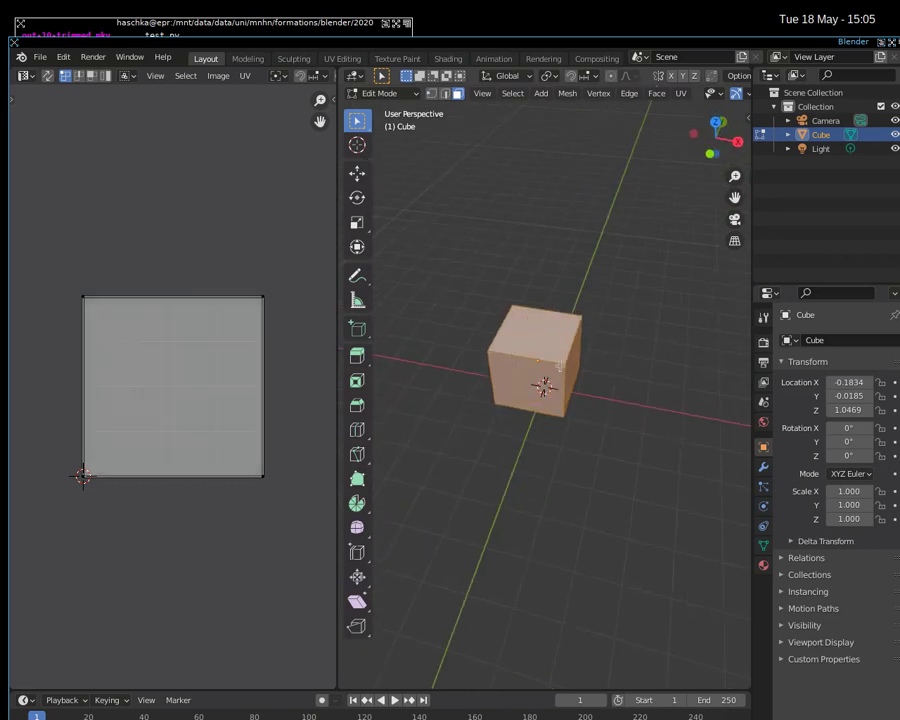
{"action": "key", "text": "alt+a"}
{"action": "mouse_move", "coordinate": [559, 368]}
{"action": "middle_mouse_down"}
{"action": "mouse_move", "coordinate": [581, 388]}
{"action": "mouse_move", "coordinate": [573, 344]}
{"action": "middle_mouse_up"}
{"action": "left_click", "coordinate": [447, 93]}
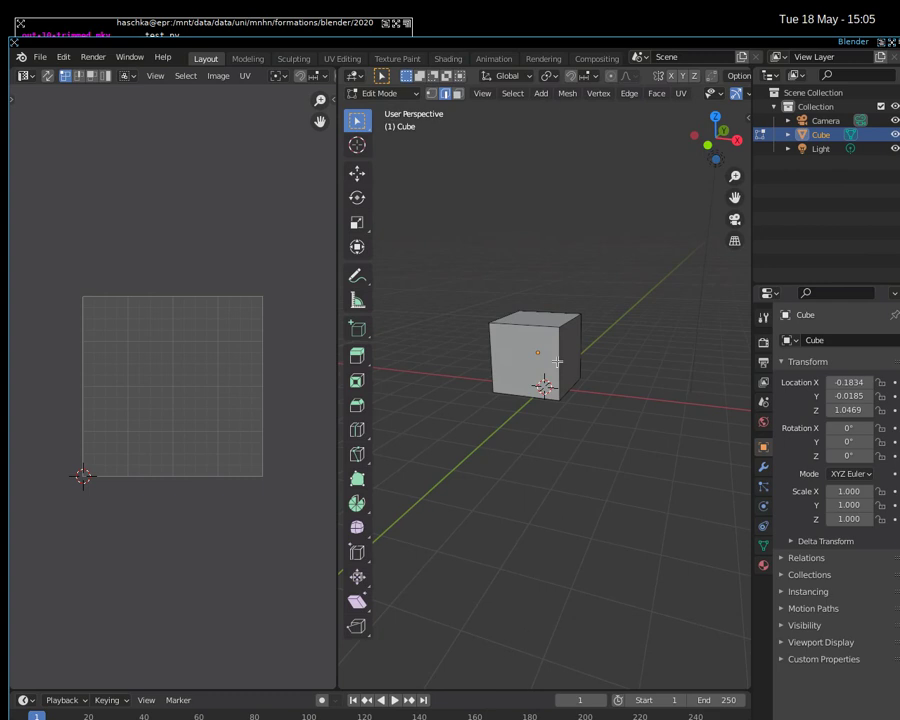
{"action": "mouse_move", "coordinate": [581, 354]}
{"action": "middle_mouse_down"}
{"action": "mouse_move", "coordinate": [566, 350]}
{"action": "mouse_move", "coordinate": [585, 355]}
{"action": "middle_mouse_up"}
Step: Orbit around the cube to inspect it from all sides
{"action": "key", "text": "b"}
{"action": "key", "text": "Escape"}
{"action": "mouse_move", "coordinate": [649, 364]}
{"action": "middle_mouse_down"}
{"action": "mouse_move", "coordinate": [440, 376]}
{"action": "mouse_move", "coordinate": [541, 362]}
{"action": "middle_mouse_up"}
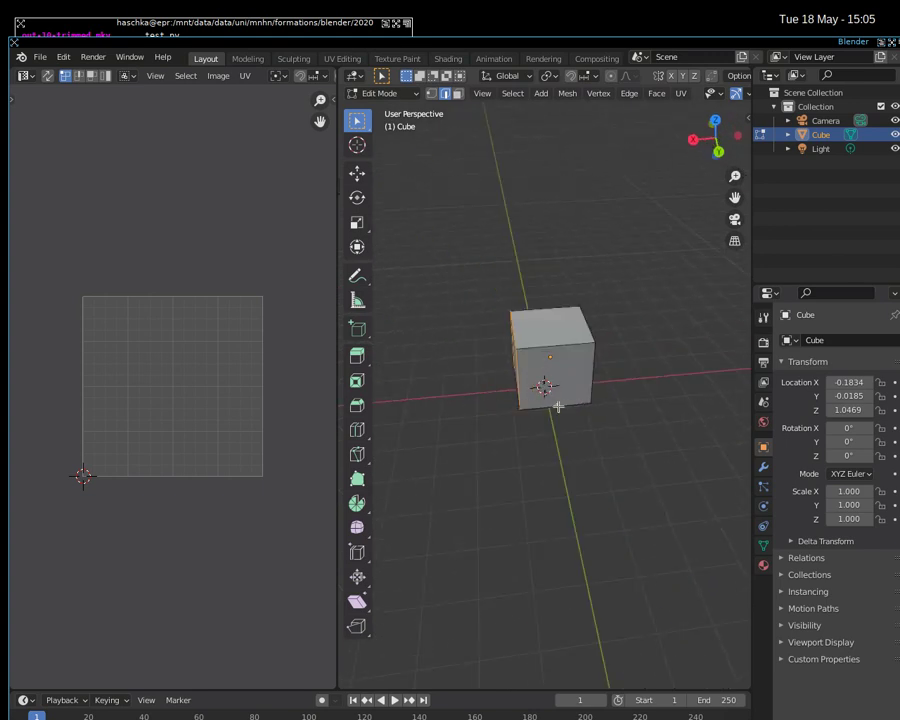
{"action": "middle_click_drag", "start_coordinate": [606, 406], "coordinate": [560, 400]}
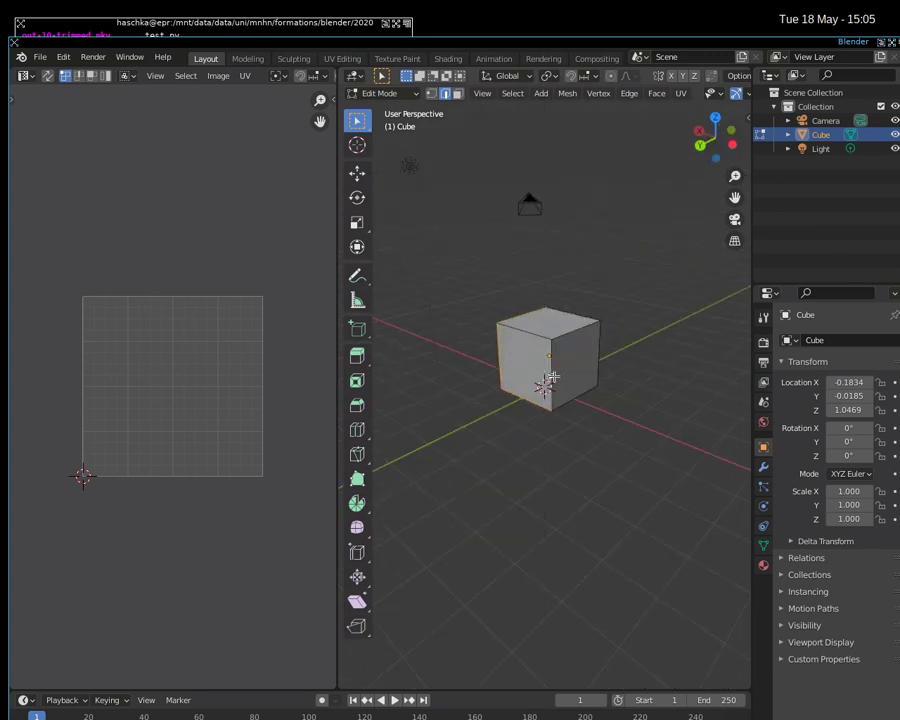
{"action": "middle_click_drag", "start_coordinate": [635, 367], "coordinate": [556, 345]}
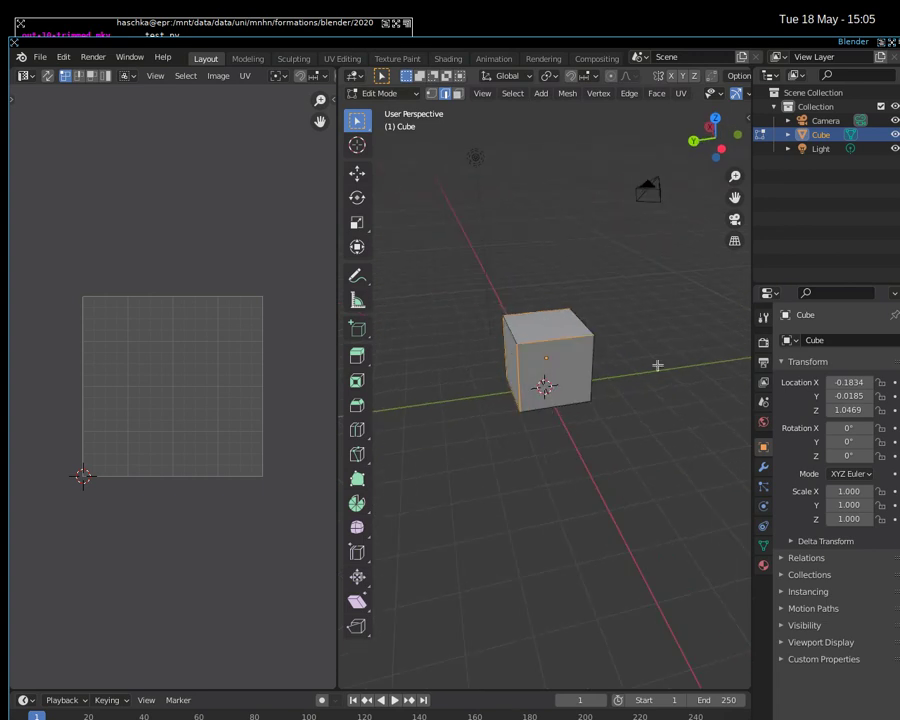
{"action": "middle_click_drag", "start_coordinate": [658, 366], "coordinate": [546, 361]}
{"action": "mouse_move", "coordinate": [648, 368]}
{"action": "middle_mouse_down"}
{"action": "mouse_move", "coordinate": [725, 343]}
{"action": "mouse_move", "coordinate": [452, 380]}
{"action": "mouse_move", "coordinate": [508, 410]}
{"action": "middle_mouse_up"}
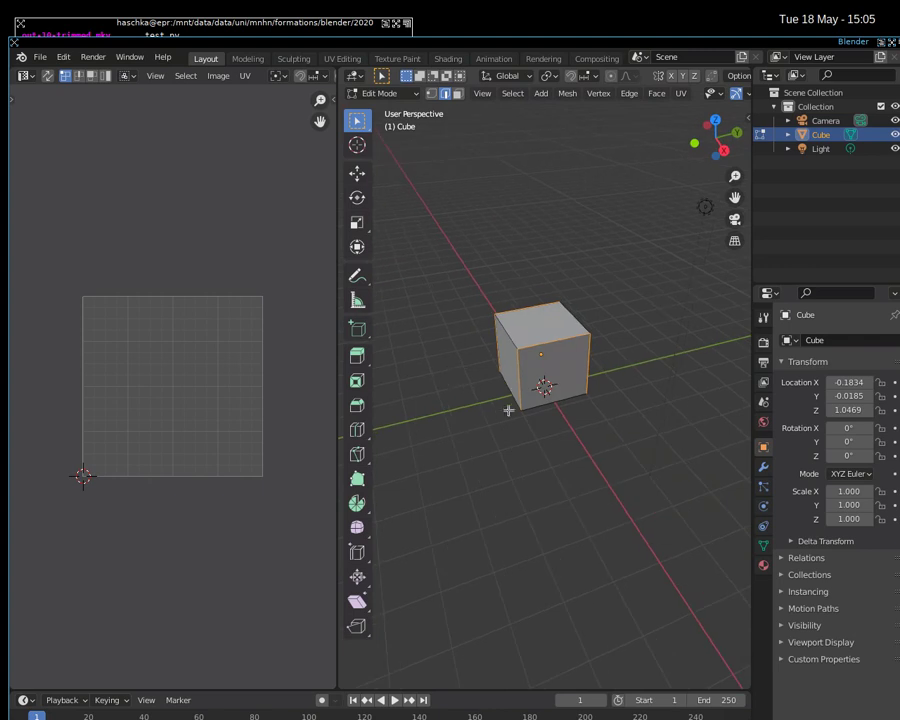
{"action": "middle_click_drag", "start_coordinate": [632, 392], "coordinate": [428, 412]}
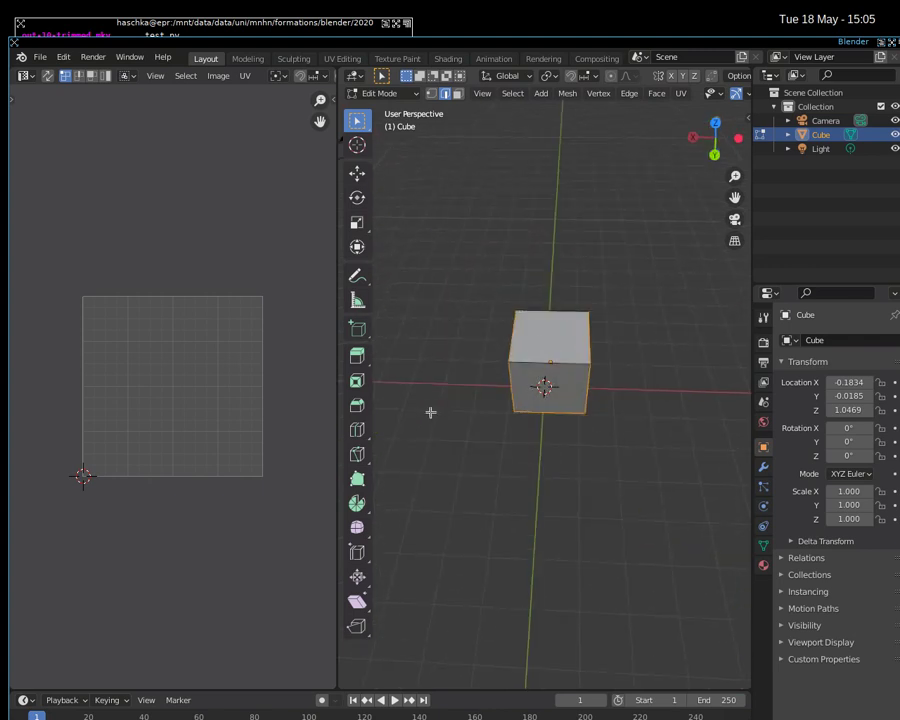
{"action": "mouse_move", "coordinate": [605, 376]}
{"action": "middle_mouse_down"}
{"action": "mouse_move", "coordinate": [446, 418]}
{"action": "mouse_move", "coordinate": [453, 326]}
{"action": "mouse_move", "coordinate": [617, 312]}
{"action": "middle_mouse_up"}
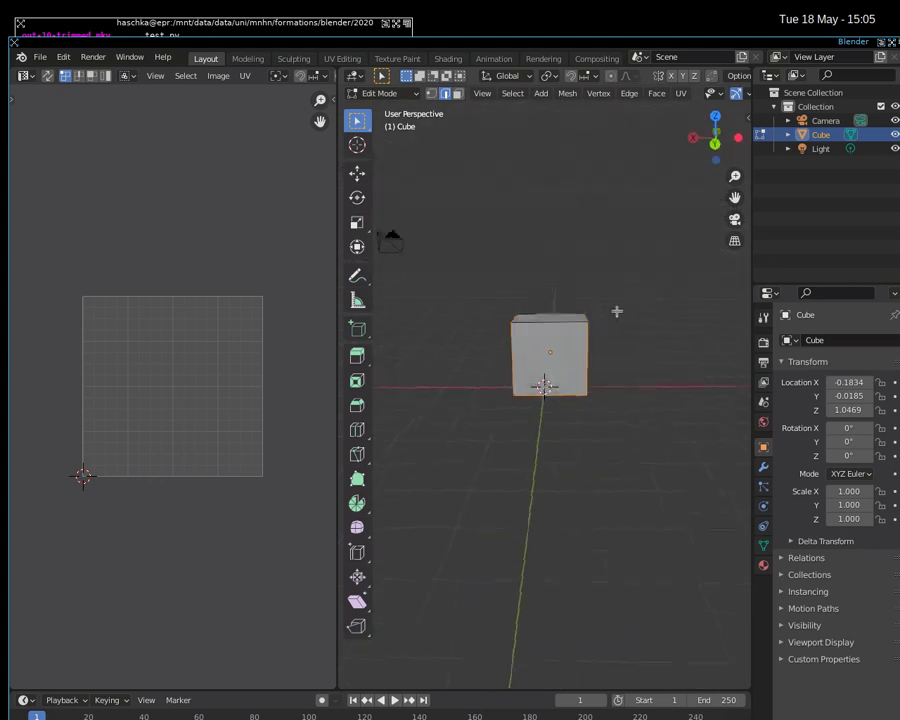
{"action": "mouse_move", "coordinate": [520, 428]}
{"action": "middle_mouse_down"}
{"action": "mouse_move", "coordinate": [609, 436]}
{"action": "mouse_move", "coordinate": [590, 450]}
{"action": "mouse_move", "coordinate": [577, 440]}
{"action": "mouse_move", "coordinate": [592, 442]}
{"action": "middle_mouse_up"}
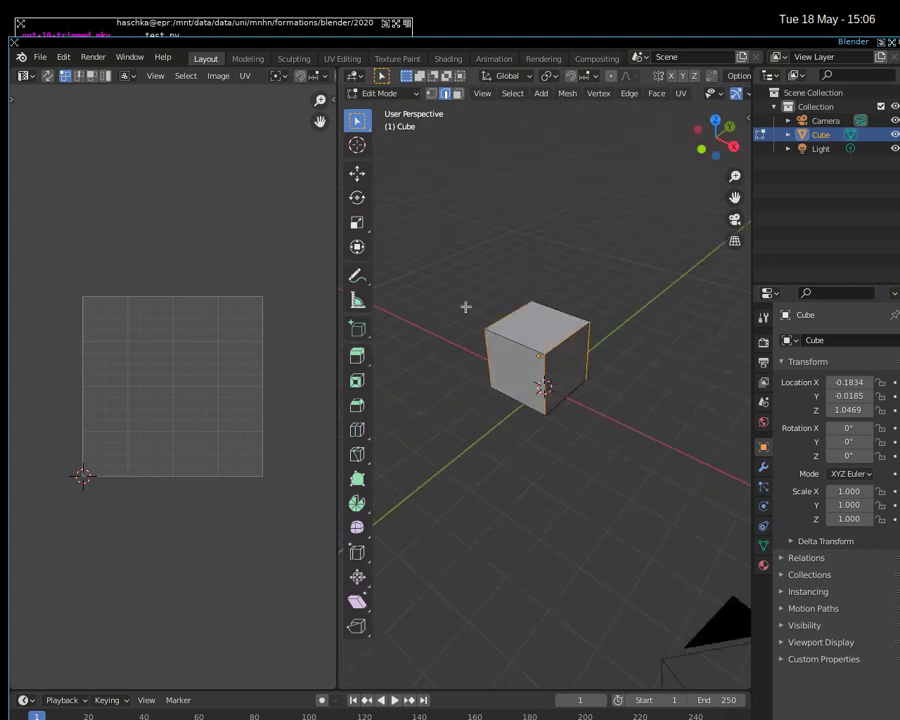
{"action": "key", "text": "F3"}
{"action": "type", "text": "ma"}
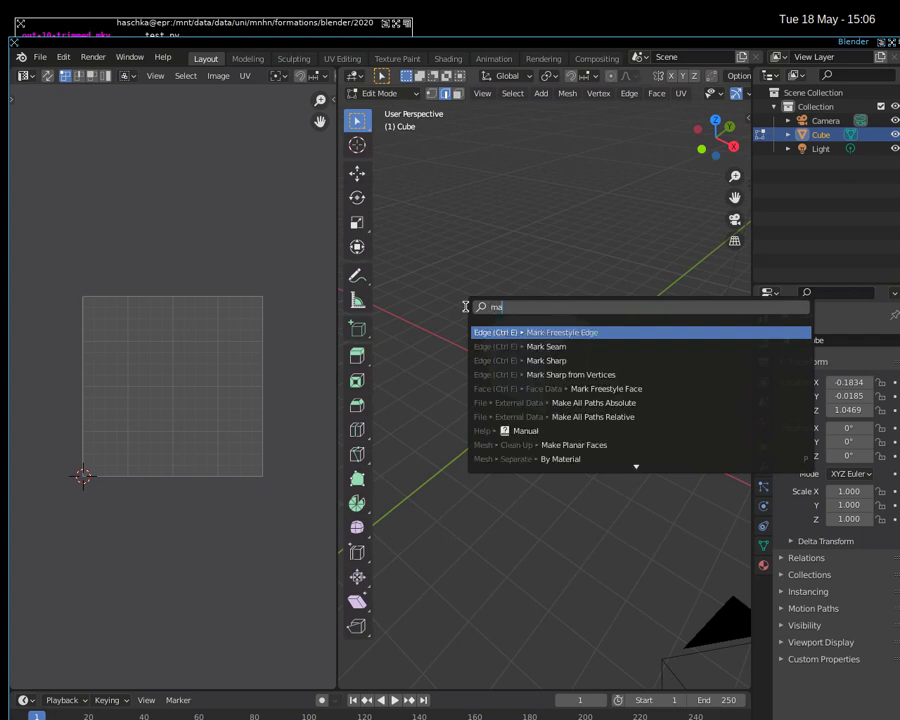
{"action": "left_click", "coordinate": [541, 346]}
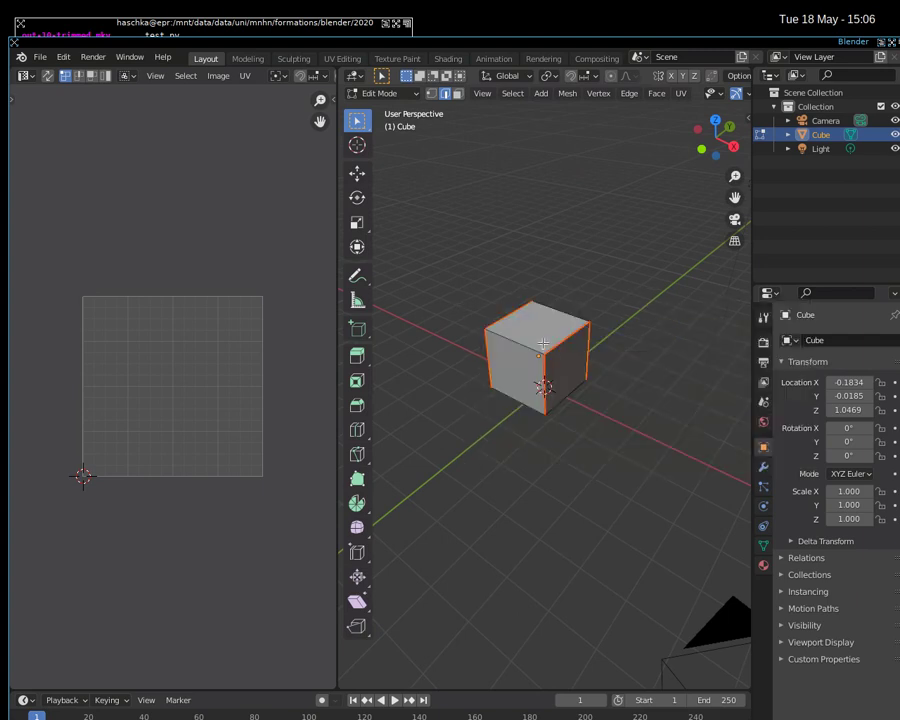
{"action": "mouse_move", "coordinate": [553, 406]}
{"action": "middle_mouse_down"}
{"action": "mouse_move", "coordinate": [486, 476]}
{"action": "mouse_move", "coordinate": [585, 324]}
{"action": "mouse_move", "coordinate": [563, 376]}
{"action": "mouse_move", "coordinate": [437, 268]}
{"action": "mouse_move", "coordinate": [498, 385]}
{"action": "mouse_move", "coordinate": [587, 402]}
{"action": "middle_mouse_up"}
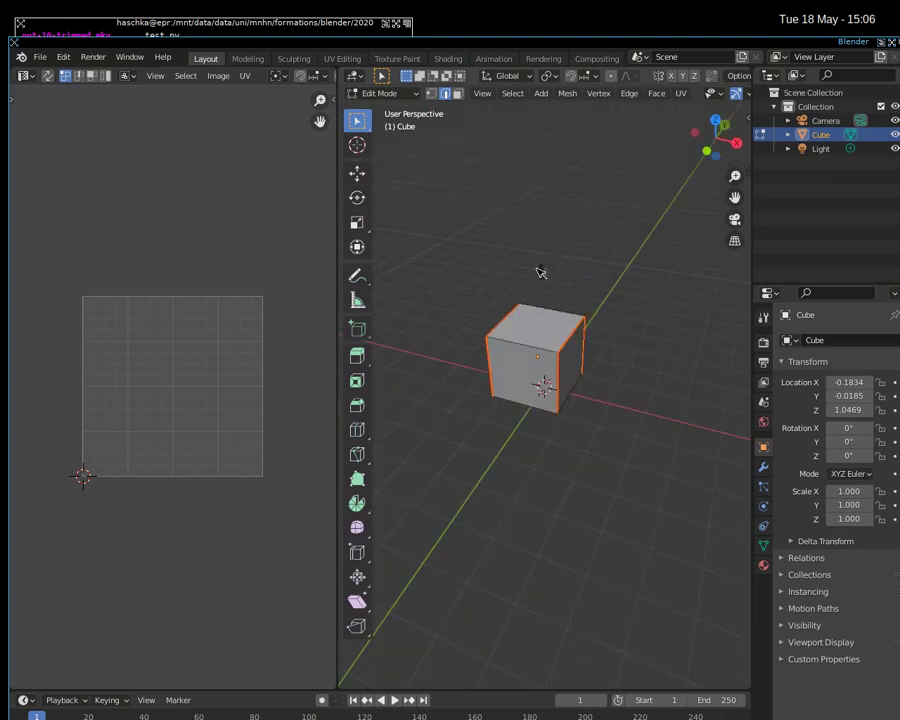
{"action": "key", "text": "F3"}
{"action": "type", "text": "uv u"}
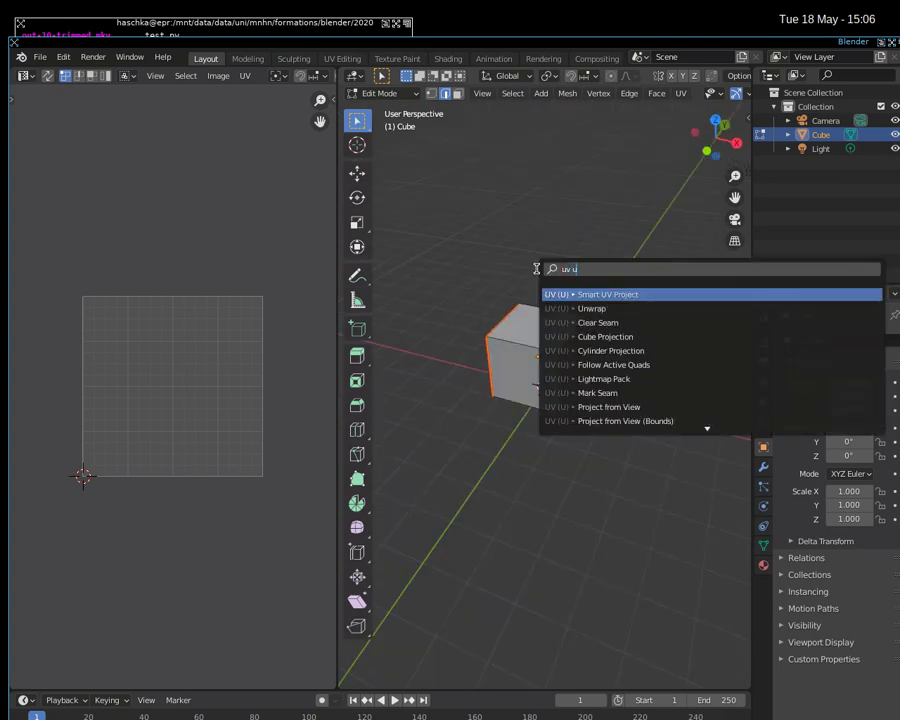
{"action": "type", "text": "n"}
{"action": "key", "text": "Return"}
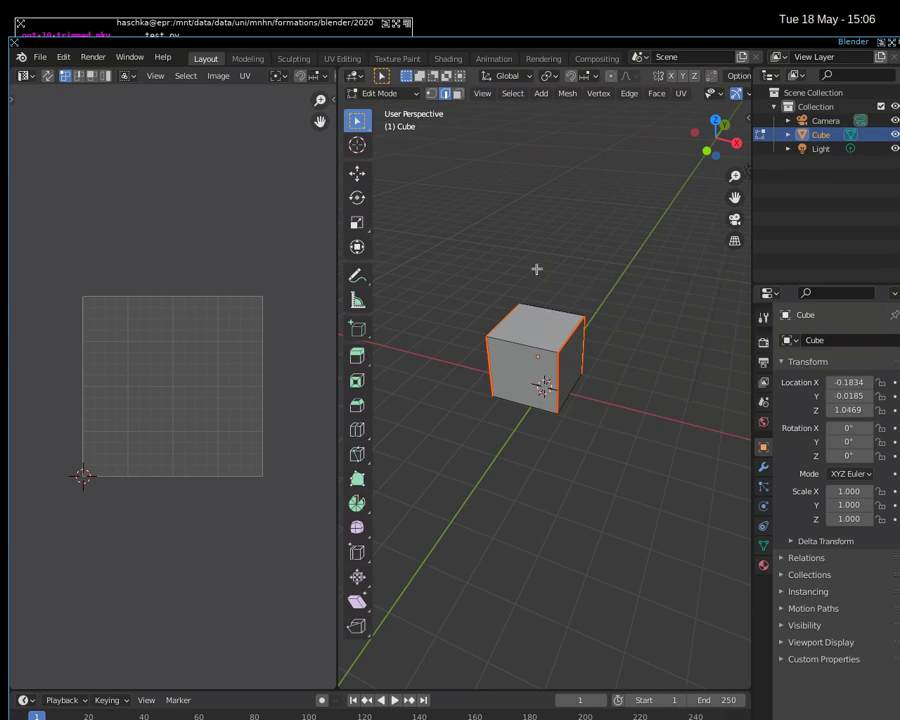
Step: Select all of the cube's geometry so its UV square appears
{"action": "mouse_move", "coordinate": [733, 355]}
{"action": "middle_mouse_down"}
{"action": "mouse_move", "coordinate": [586, 362]}
{"action": "mouse_move", "coordinate": [489, 288]}
{"action": "mouse_move", "coordinate": [530, 231]}
{"action": "mouse_move", "coordinate": [565, 212]}
{"action": "mouse_move", "coordinate": [502, 127]}
{"action": "mouse_move", "coordinate": [432, 281]}
{"action": "mouse_move", "coordinate": [432, 392]}
{"action": "mouse_move", "coordinate": [350, 407]}
{"action": "mouse_move", "coordinate": [203, 404]}
{"action": "middle_mouse_up"}
{"action": "key", "text": "a"}
{"action": "scroll", "coordinate": [203, 404], "scroll_direction": "down", "scroll_amount": 1}
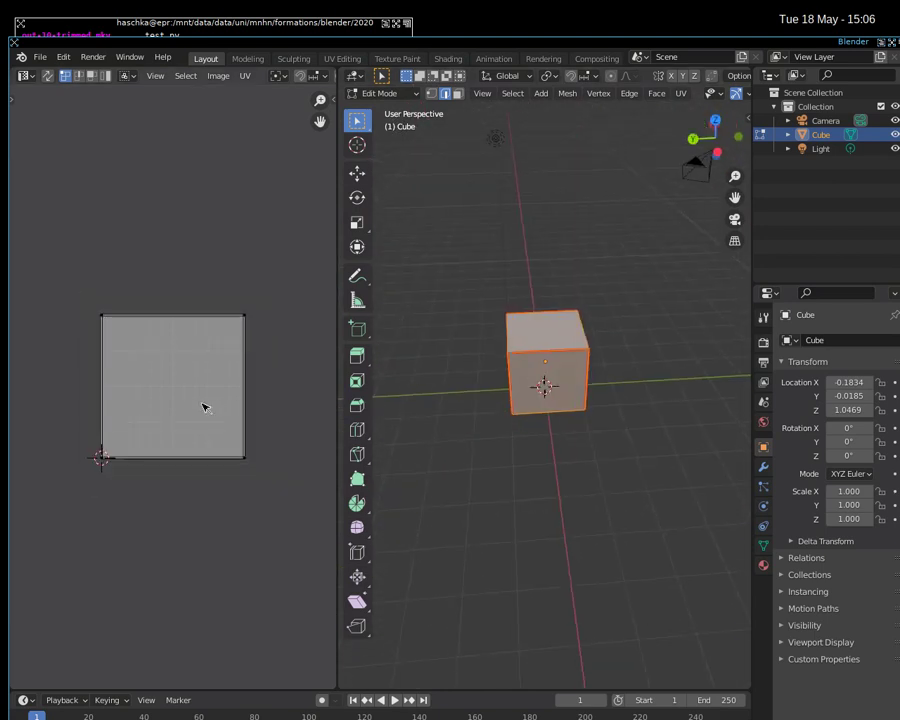
{"action": "key", "text": "q"}
Step: Move the UV square's top-right corner slightly inward
{"action": "right_click", "coordinate": [201, 316], "text": "shift"}
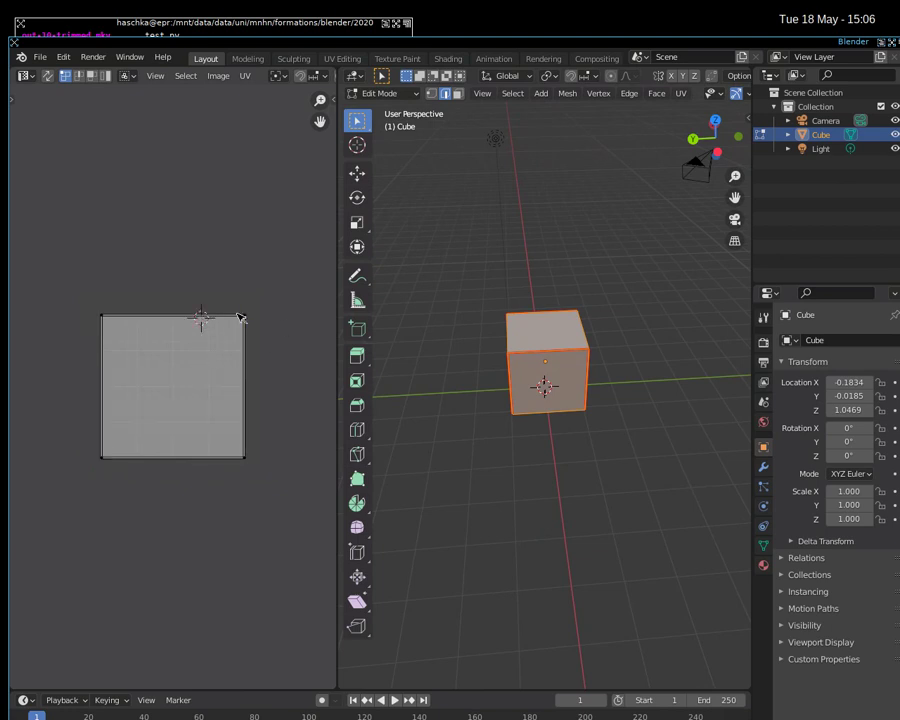
{"action": "left_click_drag", "start_coordinate": [244, 316], "coordinate": [249, 317]}
{"action": "scroll", "coordinate": [270, 323], "scroll_direction": "up", "scroll_amount": 1}
{"action": "scroll", "coordinate": [269, 320], "scroll_direction": "down", "scroll_amount": 1}
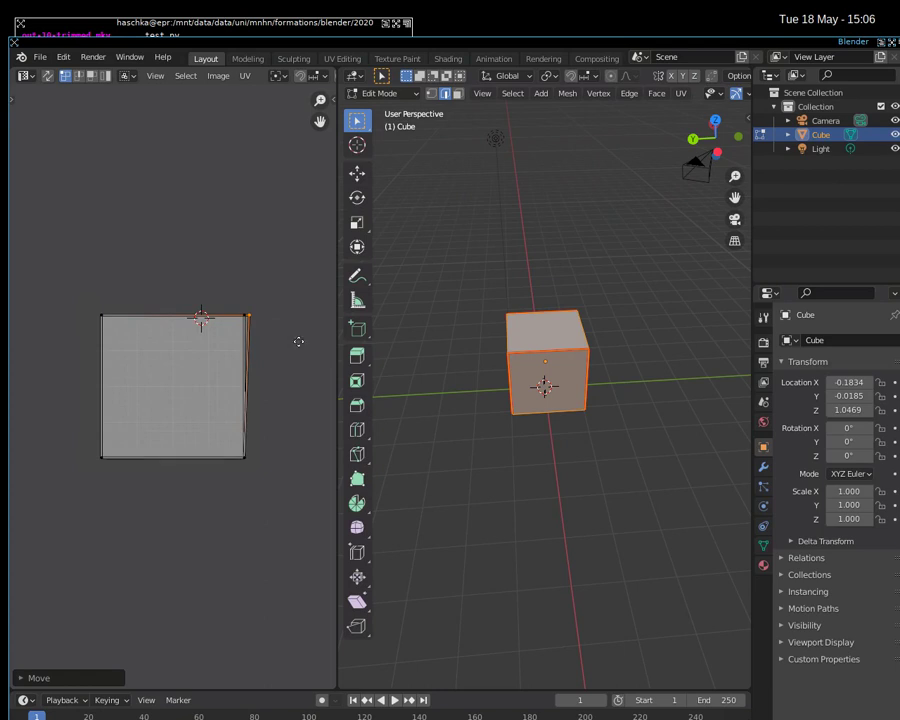
{"action": "middle_click_drag", "start_coordinate": [298, 341], "coordinate": [291, 356]}
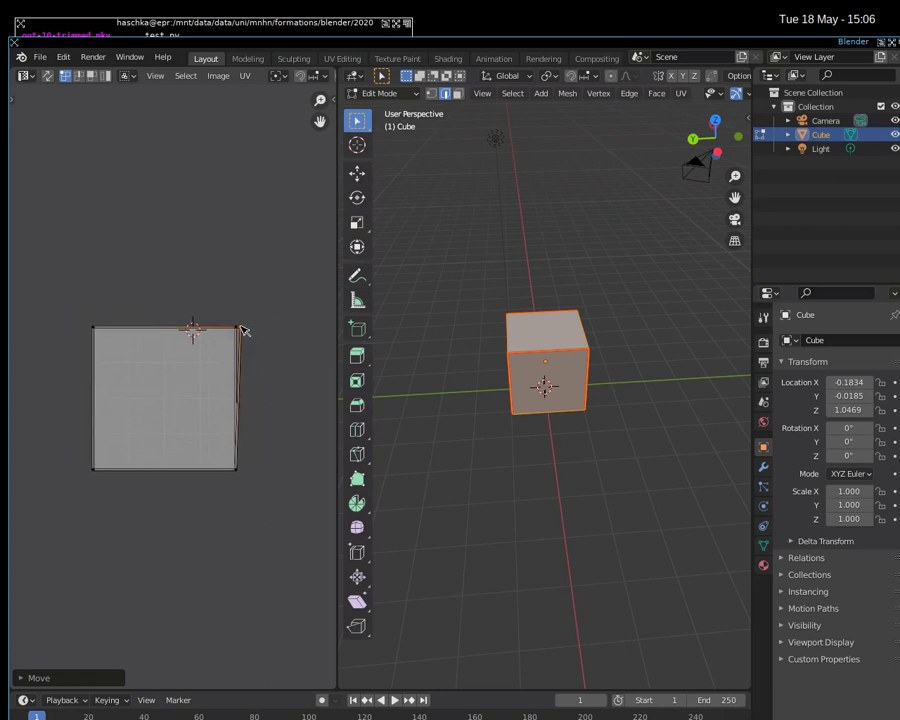
{"action": "key", "text": "g"}
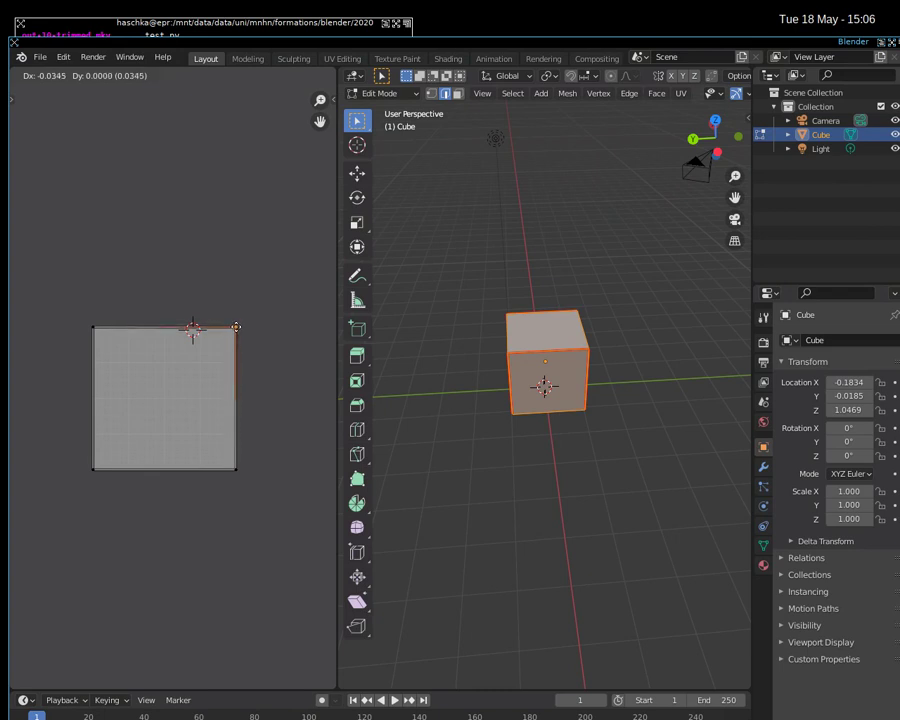
{"action": "left_click", "coordinate": [235, 327]}
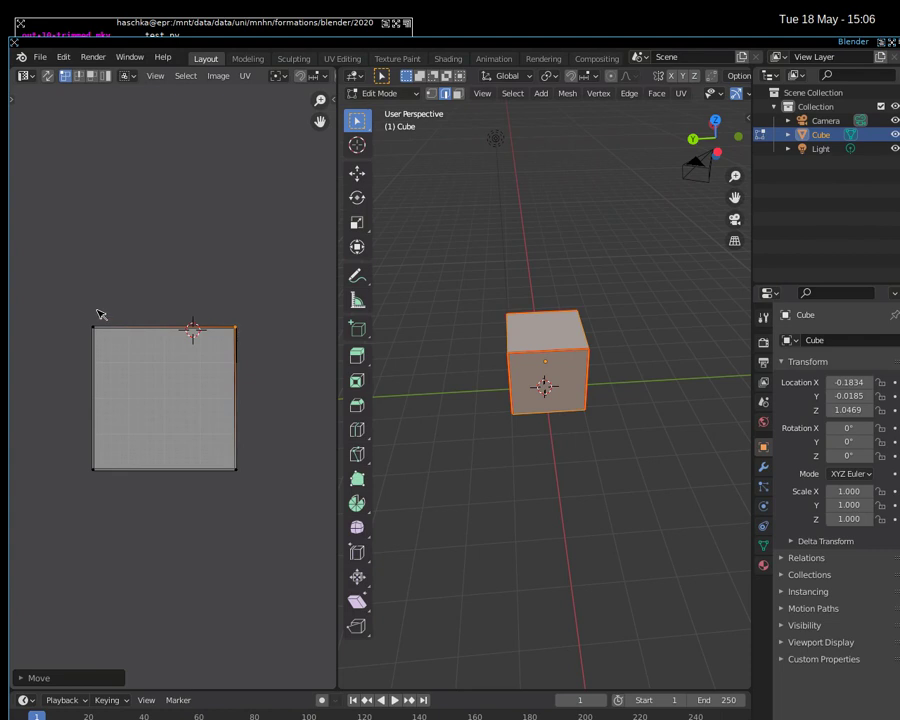
Step: Box-select the UV square and scale it down twice
{"action": "left_click_drag", "start_coordinate": [80, 317], "coordinate": [262, 482]}
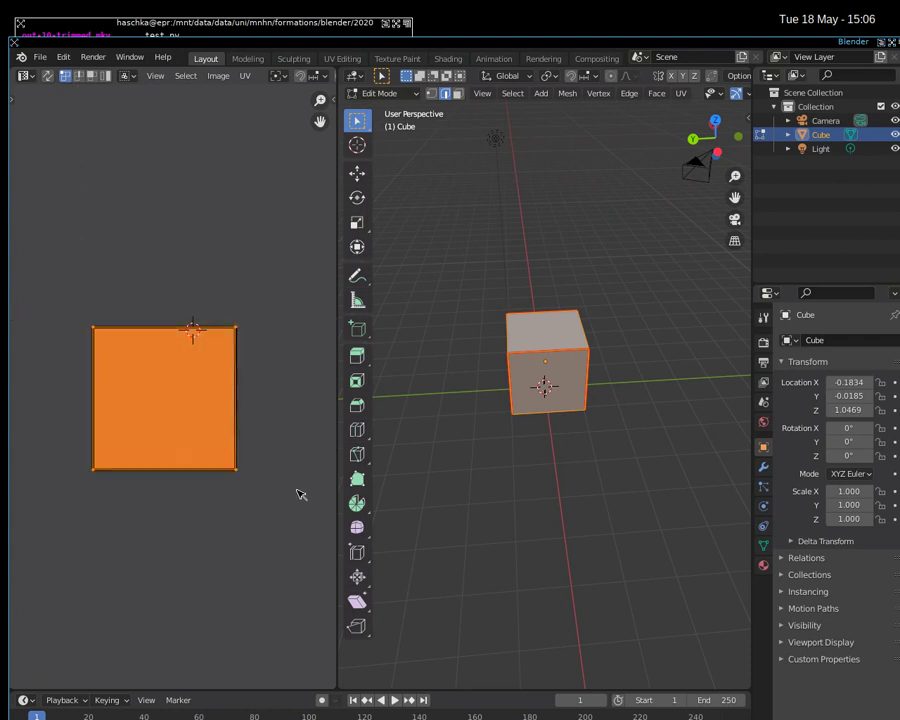
{"action": "key", "text": "s"}
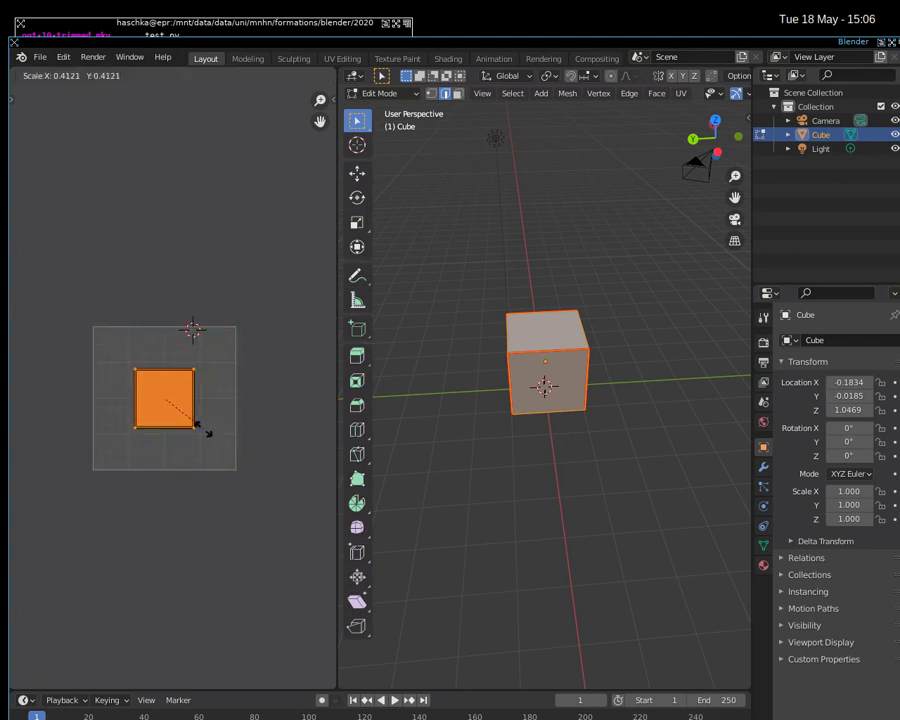
{"action": "left_click", "coordinate": [204, 426]}
{"action": "key", "text": "s"}
{"action": "left_click", "coordinate": [195, 416]}
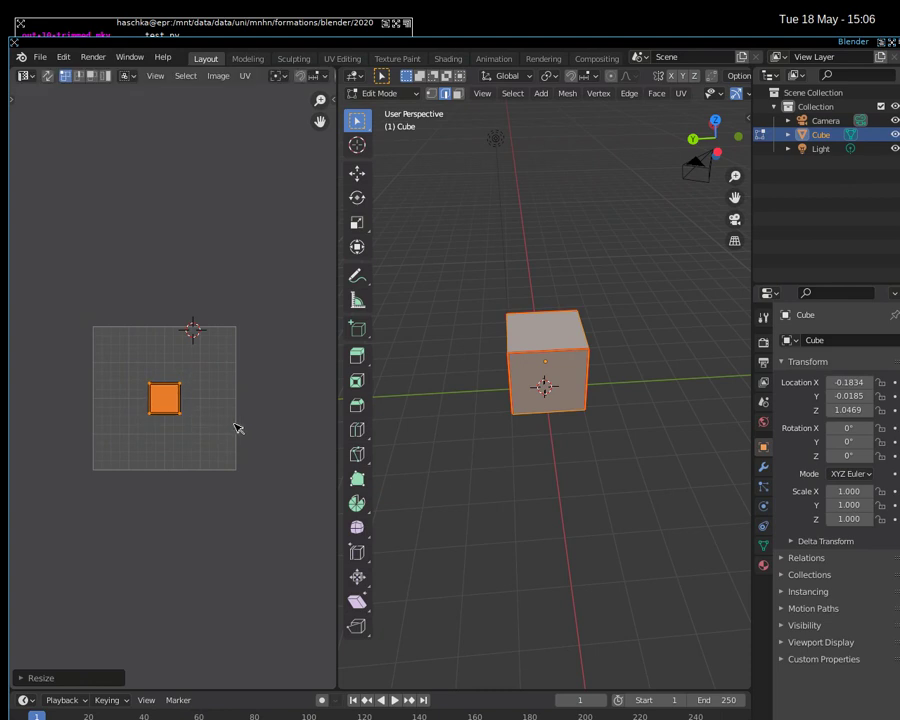
{"action": "scroll", "coordinate": [240, 430], "scroll_direction": "up", "scroll_amount": 4}
{"action": "scroll", "coordinate": [244, 430], "scroll_direction": "up", "scroll_amount": 2}
Step: Shift the shrunken UV square to the right and deselect the cube's geometry
{"action": "right_click", "coordinate": [242, 413], "text": "shift"}
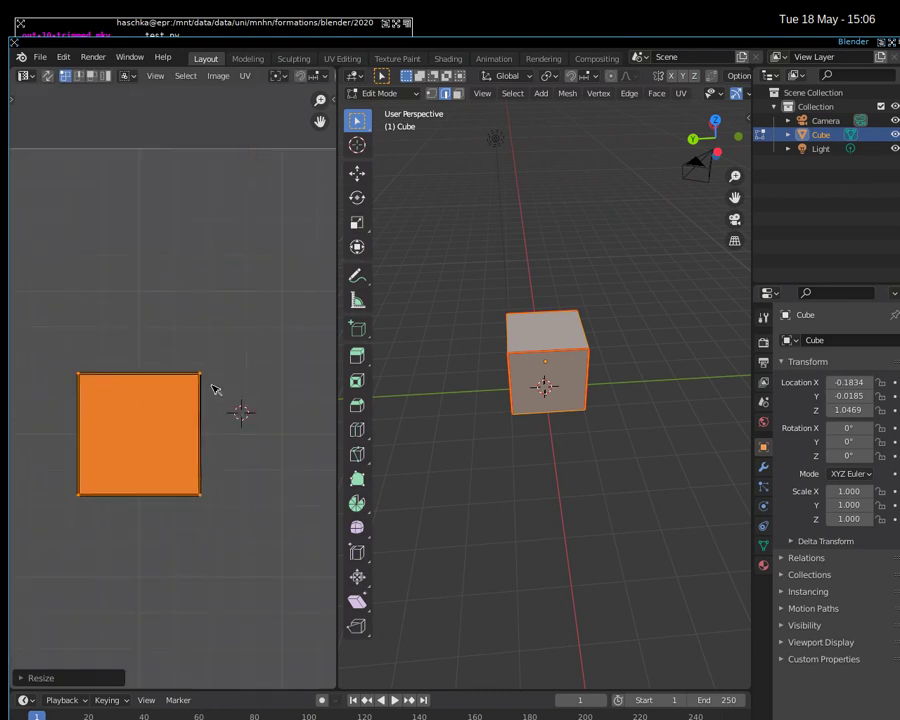
{"action": "key", "text": "g"}
{"action": "left_click", "coordinate": [201, 354]}
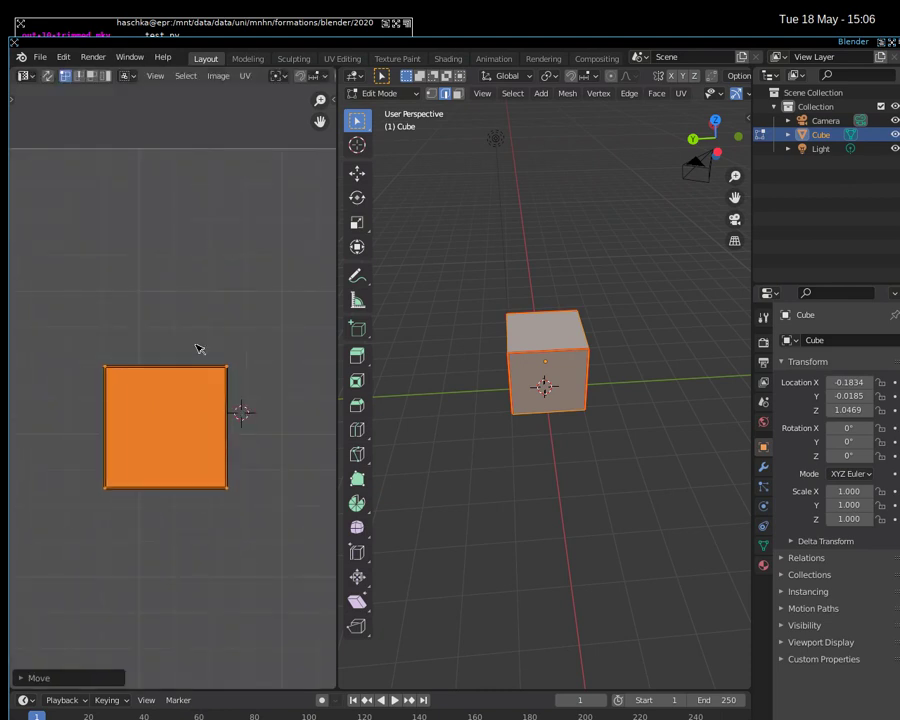
{"action": "left_click", "coordinate": [480, 424]}
{"action": "mouse_move", "coordinate": [548, 375]}
{"action": "middle_mouse_down"}
{"action": "mouse_move", "coordinate": [505, 357]}
{"action": "mouse_move", "coordinate": [476, 396]}
{"action": "mouse_move", "coordinate": [524, 416]}
{"action": "mouse_move", "coordinate": [552, 390]}
{"action": "middle_mouse_up"}
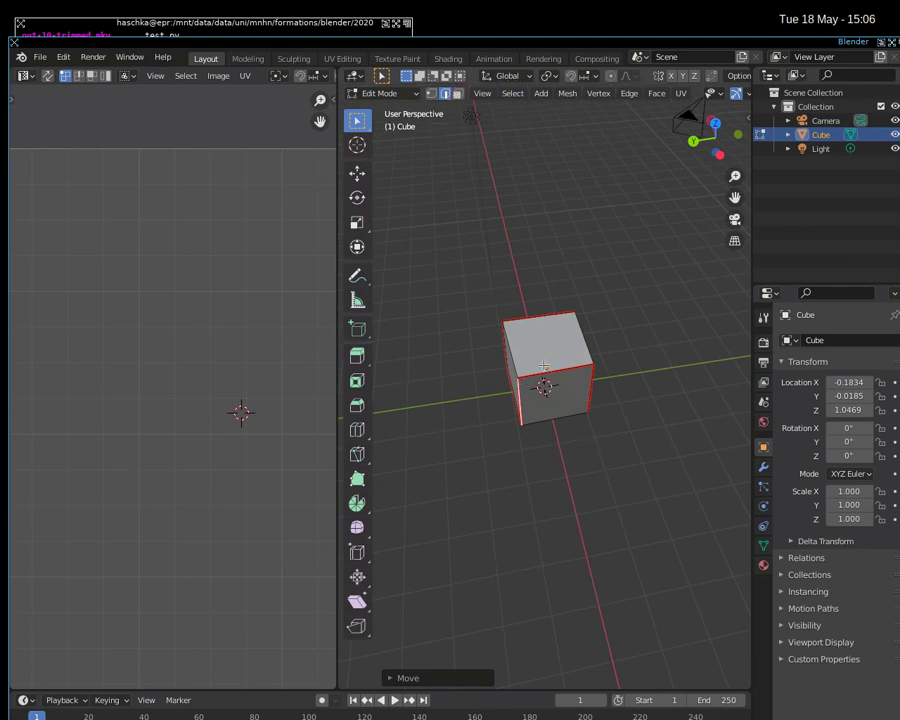
Step: Select all, switch to face select, pick the UV face square and nudge it
{"action": "key", "text": "a"}
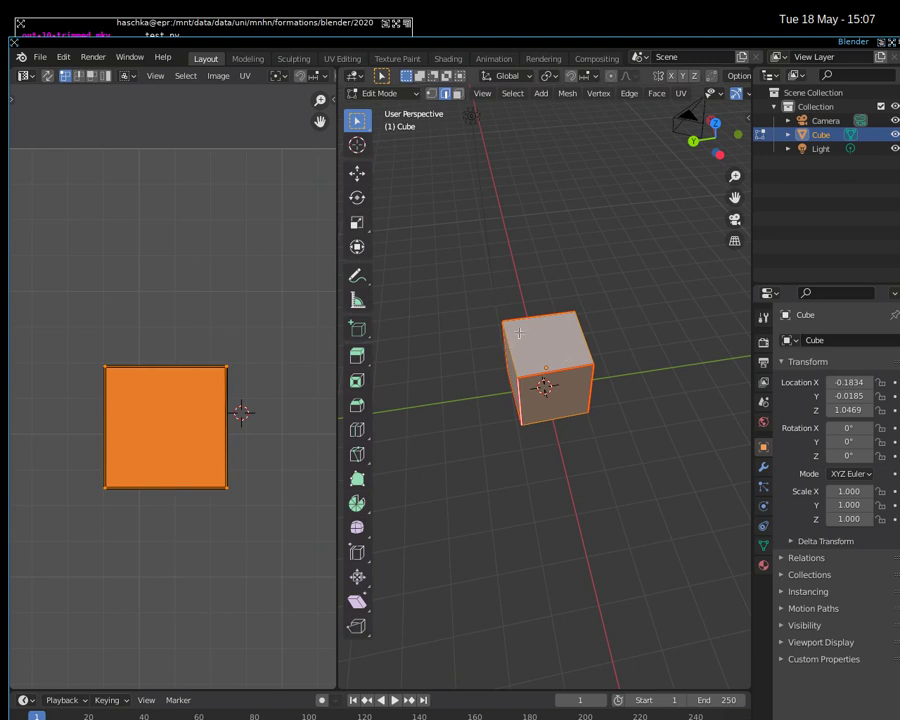
{"action": "left_click", "coordinate": [458, 93]}
{"action": "left_click", "coordinate": [572, 394]}
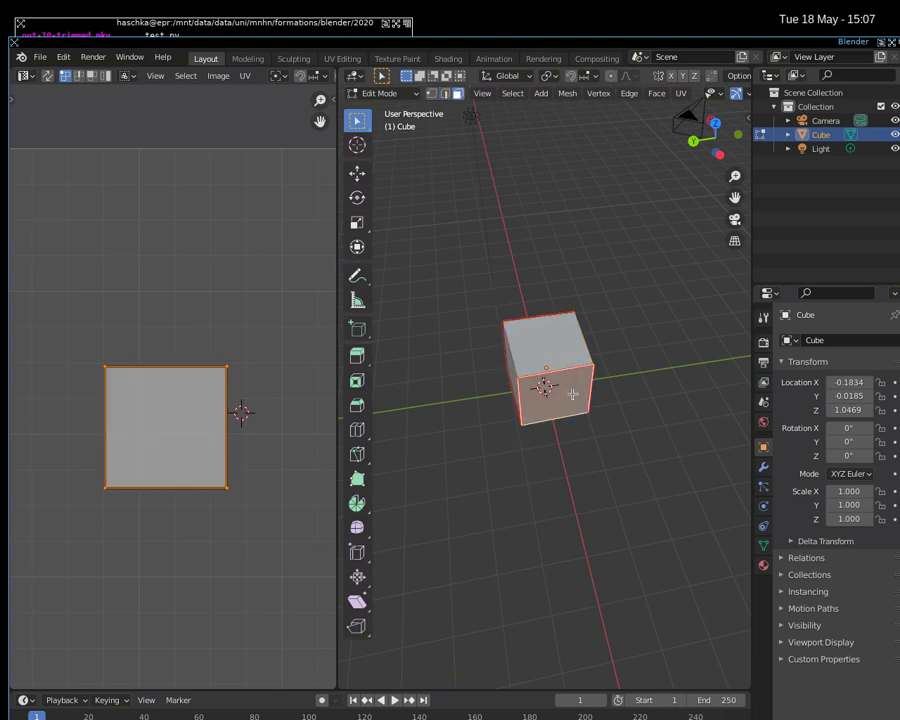
{"action": "middle_click_drag", "start_coordinate": [238, 410], "coordinate": [290, 366]}
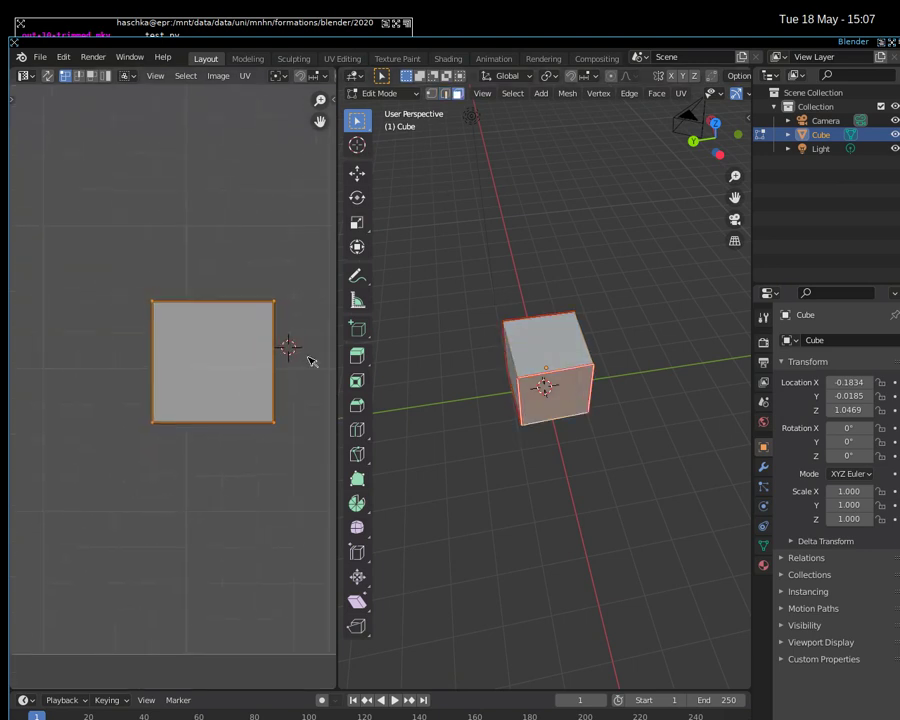
{"action": "scroll", "coordinate": [310, 372], "scroll_direction": "down", "scroll_amount": 3}
{"action": "left_click_drag", "start_coordinate": [191, 384], "coordinate": [168, 379]}
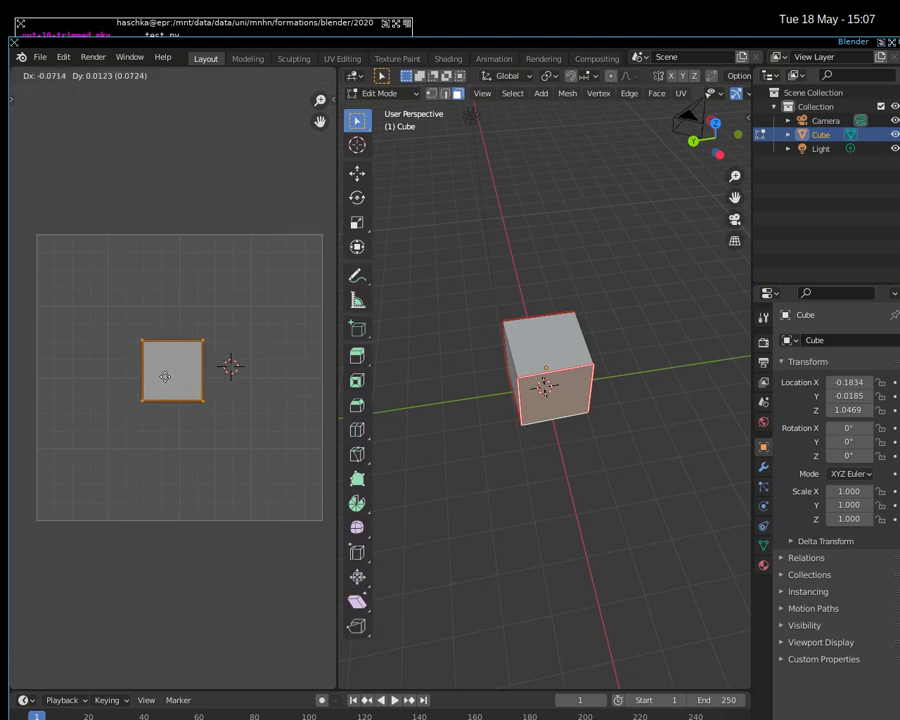
{"action": "left_click", "coordinate": [195, 366]}
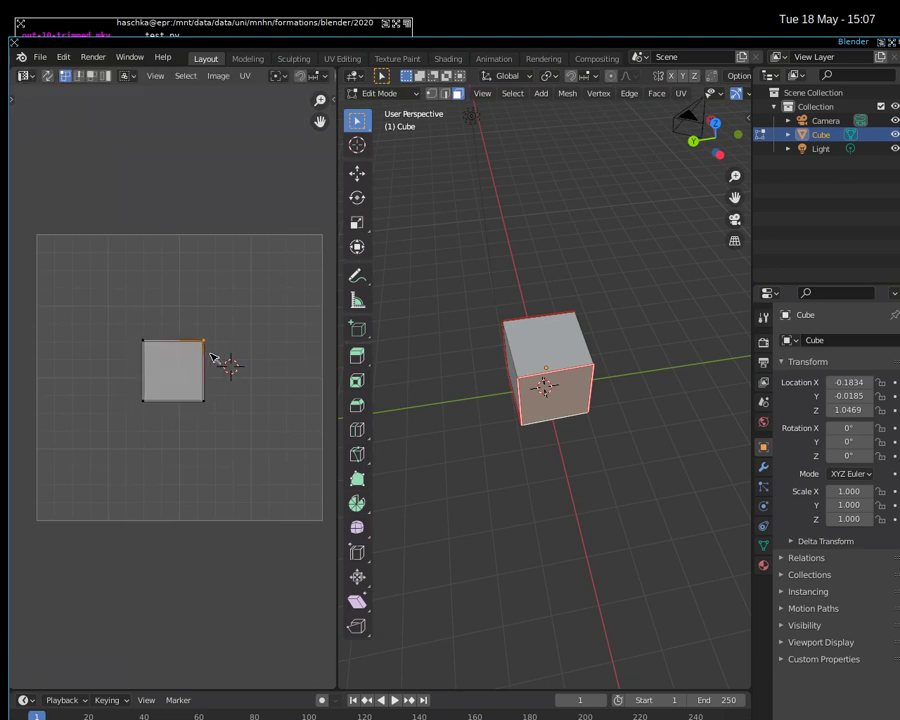
{"action": "left_click", "coordinate": [203, 402]}
{"action": "left_click", "coordinate": [205, 342], "text": "shift"}
{"action": "left_click", "coordinate": [144, 400], "text": "shift"}
{"action": "key", "text": "g"}
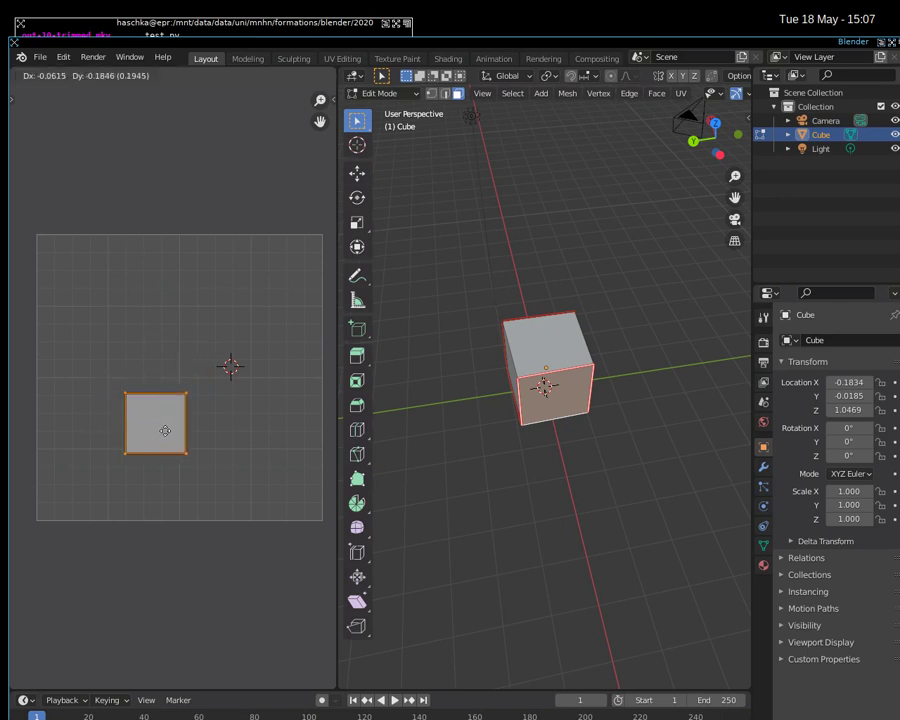
{"action": "left_click", "coordinate": [188, 394]}
Step: Box-select the square's four corners and move it up and to the left
{"action": "scroll", "coordinate": [226, 408], "scroll_direction": "up", "scroll_amount": 3}
{"action": "scroll", "coordinate": [230, 408], "scroll_direction": "down", "scroll_amount": 1}
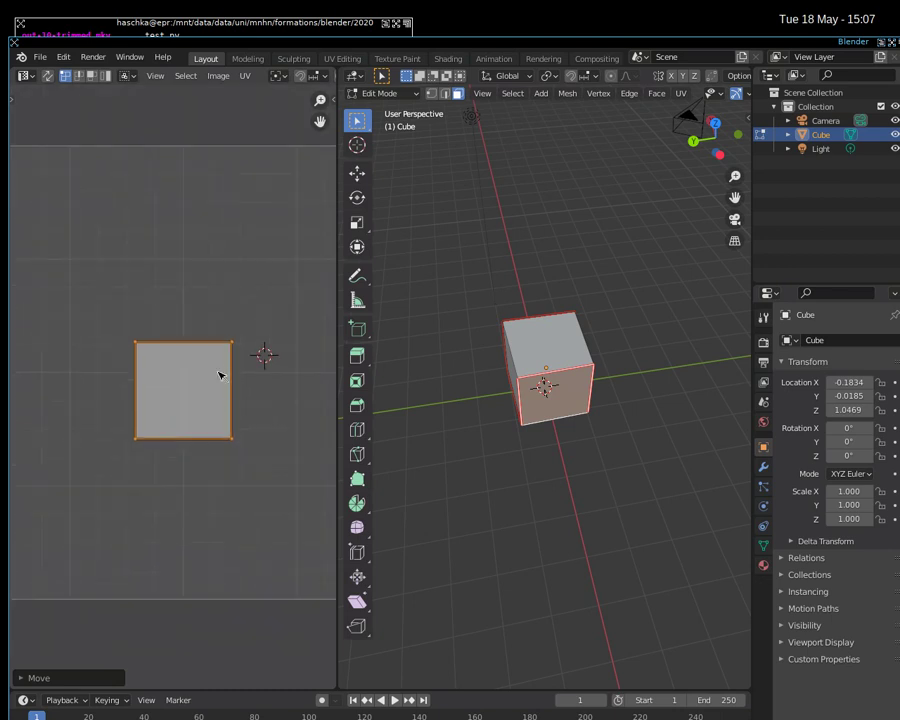
{"action": "left_click", "coordinate": [216, 325]}
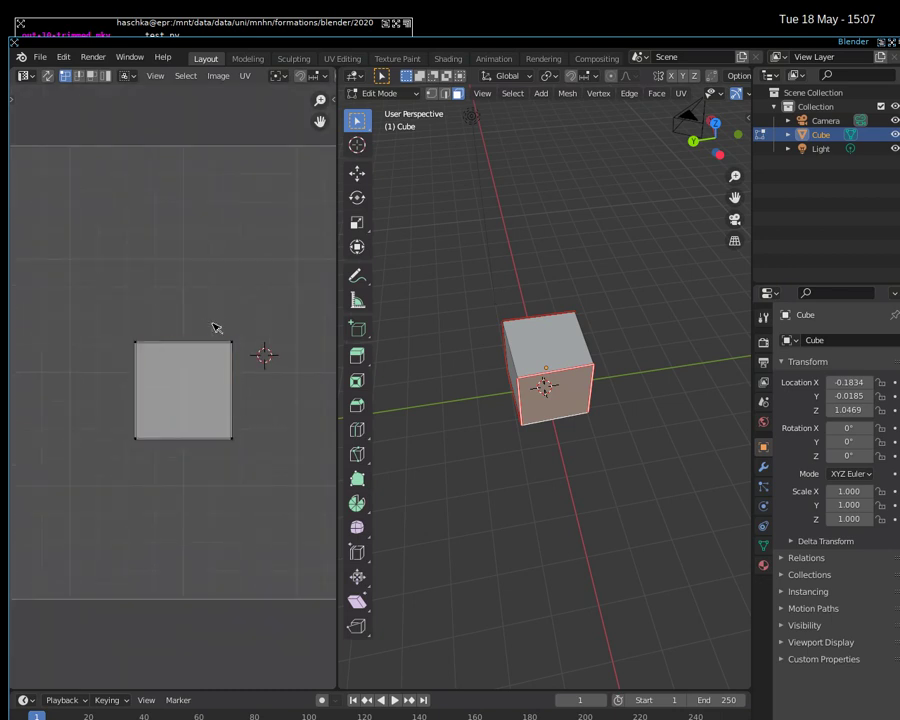
{"action": "left_click_drag", "start_coordinate": [133, 339], "coordinate": [228, 464]}
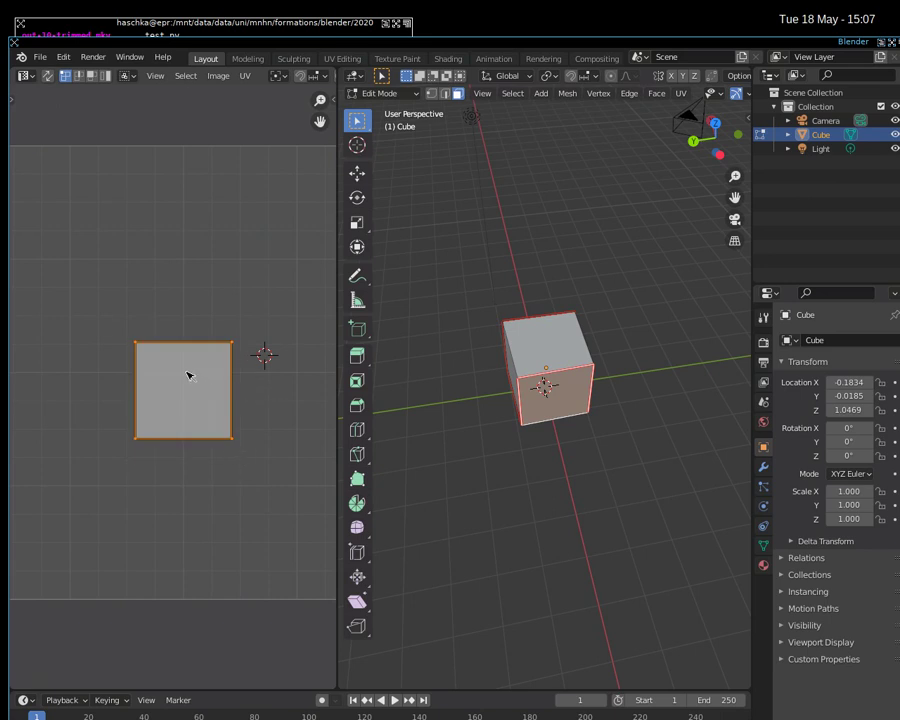
{"action": "key", "text": "g"}
{"action": "left_click", "coordinate": [157, 354]}
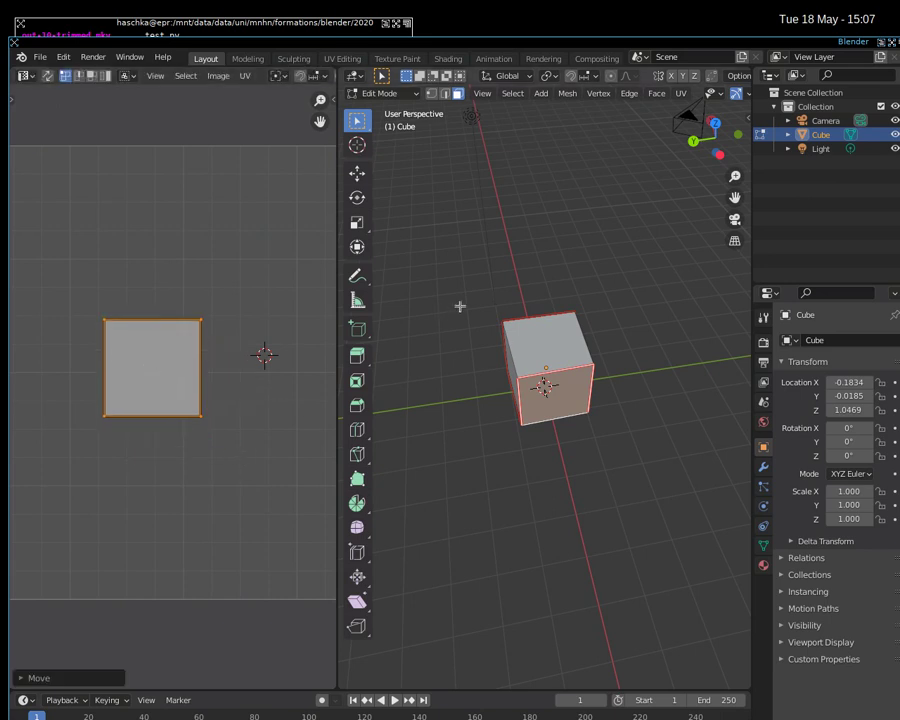
{"action": "mouse_move", "coordinate": [608, 388]}
{"action": "middle_mouse_down"}
{"action": "mouse_move", "coordinate": [482, 315]}
{"action": "mouse_move", "coordinate": [458, 311]}
{"action": "mouse_move", "coordinate": [494, 422]}
{"action": "mouse_move", "coordinate": [675, 363]}
{"action": "mouse_move", "coordinate": [655, 285]}
{"action": "mouse_move", "coordinate": [572, 305]}
{"action": "mouse_move", "coordinate": [510, 213]}
{"action": "mouse_move", "coordinate": [513, 180]}
{"action": "mouse_move", "coordinate": [589, 189]}
{"action": "mouse_move", "coordinate": [461, 481]}
{"action": "mouse_move", "coordinate": [554, 504]}
{"action": "mouse_move", "coordinate": [544, 509]}
{"action": "mouse_move", "coordinate": [502, 466]}
{"action": "mouse_move", "coordinate": [513, 313]}
{"action": "mouse_move", "coordinate": [588, 318]}
{"action": "mouse_move", "coordinate": [542, 381]}
{"action": "mouse_move", "coordinate": [540, 347]}
{"action": "mouse_move", "coordinate": [400, 328]}
{"action": "mouse_move", "coordinate": [426, 331]}
{"action": "mouse_move", "coordinate": [527, 287]}
{"action": "mouse_move", "coordinate": [580, 301]}
{"action": "mouse_move", "coordinate": [526, 257]}
{"action": "mouse_move", "coordinate": [446, 233]}
{"action": "mouse_move", "coordinate": [447, 253]}
{"action": "mouse_move", "coordinate": [378, 301]}
{"action": "mouse_move", "coordinate": [382, 253]}
{"action": "mouse_move", "coordinate": [372, 267]}
{"action": "mouse_move", "coordinate": [540, 366]}
{"action": "mouse_move", "coordinate": [529, 411]}
{"action": "mouse_move", "coordinate": [476, 398]}
{"action": "mouse_move", "coordinate": [729, 400]}
{"action": "mouse_move", "coordinate": [636, 413]}
{"action": "mouse_move", "coordinate": [524, 400]}
{"action": "middle_mouse_up"}
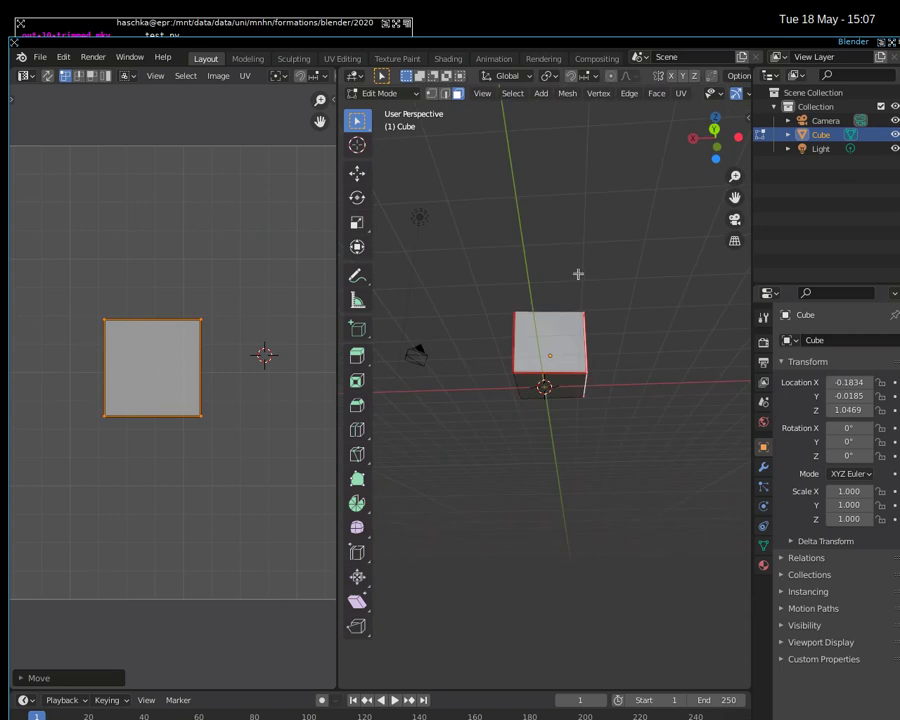
Step: Run Smart UV Project on the cube from the 'uv un' search
{"action": "mouse_move", "coordinate": [574, 328]}
{"action": "middle_mouse_down"}
{"action": "mouse_move", "coordinate": [546, 360]}
{"action": "mouse_move", "coordinate": [578, 302]}
{"action": "mouse_move", "coordinate": [537, 400]}
{"action": "mouse_move", "coordinate": [554, 277]}
{"action": "mouse_move", "coordinate": [653, 360]}
{"action": "mouse_move", "coordinate": [560, 378]}
{"action": "mouse_move", "coordinate": [557, 369]}
{"action": "middle_mouse_up"}
{"action": "key", "text": "F3"}
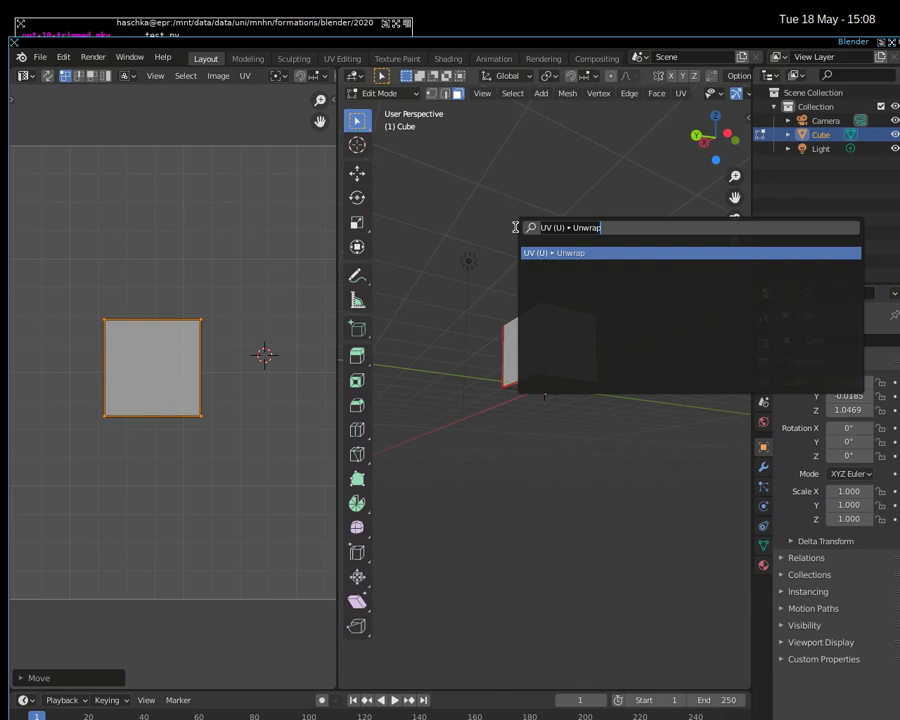
{"action": "type", "text": "uv"}
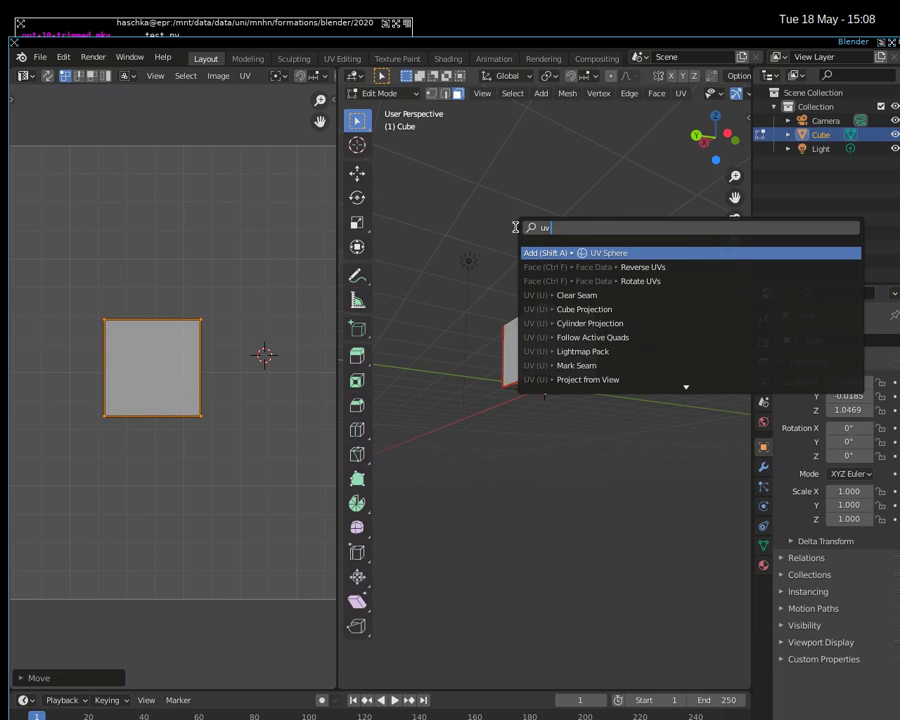
{"action": "type", "text": " un"}
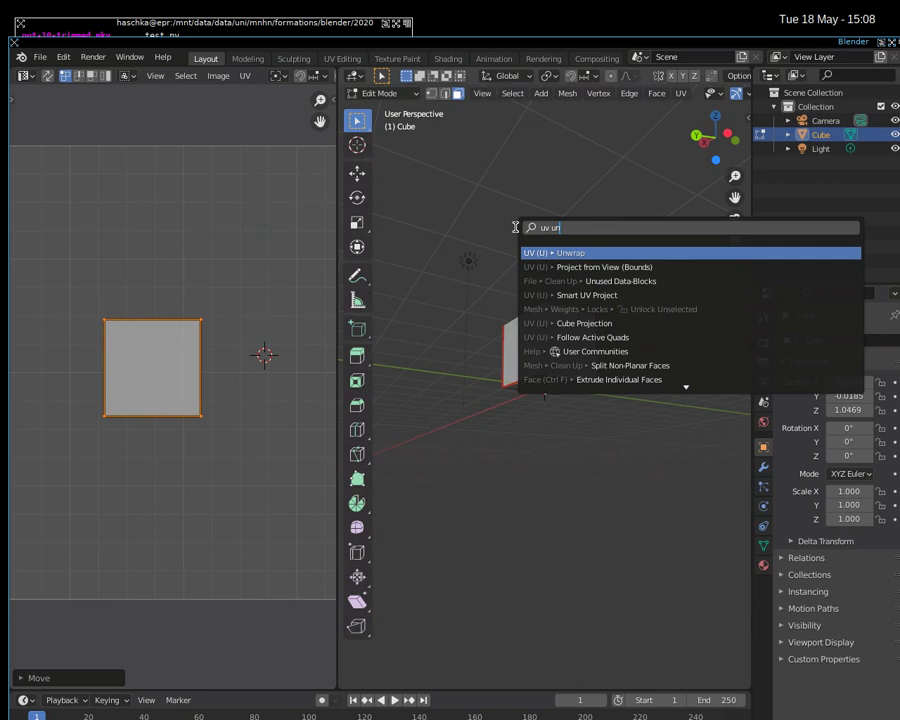
{"action": "key", "text": "Down"}
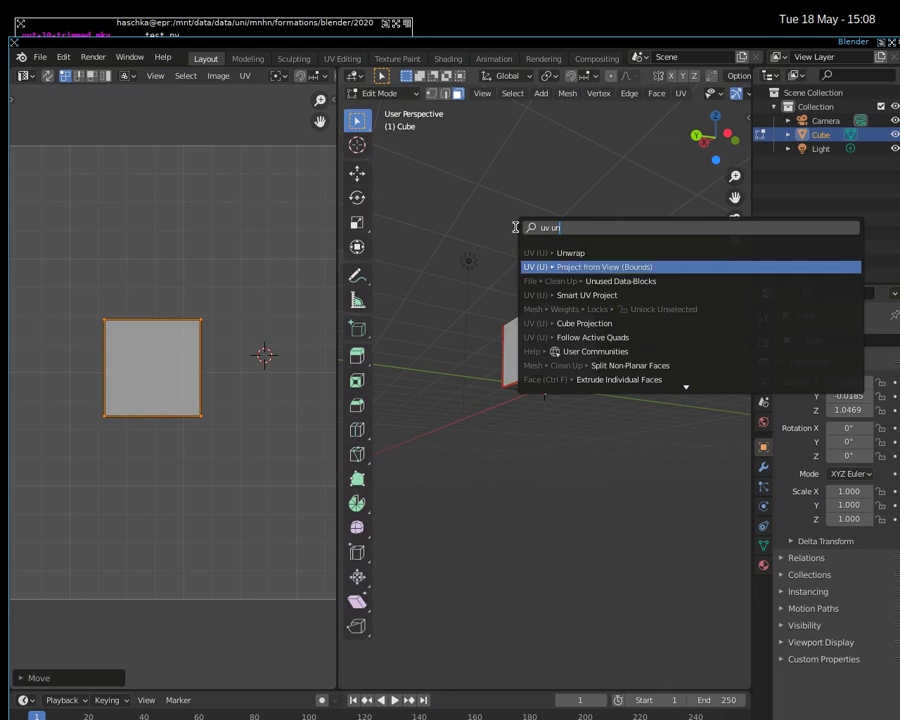
{"action": "key", "text": "Down"}
{"action": "key", "text": "Down"}
{"action": "key", "text": "Return"}
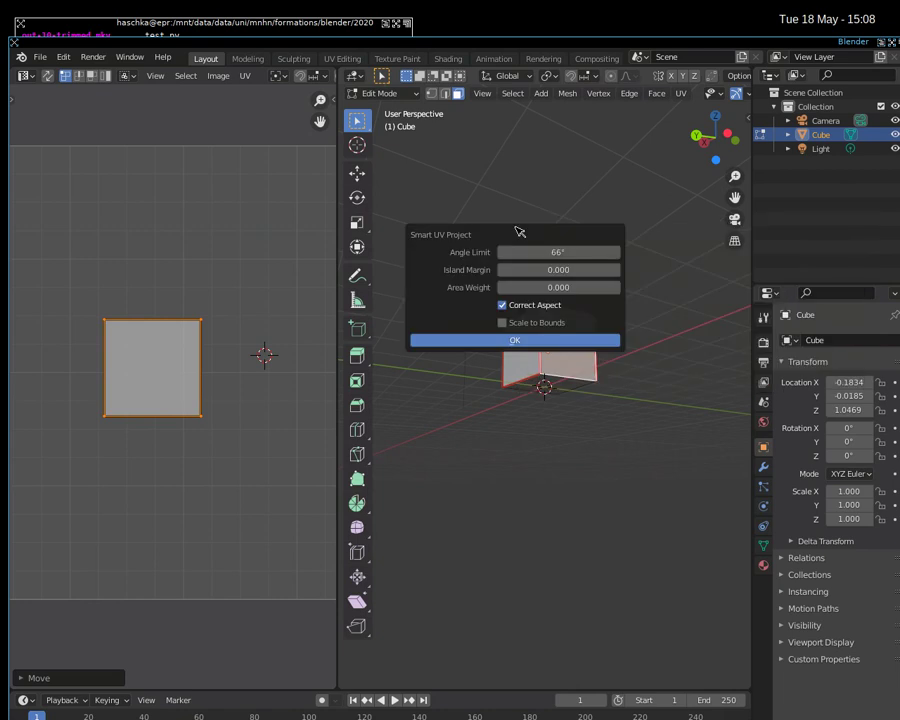
{"action": "left_click", "coordinate": [517, 338]}
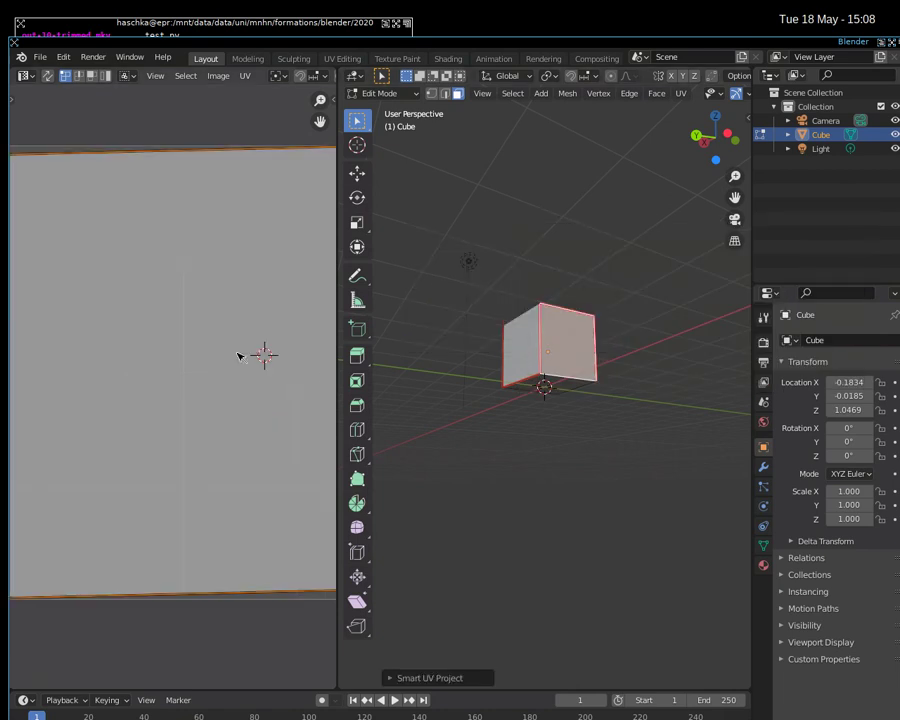
{"action": "scroll", "coordinate": [240, 354], "scroll_direction": "down", "scroll_amount": 4}
Step: Select the cube's top face and run Clear Seam from the 'seam' search
{"action": "middle_click_drag", "start_coordinate": [518, 402], "coordinate": [567, 362]}
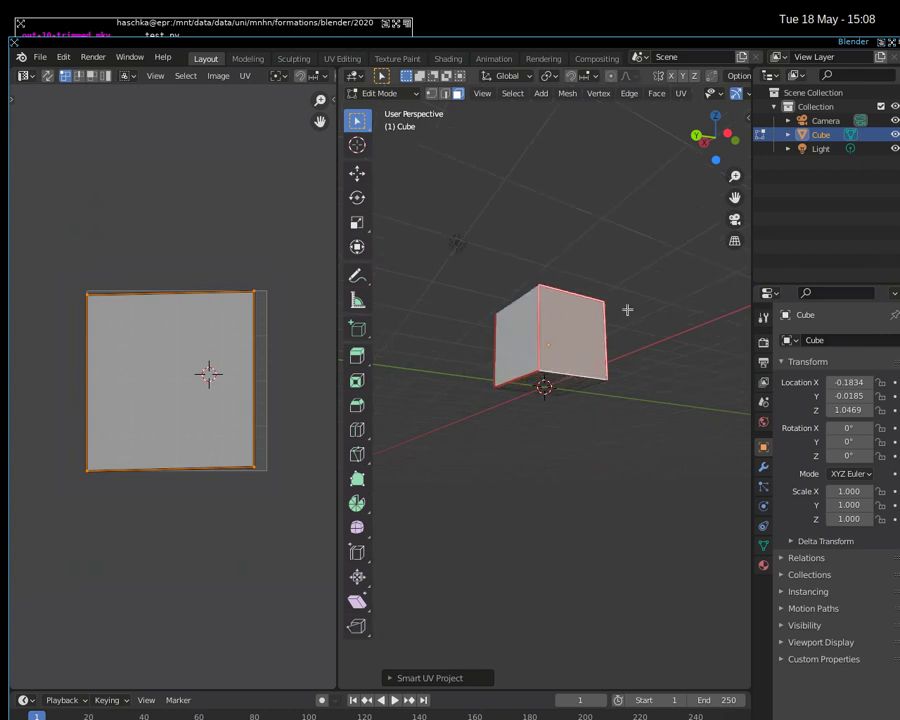
{"action": "middle_click_drag", "start_coordinate": [624, 308], "coordinate": [568, 410]}
{"action": "left_click", "coordinate": [569, 342]}
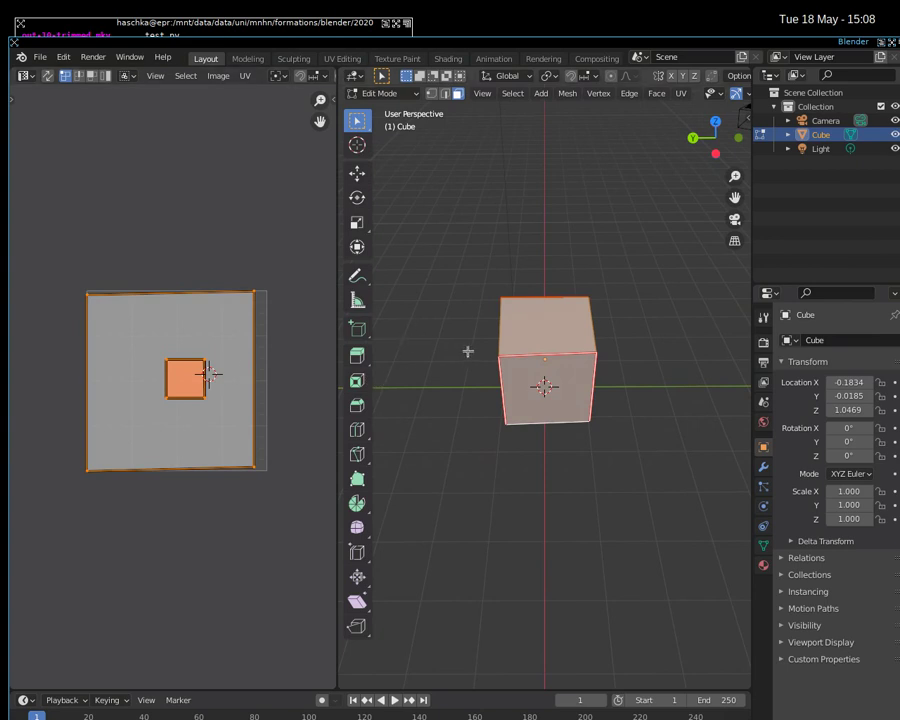
{"action": "key", "text": "x"}
{"action": "right_click", "coordinate": [482, 224], "text": "shift"}
{"action": "right_click", "coordinate": [586, 242], "text": "shift"}
{"action": "key", "text": "F3"}
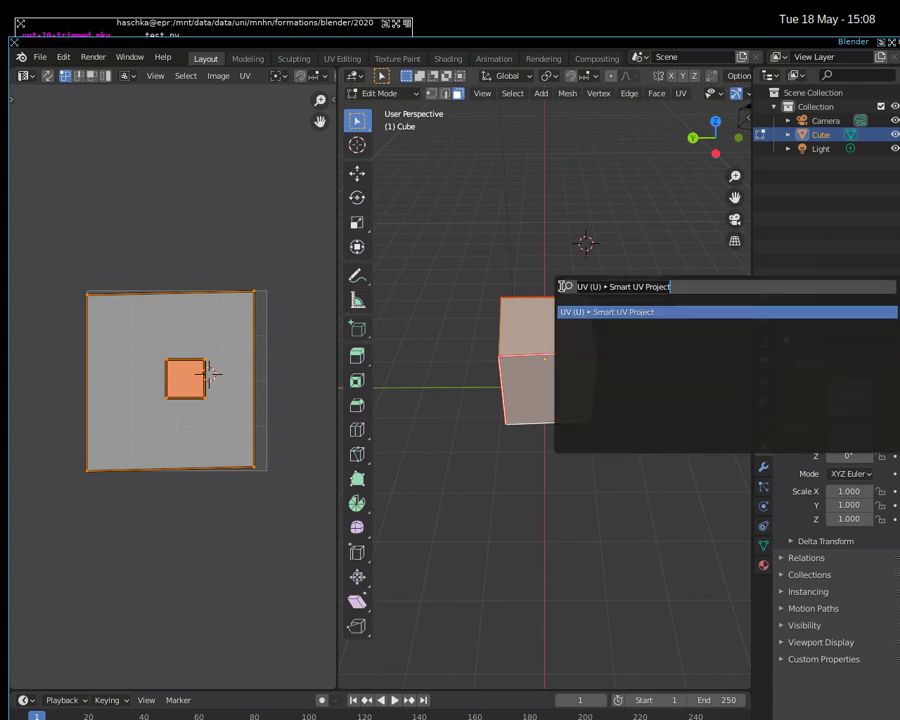
{"action": "type", "text": "seam"}
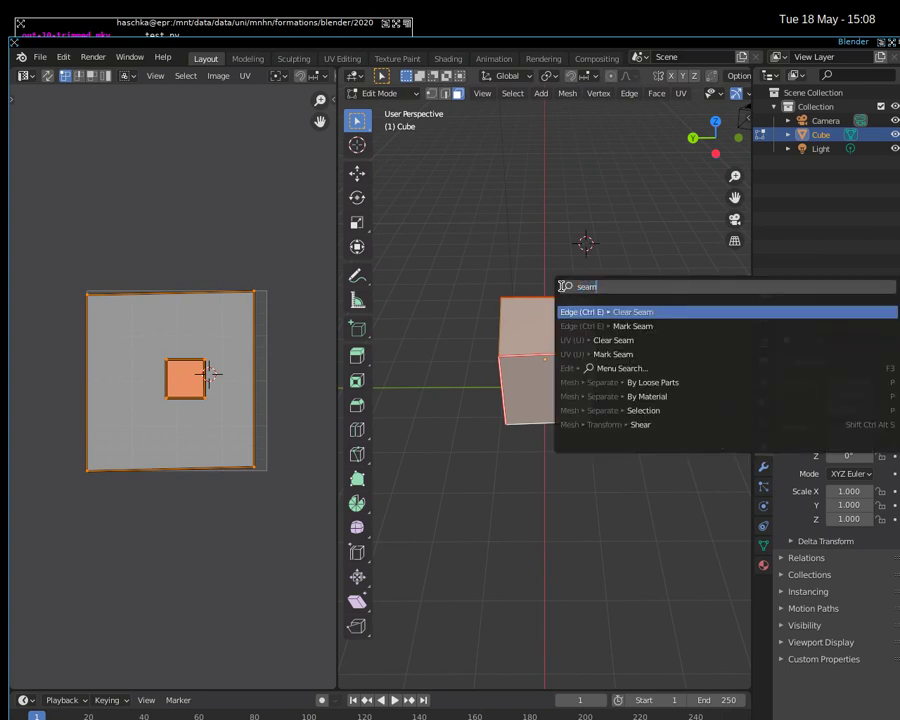
{"action": "left_click", "coordinate": [619, 312]}
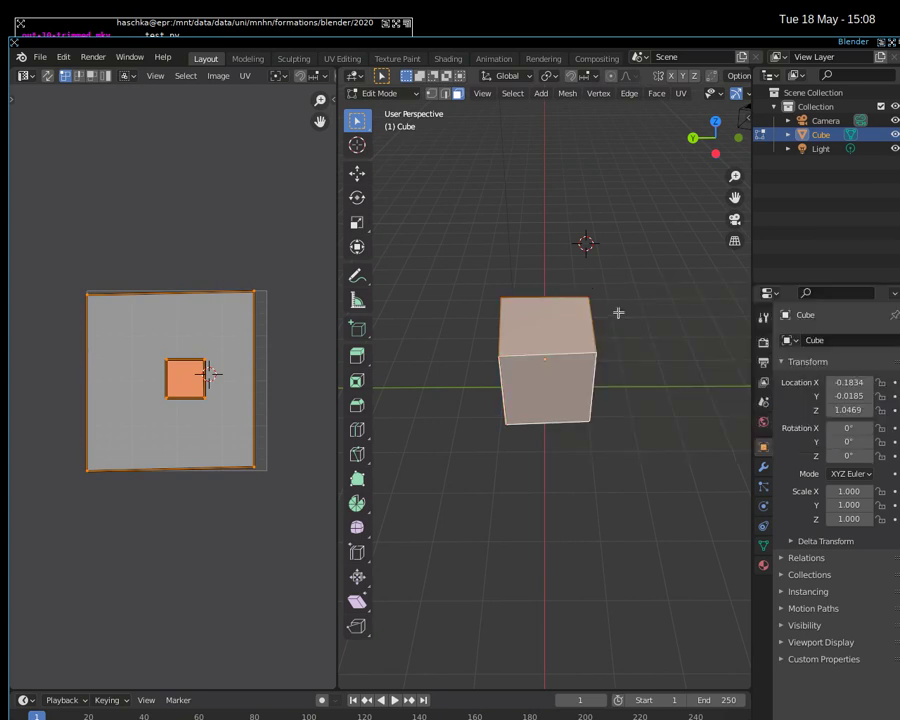
Step: Re-unwrap the cube's UVs with UV > Unwrap from the 'uv un' search
{"action": "mouse_move", "coordinate": [608, 360]}
{"action": "middle_mouse_down"}
{"action": "mouse_move", "coordinate": [467, 303]}
{"action": "mouse_move", "coordinate": [647, 329]}
{"action": "middle_mouse_up"}
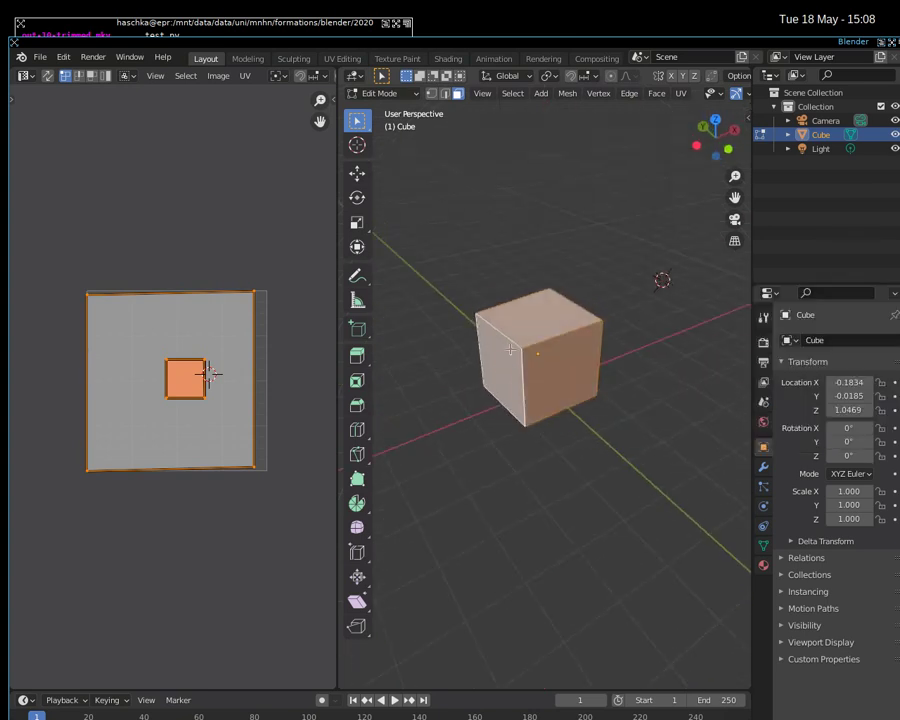
{"action": "middle_click_drag", "start_coordinate": [557, 416], "coordinate": [531, 430]}
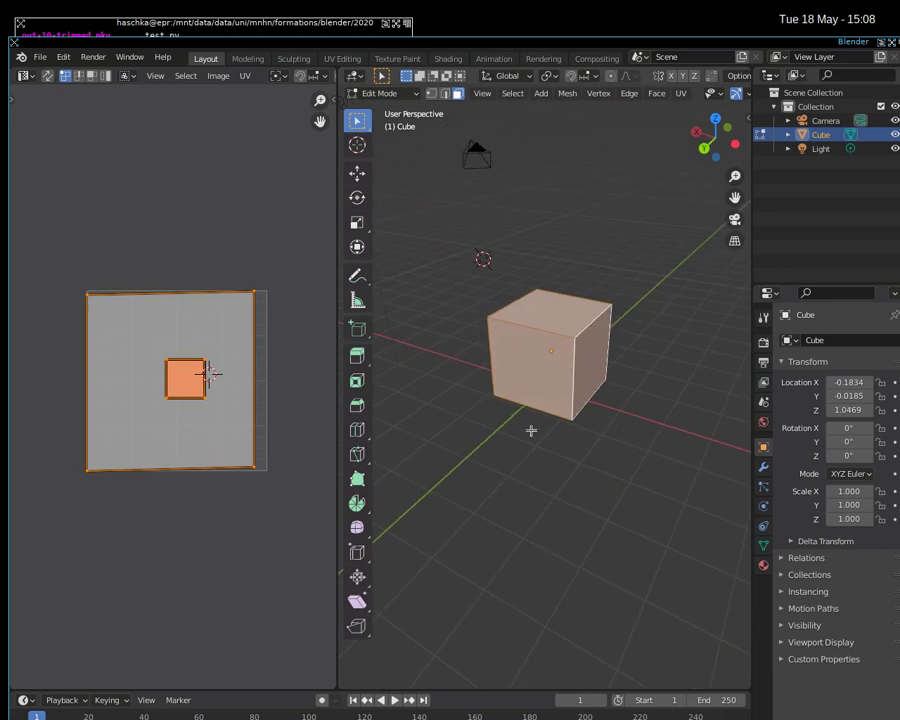
{"action": "mouse_move", "coordinate": [589, 265]}
{"action": "middle_mouse_down"}
{"action": "mouse_move", "coordinate": [476, 321]}
{"action": "mouse_move", "coordinate": [591, 410]}
{"action": "middle_mouse_up"}
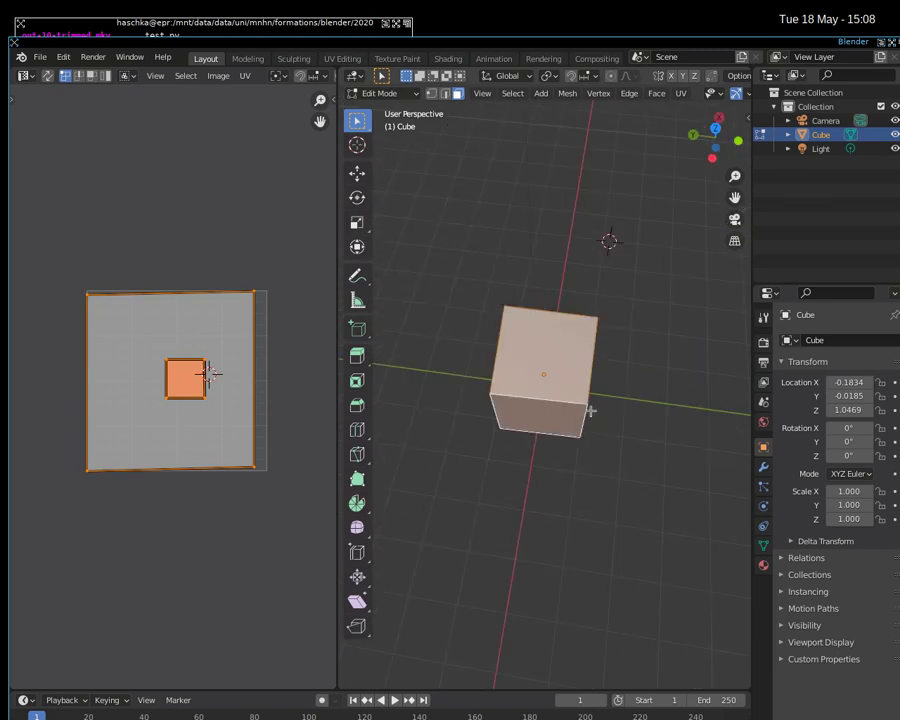
{"action": "key", "text": "F3"}
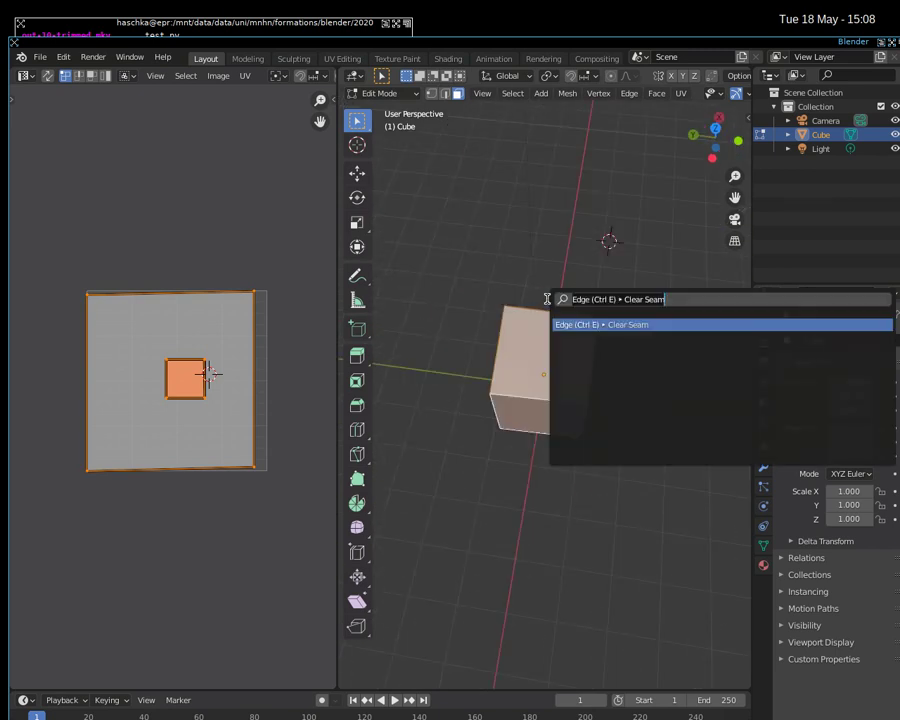
{"action": "type", "text": "un"}
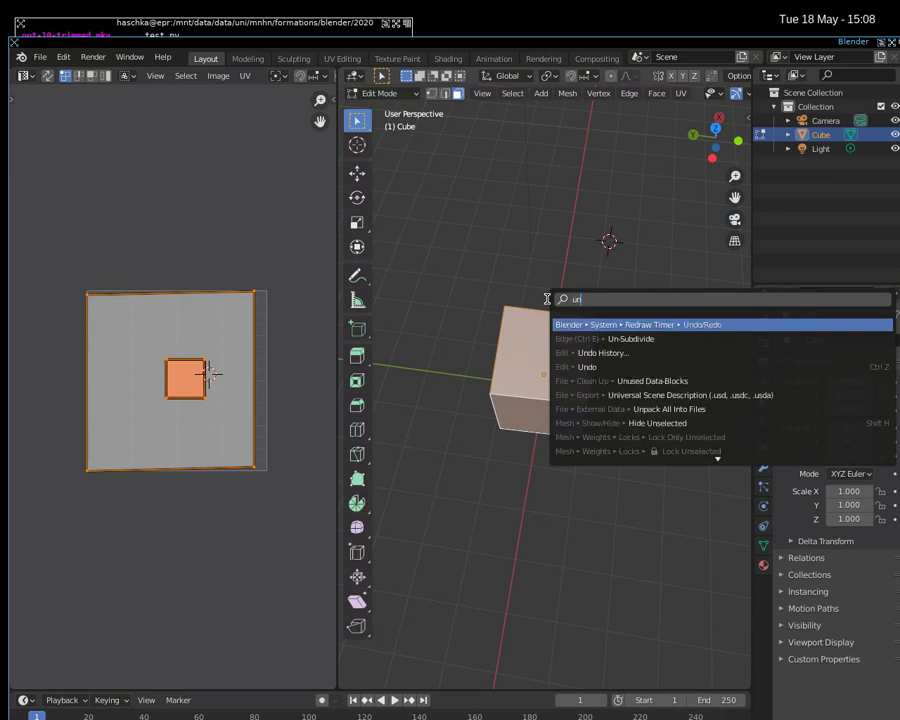
{"action": "key", "text": "BackSpace"}
{"action": "key", "text": "BackSpace"}
{"action": "type", "text": "uv un"}
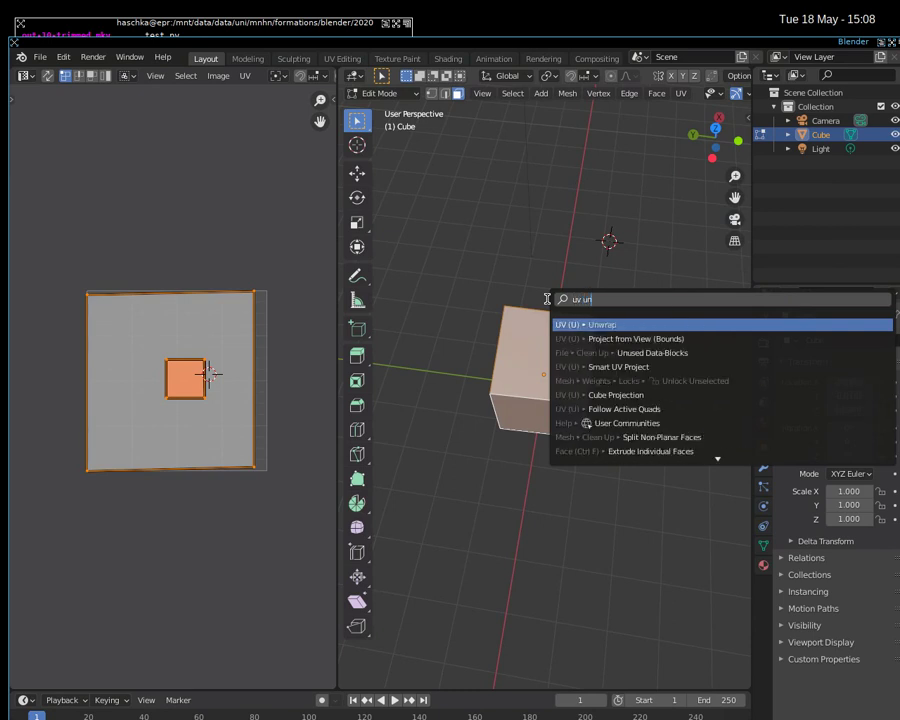
{"action": "key", "text": "Return"}
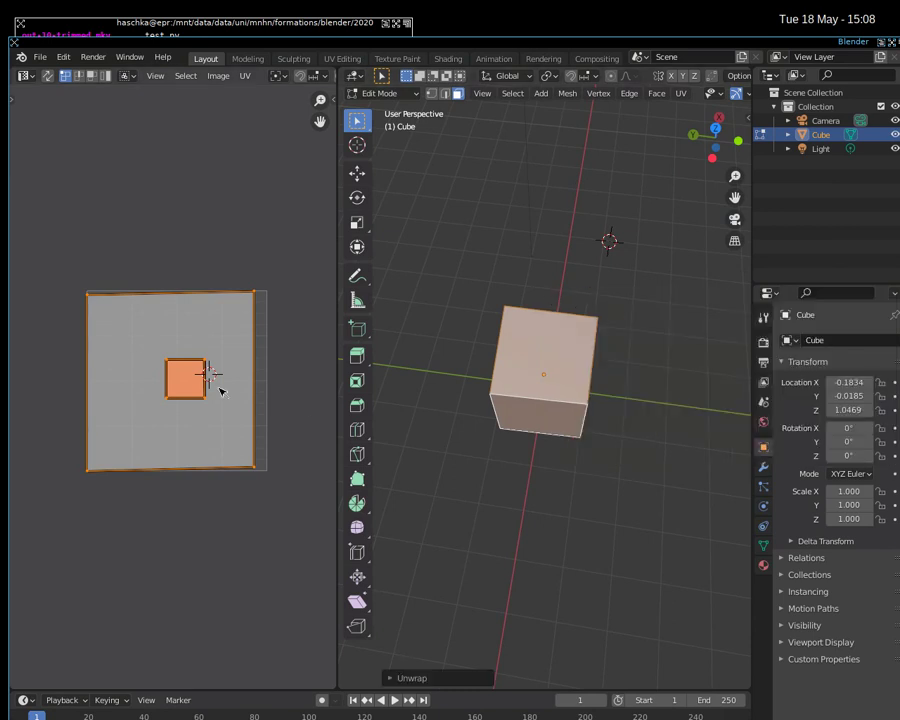
{"action": "scroll", "coordinate": [272, 347], "scroll_direction": "up", "scroll_amount": 4}
{"action": "scroll", "coordinate": [255, 355], "scroll_direction": "down", "scroll_amount": 5}
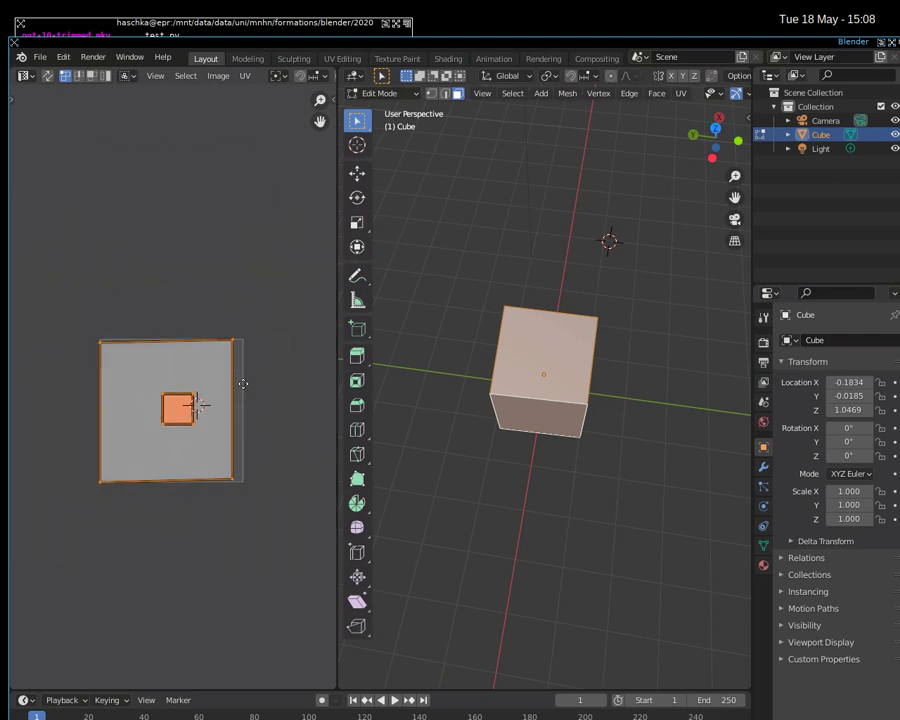
Step: Scale the cube mesh up with S
{"action": "key", "text": "x"}
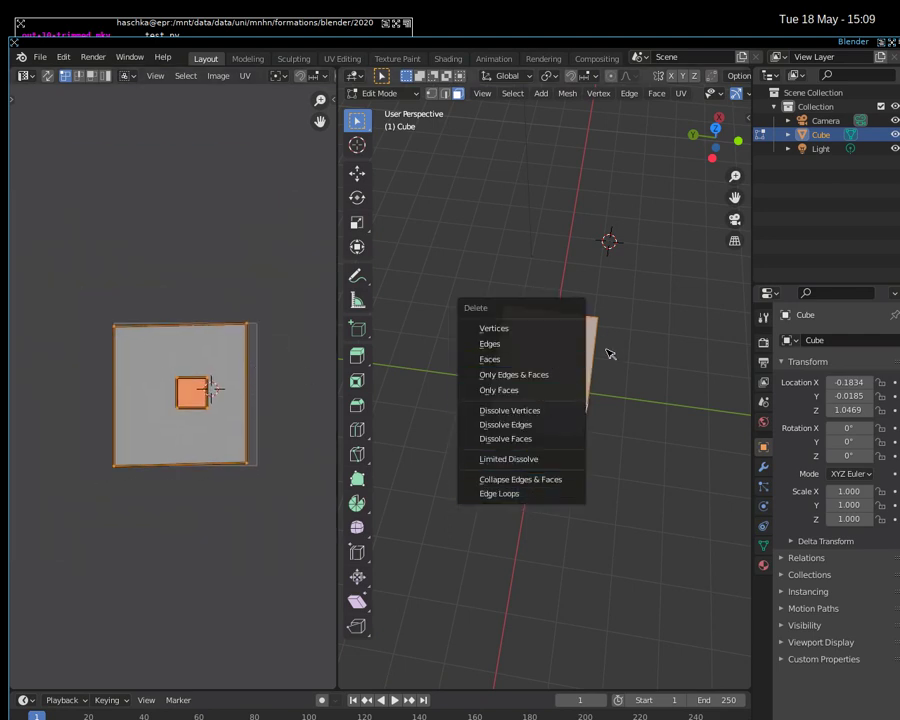
{"action": "key", "text": "Escape"}
{"action": "key", "text": "s"}
{"action": "left_click", "coordinate": [568, 372]}
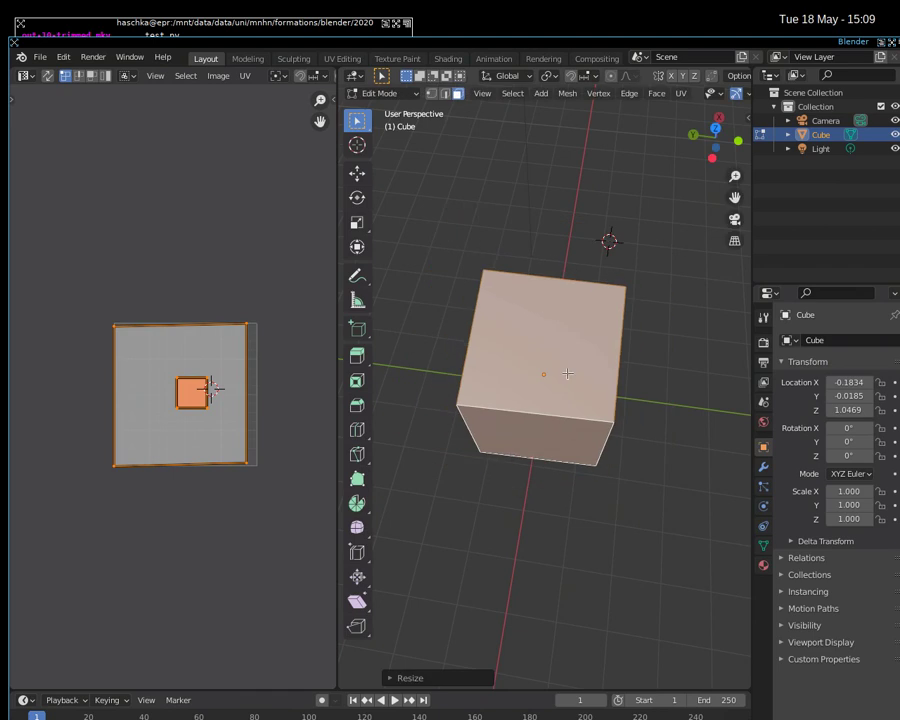
Step: Leave Edit Mode and delete the Cube, leaving only the camera and light
{"action": "key", "text": "x"}
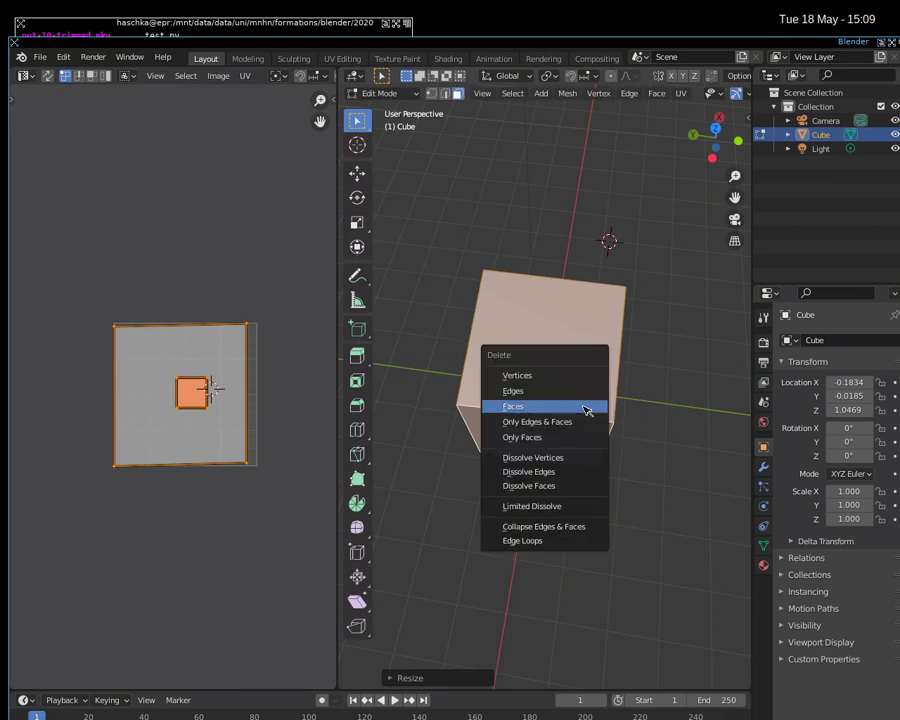
{"action": "key", "text": "Escape"}
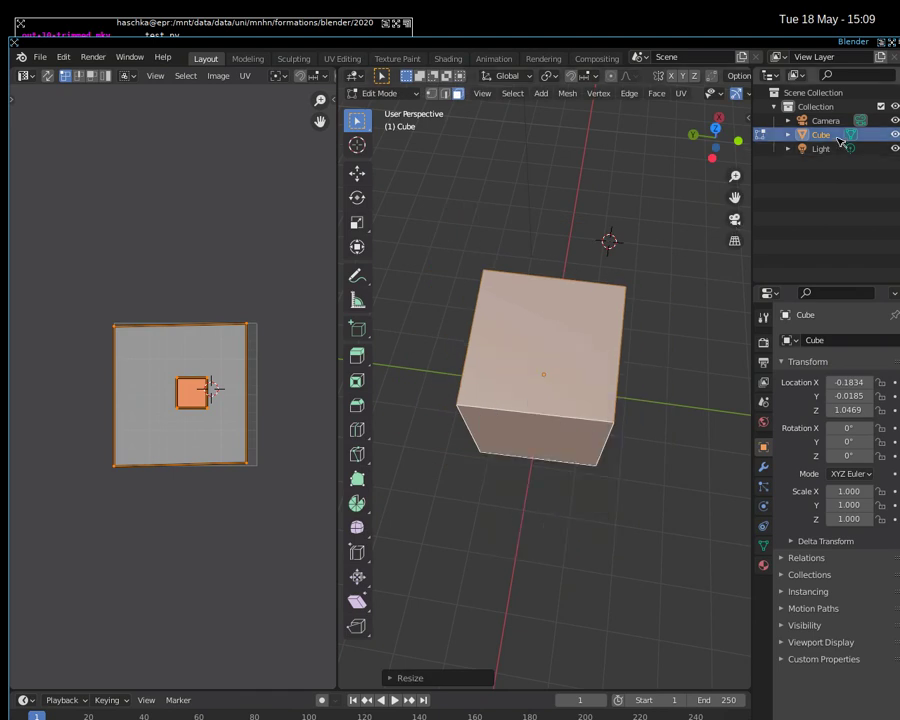
{"action": "right_click", "coordinate": [828, 134]}
{"action": "key", "text": "Escape"}
{"action": "key", "text": "x"}
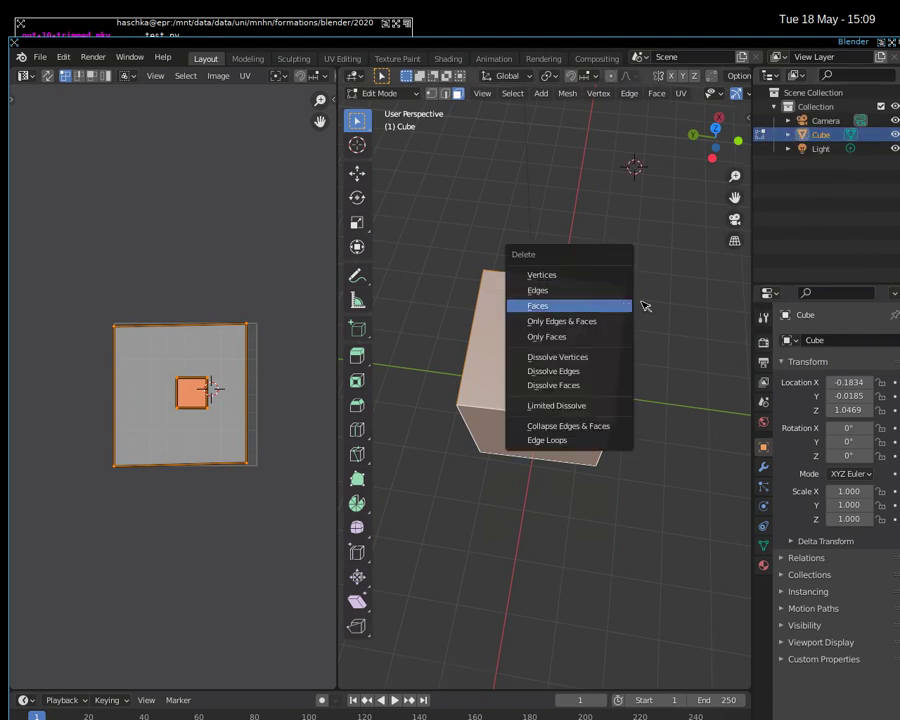
{"action": "key", "text": "Escape"}
{"action": "key", "text": "Tab"}
{"action": "right_click", "coordinate": [675, 289], "text": "shift"}
Step: Delete the old cube and snap the 3D cursor to the world origin
{"action": "key", "text": "x"}
{"action": "left_click", "coordinate": [551, 336]}
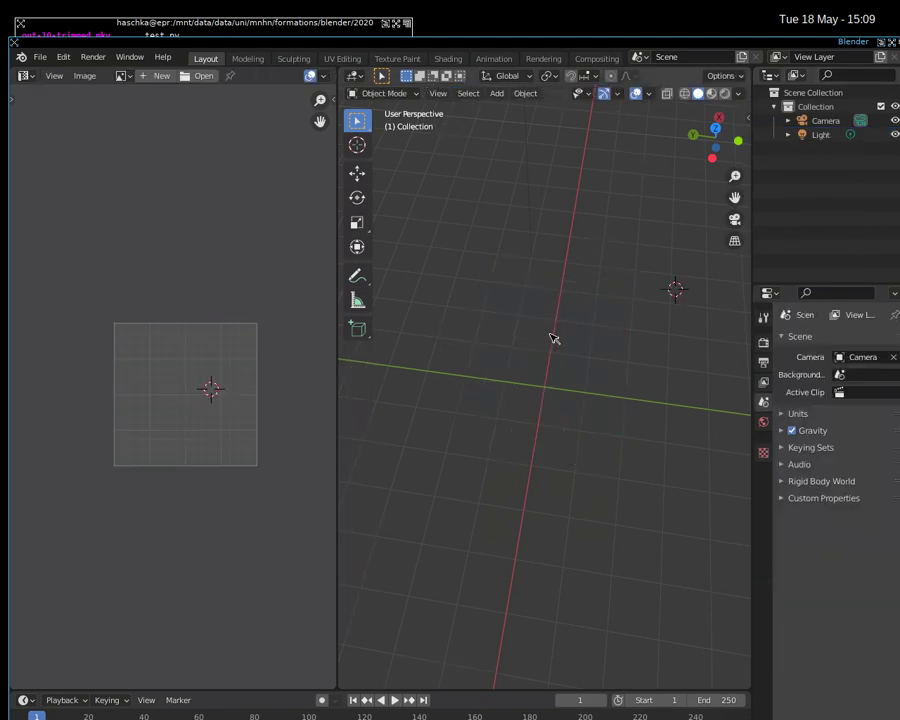
{"action": "key", "text": "F3"}
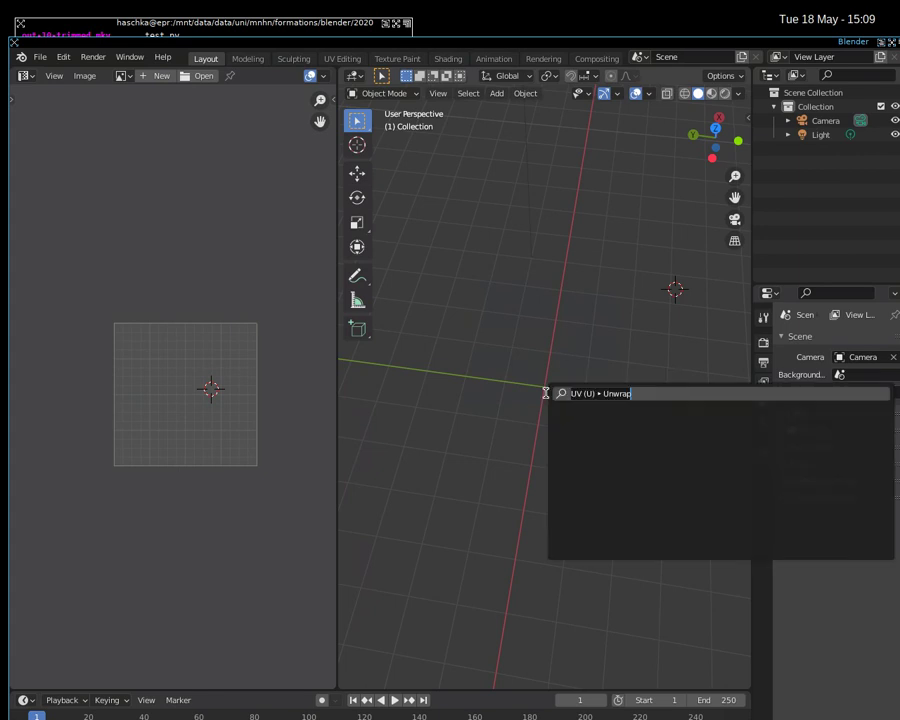
{"action": "type", "text": "sn"}
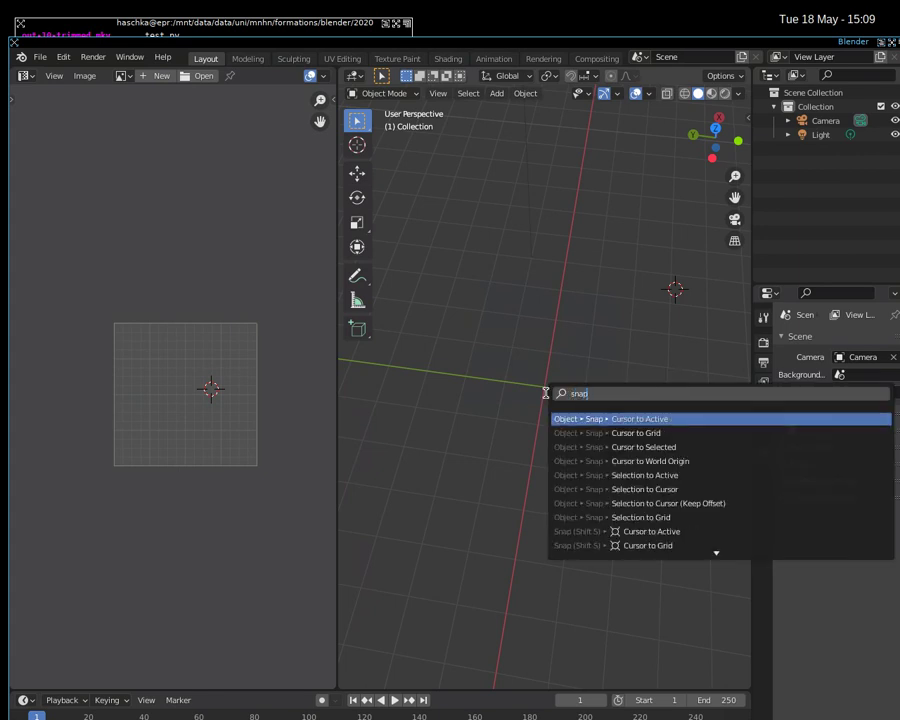
{"action": "key", "text": "Down"}
{"action": "key", "text": "Down"}
{"action": "key", "text": "Down"}
{"action": "key", "text": "Return"}
Step: Add a new mesh cube at the world origin through the 'add cube' search
{"action": "key", "text": "F3"}
{"action": "type", "text": "s"}
{"action": "key", "text": "BackSpace"}
{"action": "type", "text": "ass"}
{"action": "key", "text": "BackSpace"}
{"action": "key", "text": "BackSpace"}
{"action": "type", "text": "dd cube"}
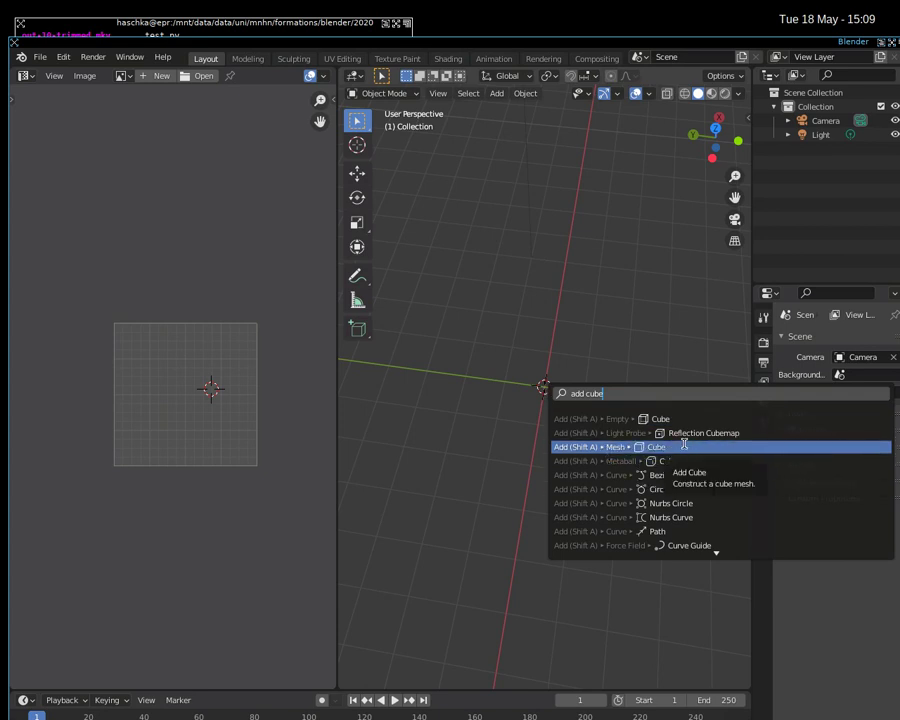
{"action": "left_click", "coordinate": [686, 447]}
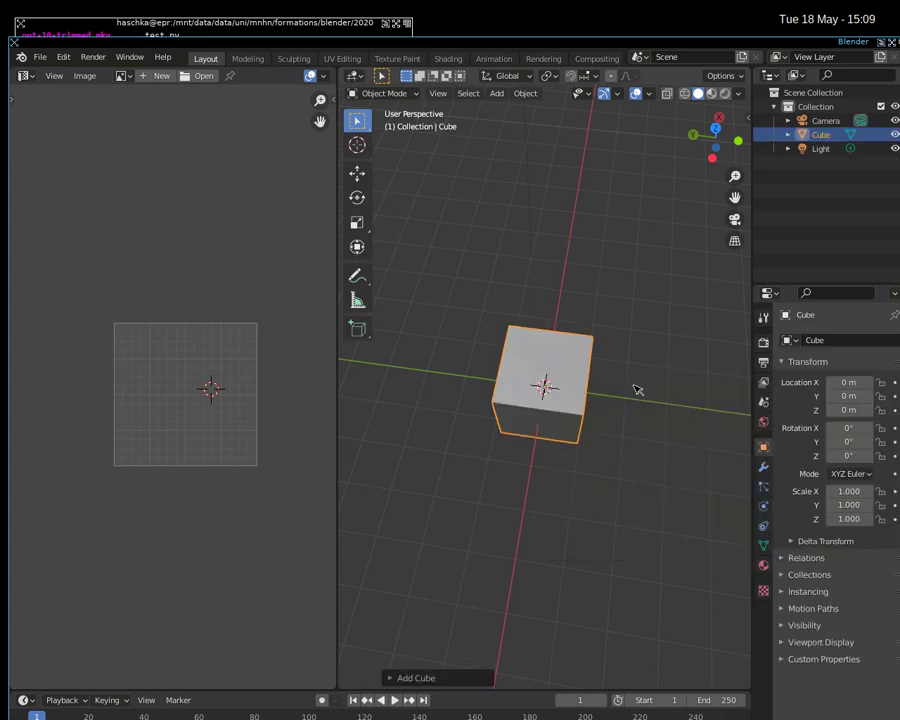
Step: Put the new cube in Edit Mode and orbit around it, showing its cross-shaped UV layout
{"action": "key", "text": "Tab"}
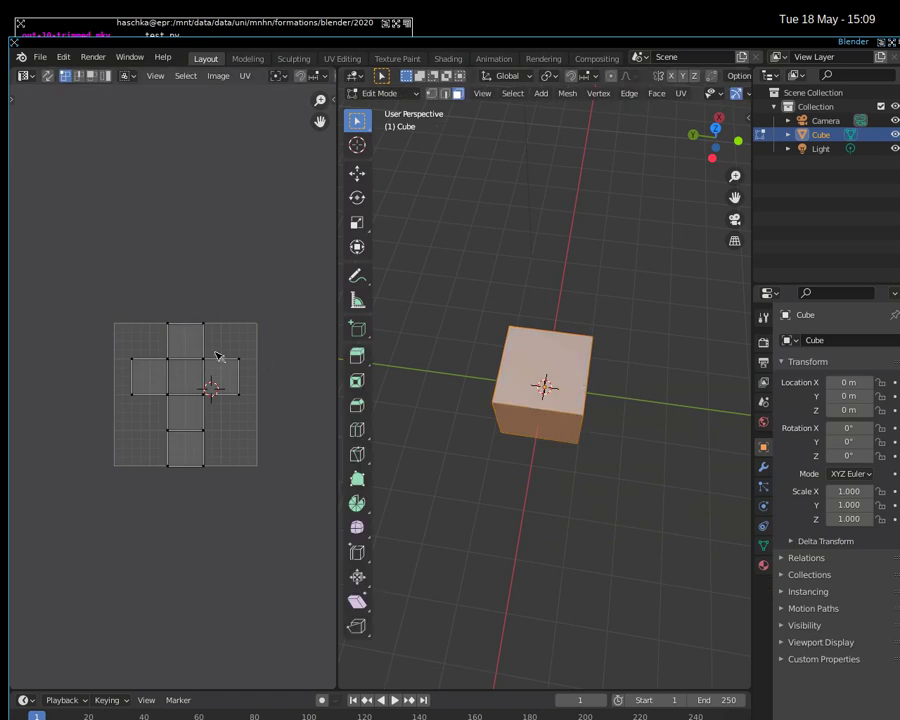
{"action": "middle_click_drag", "start_coordinate": [300, 442], "coordinate": [290, 430]}
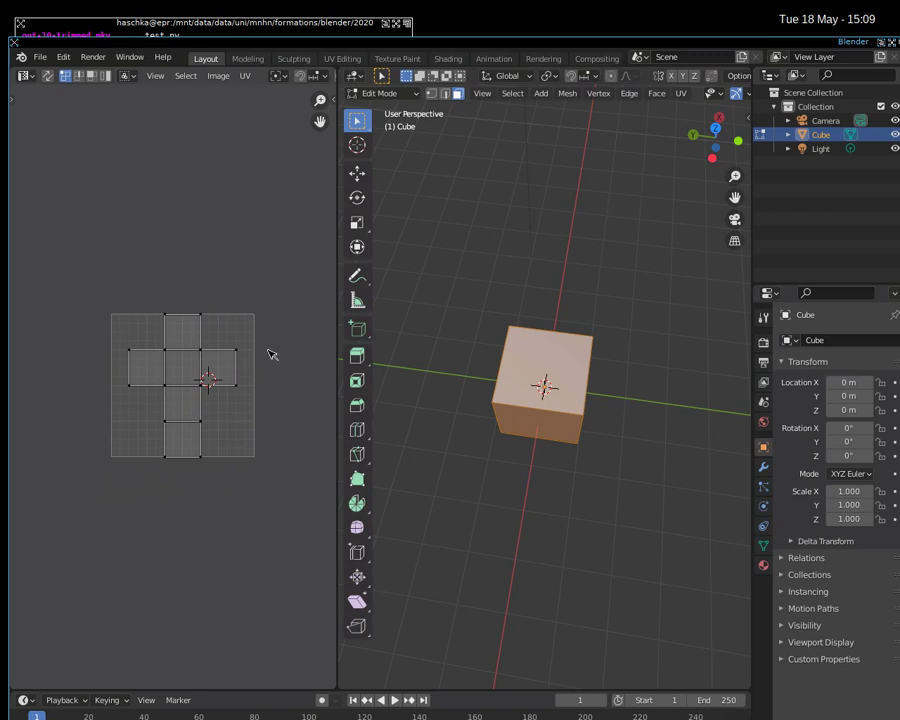
{"action": "mouse_move", "coordinate": [569, 458]}
{"action": "middle_mouse_down"}
{"action": "mouse_move", "coordinate": [617, 277]}
{"action": "mouse_move", "coordinate": [396, 447]}
{"action": "mouse_move", "coordinate": [510, 450]}
{"action": "mouse_move", "coordinate": [629, 275]}
{"action": "mouse_move", "coordinate": [593, 327]}
{"action": "mouse_move", "coordinate": [472, 305]}
{"action": "mouse_move", "coordinate": [416, 313]}
{"action": "mouse_move", "coordinate": [438, 367]}
{"action": "mouse_move", "coordinate": [617, 358]}
{"action": "mouse_move", "coordinate": [655, 343]}
{"action": "middle_mouse_up"}
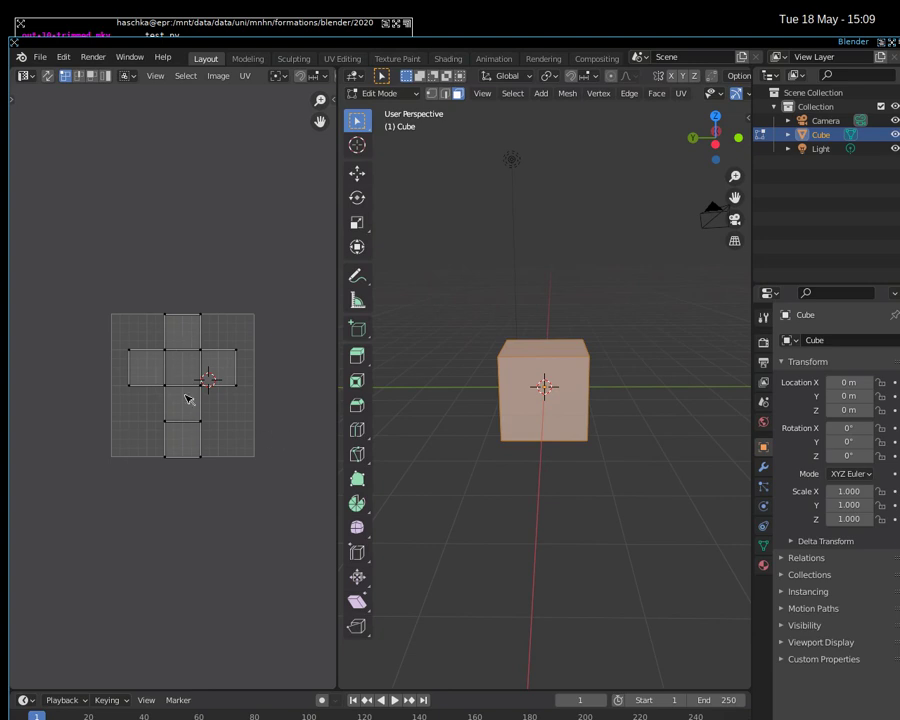
{"action": "mouse_move", "coordinate": [530, 410]}
{"action": "middle_mouse_down"}
{"action": "mouse_move", "coordinate": [609, 358]}
{"action": "mouse_move", "coordinate": [527, 326]}
{"action": "mouse_move", "coordinate": [601, 293]}
{"action": "middle_mouse_up"}
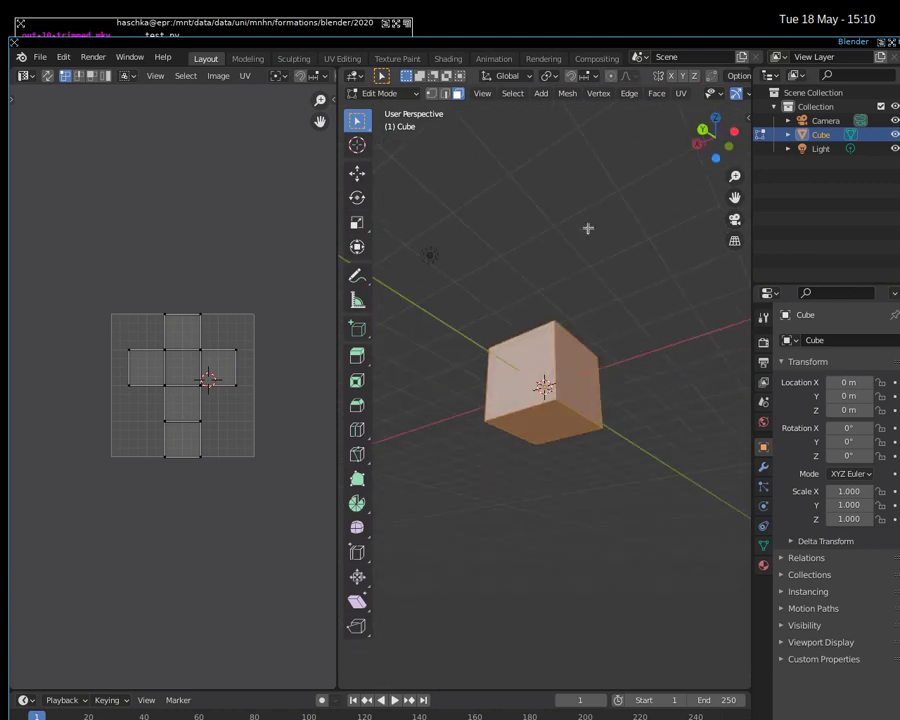
{"action": "mouse_move", "coordinate": [508, 271]}
{"action": "middle_mouse_down"}
{"action": "mouse_move", "coordinate": [500, 333]}
{"action": "mouse_move", "coordinate": [471, 381]}
{"action": "mouse_move", "coordinate": [452, 372]}
{"action": "middle_mouse_up"}
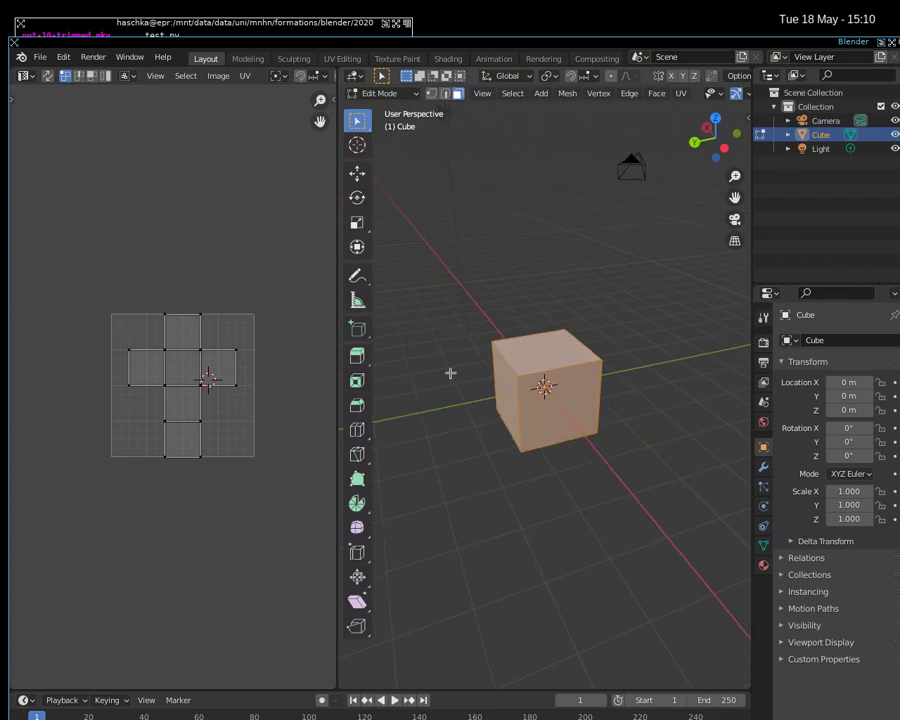
{"action": "middle_click_drag", "start_coordinate": [562, 419], "coordinate": [478, 408]}
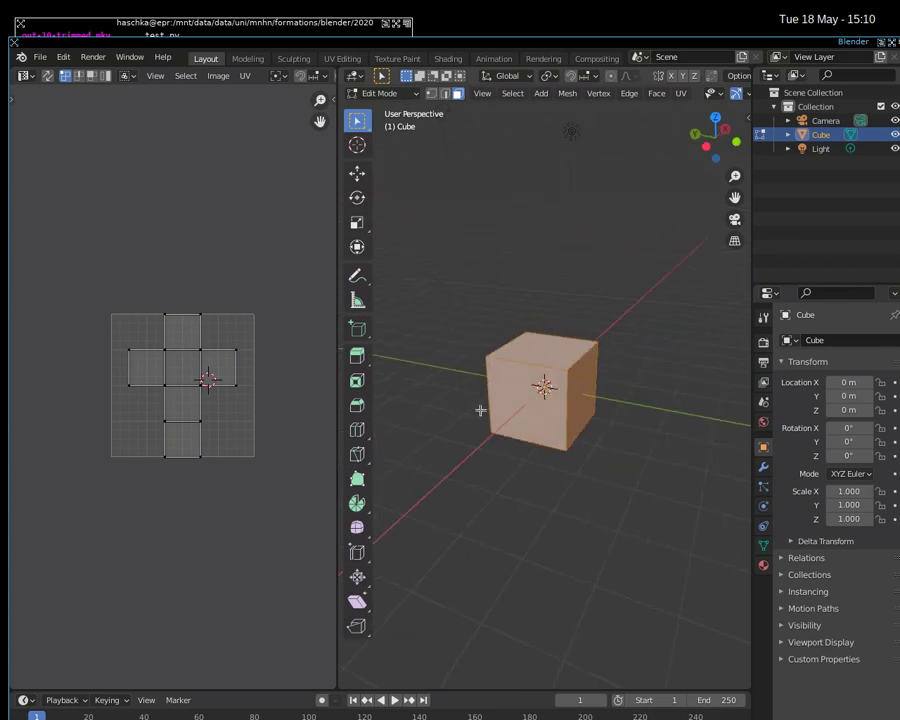
{"action": "key", "text": "a"}
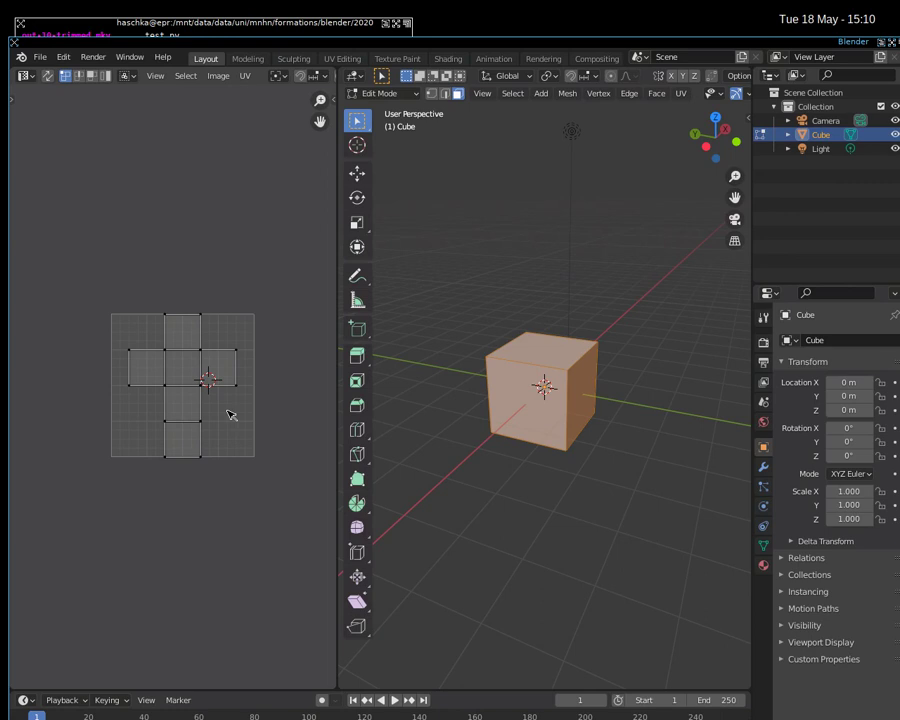
{"action": "scroll", "coordinate": [230, 414], "scroll_direction": "up", "scroll_amount": 1}
{"action": "scroll", "coordinate": [231, 412], "scroll_direction": "up", "scroll_amount": 1}
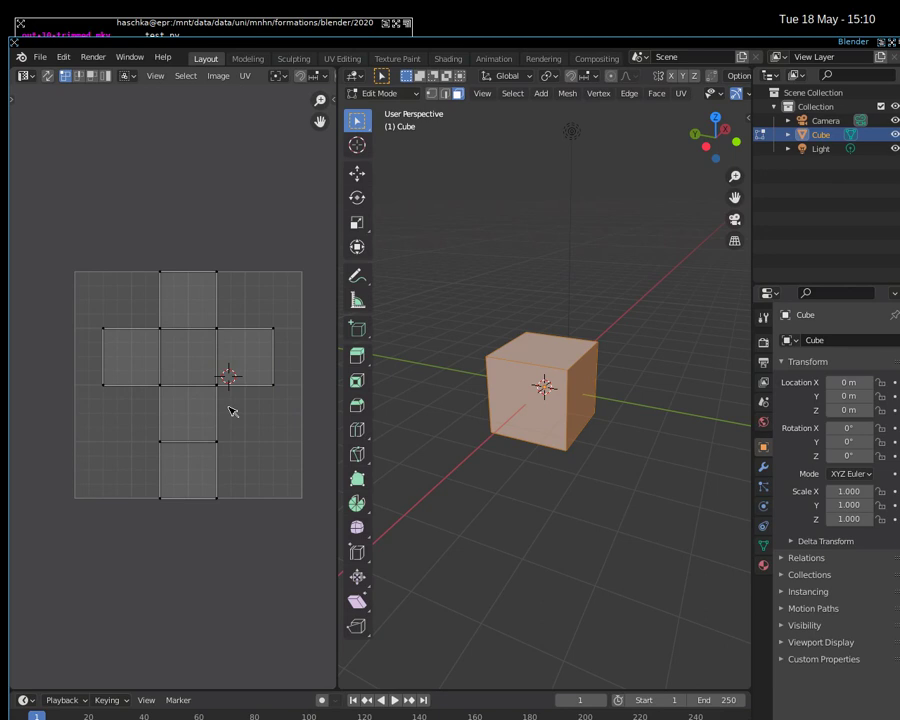
{"action": "scroll", "coordinate": [230, 412], "scroll_direction": "down", "scroll_amount": 1}
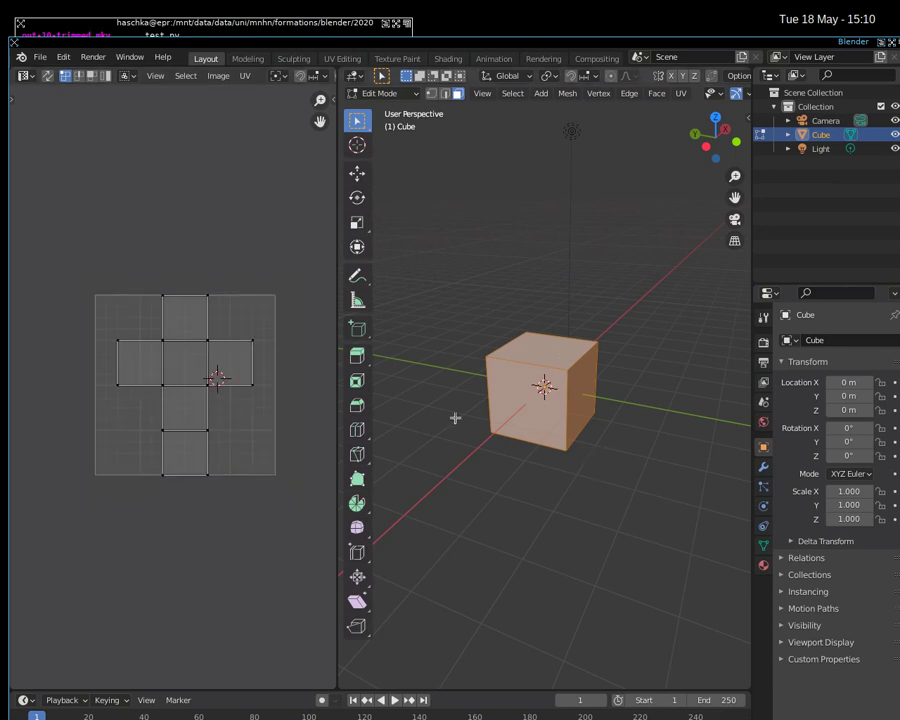
{"action": "mouse_move", "coordinate": [460, 420]}
{"action": "middle_mouse_down"}
{"action": "mouse_move", "coordinate": [439, 398]}
{"action": "mouse_move", "coordinate": [581, 430]}
{"action": "mouse_move", "coordinate": [458, 424]}
{"action": "mouse_move", "coordinate": [458, 372]}
{"action": "mouse_move", "coordinate": [476, 416]}
{"action": "mouse_move", "coordinate": [601, 394]}
{"action": "mouse_move", "coordinate": [484, 444]}
{"action": "mouse_move", "coordinate": [479, 469]}
{"action": "middle_mouse_up"}
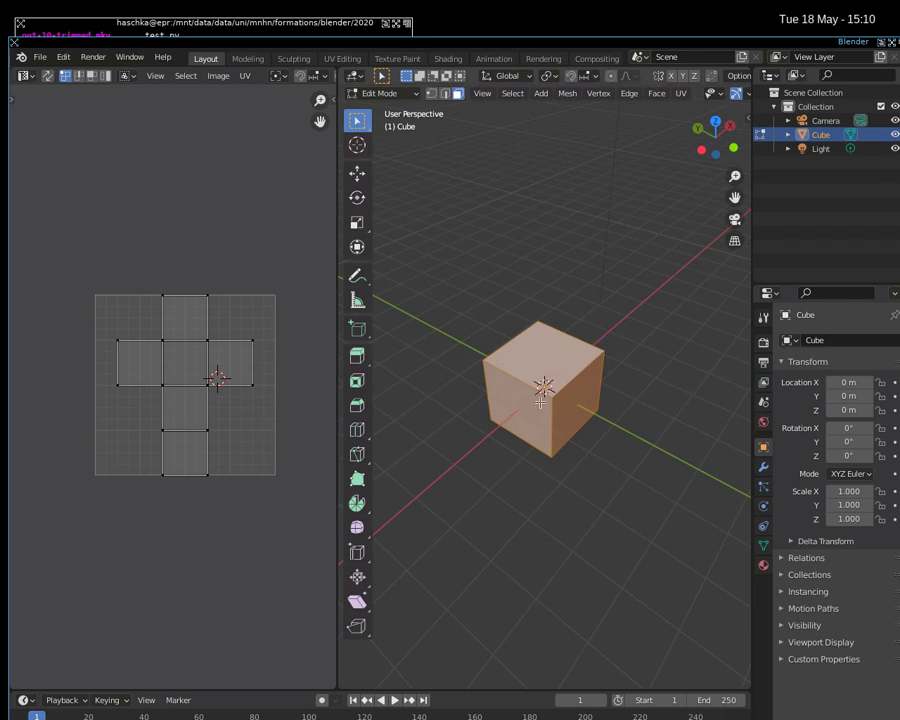
{"action": "mouse_move", "coordinate": [572, 414]}
{"action": "middle_mouse_down"}
{"action": "mouse_move", "coordinate": [574, 319]}
{"action": "mouse_move", "coordinate": [563, 370]}
{"action": "mouse_move", "coordinate": [582, 306]}
{"action": "middle_mouse_up"}
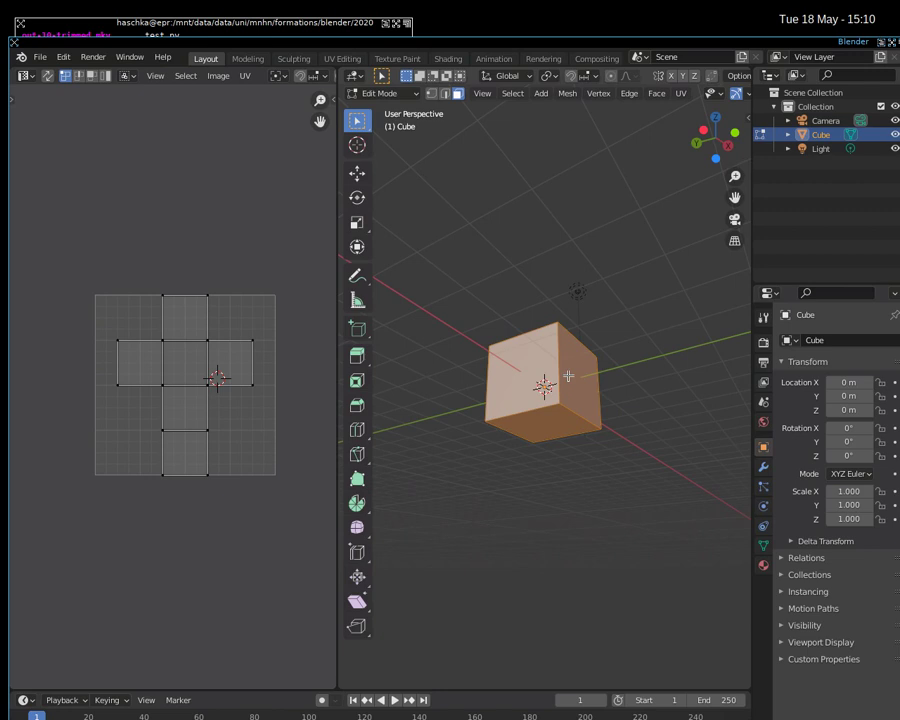
{"action": "mouse_move", "coordinate": [568, 376]}
{"action": "middle_mouse_down"}
{"action": "mouse_move", "coordinate": [554, 439]}
{"action": "mouse_move", "coordinate": [462, 440]}
{"action": "mouse_move", "coordinate": [455, 455]}
{"action": "middle_mouse_up"}
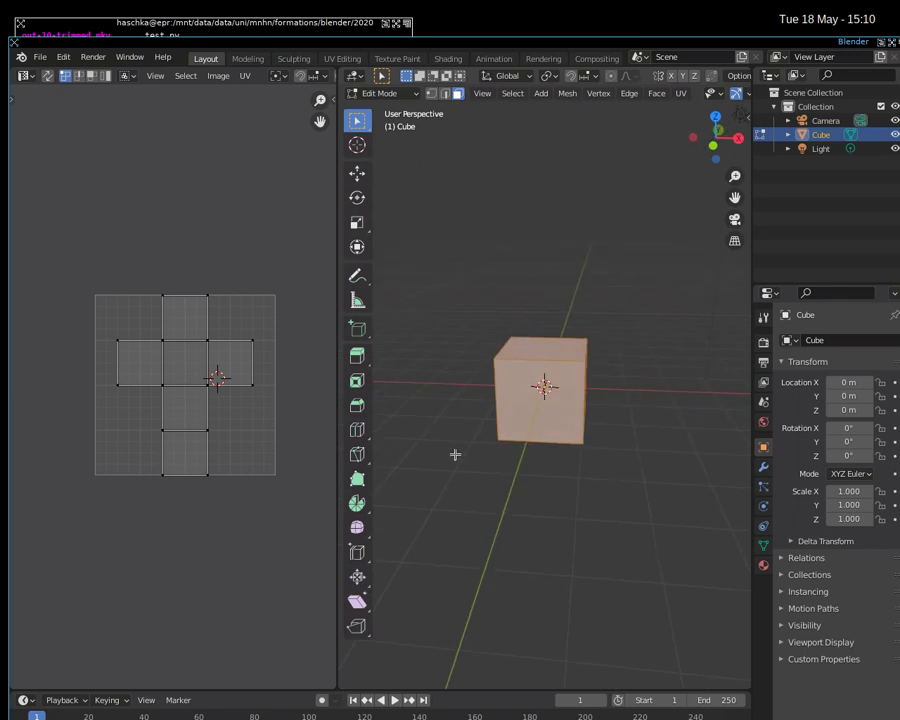
{"action": "mouse_move", "coordinate": [455, 455]}
{"action": "middle_mouse_down"}
{"action": "mouse_move", "coordinate": [478, 496]}
{"action": "mouse_move", "coordinate": [535, 440]}
{"action": "middle_mouse_up"}
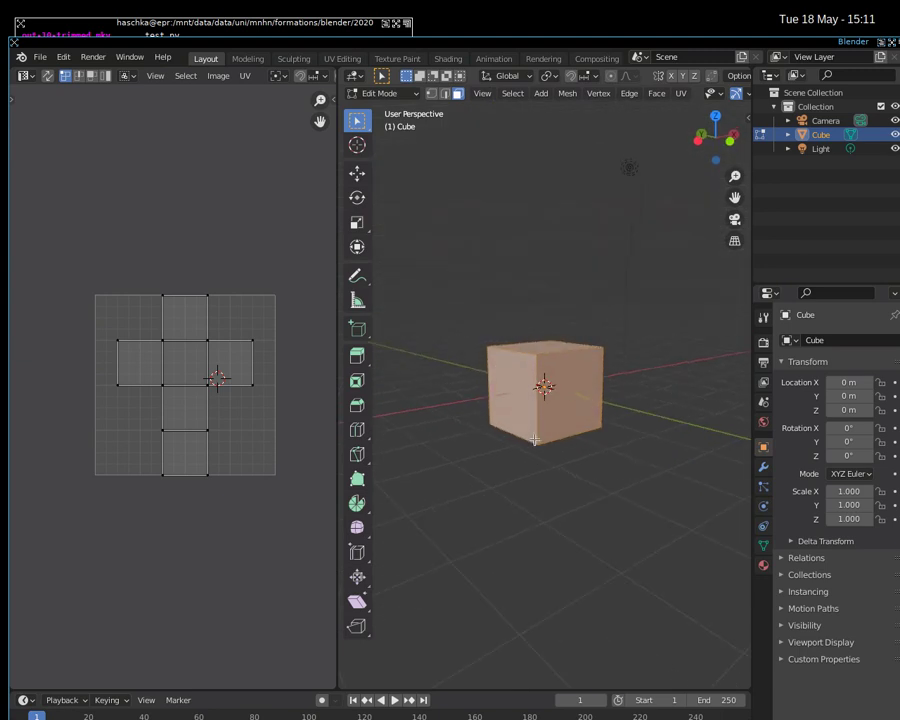
{"action": "middle_click_drag", "start_coordinate": [535, 440], "coordinate": [526, 457]}
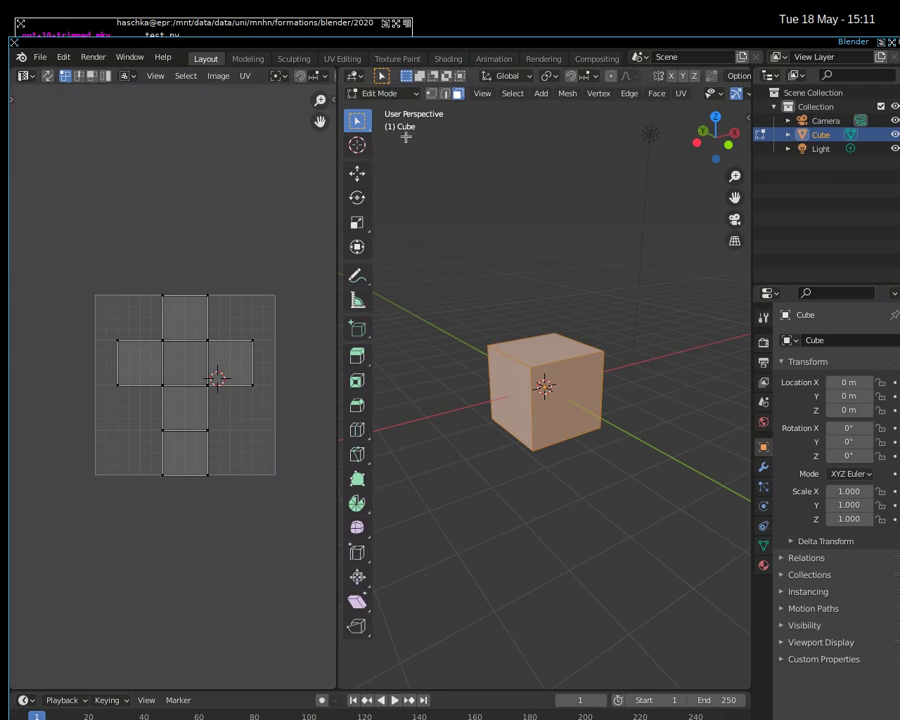
Step: Move the cube's top-front corner vertex out of place, then select the top face to show its UV square
{"action": "left_click", "coordinate": [431, 93]}
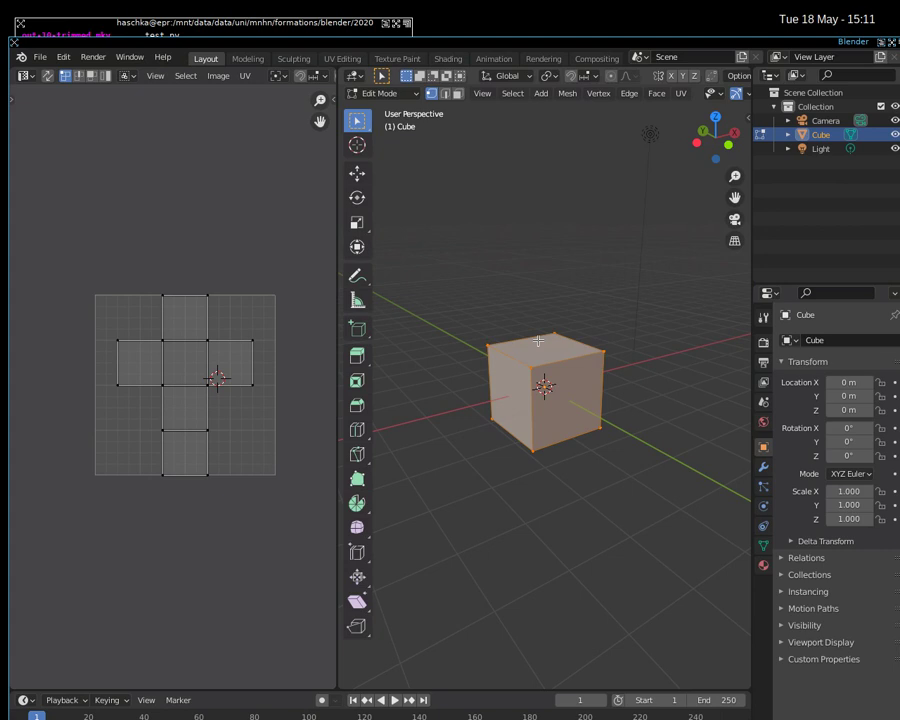
{"action": "key", "text": "alt+a"}
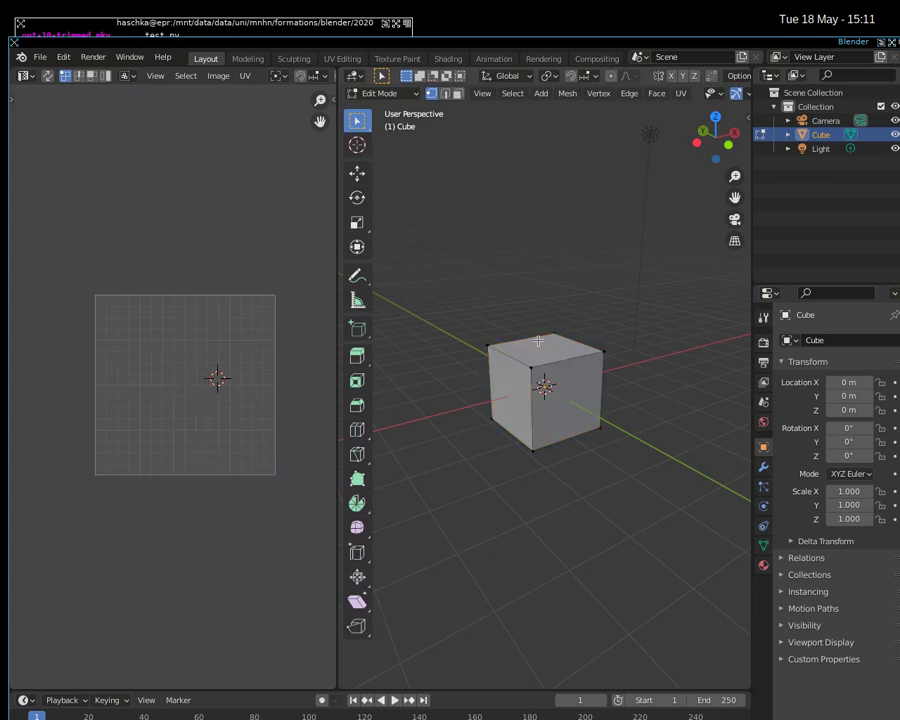
{"action": "key", "text": "b"}
{"action": "left_click_drag", "start_coordinate": [539, 358], "coordinate": [528, 372]}
{"action": "key", "text": "g"}
{"action": "left_click", "coordinate": [513, 348]}
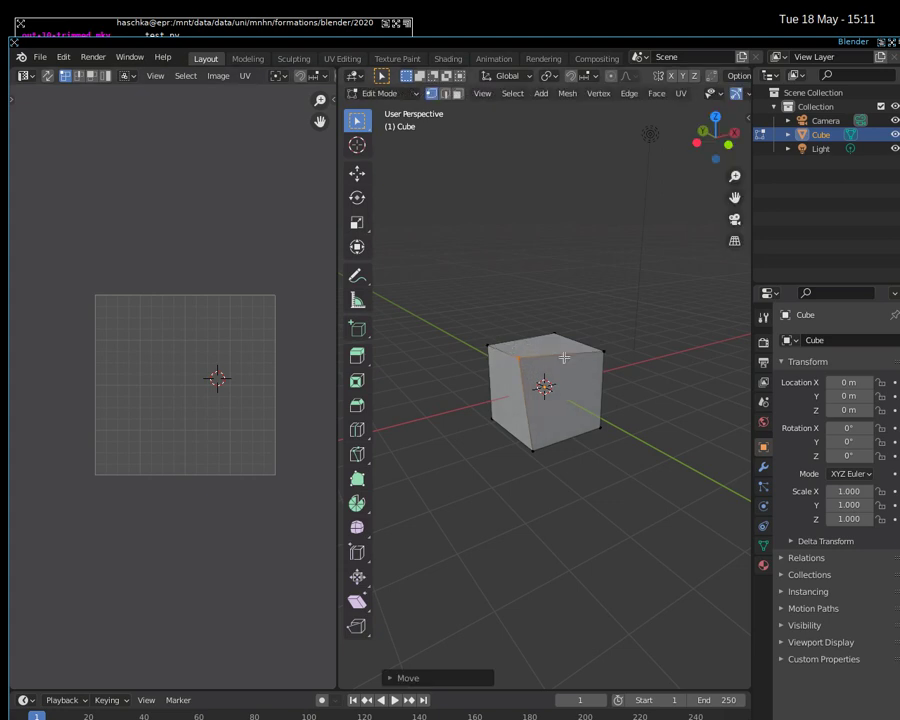
{"action": "left_click", "coordinate": [458, 93]}
{"action": "left_click", "coordinate": [541, 343]}
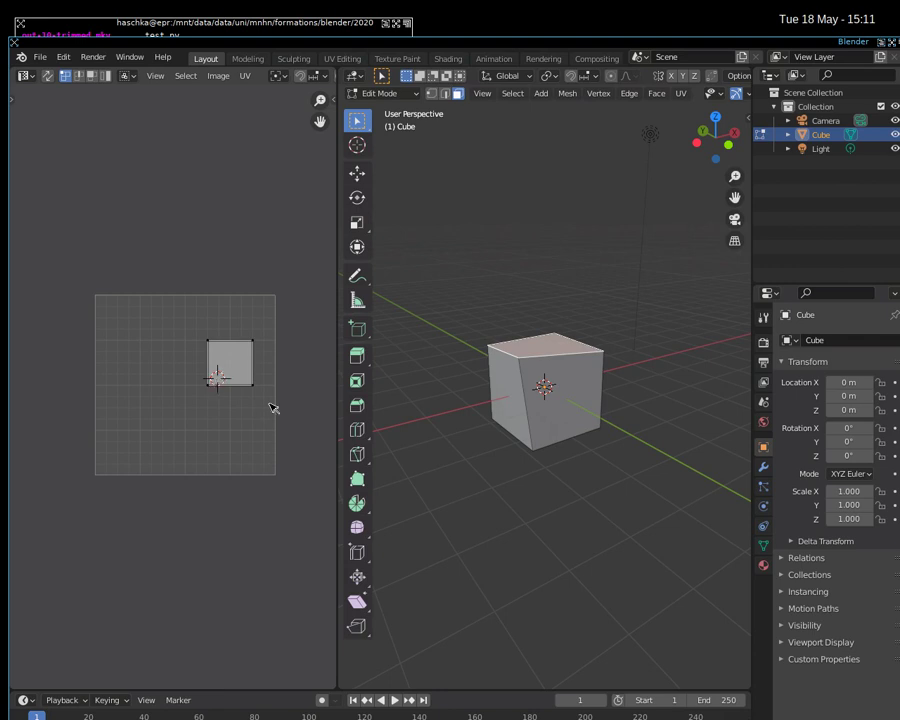
Step: Select the cube's faces one by one to see where each lands in the UV layout
{"action": "left_click", "coordinate": [550, 398]}
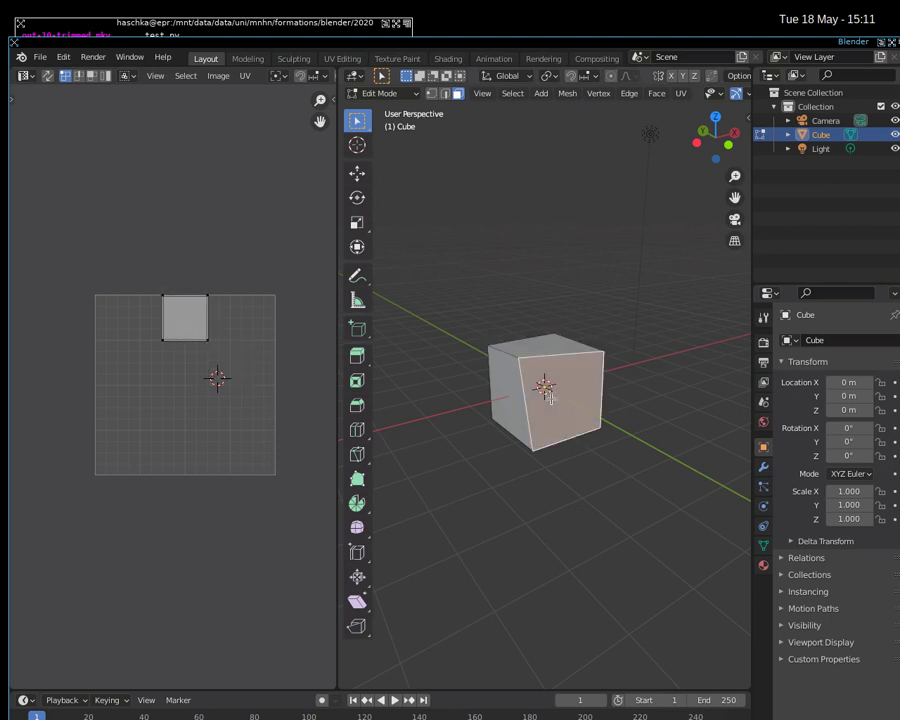
{"action": "left_click", "coordinate": [507, 401]}
{"action": "left_click", "coordinate": [530, 350]}
{"action": "left_click", "coordinate": [560, 395]}
{"action": "left_click", "coordinate": [497, 367]}
{"action": "left_click", "coordinate": [536, 348]}
{"action": "mouse_move", "coordinate": [693, 374]}
{"action": "middle_mouse_down"}
{"action": "mouse_move", "coordinate": [537, 407]}
{"action": "mouse_move", "coordinate": [545, 407]}
{"action": "middle_mouse_up"}
{"action": "left_click", "coordinate": [545, 407]}
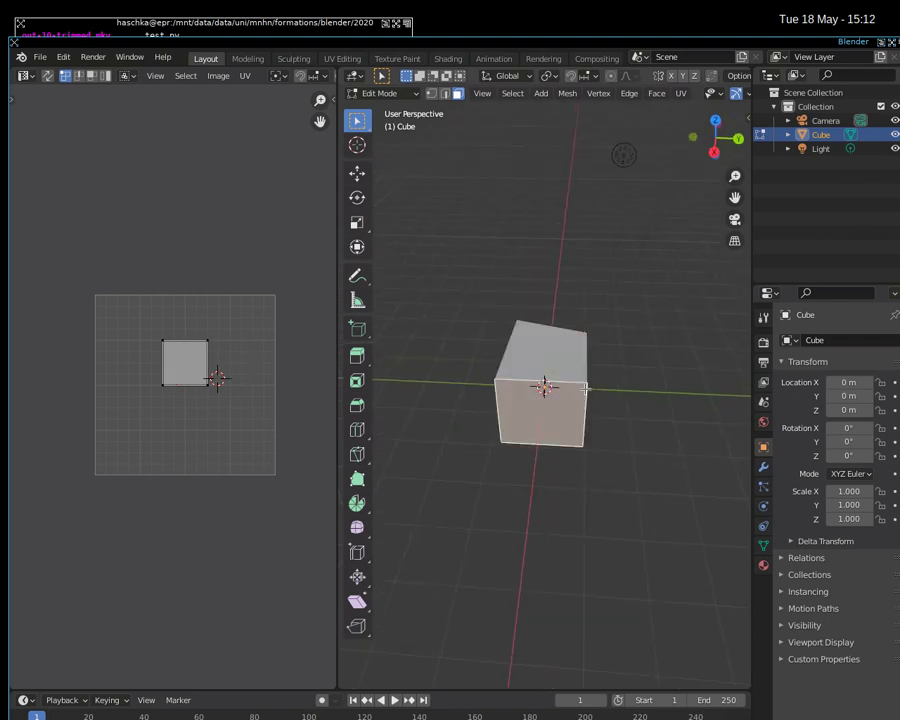
{"action": "mouse_move", "coordinate": [683, 380]}
{"action": "middle_mouse_down"}
{"action": "mouse_move", "coordinate": [623, 342]}
{"action": "mouse_move", "coordinate": [588, 398]}
{"action": "middle_mouse_up"}
{"action": "left_click", "coordinate": [588, 398]}
{"action": "right_click", "coordinate": [636, 370], "text": "shift"}
{"action": "left_click", "coordinate": [554, 340]}
Step: Select the whole cube and run UV Unwrap, then orbit to inspect the result
{"action": "key", "text": "a"}
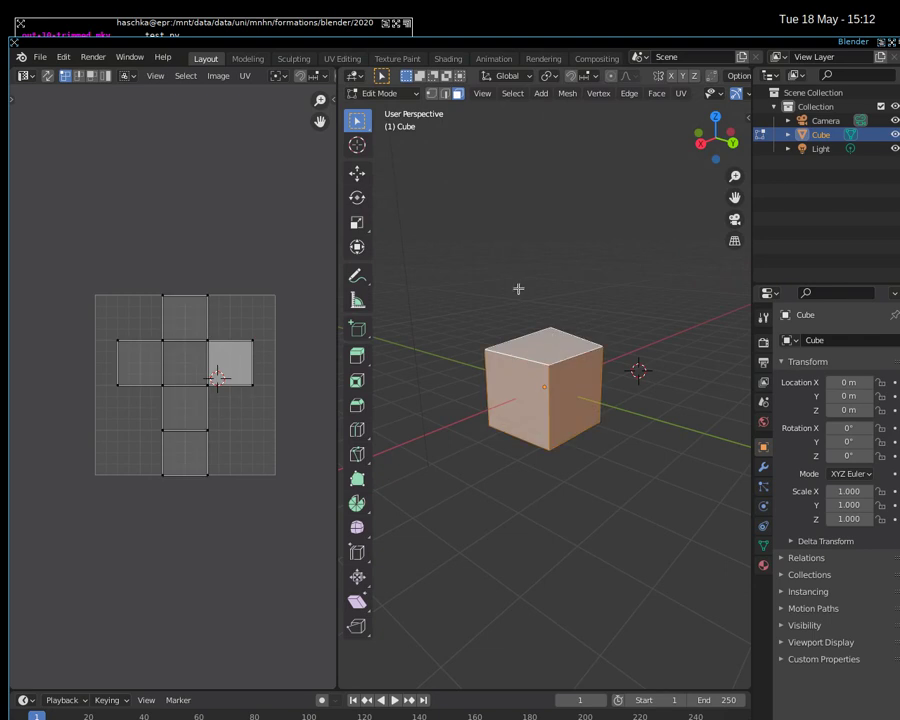
{"action": "key", "text": "F3"}
{"action": "type", "text": "uv un"}
{"action": "key", "text": "Return"}
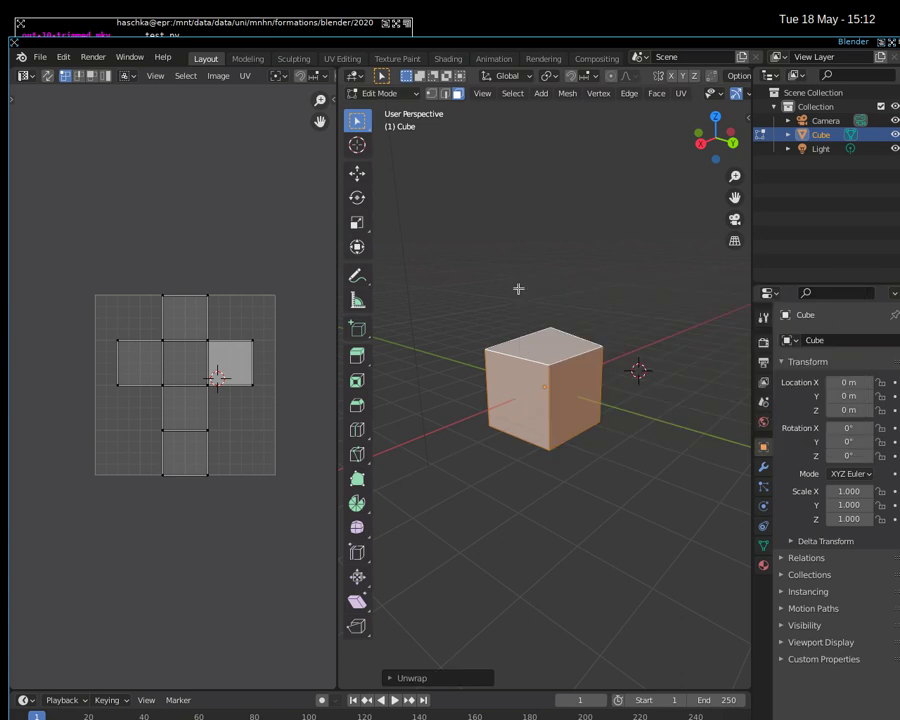
{"action": "mouse_move", "coordinate": [488, 326]}
{"action": "middle_mouse_down"}
{"action": "mouse_move", "coordinate": [597, 322]}
{"action": "mouse_move", "coordinate": [655, 516]}
{"action": "mouse_move", "coordinate": [637, 398]}
{"action": "mouse_move", "coordinate": [581, 301]}
{"action": "mouse_move", "coordinate": [461, 295]}
{"action": "mouse_move", "coordinate": [422, 364]}
{"action": "mouse_move", "coordinate": [641, 317]}
{"action": "middle_mouse_up"}
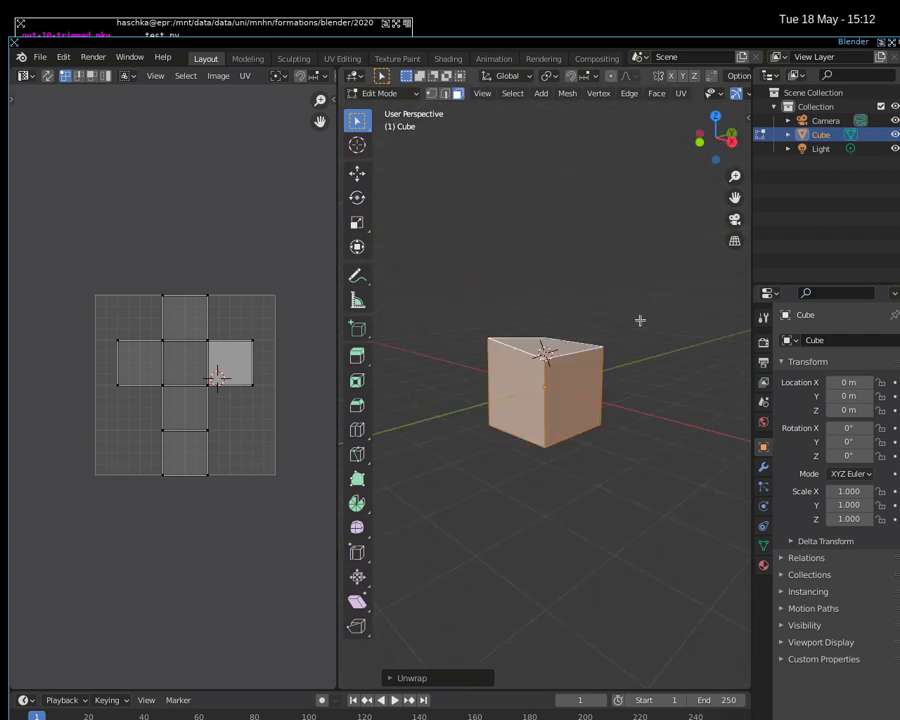
{"action": "mouse_move", "coordinate": [499, 318]}
{"action": "middle_mouse_down"}
{"action": "mouse_move", "coordinate": [520, 315]}
{"action": "mouse_move", "coordinate": [516, 356]}
{"action": "mouse_move", "coordinate": [472, 316]}
{"action": "mouse_move", "coordinate": [517, 330]}
{"action": "middle_mouse_up"}
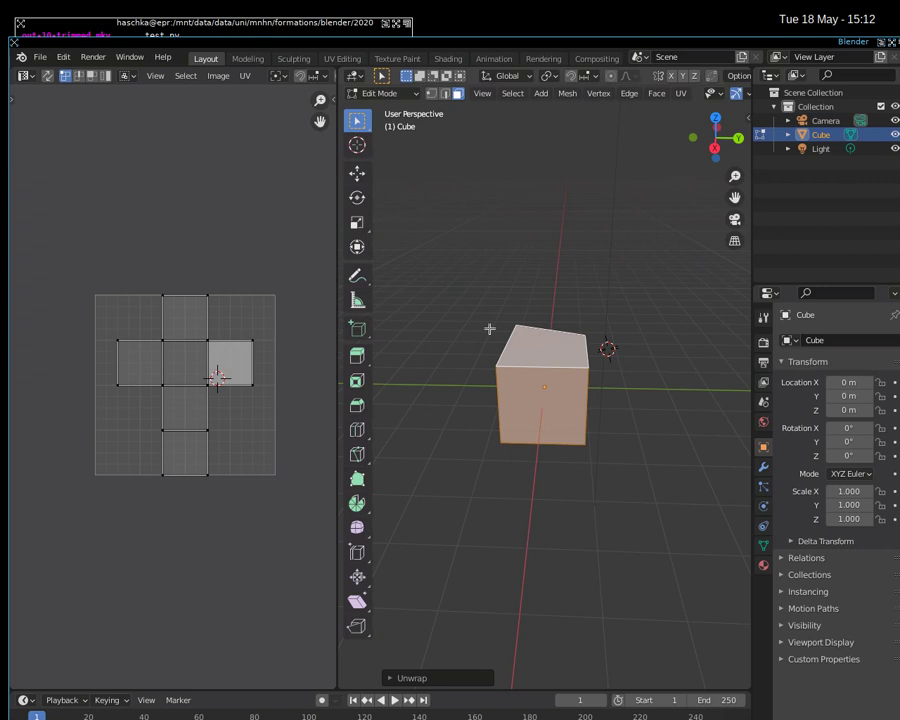
{"action": "mouse_move", "coordinate": [489, 328]}
{"action": "middle_mouse_down"}
{"action": "mouse_move", "coordinate": [617, 251]}
{"action": "mouse_move", "coordinate": [631, 363]}
{"action": "mouse_move", "coordinate": [504, 301]}
{"action": "middle_mouse_up"}
{"action": "middle_click_drag", "start_coordinate": [555, 373], "coordinate": [530, 322]}
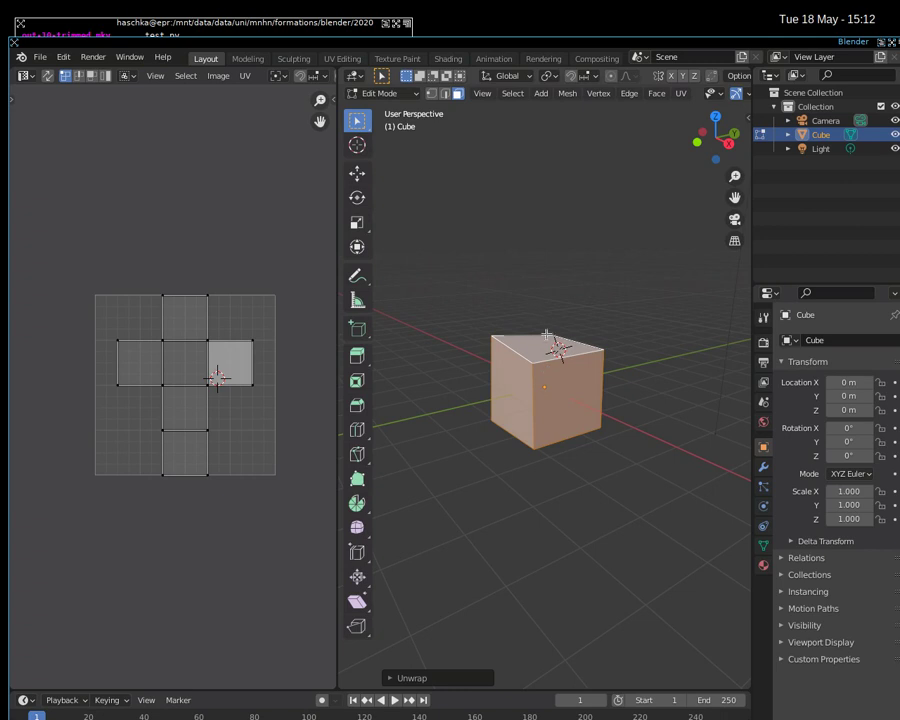
{"action": "mouse_move", "coordinate": [560, 410]}
{"action": "middle_mouse_down"}
{"action": "mouse_move", "coordinate": [534, 432]}
{"action": "mouse_move", "coordinate": [474, 448]}
{"action": "mouse_move", "coordinate": [426, 440]}
{"action": "mouse_move", "coordinate": [460, 493]}
{"action": "mouse_move", "coordinate": [514, 526]}
{"action": "mouse_move", "coordinate": [557, 492]}
{"action": "mouse_move", "coordinate": [534, 440]}
{"action": "mouse_move", "coordinate": [556, 385]}
{"action": "mouse_move", "coordinate": [549, 375]}
{"action": "middle_mouse_up"}
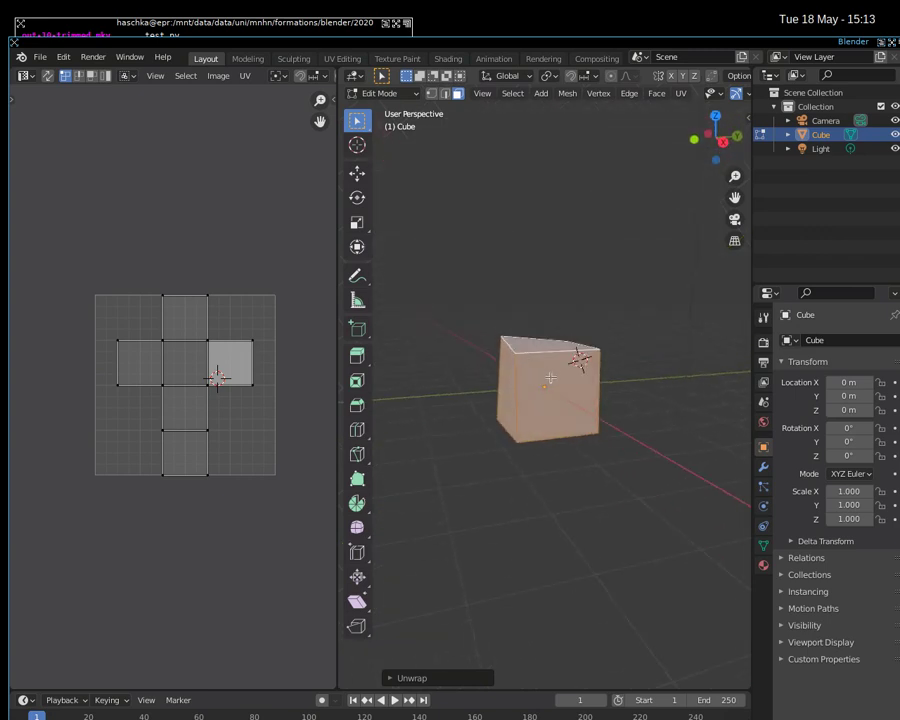
Step: Dismiss the delete menu and select a few of the cube's faces
{"action": "key", "text": "x"}
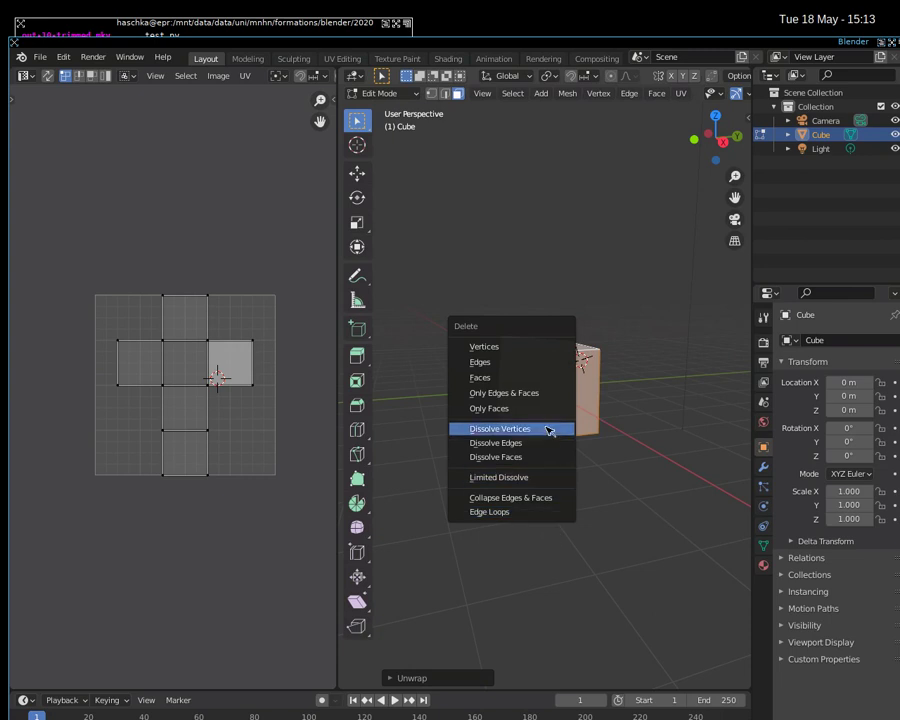
{"action": "left_click", "coordinate": [552, 476]}
{"action": "left_click", "coordinate": [564, 382]}
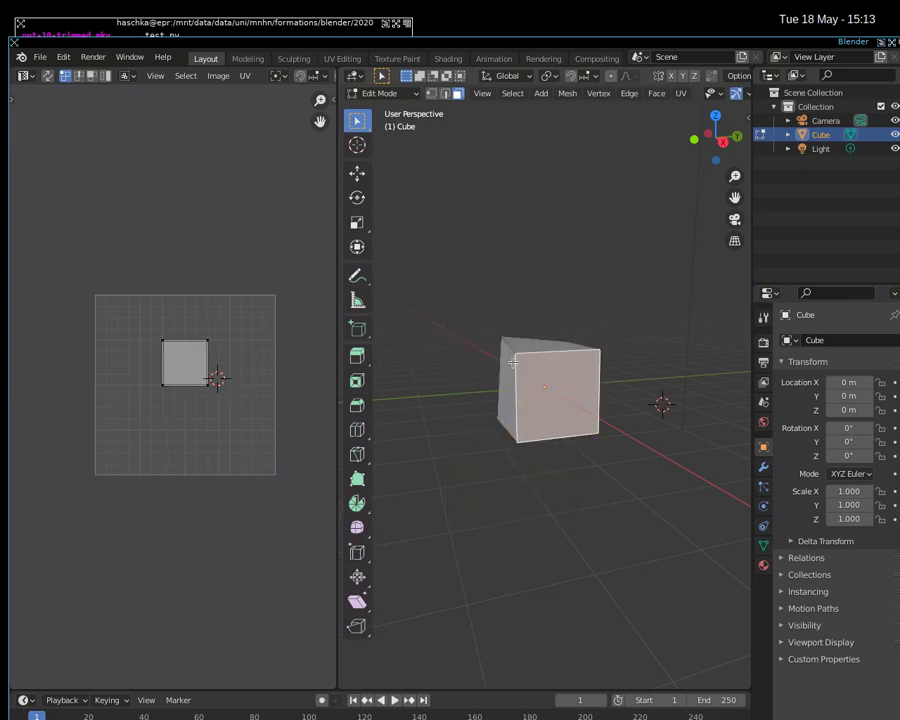
{"action": "left_click", "coordinate": [556, 390]}
{"action": "left_click", "coordinate": [555, 393]}
{"action": "right_click", "coordinate": [593, 300], "text": "shift"}
Step: Return to Object Mode and delete the cube
{"action": "key", "text": "Tab"}
{"action": "key", "text": "x"}
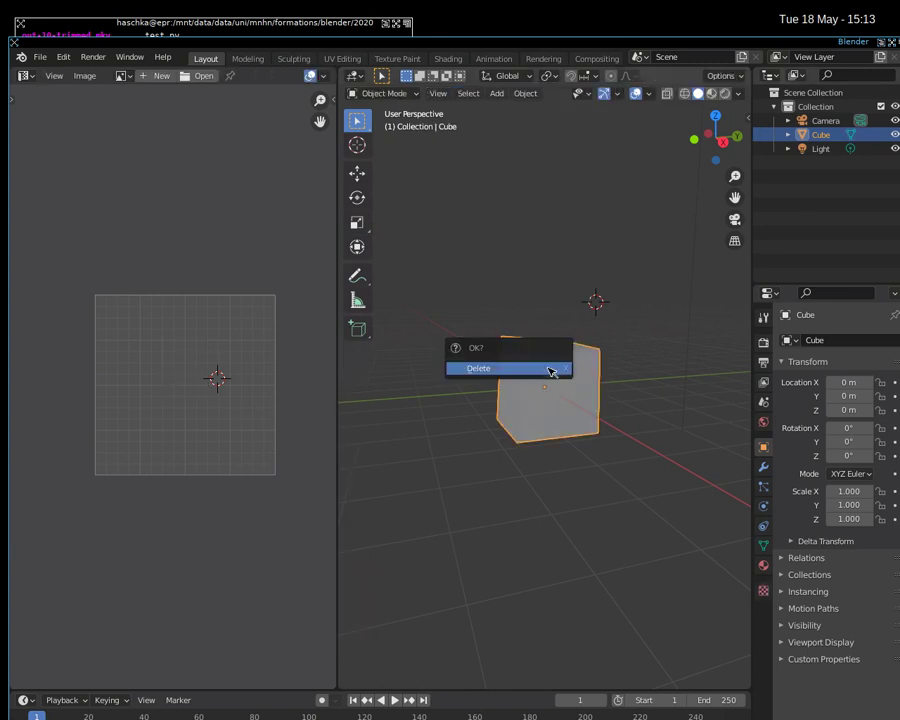
{"action": "left_click", "coordinate": [549, 369]}
{"action": "key", "text": "F3"}
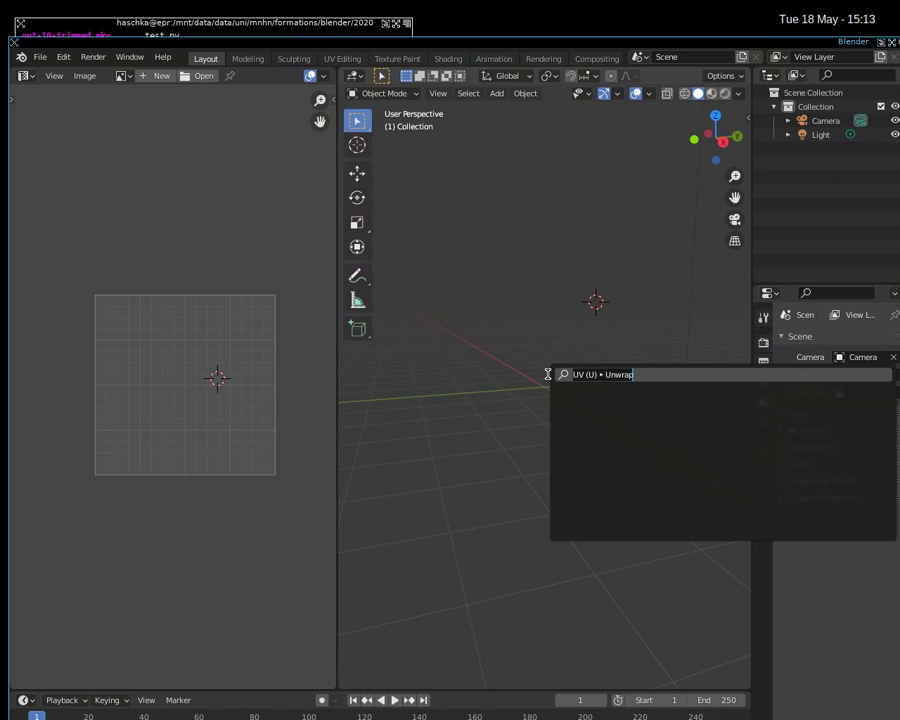
Step: Snap the 3D cursor back to the world origin
{"action": "type", "text": "cur"}
{"action": "key", "text": "BackSpace"}
{"action": "key", "text": "BackSpace"}
{"action": "key", "text": "BackSpace"}
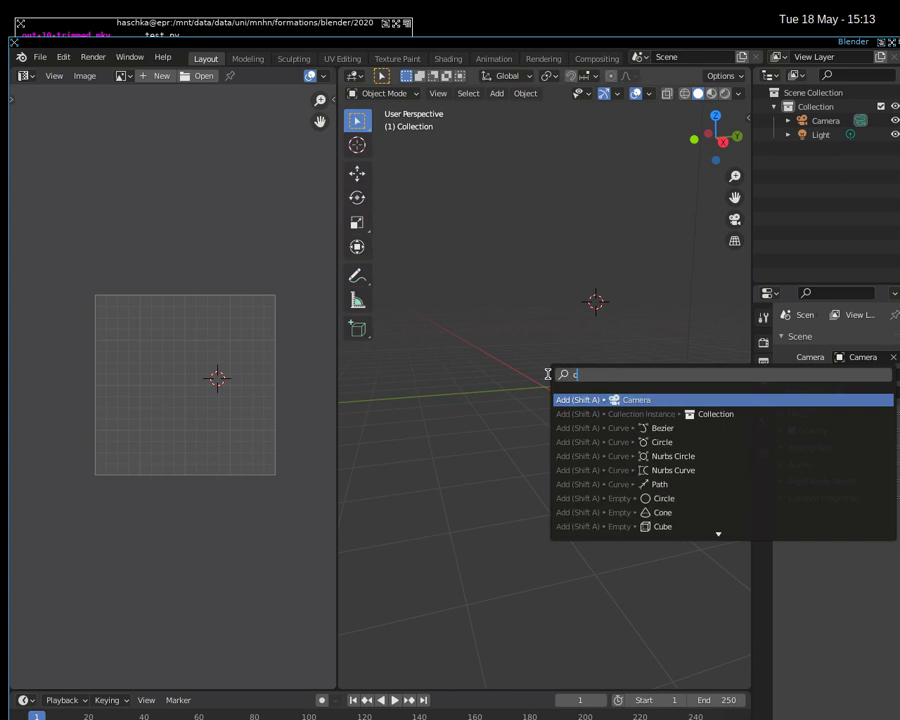
{"action": "type", "text": "sna"}
{"action": "key", "text": "Down"}
{"action": "key", "text": "Down"}
{"action": "key", "text": "Down"}
{"action": "key", "text": "Return"}
Step: Add a UV Sphere at the origin, after deleting a mistakenly added empty sphere
{"action": "key", "text": "F3"}
{"action": "type", "text": "adc"}
{"action": "key", "text": "BackSpace"}
{"action": "key", "text": "BackSpace"}
{"action": "type", "text": "dd"}
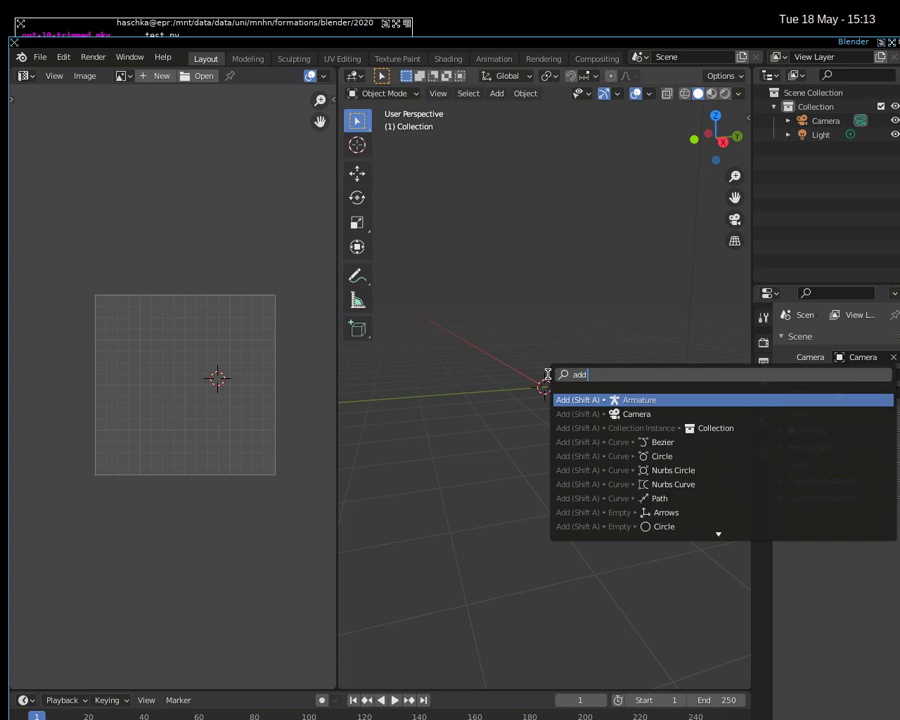
{"action": "type", "text": " sph"}
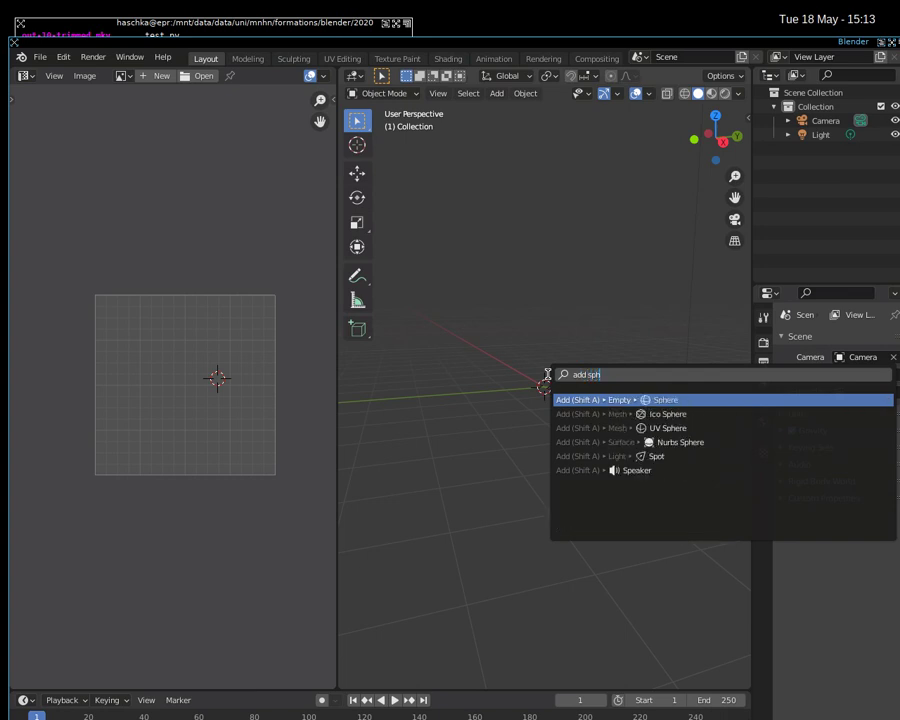
{"action": "key", "text": "Return"}
{"action": "key", "text": "x"}
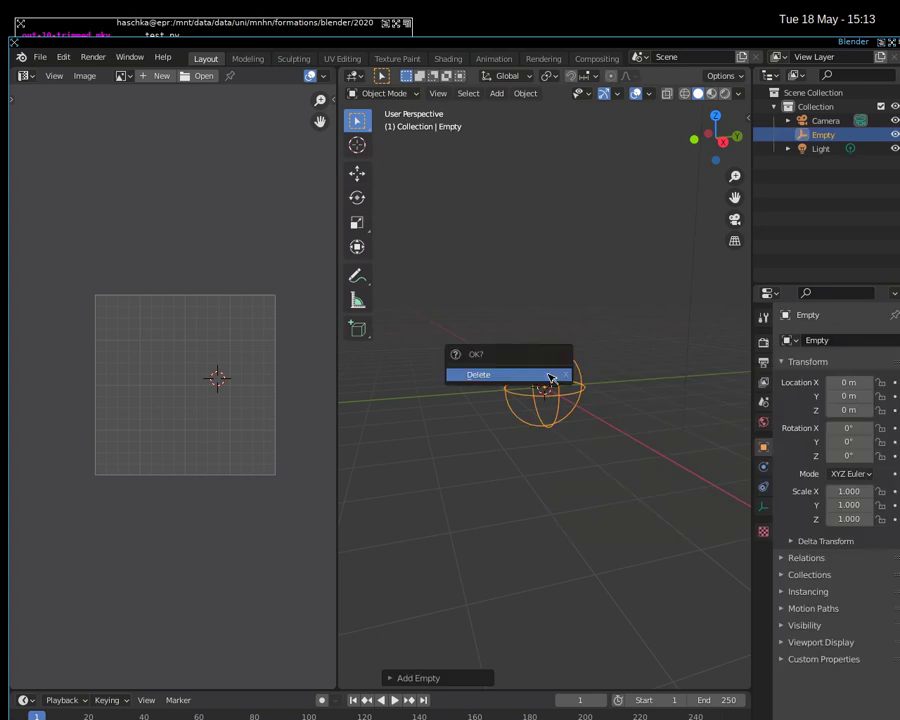
{"action": "left_click", "coordinate": [550, 379]}
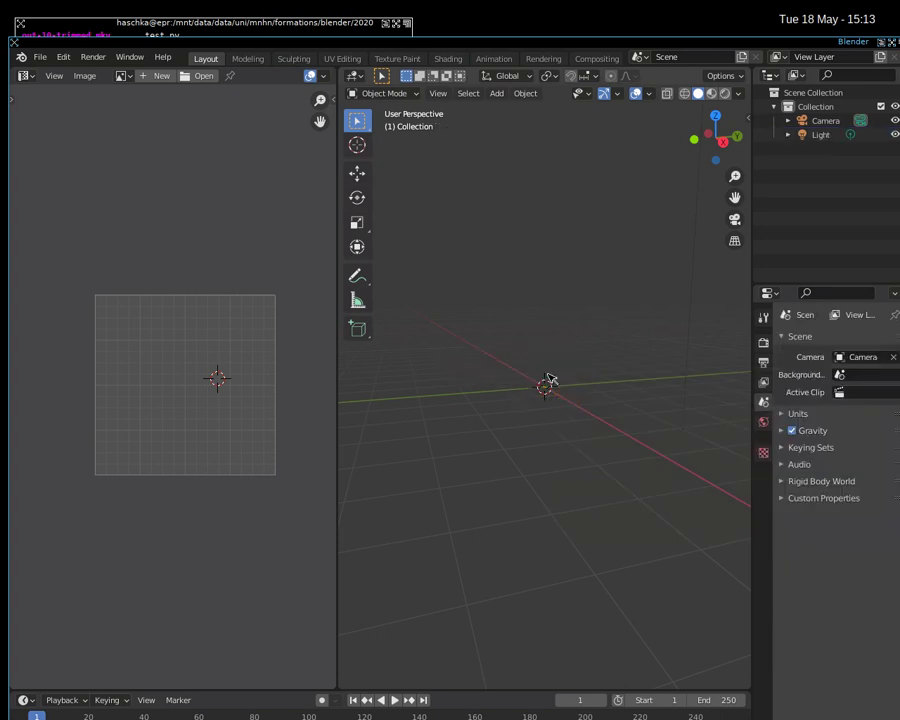
{"action": "key", "text": "F3"}
{"action": "type", "text": "add sphere"}
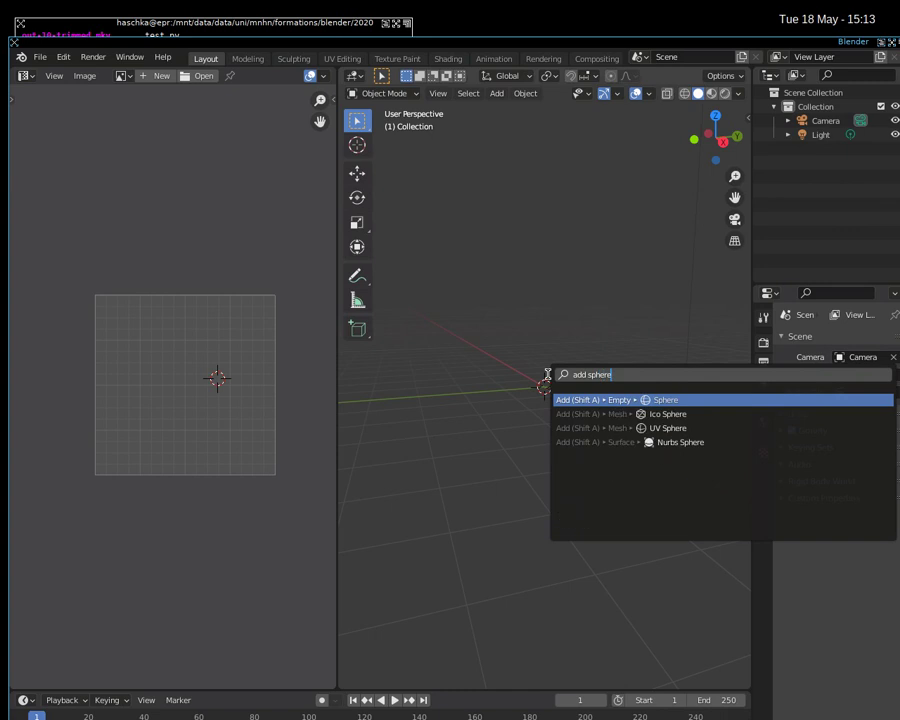
{"action": "key", "text": "Down"}
{"action": "key", "text": "Down"}
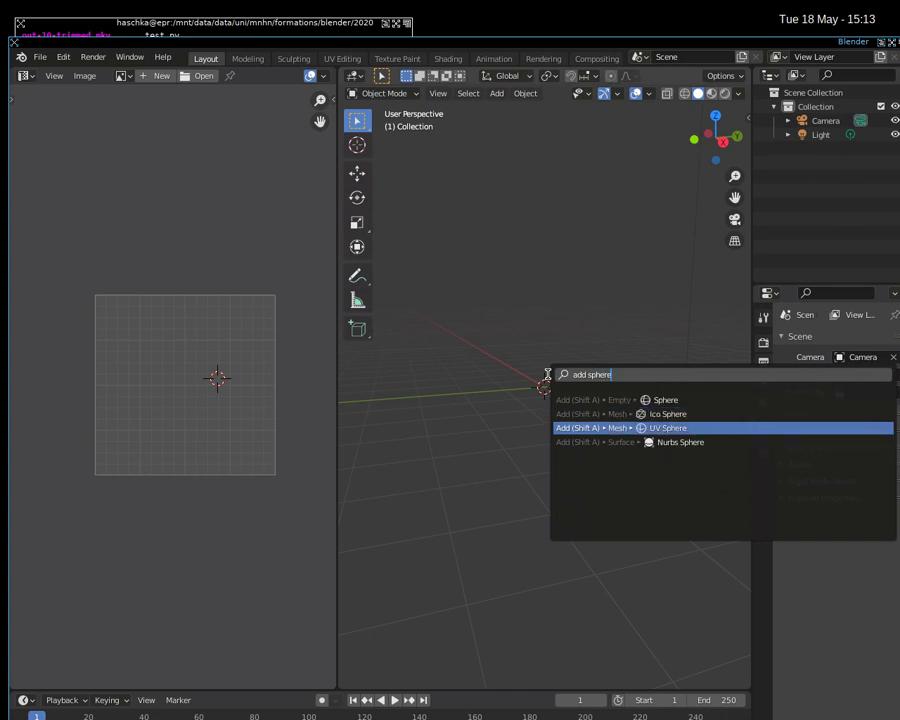
{"action": "key", "text": "Return"}
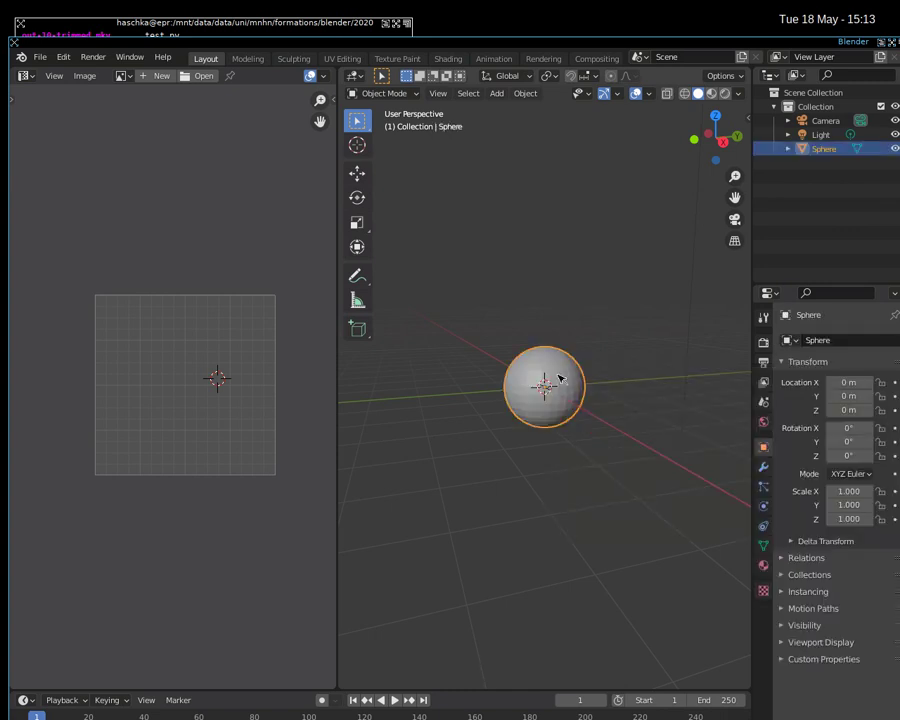
Step: Select the UV Sphere, enter Edit Mode, and zoom and pan the UV Editor onto its layout
{"action": "left_click", "coordinate": [530, 381]}
{"action": "key", "text": "Tab"}
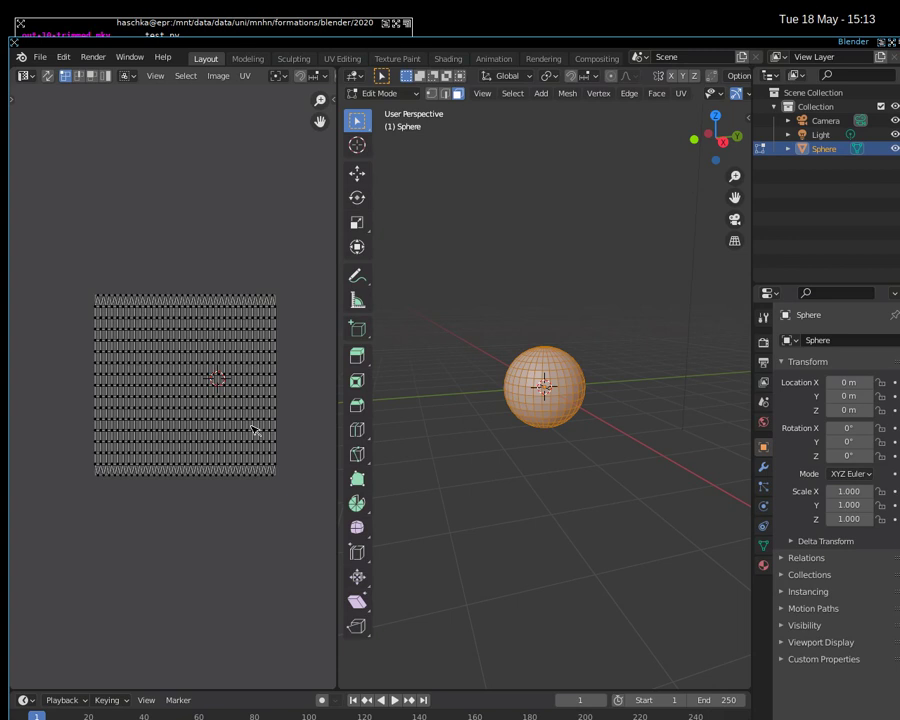
{"action": "scroll", "coordinate": [254, 430], "scroll_direction": "up", "scroll_amount": 1}
{"action": "scroll", "coordinate": [254, 430], "scroll_direction": "up", "scroll_amount": 1}
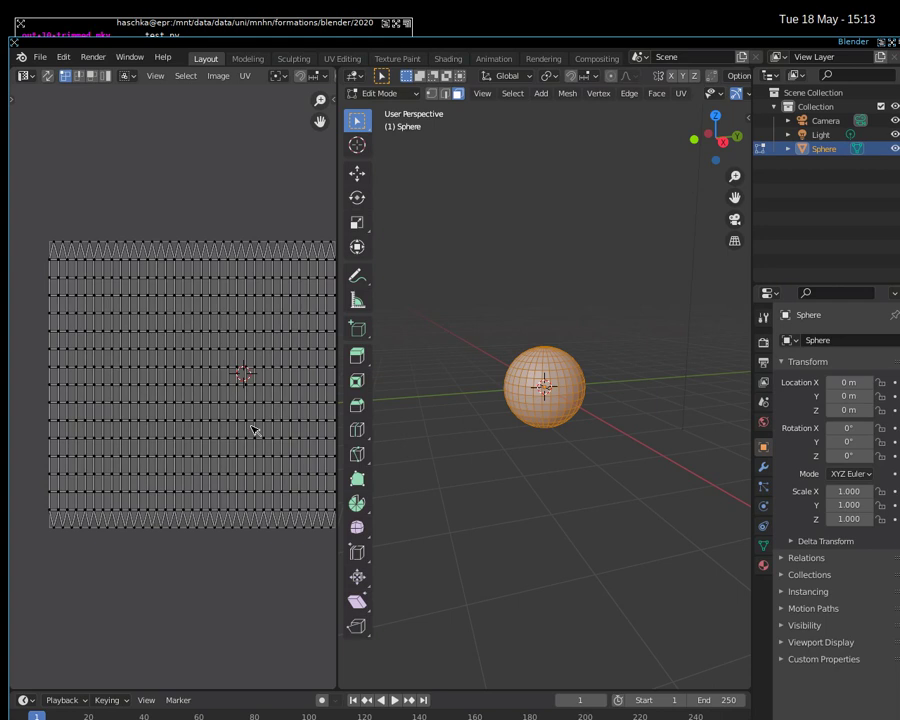
{"action": "scroll", "coordinate": [254, 430], "scroll_direction": "up", "scroll_amount": 1}
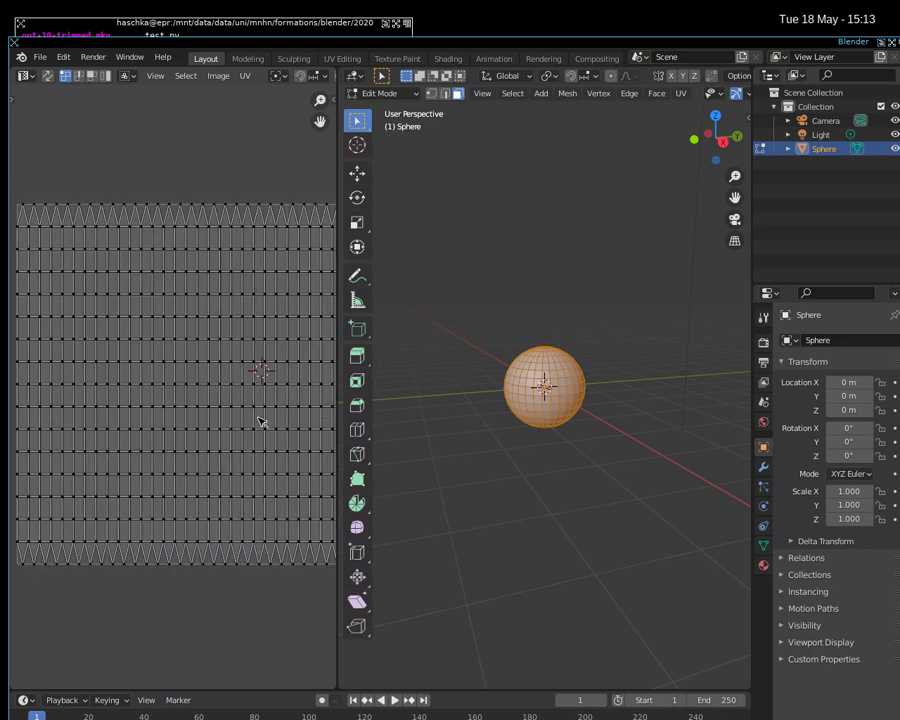
{"action": "middle_click_drag", "start_coordinate": [279, 428], "coordinate": [251, 424]}
Step: Run UV > Unwrap on the sphere, laying its UVs out as a grid of strips
{"action": "key", "text": "F3"}
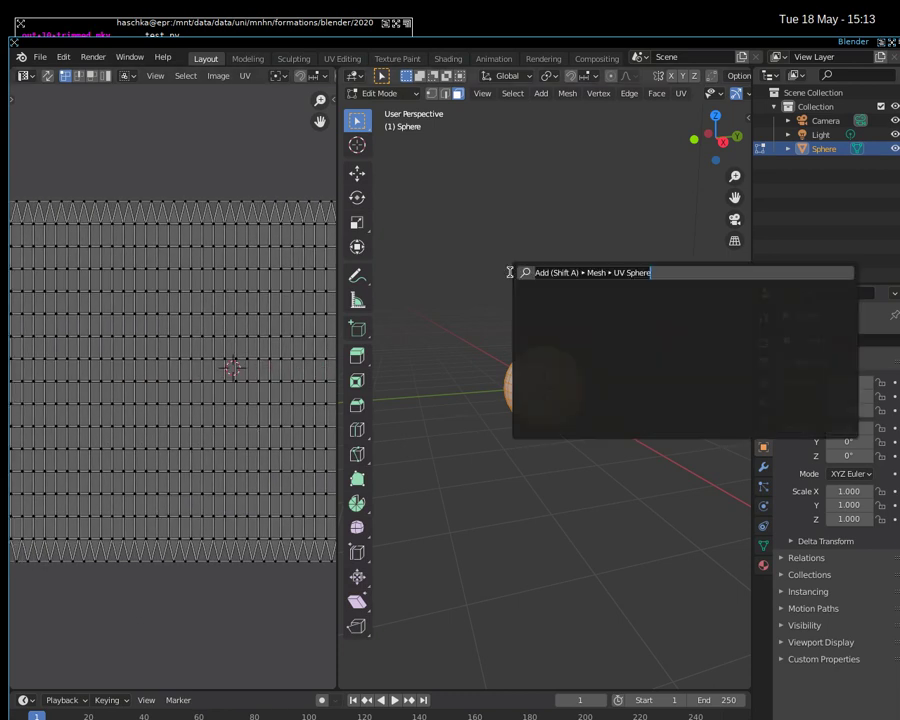
{"action": "type", "text": "uv"}
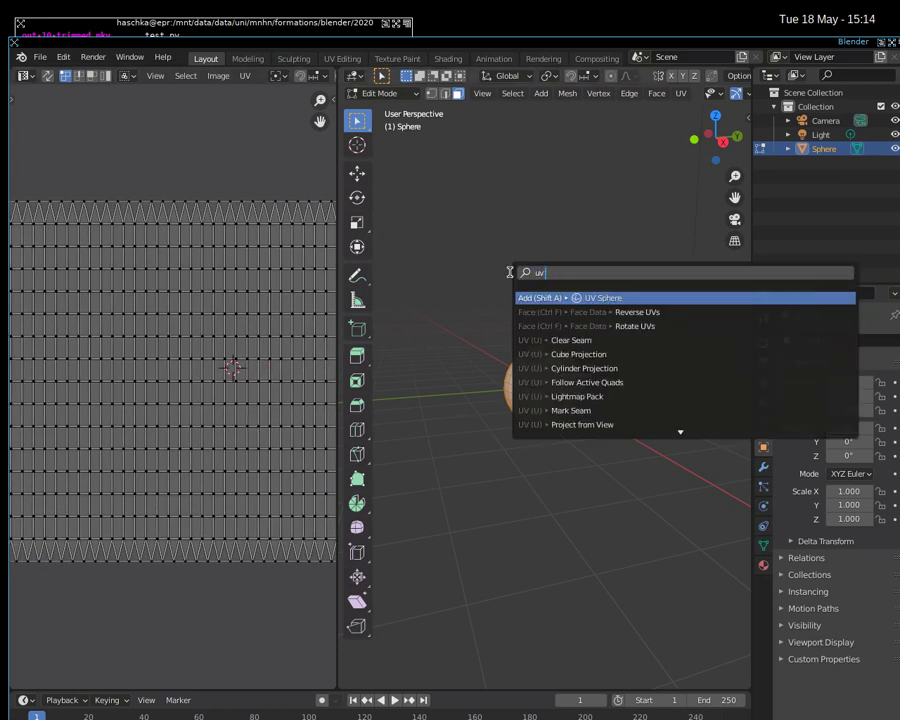
{"action": "key", "text": "Down"}
{"action": "key", "text": "Down"}
{"action": "key", "text": "Down"}
{"action": "key", "text": "Down"}
{"action": "key", "text": "Down"}
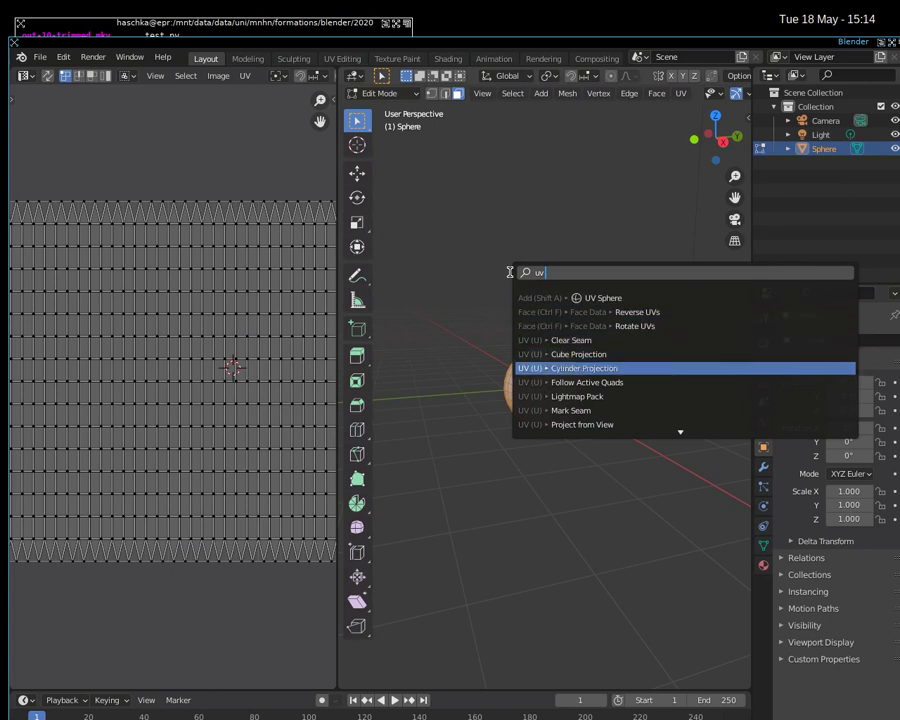
{"action": "key", "text": "Down"}
{"action": "key", "text": "Down"}
{"action": "key", "text": "Down"}
{"action": "key", "text": "Down"}
{"action": "key", "text": "Up"}
{"action": "key", "text": "Up"}
{"action": "key", "text": "Up"}
{"action": "key", "text": "Up"}
{"action": "key", "text": "Up"}
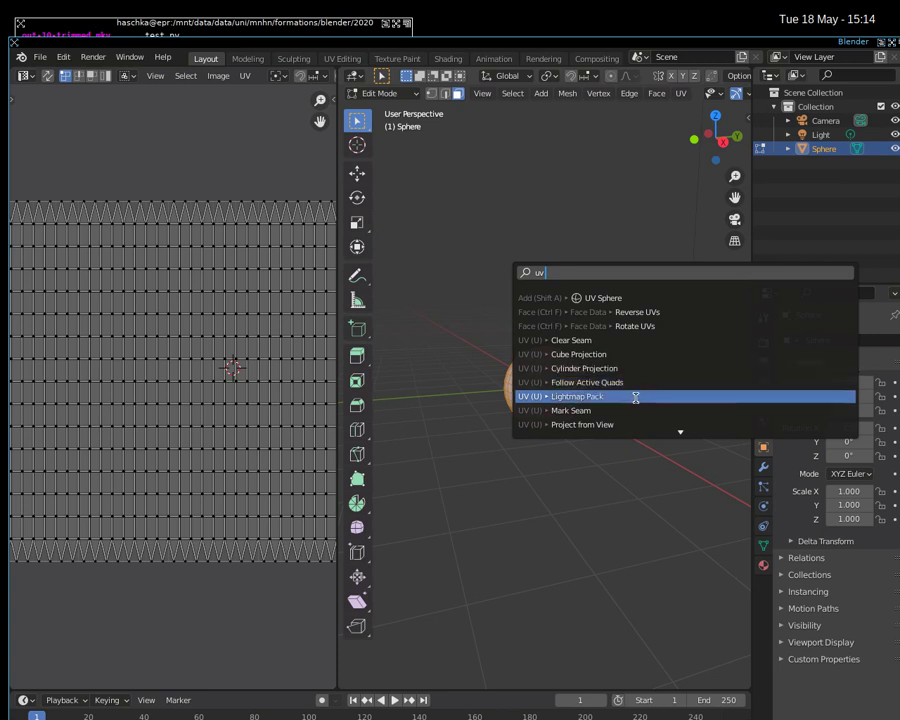
{"action": "scroll", "coordinate": [635, 398], "scroll_direction": "down", "scroll_amount": 1}
{"action": "scroll", "coordinate": [635, 398], "scroll_direction": "down", "scroll_amount": 2}
{"action": "scroll", "coordinate": [635, 398], "scroll_direction": "down", "scroll_amount": 1}
{"action": "scroll", "coordinate": [635, 398], "scroll_direction": "down", "scroll_amount": 1}
{"action": "scroll", "coordinate": [636, 398], "scroll_direction": "down", "scroll_amount": 2}
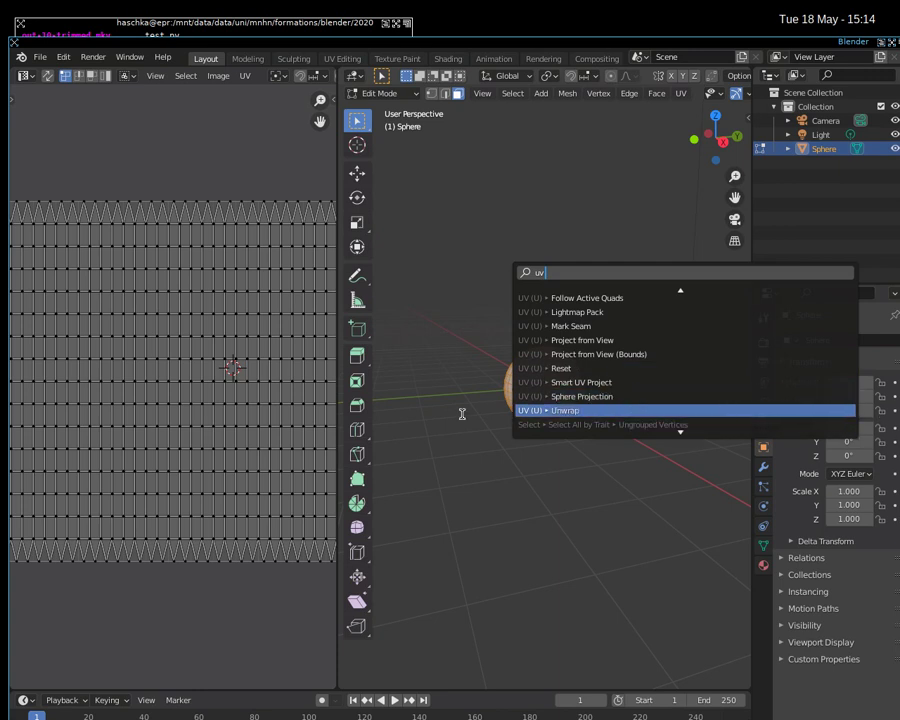
{"action": "key", "text": "Return"}
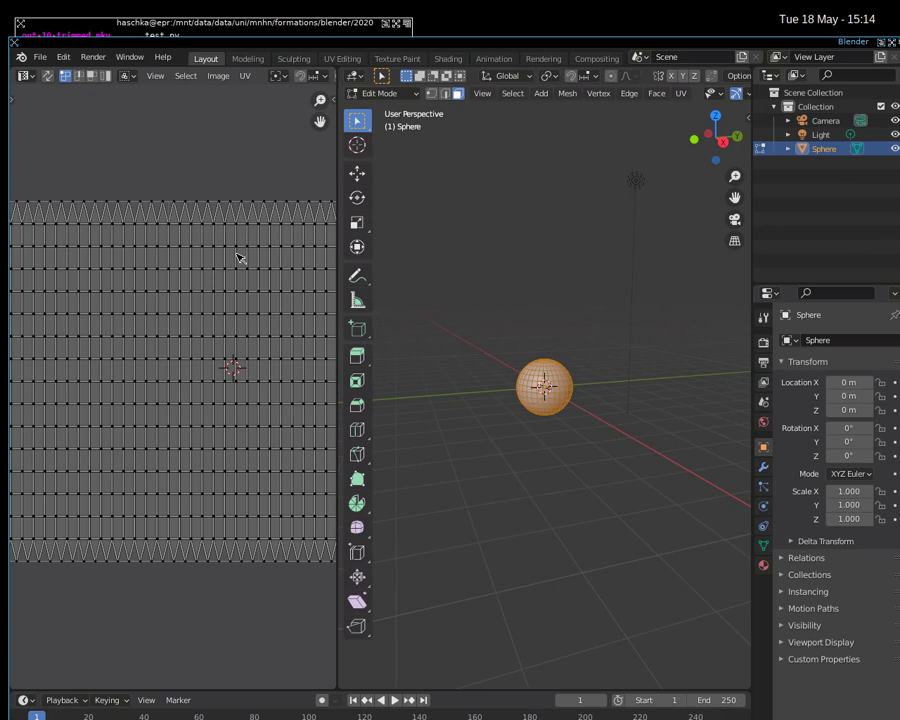
Step: Box-select one UV face of the sphere and nudge it about 0.0098 vertically
{"action": "scroll", "coordinate": [238, 258], "scroll_direction": "down", "scroll_amount": 1}
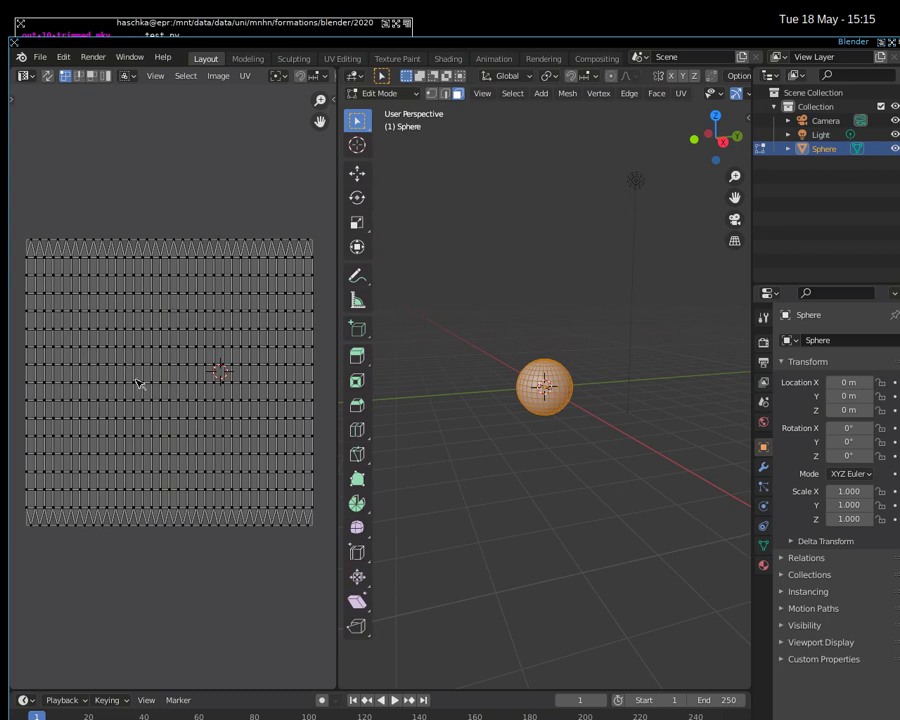
{"action": "key", "text": "b"}
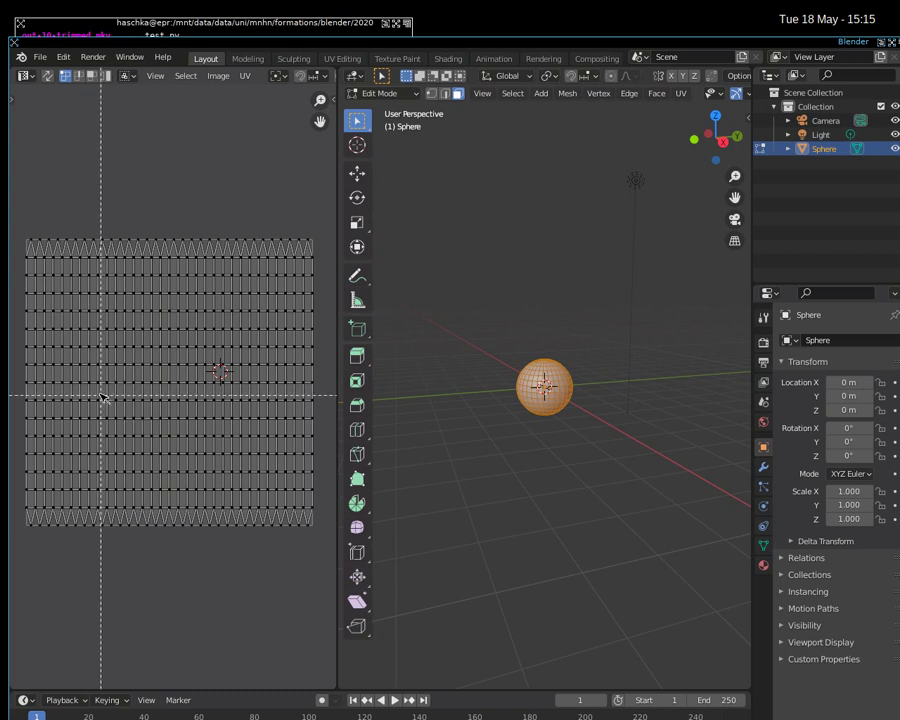
{"action": "left_click_drag", "start_coordinate": [104, 362], "coordinate": [120, 385]}
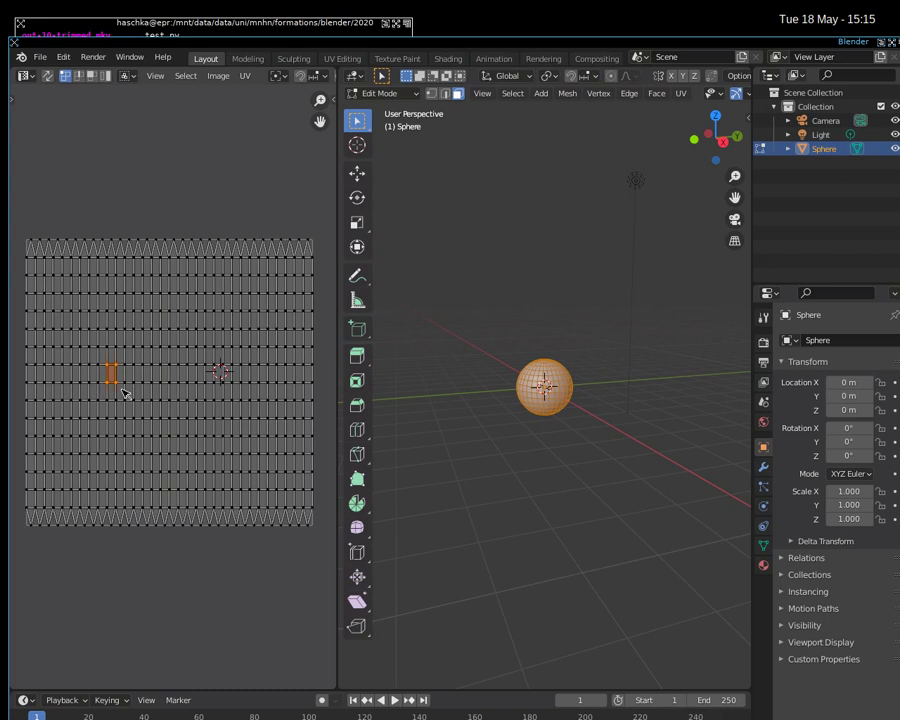
{"action": "key", "text": "g"}
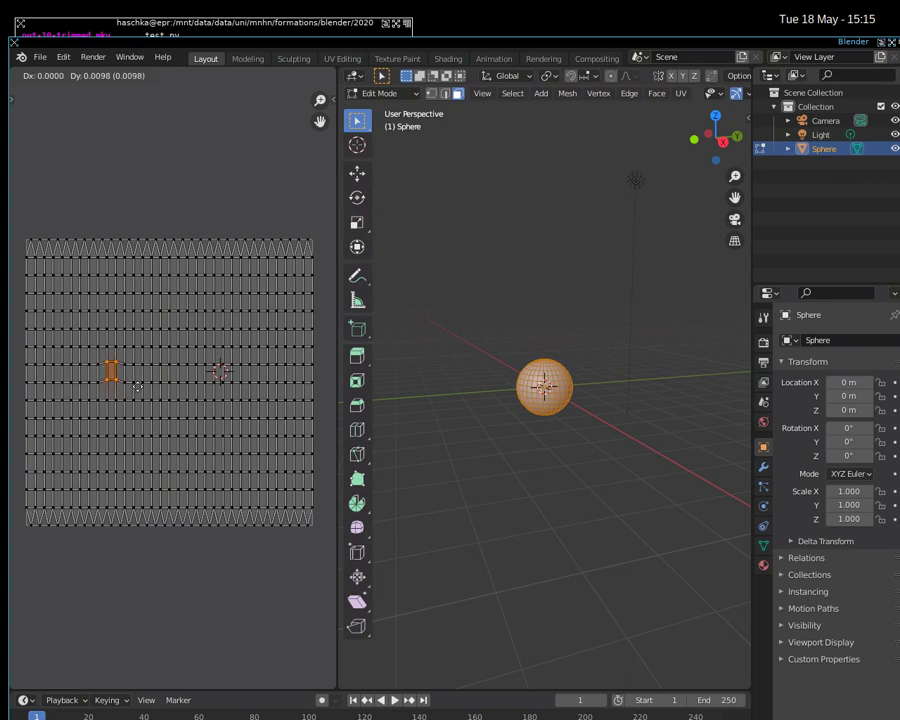
{"action": "left_click", "coordinate": [137, 386]}
Step: Select all the sphere's UVs and scale them into a compact block centred in UV space
{"action": "right_click", "coordinate": [76, 207], "text": "shift"}
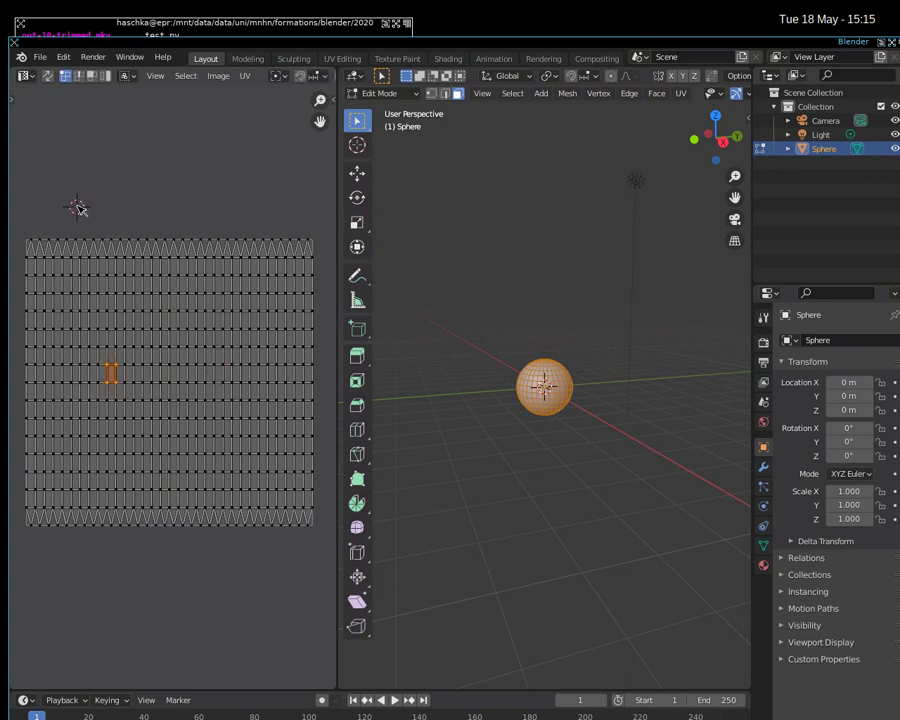
{"action": "key", "text": "a"}
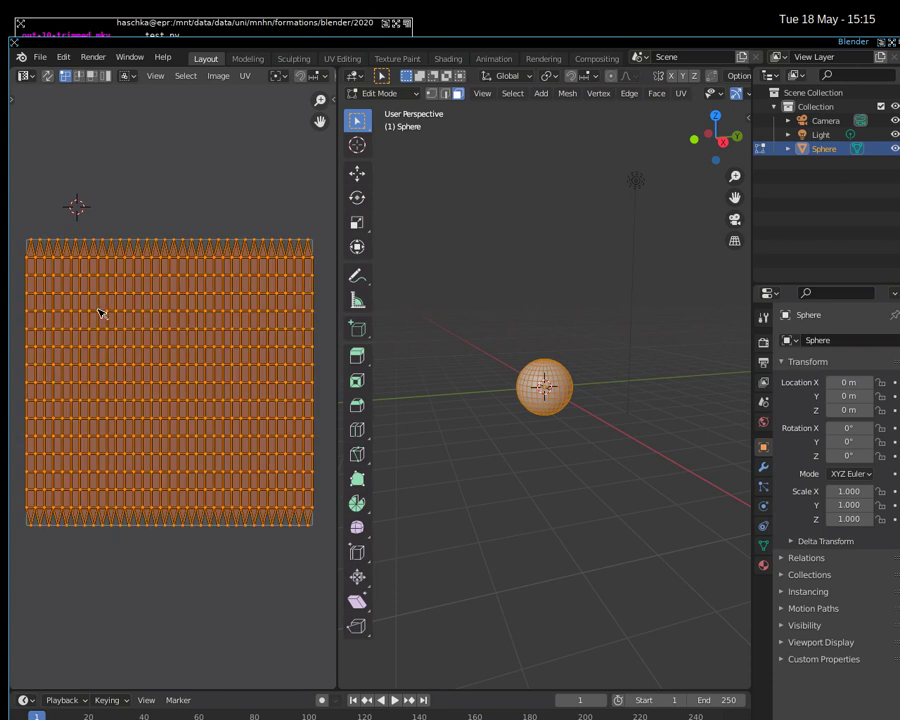
{"action": "key", "text": "s"}
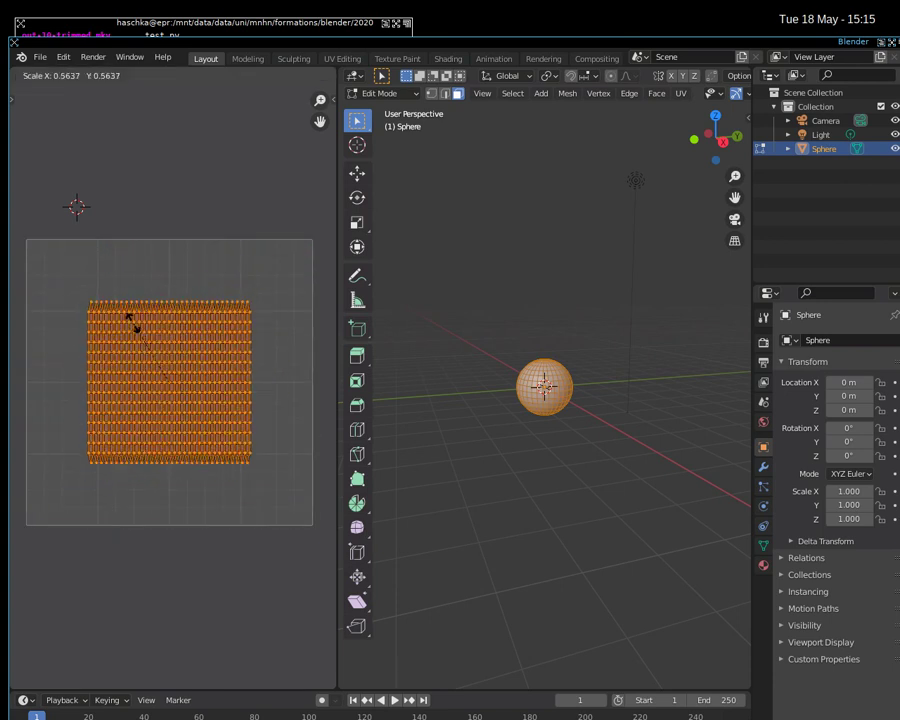
{"action": "left_click", "coordinate": [140, 331]}
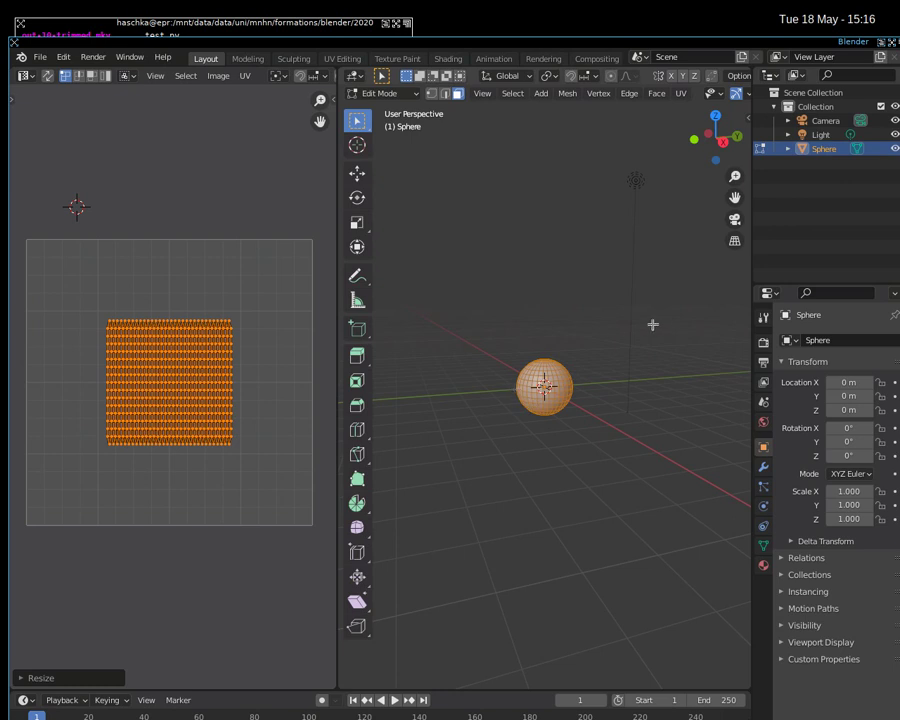
{"action": "mouse_move", "coordinate": [616, 300]}
{"action": "middle_mouse_down"}
{"action": "mouse_move", "coordinate": [598, 313]}
{"action": "mouse_move", "coordinate": [608, 392]}
{"action": "mouse_move", "coordinate": [635, 374]}
{"action": "mouse_move", "coordinate": [667, 305]}
{"action": "mouse_move", "coordinate": [631, 303]}
{"action": "middle_mouse_up"}
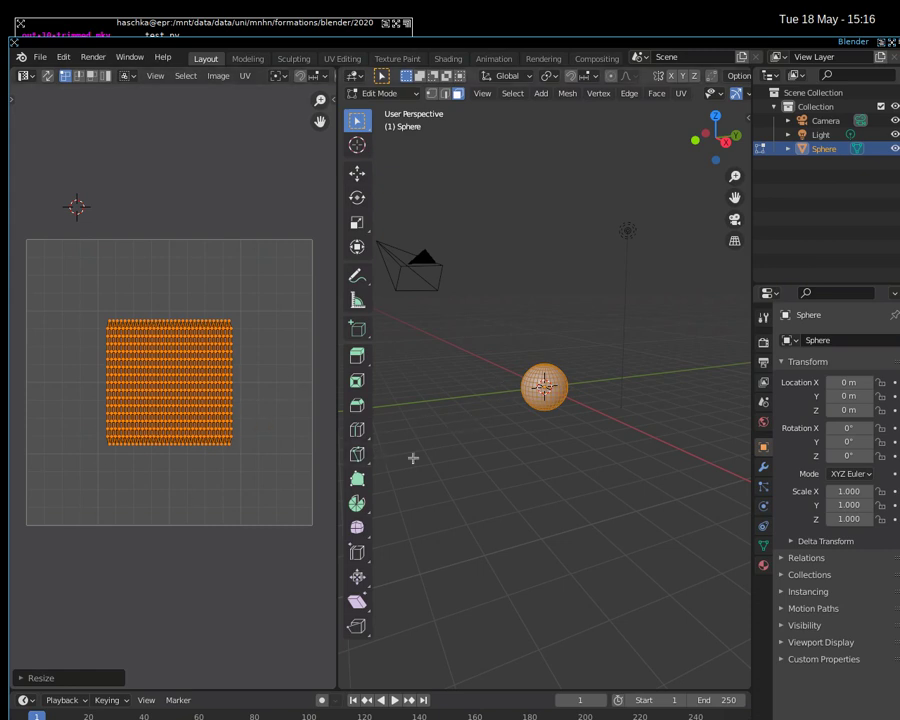
Step: Deselect the sphere, zoom in, and select single faces around its centre one by one
{"action": "left_click", "coordinate": [470, 446]}
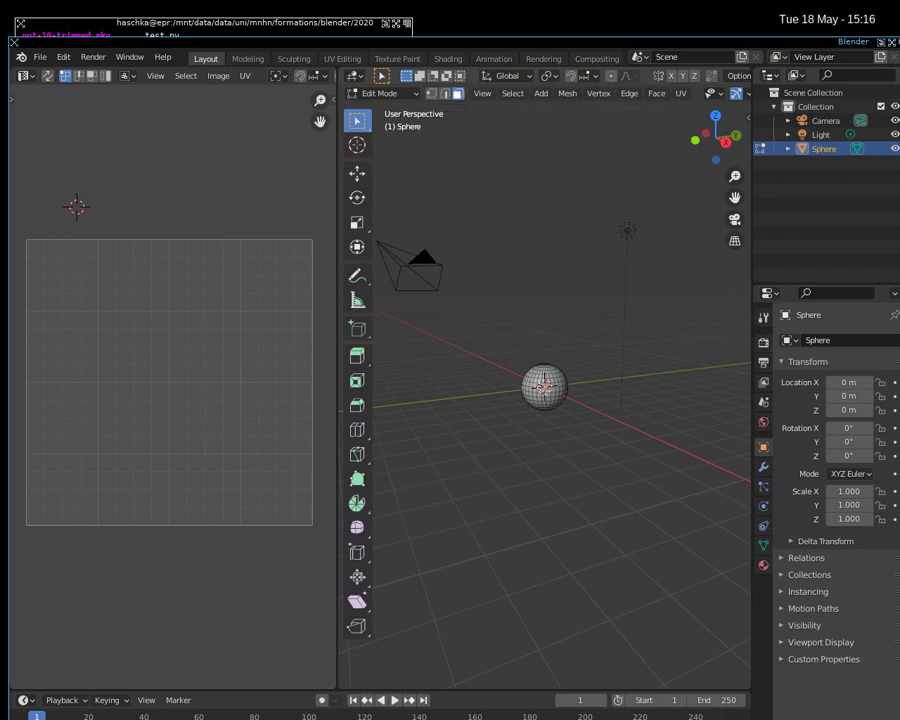
{"action": "scroll", "coordinate": [385, 275], "scroll_direction": "up", "scroll_amount": 5}
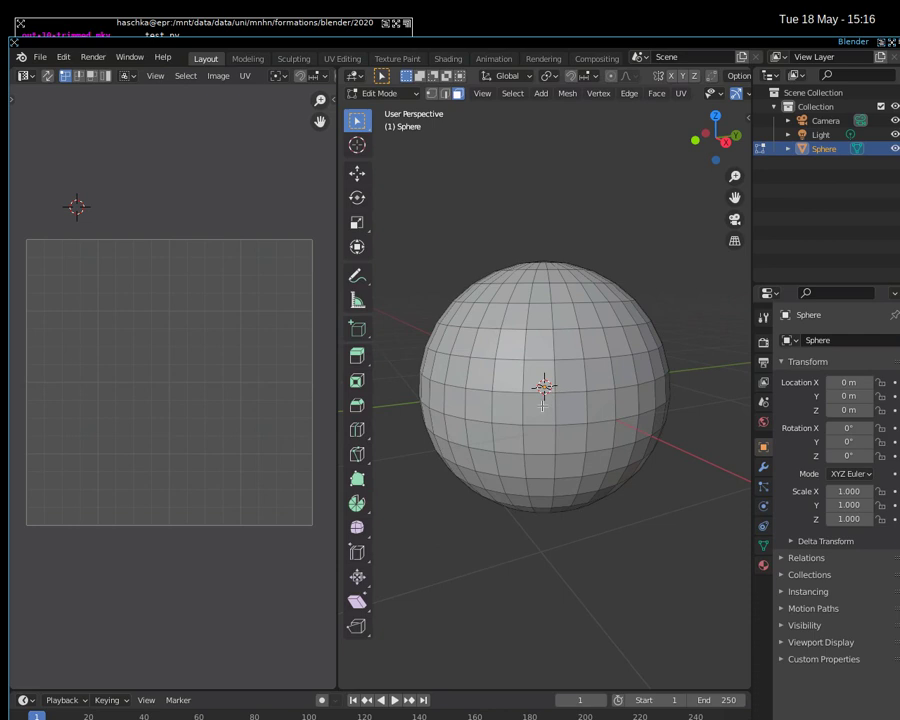
{"action": "left_click", "coordinate": [548, 418]}
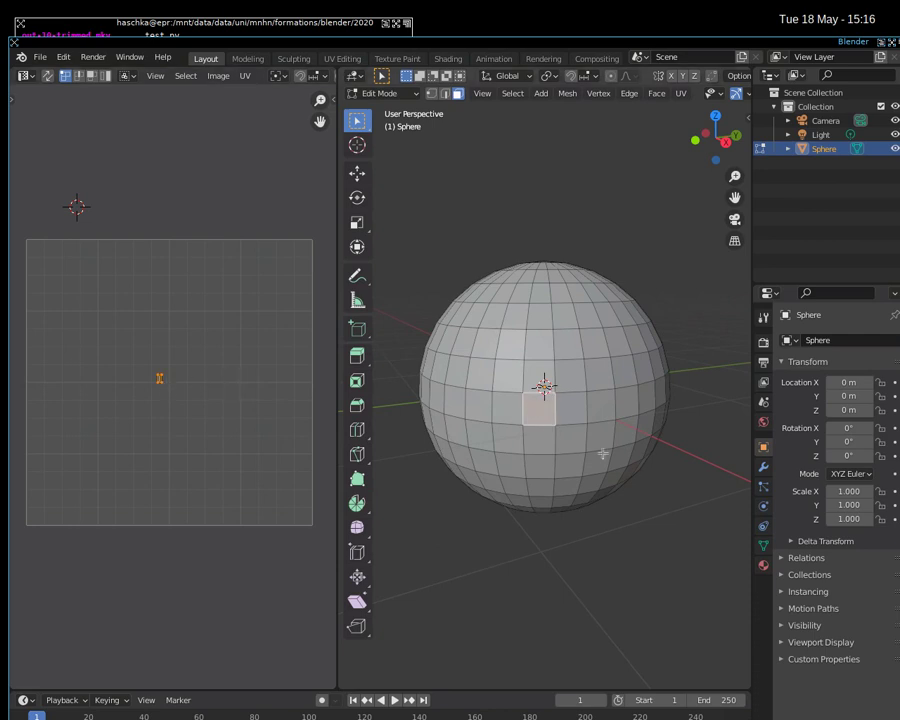
{"action": "left_click", "coordinate": [571, 409]}
{"action": "left_click", "coordinate": [602, 406]}
{"action": "left_click", "coordinate": [602, 375]}
{"action": "left_click", "coordinate": [570, 376]}
{"action": "left_click", "coordinate": [539, 376]}
Step: Select individual faces higher up the sphere, ending at the small top-pole face
{"action": "left_click", "coordinate": [539, 313]}
{"action": "left_click", "coordinate": [539, 343]}
{"action": "left_click", "coordinate": [539, 313]}
{"action": "left_click", "coordinate": [539, 292]}
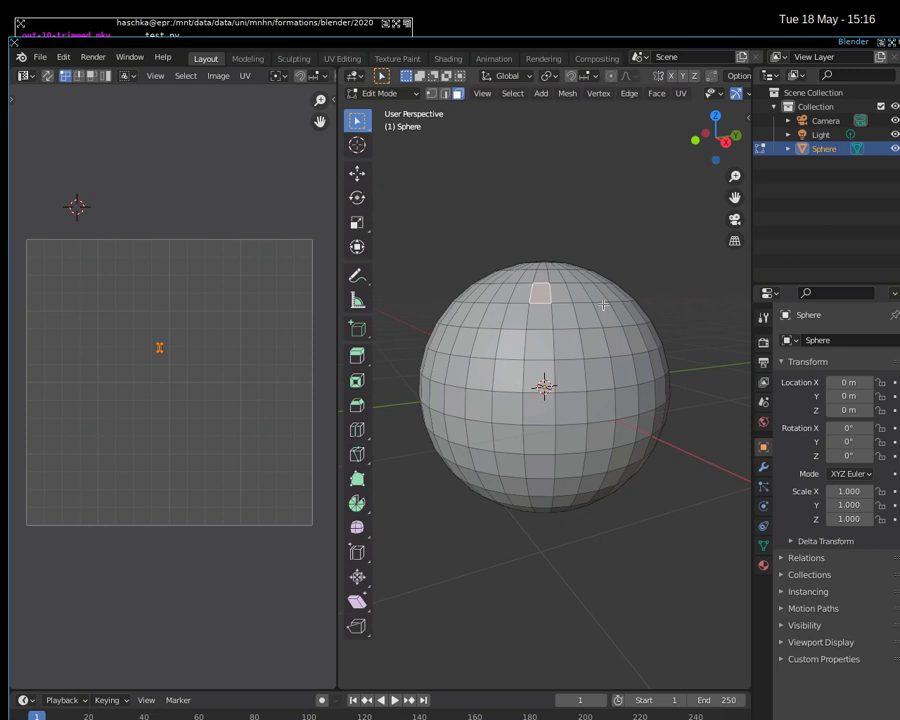
{"action": "left_click", "coordinate": [560, 292]}
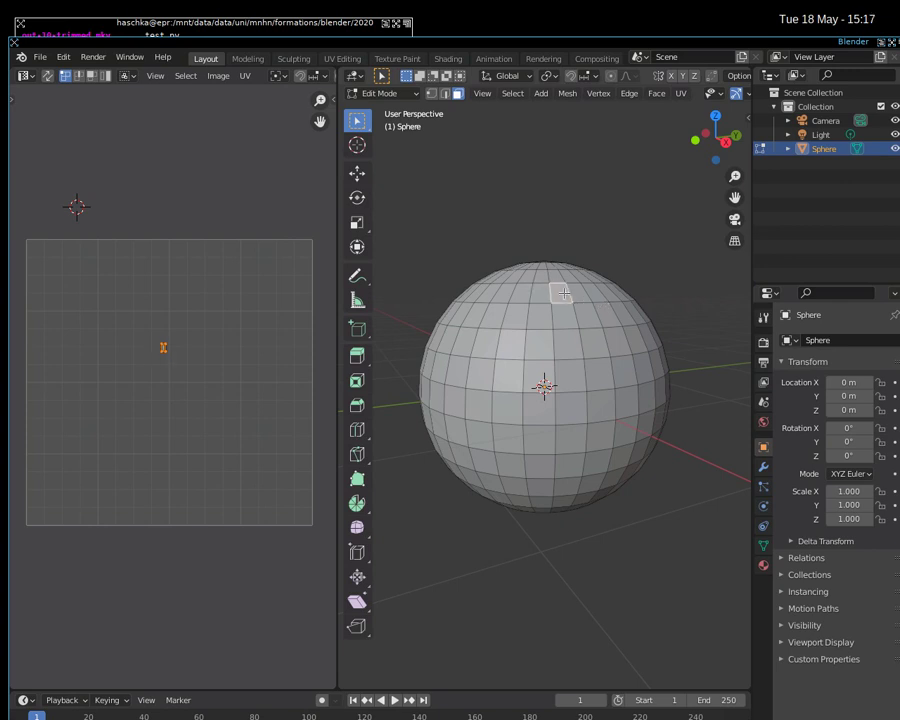
{"action": "left_click", "coordinate": [568, 320]}
{"action": "left_click", "coordinate": [569, 338]}
{"action": "left_click", "coordinate": [549, 267]}
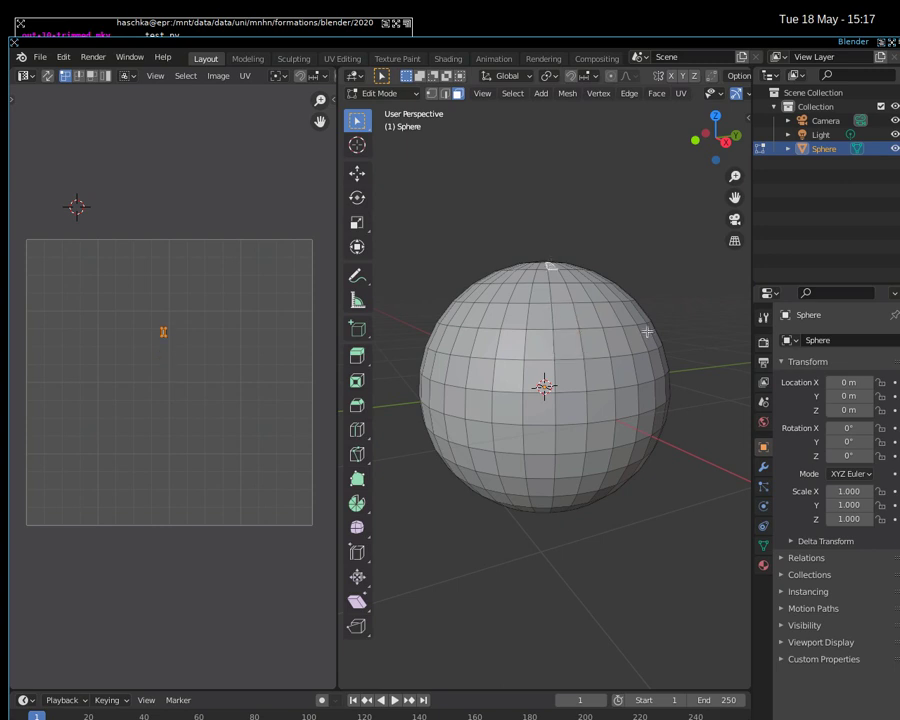
Step: From a view looking down on the pole, select each pole triangle, then two side faces
{"action": "mouse_move", "coordinate": [647, 325]}
{"action": "middle_mouse_down"}
{"action": "mouse_move", "coordinate": [637, 398]}
{"action": "mouse_move", "coordinate": [567, 325]}
{"action": "middle_mouse_up"}
{"action": "left_click", "coordinate": [548, 316]}
{"action": "left_click", "coordinate": [522, 302]}
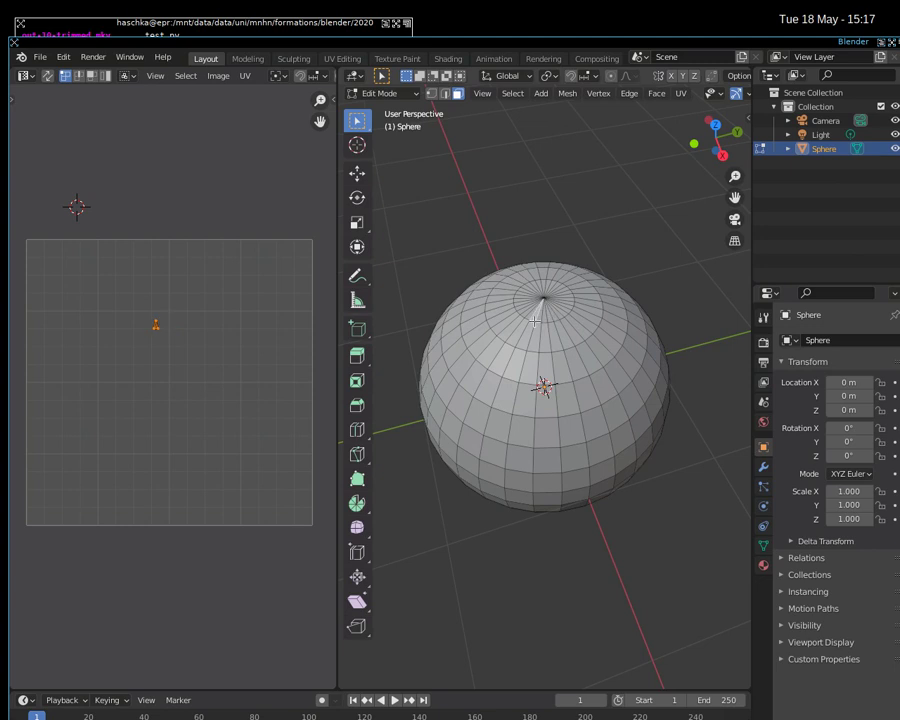
{"action": "left_click", "coordinate": [524, 296]}
{"action": "left_click", "coordinate": [536, 292]}
{"action": "left_click", "coordinate": [546, 293]}
{"action": "left_click", "coordinate": [555, 297]}
{"action": "left_click", "coordinate": [558, 305]}
{"action": "left_click", "coordinate": [541, 304]}
{"action": "left_click", "coordinate": [584, 372]}
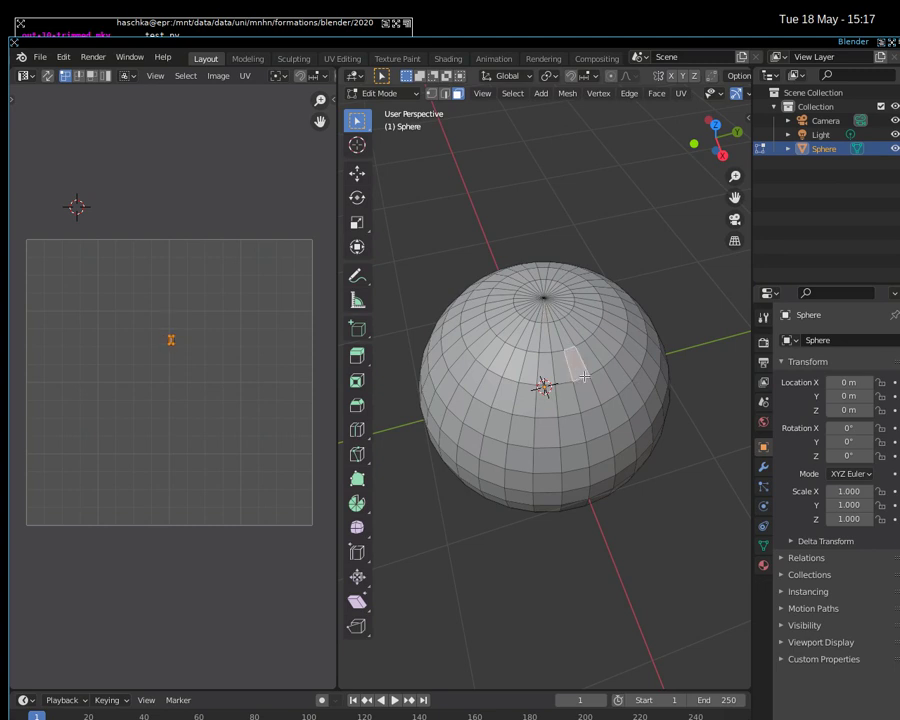
{"action": "left_click", "coordinate": [609, 411]}
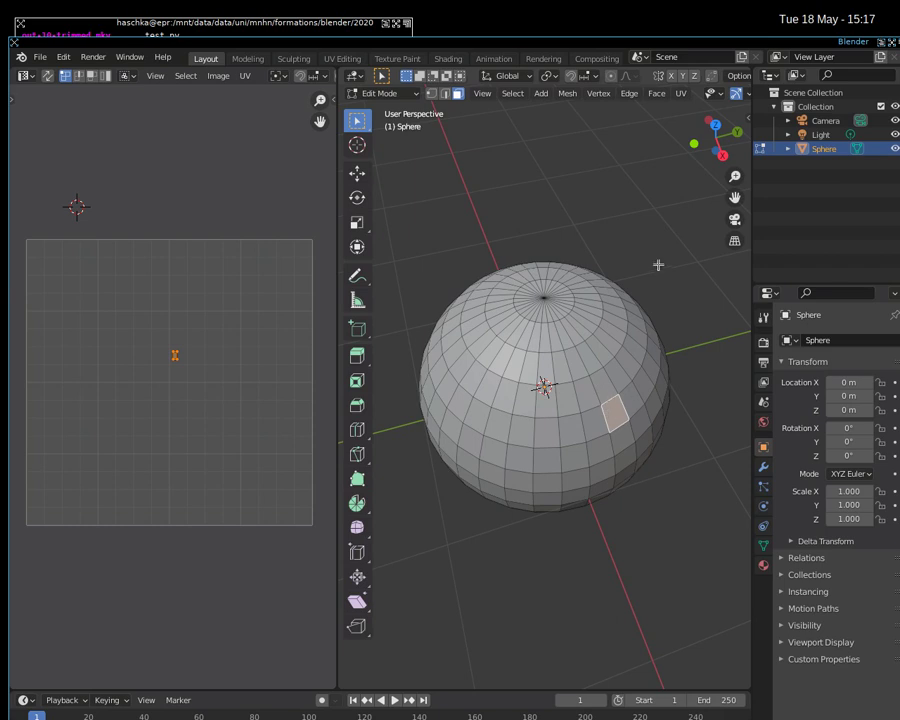
{"action": "middle_click_drag", "start_coordinate": [657, 263], "coordinate": [526, 243]}
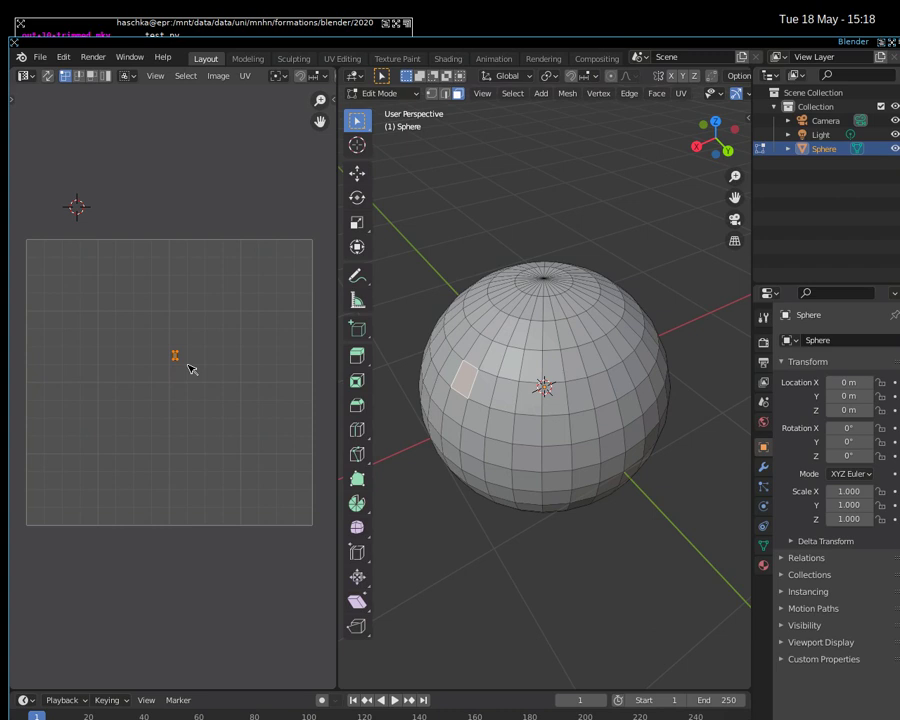
Step: Place the 3D cursor above the sphere and search the operators for 'uv'
{"action": "right_click", "coordinate": [543, 211], "text": "shift"}
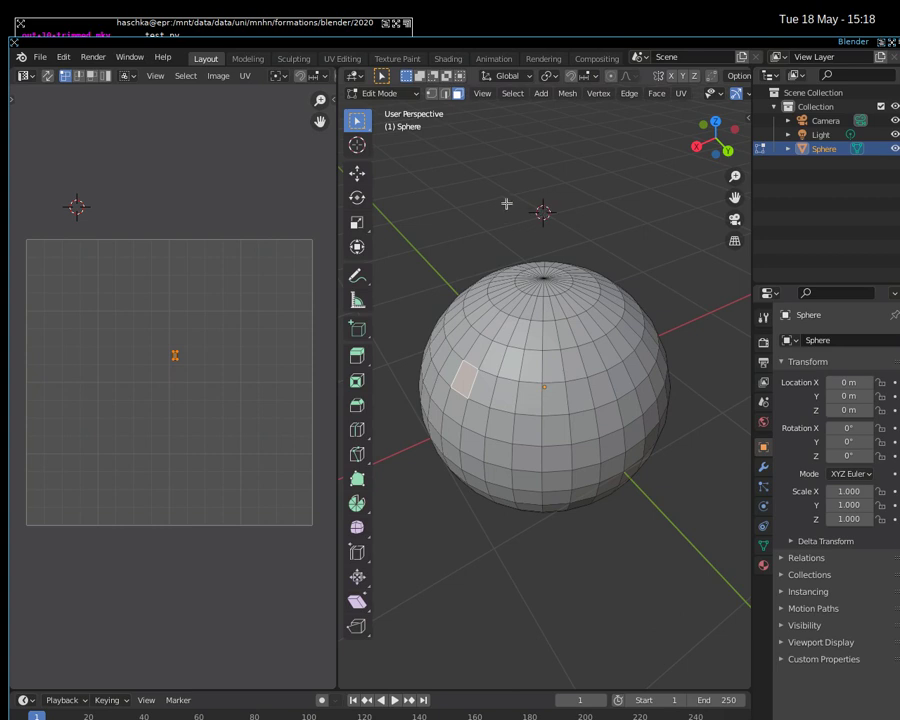
{"action": "scroll", "coordinate": [507, 202], "scroll_direction": "down", "scroll_amount": 2}
{"action": "key", "text": "F3"}
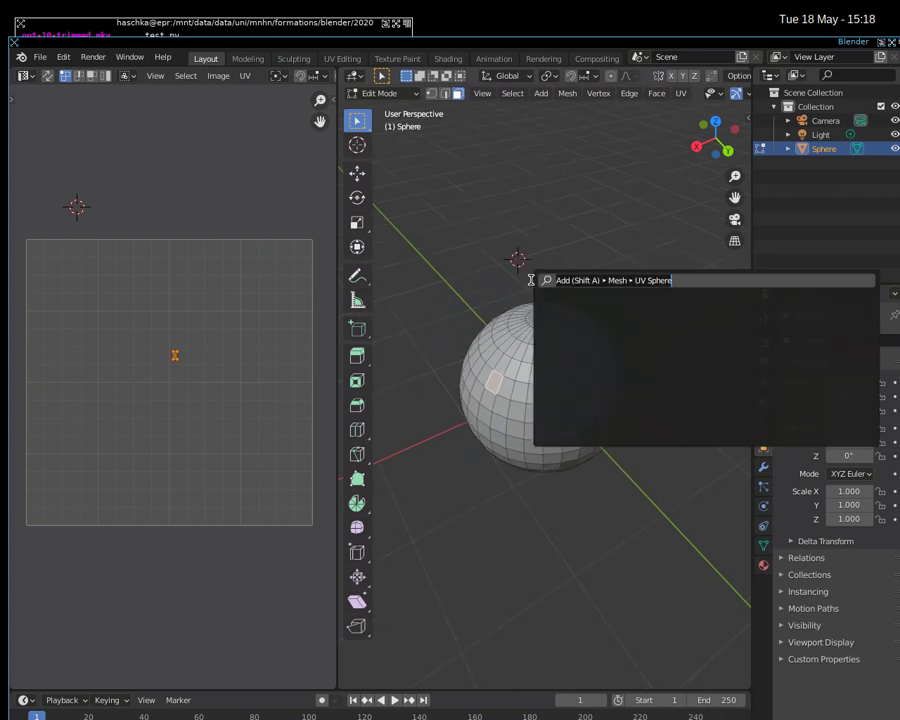
{"action": "type", "text": "s"}
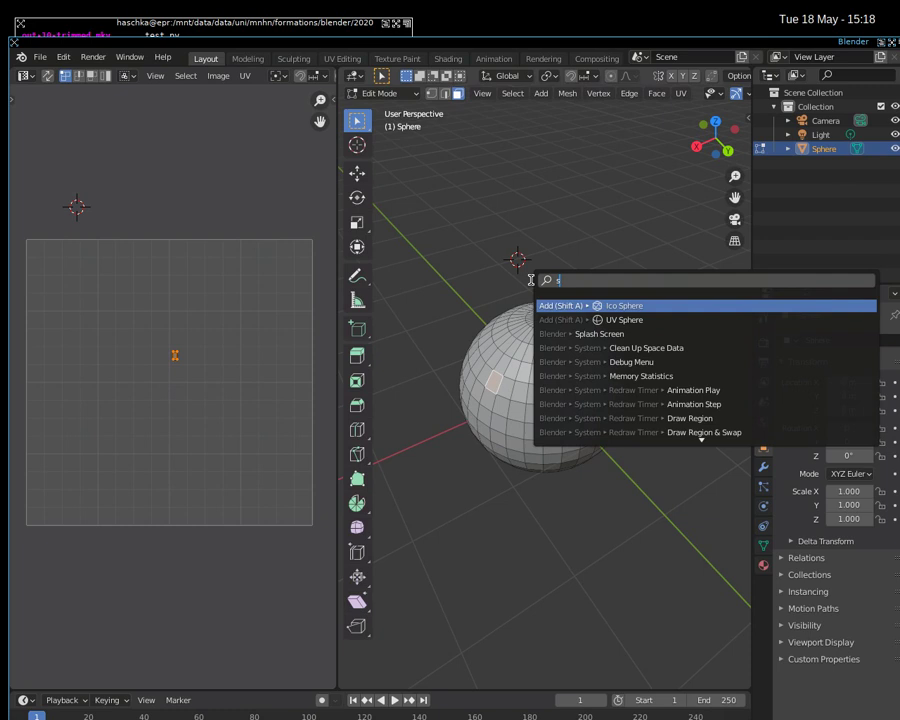
{"action": "type", "text": "ma"}
{"action": "key", "text": "BackSpace"}
{"action": "key", "text": "BackSpace"}
{"action": "key", "text": "BackSpace"}
{"action": "type", "text": "uv"}
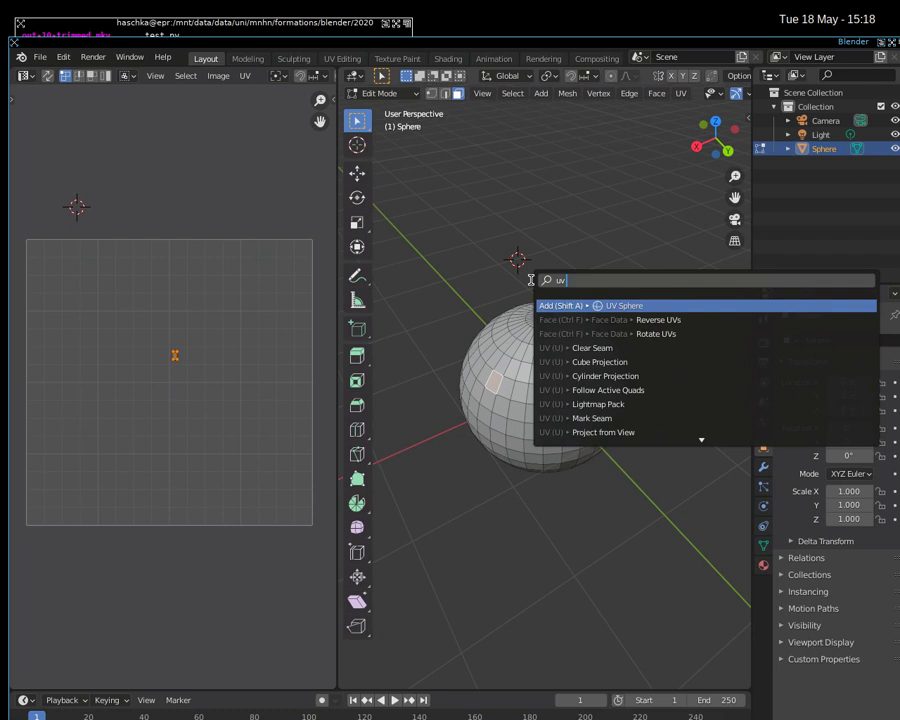
Step: Browse the uv operator results without running any, then select all faces of the sphere
{"action": "key", "text": "Down"}
{"action": "key", "text": "Down"}
{"action": "key", "text": "Down"}
{"action": "key", "text": "Down"}
{"action": "key", "text": "Down"}
{"action": "key", "text": "Down"}
{"action": "key", "text": "Down"}
{"action": "key", "text": "Down"}
{"action": "key", "text": "Down"}
{"action": "key", "text": "Down"}
{"action": "key", "text": "Down"}
{"action": "key", "text": "Down"}
{"action": "key", "text": "Down"}
{"action": "key", "text": "Up"}
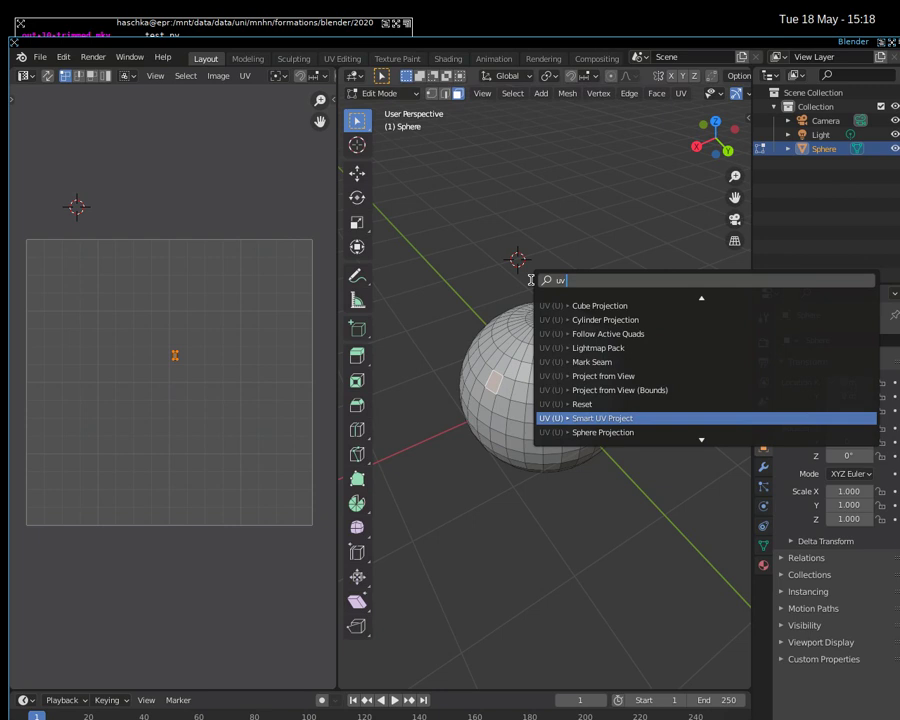
{"action": "key", "text": "Down"}
{"action": "key", "text": "Down"}
{"action": "key", "text": "Down"}
{"action": "key", "text": "Up"}
{"action": "key", "text": "Up"}
{"action": "key", "text": "Up"}
{"action": "key", "text": "Up"}
{"action": "key", "text": "Up"}
{"action": "key", "text": "Up"}
{"action": "key", "text": "Down"}
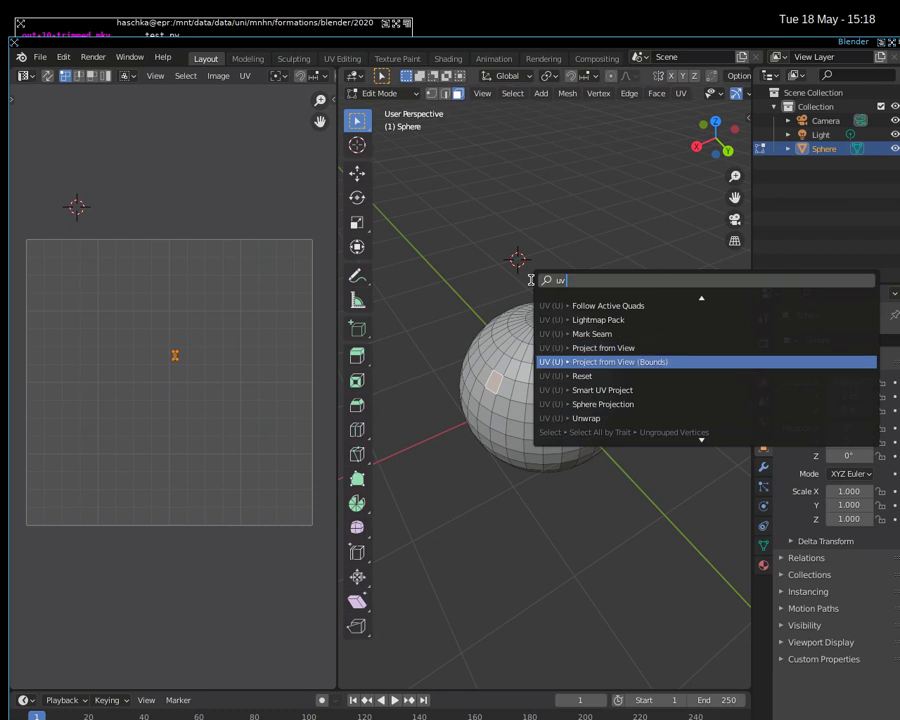
{"action": "key", "text": "Down"}
{"action": "key", "text": "Down"}
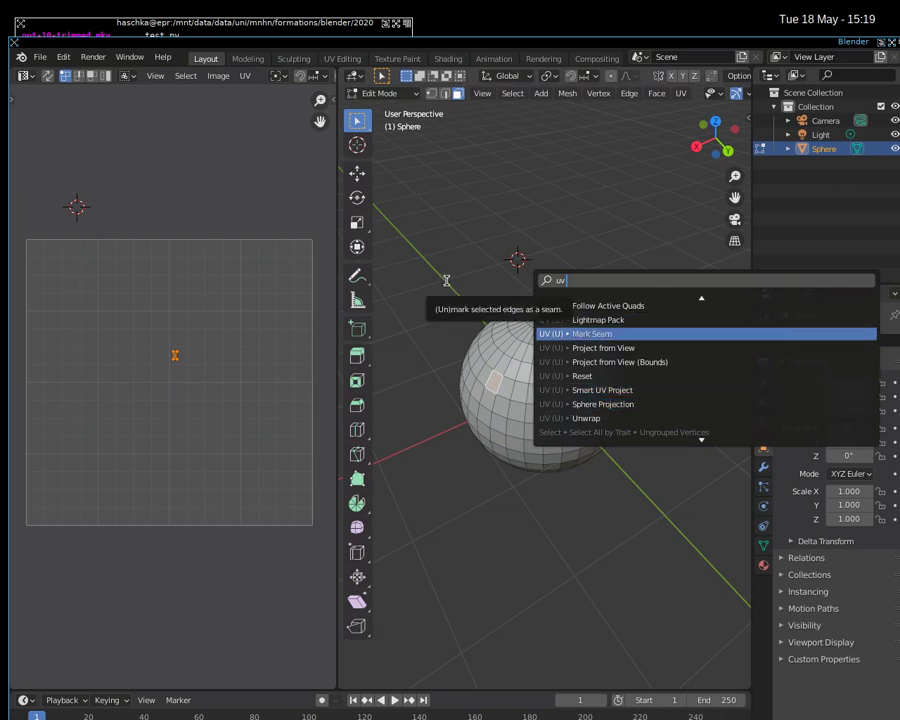
{"action": "key", "text": "Escape"}
{"action": "key", "text": "a"}
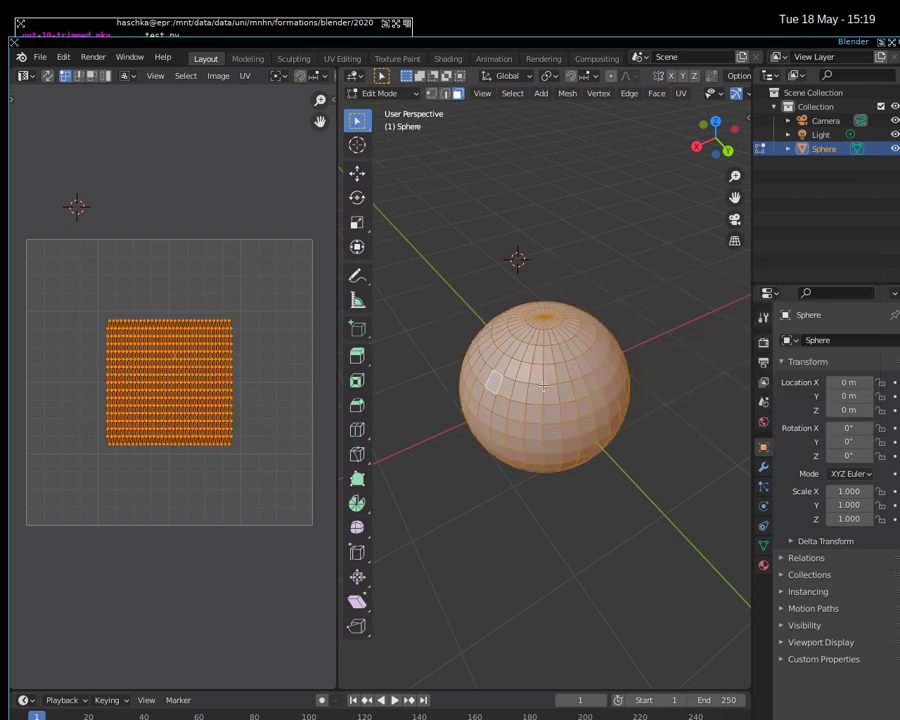
{"action": "right_click", "coordinate": [497, 306], "text": "shift"}
{"action": "key", "text": "alt+a"}
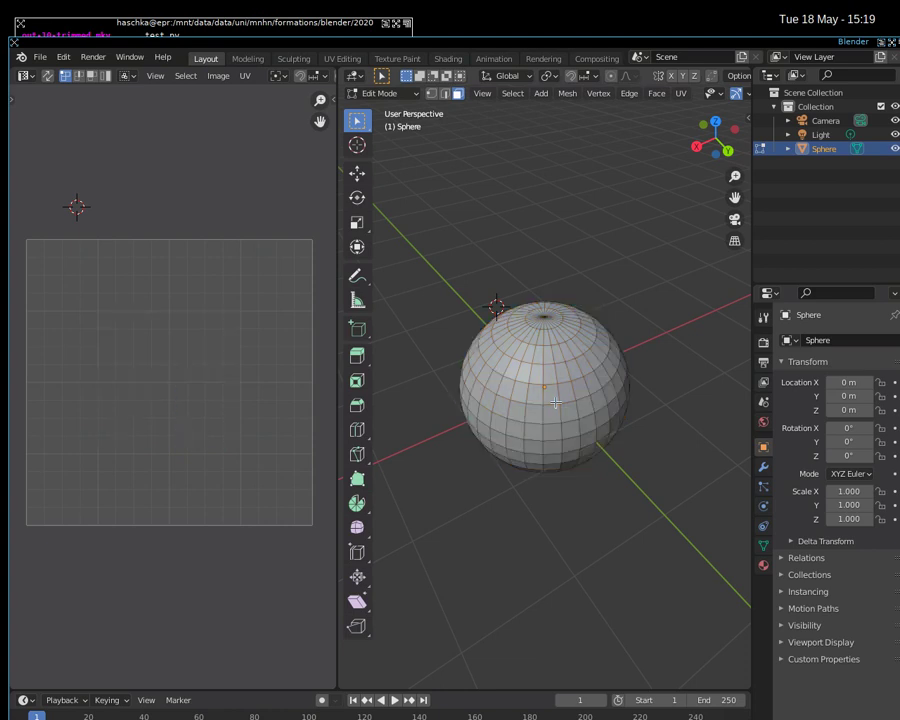
{"action": "key", "text": "a"}
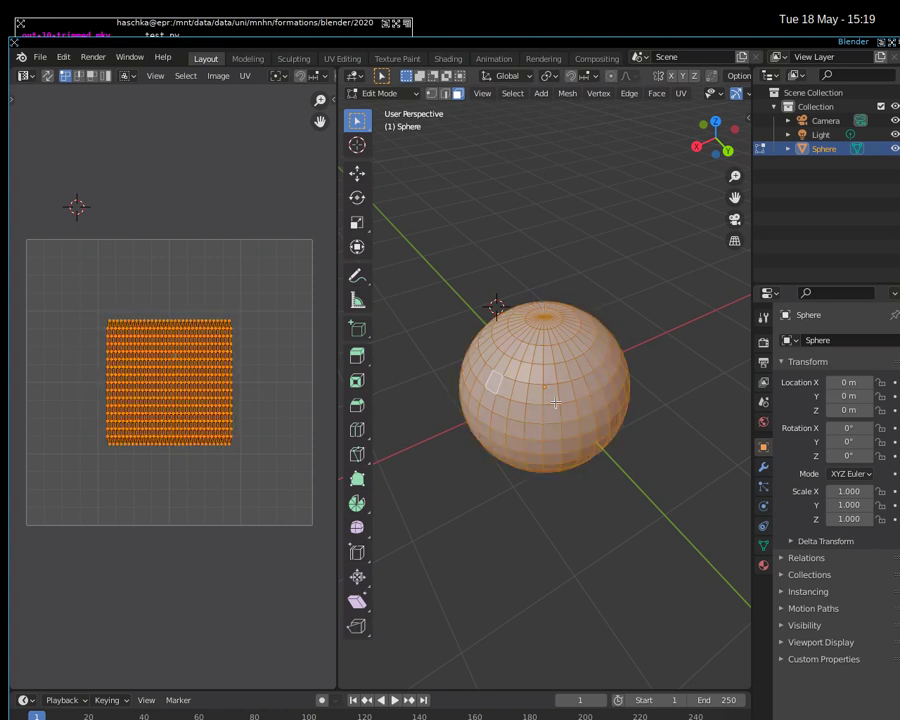
{"action": "key", "text": "alt+a"}
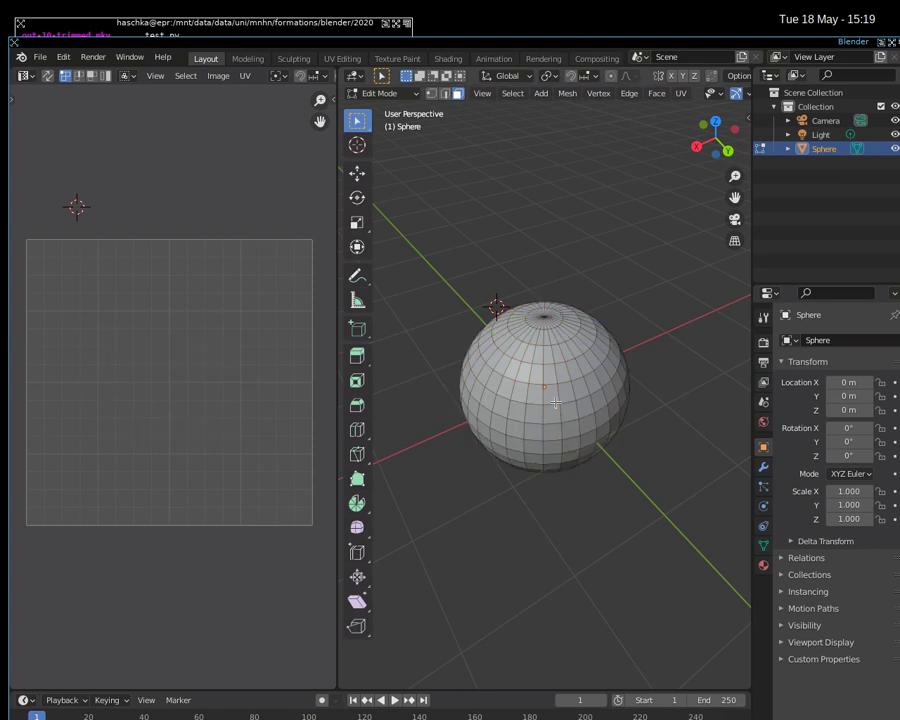
{"action": "key", "text": "a"}
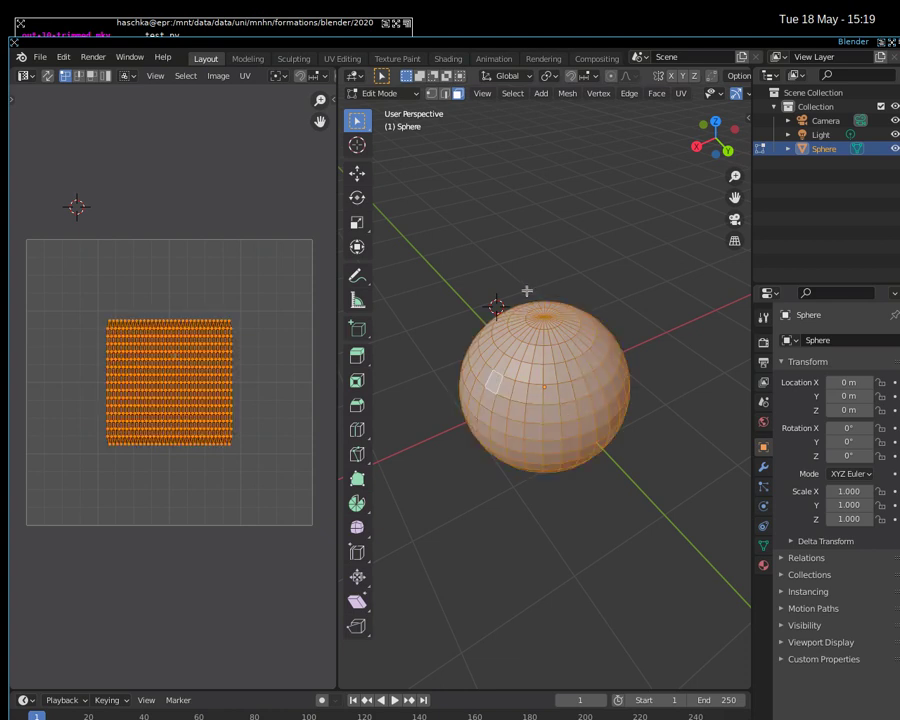
{"action": "mouse_move", "coordinate": [555, 402]}
{"action": "middle_mouse_down"}
{"action": "mouse_move", "coordinate": [623, 345]}
{"action": "mouse_move", "coordinate": [647, 263]}
{"action": "middle_mouse_up"}
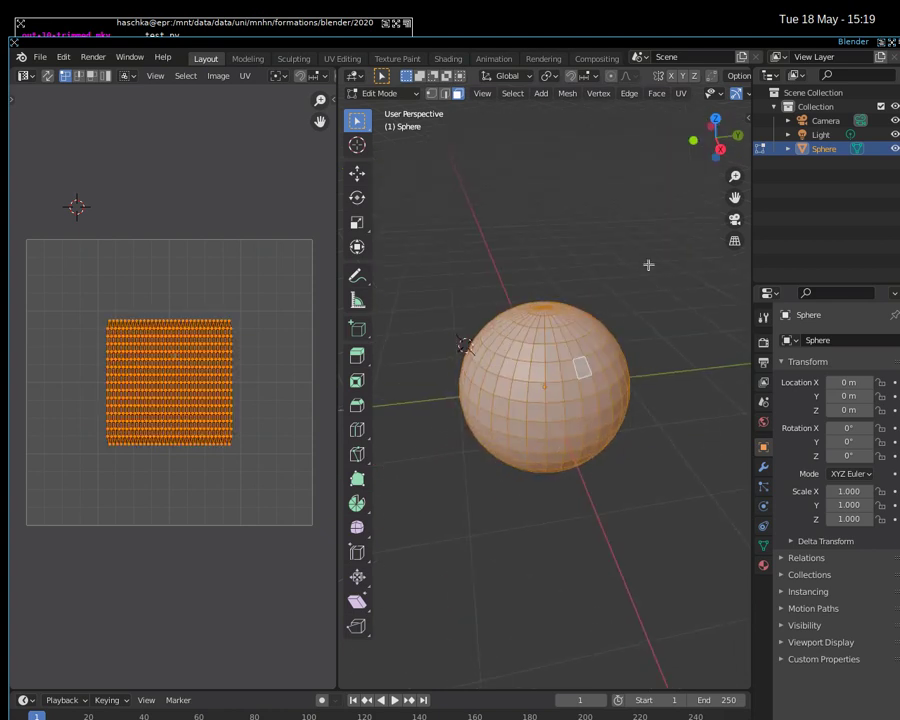
{"action": "scroll", "coordinate": [630, 399], "scroll_direction": "up", "scroll_amount": 5}
{"action": "scroll", "coordinate": [631, 400], "scroll_direction": "down", "scroll_amount": 3}
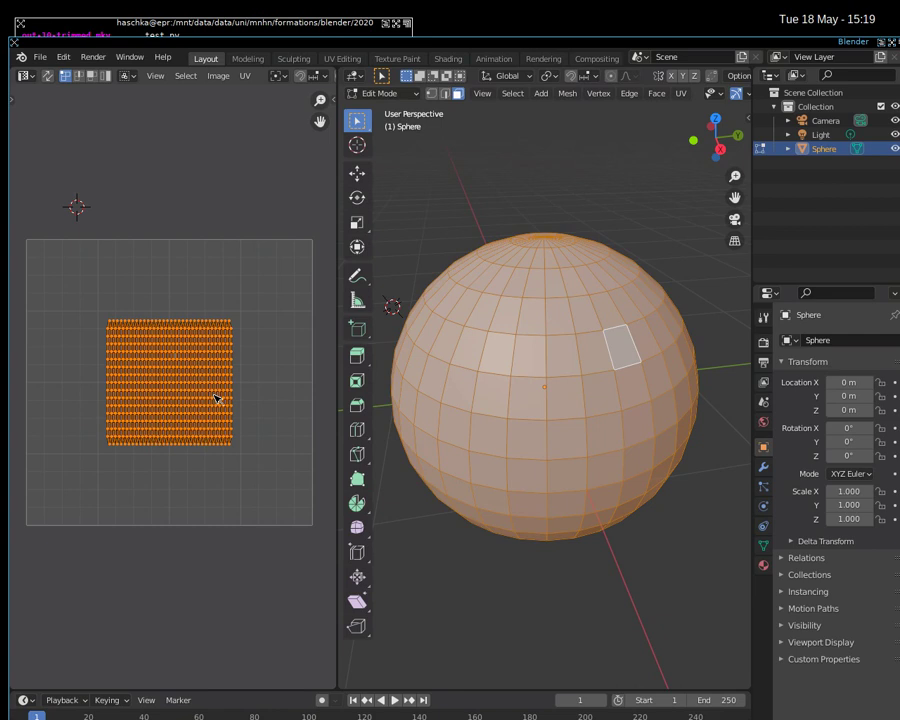
Step: Try the UV selection modes and set UV Sticky Selection to Disabled
{"action": "left_click", "coordinate": [78, 76]}
{"action": "left_click", "coordinate": [105, 76]}
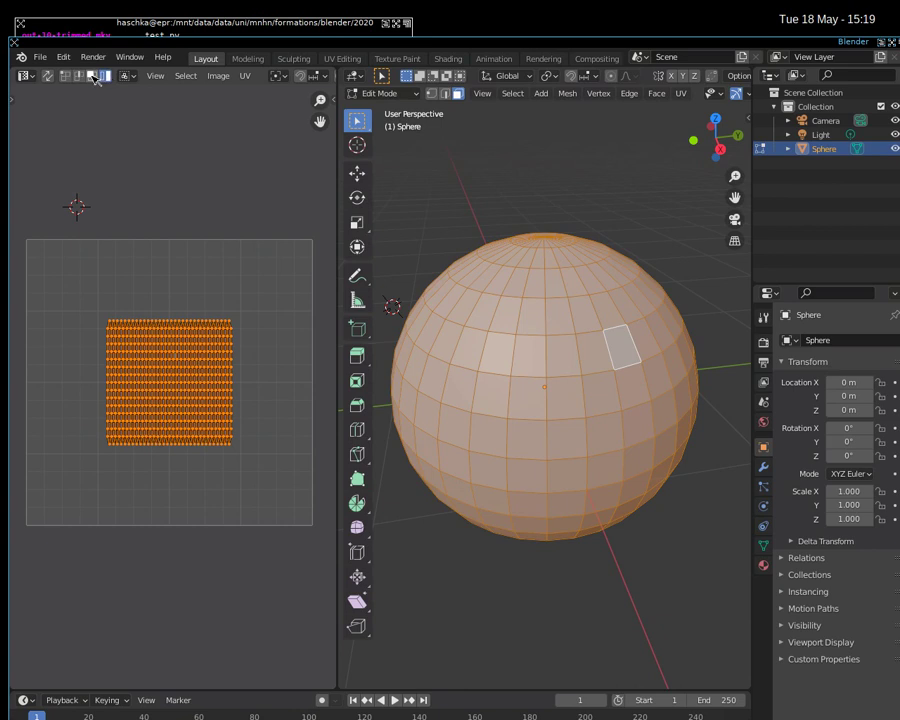
{"action": "left_click", "coordinate": [80, 76]}
{"action": "left_click", "coordinate": [65, 76]}
{"action": "left_click", "coordinate": [127, 76]}
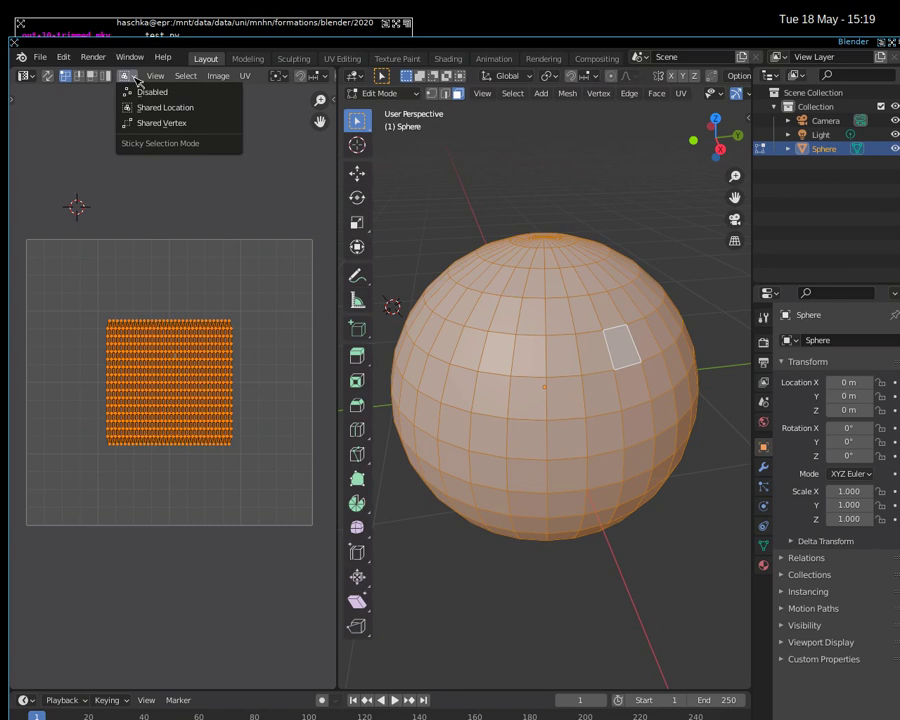
{"action": "left_click", "coordinate": [127, 76]}
{"action": "left_click", "coordinate": [127, 76]}
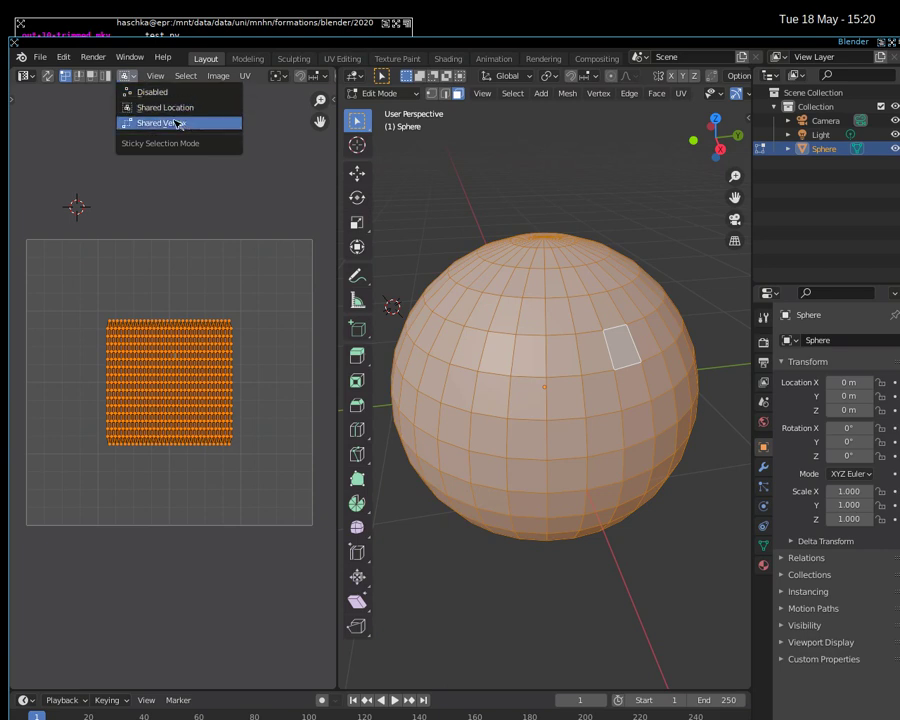
{"action": "left_click", "coordinate": [121, 91]}
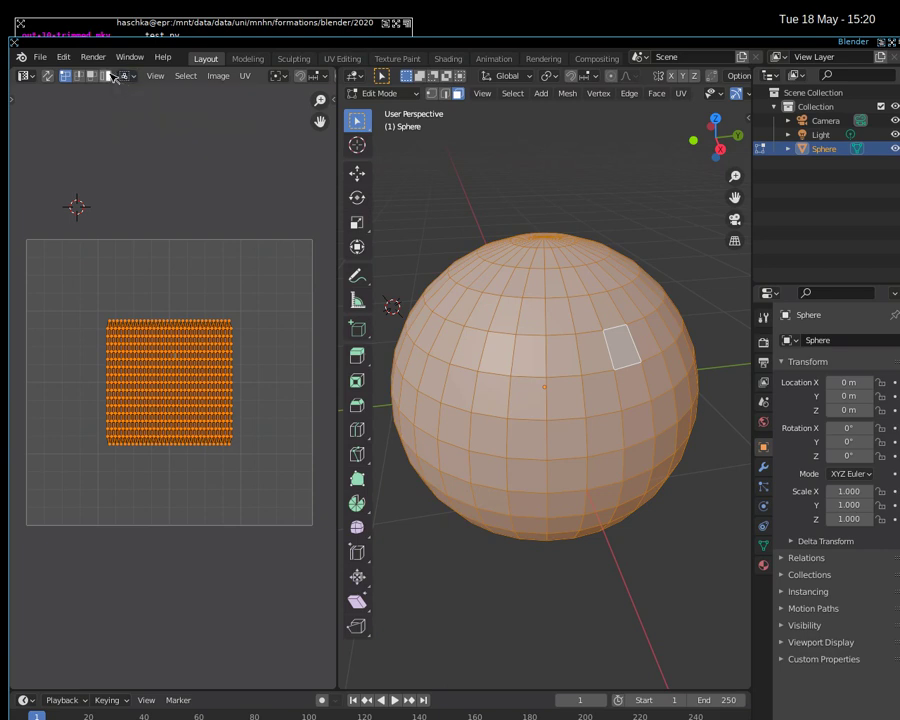
Step: Switch UV selection to individual vertices and look through the UV menu
{"action": "left_click", "coordinate": [91, 76]}
{"action": "left_click", "coordinate": [65, 76]}
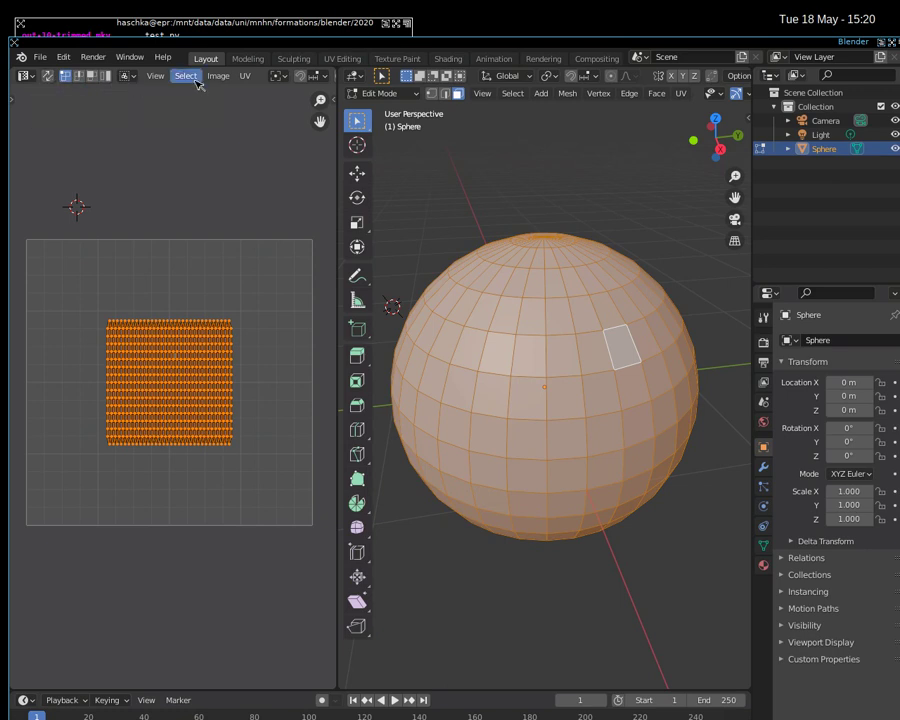
{"action": "left_click", "coordinate": [244, 80]}
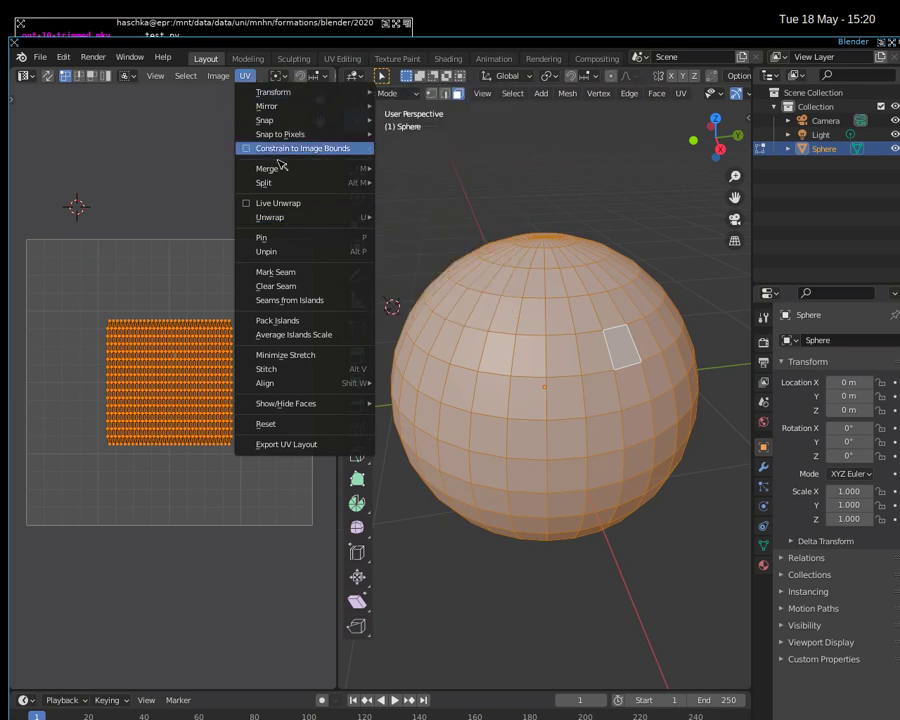
{"action": "left_click", "coordinate": [244, 76]}
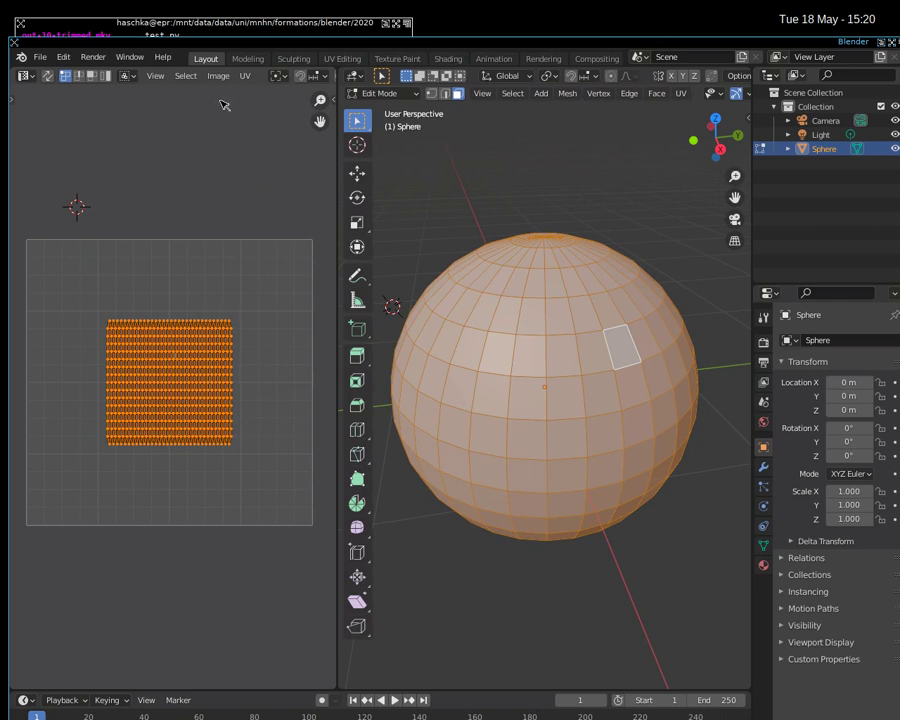
Step: Check the UV menu again, orbit the view around the sphere, and open the File menu
{"action": "left_click", "coordinate": [244, 75]}
{"action": "mouse_move", "coordinate": [264, 183]}
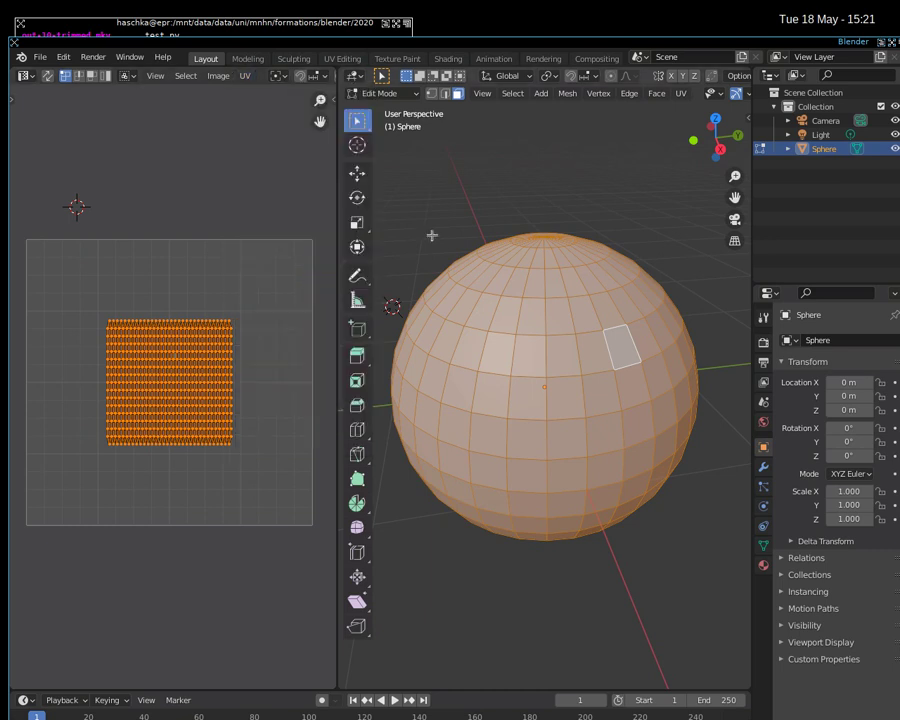
{"action": "mouse_move", "coordinate": [572, 345]}
{"action": "middle_mouse_down"}
{"action": "mouse_move", "coordinate": [546, 317]}
{"action": "mouse_move", "coordinate": [540, 290]}
{"action": "middle_mouse_up"}
{"action": "left_click", "coordinate": [40, 57]}
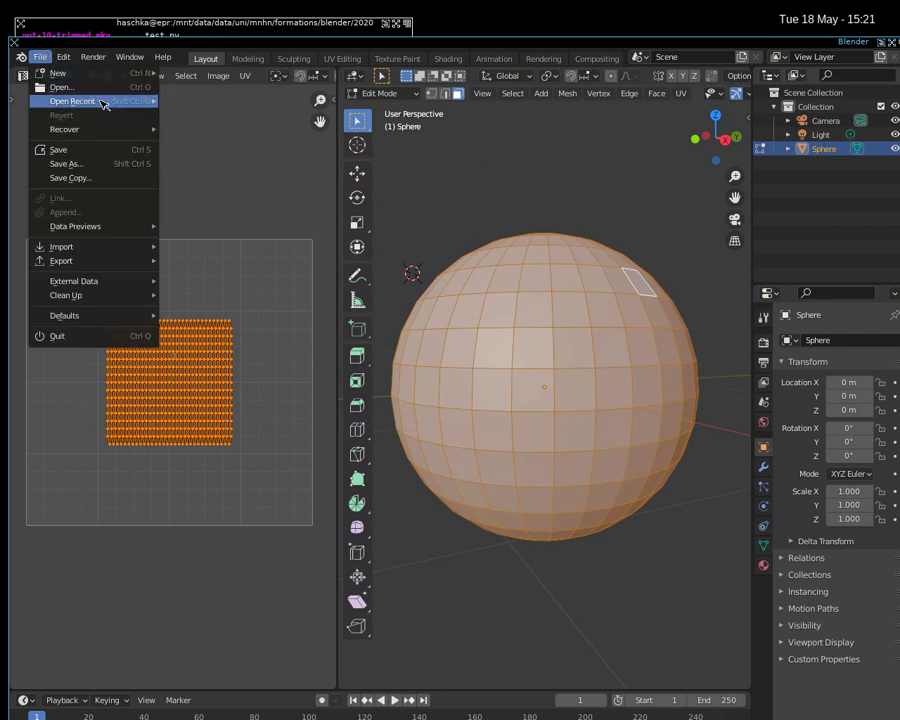
Step: Open recent box-with-armature.blend without saving the sphere scene, then move the window down-right
{"action": "mouse_move", "coordinate": [73, 101]}
{"action": "left_click", "coordinate": [253, 116]}
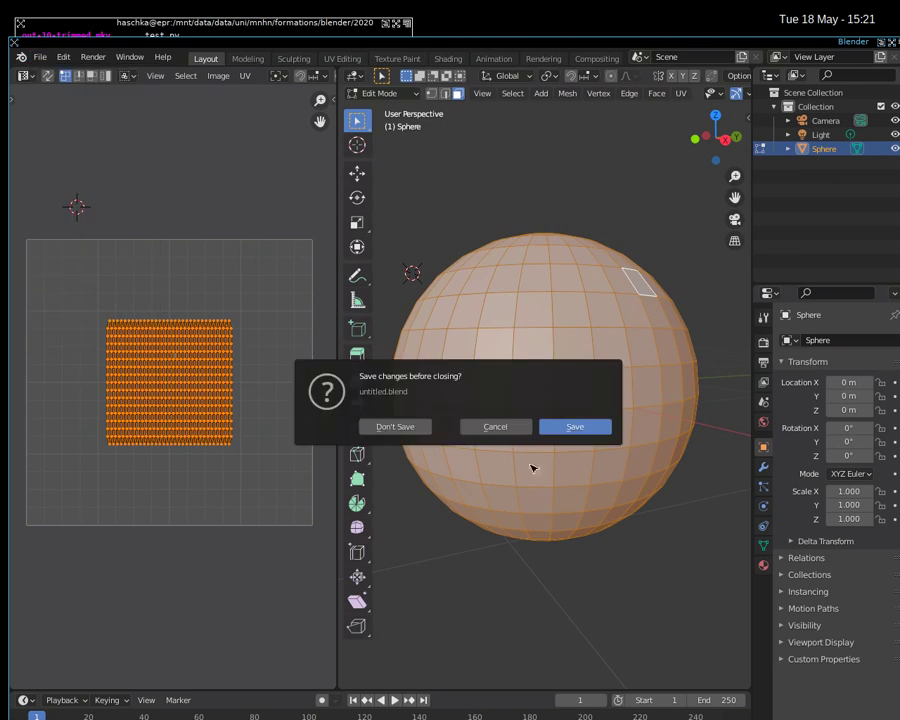
{"action": "left_click", "coordinate": [398, 426]}
{"action": "left_click", "coordinate": [40, 57]}
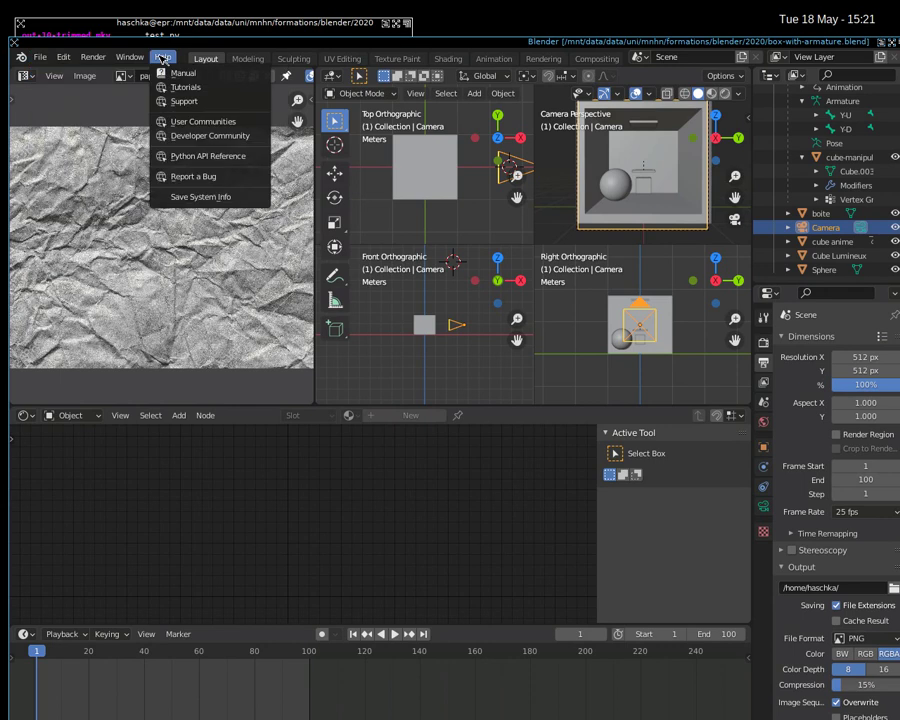
{"action": "left_click", "coordinate": [24, 75]}
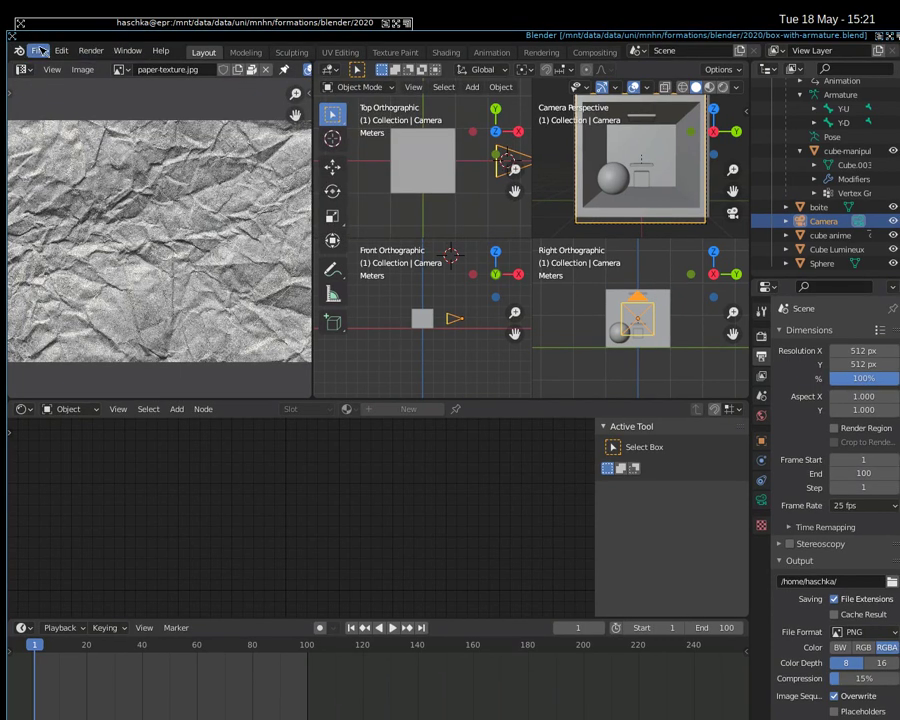
{"action": "left_click", "coordinate": [38, 50]}
{"action": "mouse_move", "coordinate": [62, 122]}
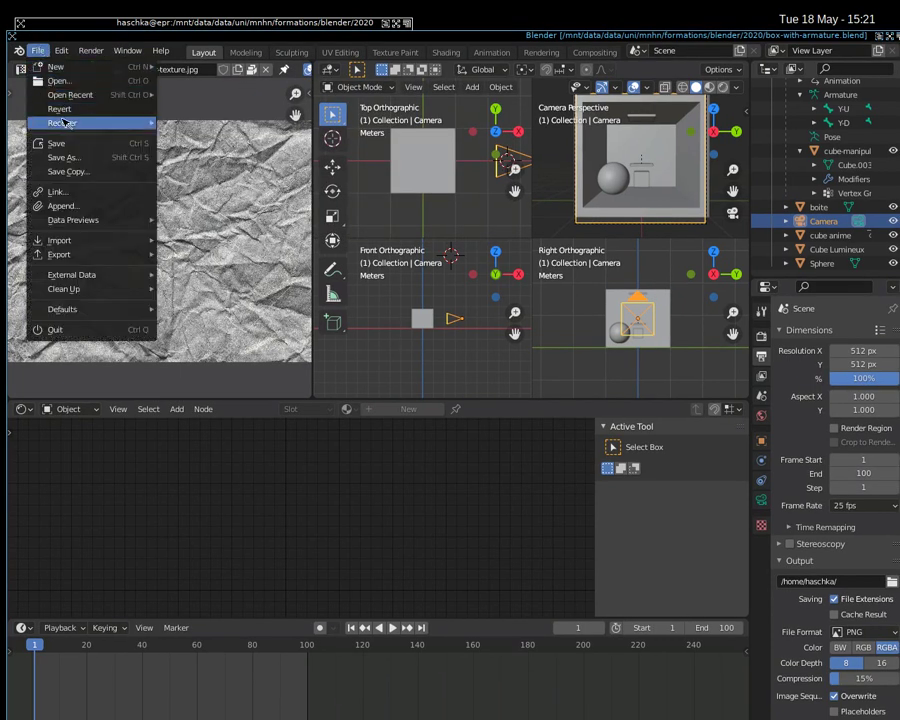
{"action": "left_click", "coordinate": [124, 120]}
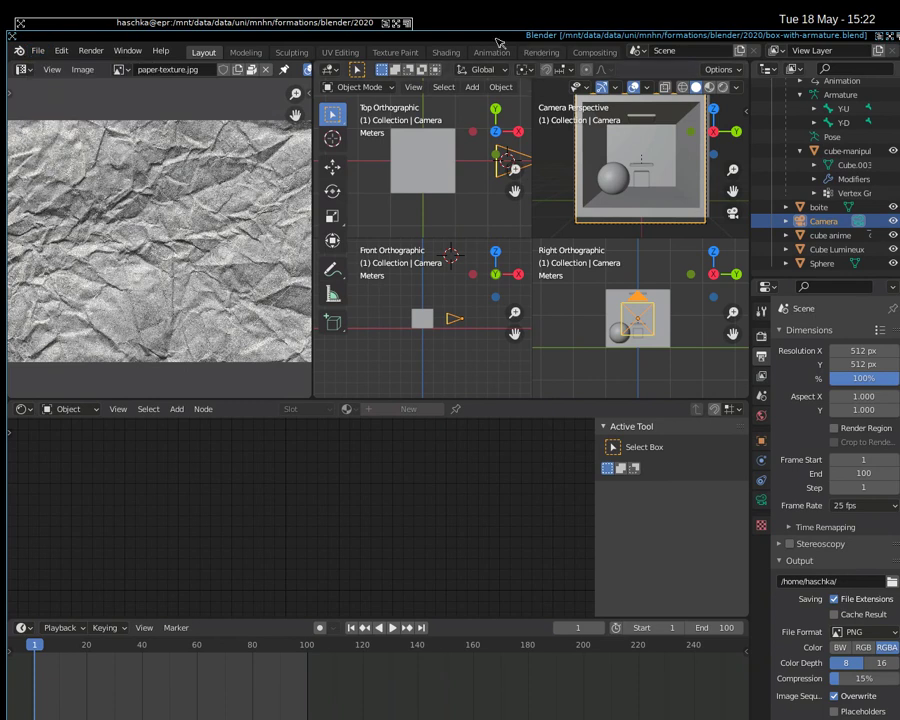
{"action": "left_click_drag", "start_coordinate": [353, 32], "coordinate": [530, 177]}
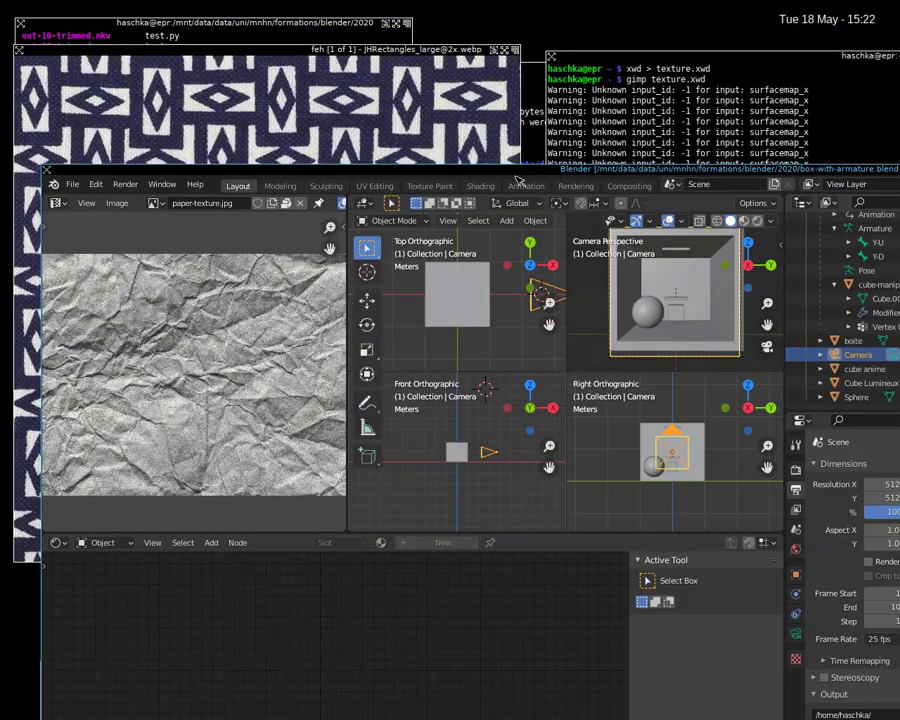
Step: Move the Blender window up and right, then open the File menu
{"action": "left_click", "coordinate": [74, 185]}
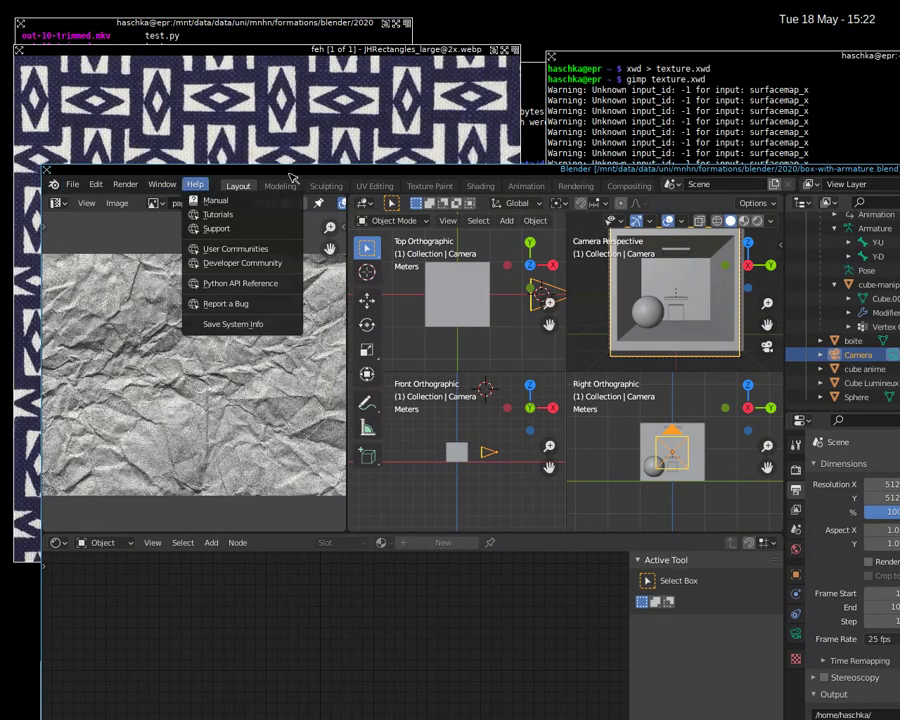
{"action": "mouse_move", "coordinate": [200, 169]}
{"action": "left_mouse_down"}
{"action": "mouse_move", "coordinate": [431, 123]}
{"action": "mouse_move", "coordinate": [178, 46]}
{"action": "left_mouse_up"}
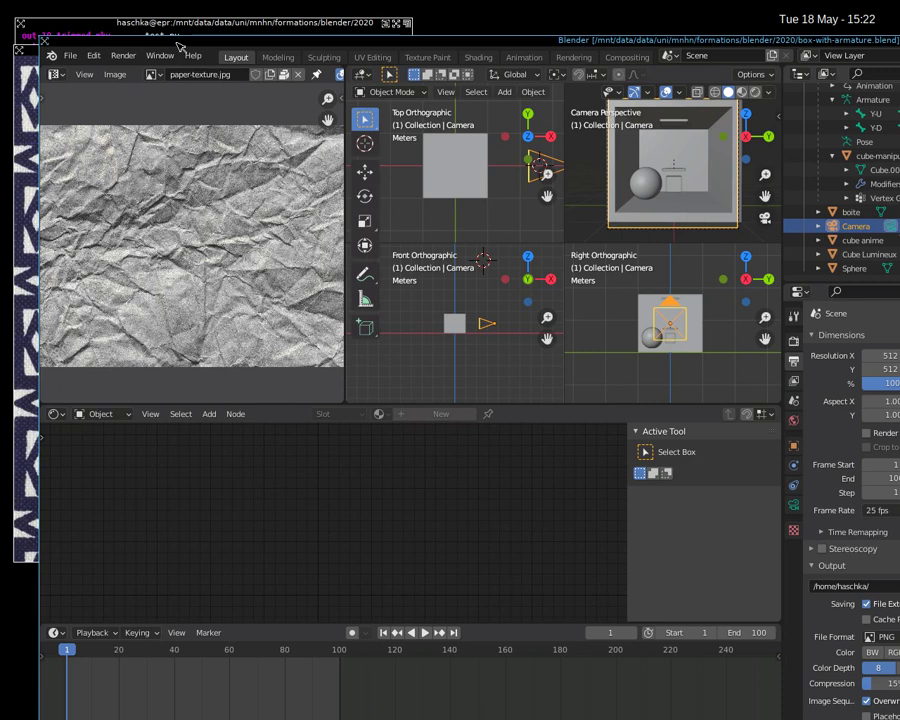
{"action": "left_click", "coordinate": [70, 55]}
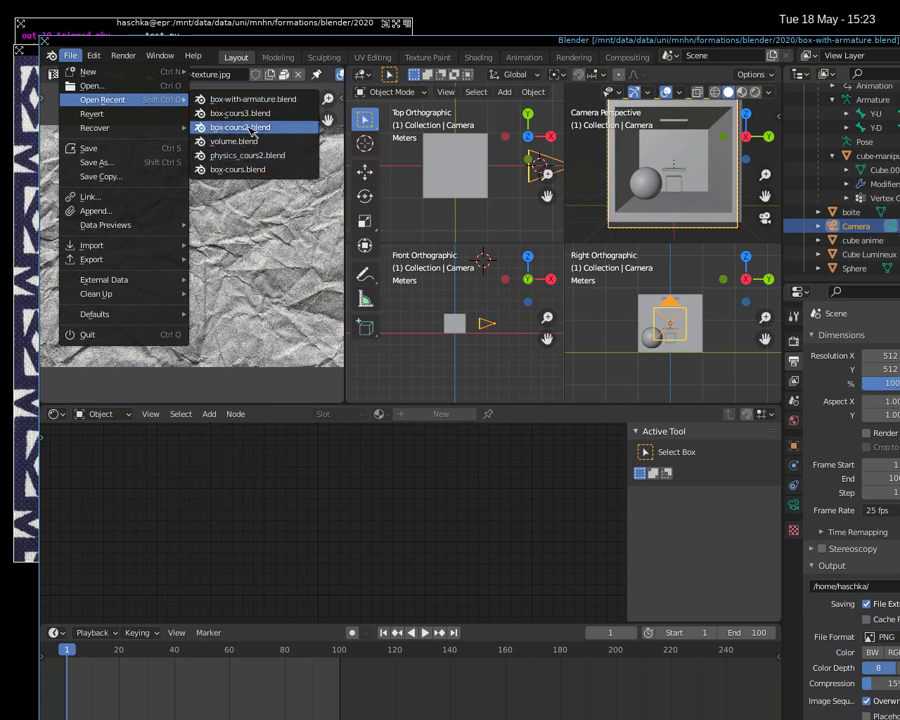
Step: Open generate-object-with-script.blend from the File > Open browser
{"action": "left_click", "coordinate": [150, 88]}
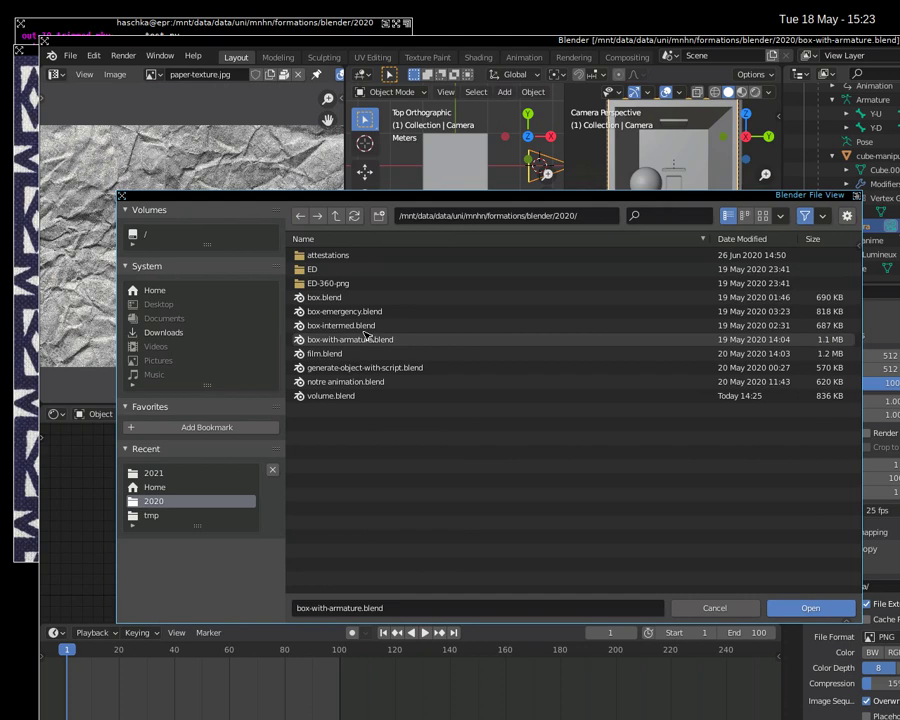
{"action": "left_click", "coordinate": [398, 370]}
{"action": "double_click", "coordinate": [398, 369]}
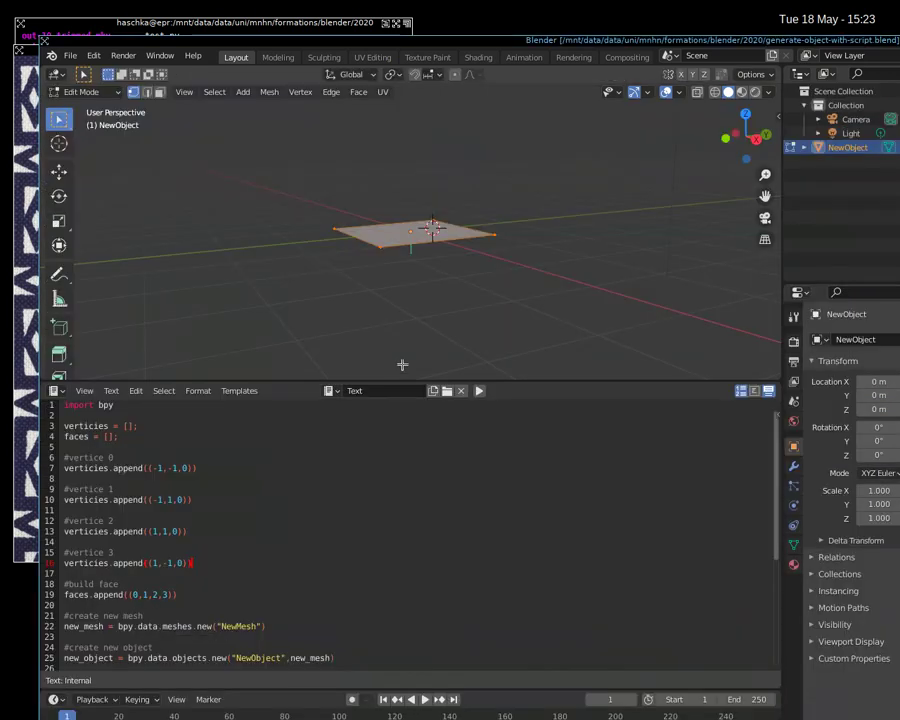